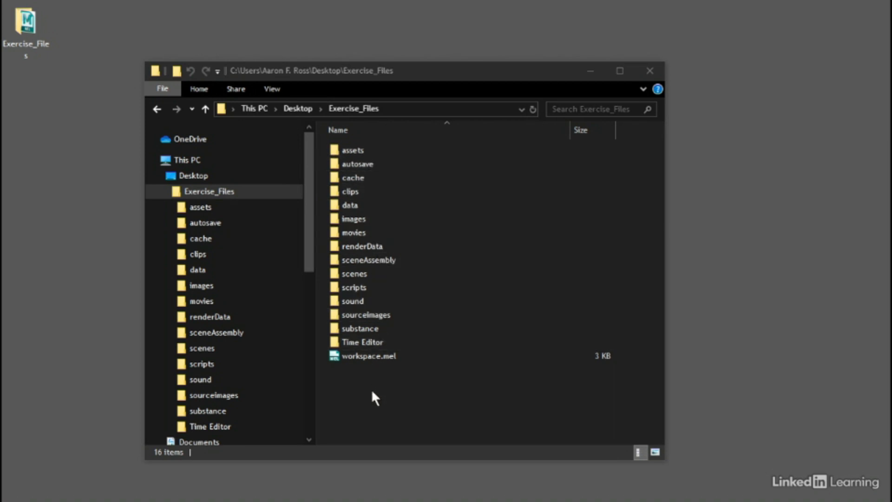
Look through the sourceimages, scenes and referenced_scenes folders of Exercise_Files, and open model_credits.txt from the scenes folder.
double_click(417, 318)
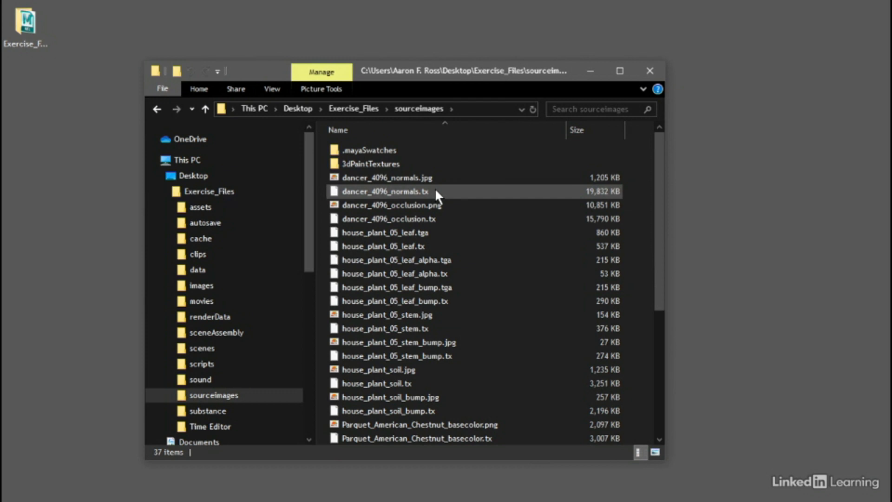
click(236, 346)
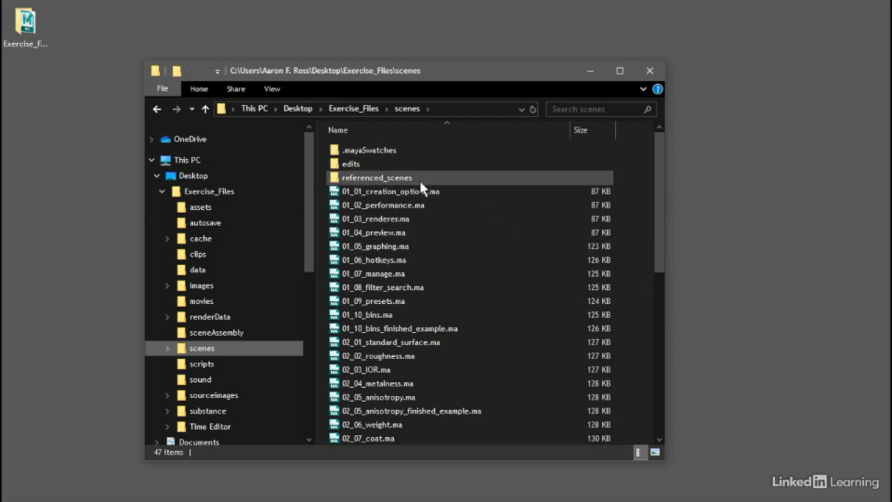
double_click(398, 179)
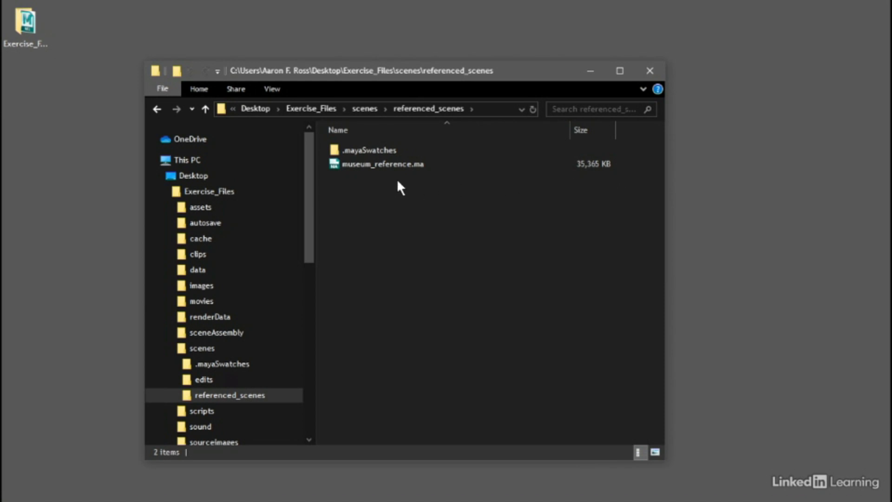
click(368, 109)
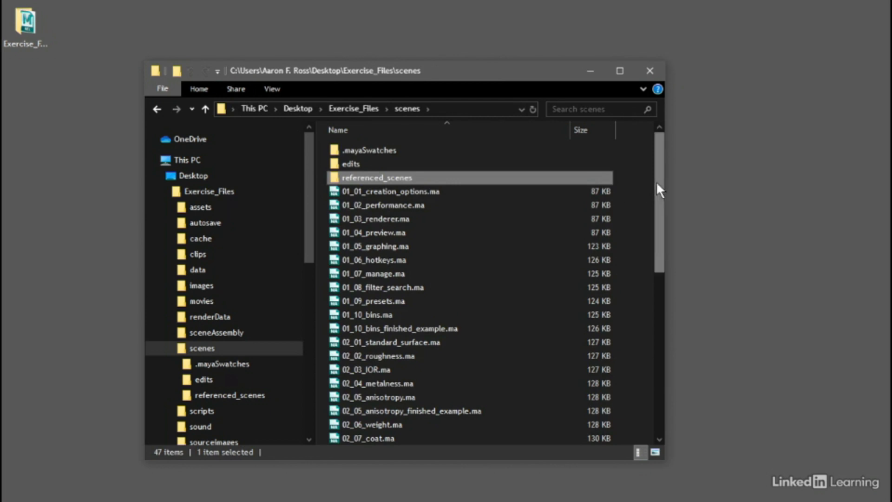
drag(658, 180, 651, 389)
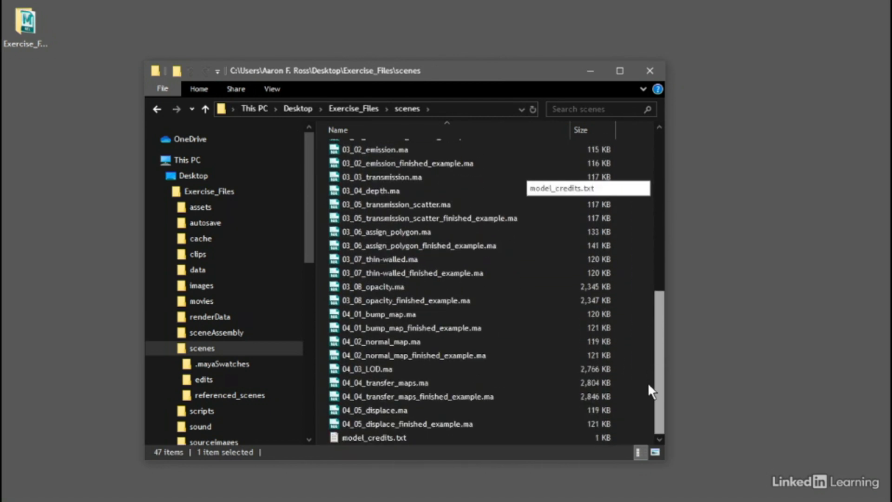
double_click(432, 437)
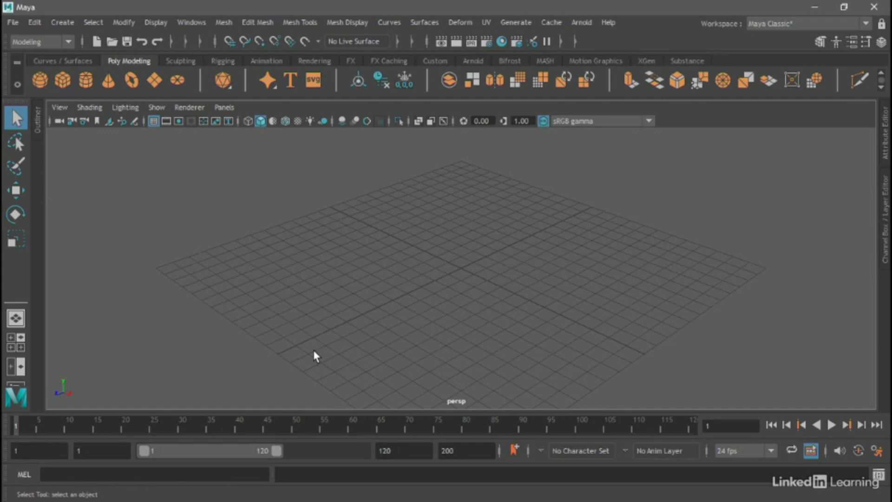
In the UI element preferences, hide the Shelf, Time Slider, Range Slider and Command Line.
click(191, 22)
mouse_move(230, 157)
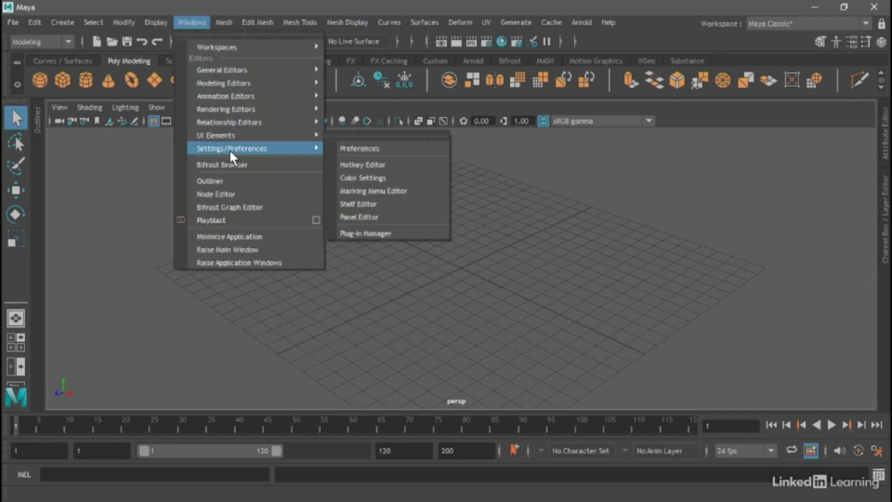
click(387, 150)
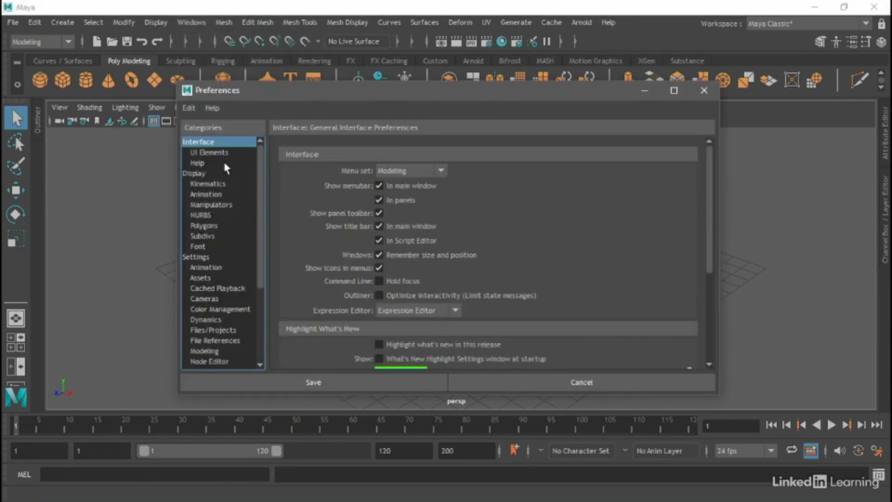
click(207, 153)
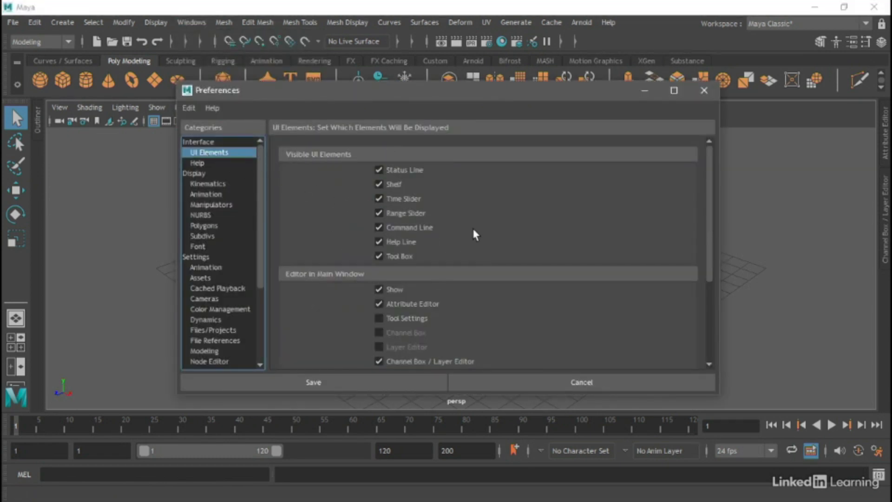
click(379, 184)
click(380, 199)
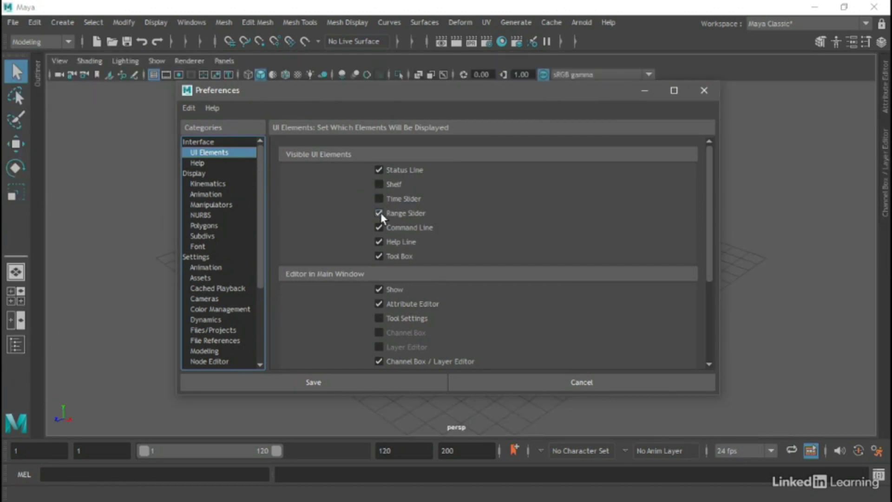
click(380, 214)
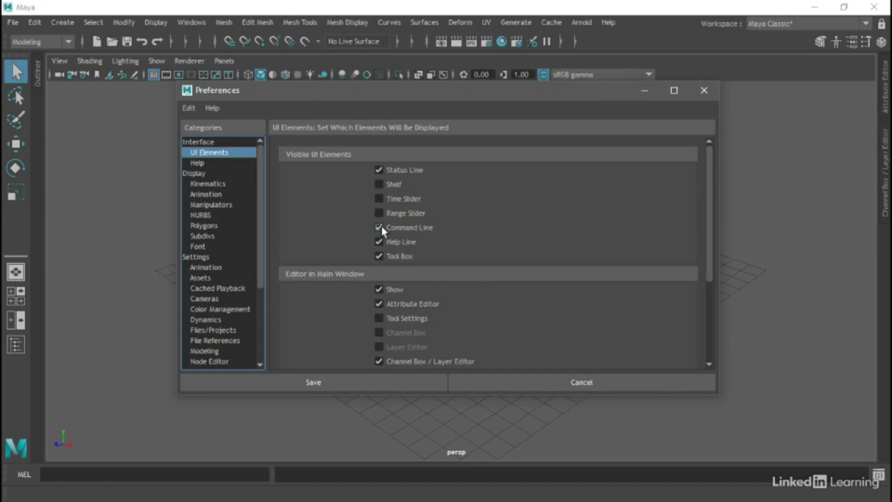
click(380, 228)
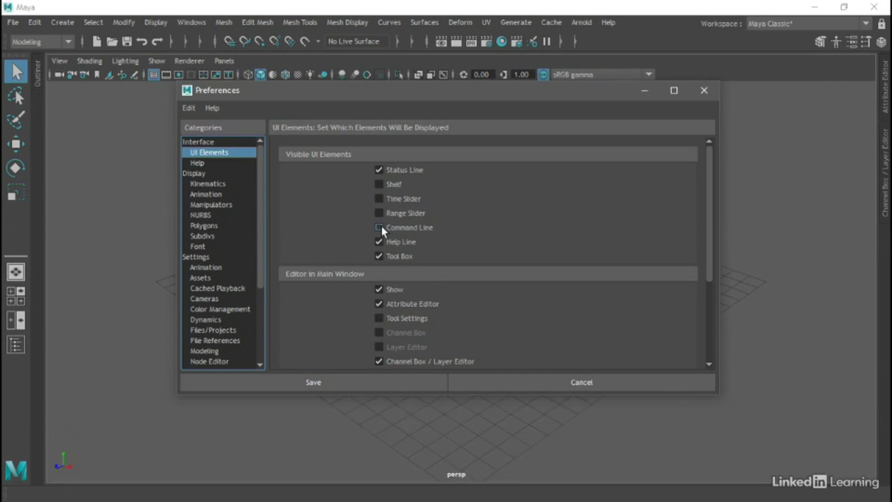
Hide the main window's title bar, save the preferences, and hide the viewport's panel toolbar.
click(203, 143)
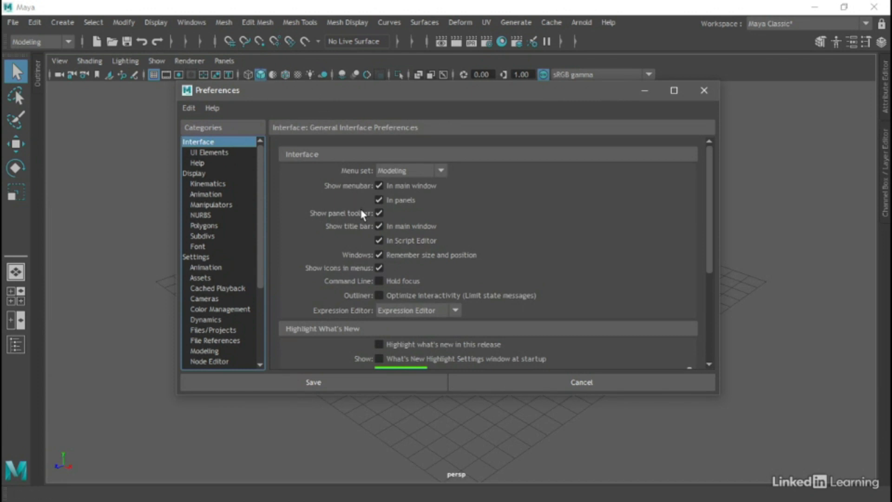
click(379, 226)
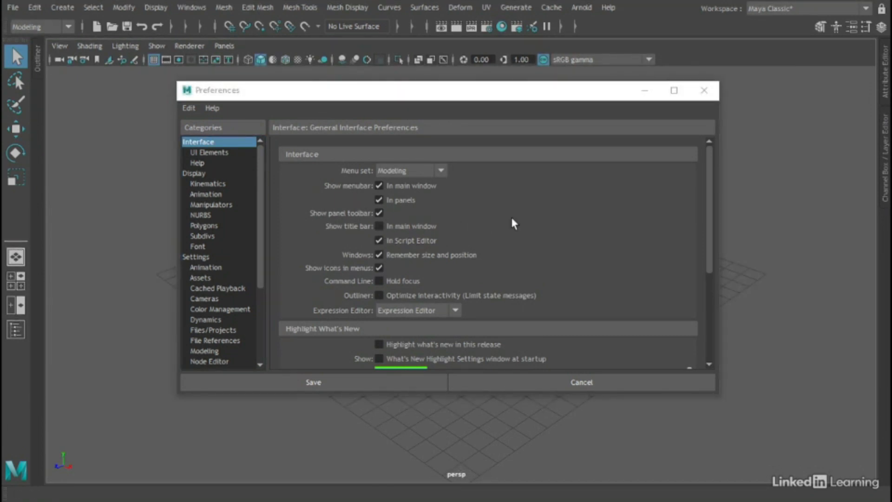
click(365, 382)
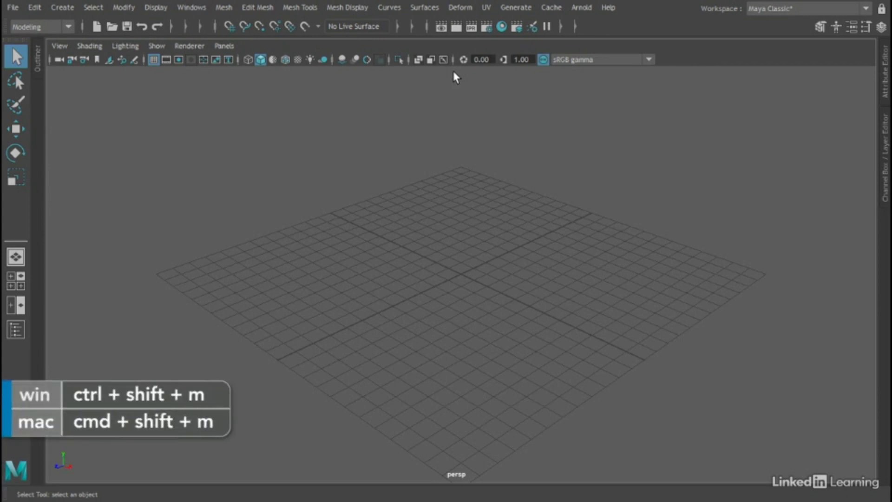
key(ctrl+shift+m)
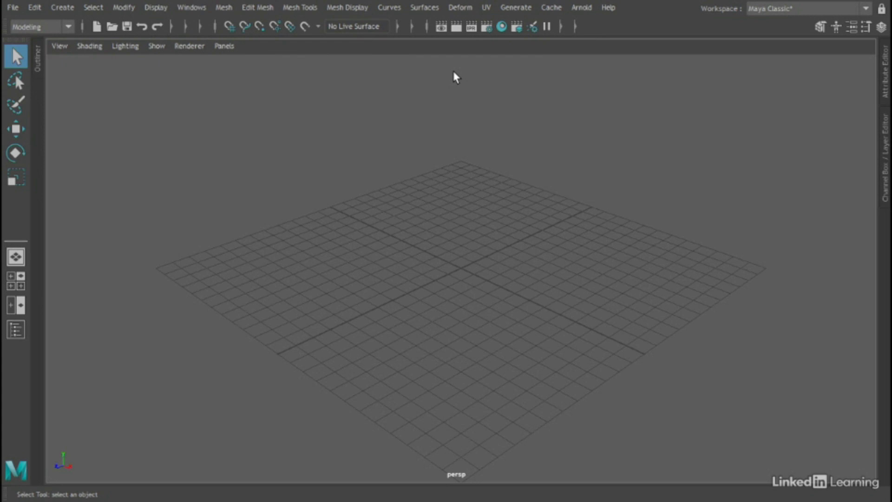
Create a new project named advanced_materials in the default projects location, keeping the default folder names.
click(14, 8)
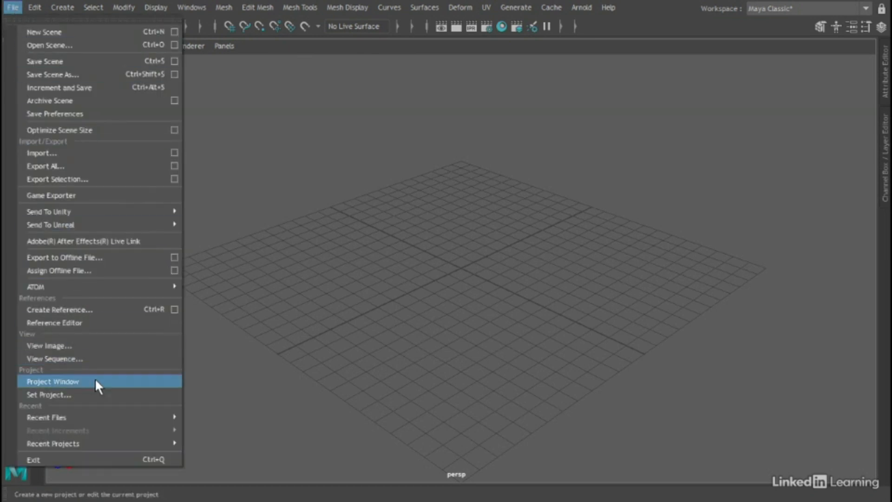
click(107, 382)
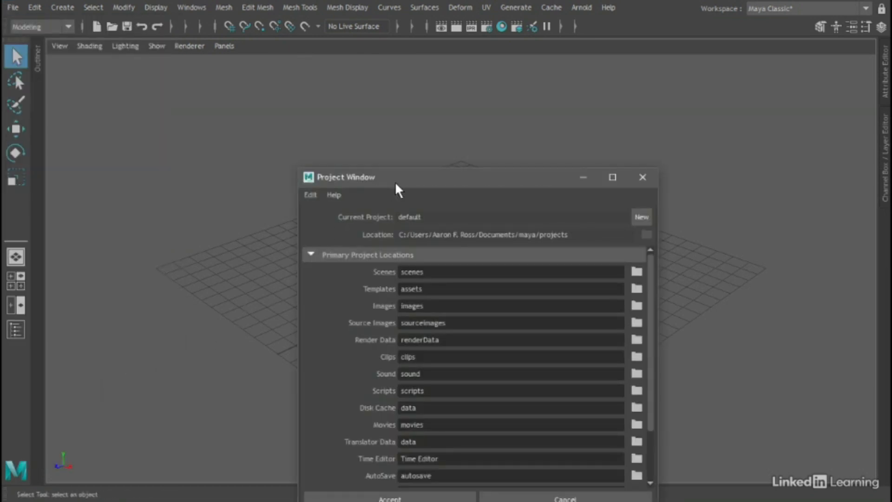
drag(395, 182, 331, 85)
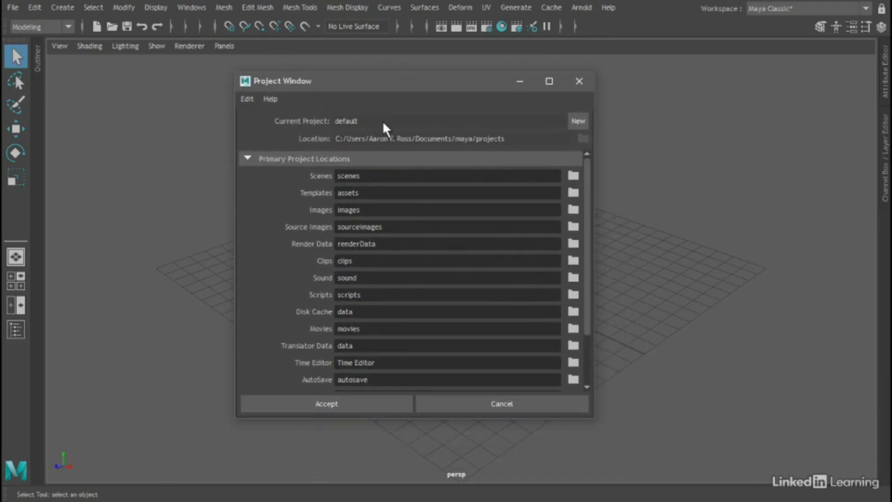
click(578, 121)
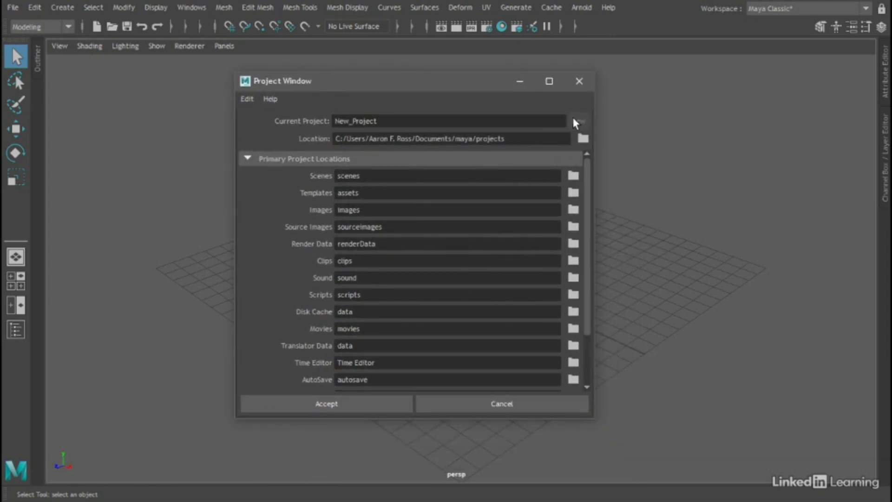
drag(385, 122, 299, 121)
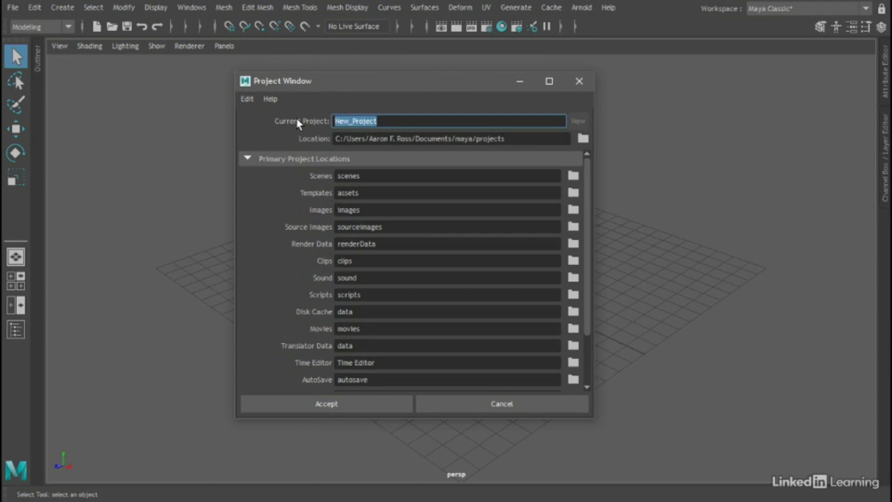
text(advanced_materials)
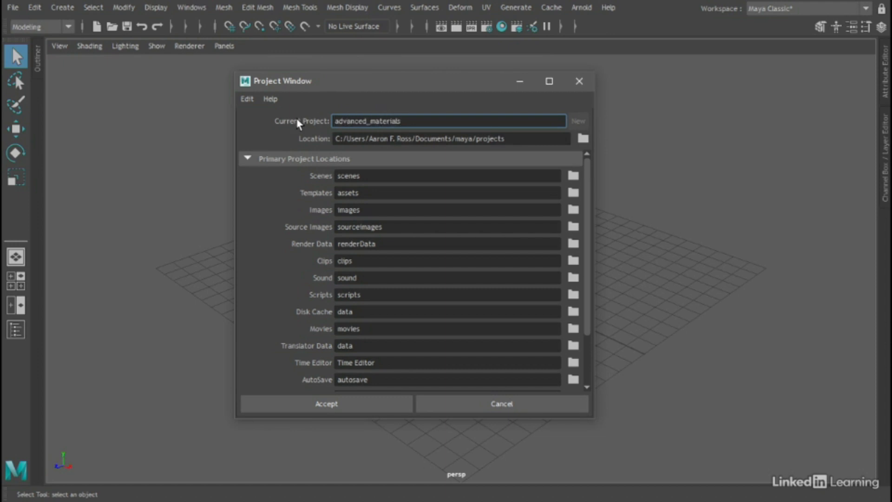
key(Return)
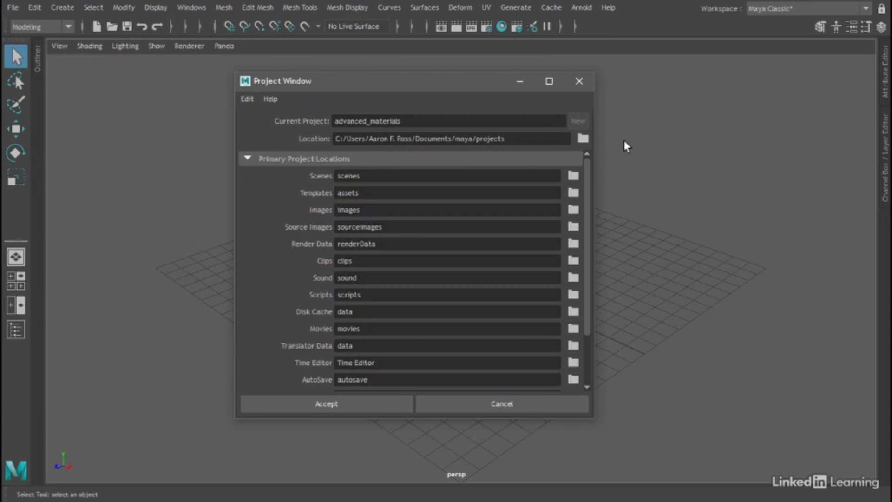
click(392, 405)
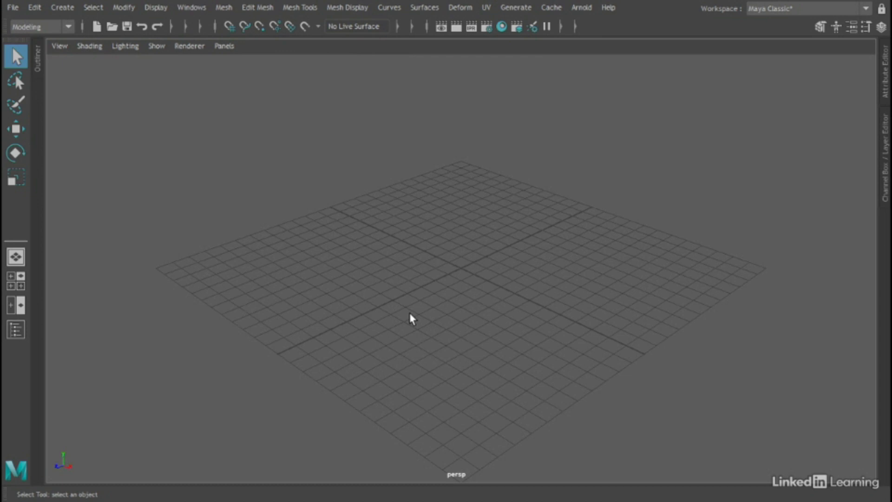
Set the current project to the Exercise_Files folder on the Desktop.
click(14, 8)
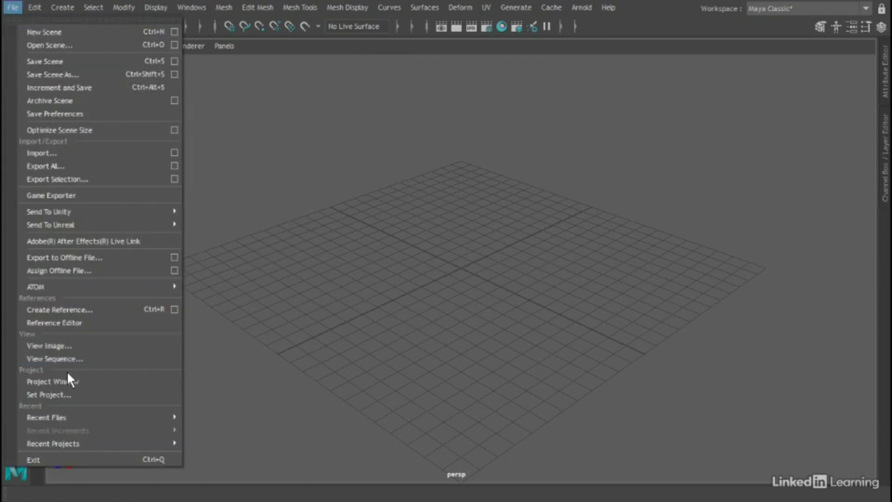
click(80, 395)
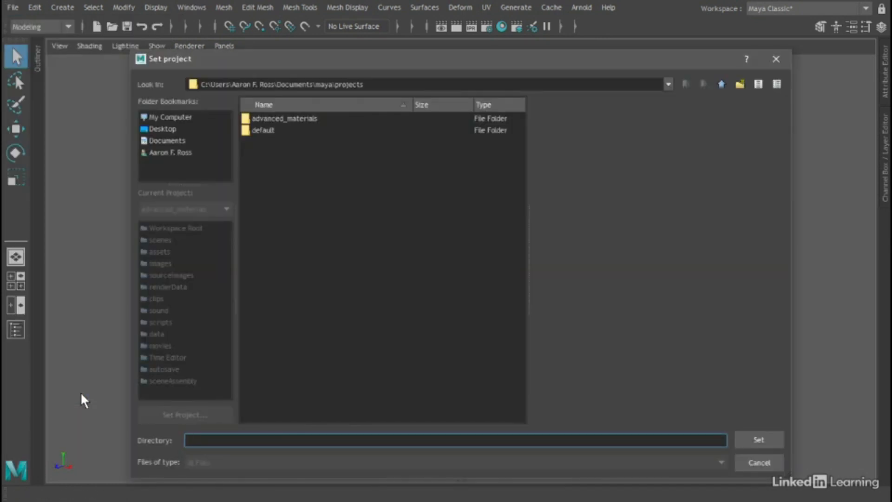
click(159, 129)
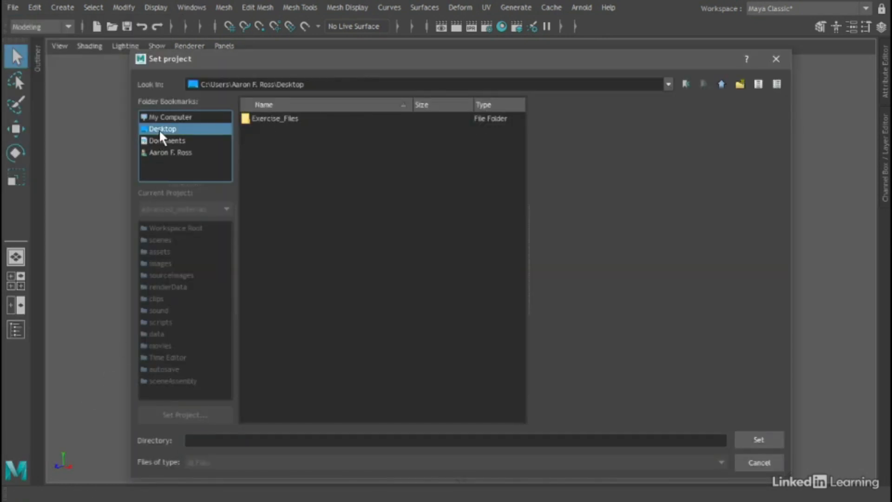
click(256, 118)
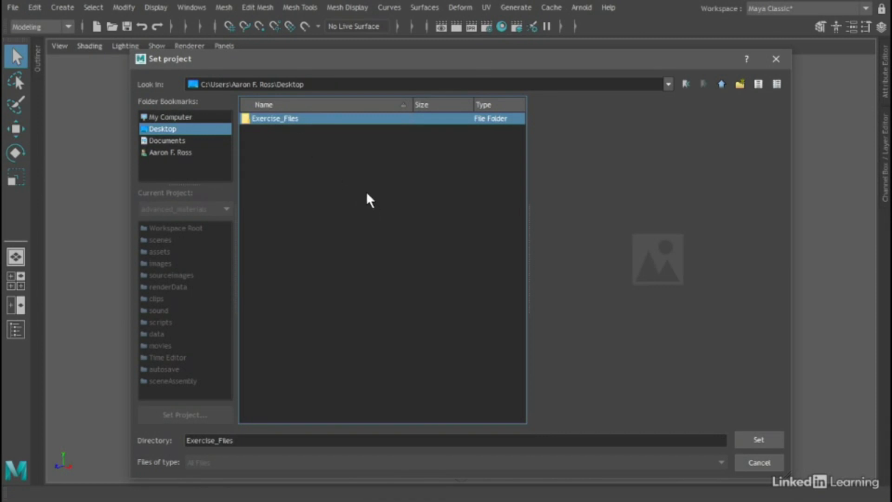
click(746, 440)
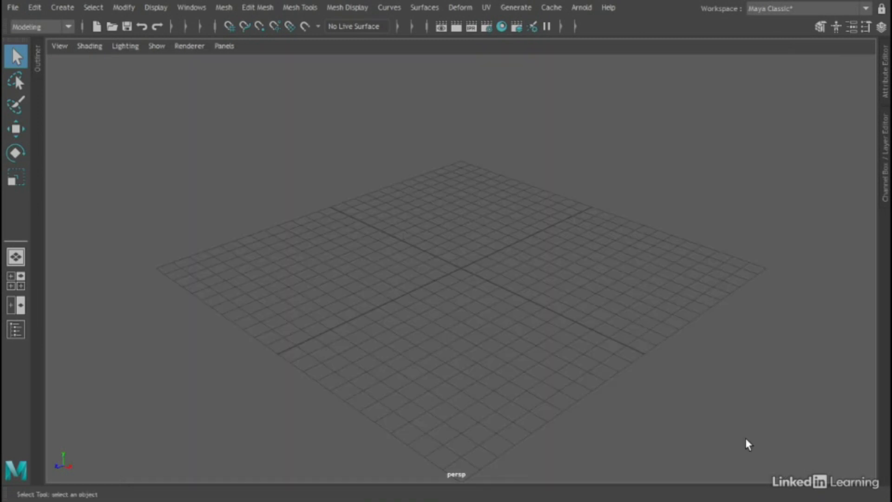
View the project's list of scene files available to open, and leave it without opening one.
click(12, 7)
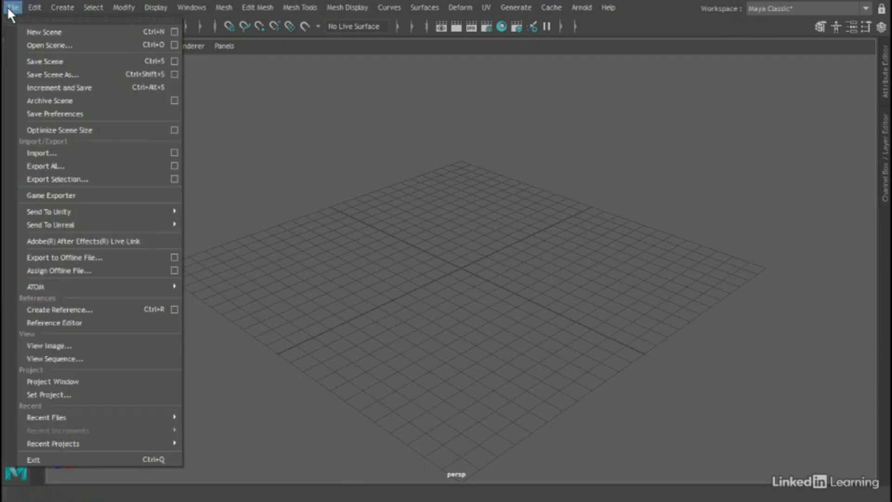
click(44, 45)
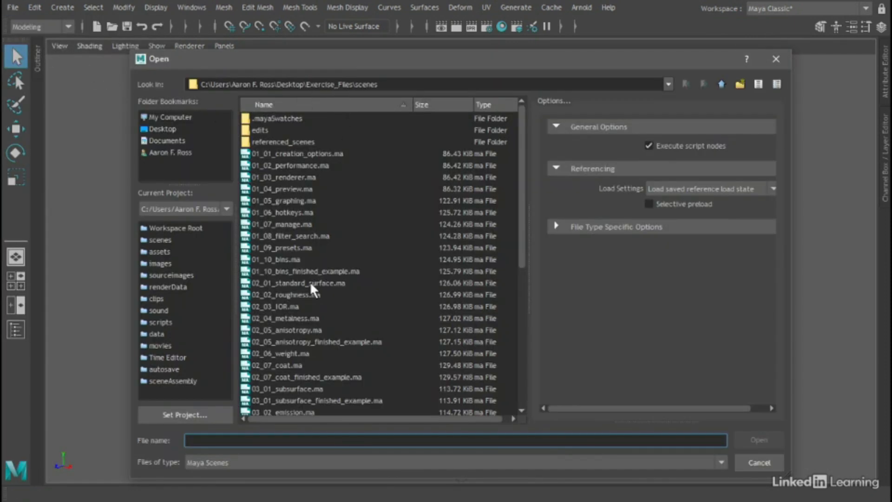
click(763, 462)
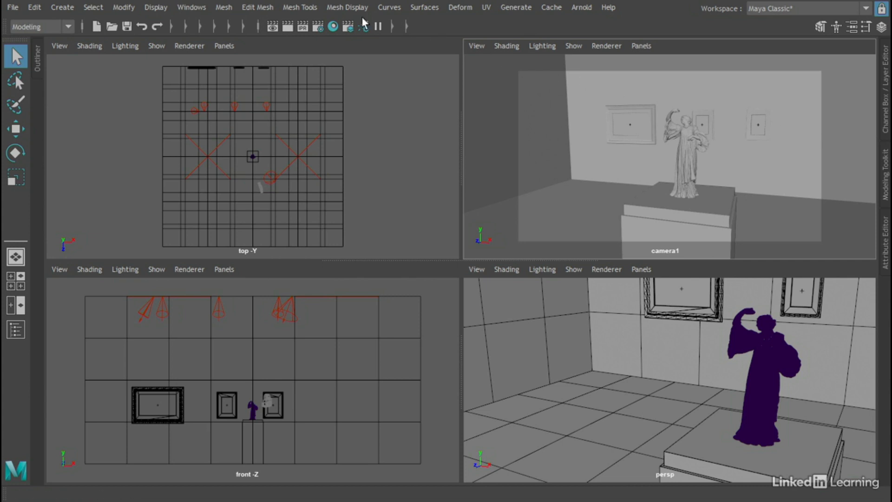
Open the Hypershade and create a Standard Surface material from the Maya favorites.
click(333, 27)
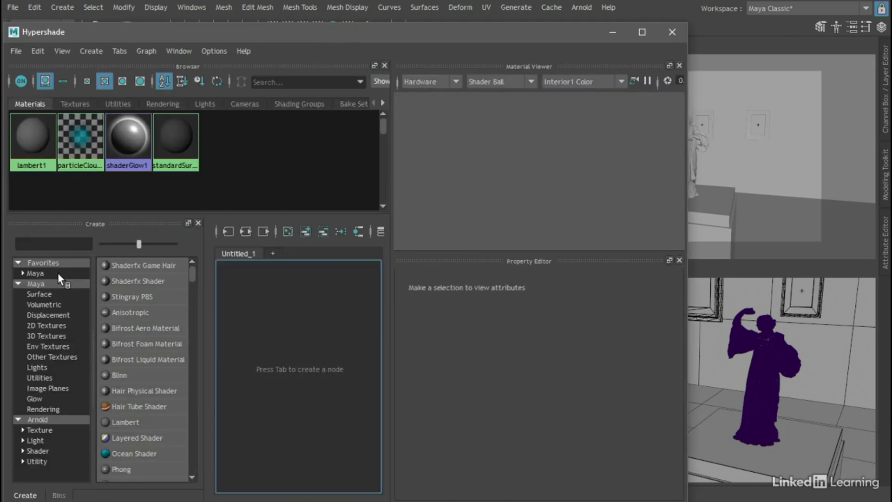
click(39, 274)
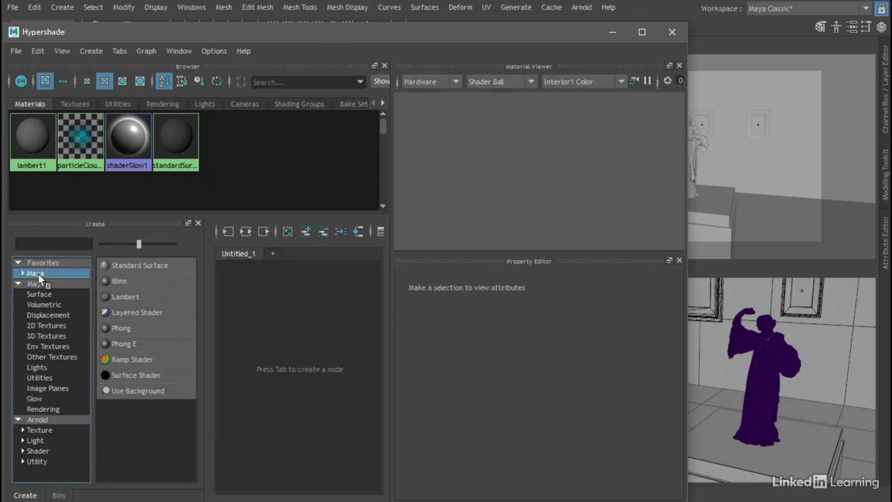
click(160, 264)
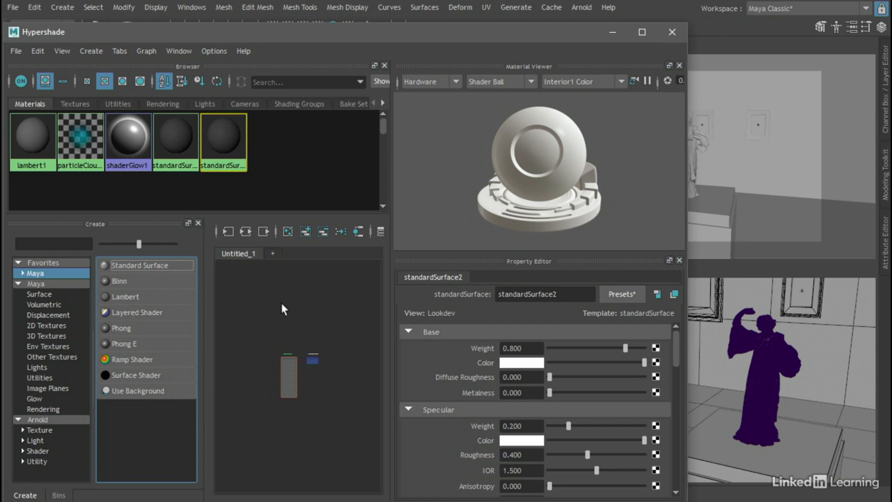
Select all nodes in the Hypershade graph and frame them in the view.
right_drag(275, 292, 378, 294)
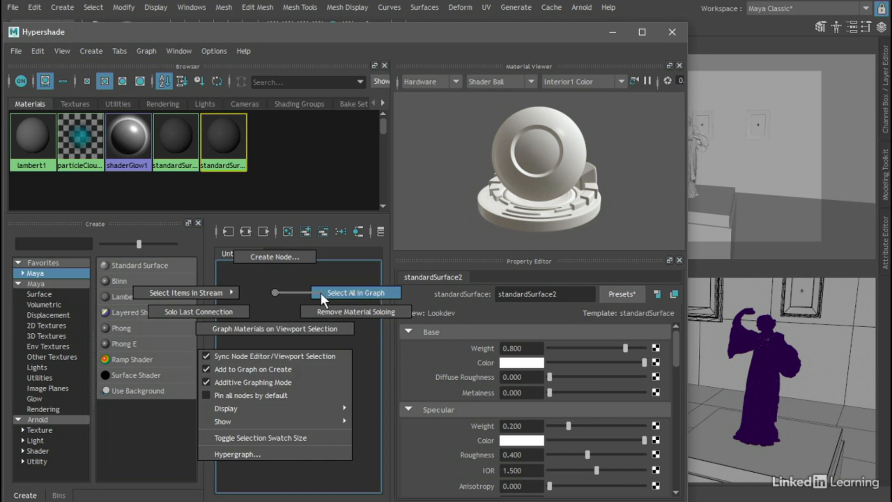
right_drag(320, 293, 321, 294)
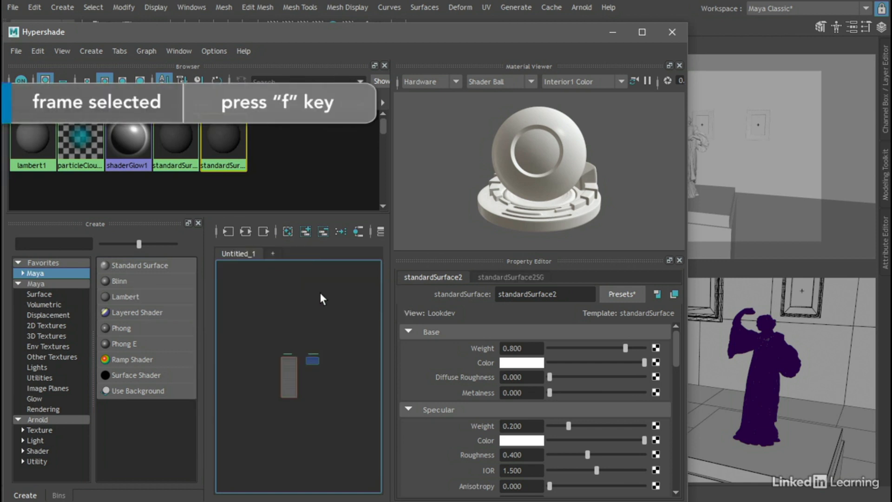
key(f)
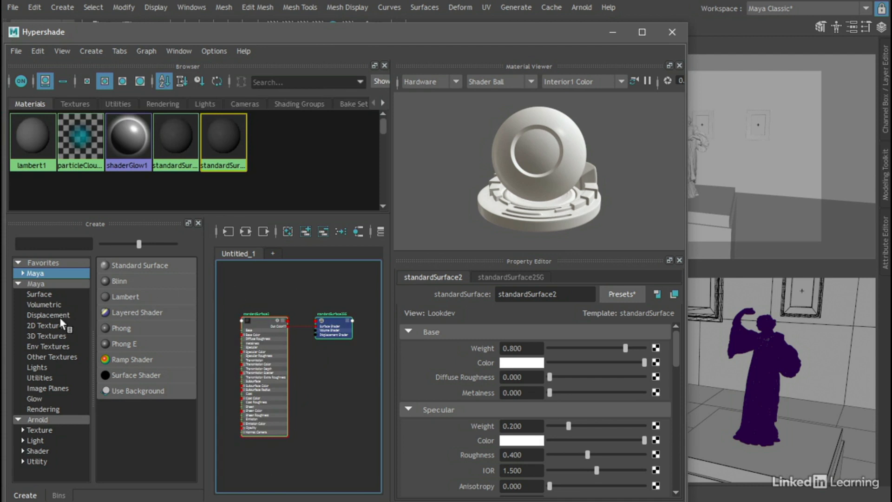
View the material assignment options for the dancer statue, and leave them without assigning a material.
click(93, 52)
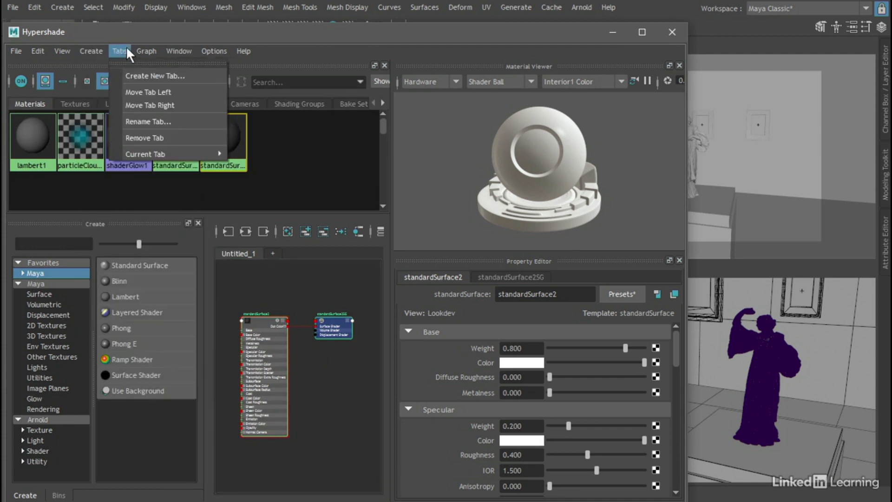
click(154, 34)
click(766, 361)
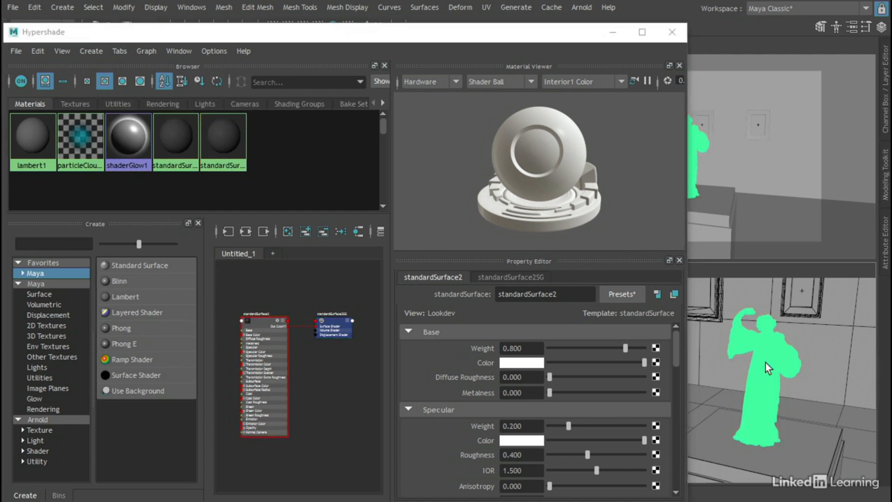
right_click(766, 348)
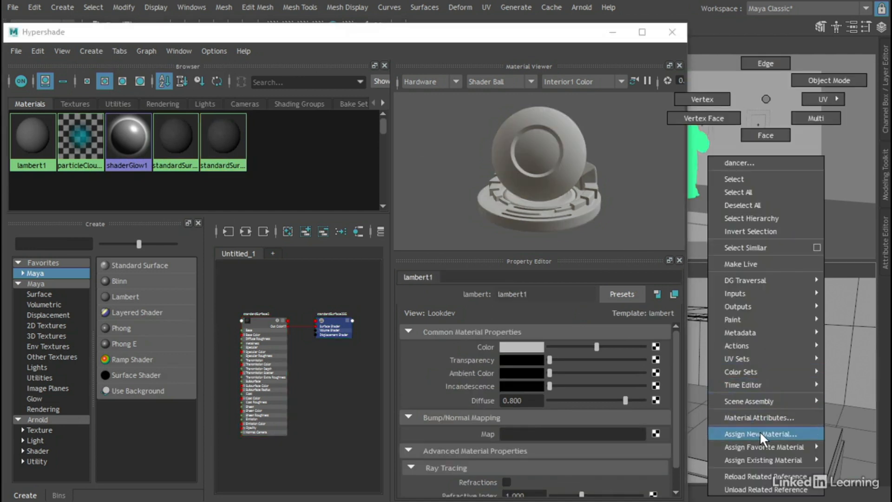
right_drag(808, 432, 354, 404)
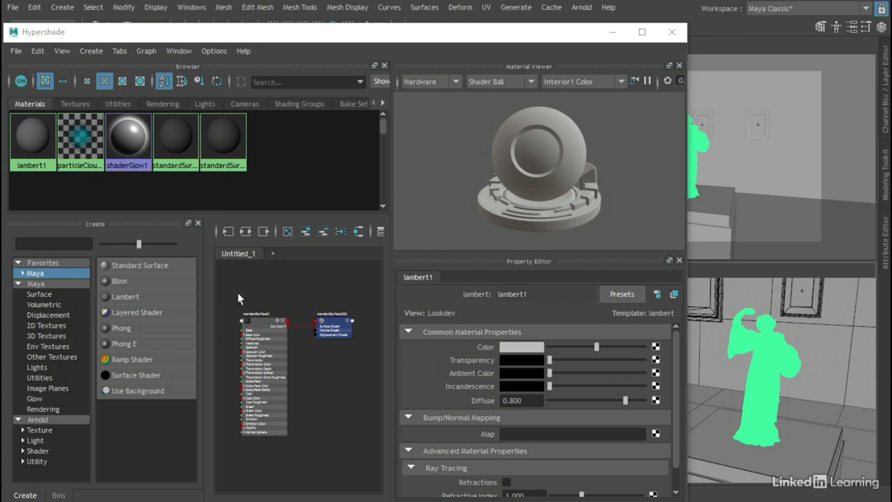
Delete the graphed Standard Surface material together with its shading group.
drag(238, 292, 357, 392)
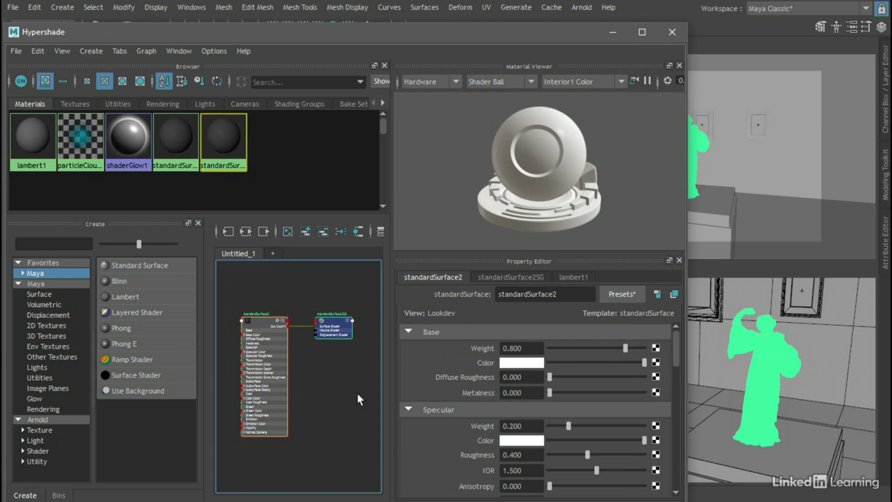
key(Delete)
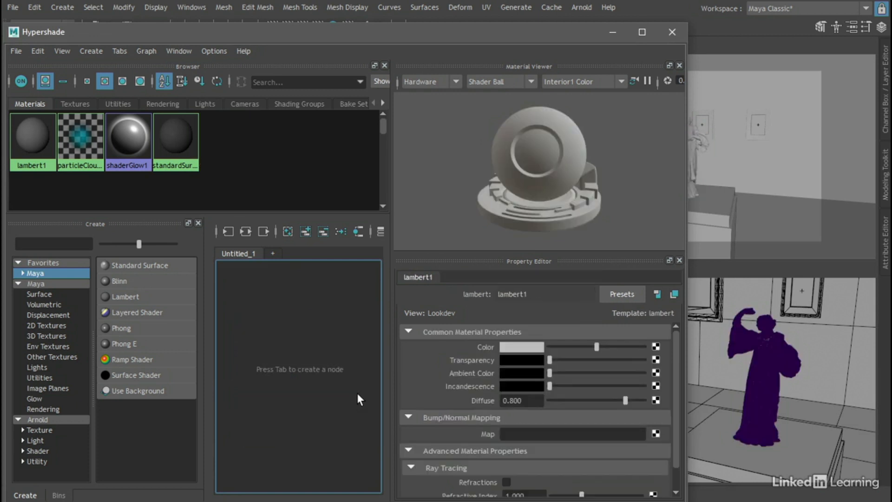
Create a point light in the scene with the default options.
click(57, 7)
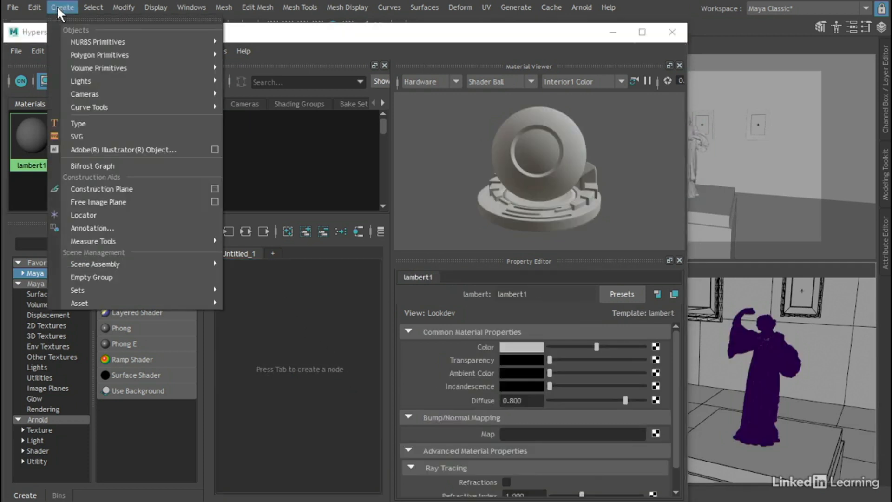
mouse_move(83, 80)
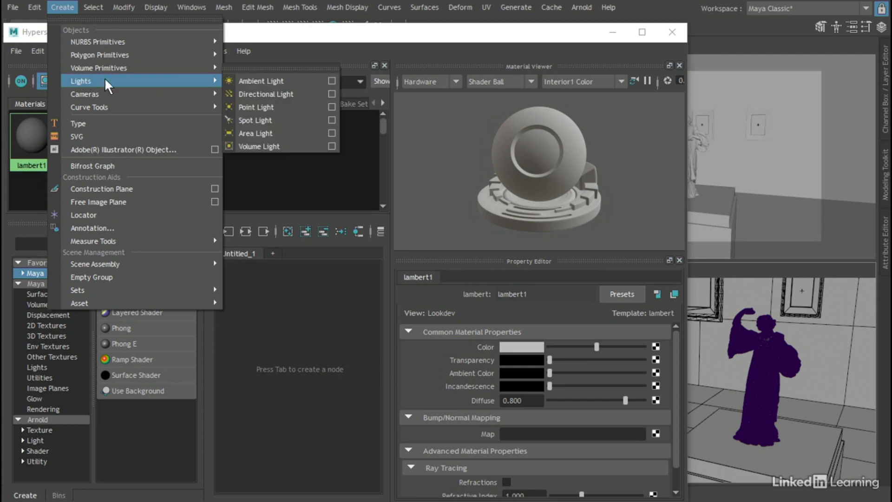
click(292, 107)
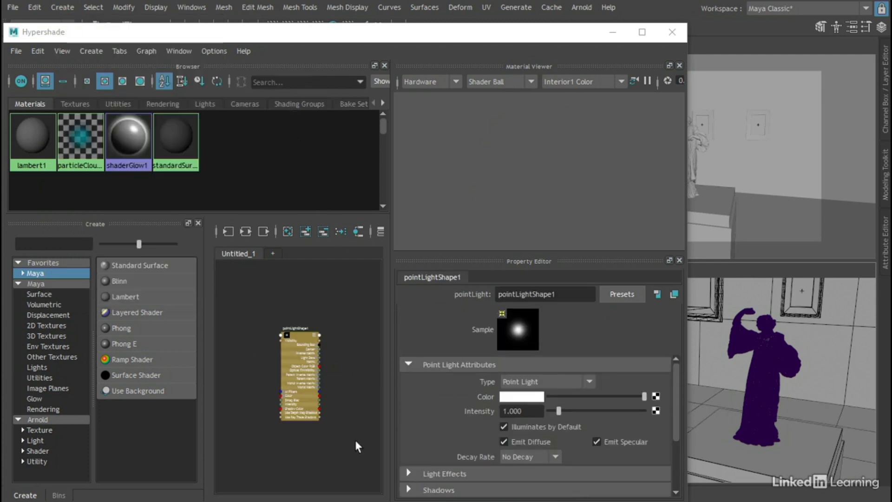
Find the point light among the scene lights in the Hypershade browser and delete it.
click(201, 104)
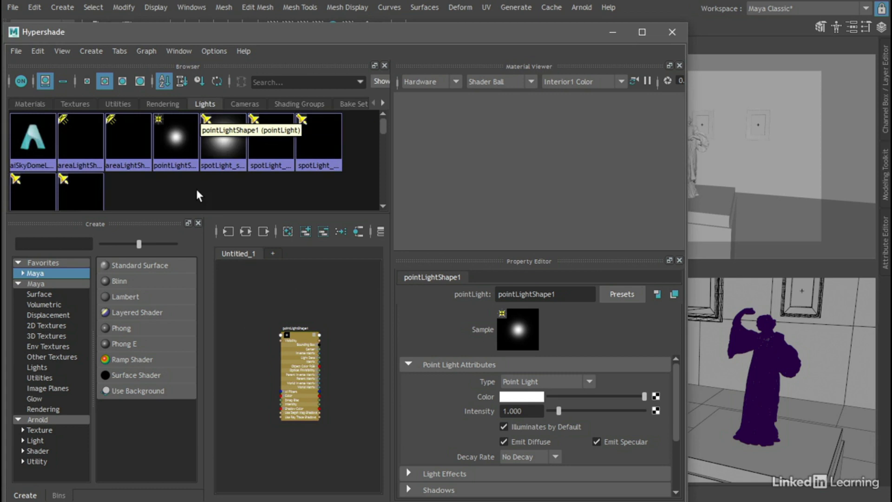
click(173, 146)
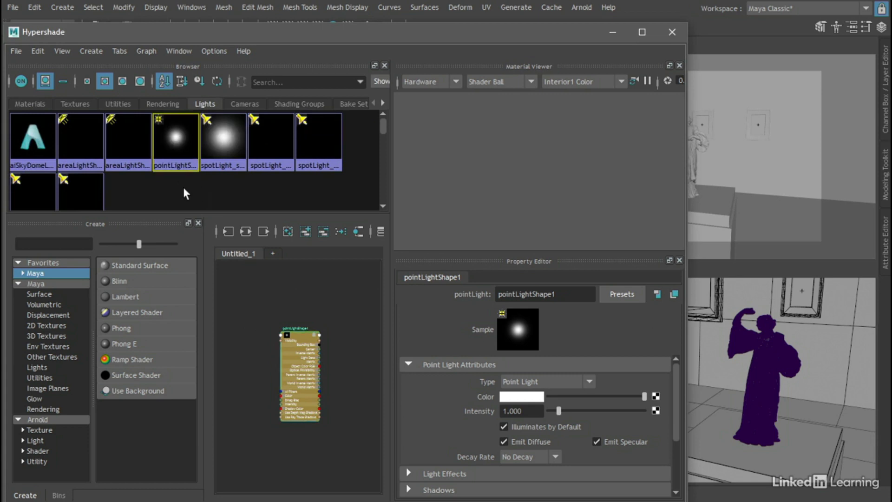
key(Delete)
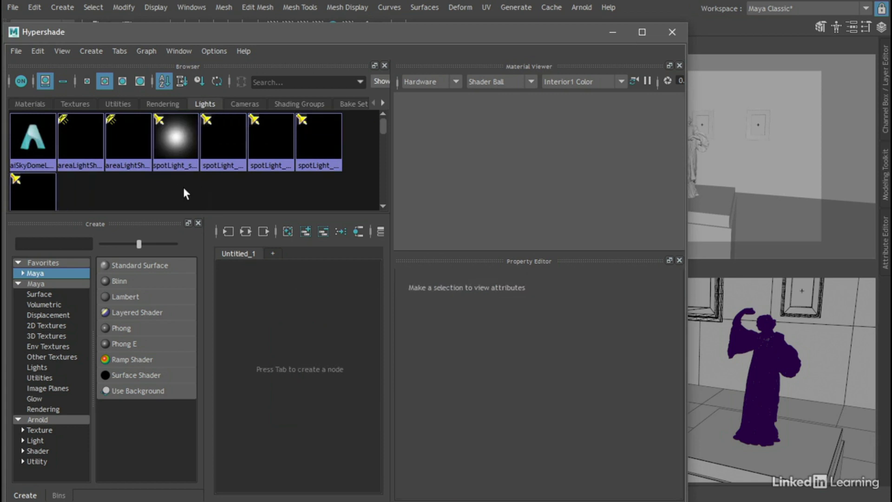
Turn off Add to Graph on Create for the Hypershade work area and check the setting.
right_click(293, 327)
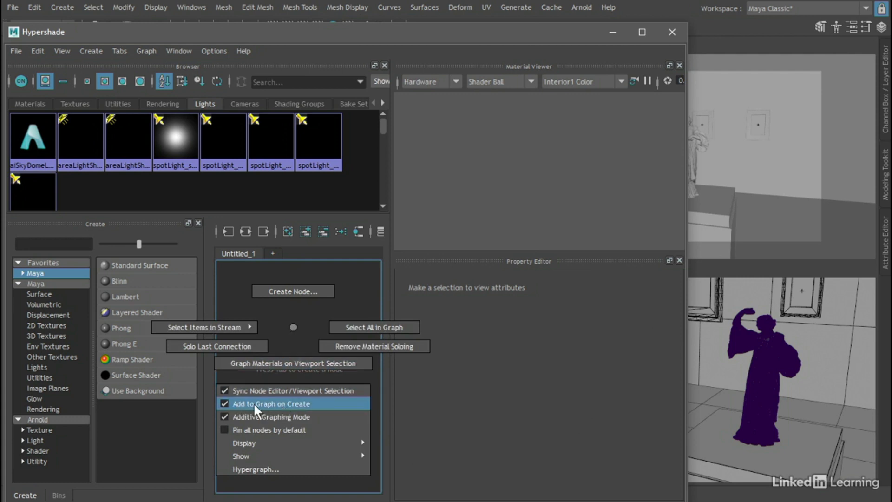
click(225, 404)
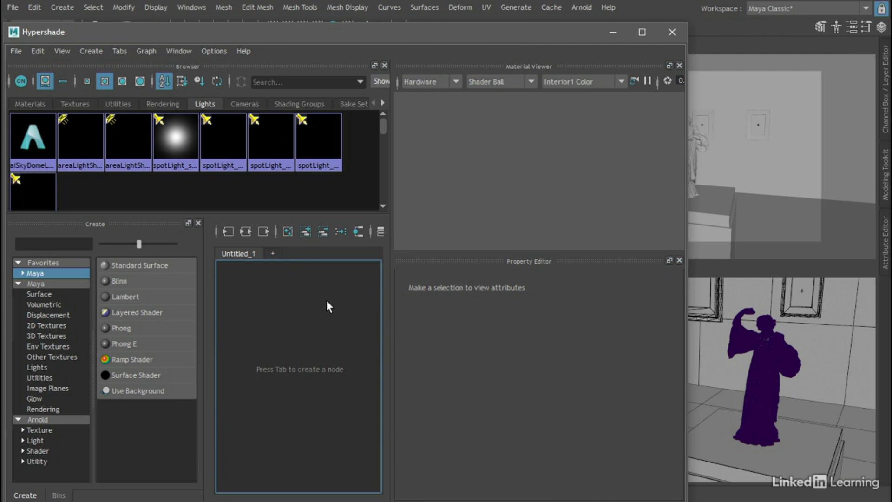
right_click(302, 305)
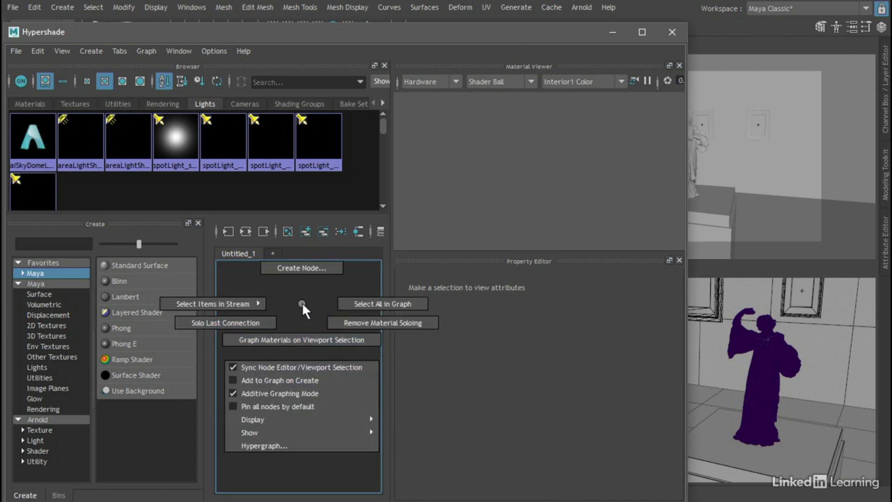
click(302, 305)
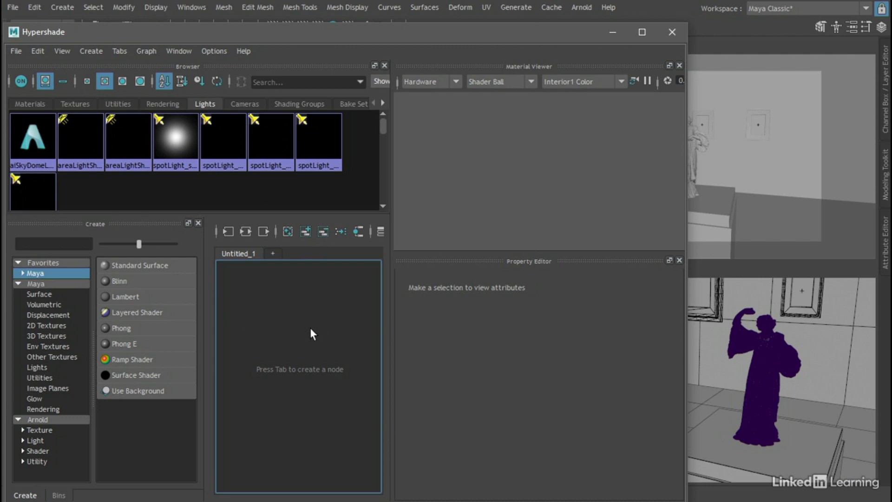
Create another point light to test the graphing option, and undo its creation.
click(72, 9)
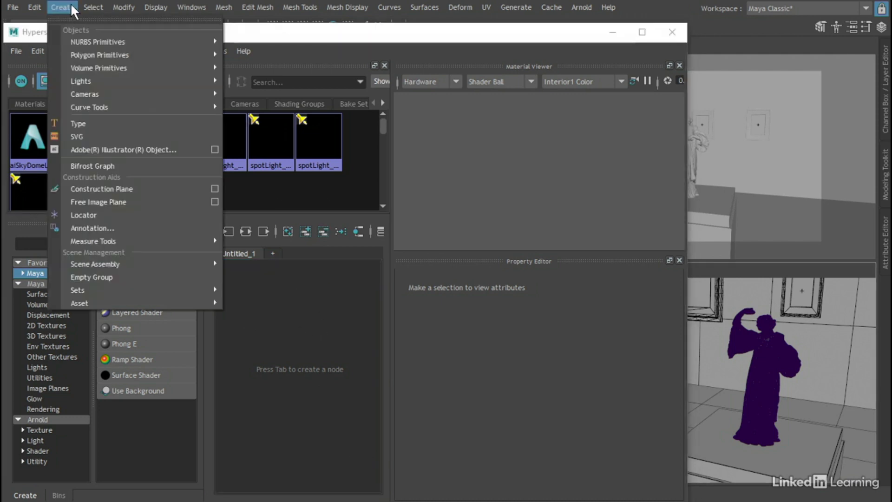
mouse_move(103, 82)
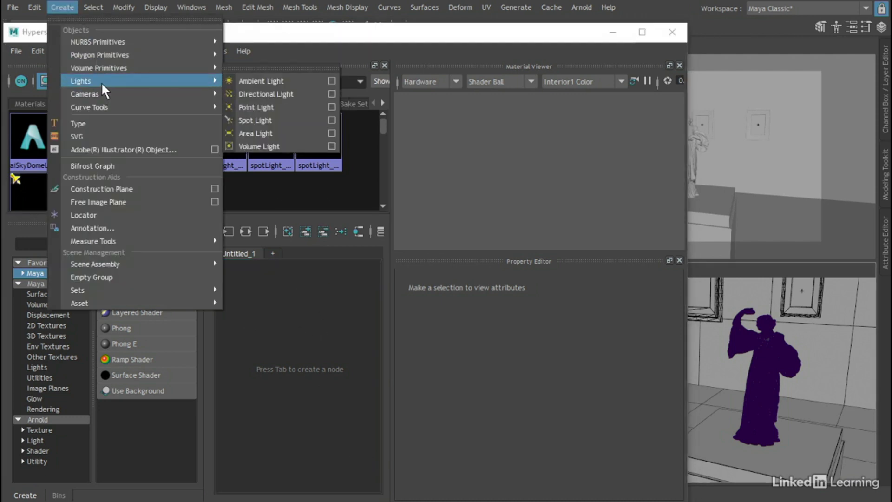
click(282, 108)
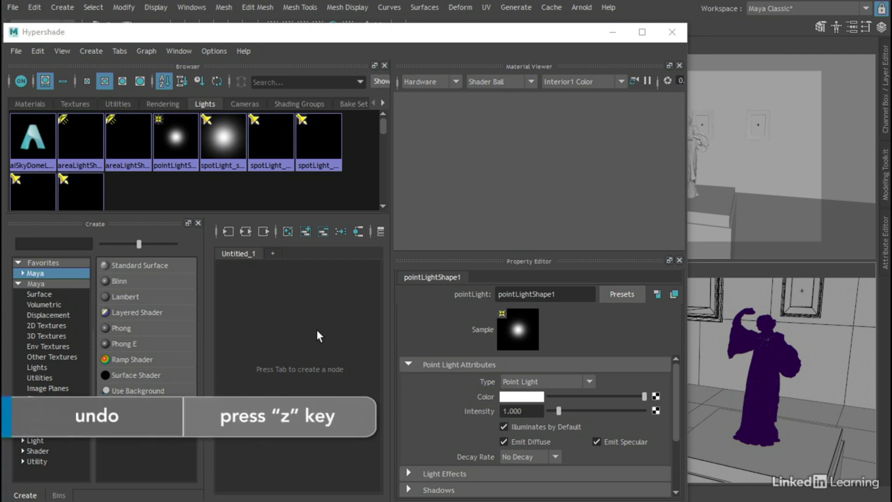
key(z)
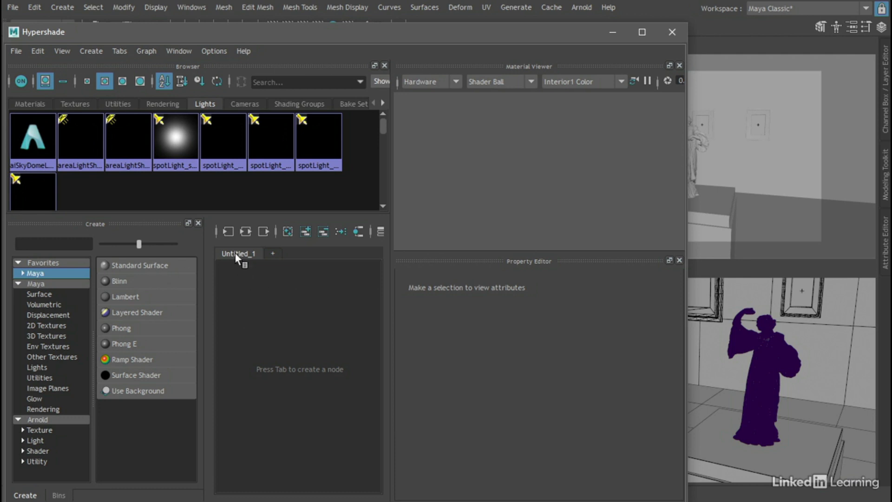
Create a Blinn material from the Maya favorites and add it to the work area graph.
click(31, 103)
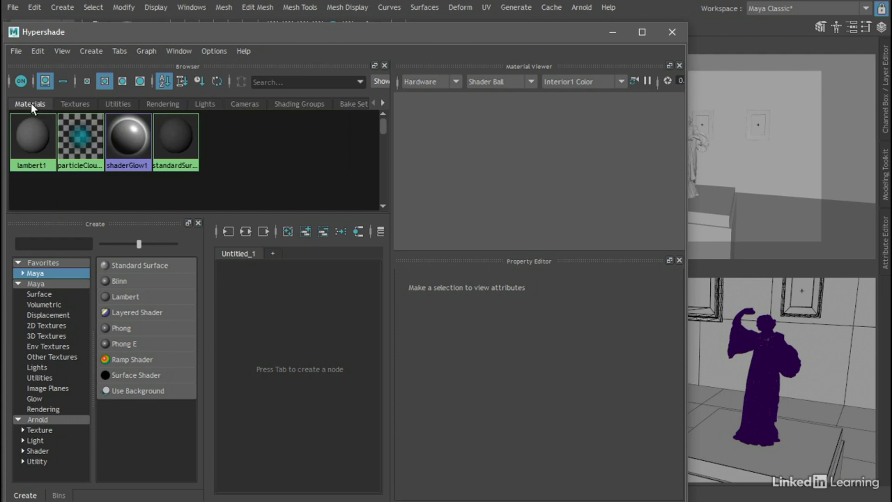
click(118, 281)
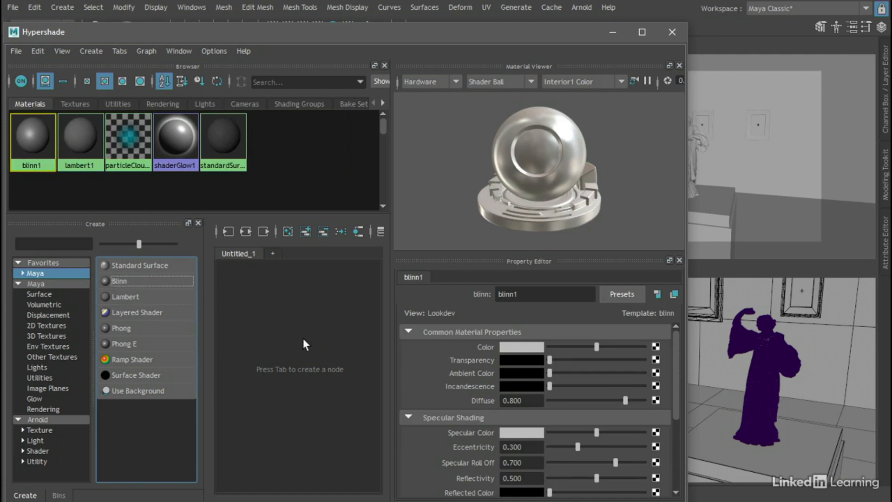
click(32, 135)
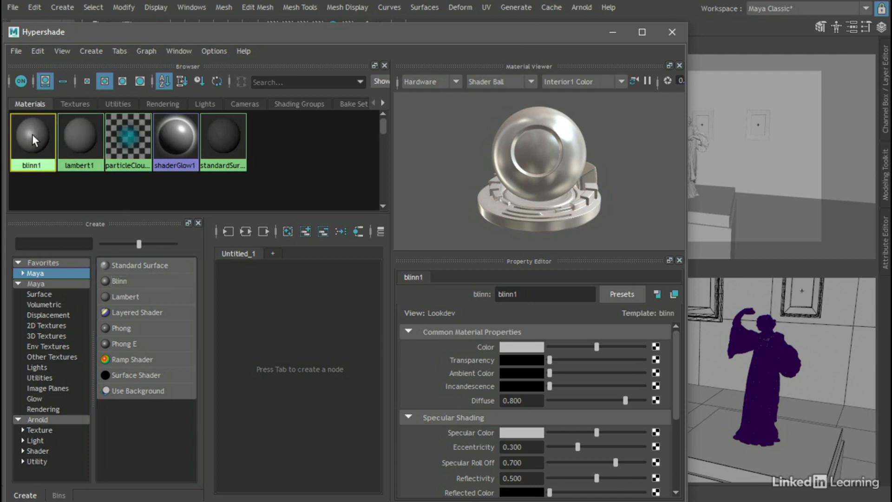
click(246, 232)
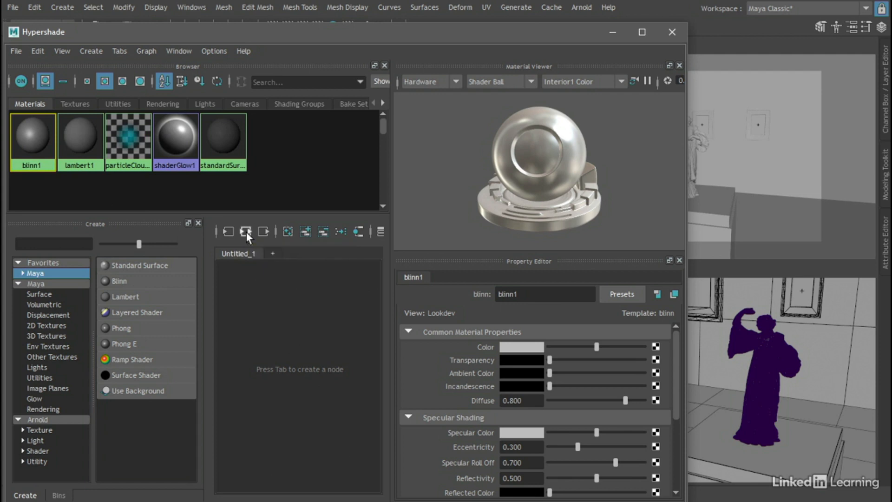
click(287, 232)
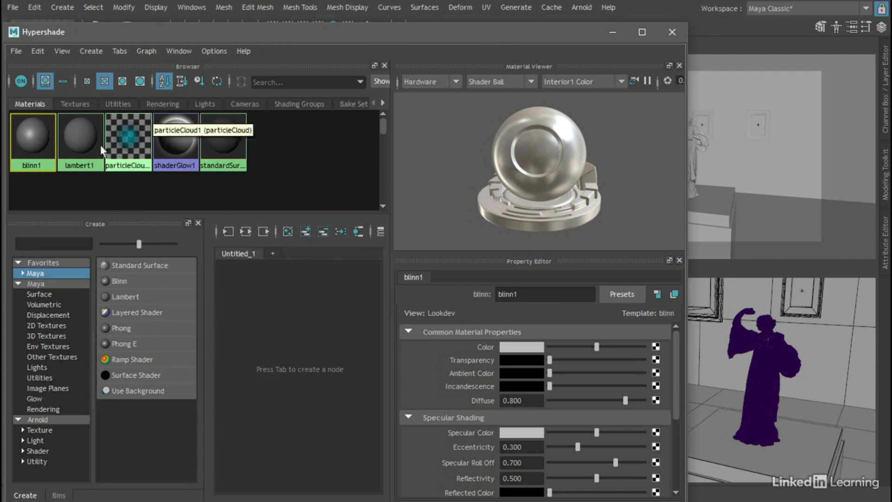
middle_drag(35, 138, 272, 319)
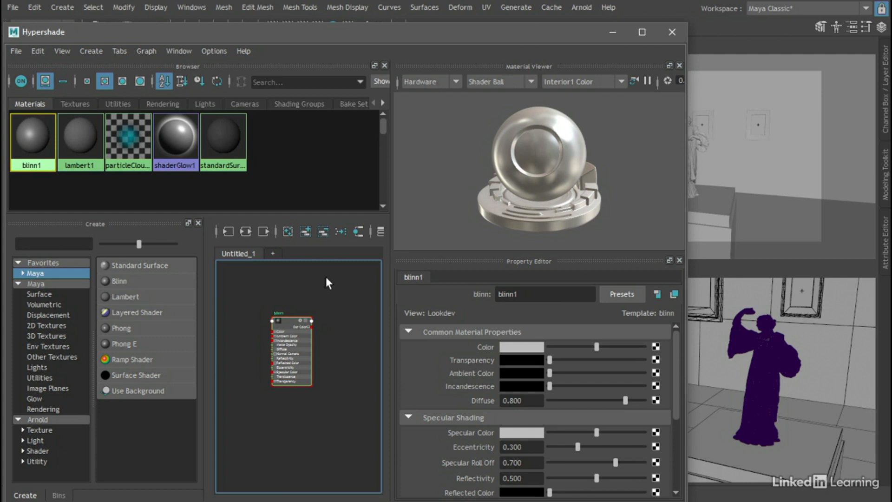
Clear the graph and create a standardSurface node directly in it by searching for "sta".
click(289, 231)
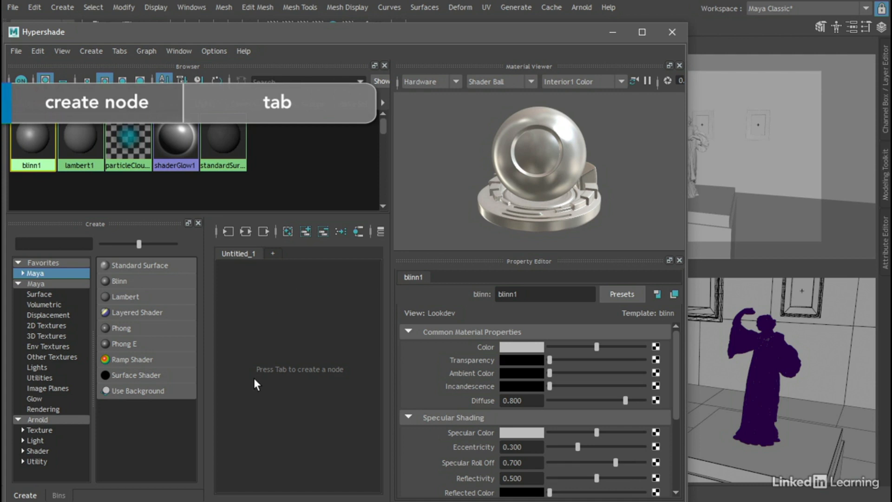
key(Tab)
text(sta)
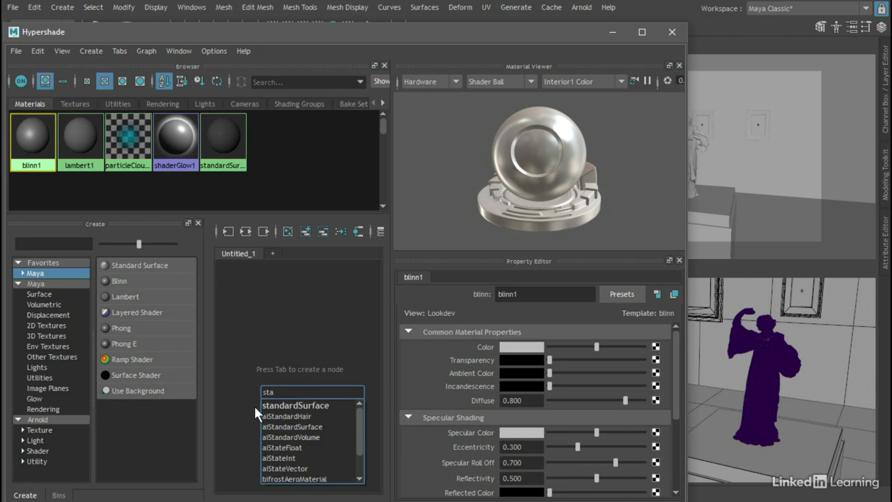
click(331, 403)
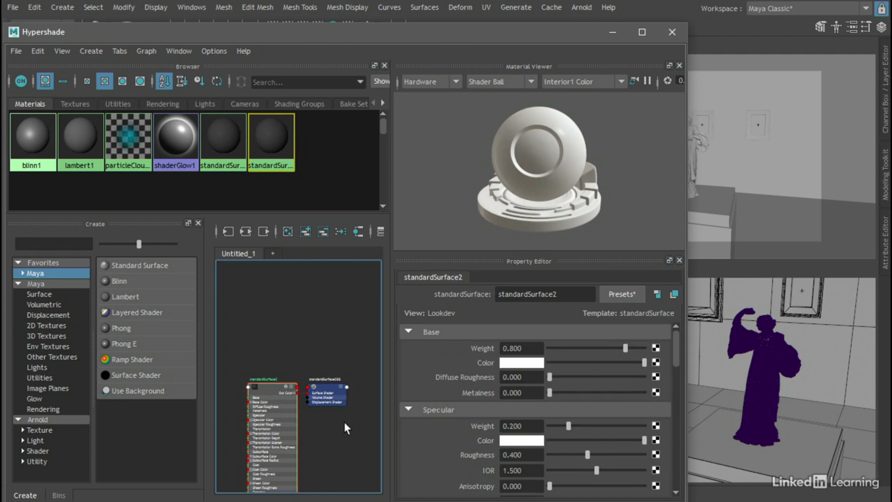
right_click(298, 304)
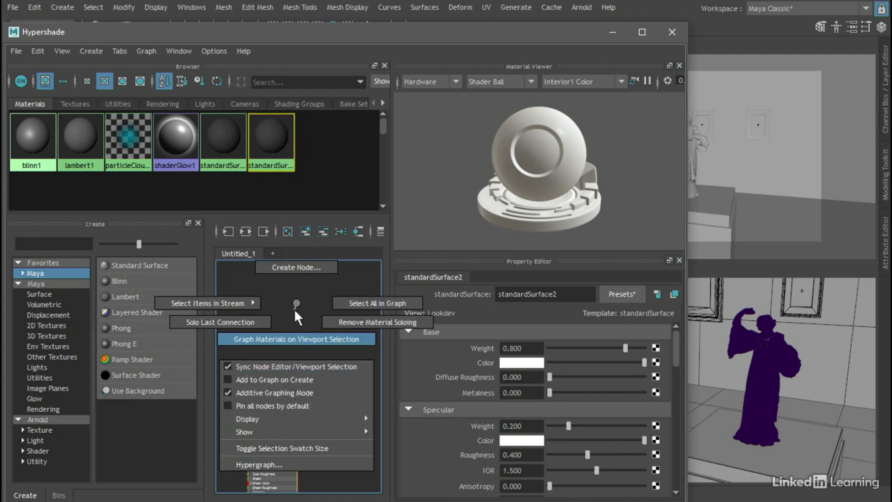
click(296, 303)
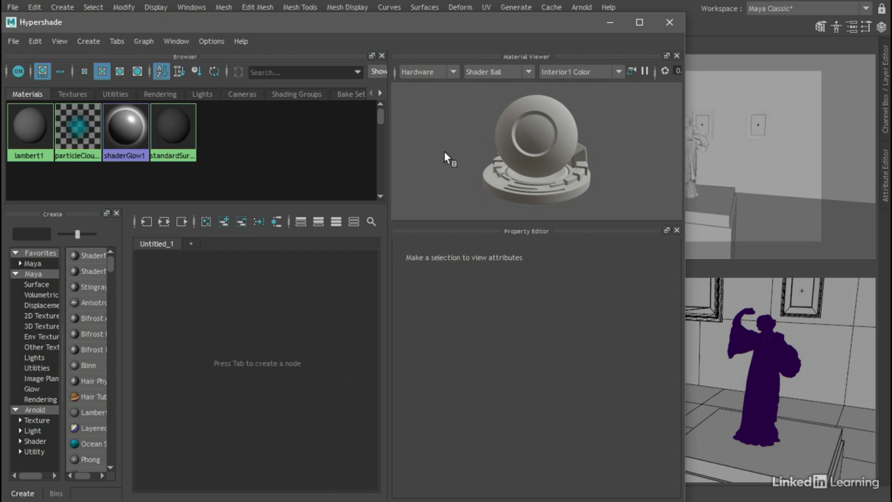
Select the scene's existing Standard Surface material to view its attributes.
click(175, 130)
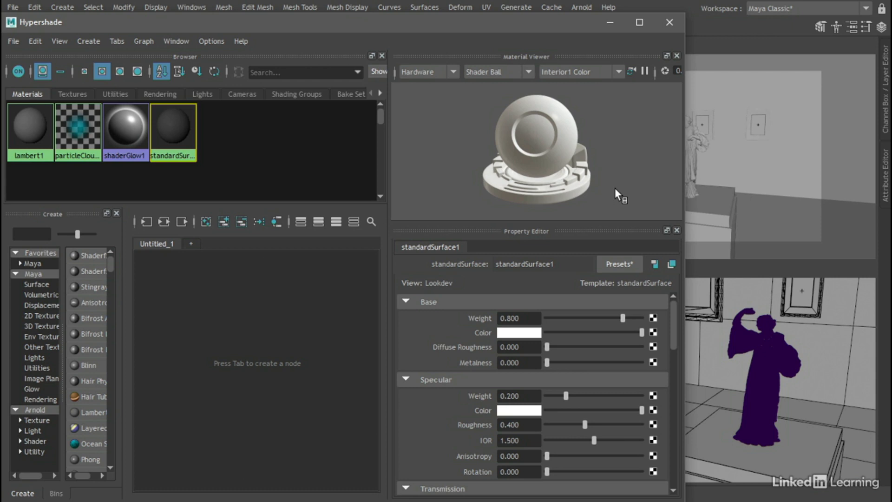
Preview the shader ball with the Arnold renderer, return it to Hardware, and close the Material Viewer.
click(452, 73)
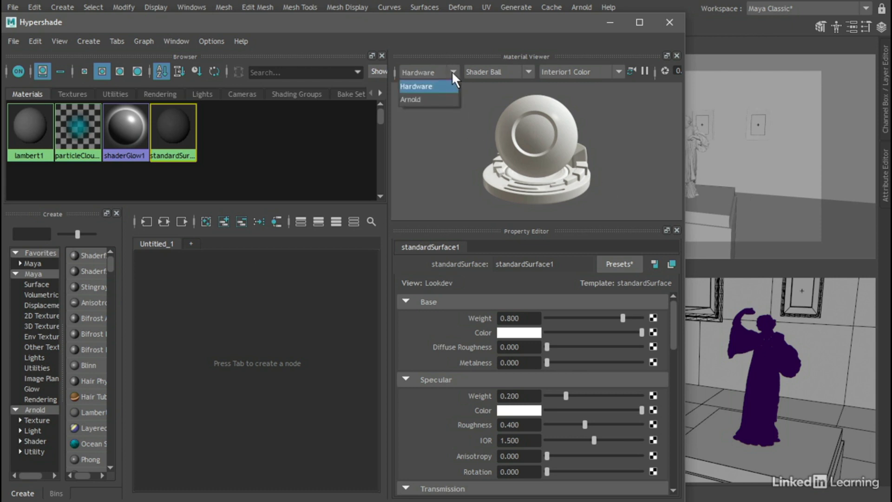
click(440, 99)
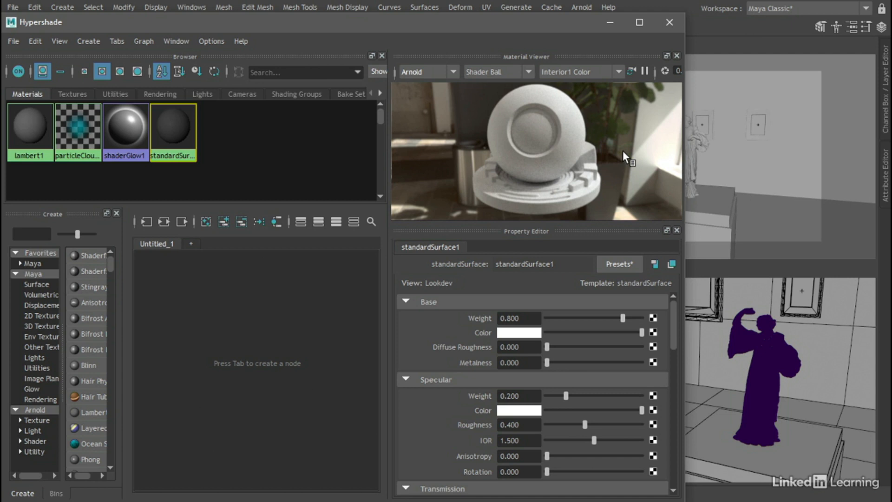
click(454, 72)
click(440, 83)
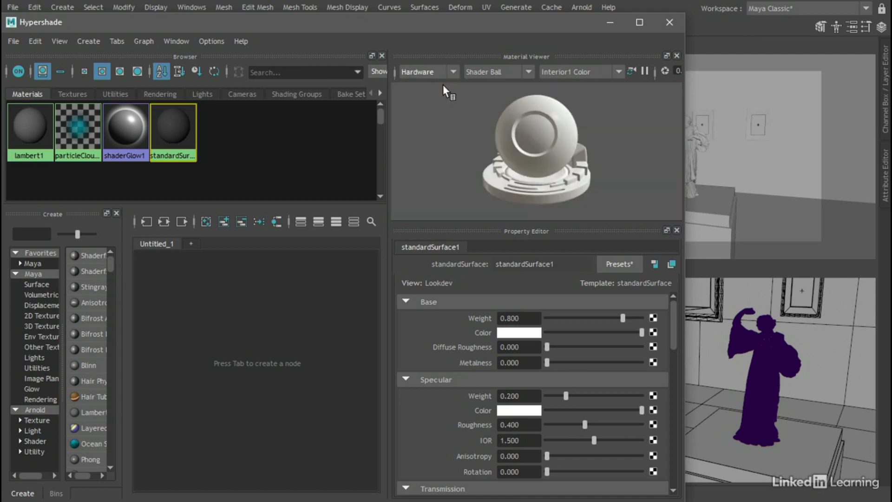
click(677, 55)
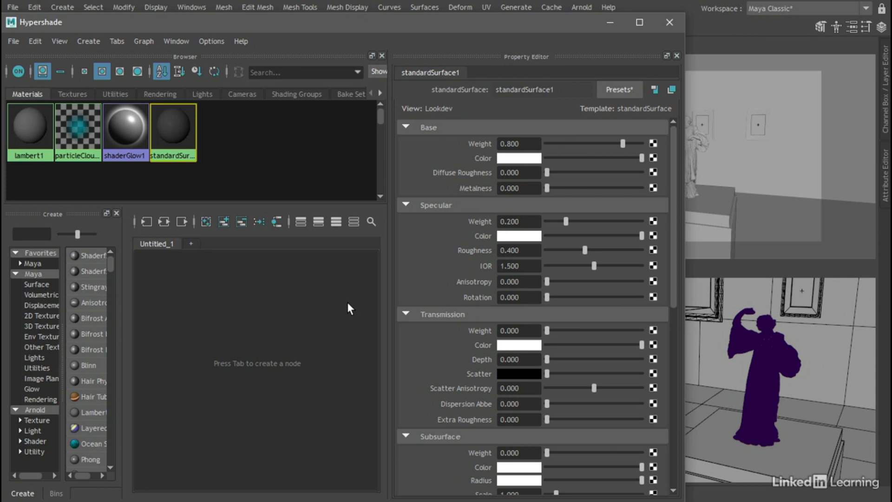
Assign a new Standard Surface material to the dancer statue.
click(747, 337)
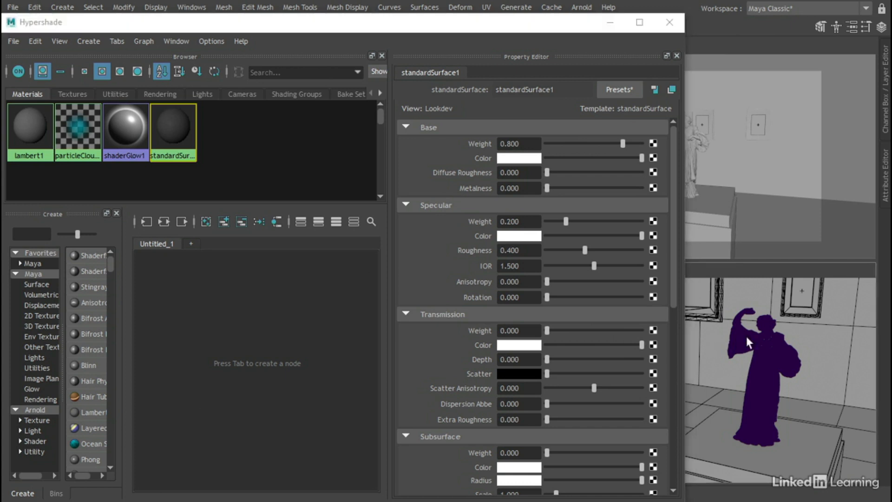
right_click(741, 291)
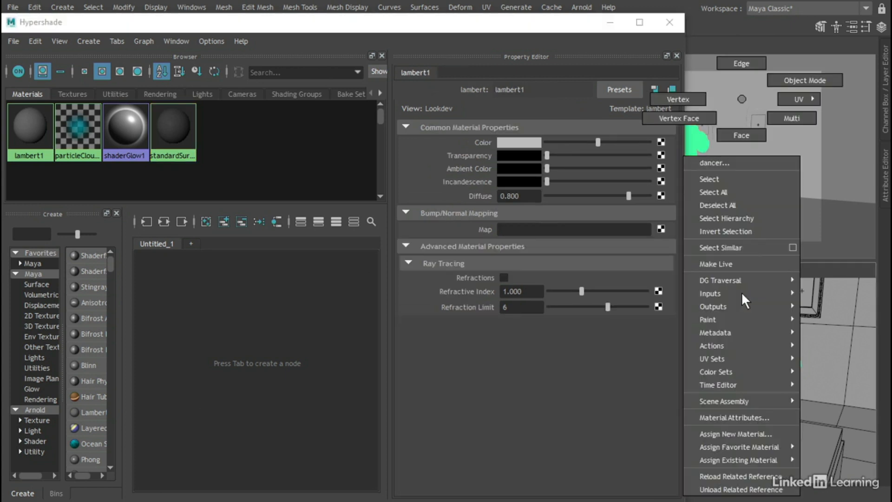
click(740, 433)
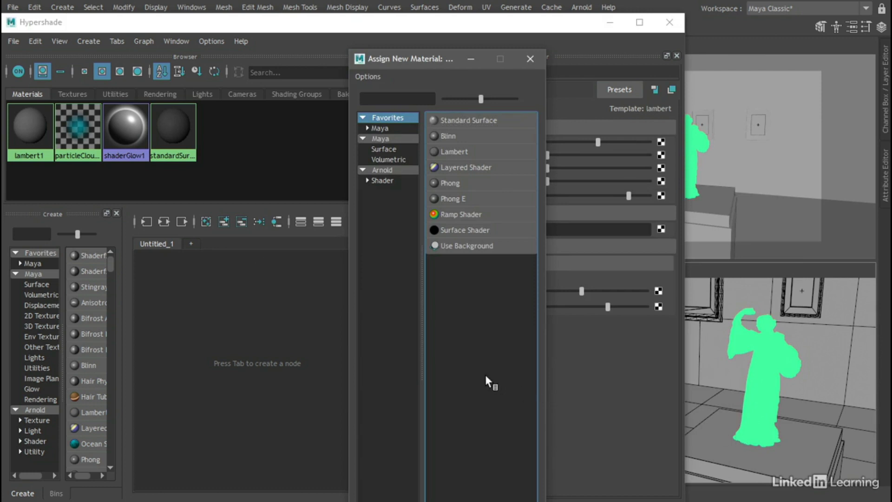
click(475, 120)
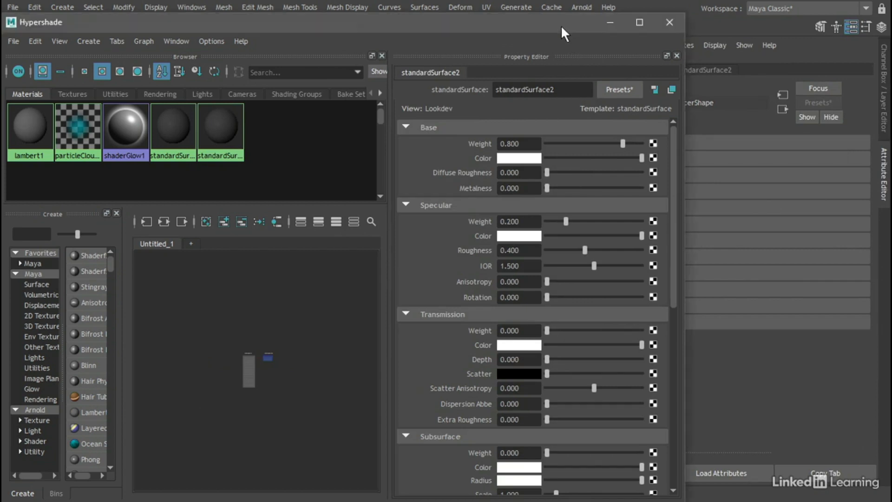
Show the statue's standardSurface2 material in the Attribute Editor and close the Hypershade's Property Editor.
drag(563, 27, 386, 101)
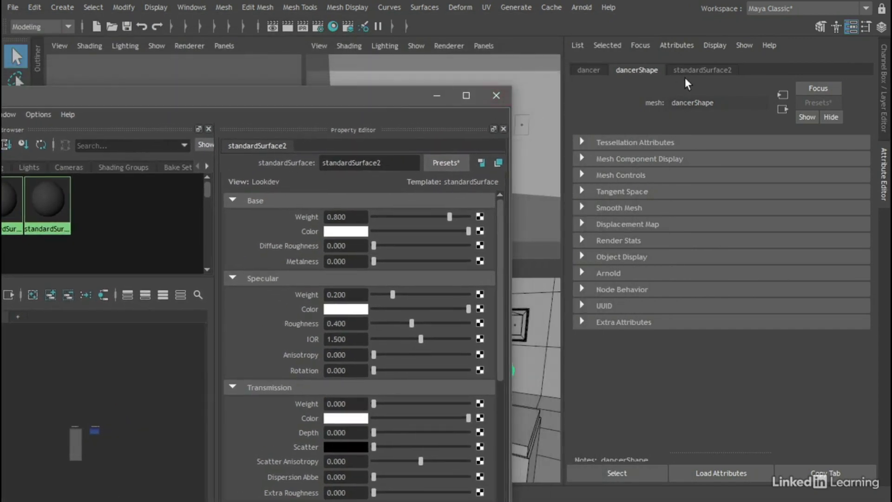
click(704, 71)
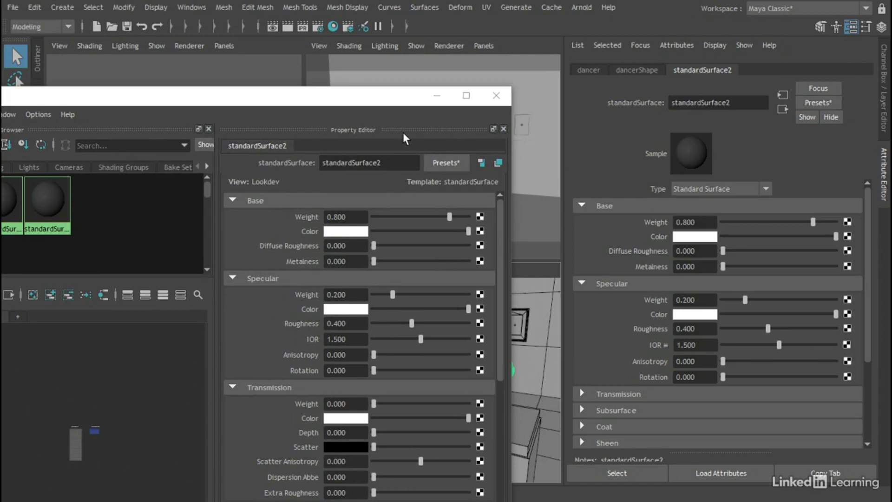
click(503, 129)
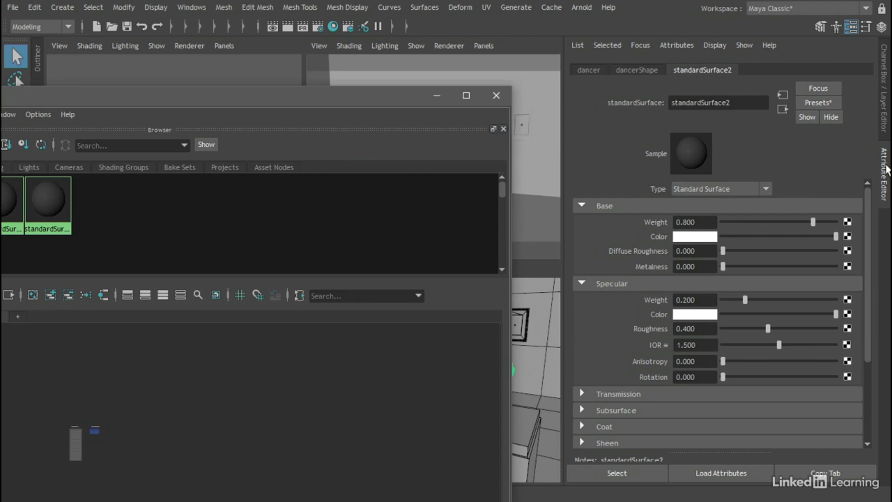
Undock the Attribute Editor as a floating window and bring the whole Hypershade window back into view beside it.
drag(885, 172, 686, 164)
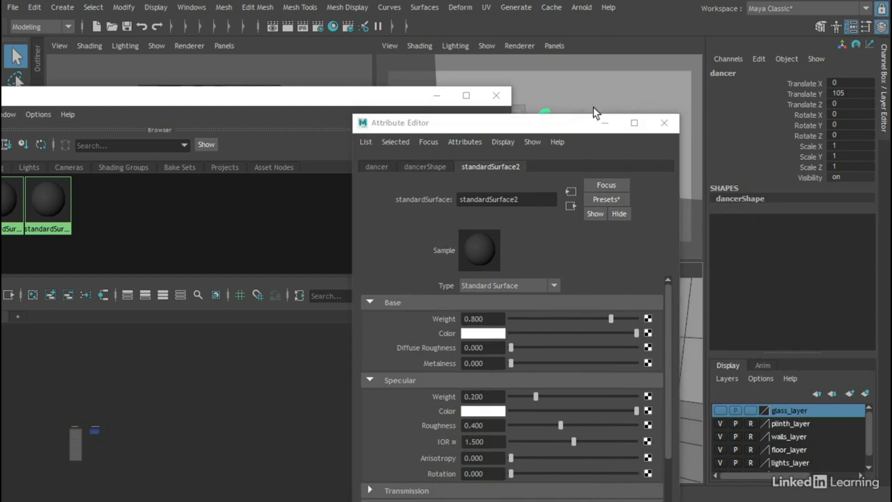
drag(547, 128, 756, 38)
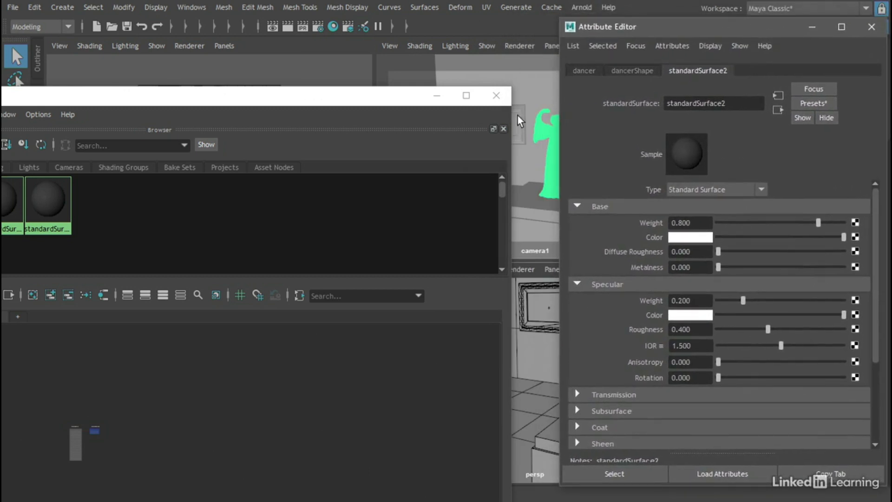
drag(308, 104, 454, 42)
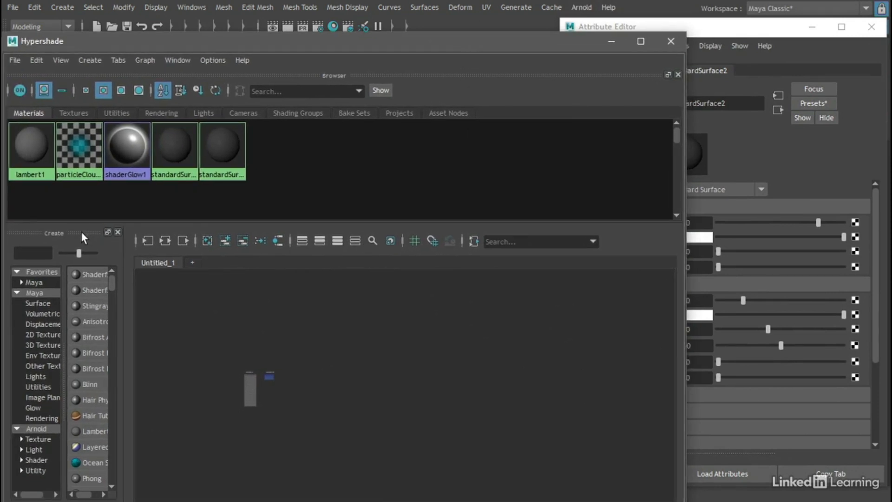
Close the Create and Bins panels in the Hypershade, leaving the Browser and the work area.
drag(82, 233, 77, 313)
click(117, 232)
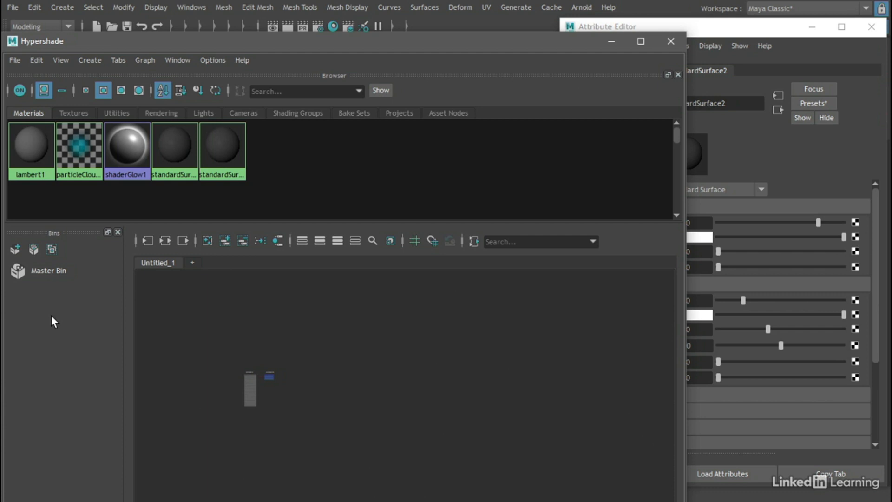
click(117, 232)
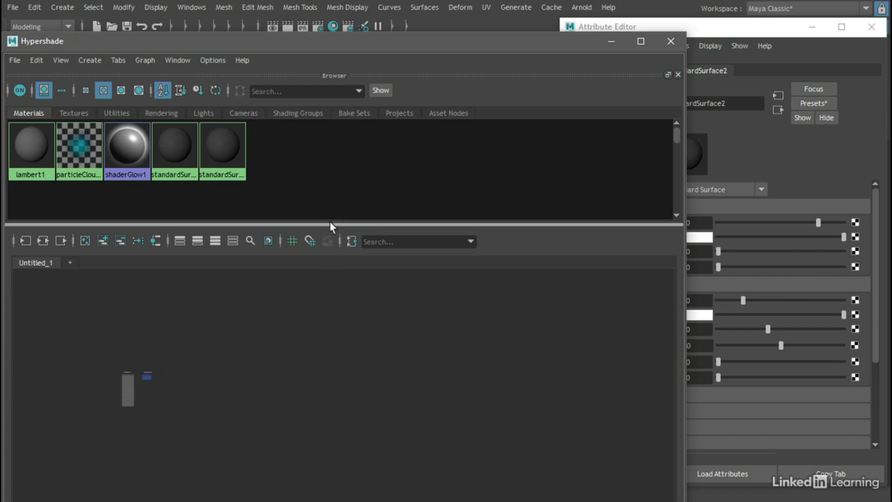
drag(330, 223, 317, 188)
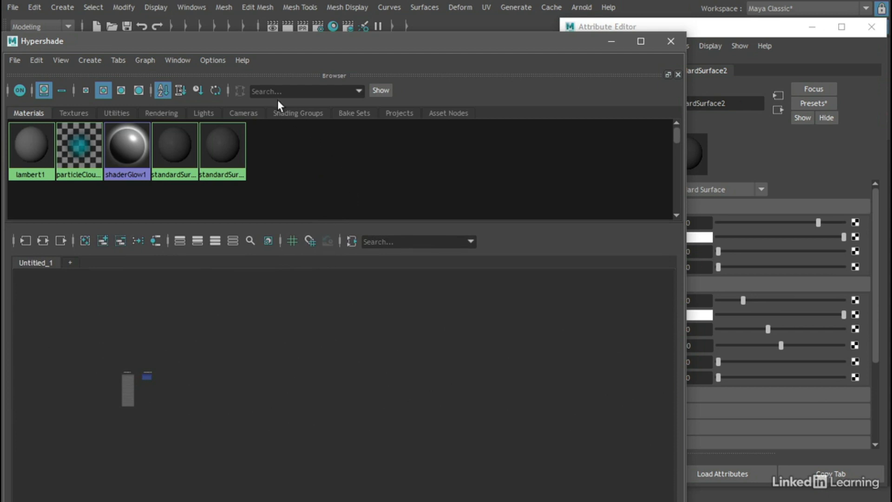
Float the Browser as a compact window above the Hypershade, and narrow the Hypershade window so it clears the Attribute Editor.
drag(259, 73, 373, 40)
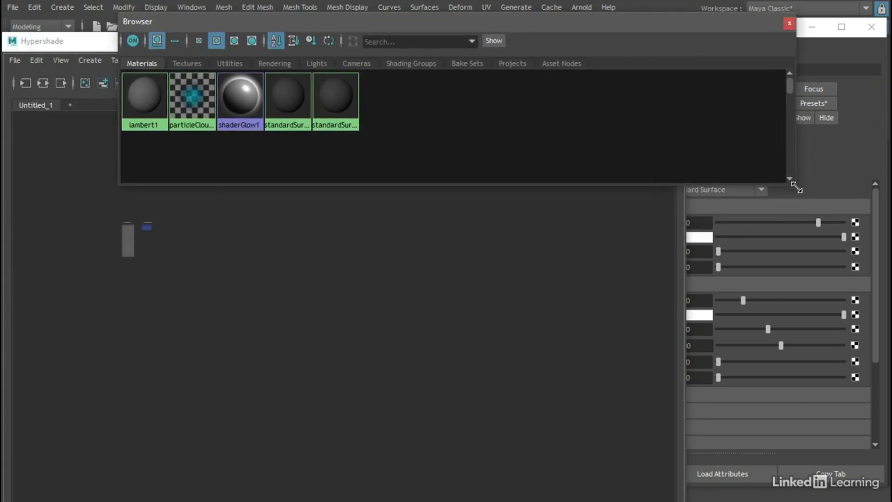
drag(791, 182, 488, 140)
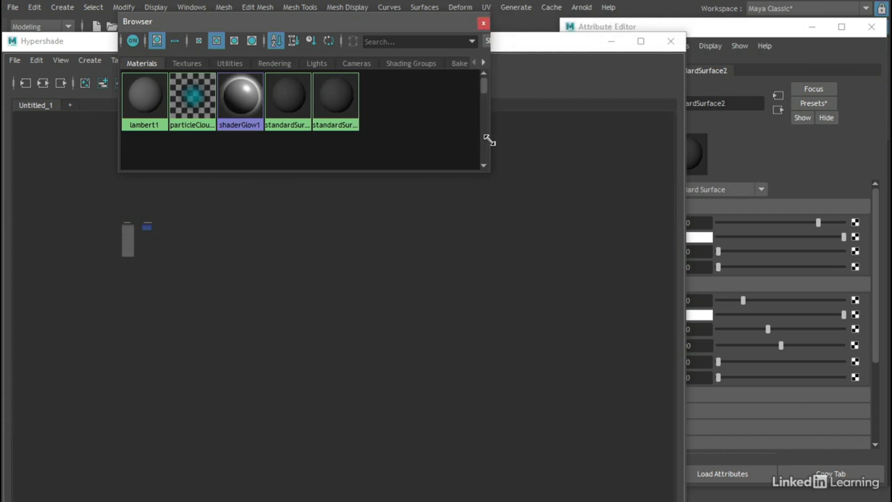
drag(322, 23, 202, 11)
drag(412, 32, 416, 145)
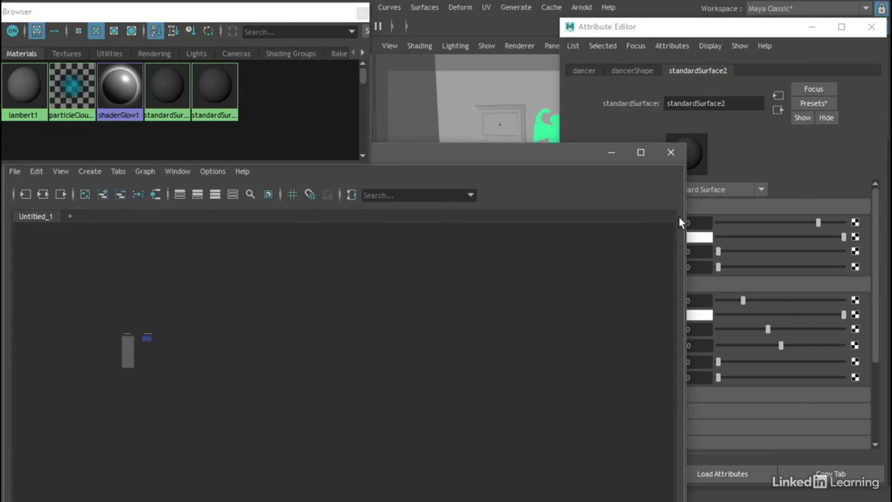
drag(685, 217, 506, 216)
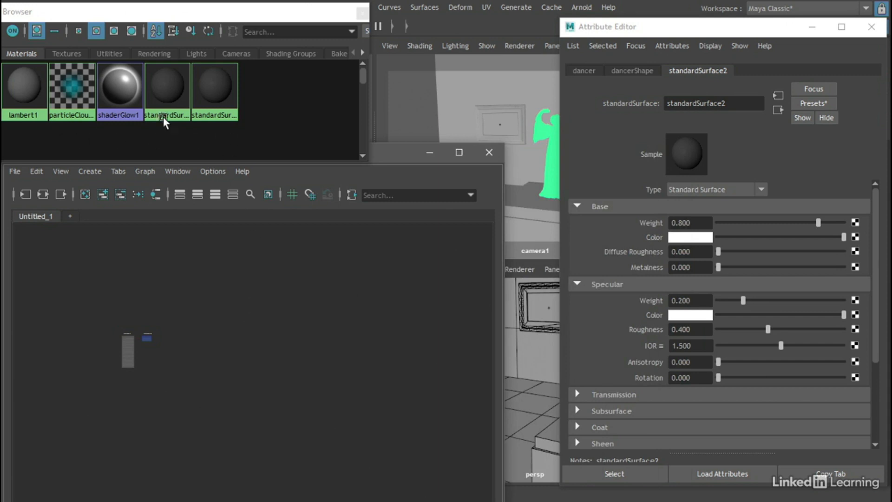
Look through the Browser's texture, utility, rendering, light and camera categories, and return to the materials.
click(63, 55)
click(115, 55)
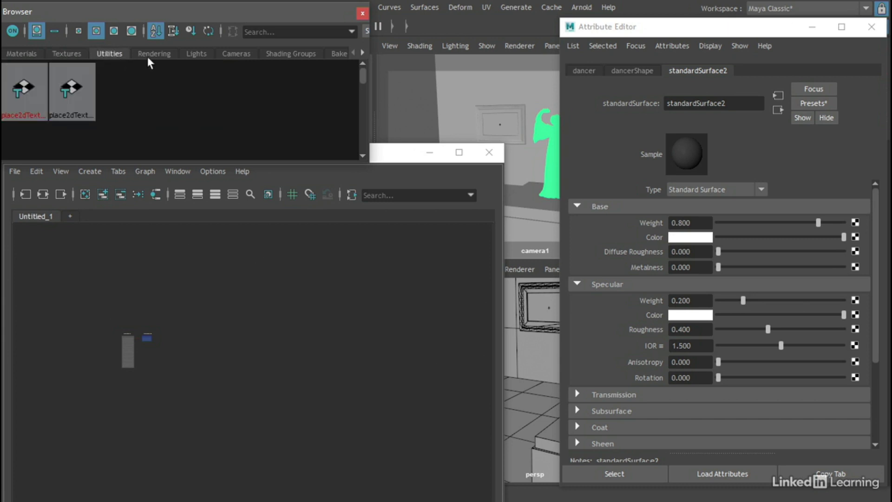
click(155, 54)
click(196, 54)
click(230, 55)
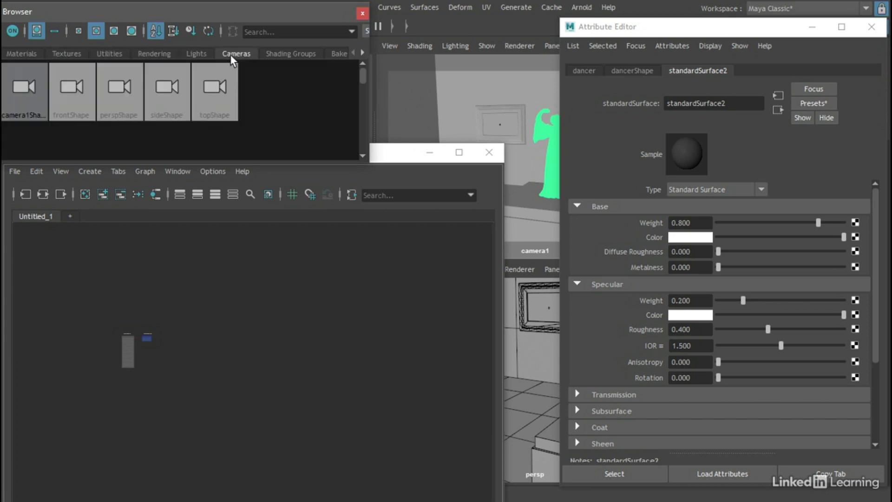
click(194, 54)
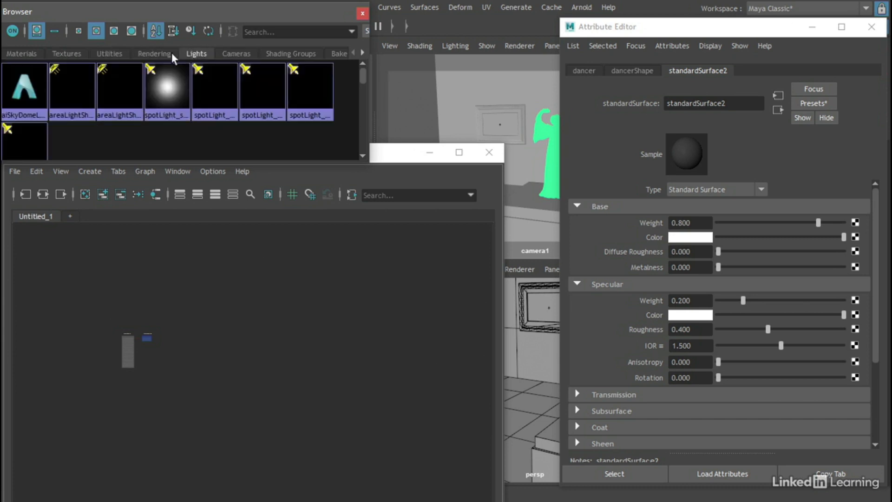
click(156, 54)
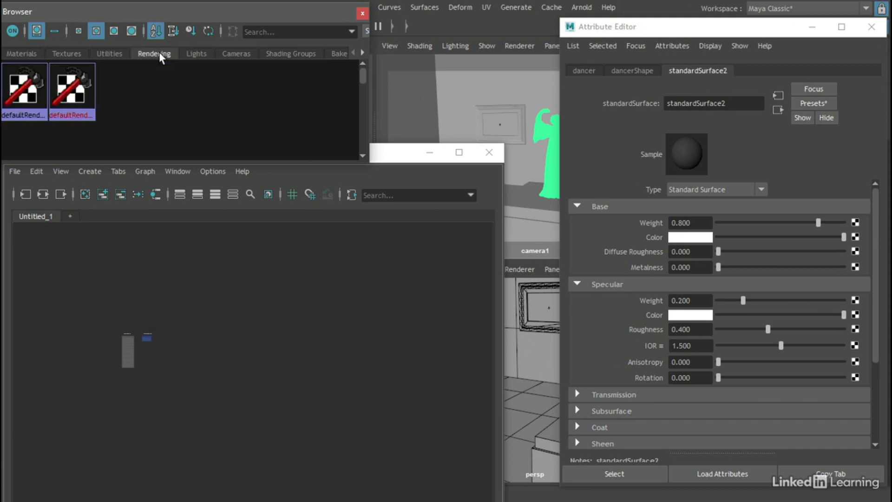
click(109, 54)
click(65, 53)
click(22, 54)
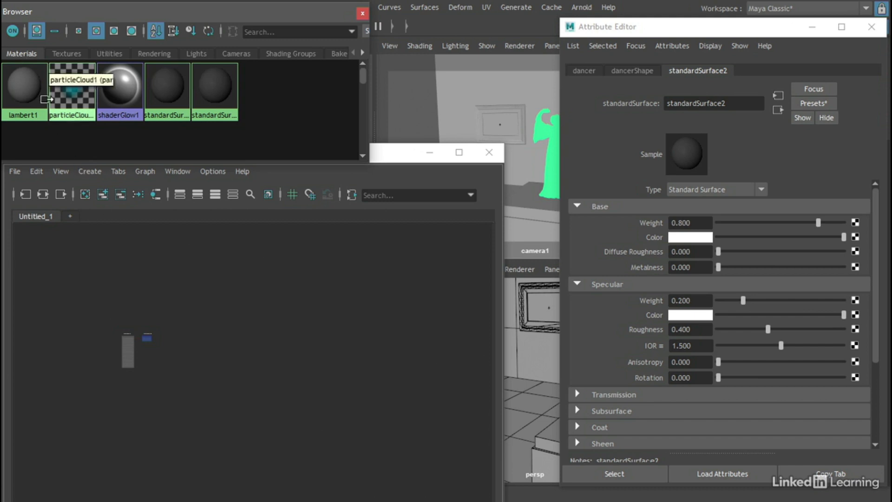
Turn off swatch rendering in the Browser, and frame the standardSurface2 material and its shading group in the graph.
click(12, 32)
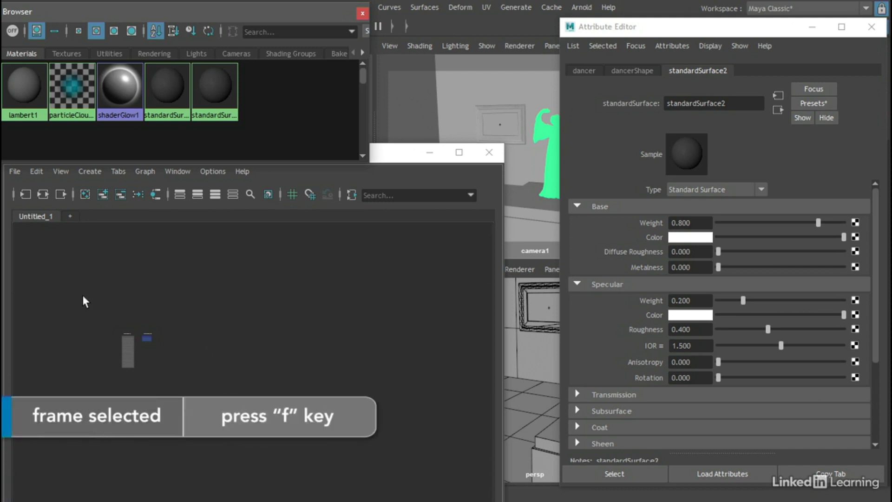
drag(83, 295, 182, 397)
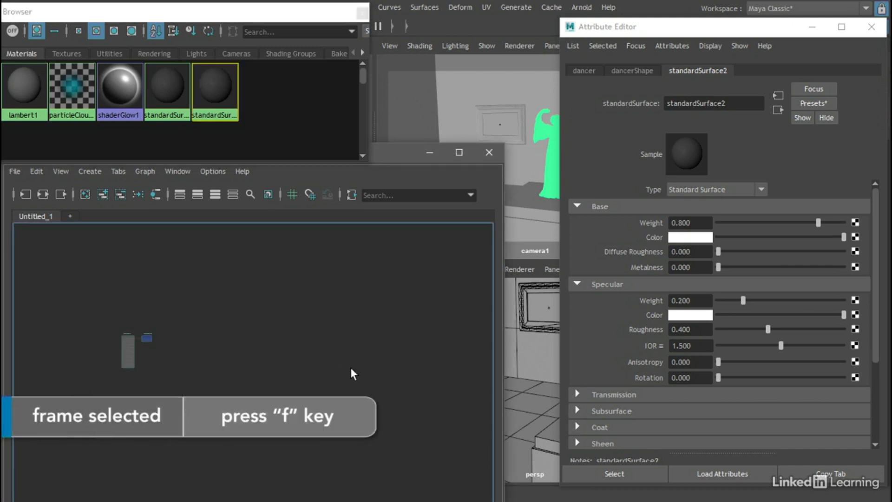
key(f)
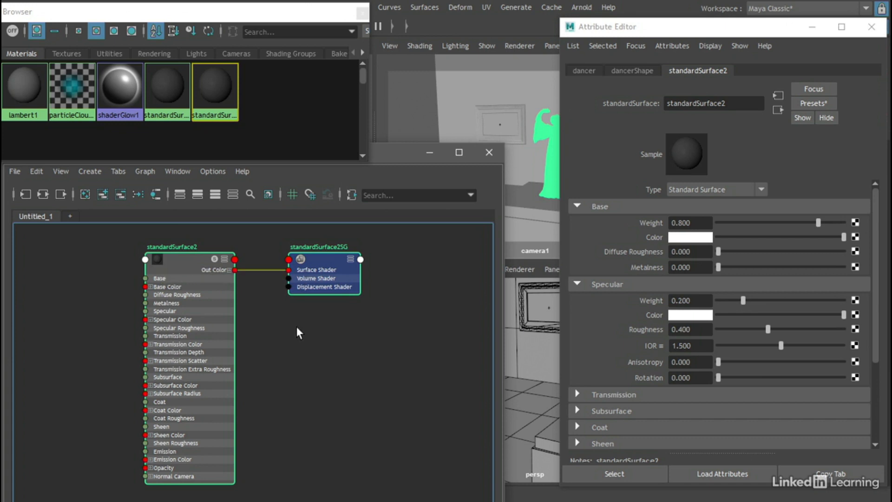
Enlarge the swatch on the standardSurface2 node in the graph, and turn swatch rendering back on in the Browser.
click(186, 262)
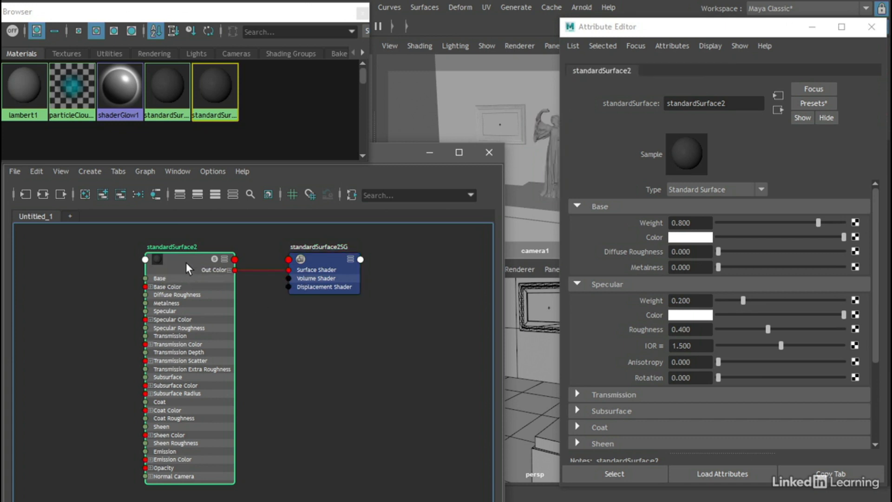
click(267, 195)
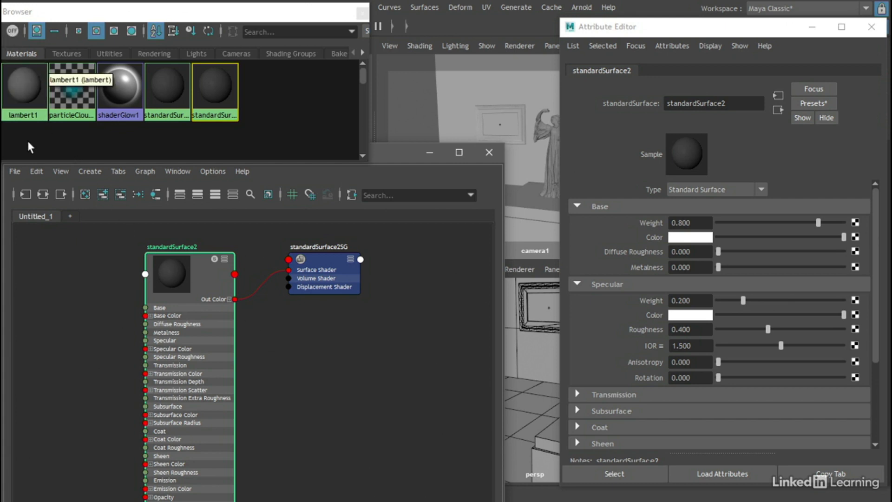
click(13, 30)
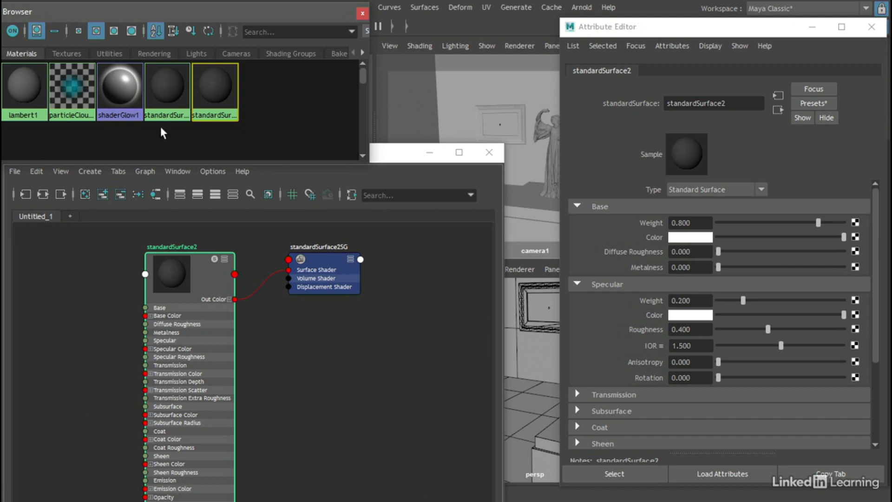
List the Browser's materials by name only at the largest size, and view the scene's textures.
click(55, 31)
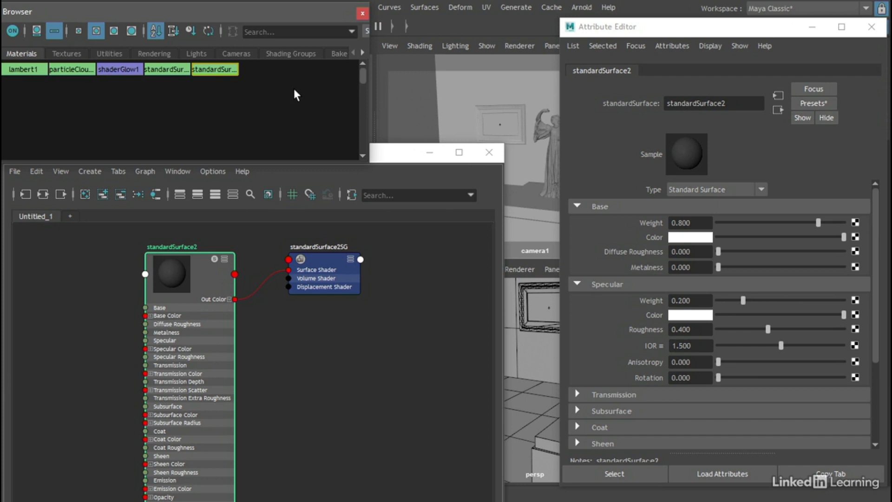
click(129, 31)
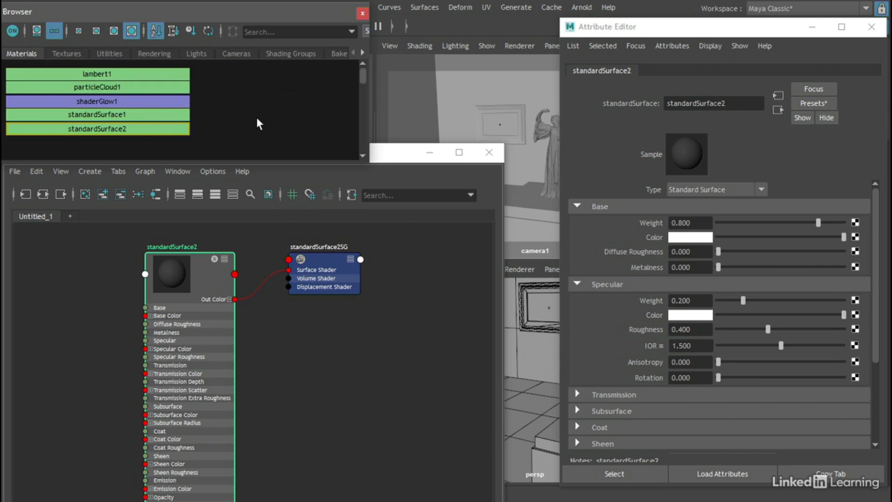
click(71, 52)
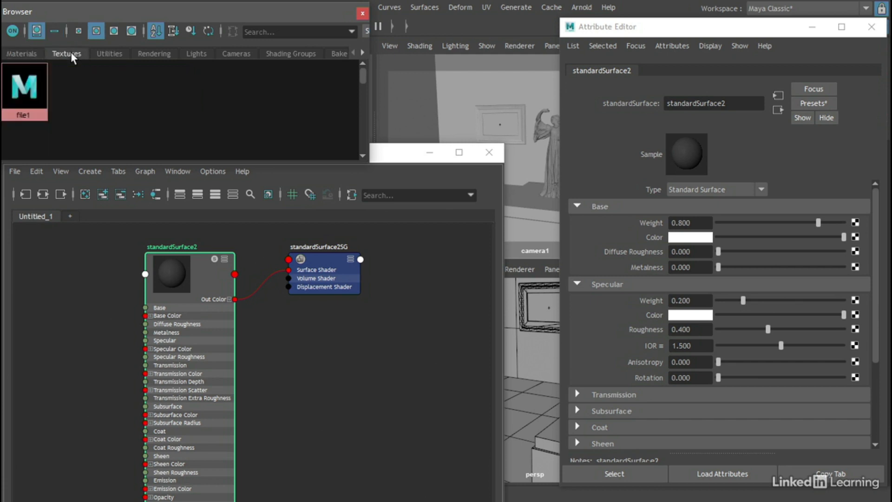
List the Browser's textures and utilities by name only at the largest size, and return to the materials.
click(54, 32)
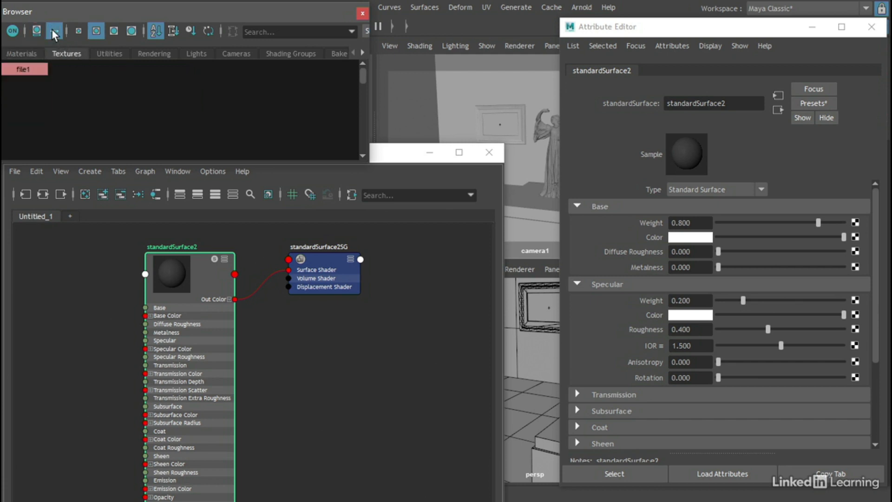
click(131, 31)
click(22, 54)
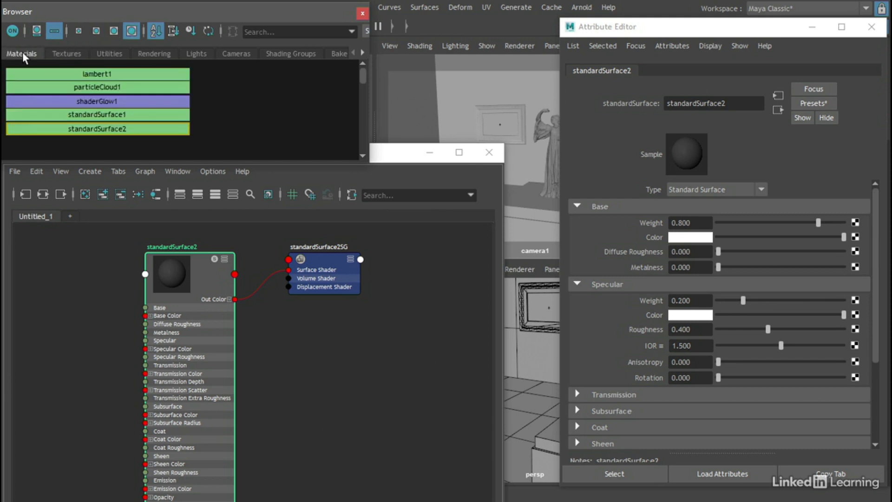
click(110, 54)
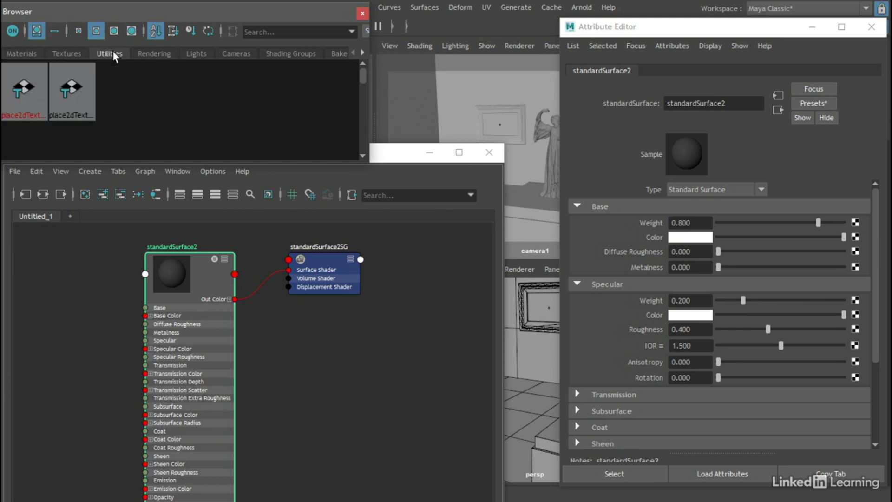
click(56, 31)
click(130, 30)
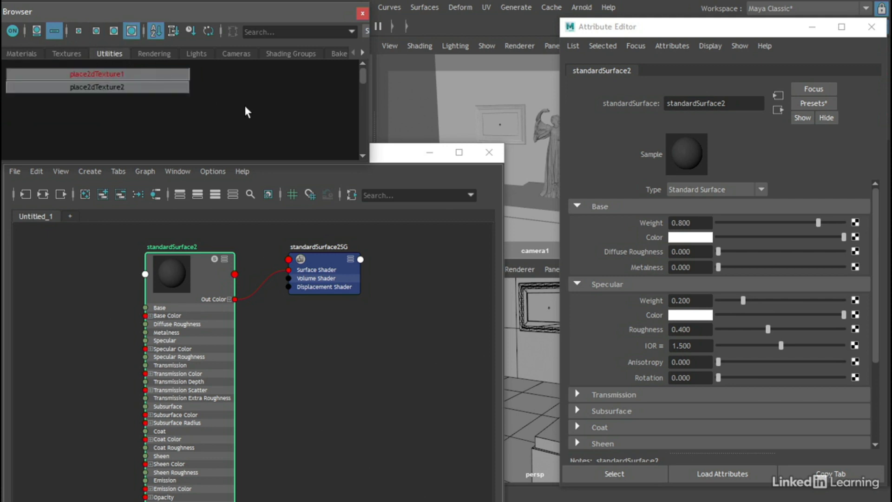
click(25, 52)
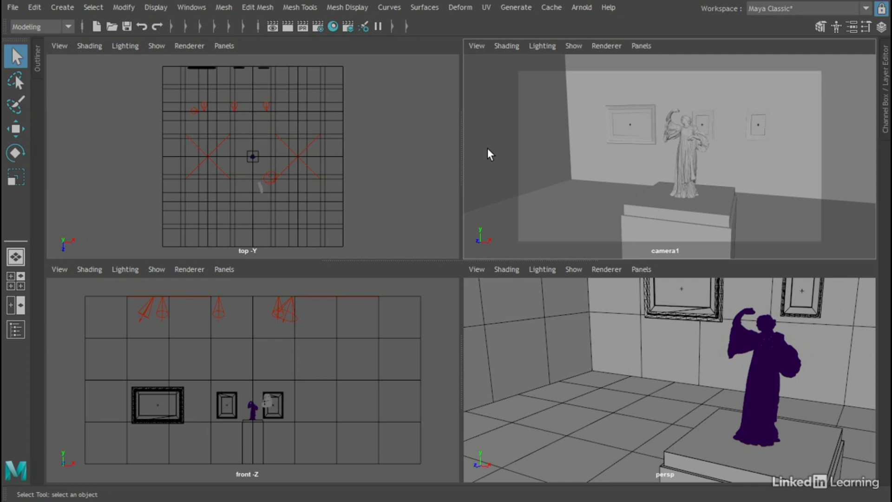
In the render settings, look over the System options, enable Arnold's Progressive Render and expand the Ray Depth settings.
click(317, 26)
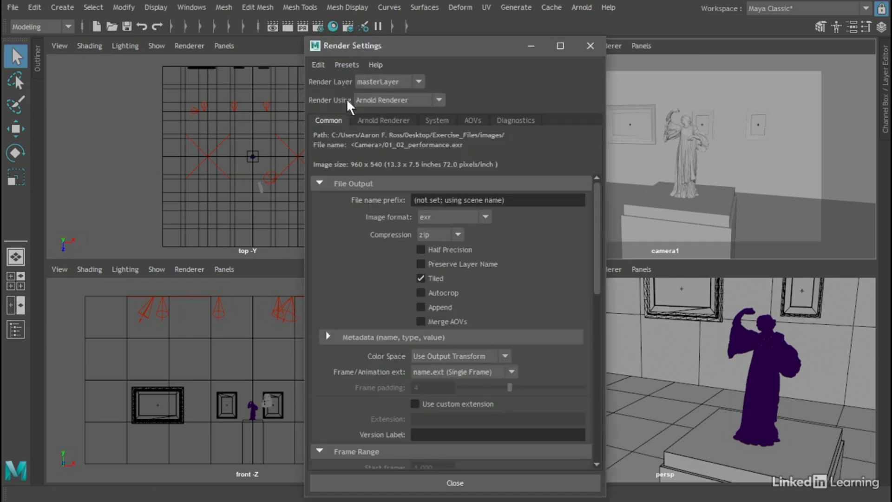
click(437, 121)
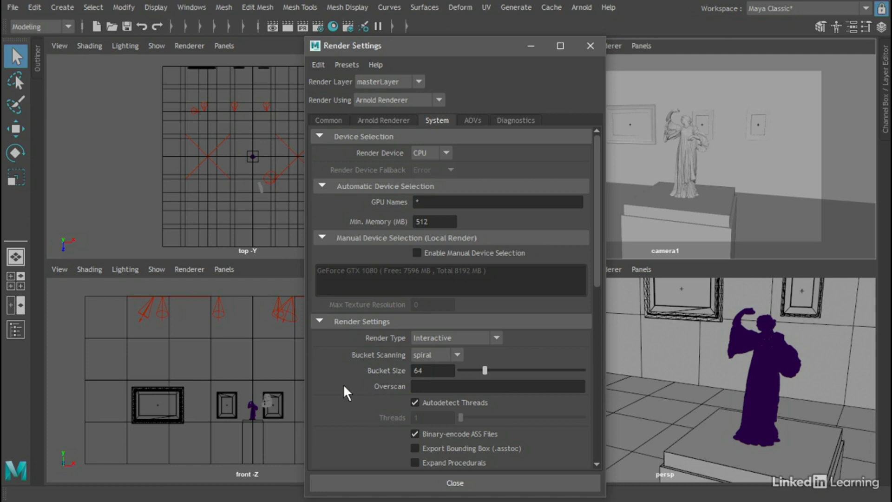
click(391, 121)
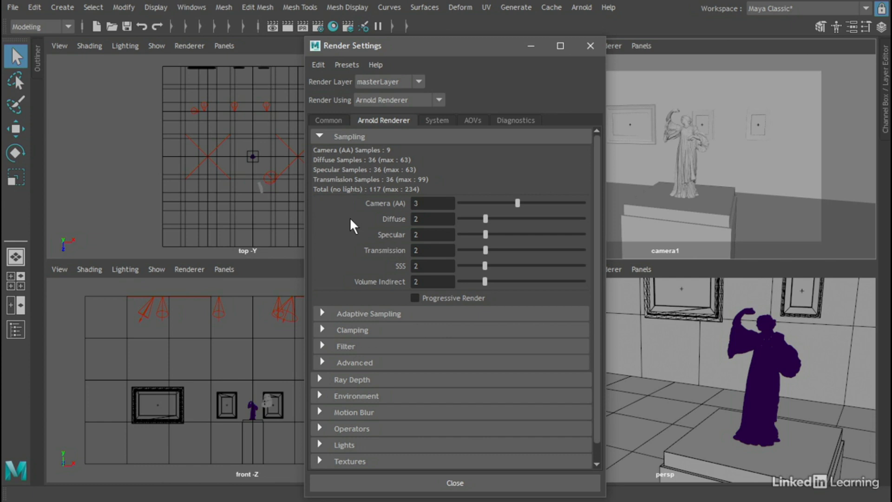
click(320, 380)
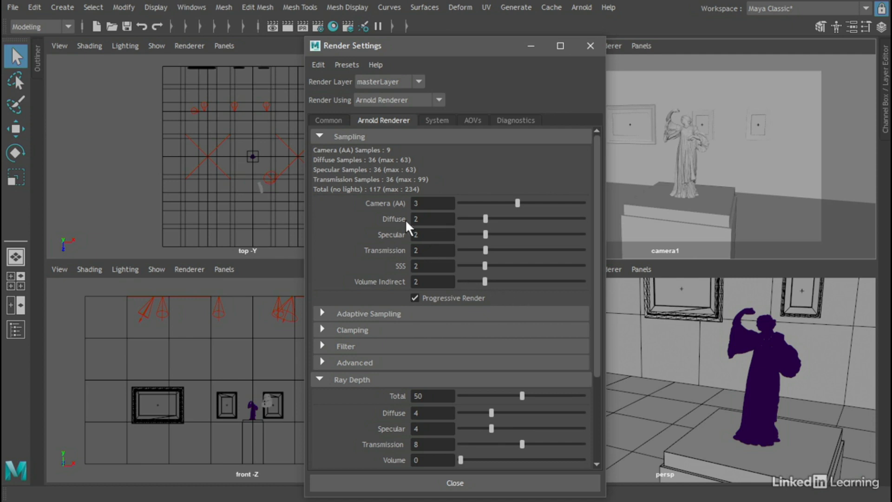
Export the current render settings as a preset named look_dev.
click(348, 65)
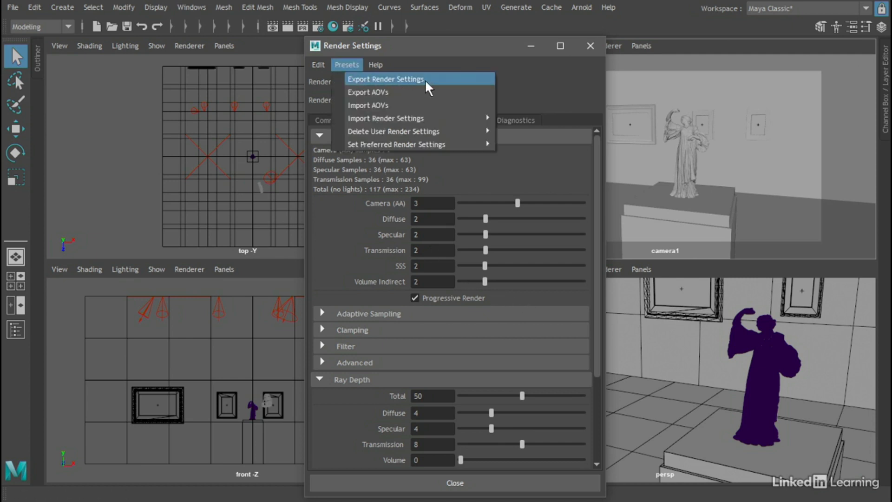
click(445, 79)
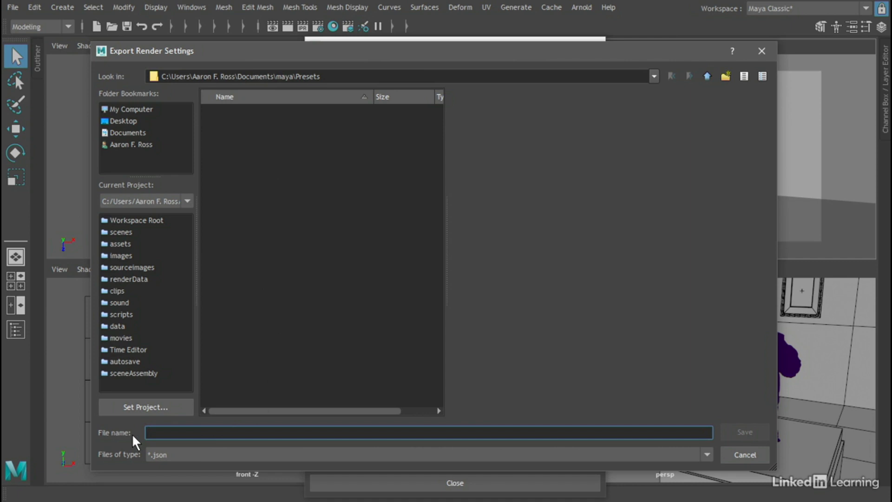
text(look_d)
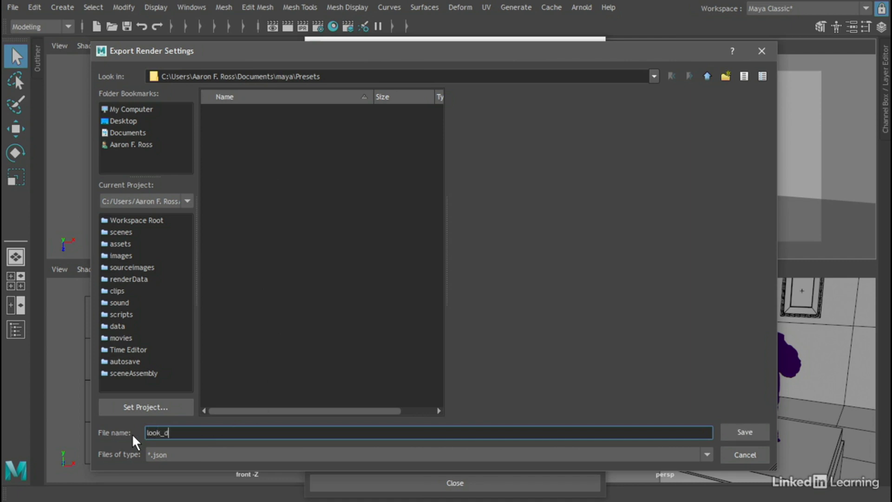
text(ev)
click(736, 433)
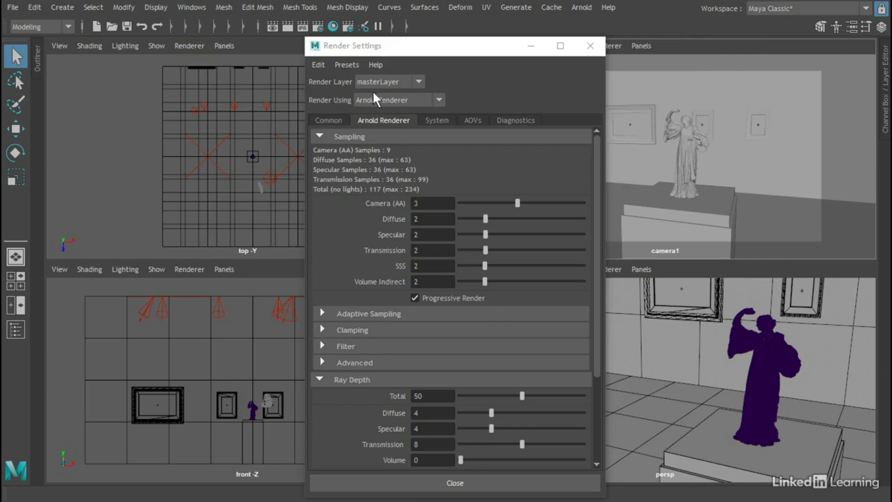
Import the look_dev user preset into the render settings.
click(344, 65)
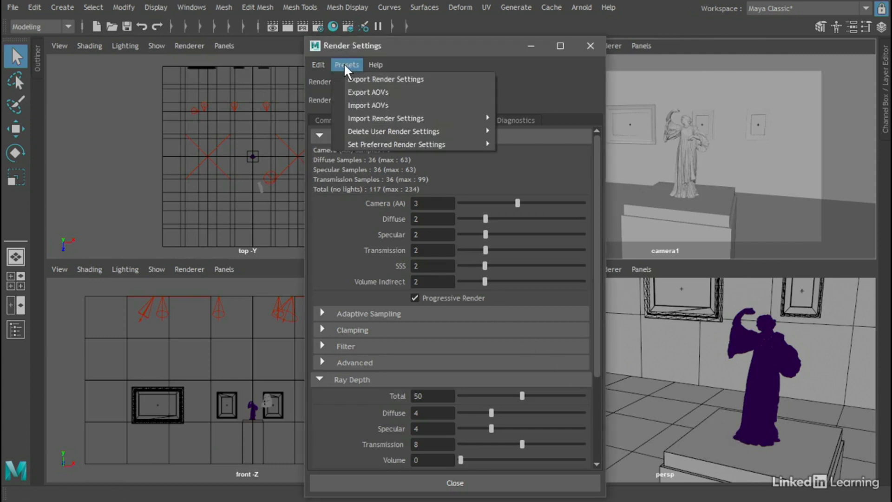
mouse_move(372, 118)
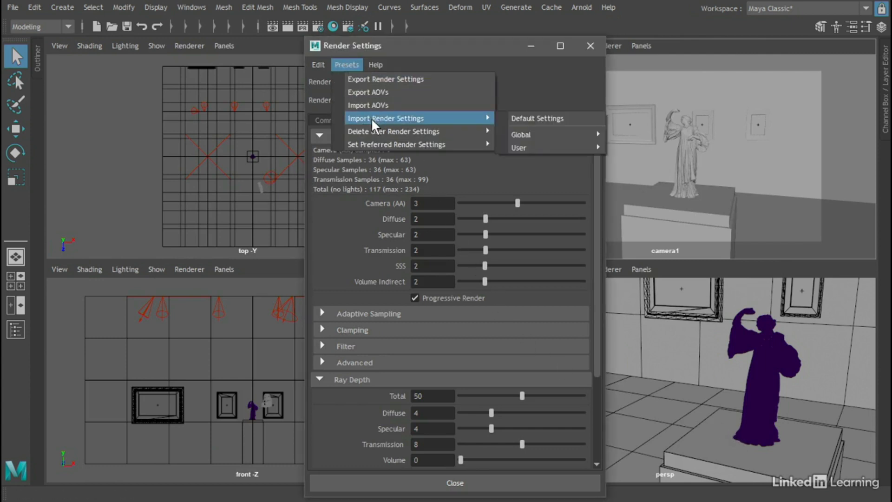
mouse_move(529, 149)
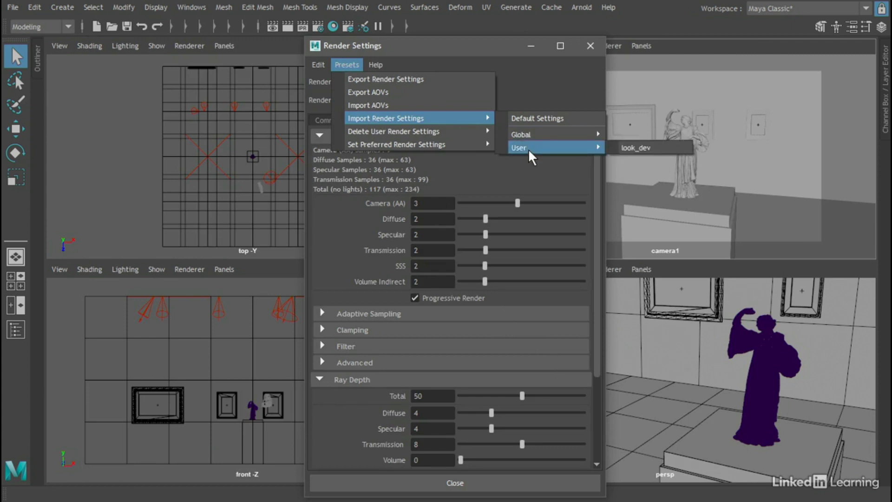
click(646, 147)
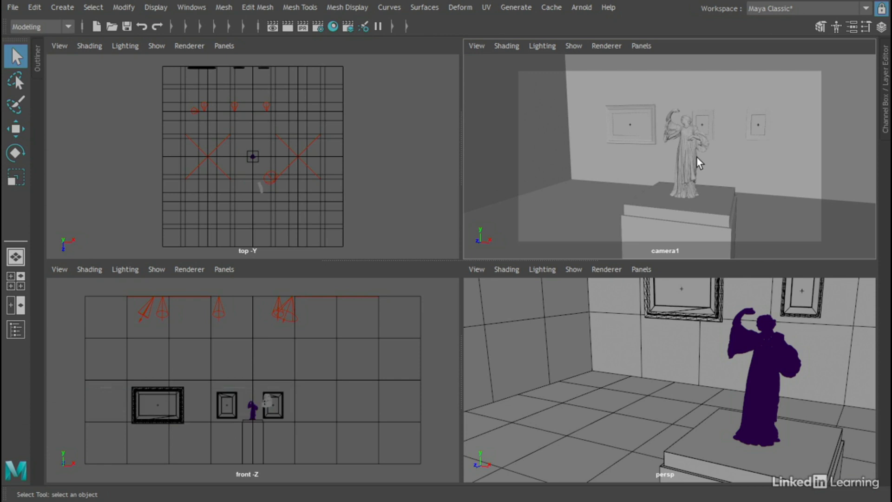
Switch the camera1 view's renderer to Arnold, and move the Arnold viewport options window clear of the camera1 image.
click(613, 46)
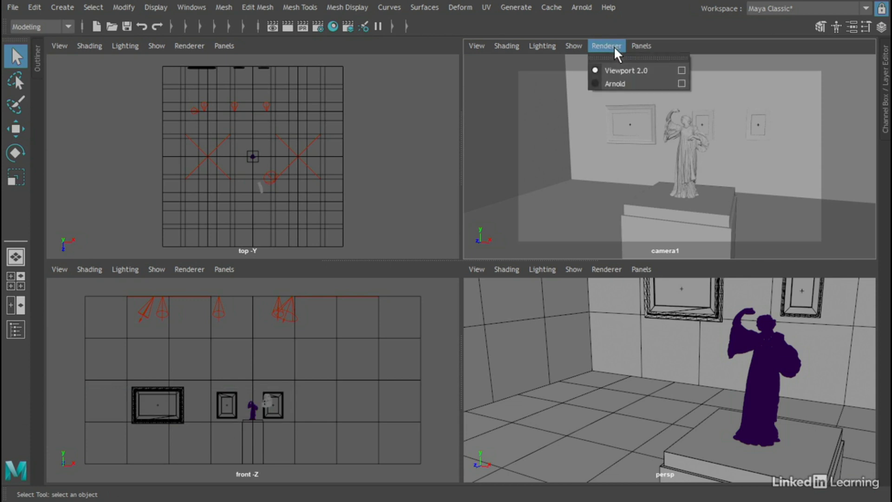
click(617, 83)
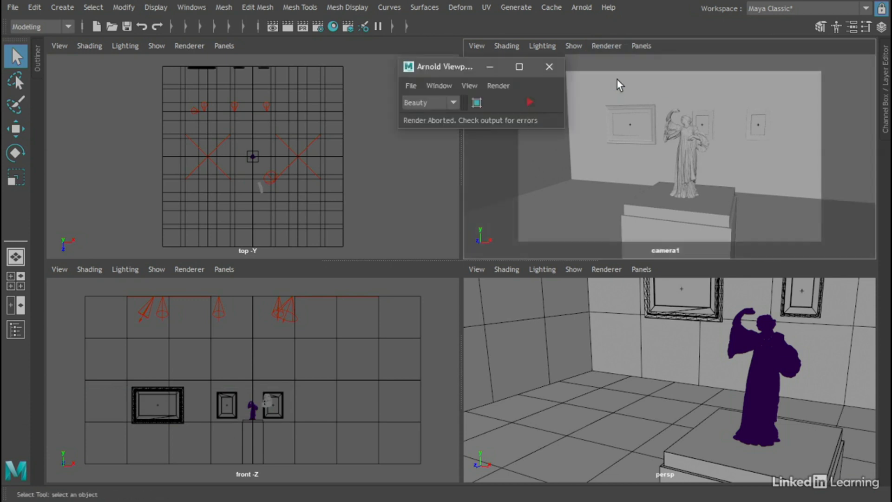
drag(427, 65, 394, 82)
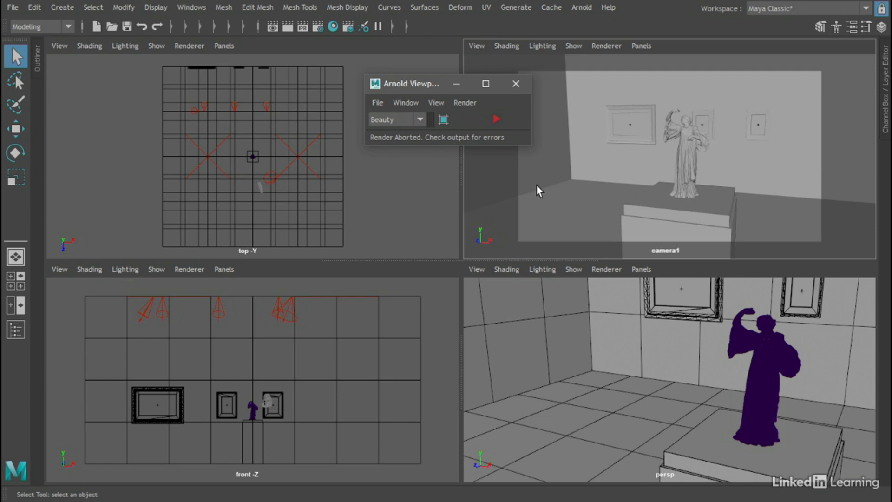
Set Save UI Threads to 3 for the Arnold viewport render, and start the IPR in the camera1 view.
click(467, 104)
mouse_move(481, 174)
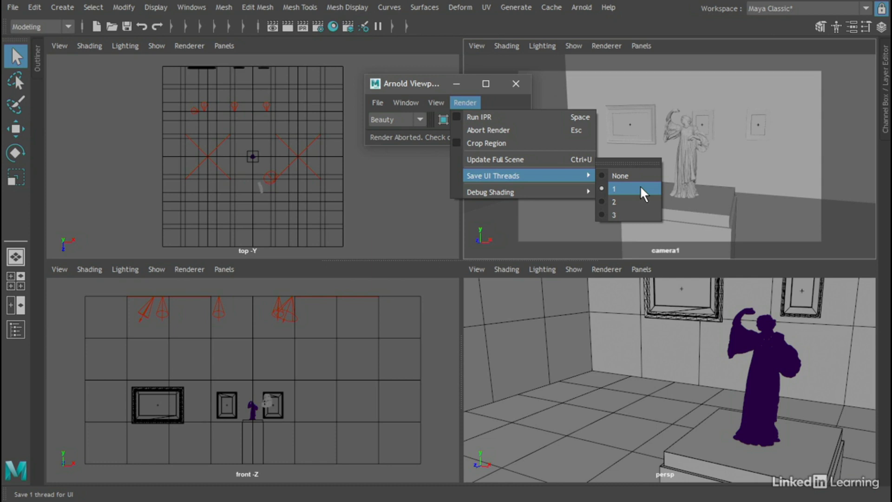
click(623, 215)
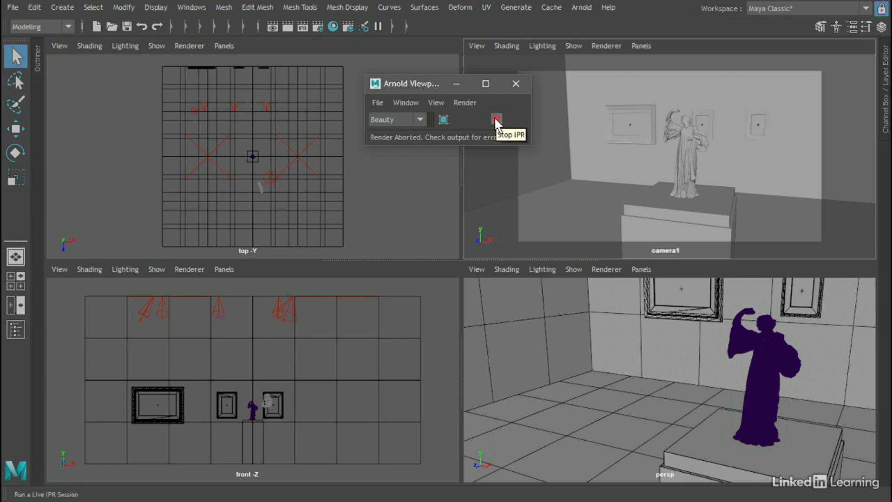
click(497, 119)
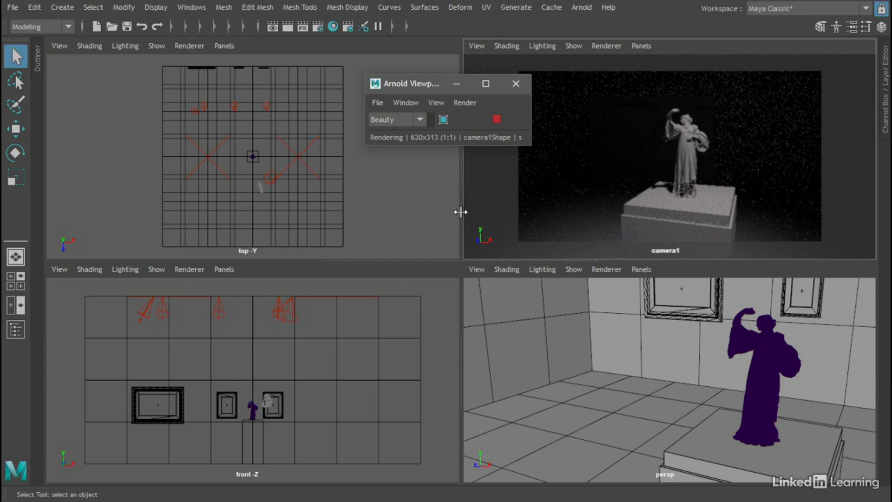
Move the statue about 24 cm along negative X while the Arnold viewport renders, and deselect it.
click(683, 155)
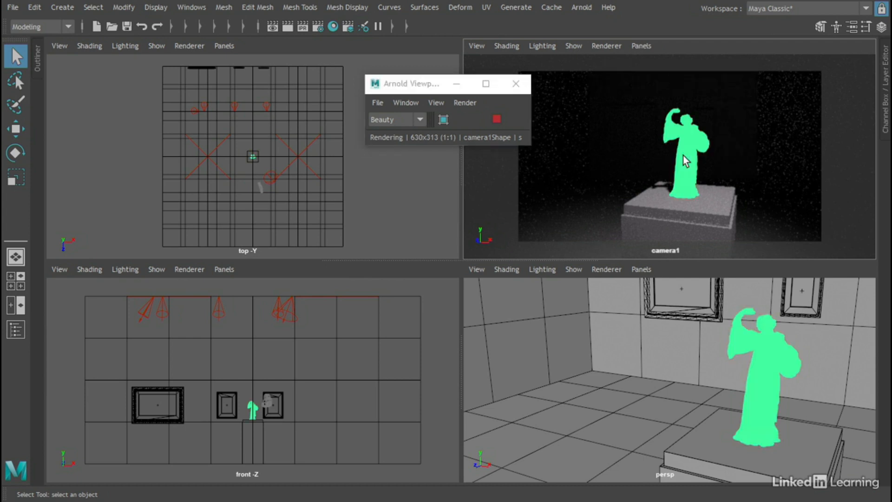
click(17, 129)
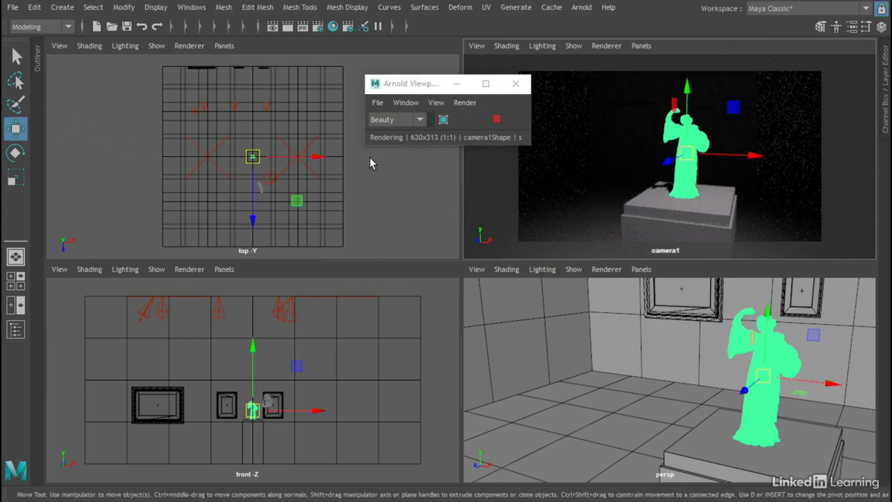
drag(739, 153, 695, 152)
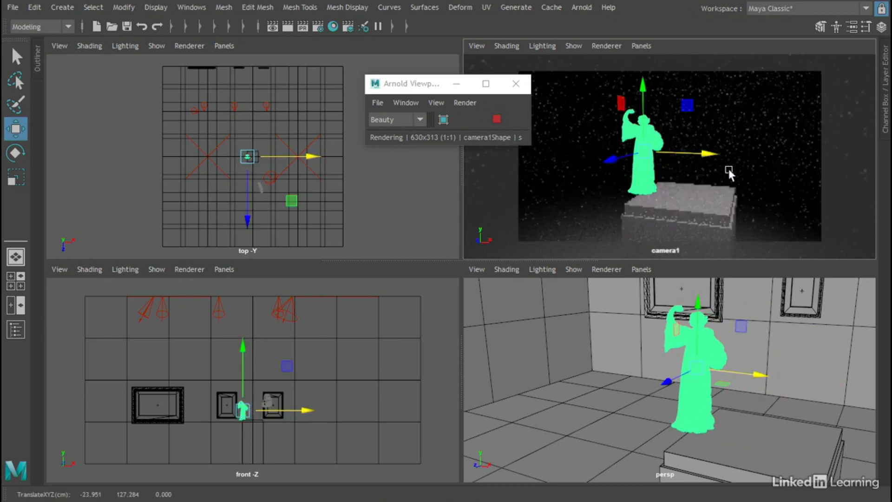
click(836, 147)
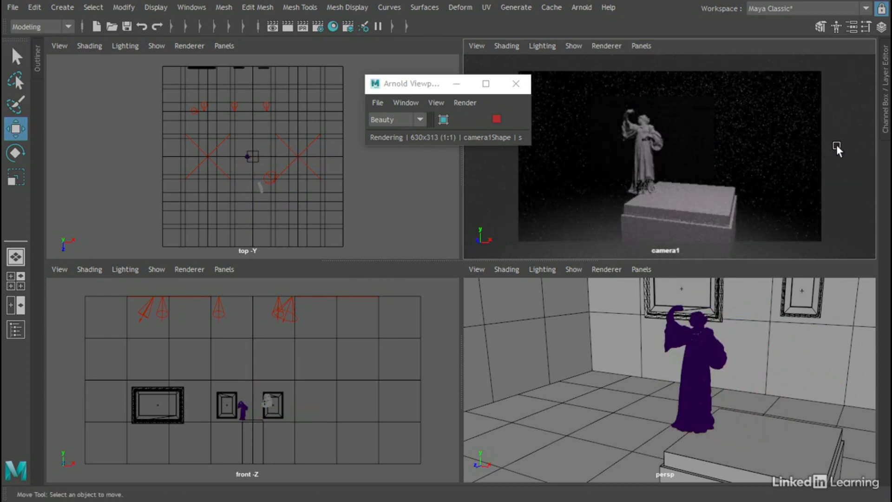
Undo the statue's move and its selection.
key(z)
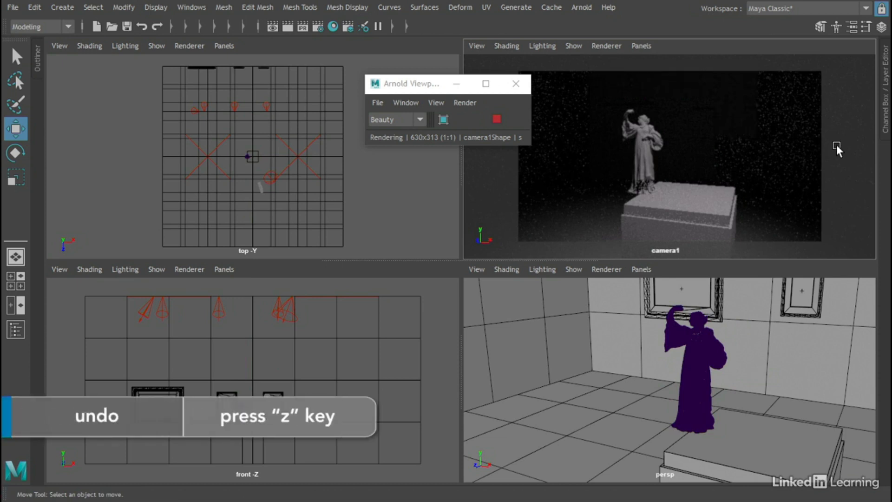
key(z)
key(z)
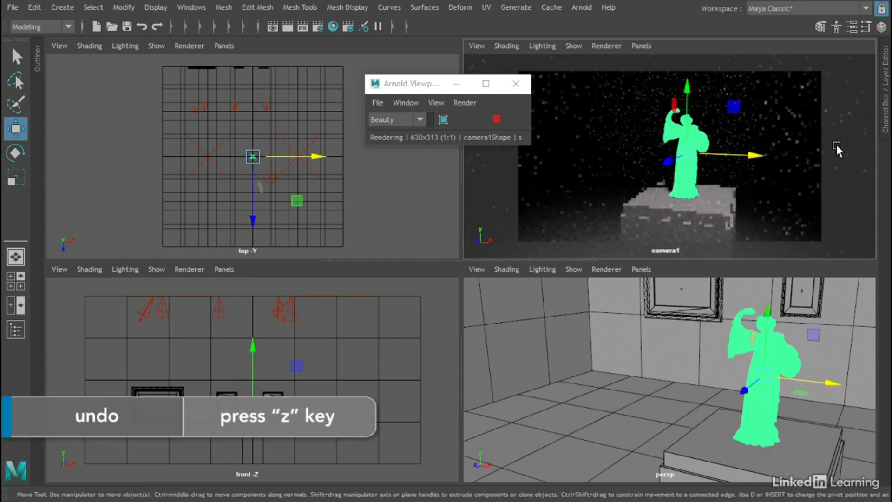
key(z)
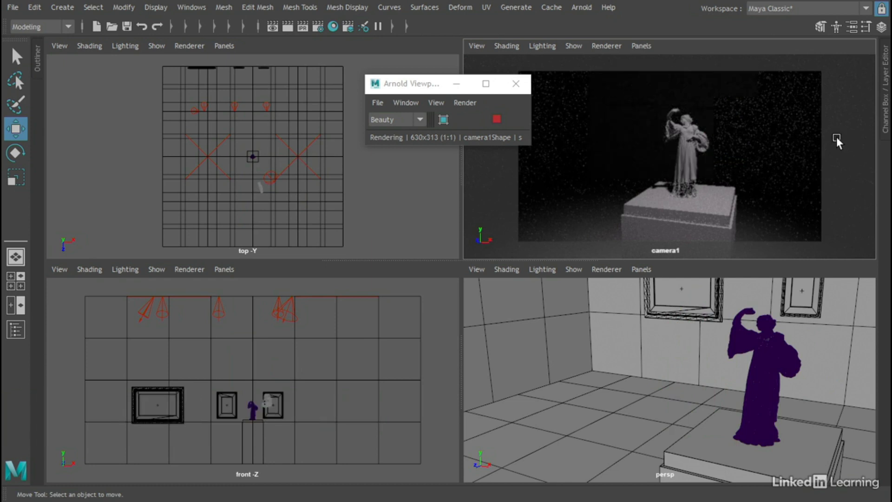
Return the camera1 view's renderer to Viewport 2.0.
click(613, 44)
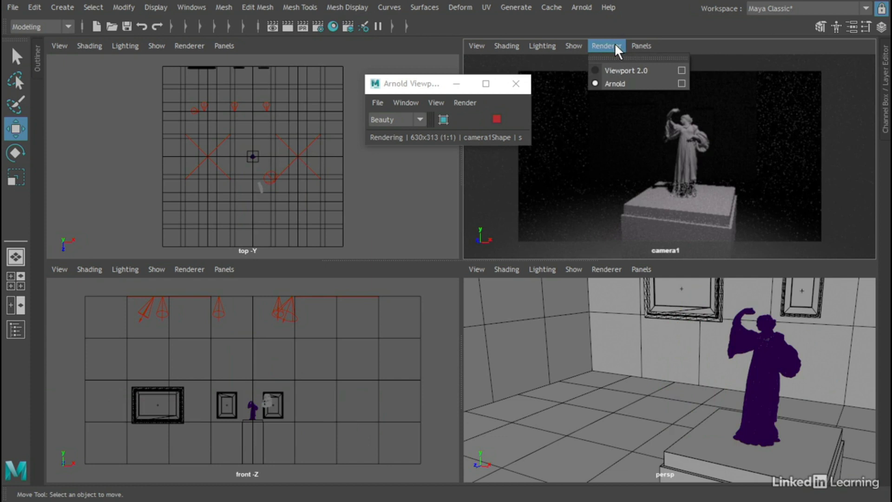
click(635, 70)
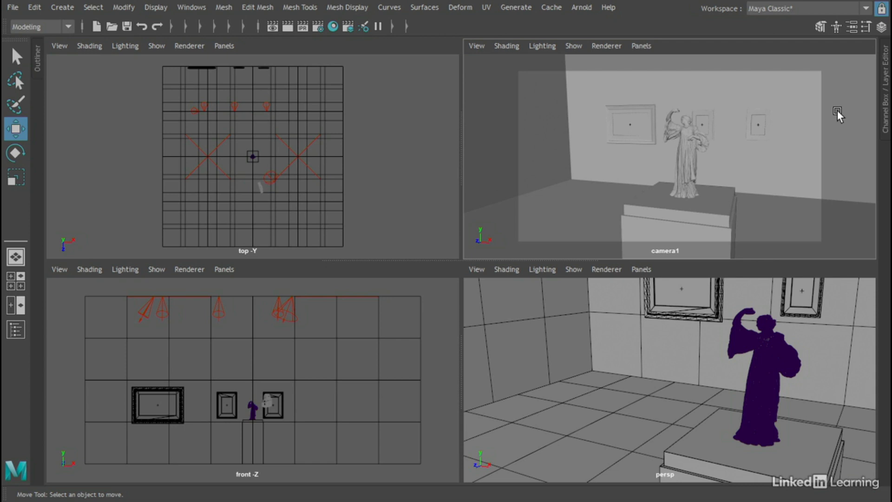
Render the camera1 shot in the Arnold RenderView, and stop the render before it finishes.
click(586, 8)
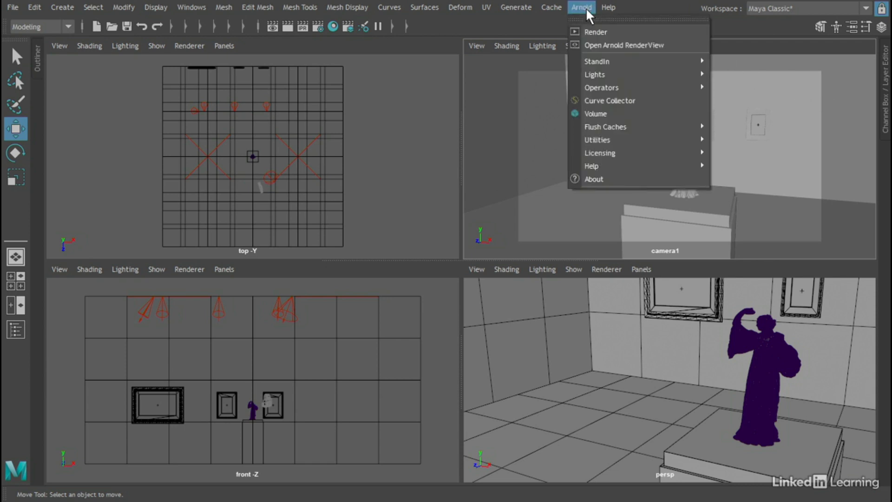
click(620, 31)
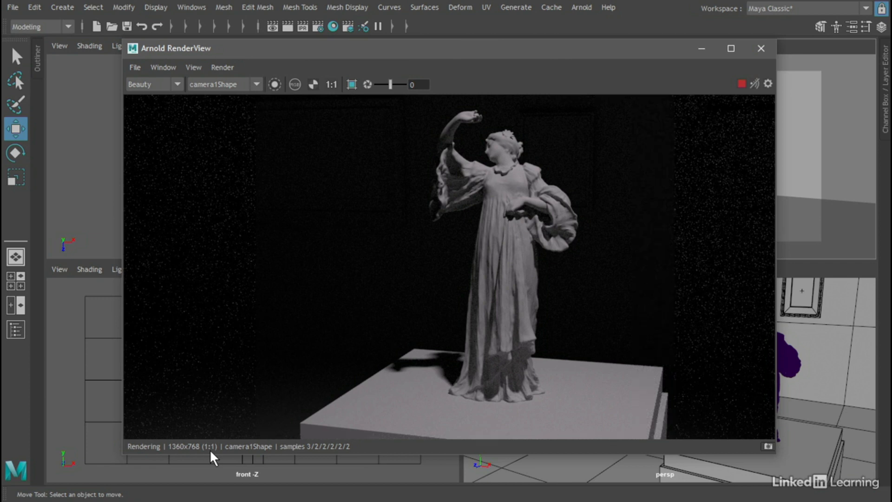
click(742, 84)
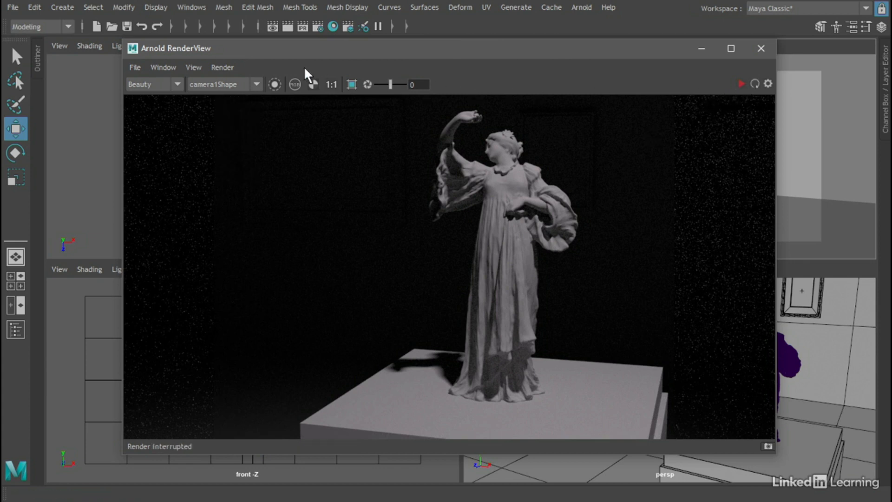
Set the RenderView test resolution to 50%, render the camera1 shot, and display the image at 1:1.
click(195, 66)
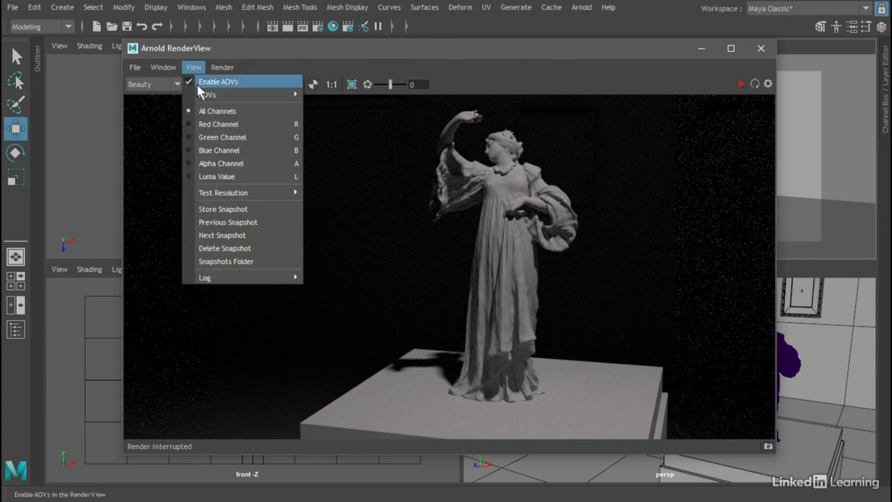
mouse_move(232, 196)
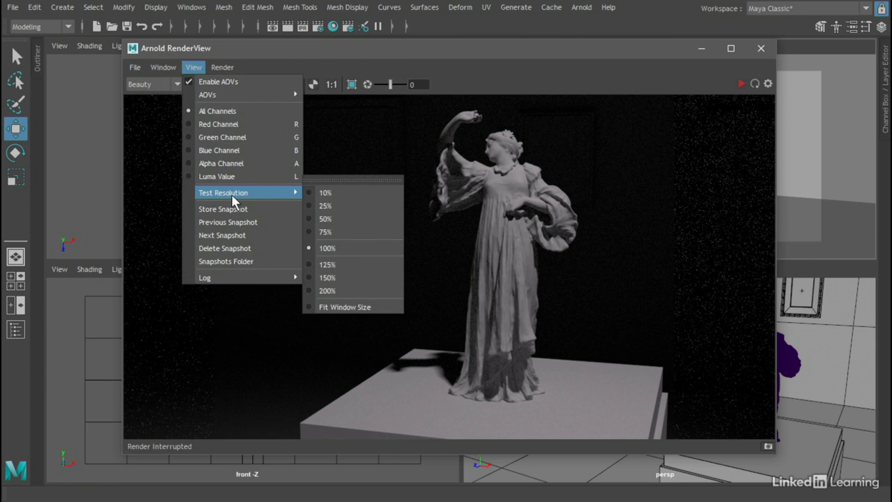
click(327, 222)
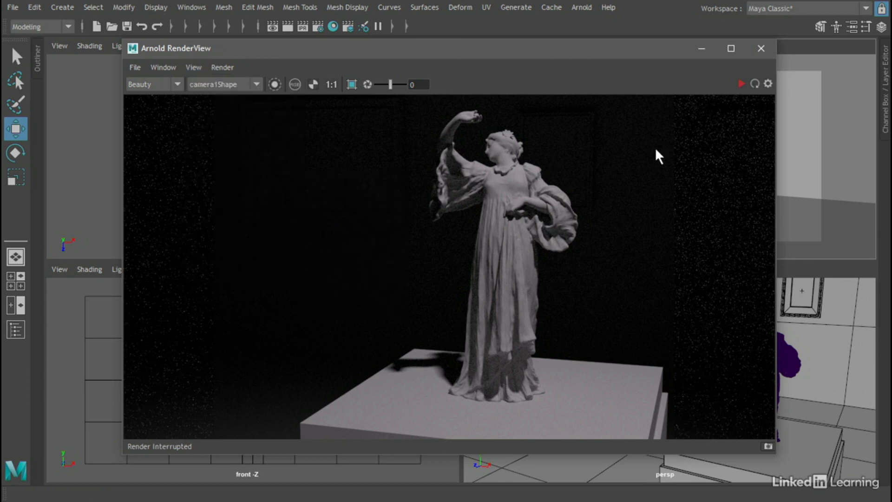
click(740, 82)
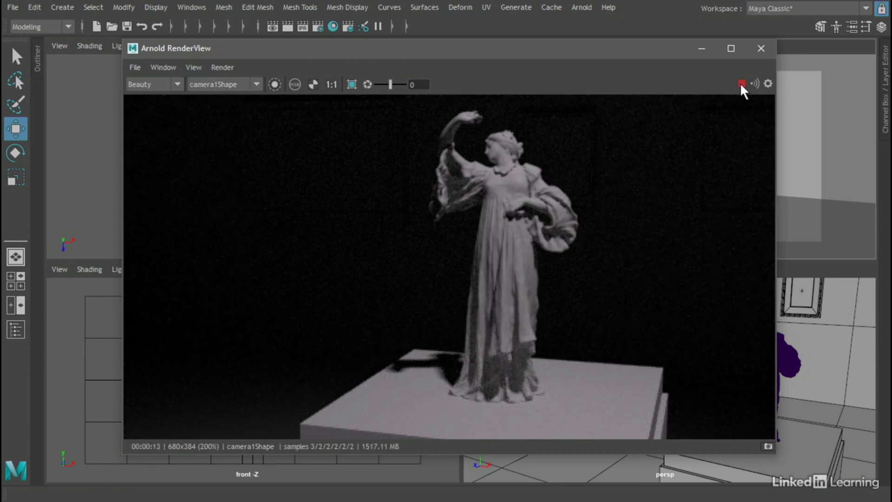
click(330, 84)
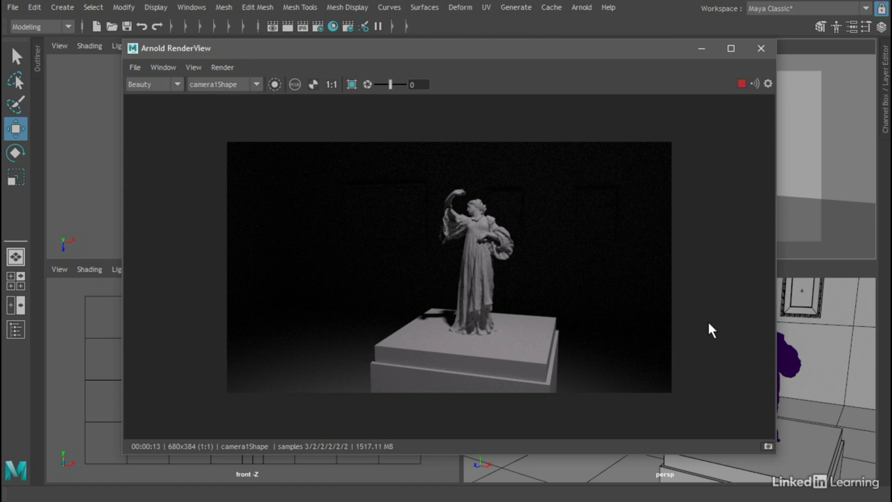
Set the RenderView to save 3 threads for the UI.
click(223, 67)
mouse_move(254, 209)
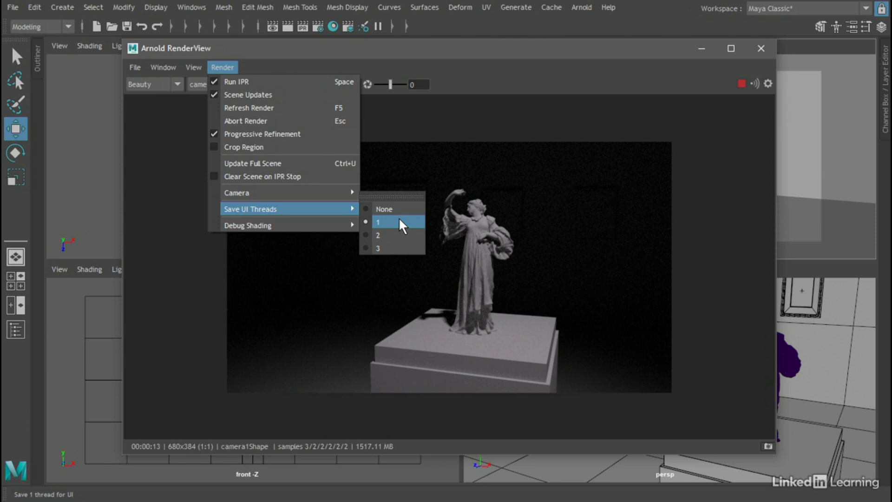
click(381, 249)
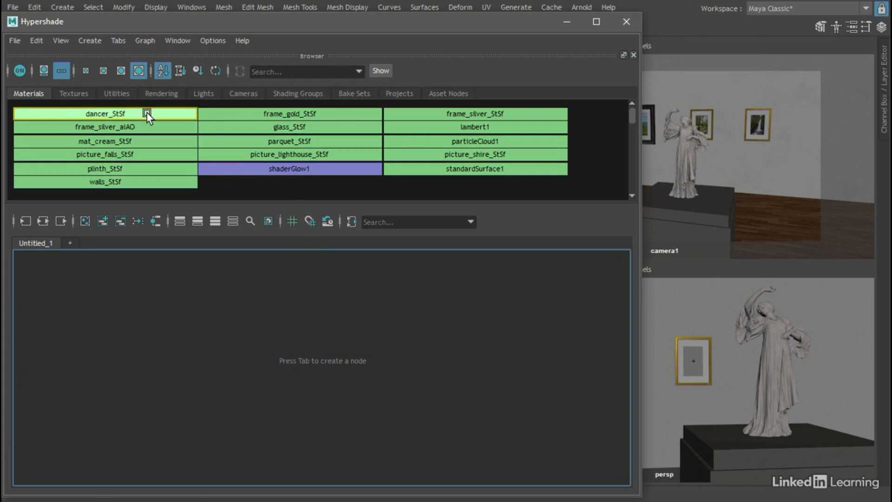
Graph the input and output connections of dancer_StSf in the Hypershade, and check the Additive Graphing Mode setting.
click(147, 113)
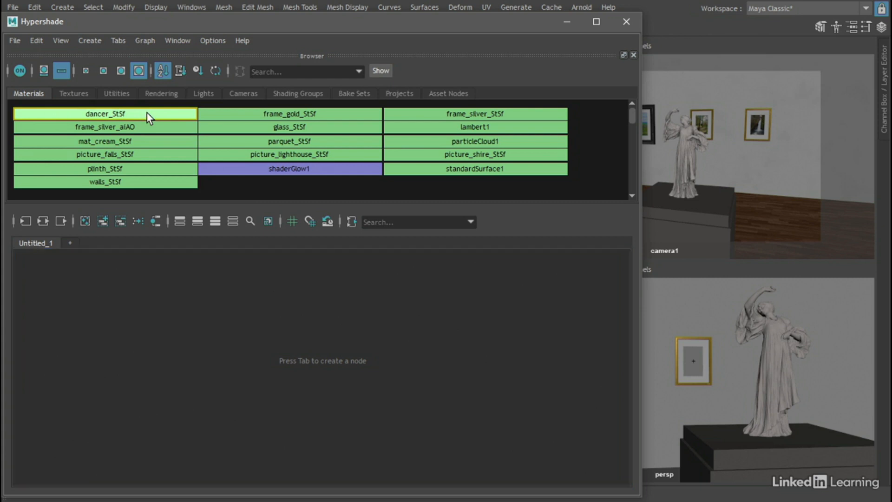
click(43, 222)
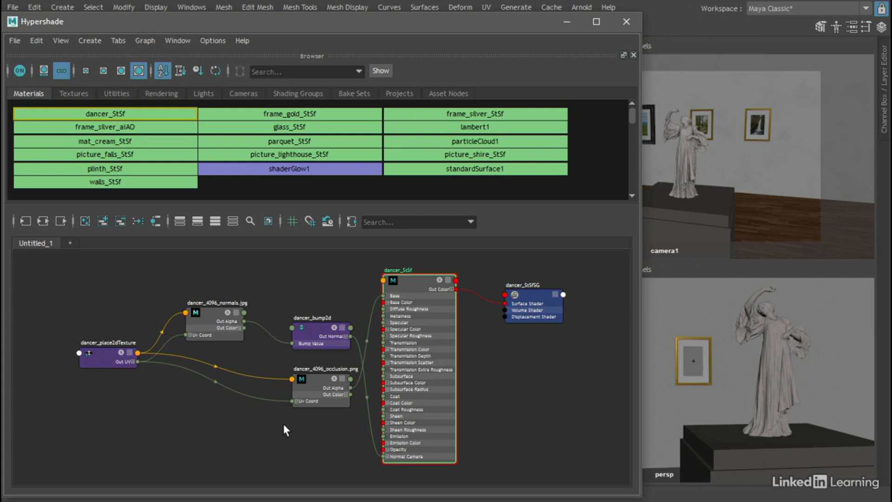
right_click(304, 275)
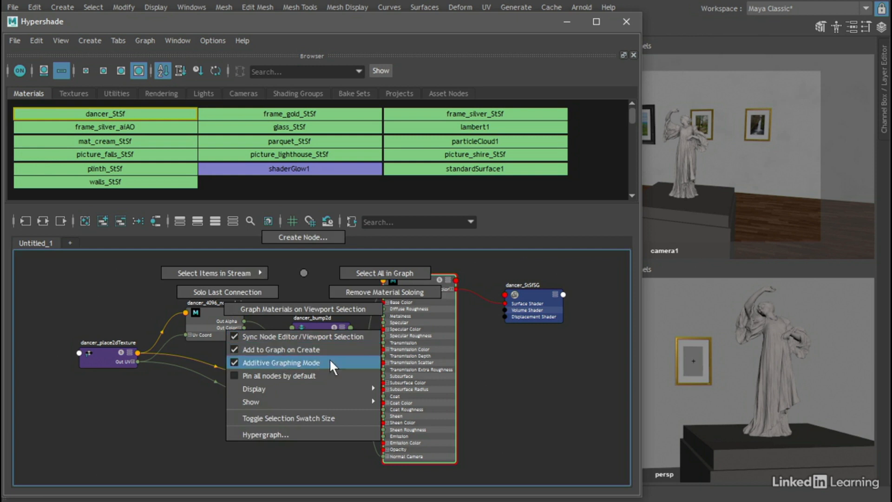
click(503, 359)
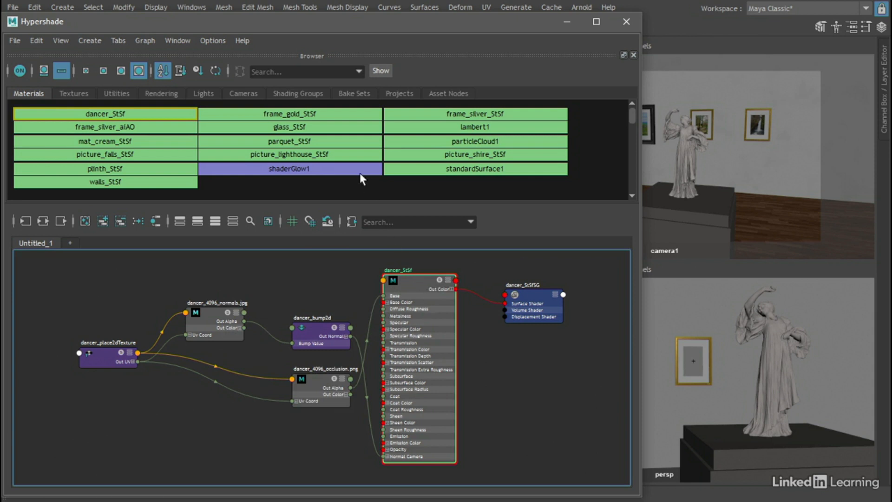
Add the input and output connections of parquet_StSf to the graph, and rearrange the graph.
click(339, 141)
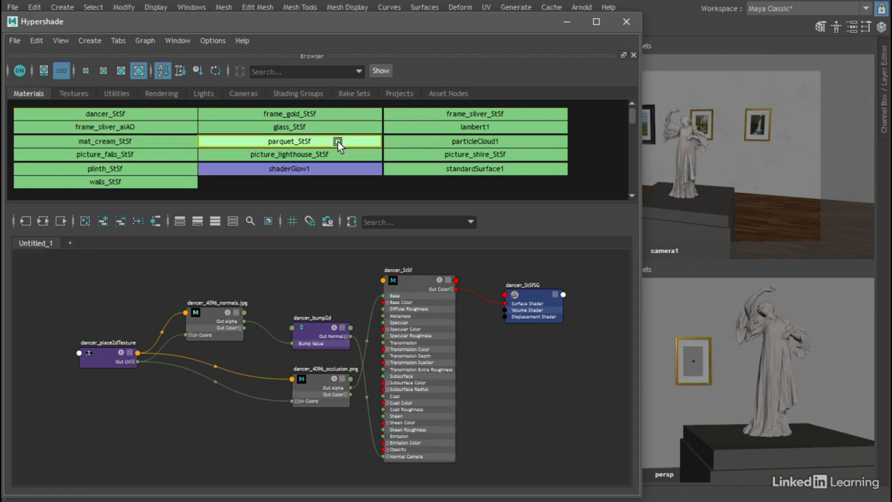
click(42, 222)
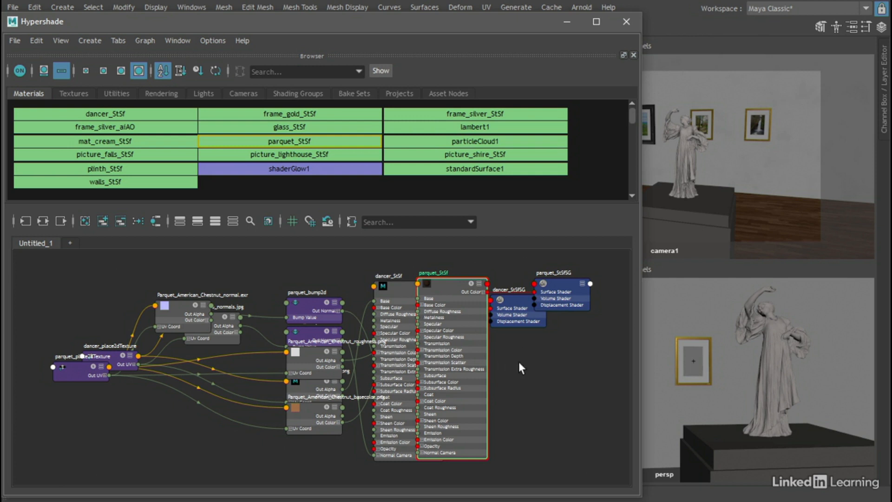
click(139, 222)
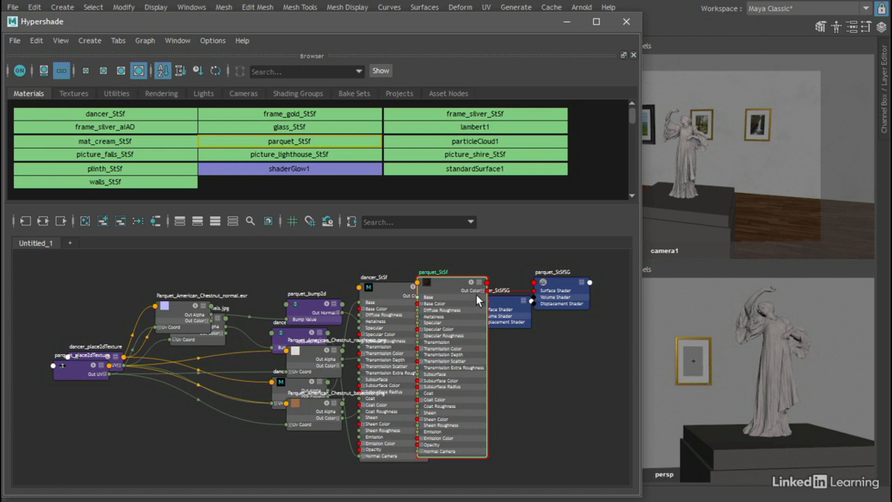
Select all nodes connected to parquet_StSf and move the network above the dancer_StSf network.
click(442, 280)
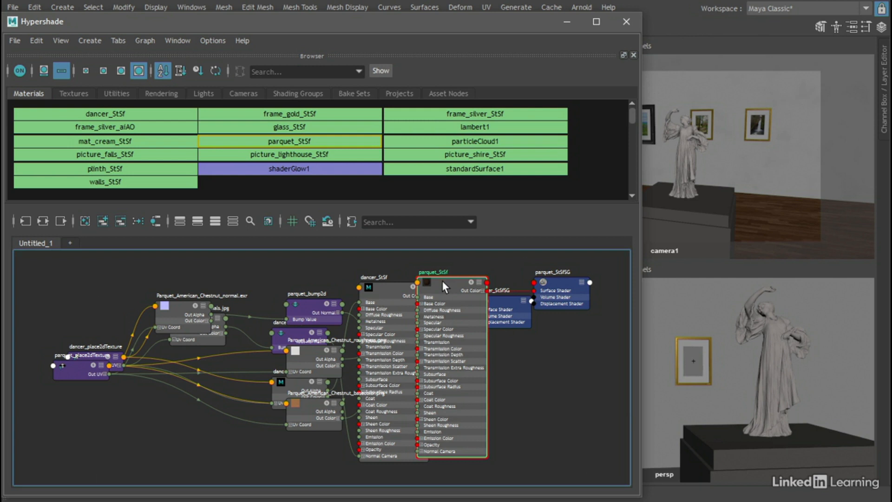
right_click(552, 329)
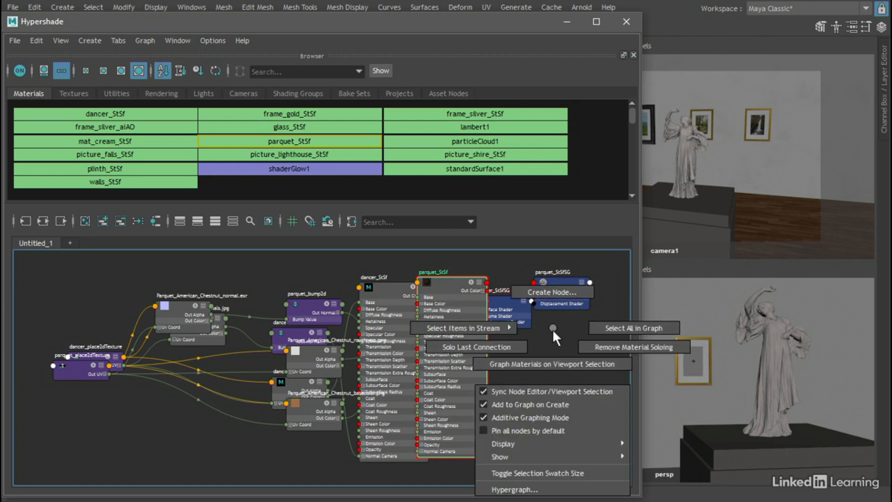
right_drag(553, 329, 428, 323)
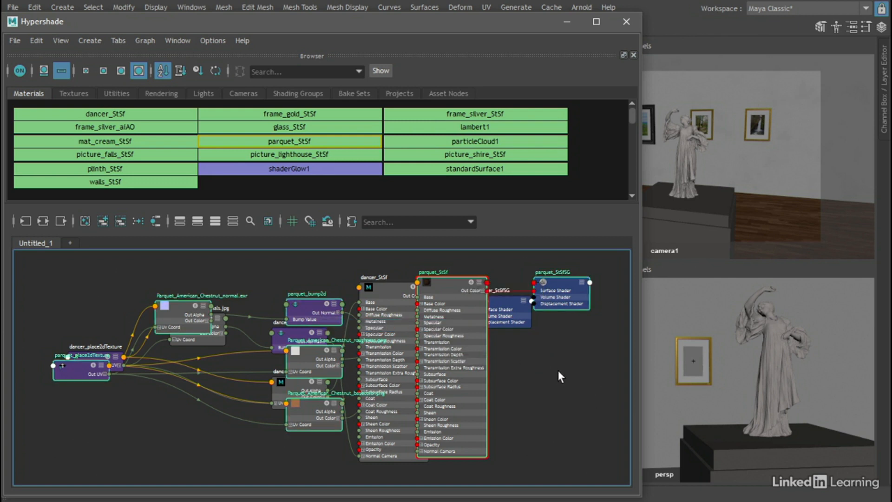
drag(459, 395, 448, 202)
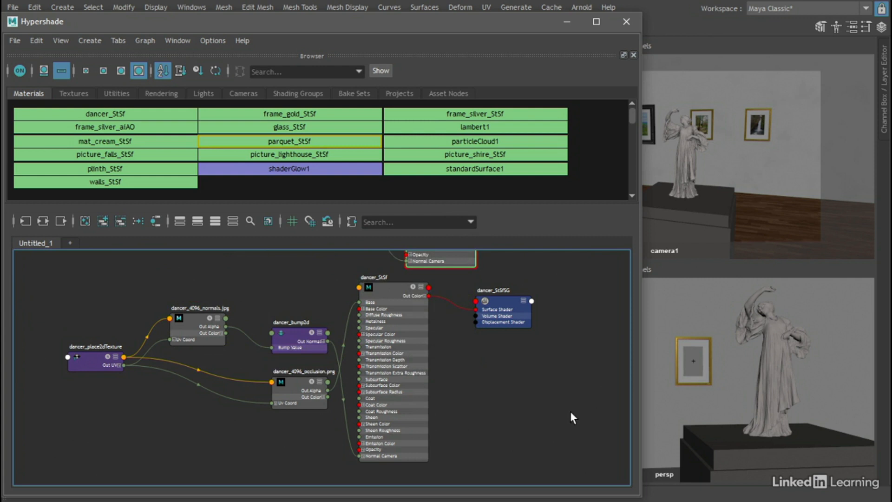
Select all nodes connected to dancer_StSf and shift the network slightly within the graph.
click(409, 344)
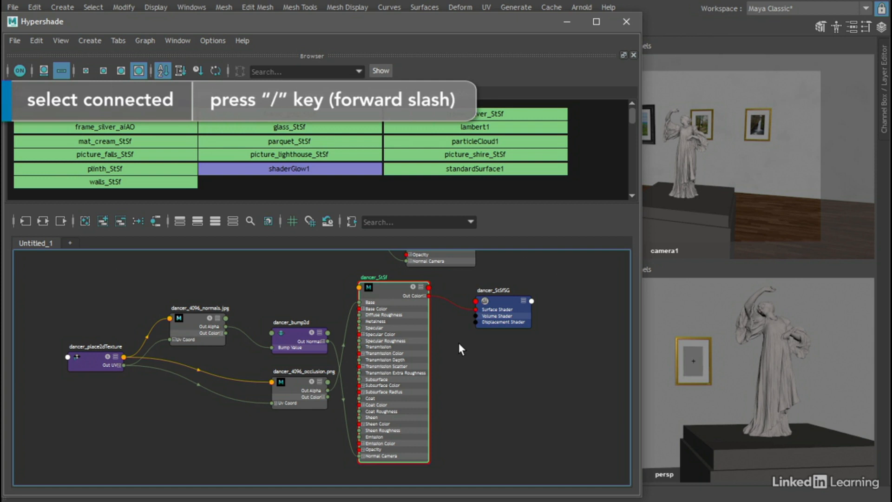
key(slash)
drag(389, 278, 400, 289)
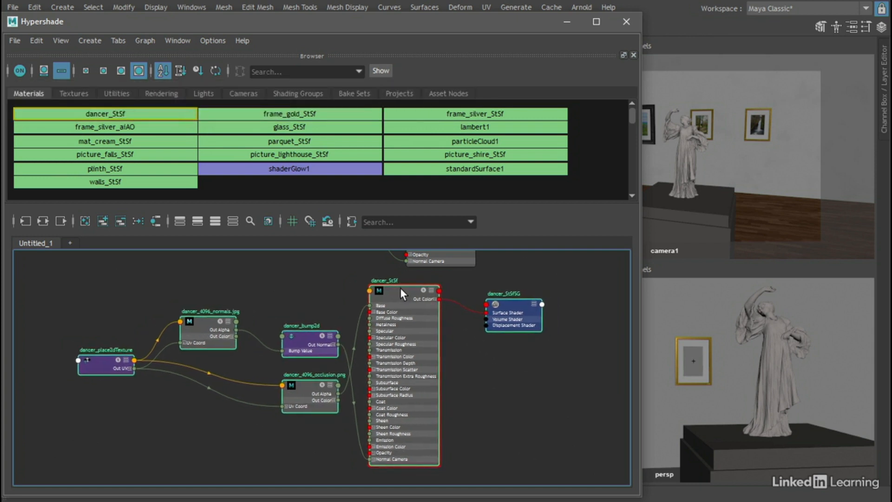
Select the nodes upstream of dancer_StSf, select its downstream nodes instead, and clear the selection.
click(400, 289)
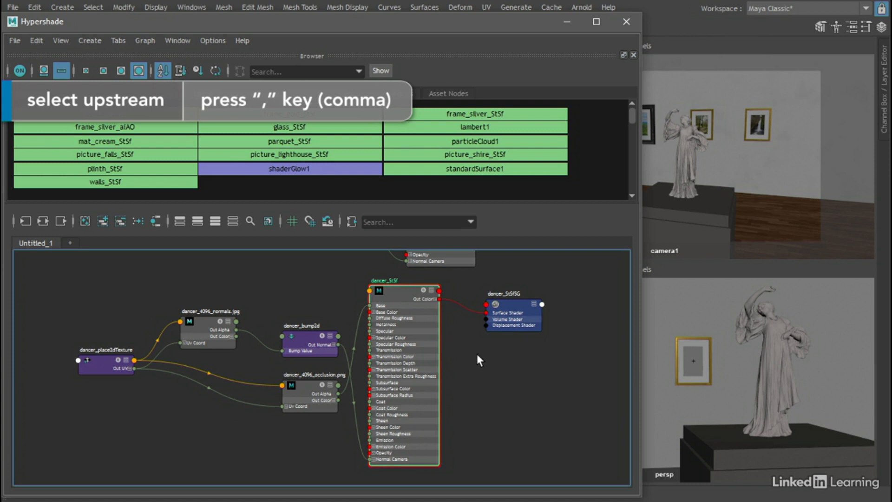
key(comma)
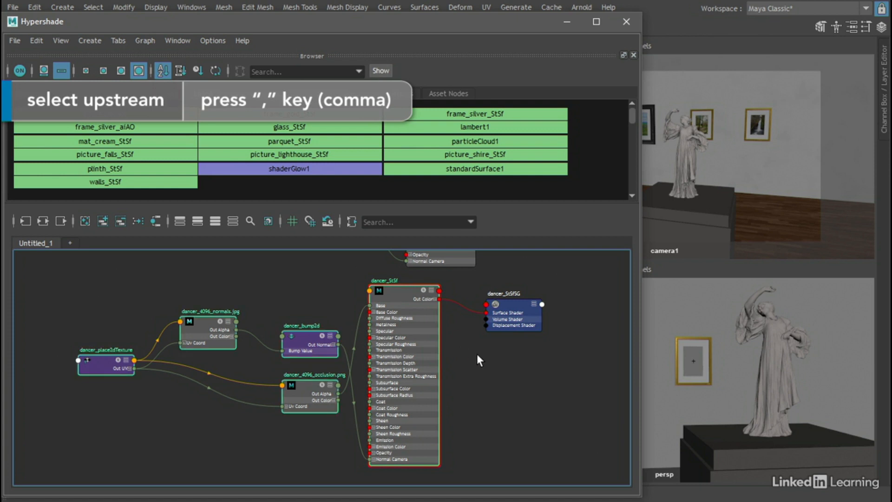
click(403, 291)
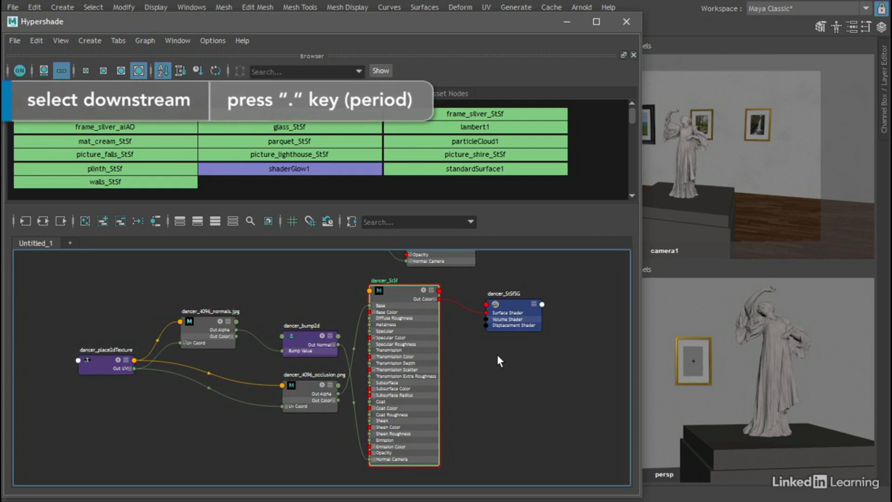
key(period)
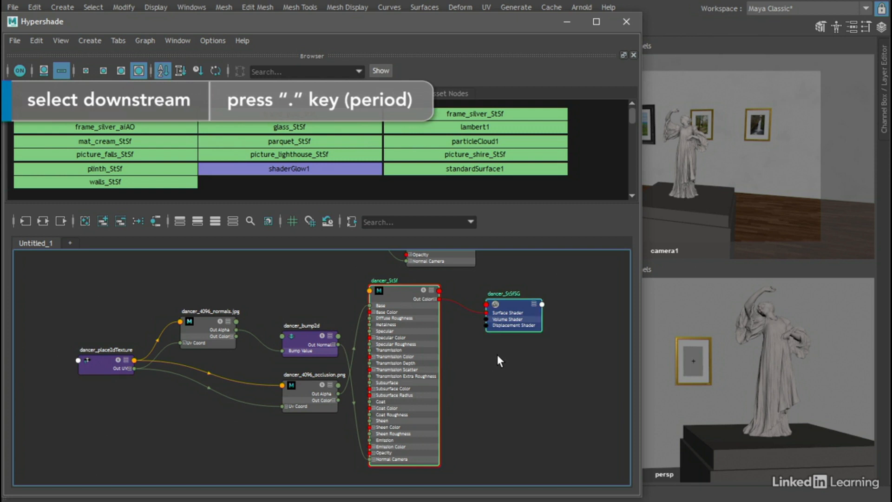
click(497, 354)
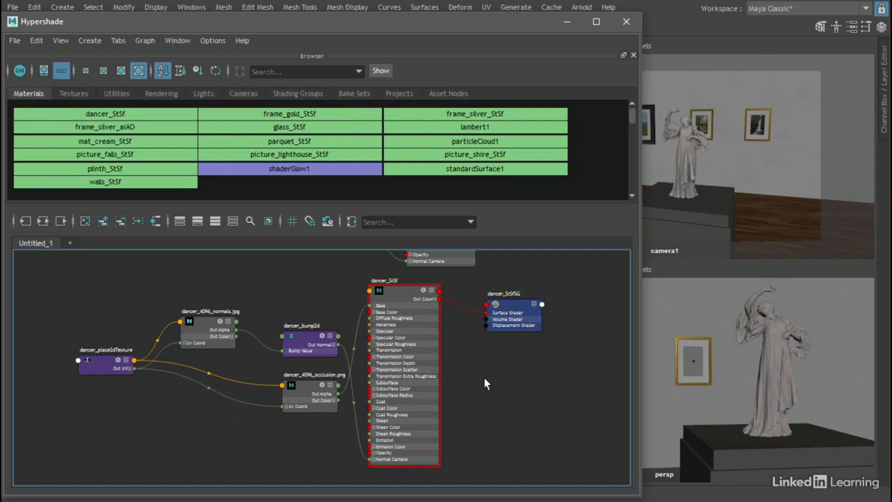
Rearrange the two material networks in the graph, and frame the parquet_StSf node.
click(138, 222)
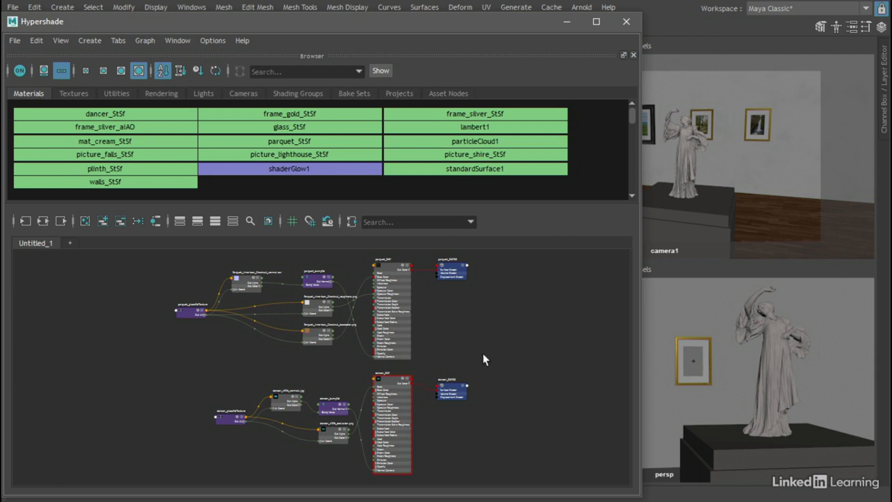
click(396, 313)
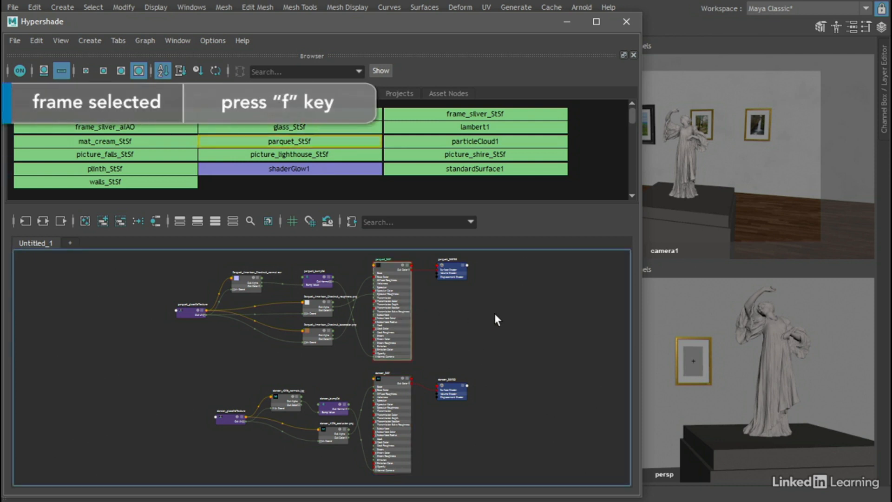
key(f)
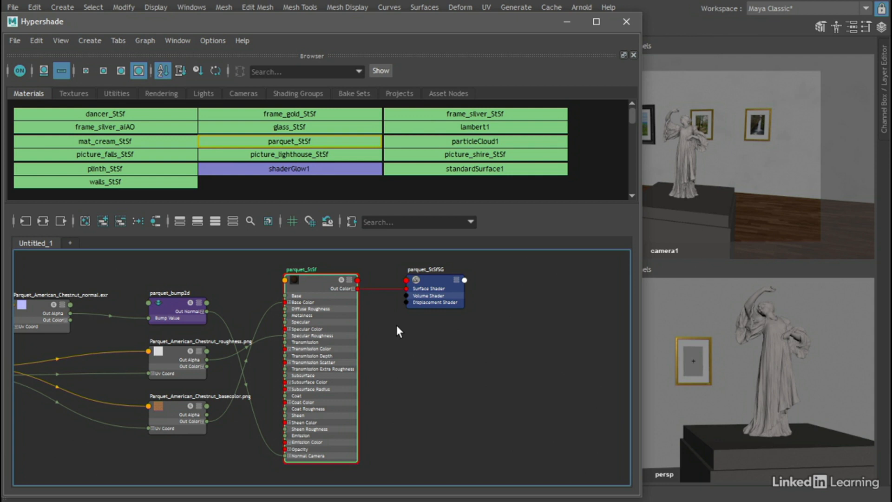
Clear the selection, frame the whole scene in the persp view, and narrow the Hypershade window to uncover more of the viewports.
click(699, 304)
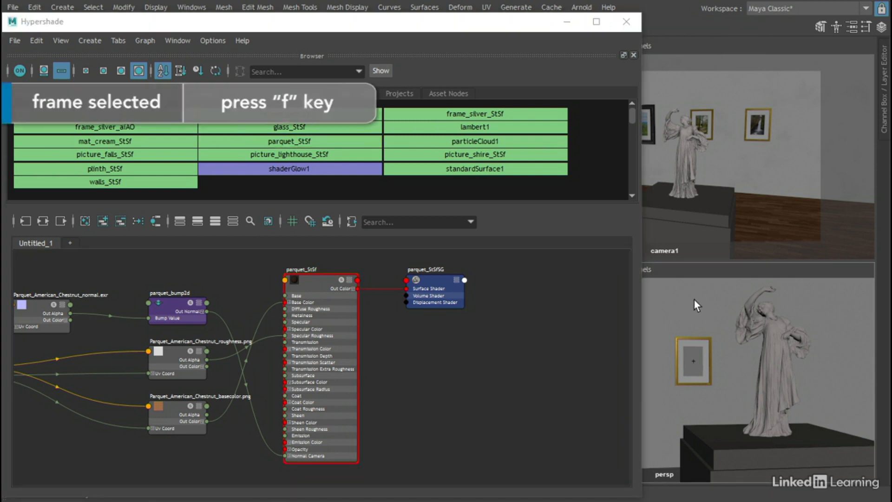
key(f)
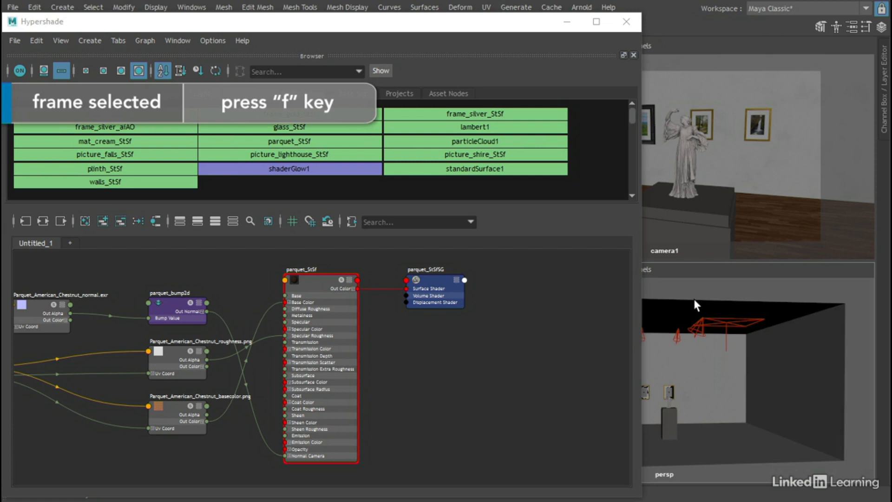
drag(643, 283, 527, 283)
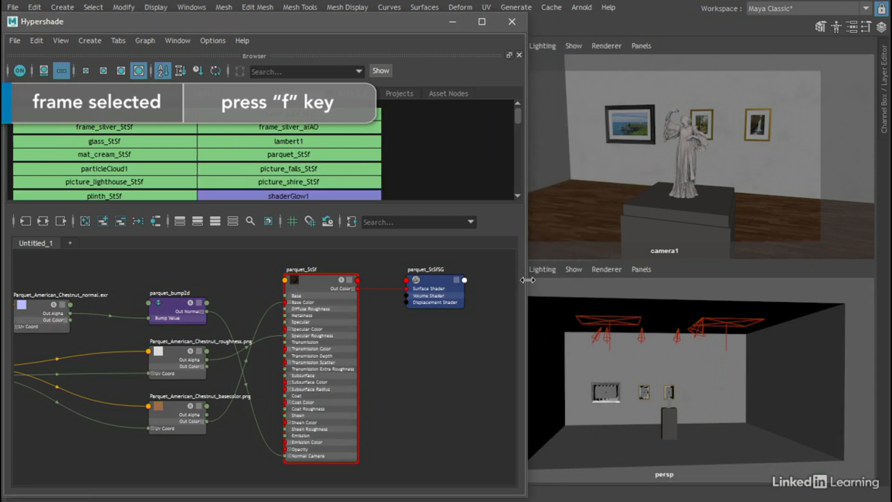
click(420, 348)
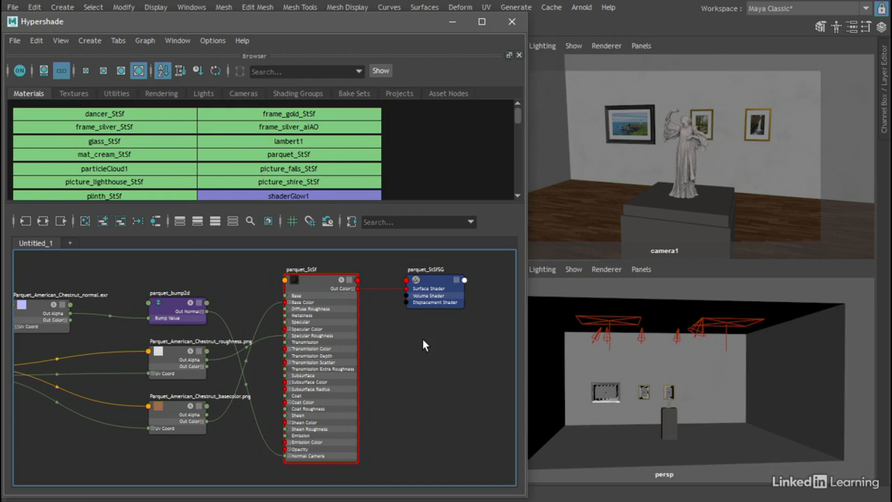
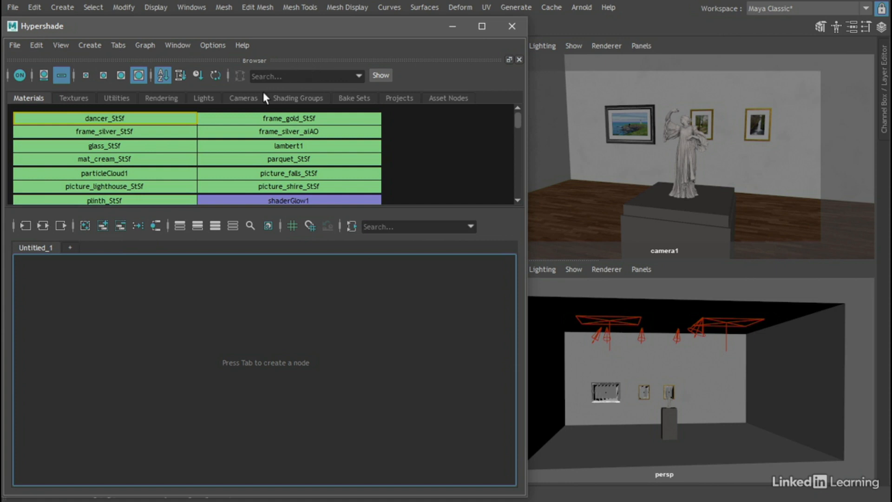
Graph the input and output connections of dancer_StSf in the empty work area.
click(145, 117)
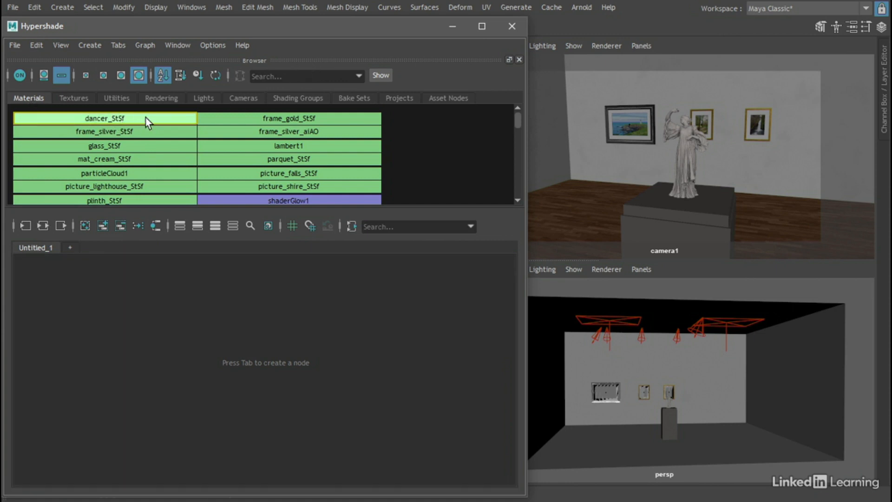
click(41, 226)
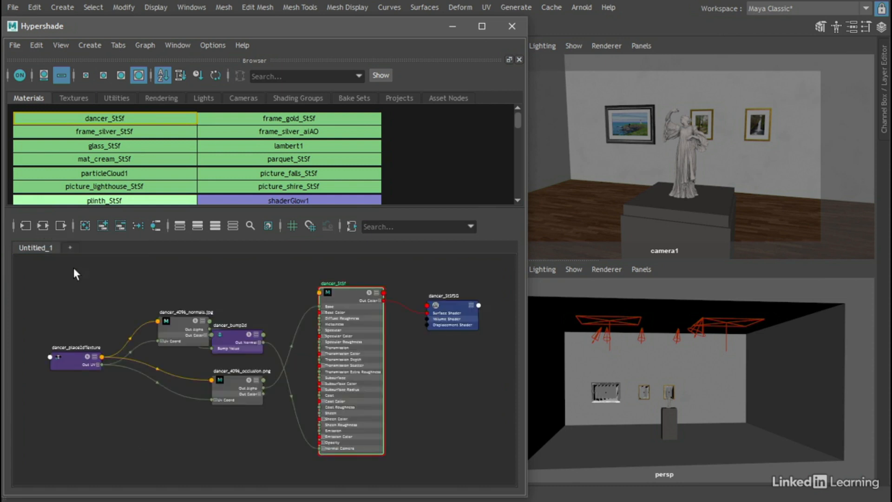
Move the dancer_4096_normals.jpg node clear of dancer_bump2d, then frame the dancer_bump2d and dancer_4096_occlusion.png nodes and clear the selection.
drag(186, 327, 158, 320)
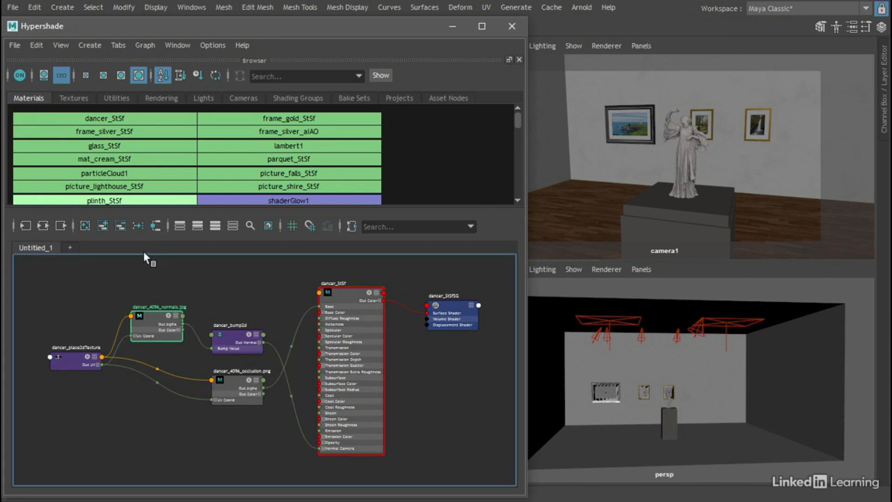
click(138, 227)
drag(230, 342, 281, 432)
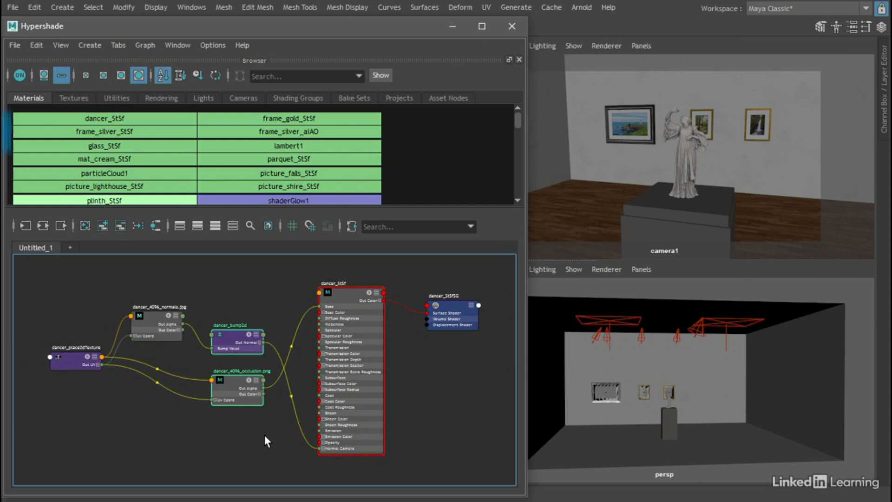
key(f)
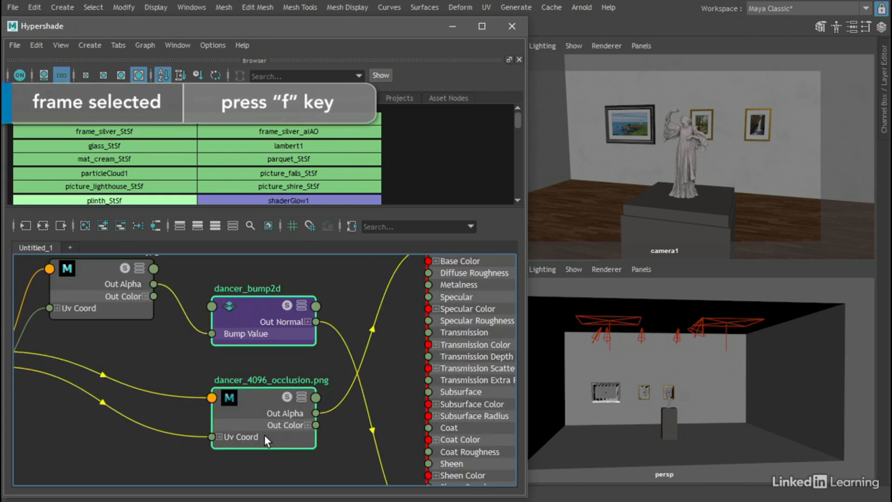
click(340, 276)
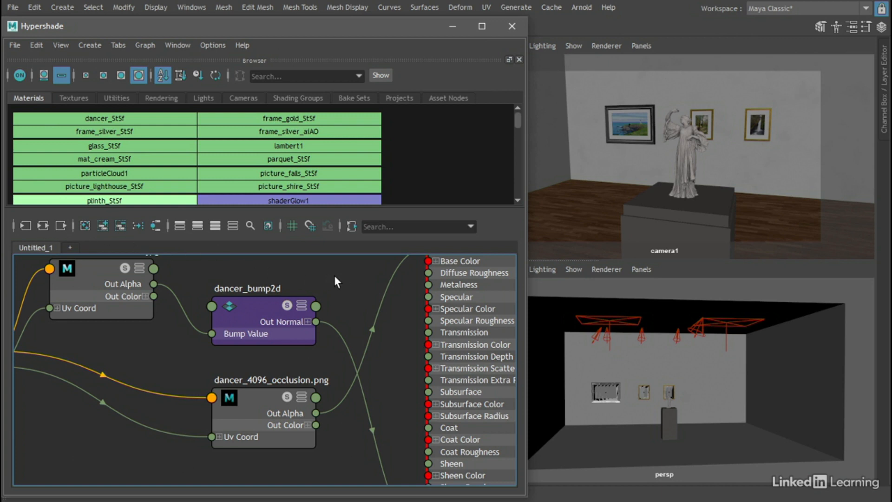
Open the Hotkey Editor and duplicate the Maya Default hotkey set as custom_hotkeys.
click(190, 9)
click(190, 7)
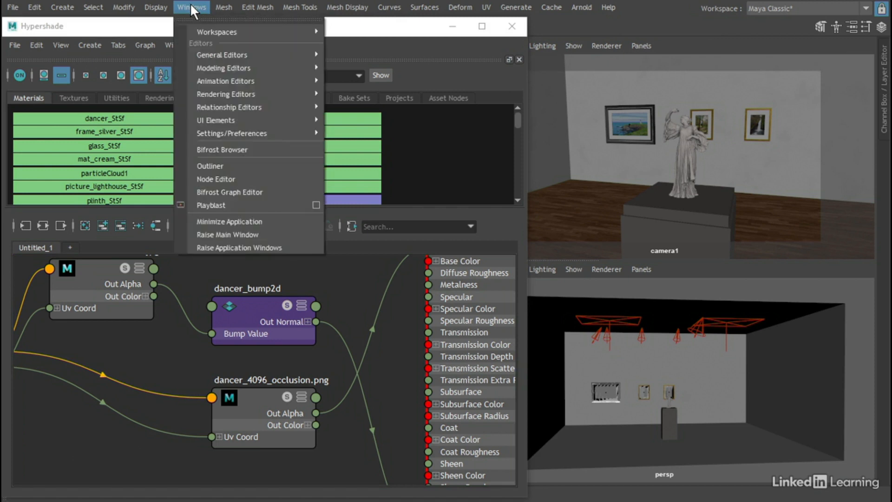
mouse_move(238, 135)
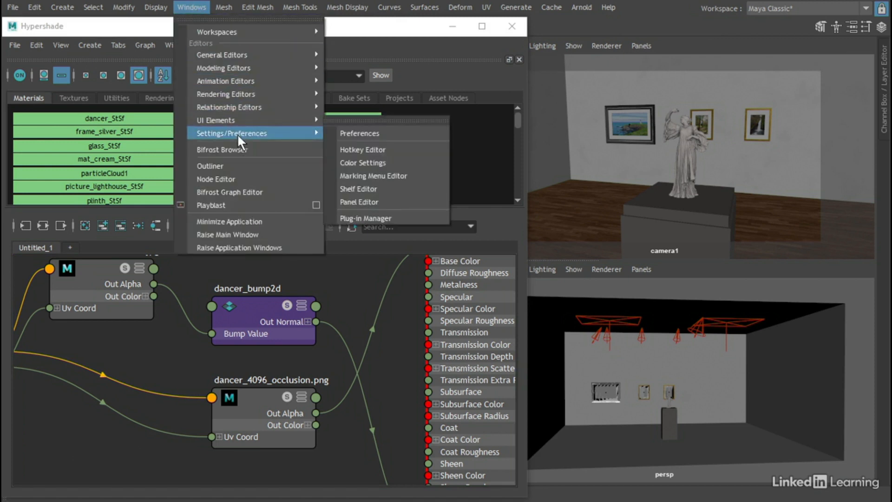
click(406, 149)
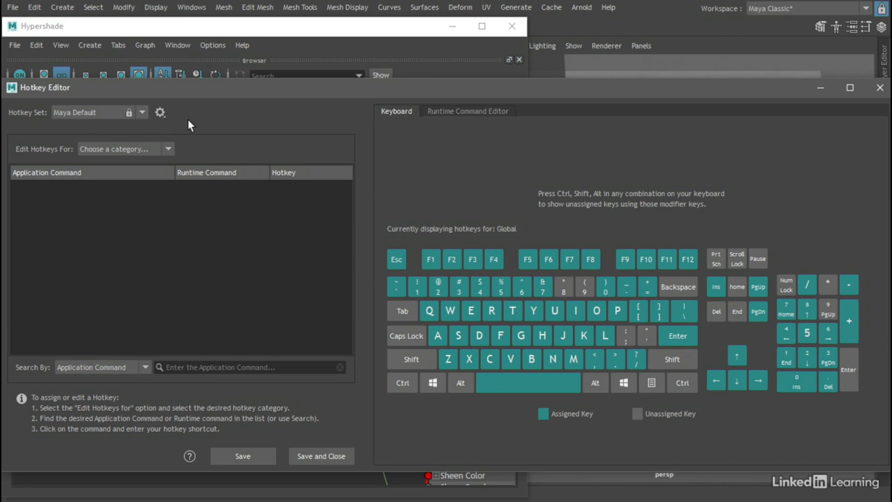
click(159, 113)
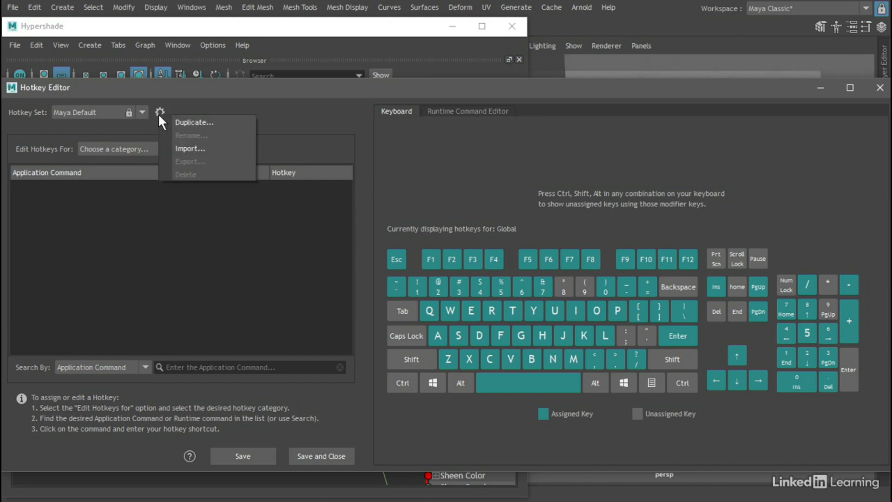
click(220, 120)
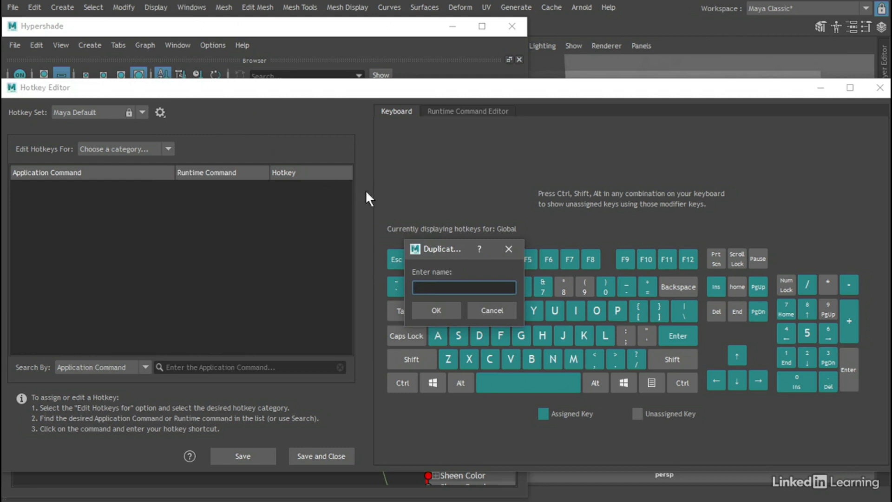
drag(449, 249, 420, 138)
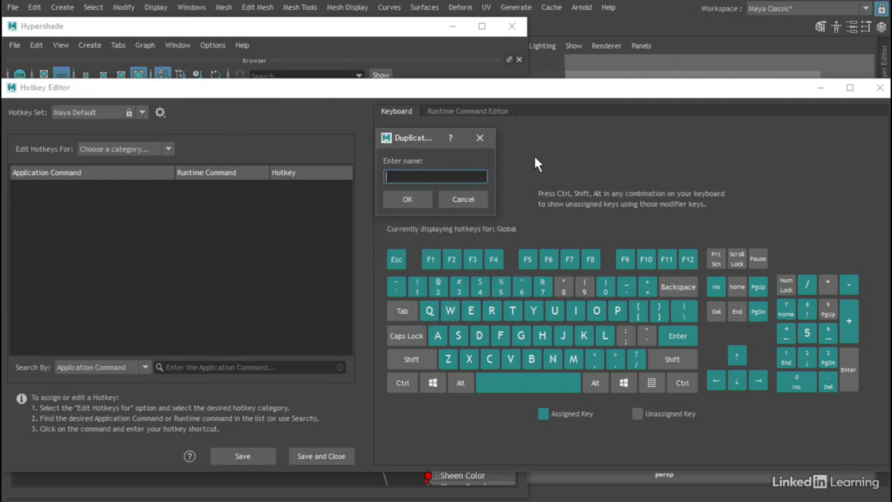
text(custom_hotkeys)
click(416, 198)
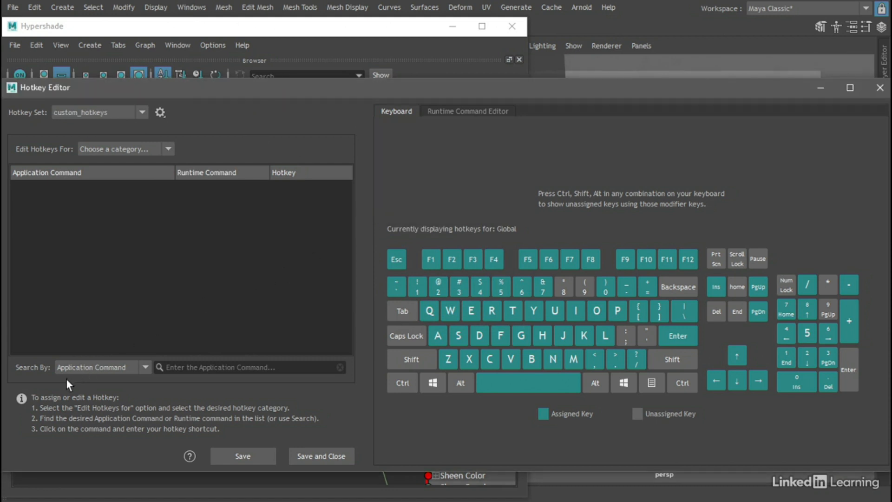
Find the Hypershade Frame All command, assign it the hotkey Shift+F, and save the hotkey settings.
click(191, 371)
text(hy)
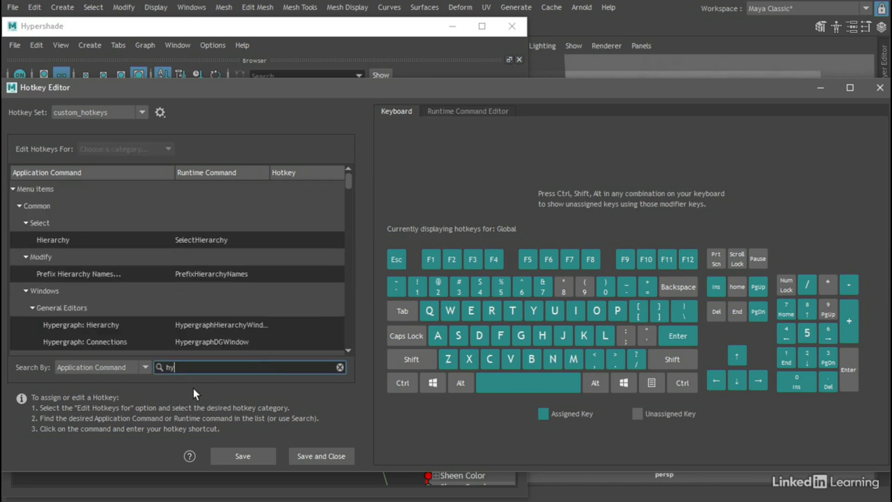
text(pershade)
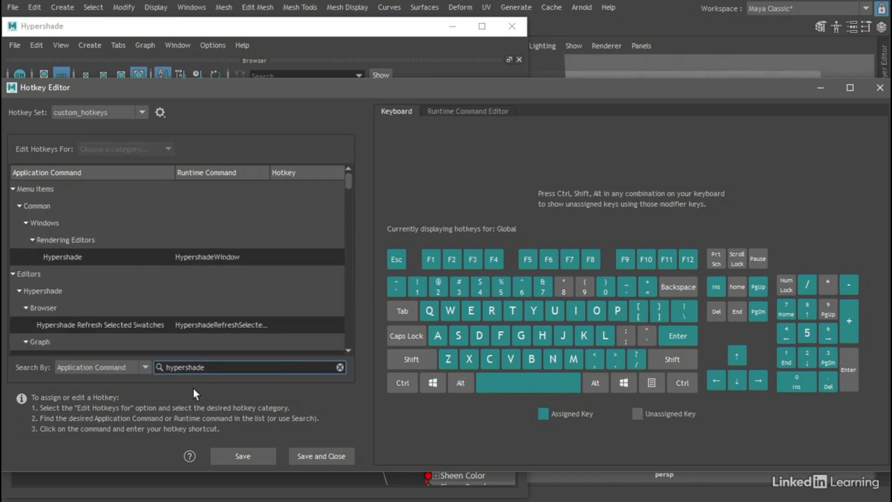
text( f)
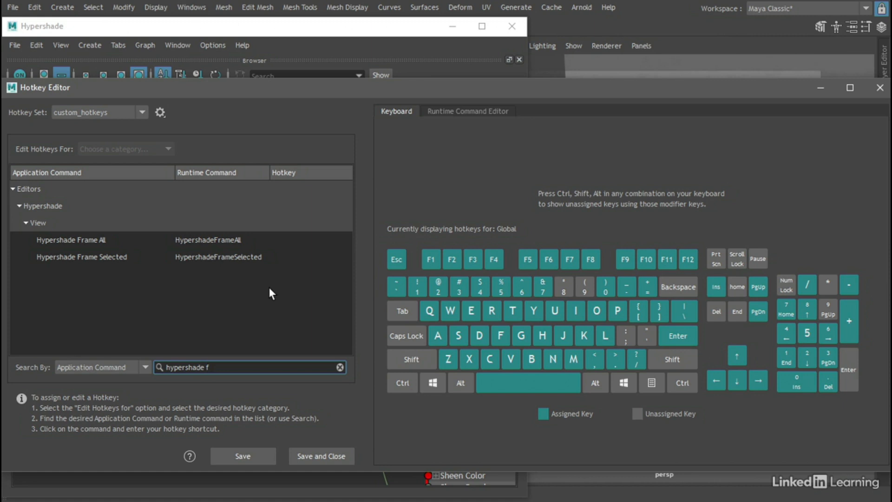
click(221, 241)
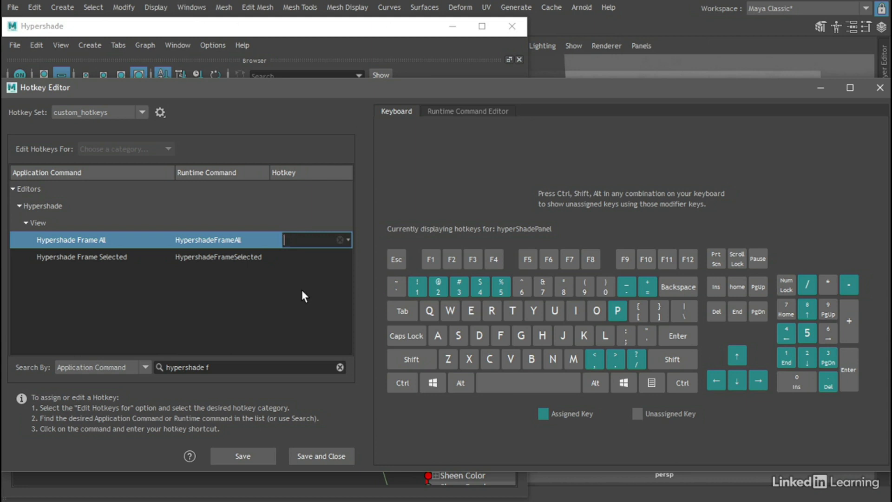
key(shift)
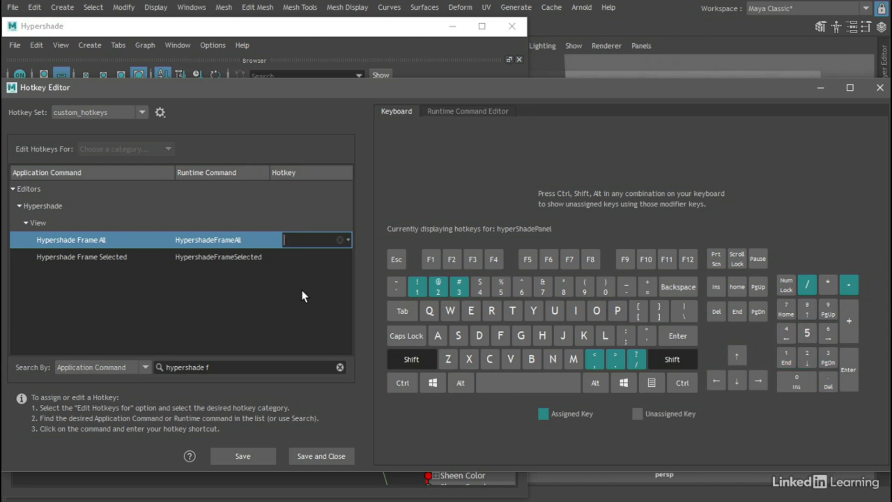
key(shift+f)
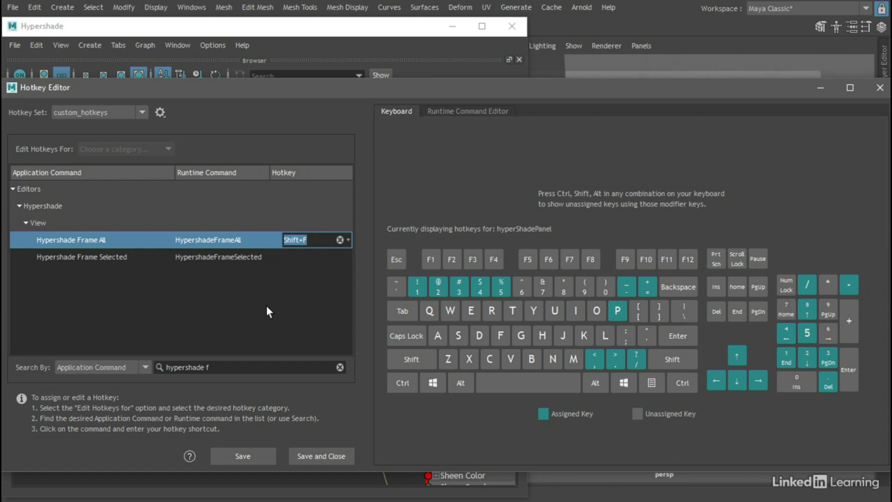
click(230, 455)
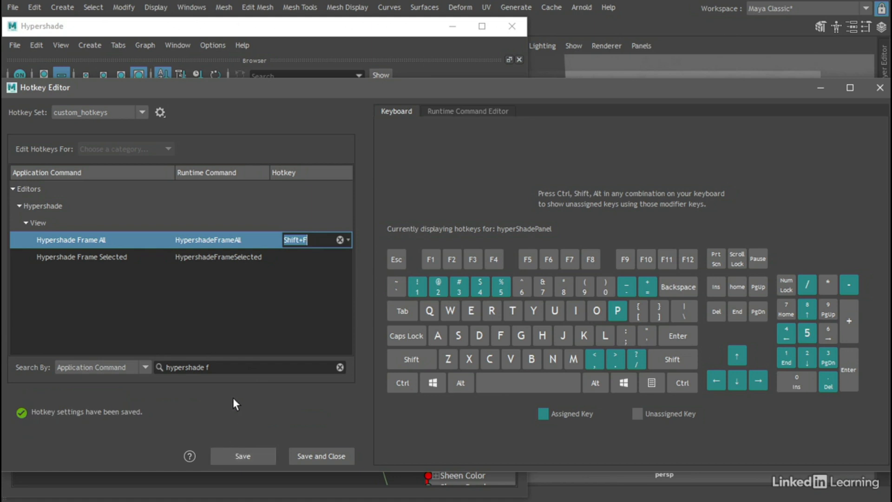
Find the Hypershade Graph Rearrange command, assign it the hotkey L, and save the hotkey settings.
click(341, 368)
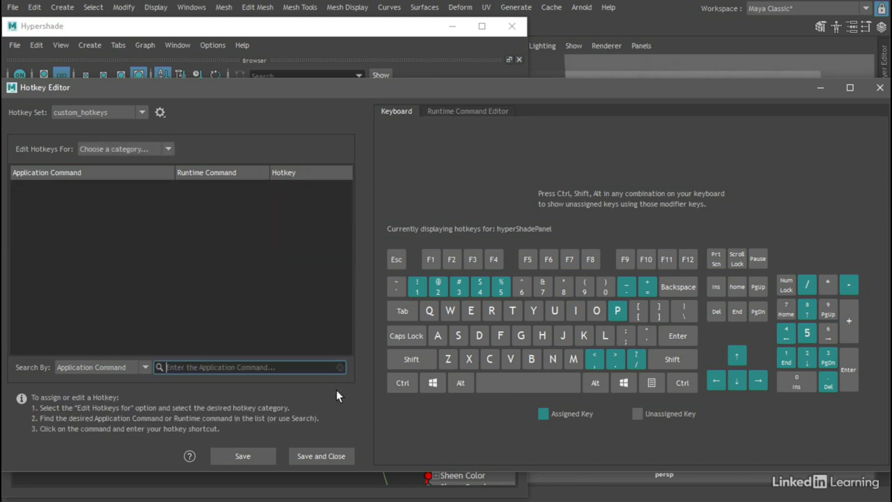
text(rear)
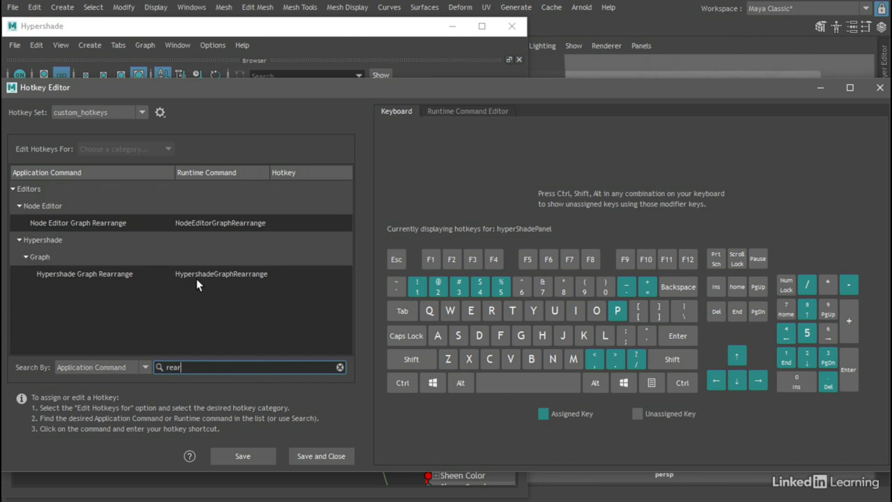
click(294, 274)
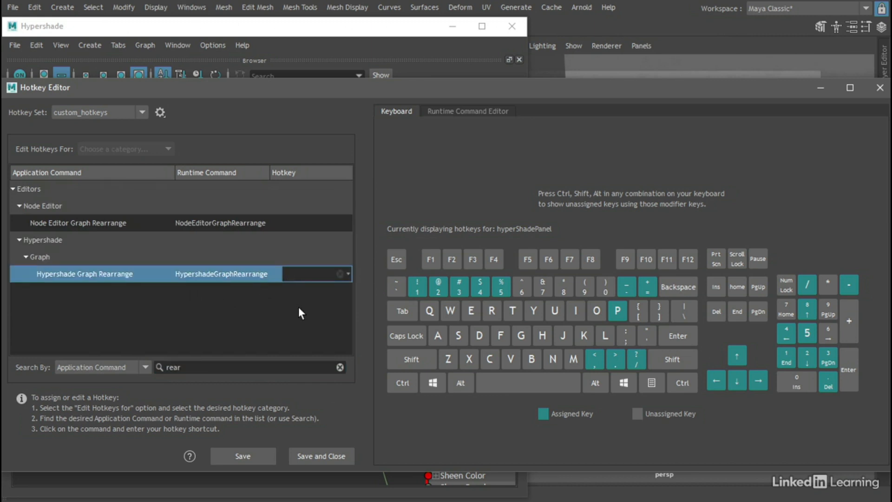
key(l)
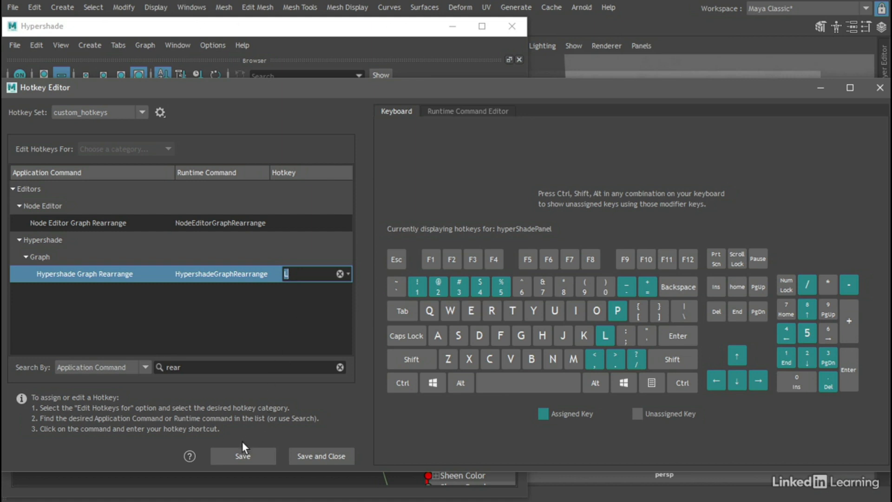
click(238, 456)
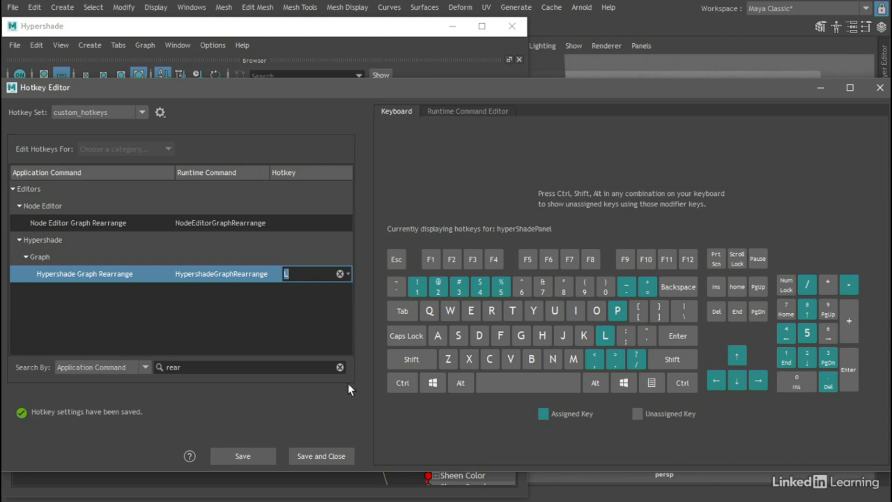
Find the Hypershade Toggle Node Swatch Size command, assign it the hotkey V, and save the hotkey settings.
click(340, 367)
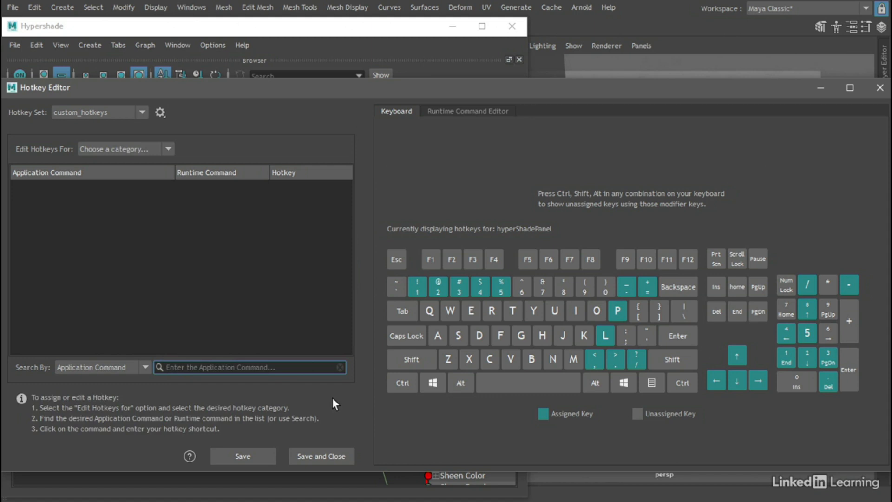
text(swatch)
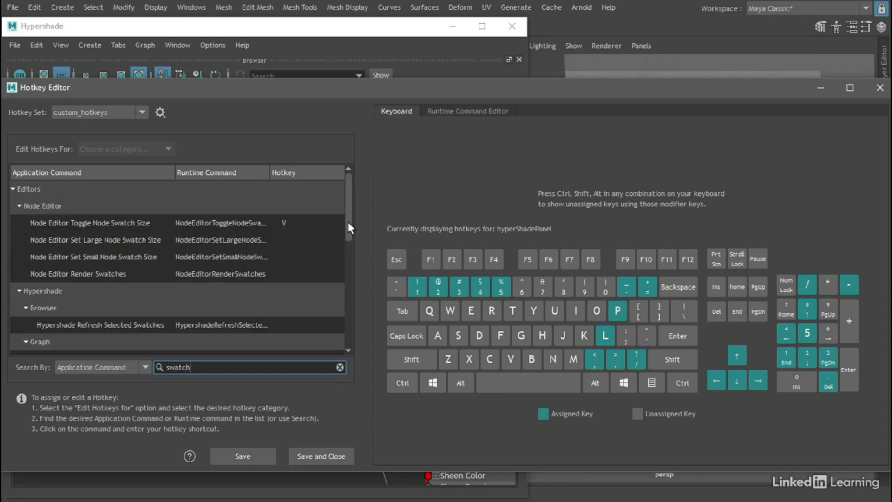
drag(348, 224, 348, 241)
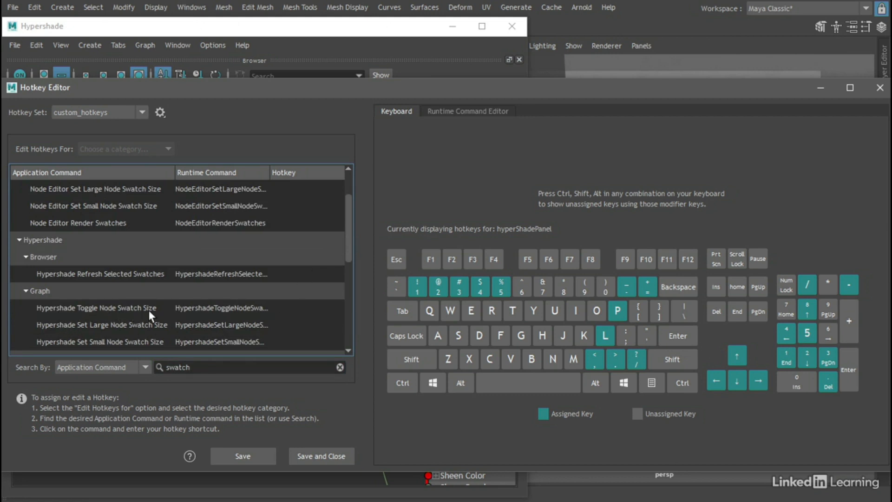
click(308, 307)
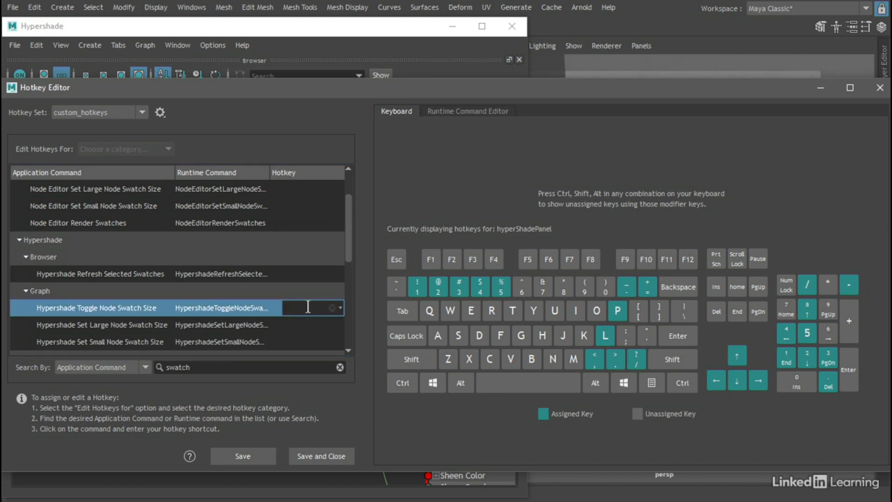
key(v)
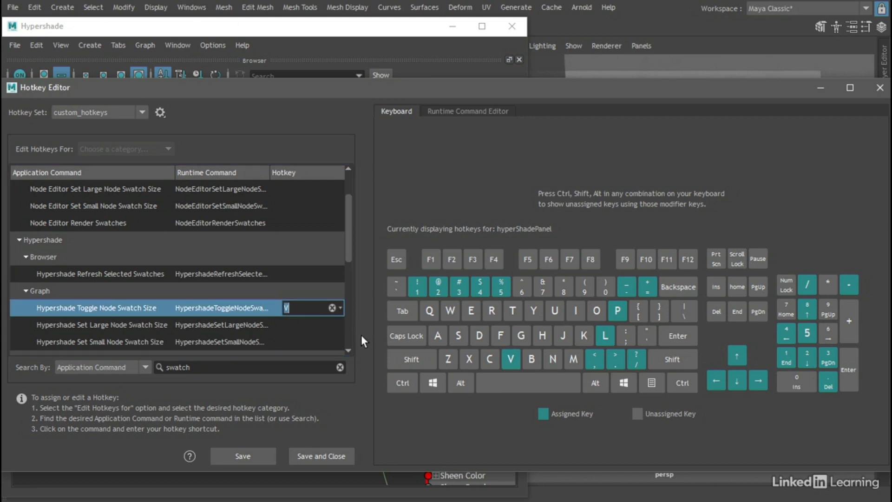
click(242, 451)
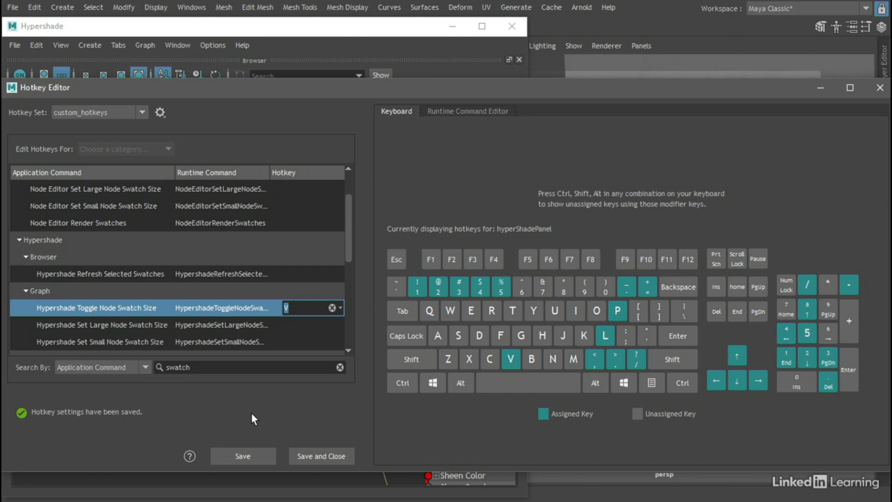
Find the Hypershade Graph Up Downstream command, assign it the hotkey C, then save and close the Hotkey Editor.
click(340, 366)
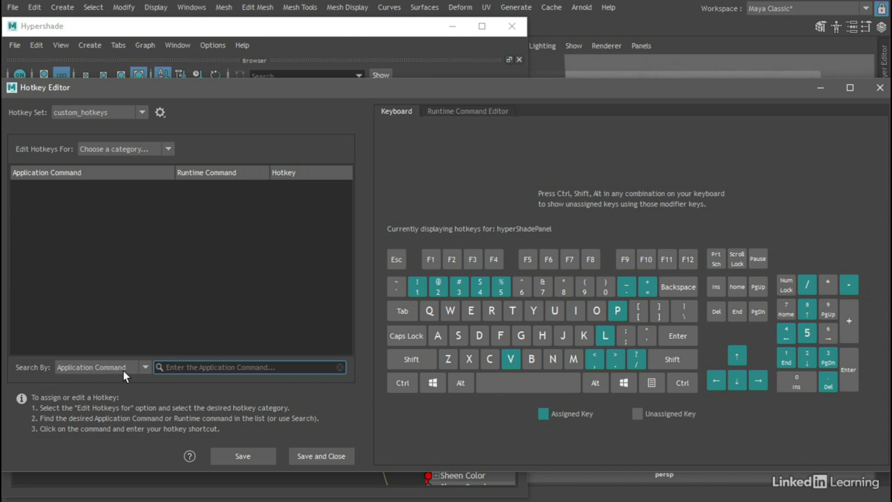
click(144, 368)
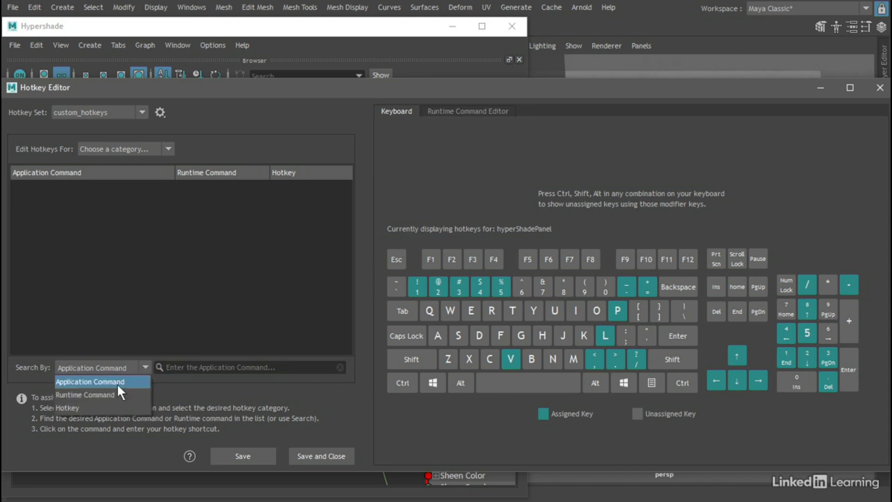
click(93, 380)
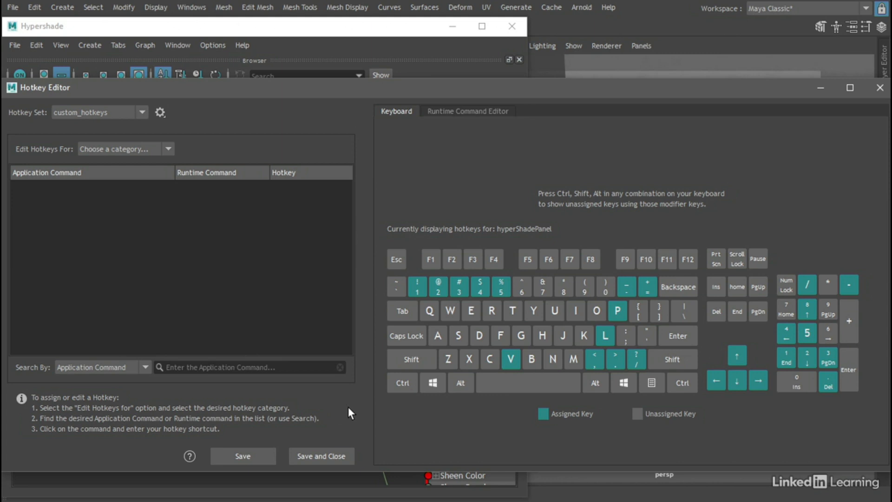
click(300, 372)
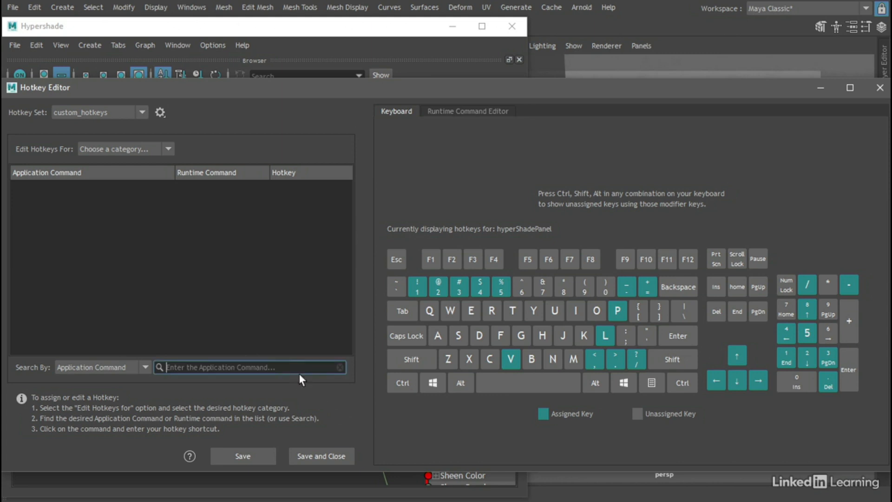
text(hy)
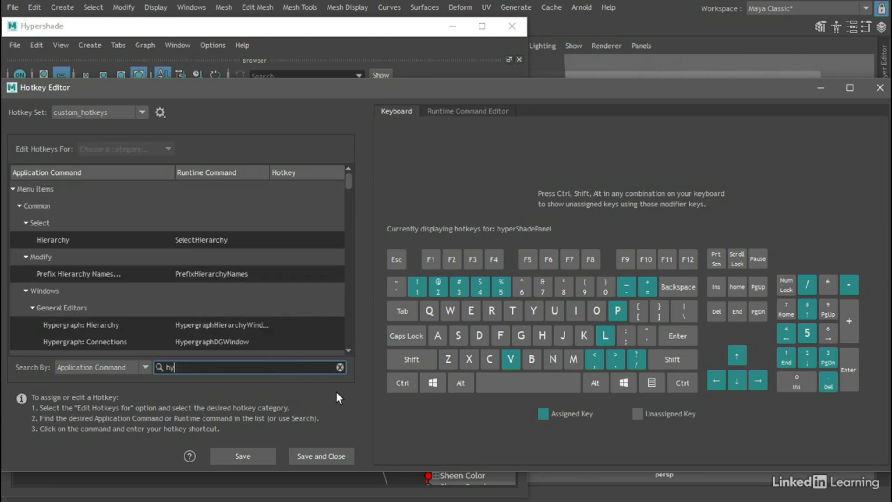
text(pershade)
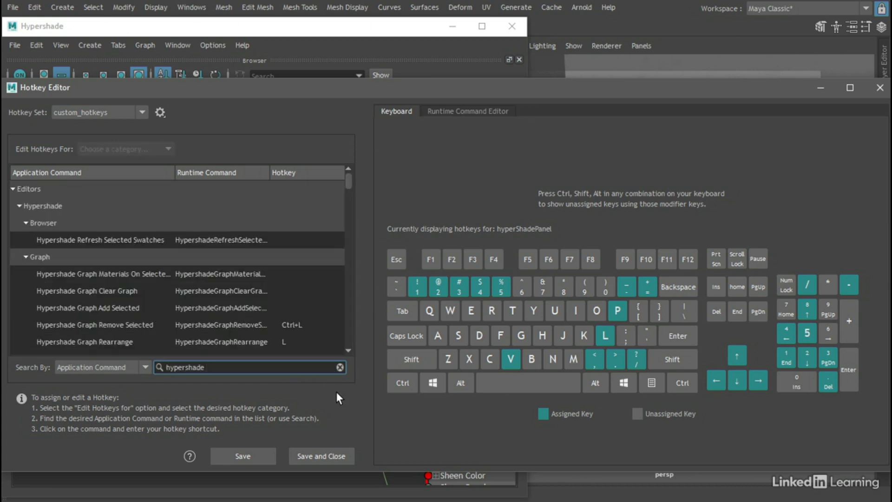
text( graph up)
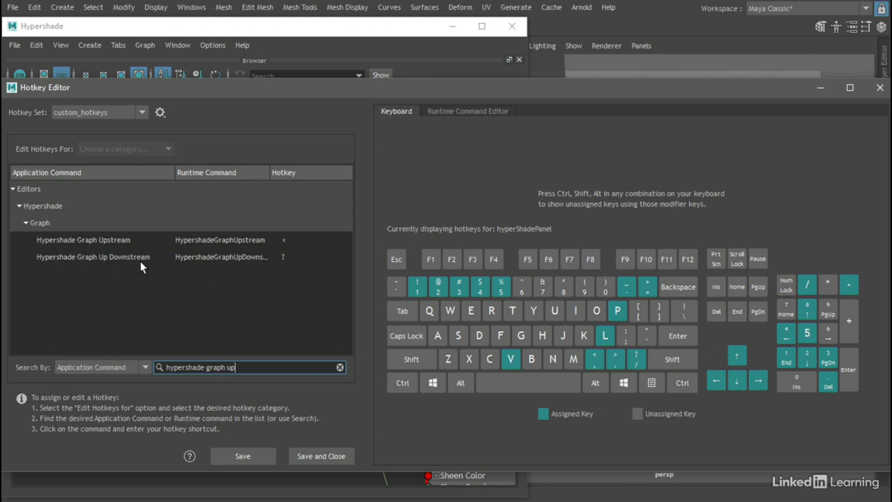
click(285, 257)
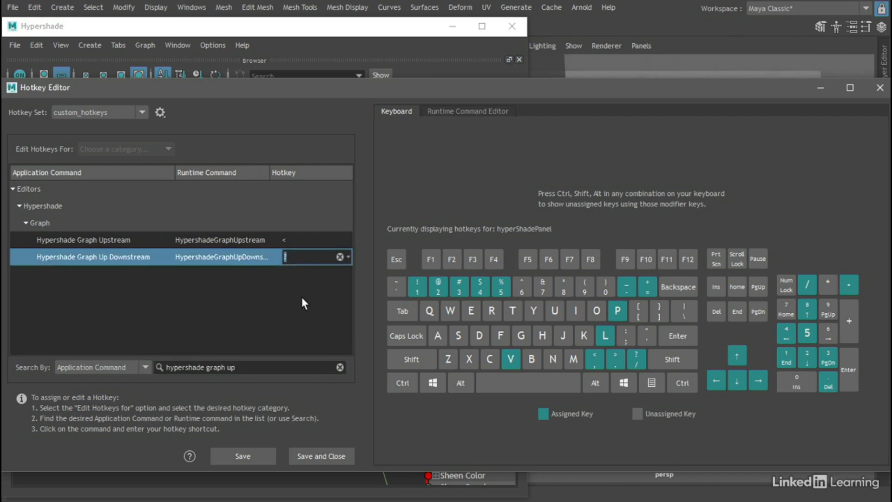
text(c)
click(331, 456)
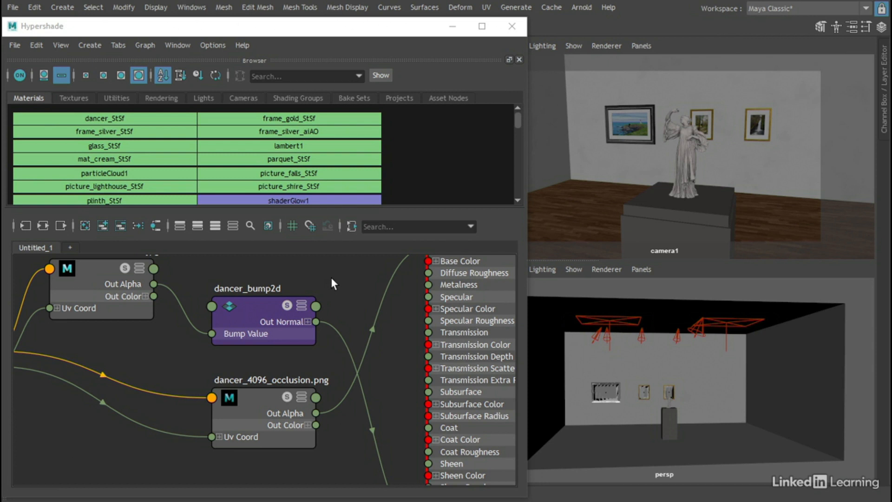
Frame all nodes of the dancer material network in the Hypershade work area.
click(331, 271)
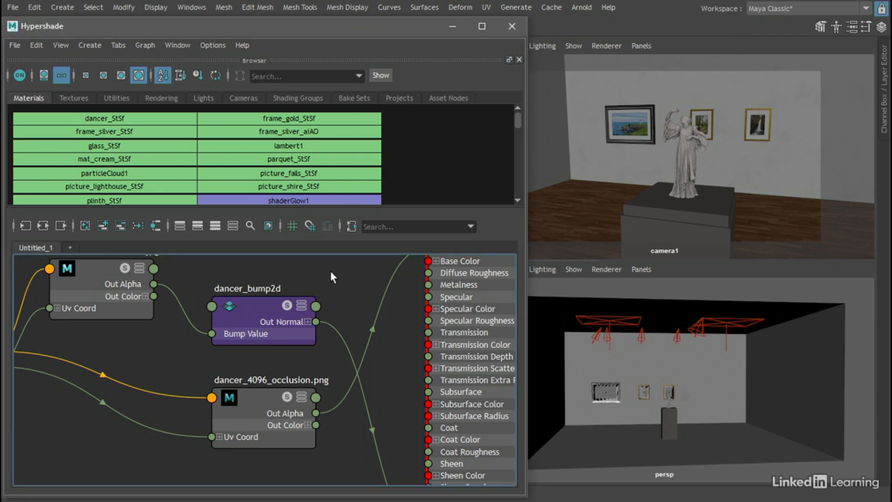
key(shift+f)
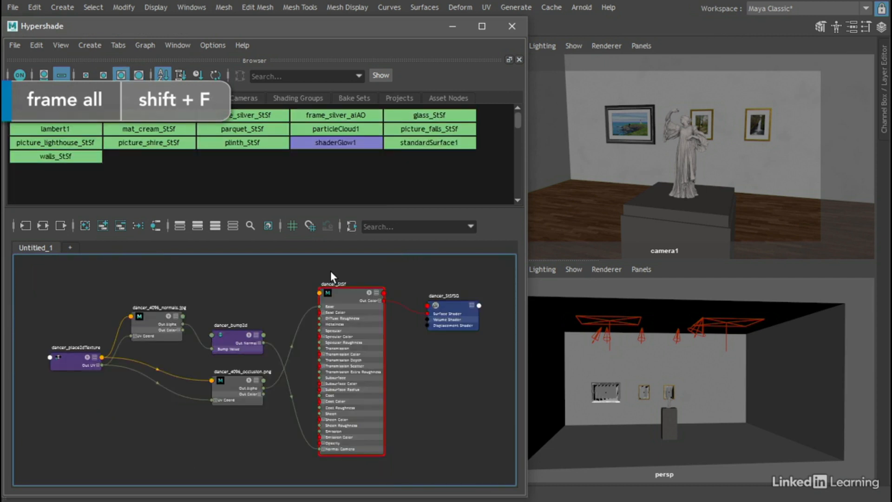
Clear the graph and graph the input and output connections of the dancer_StSf material.
click(85, 226)
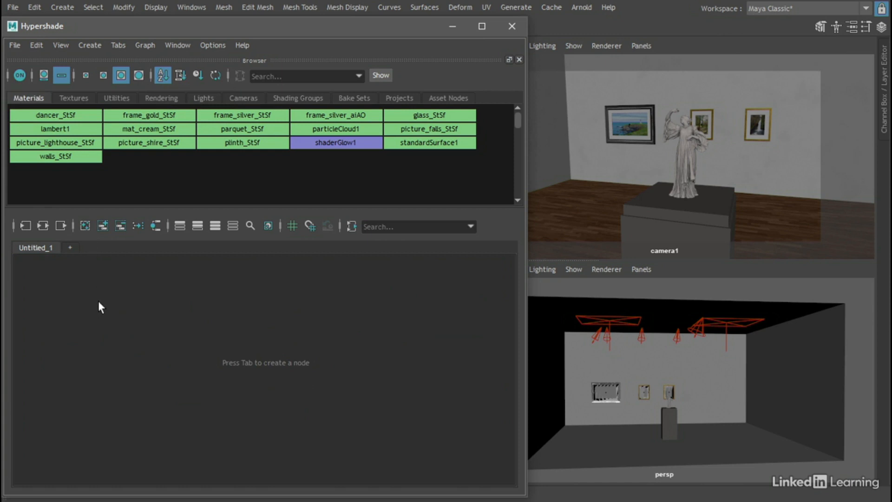
click(82, 117)
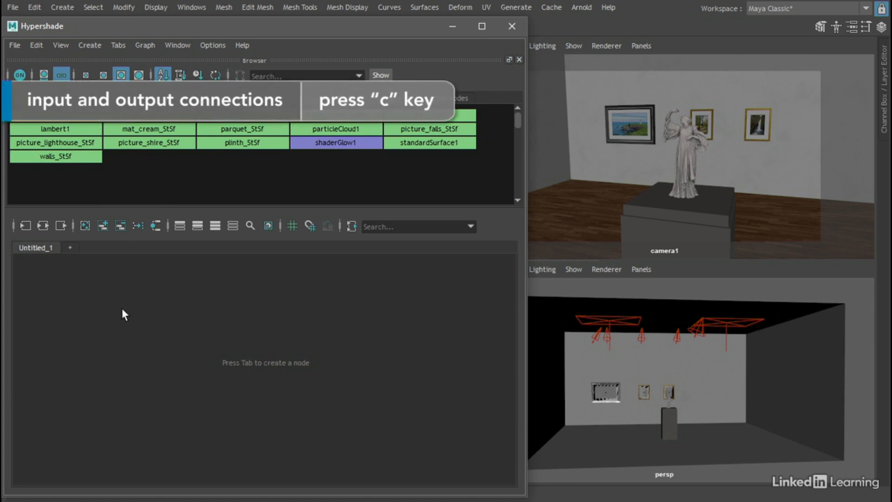
key(c)
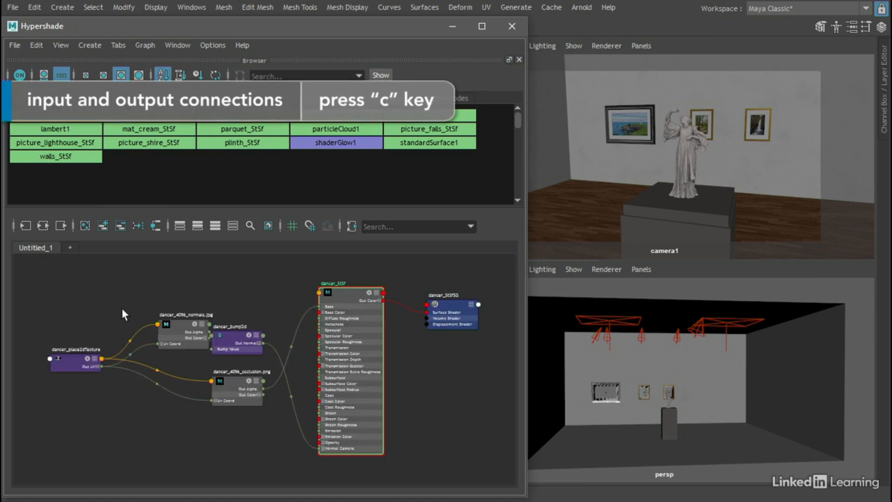
Scatter the dancer_4096_normals.jpg, dancer_place2dTexture and dancer_bump2d nodes, and automatically rearrange the graph.
drag(180, 324, 86, 271)
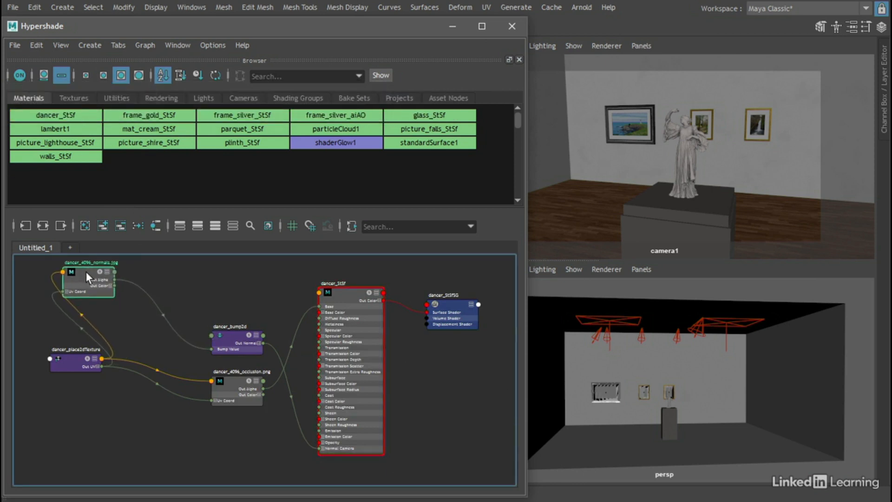
drag(66, 357, 25, 429)
drag(230, 332, 214, 291)
click(278, 287)
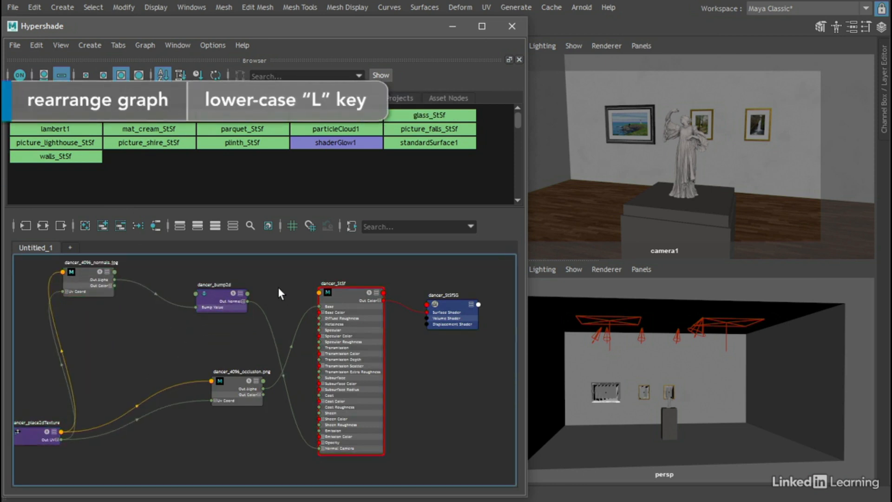
key(l)
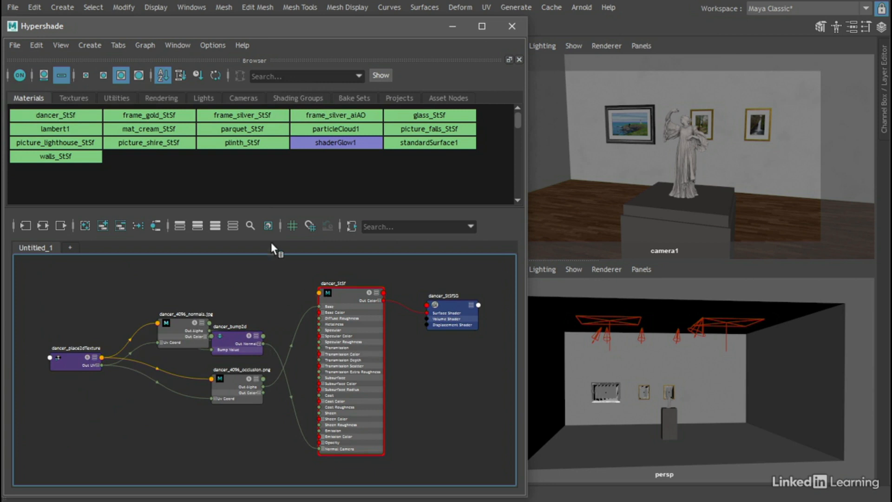
Toggle the node swatches to large and back to small twice, the second time with the custom hotkey.
click(267, 226)
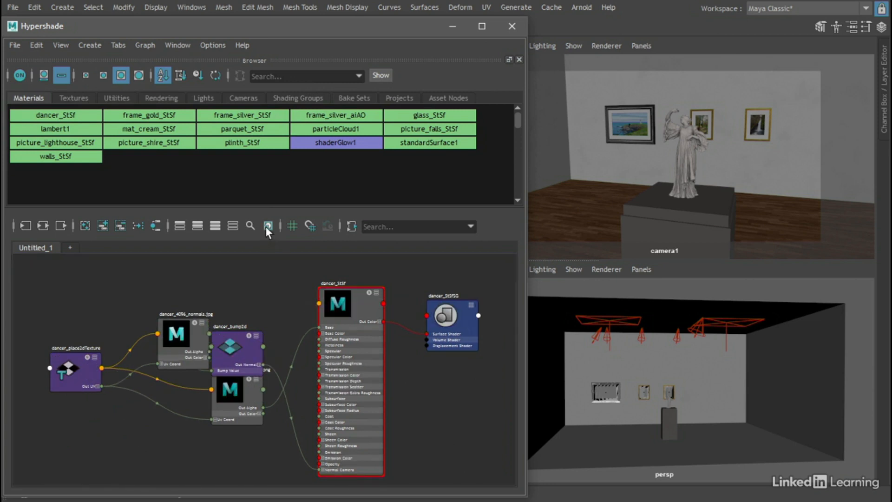
click(267, 226)
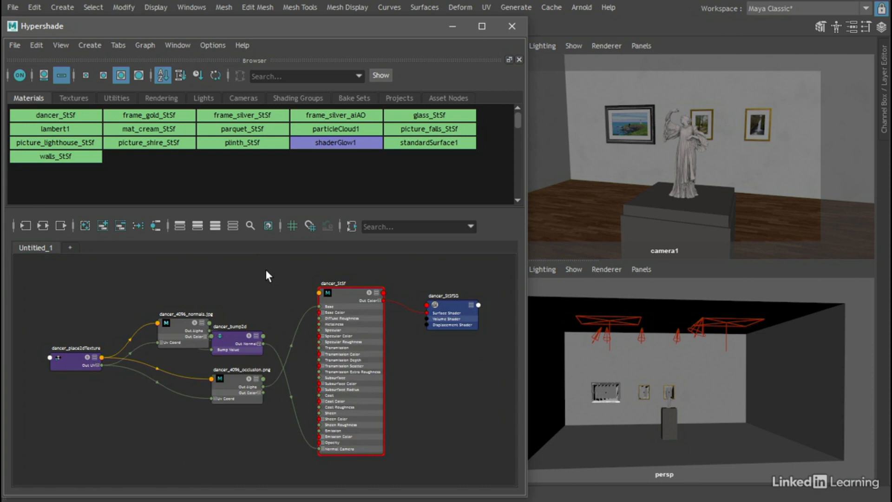
key(v)
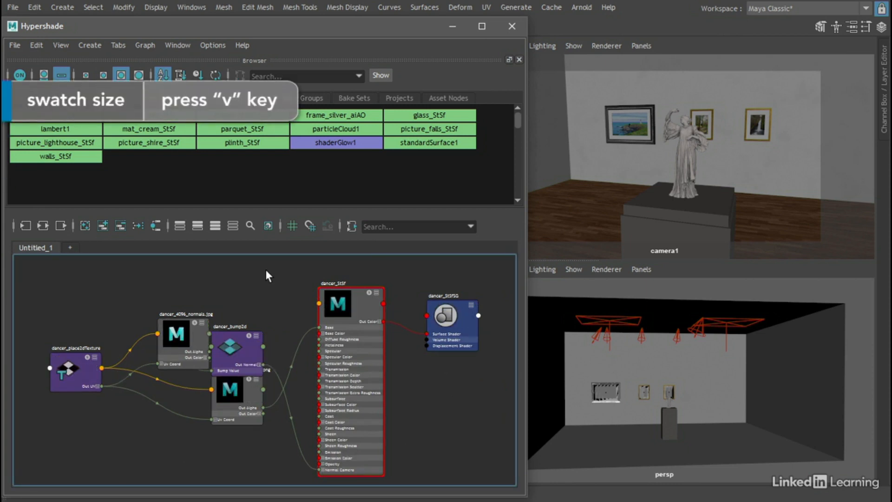
key(v)
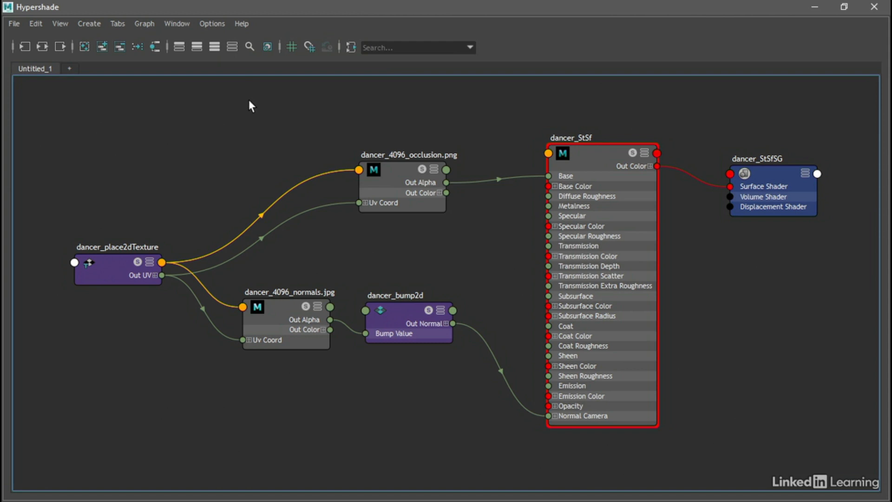
Hide all node attributes, switch the nodes to showing only connected attributes, and spread out the overlapping nodes.
click(180, 47)
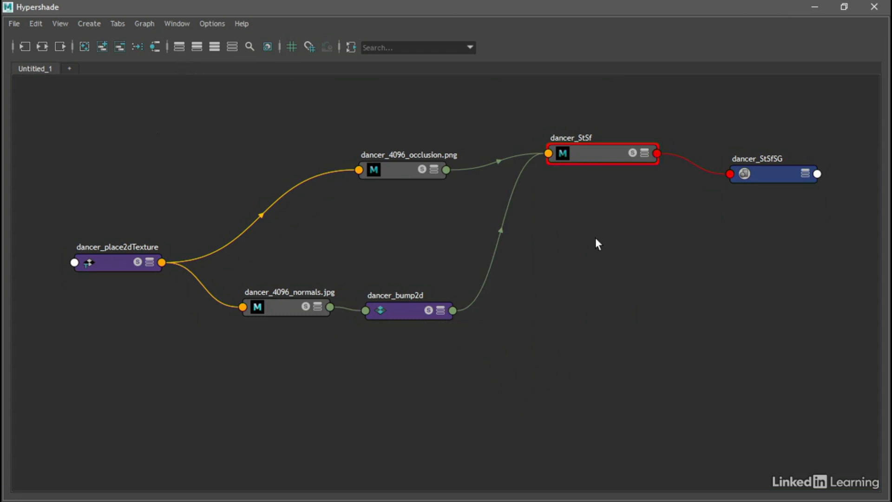
click(199, 46)
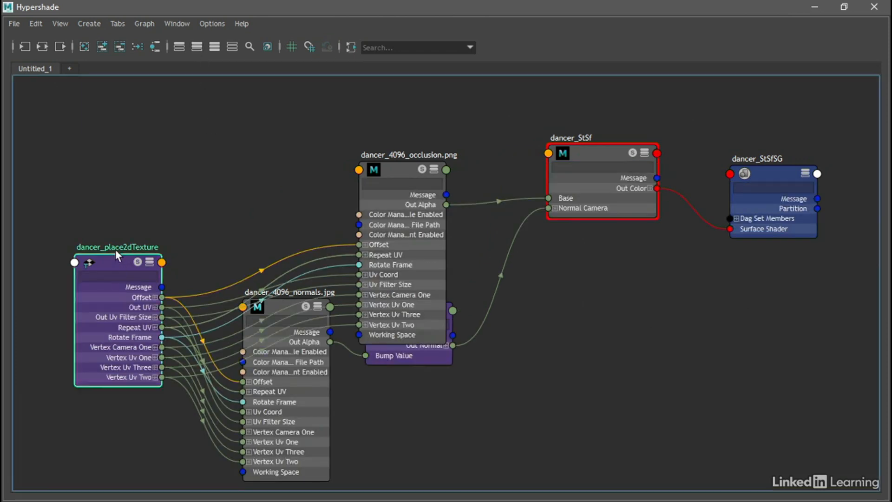
drag(115, 250, 87, 129)
drag(246, 311, 155, 333)
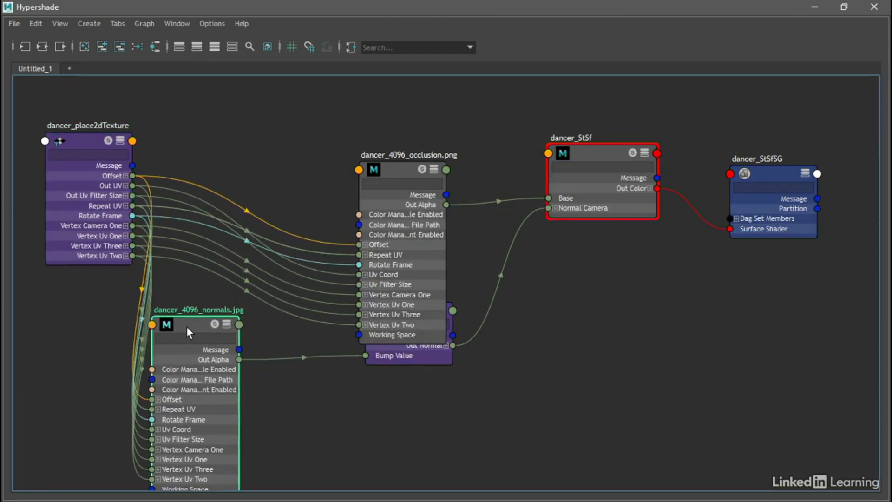
drag(383, 199, 382, 197)
drag(384, 147, 412, 111)
drag(602, 150, 601, 164)
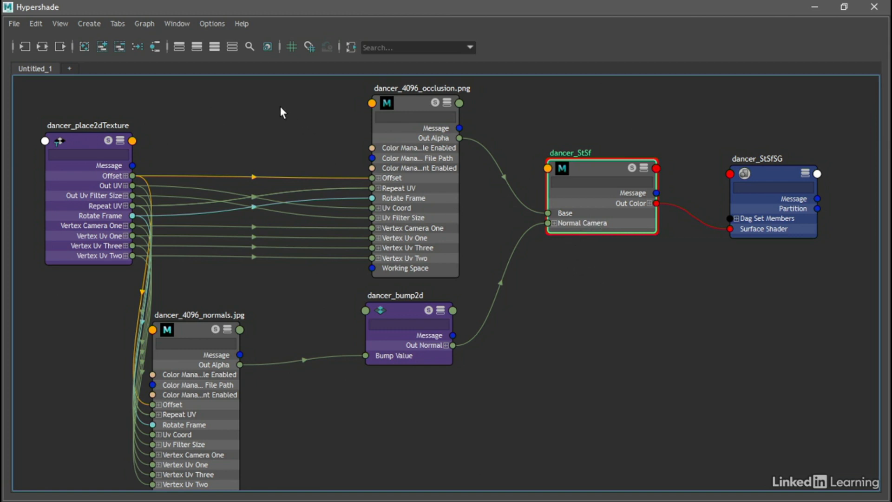
Show the full attribute list on all nodes, separate the occlusion and dancer_bump2d nodes, and inspect the dancer_StSf attributes.
click(214, 46)
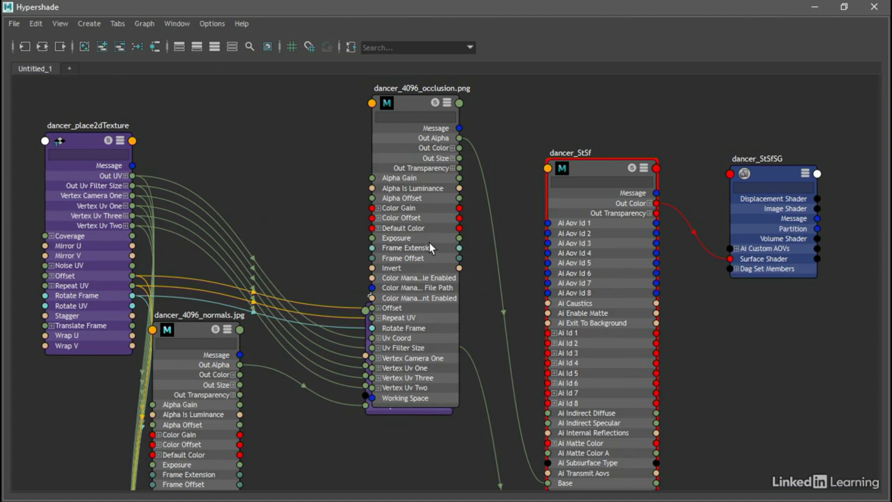
drag(431, 246, 417, 120)
drag(400, 308, 396, 353)
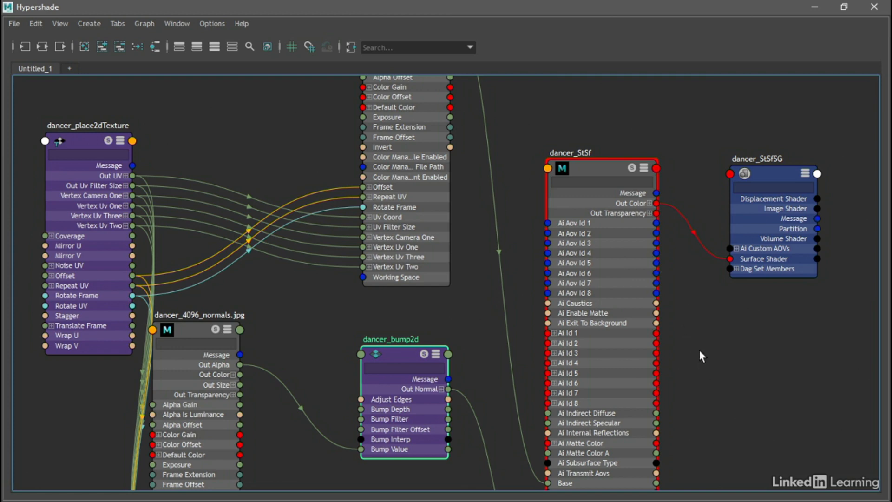
alt+middle_drag(711, 383, 679, 60)
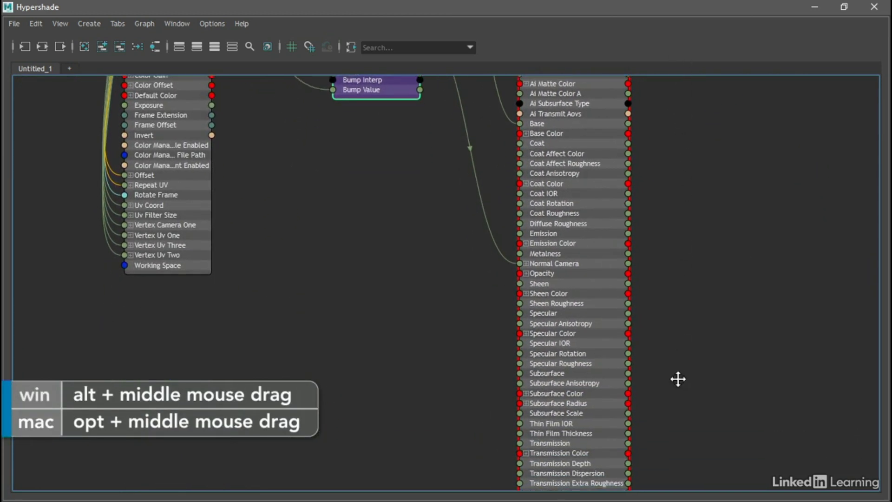
mouse_move(677, 378)
alt+middle_down()
mouse_move(677, 206)
mouse_move(678, 376)
alt+middle_up()
alt+middle_drag(677, 133, 677, 393)
alt+middle_drag(661, 163, 691, 404)
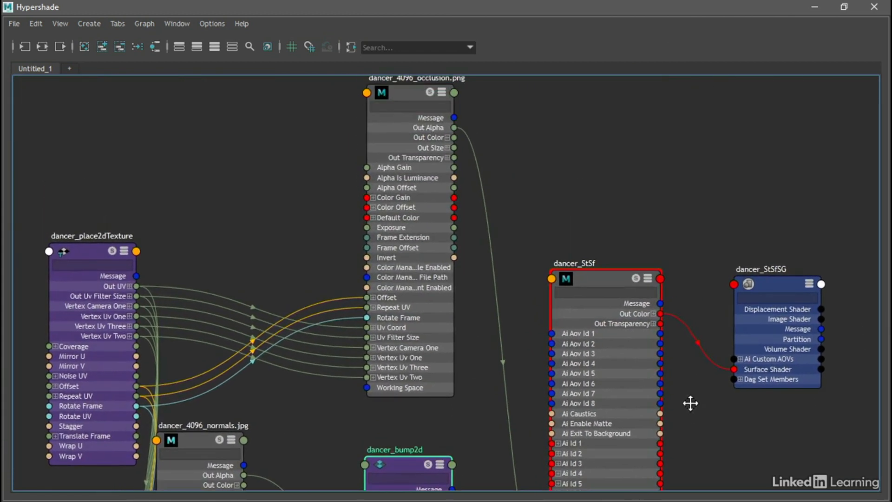
alt+middle_drag(664, 179, 645, 202)
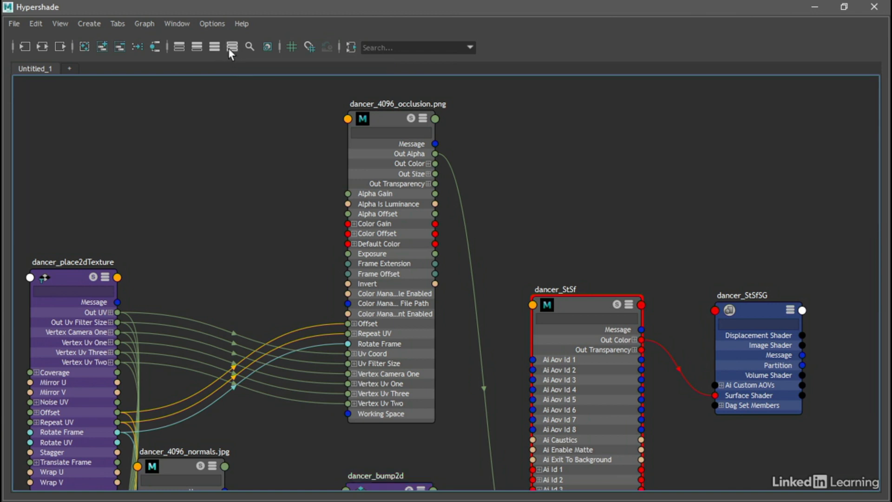
Switch the nodes to the custom attribute view and rearrange the graph, moving dancer_4096_normals.jpg clear of dancer_bump2d.
click(231, 47)
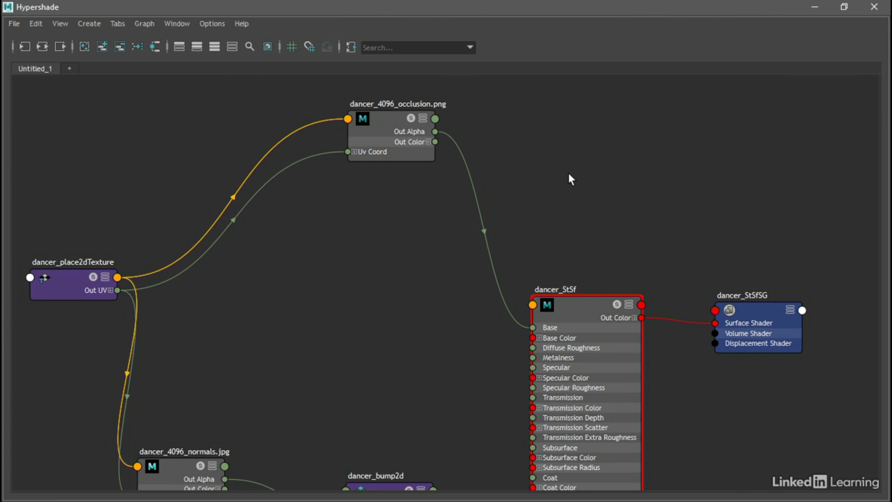
click(139, 47)
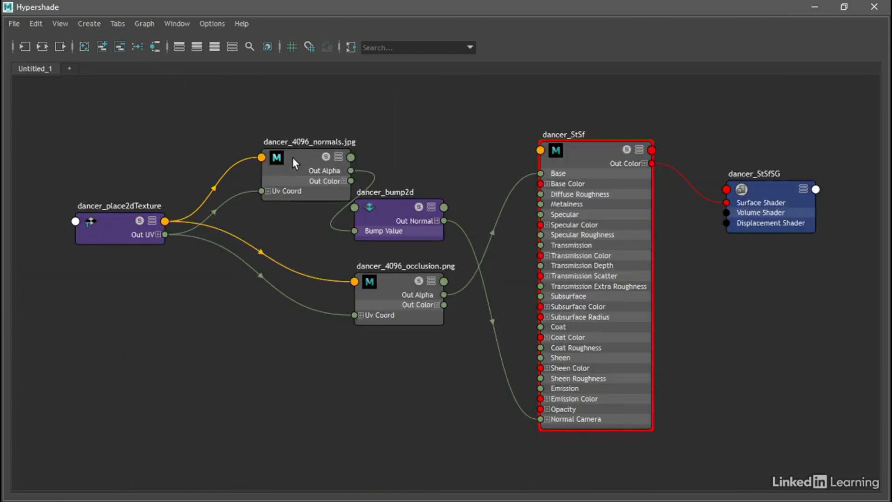
drag(293, 157, 235, 144)
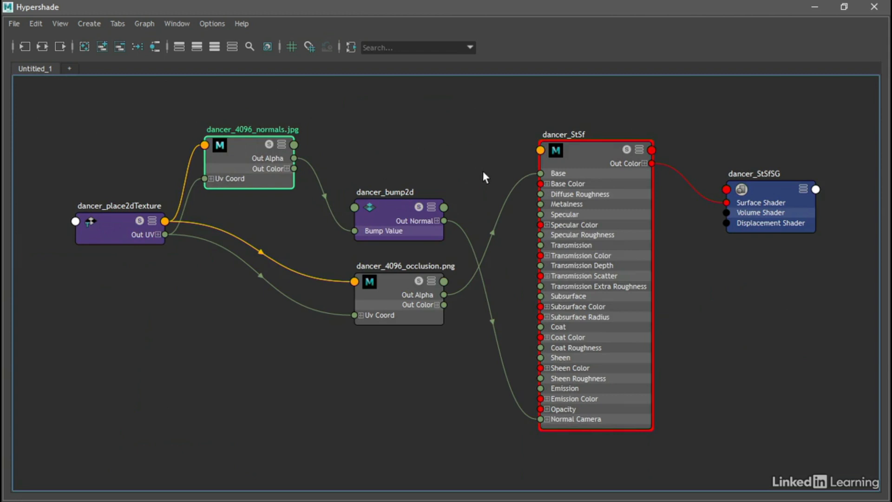
Collapse all nodes in the graph to hide their attributes.
click(394, 368)
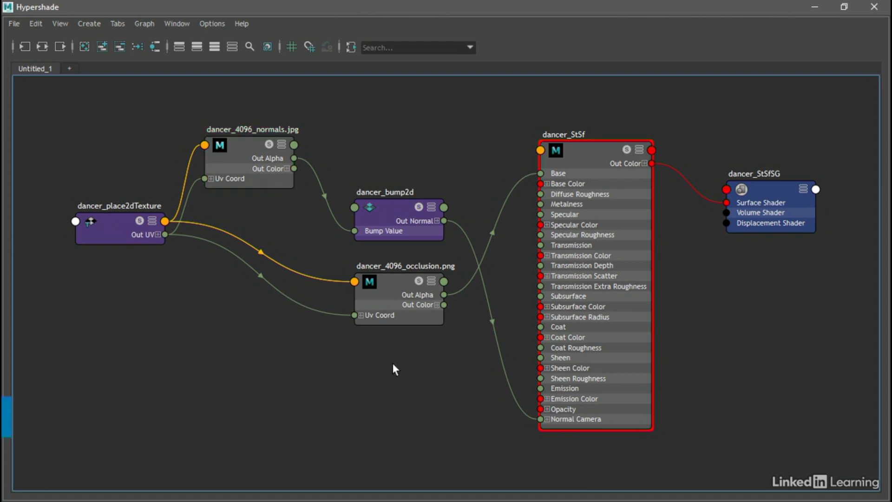
key(1)
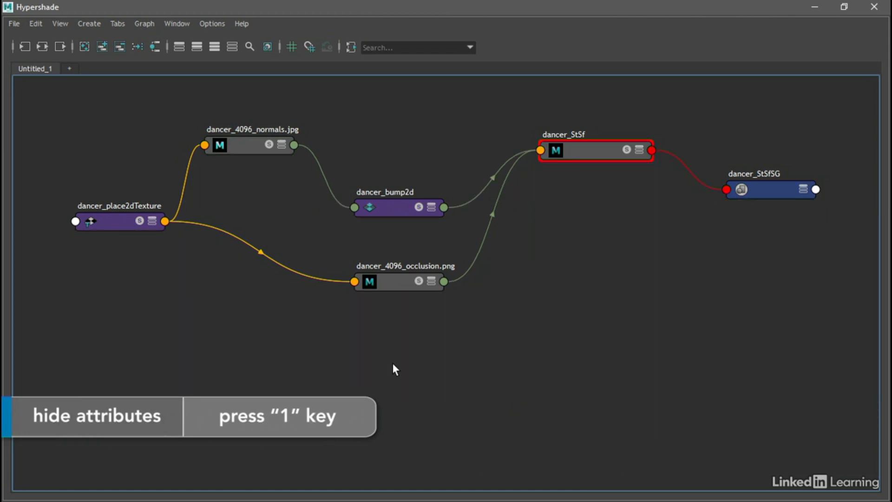
Switch the nodes through the connected and full attribute displays, ending in the custom attribute view.
key(2)
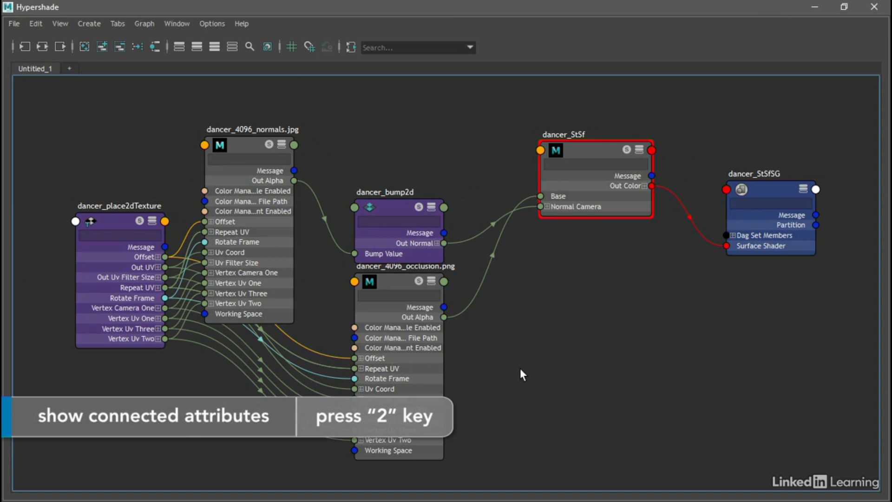
key(3)
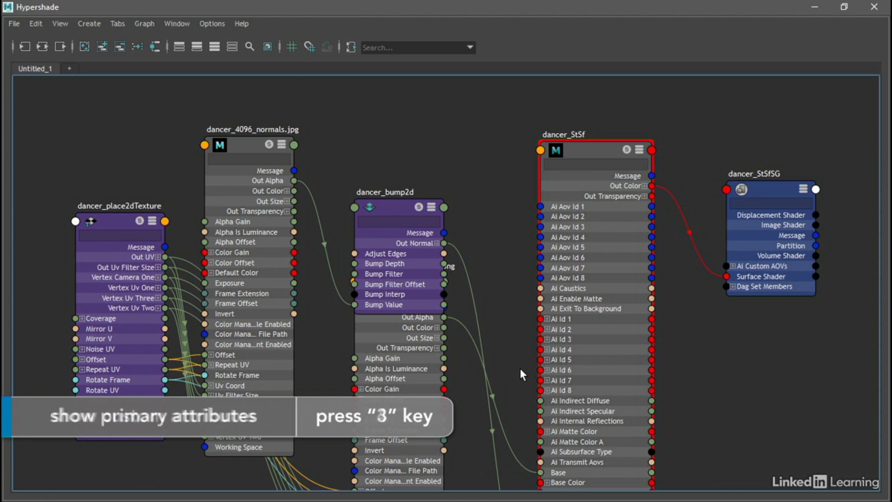
key(4)
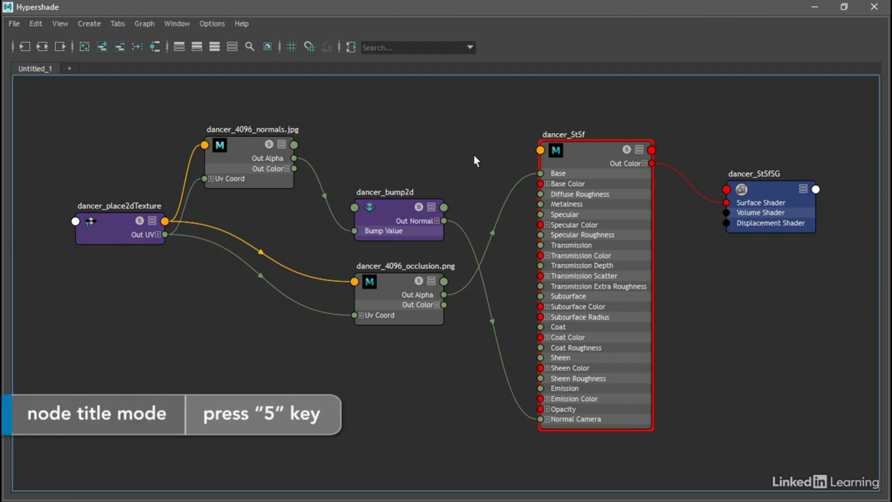
Cycle the node titles twice through node type, no title and node name, ending on node names.
key(5)
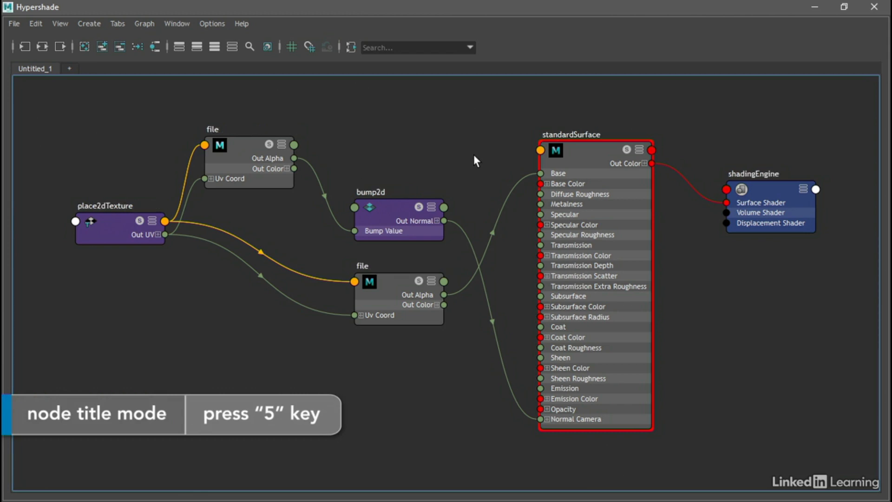
key(5)
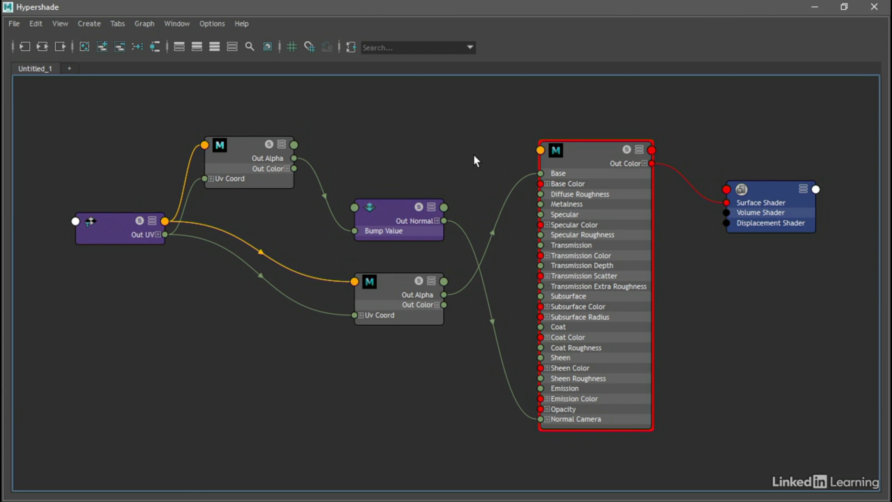
key(5)
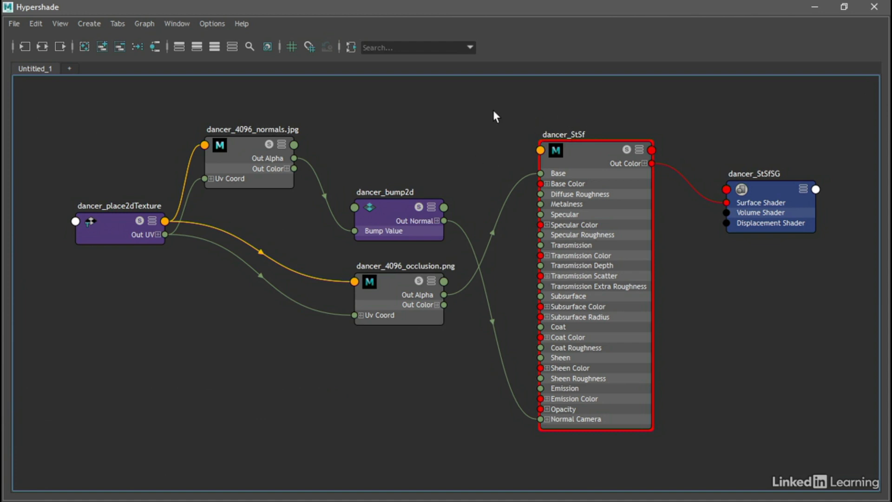
key(5)
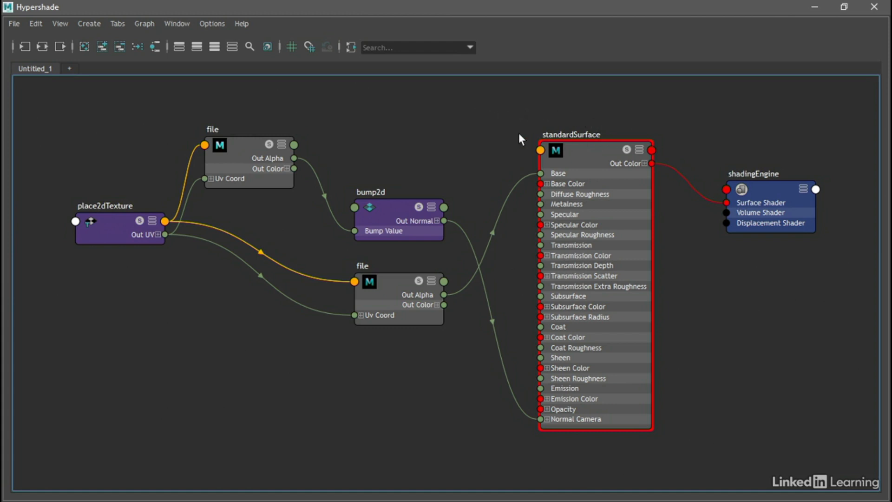
key(5)
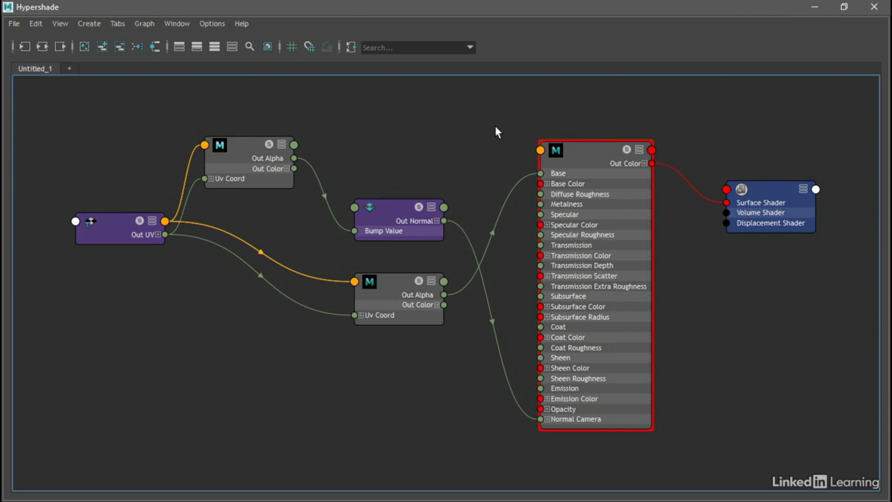
key(5)
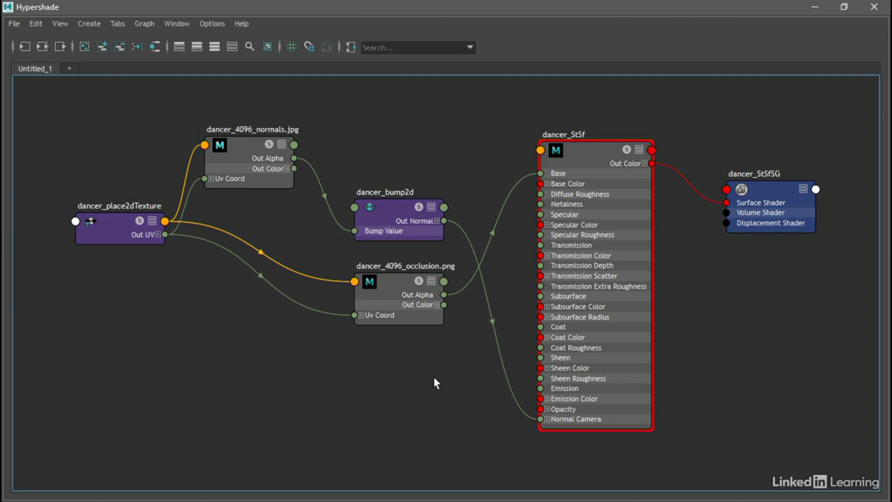
Open the Attribute Editor for the dancer_4096_occlusion.png node to review its file attributes, and close it.
click(370, 278)
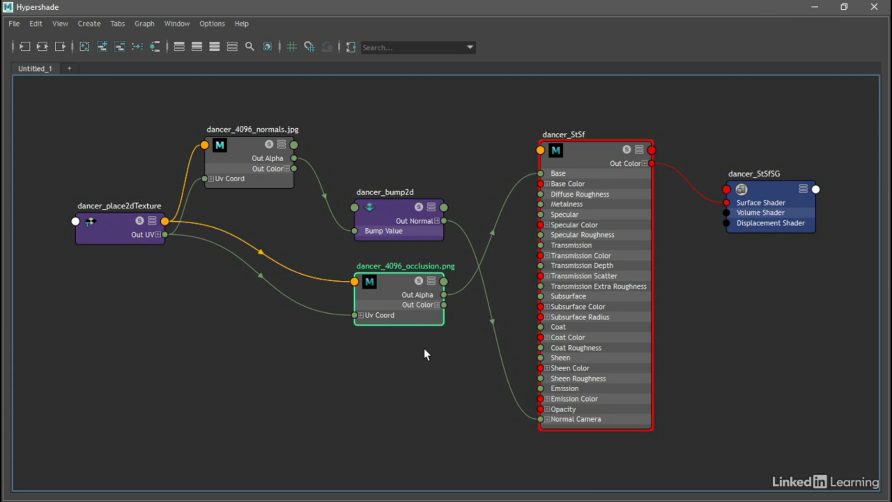
key(ctrl+a)
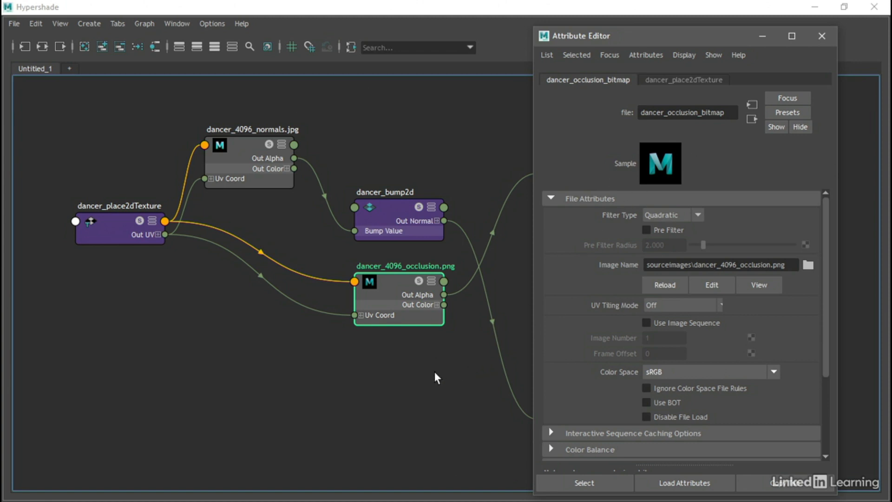
click(820, 41)
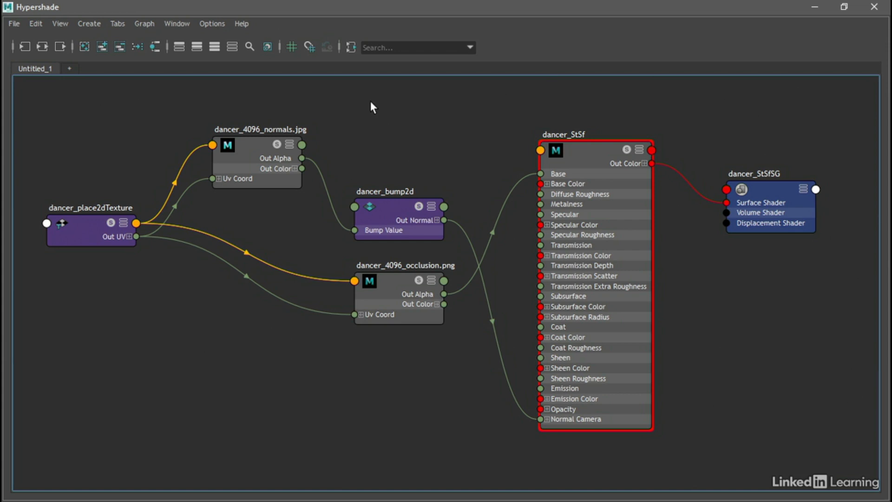
Filter the graph's nodes by "normal", and broaden the filter with wildcards to "*normal*".
click(375, 48)
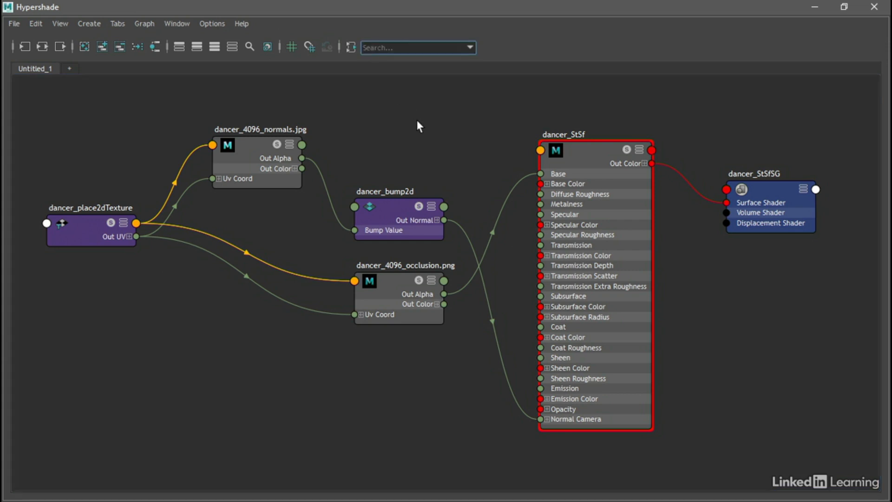
text(normal)
key(Return)
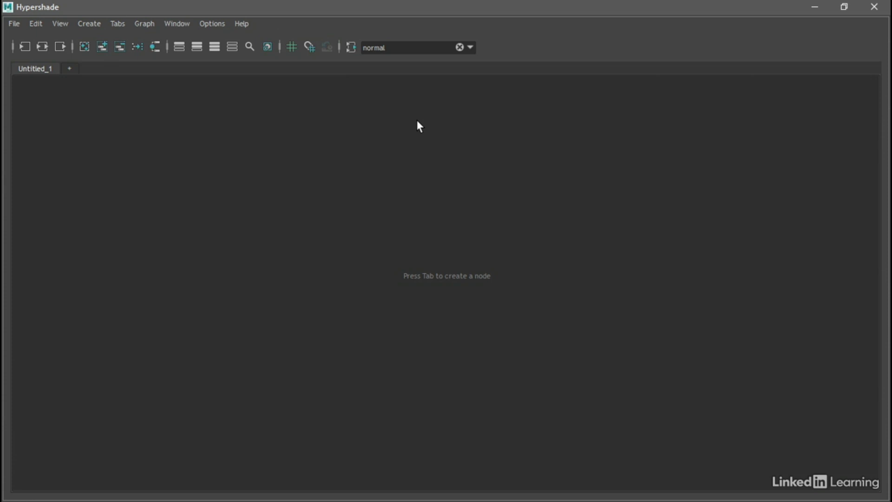
click(364, 48)
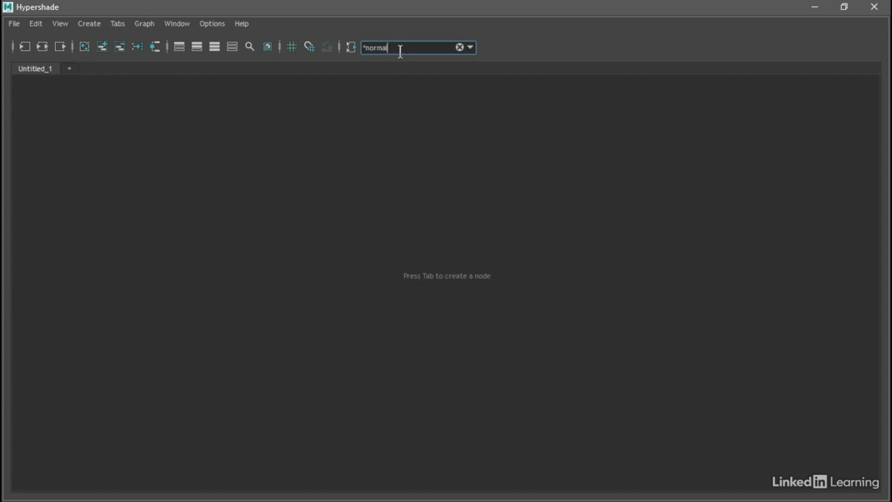
text(*)
key(Return)
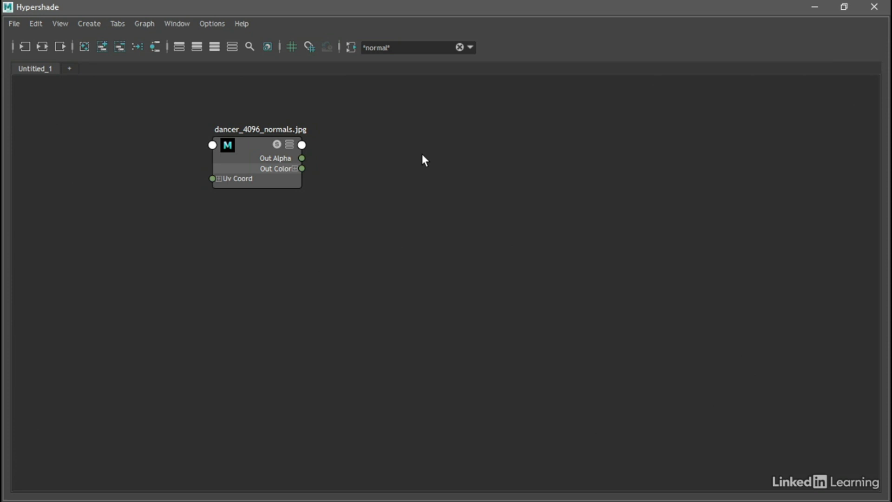
Filter the graph's nodes by "dancer" and by "dancer*", and clear the node filter.
double_click(379, 47)
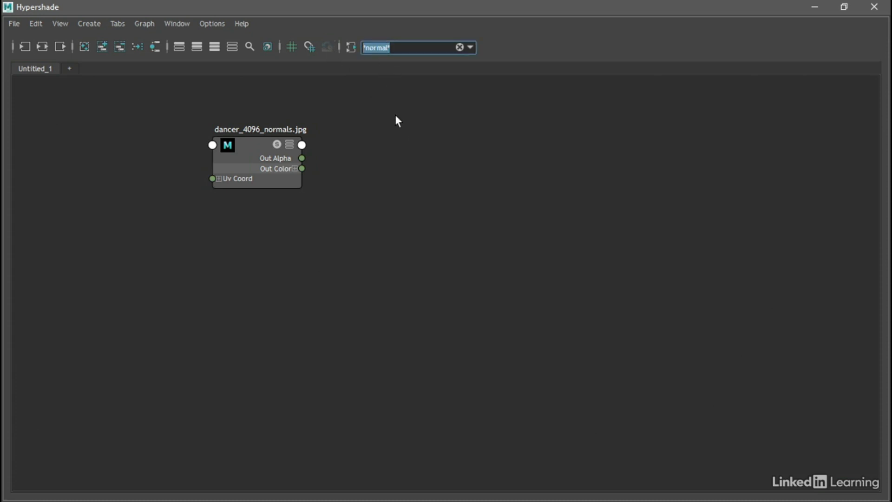
text(dancer)
key(Return)
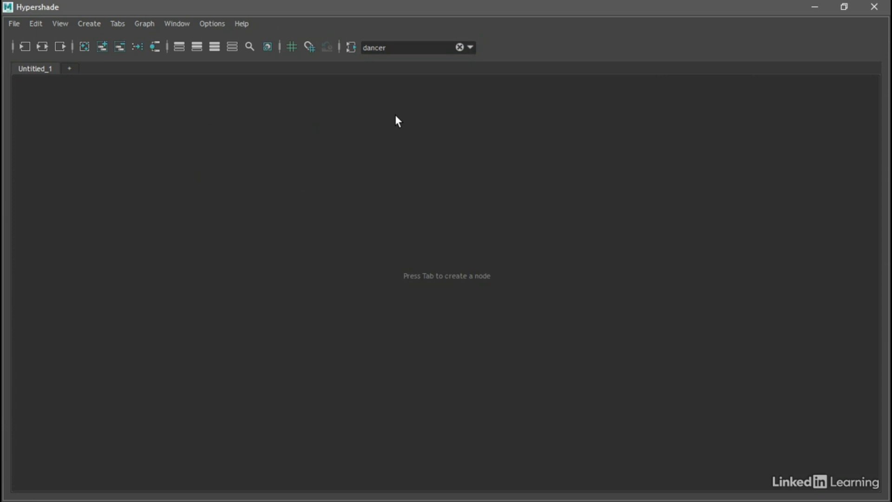
click(394, 47)
text(*)
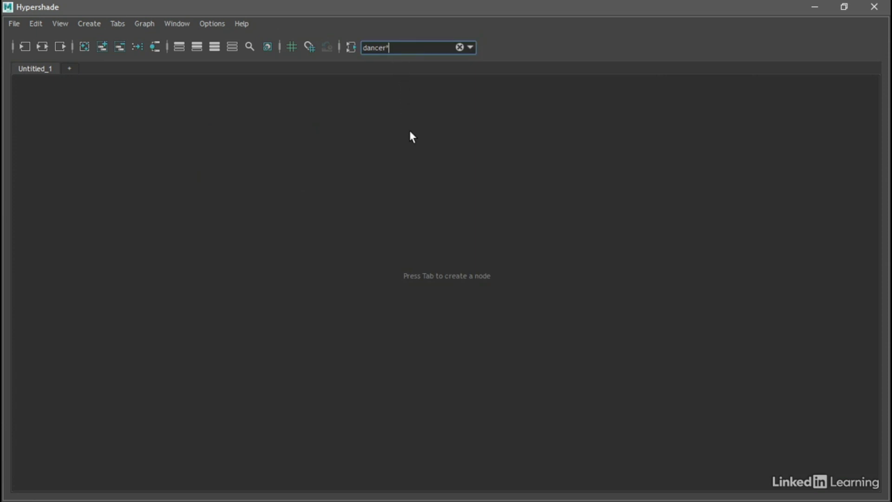
key(Return)
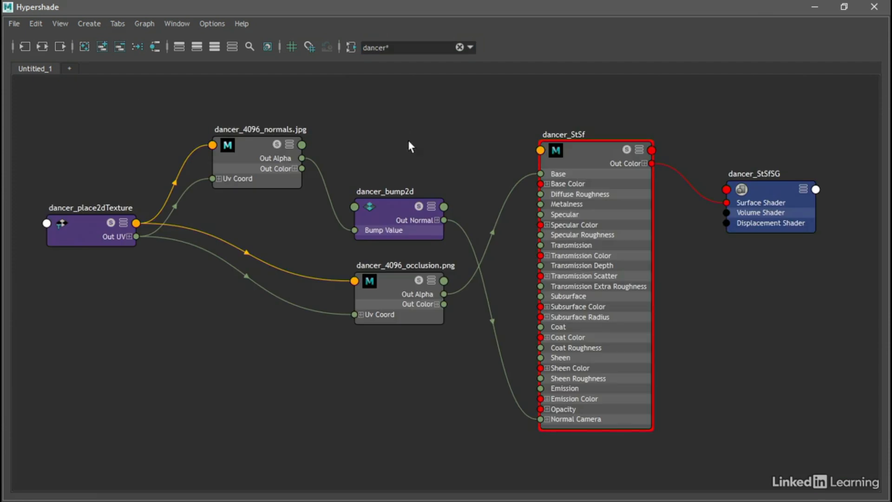
click(460, 47)
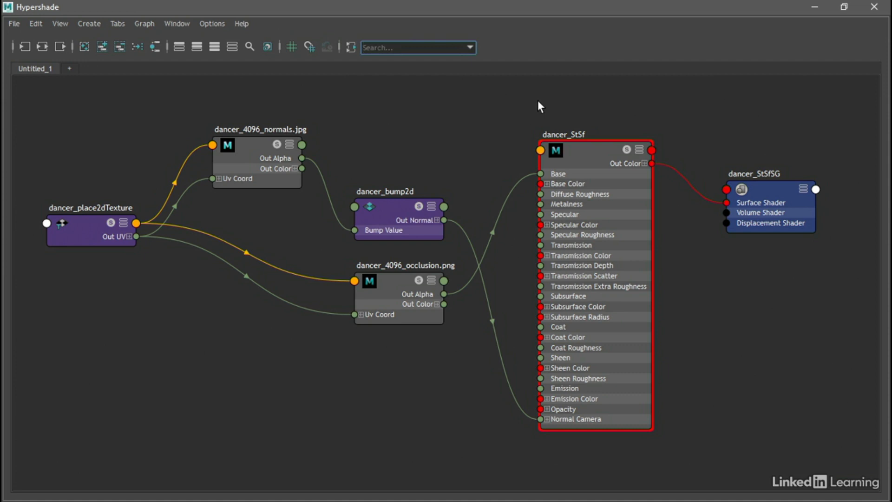
click(579, 105)
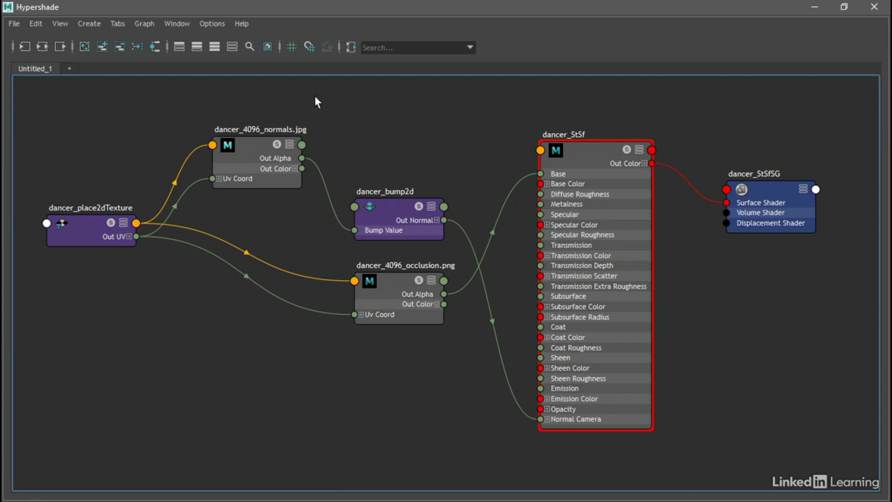
Show connected attributes, move dancer_4096_normals.jpg slightly higher, and briefly filter its attributes by "uv" before clearing the filter.
click(197, 47)
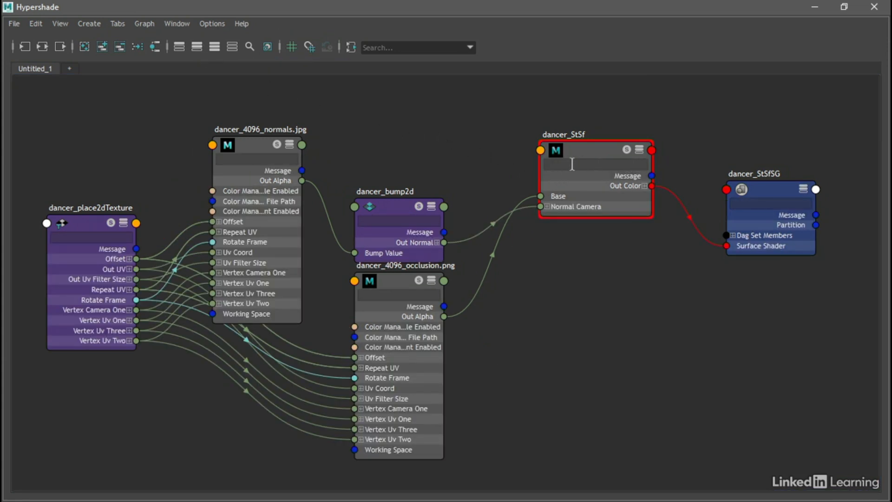
drag(246, 144, 257, 102)
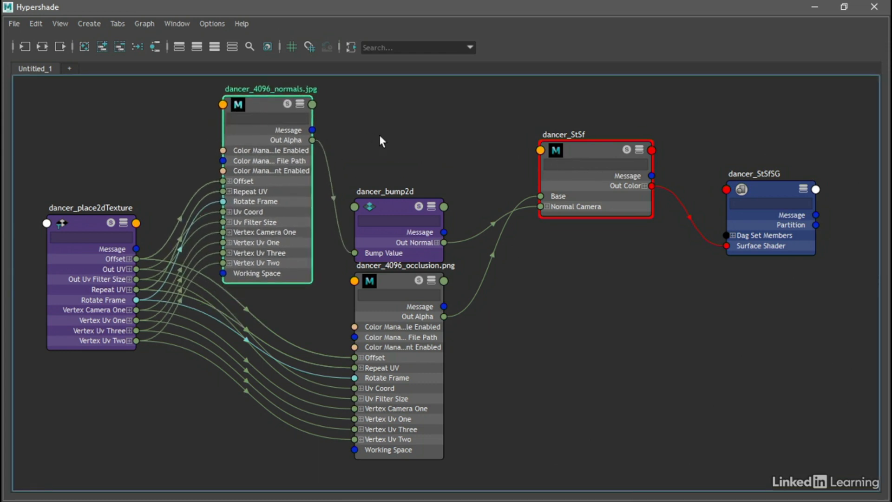
text(uv)
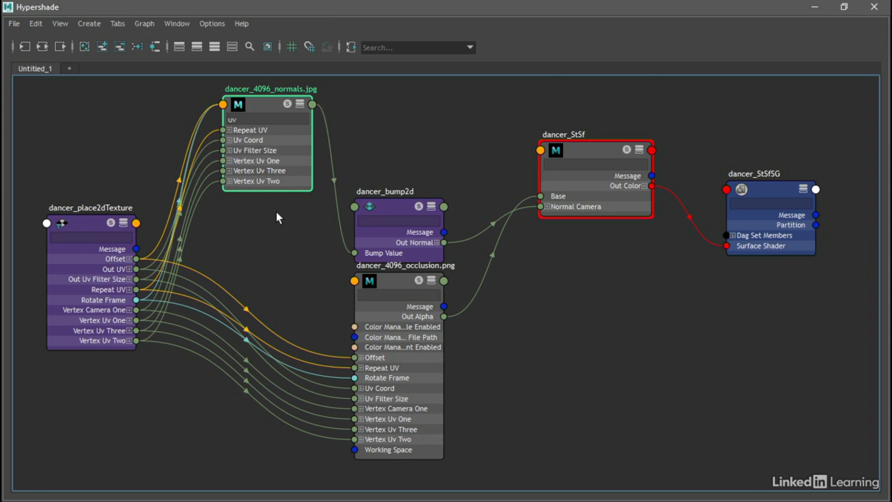
key(BackSpace)
key(BackSpace)
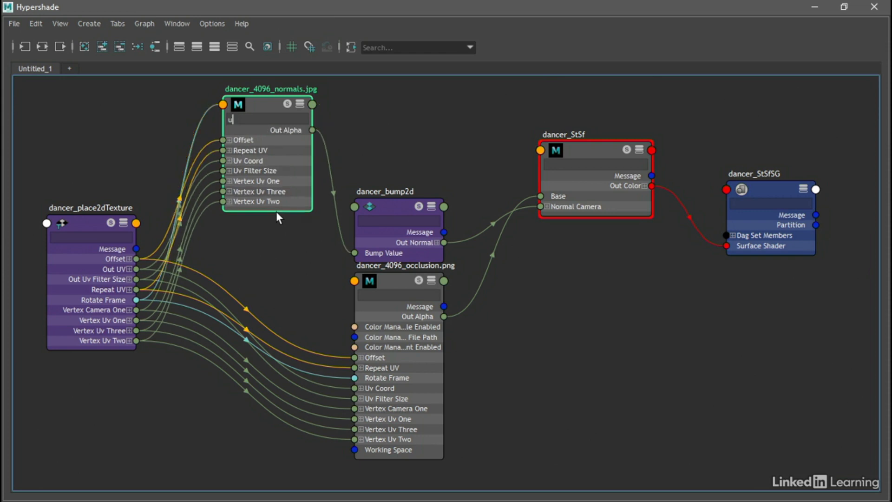
click(414, 142)
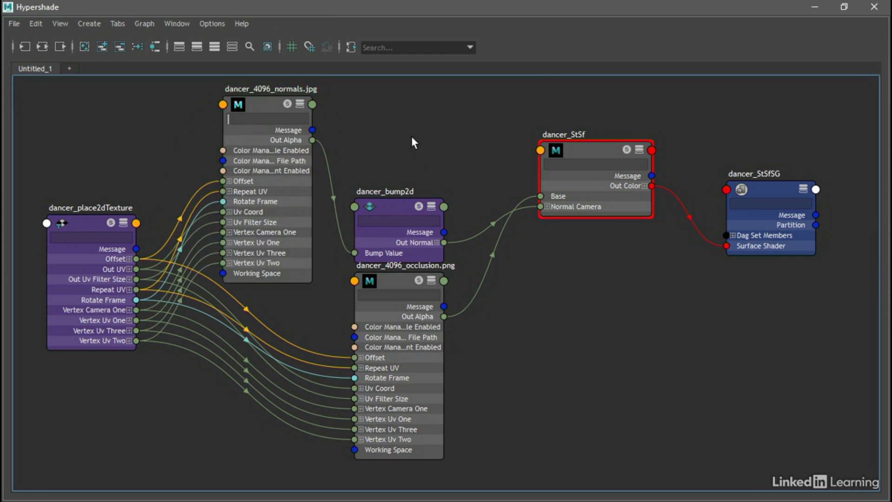
Show the full attribute list on all nodes, filter the dancer_StSf attributes by "base", and clear that filter.
click(216, 48)
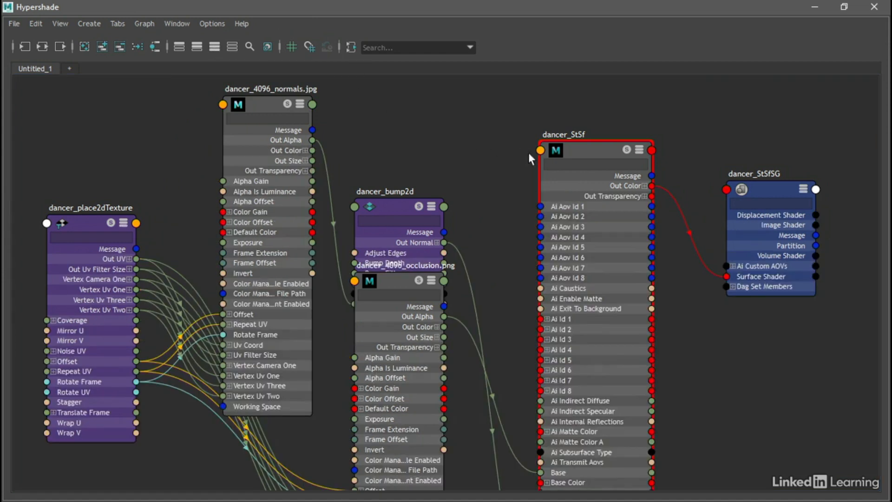
click(573, 164)
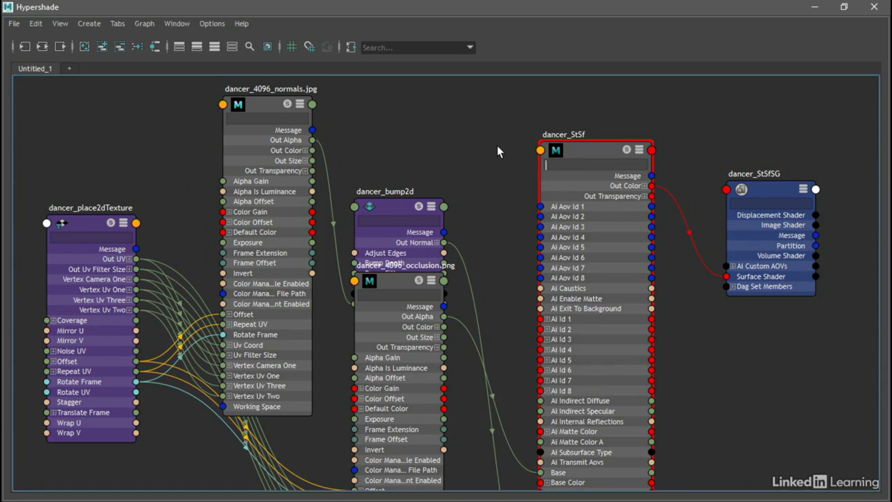
text(base)
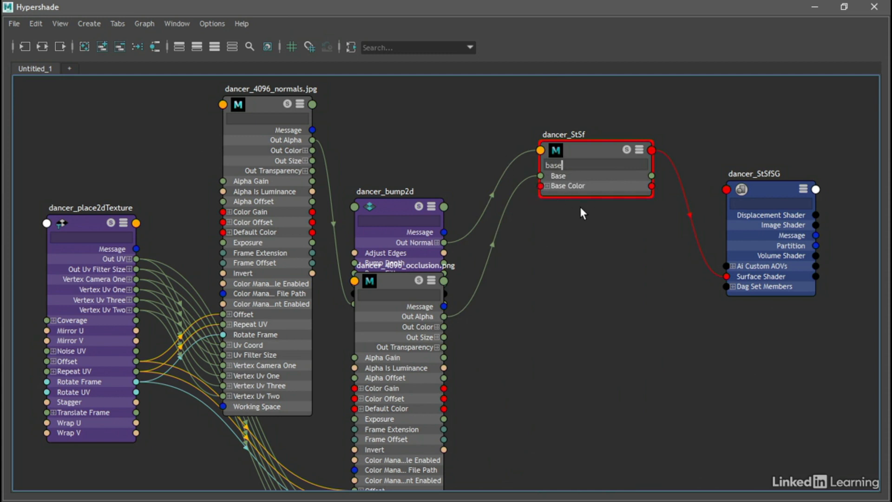
key(shift+Home)
key(BackSpace)
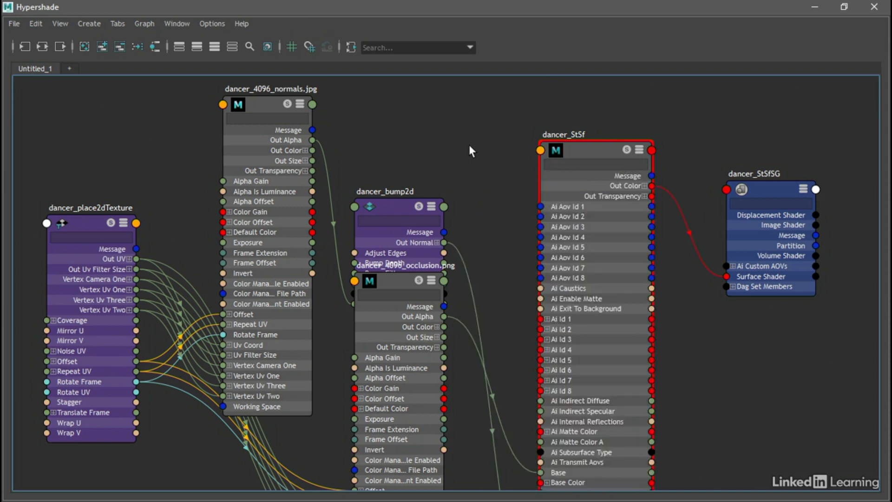
Return to the custom attribute view, show the attribute filter fields on the nodes, and filter dancer_StSf by "base".
click(231, 47)
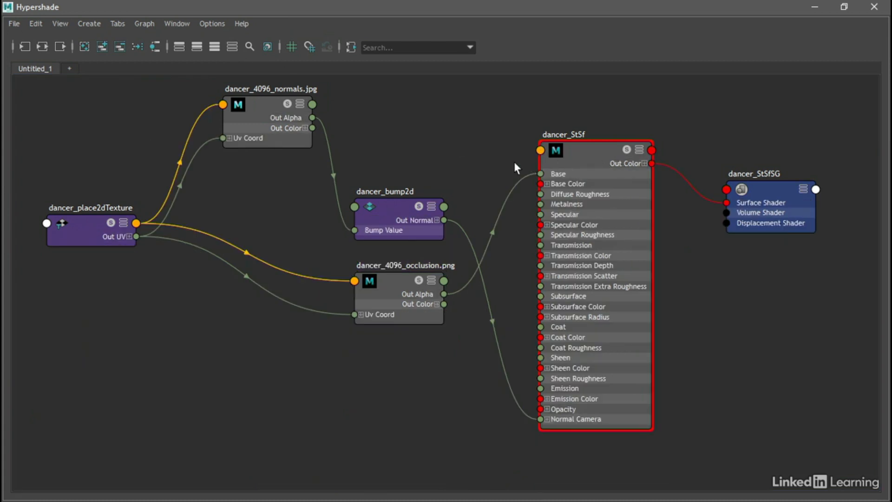
click(248, 46)
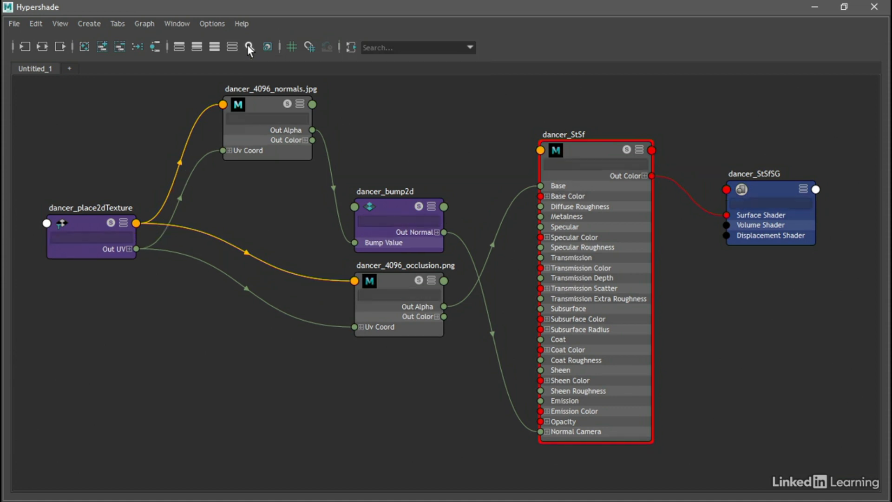
click(557, 163)
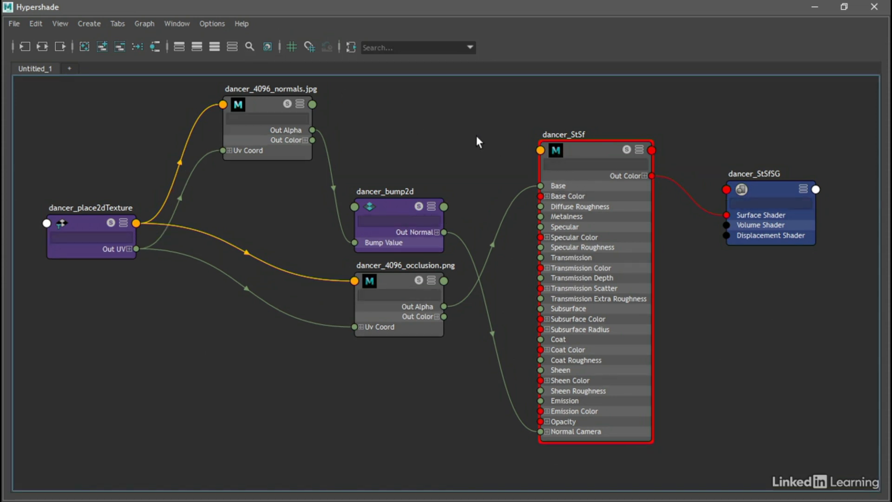
text(base)
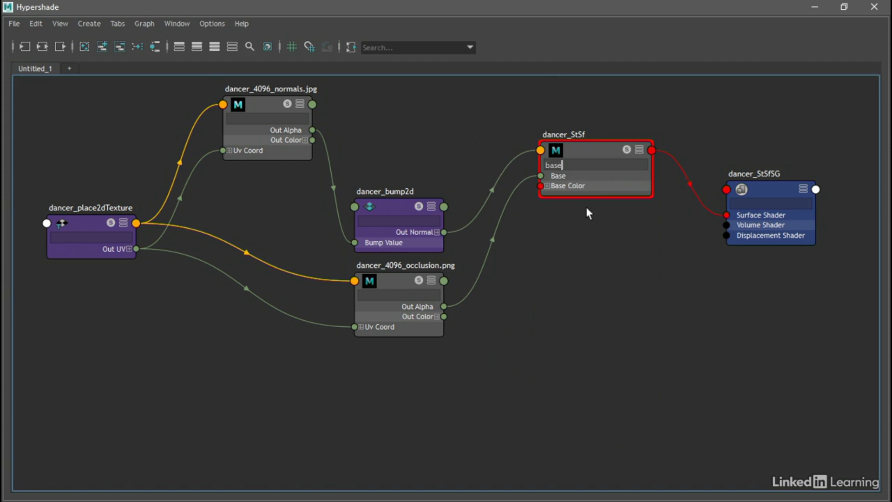
Clear the "base" attribute filter on dancer_StSf and toggle off the attribute filter fields on the nodes.
key(BackSpace)
key(BackSpace)
key(BackSpace)
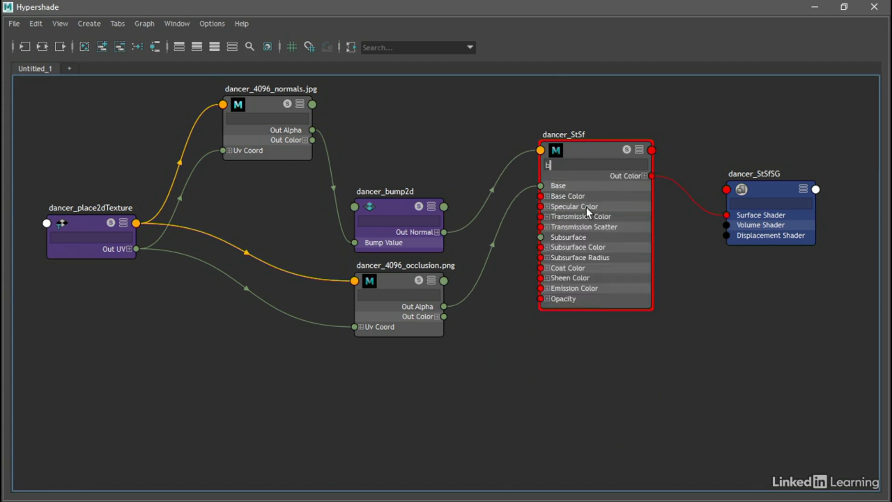
key(BackSpace)
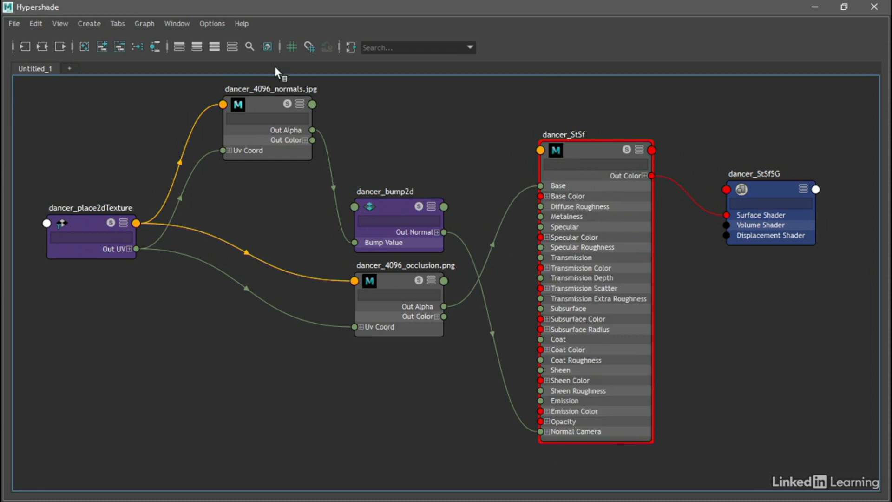
click(246, 46)
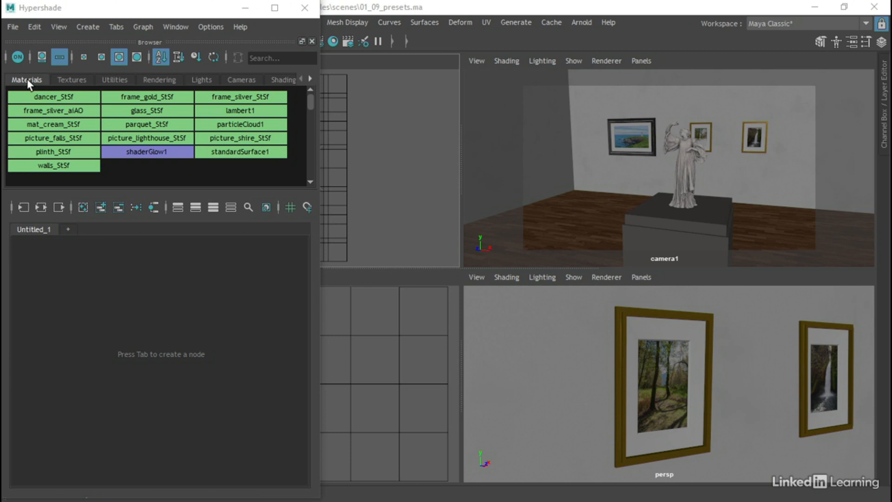
Check the graph's Additive Graphing Mode option, and graph the input and output connections of the frame_gold_StSf material.
right_click(156, 263)
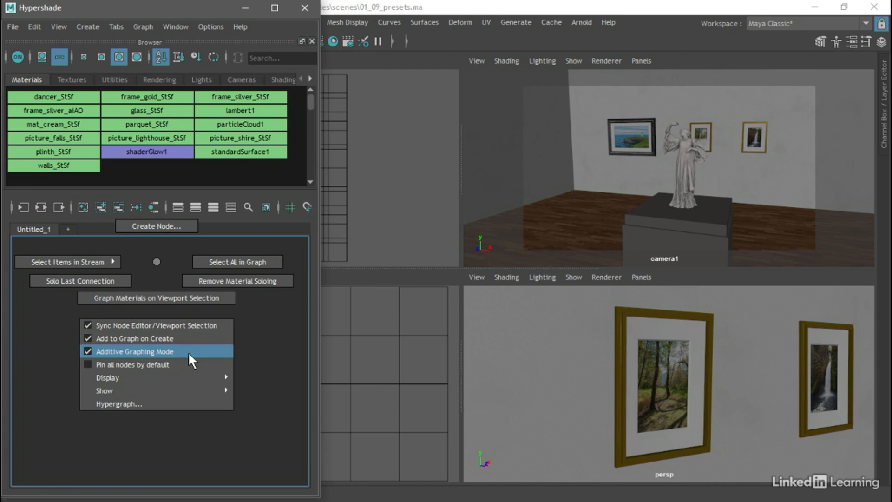
click(282, 350)
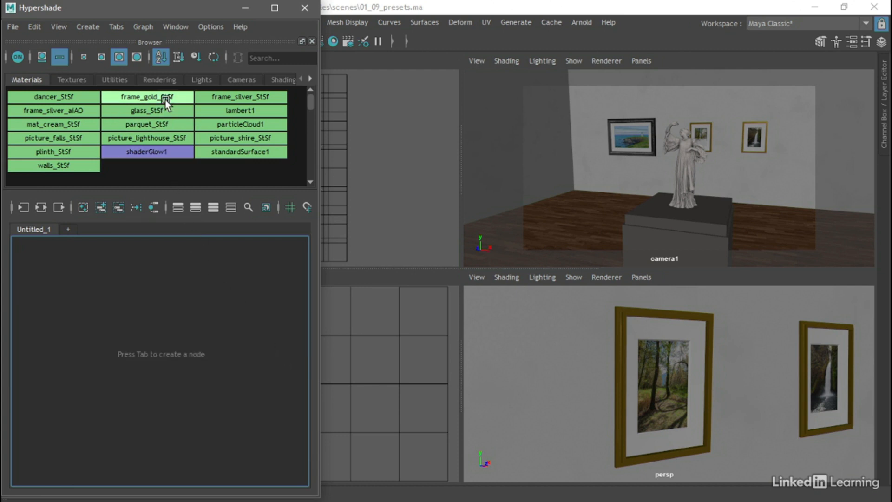
click(180, 98)
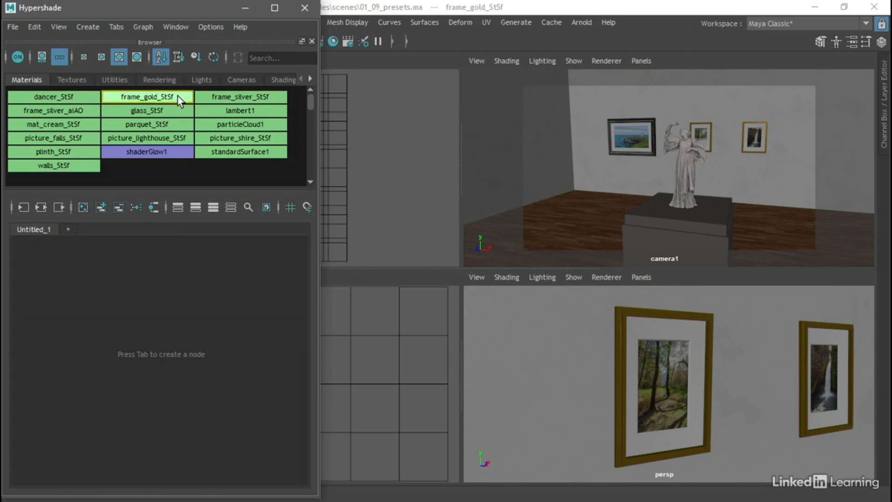
click(41, 208)
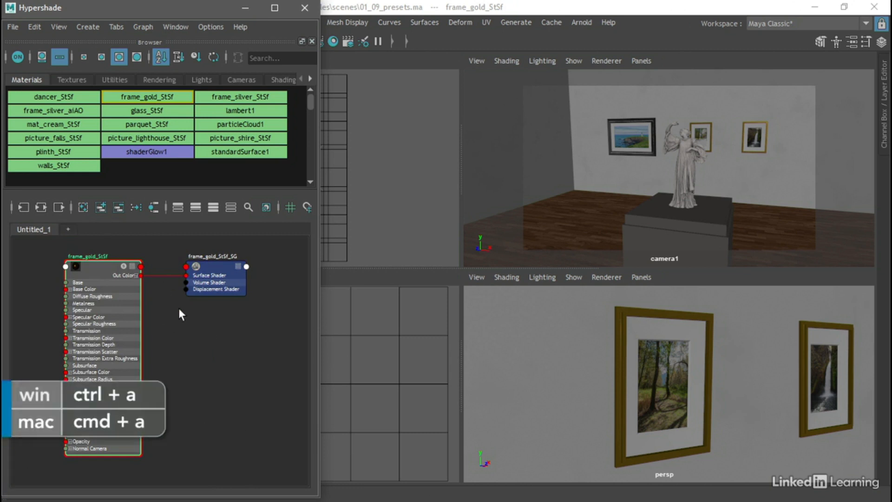
Open the frame_gold_StSf attributes and look through its Standard Surface presets, such as Car_Paint, Milk and Plastic, without applying any.
key(ctrl+a)
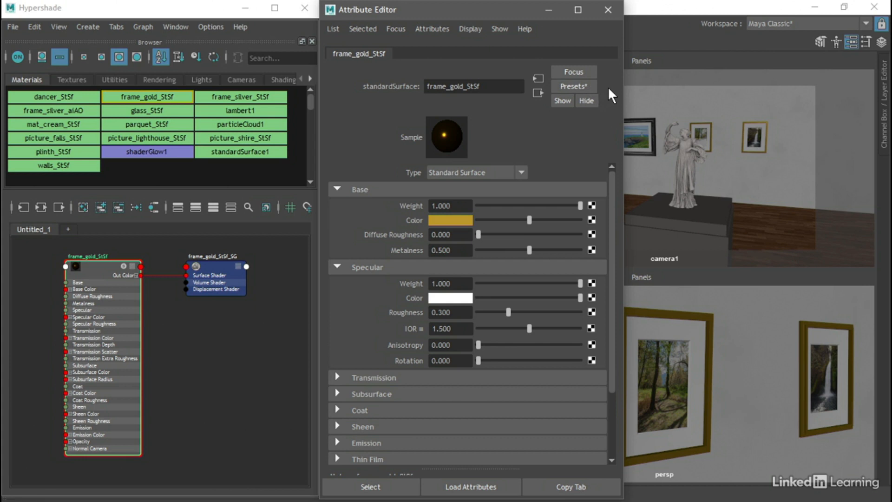
click(583, 87)
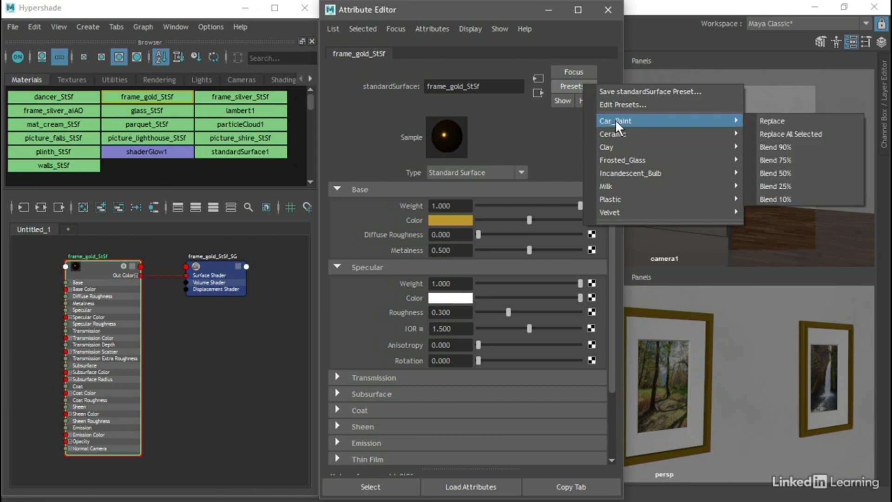
mouse_move(623, 161)
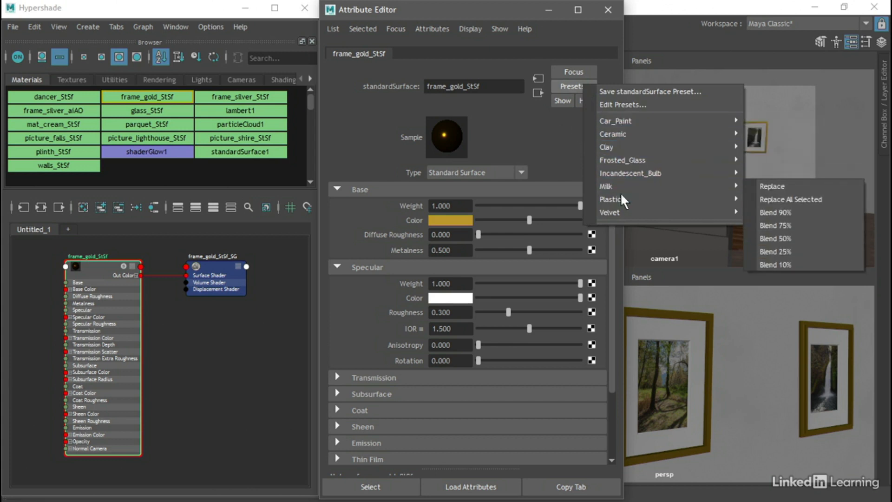
mouse_move(623, 210)
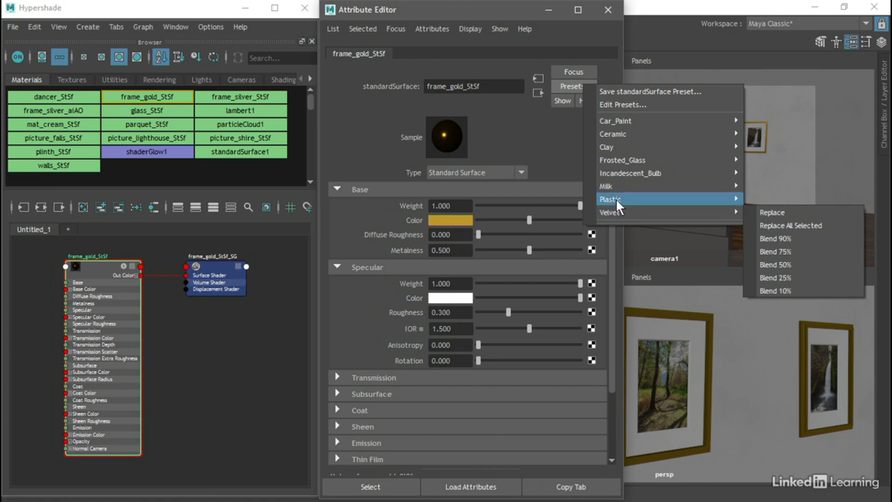
click(545, 138)
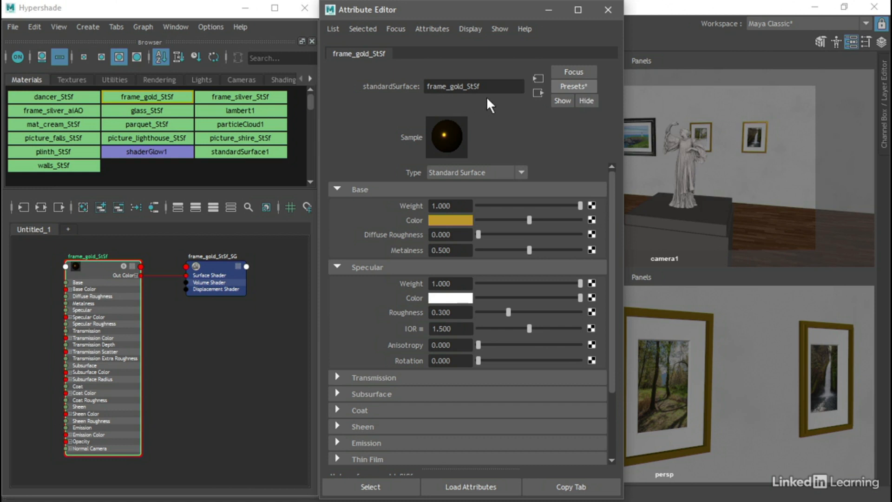
Save the current frame_gold_StSf attributes as a standardSurface preset named frame_gold.
click(586, 86)
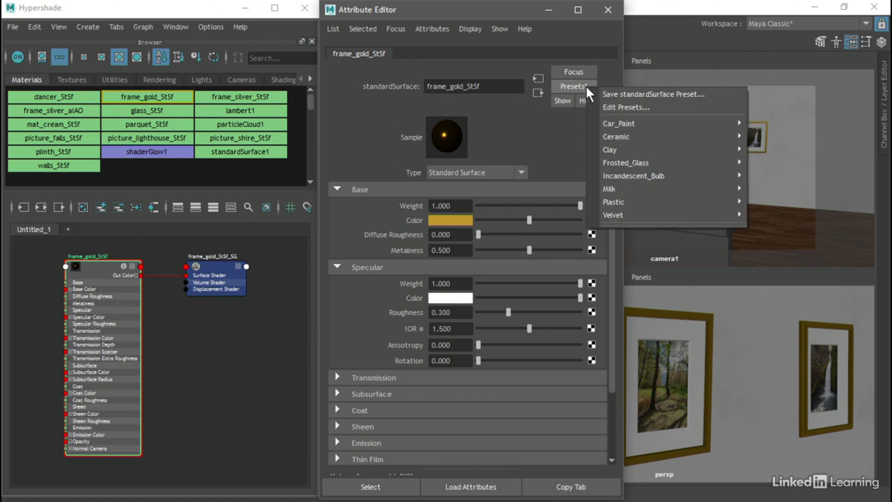
click(709, 94)
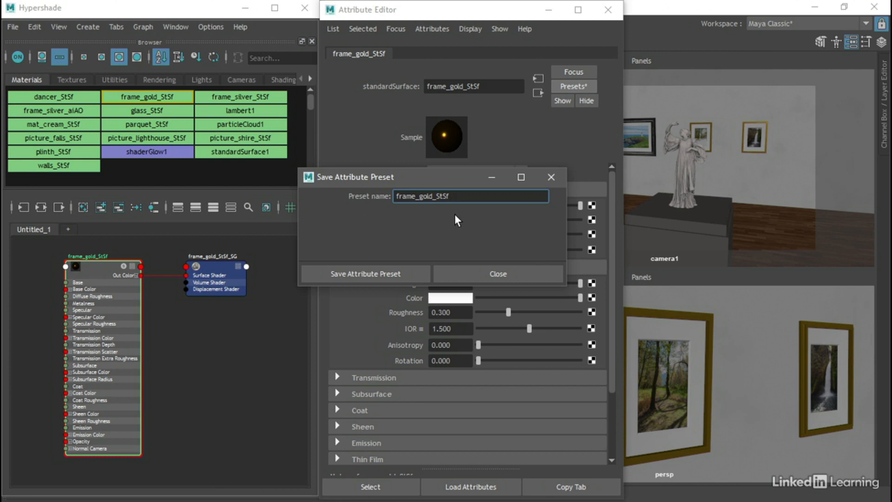
drag(433, 196, 454, 196)
key(BackSpace)
click(400, 274)
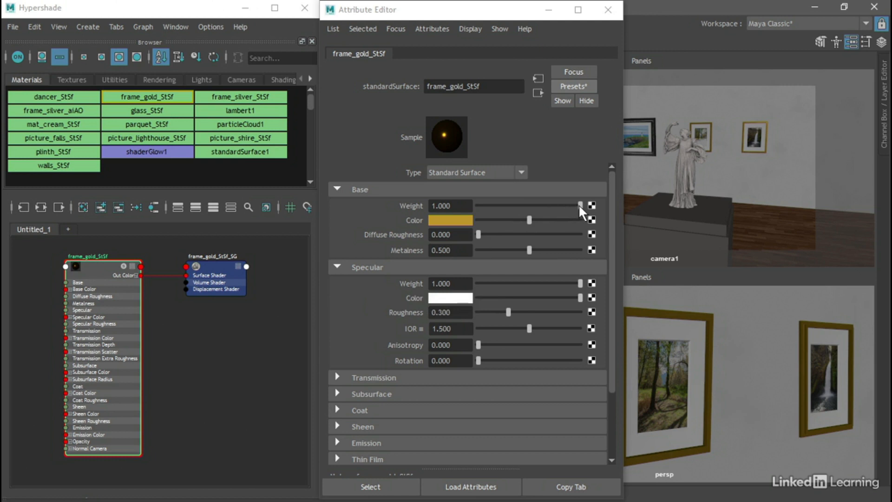
Set the frame_gold_StSf base weight to 0 and base color to black, and replace its attributes with the frame_gold preset.
drag(581, 206, 478, 210)
drag(530, 221, 434, 222)
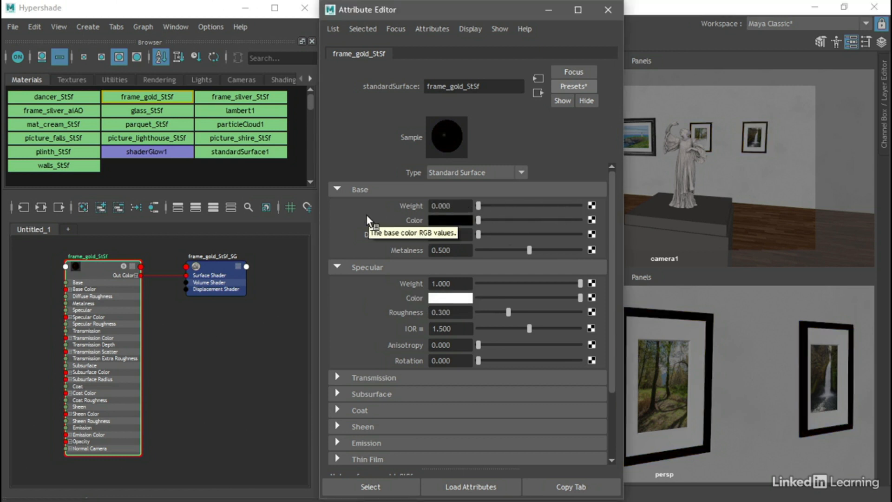
click(589, 85)
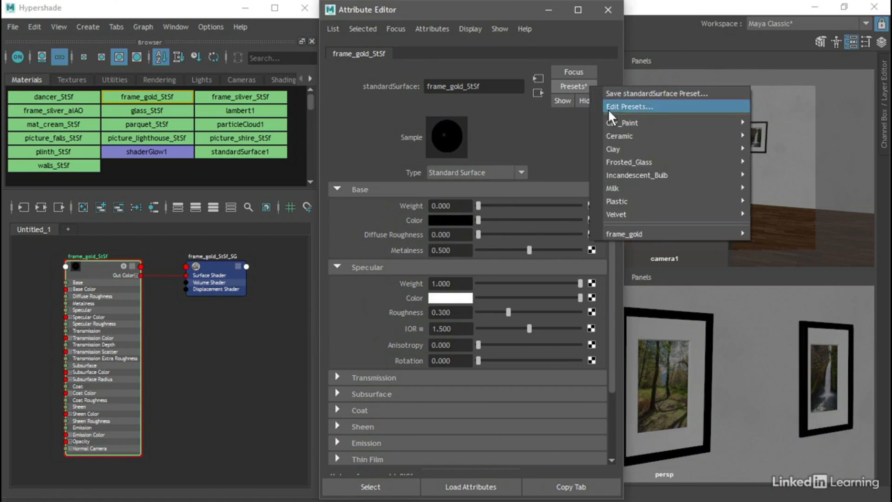
mouse_move(666, 234)
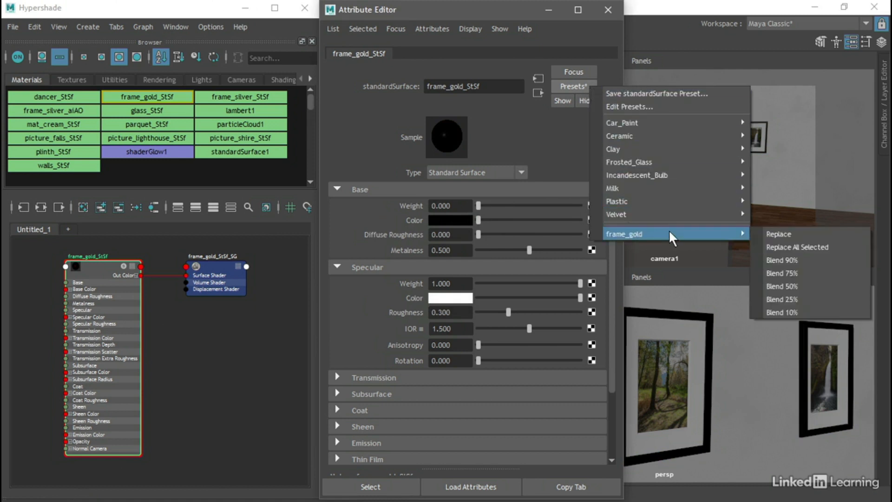
click(814, 235)
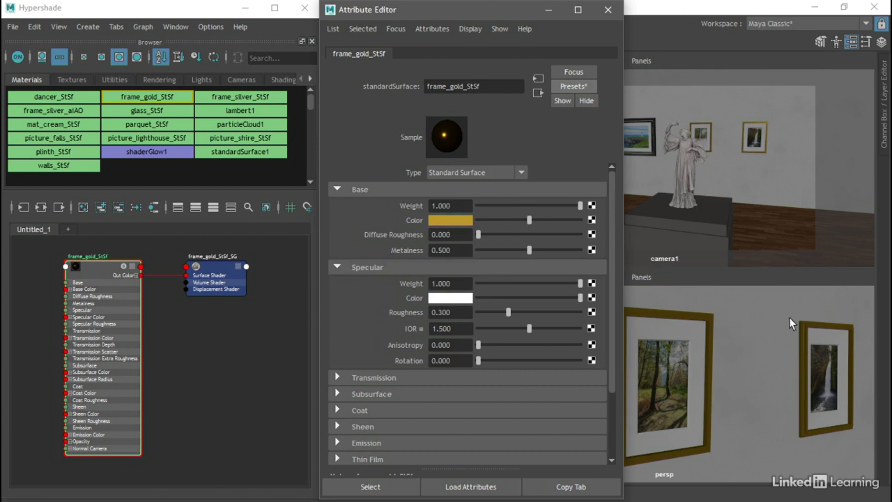
Assign a new Standard Surface material to the waterfall picture's frame, picture_falls_frame.
click(800, 326)
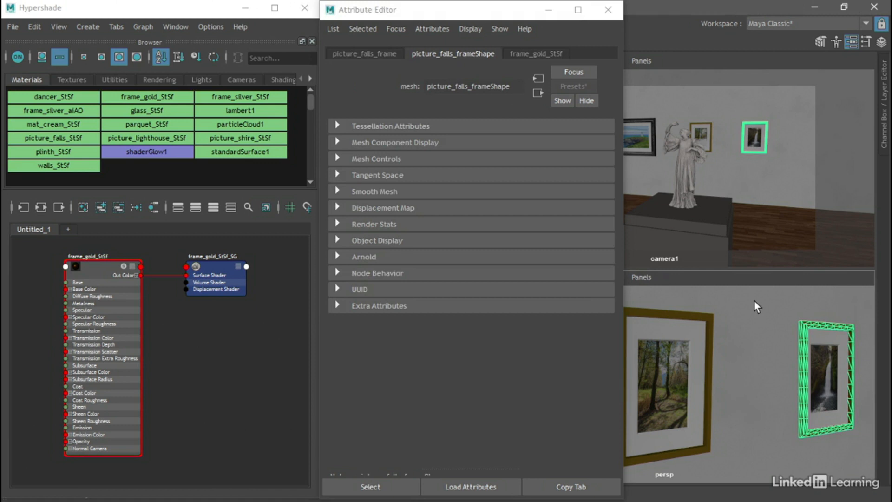
right_click(744, 305)
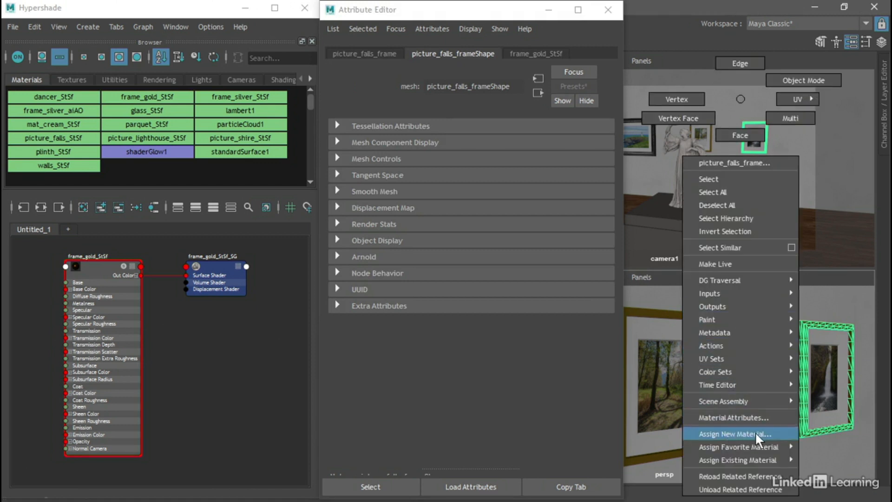
click(770, 435)
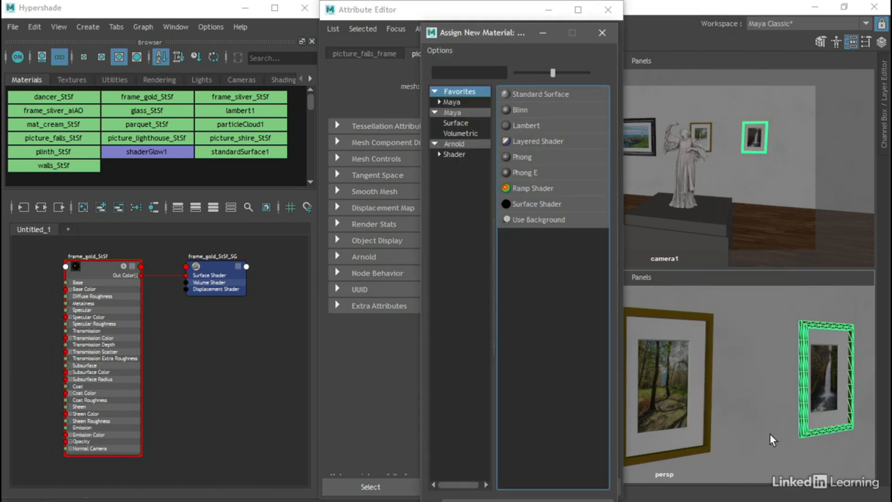
drag(487, 33, 516, 31)
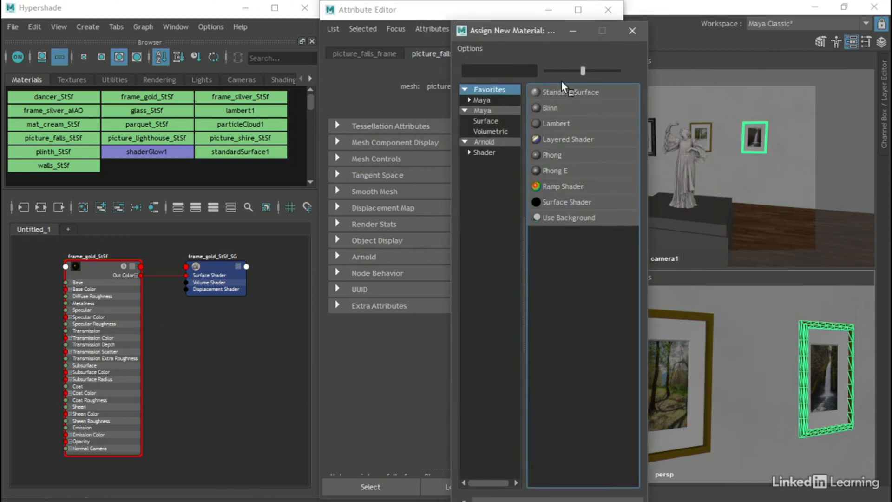
click(578, 92)
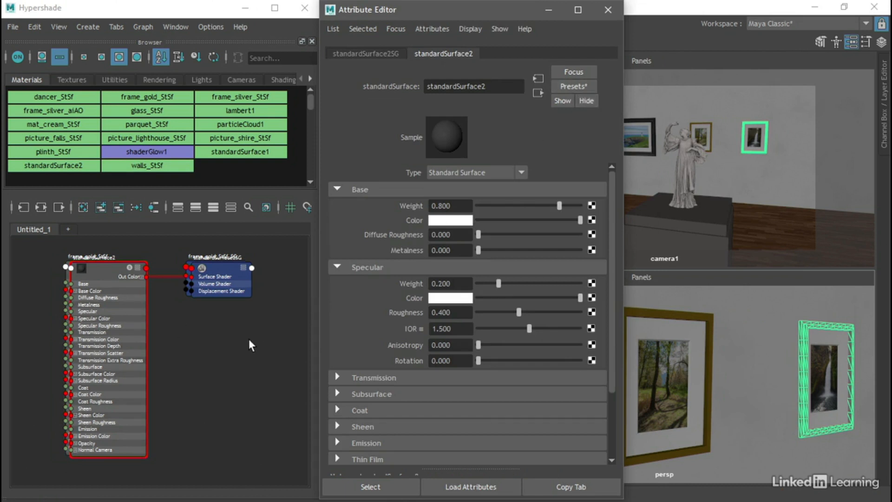
Collapse the graph nodes to hide their attributes with enlarged swatches, and rearrange the two overlapping material networks.
click(165, 247)
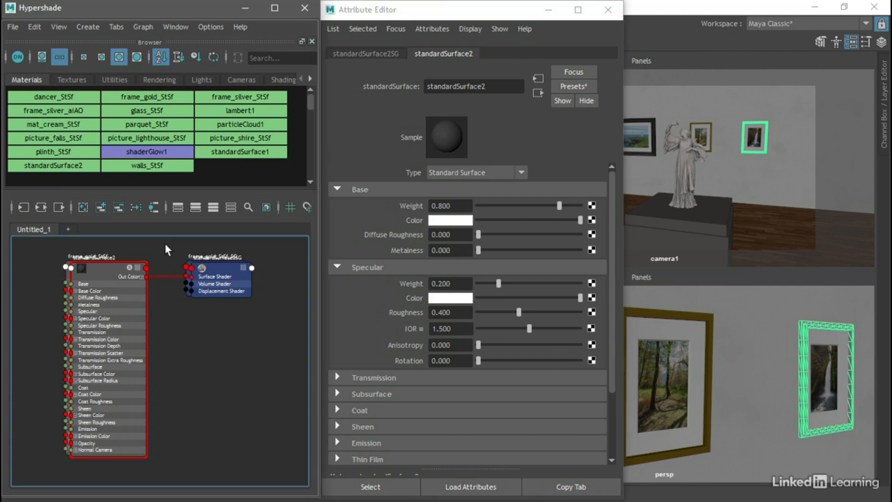
click(178, 208)
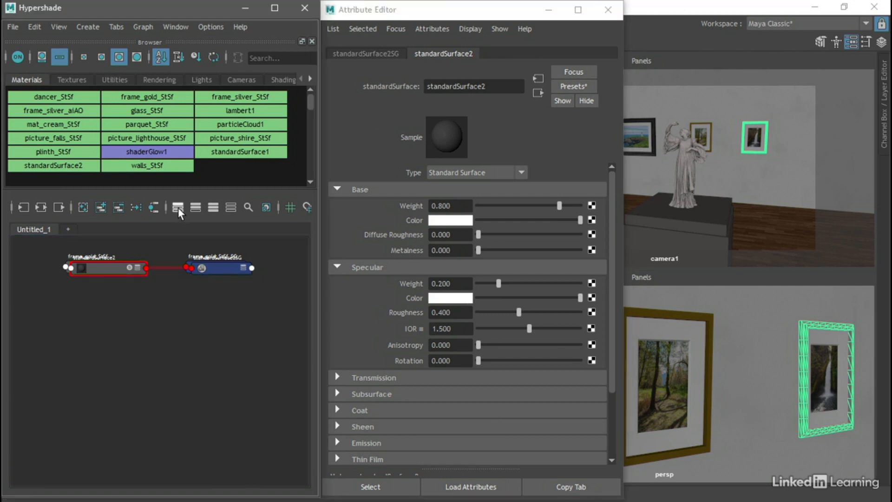
click(270, 208)
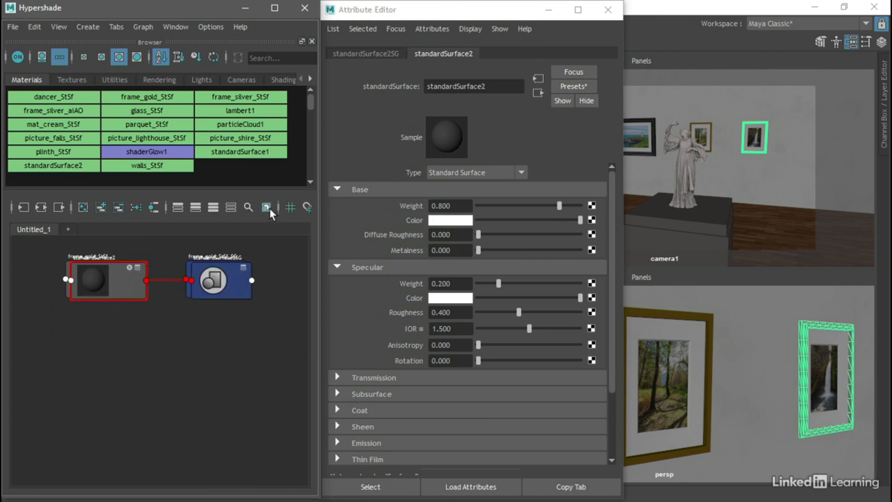
click(137, 207)
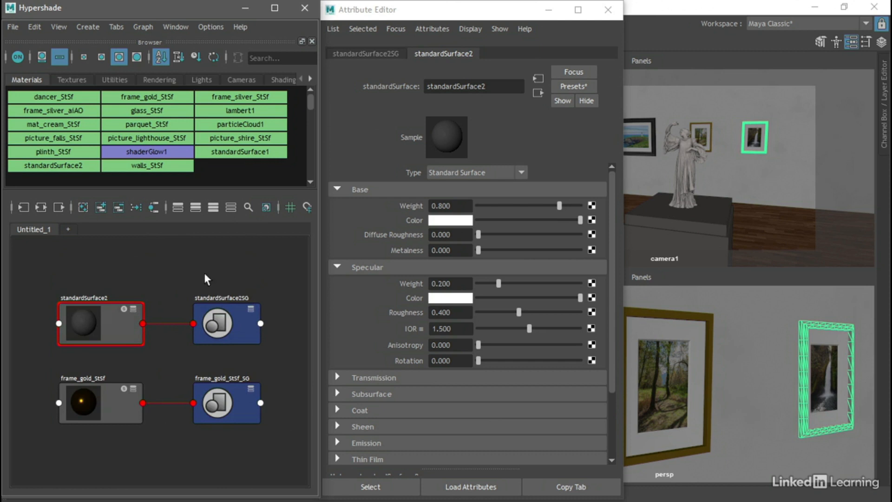
View the frame_gold_StSf attributes, and open the presets available for standardSurface2.
click(110, 399)
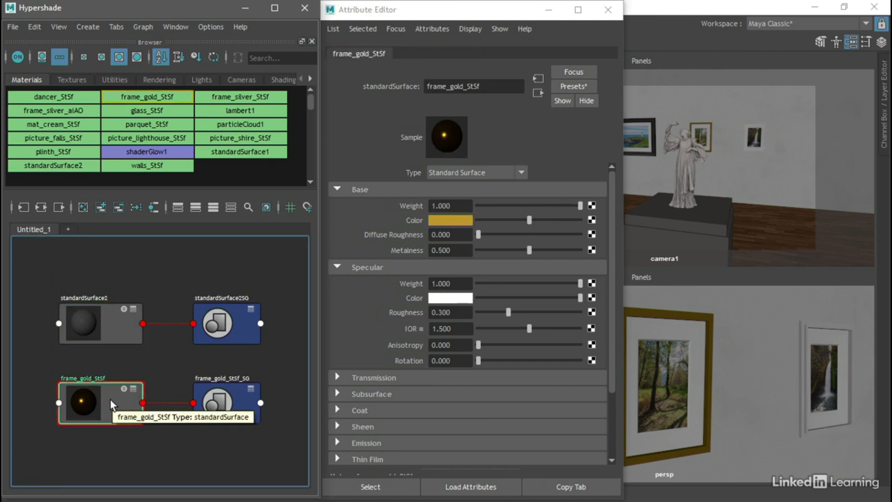
click(109, 321)
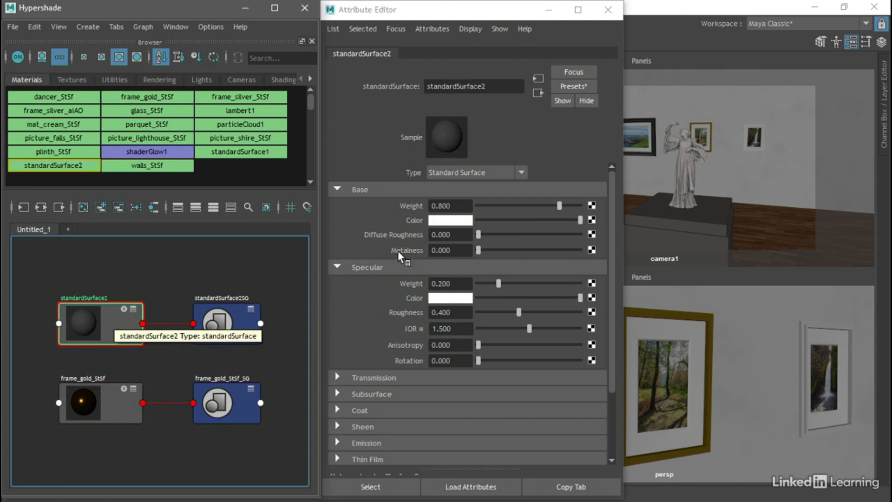
click(579, 88)
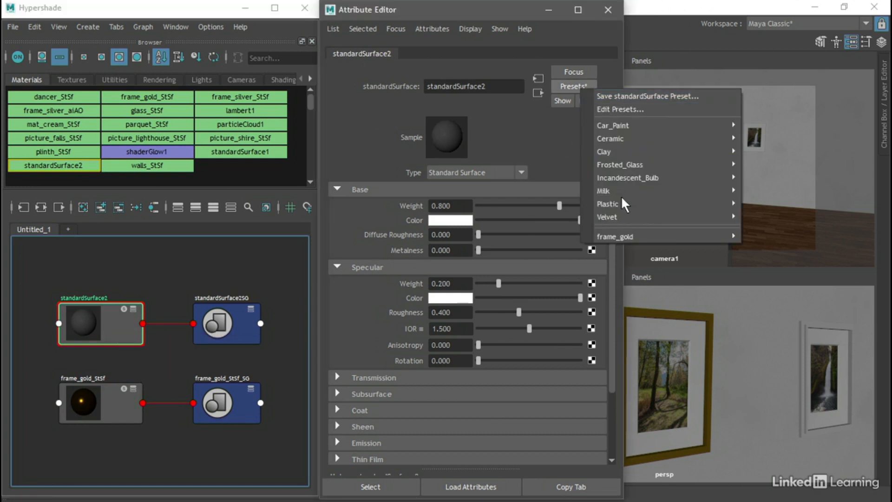
Replace the standardSurface2 material's attributes with the frame_gold preset and rename the material frame_copper_StSf.
mouse_move(634, 235)
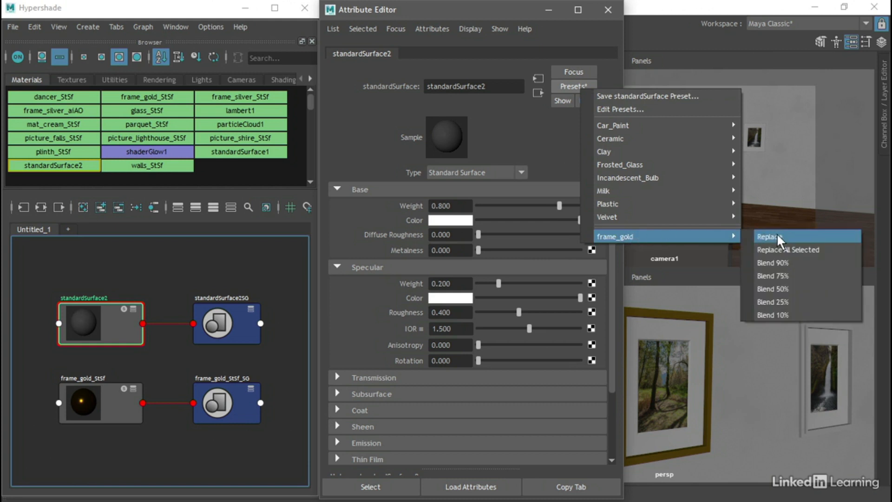
click(805, 233)
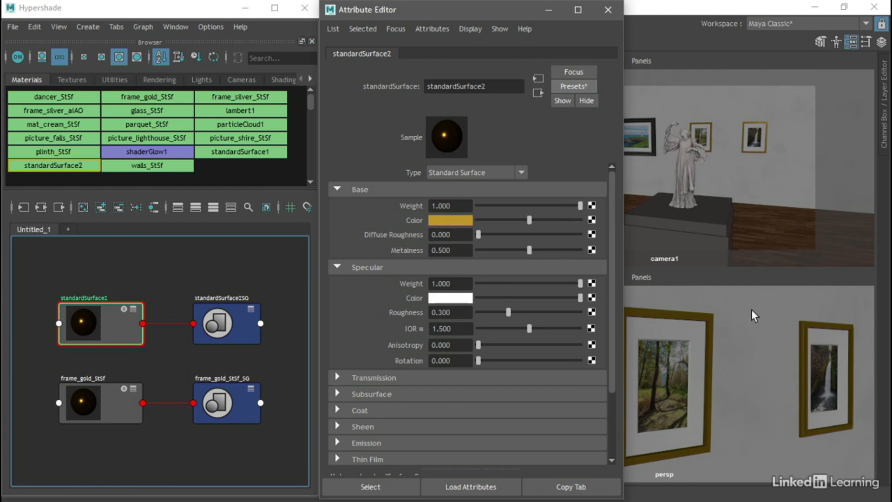
click(115, 319)
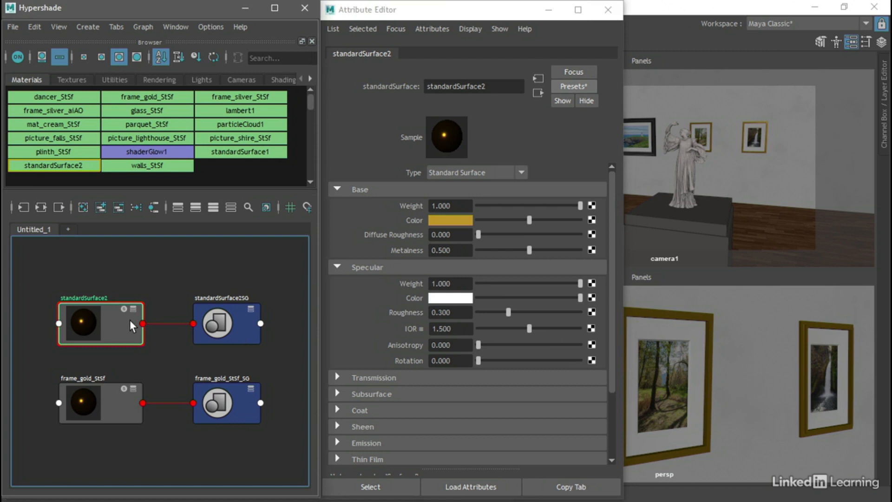
double_click(498, 87)
text(f)
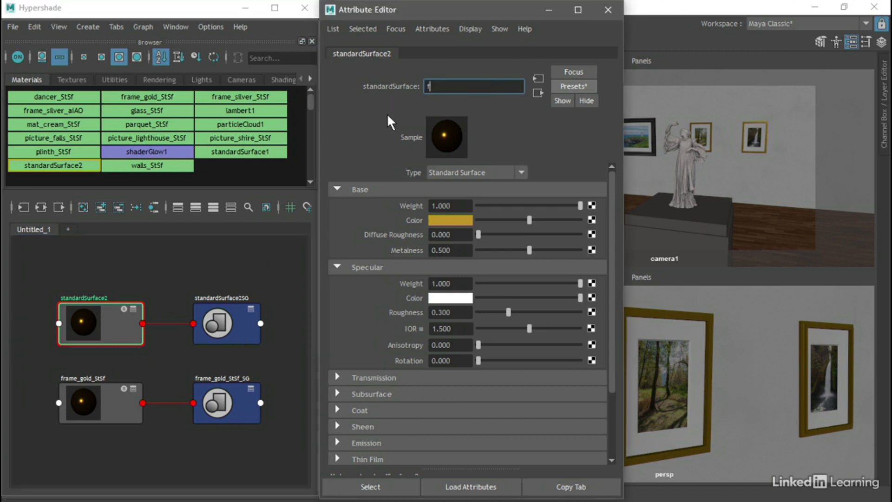
text(rame_copper_StSf)
key(Return)
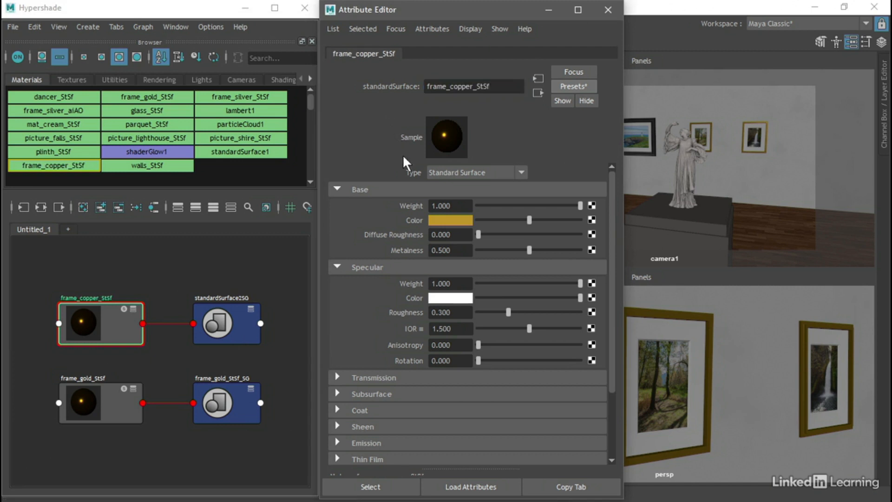
Change the base color of frame_copper_StSf to a brighter copper orange with a hue of about 9.2.
click(458, 218)
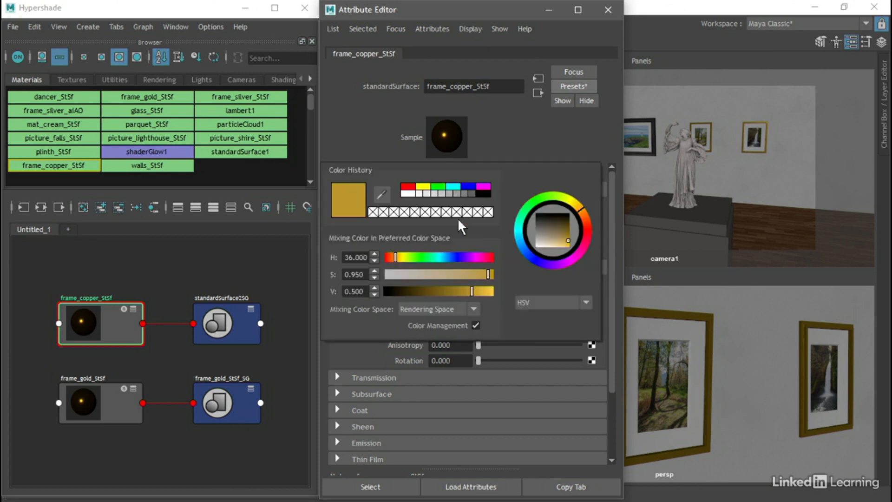
drag(396, 257, 390, 256)
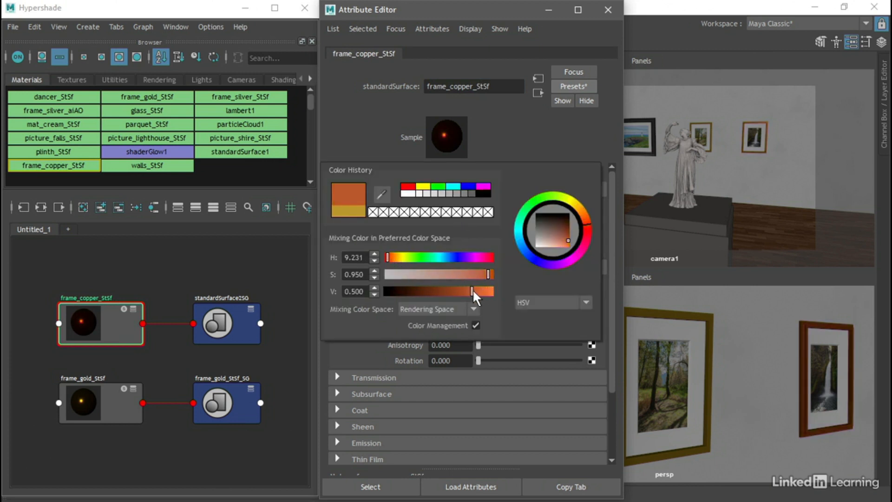
mouse_move(472, 291)
mouse_down()
mouse_move(484, 294)
mouse_move(479, 275)
mouse_up()
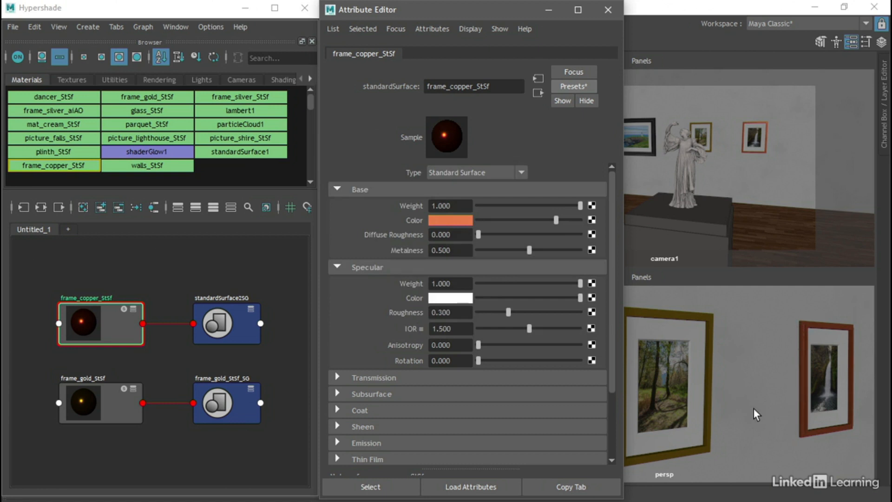
Save the copper material's attributes as a standardSurface preset named frame_copper.
click(584, 86)
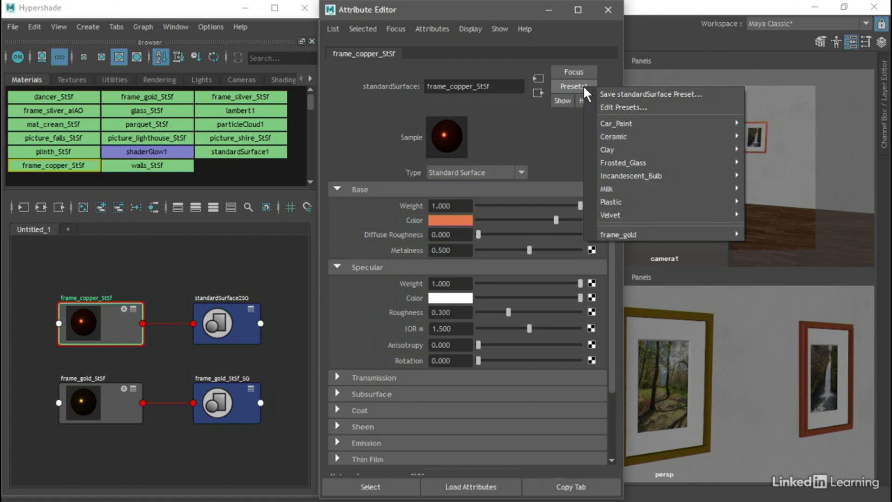
click(705, 91)
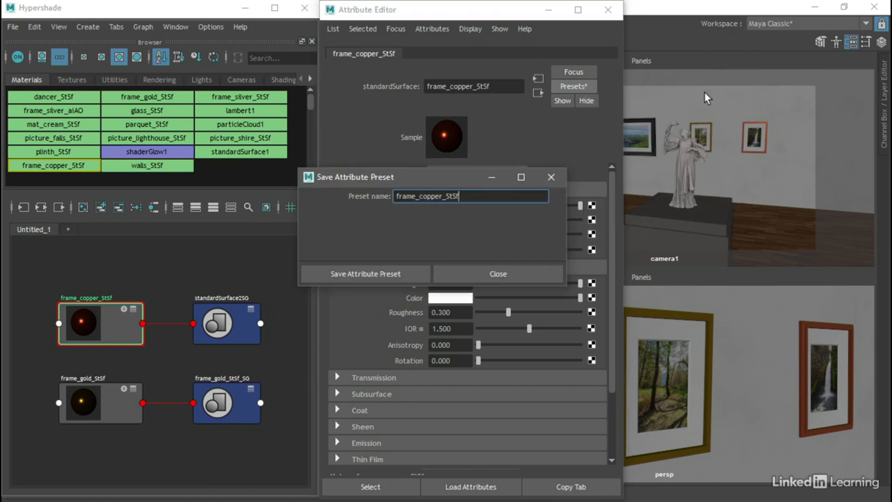
drag(443, 196, 507, 218)
key(BackSpace)
click(391, 273)
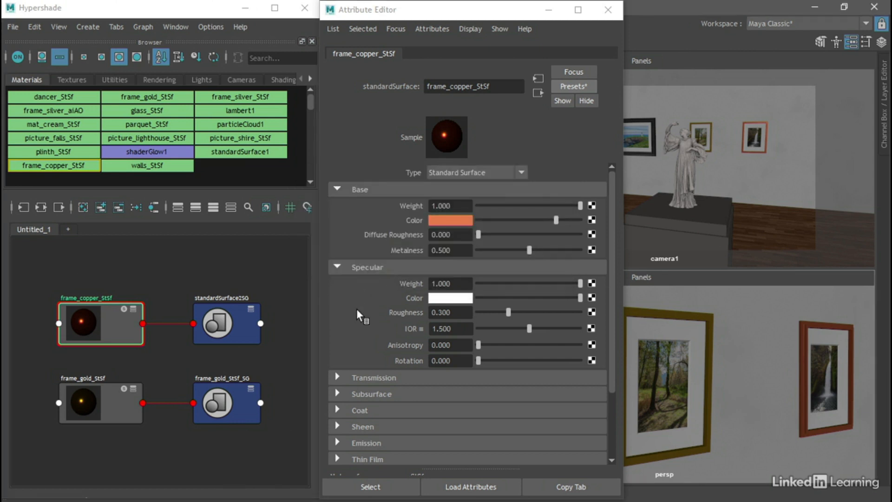
Check the material's preset list for the frame_copper preset and its replace and blend options.
click(573, 87)
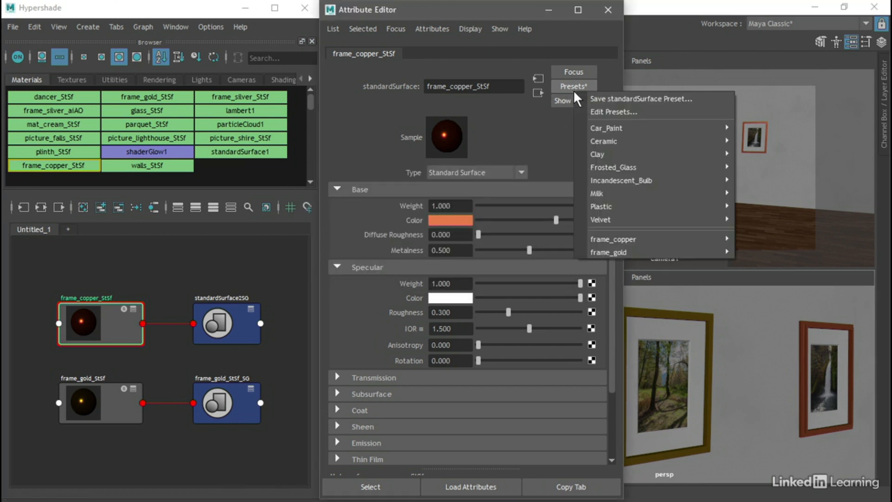
mouse_move(621, 241)
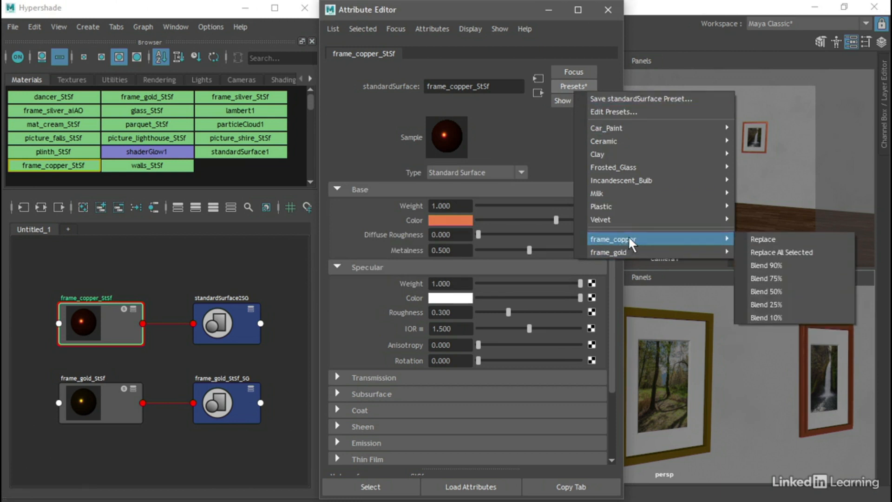
mouse_move(622, 218)
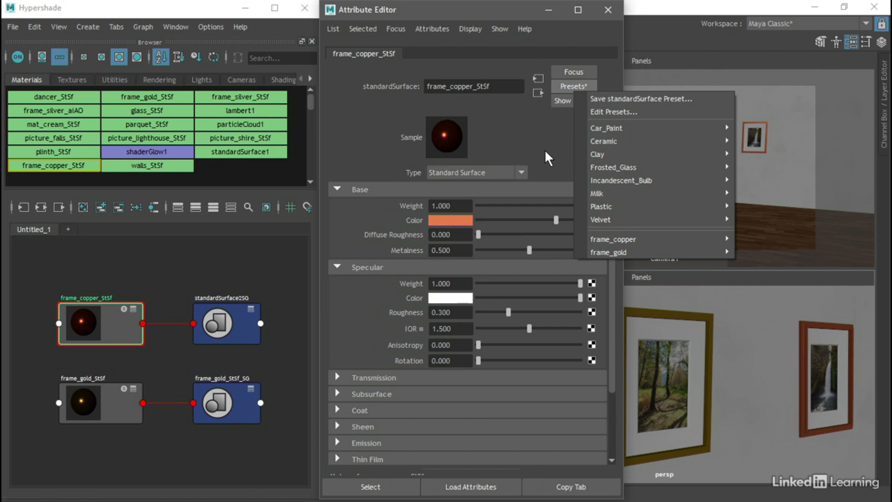
key(Escape)
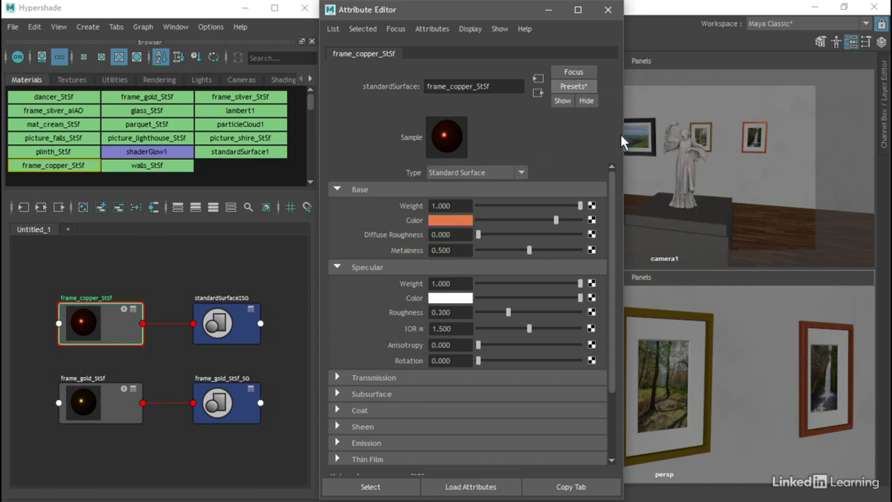
Switch to File Explorer and examine the standardSurface preset files in the user's maya\2020 folder and the Maya2020 program folder.
click(811, 7)
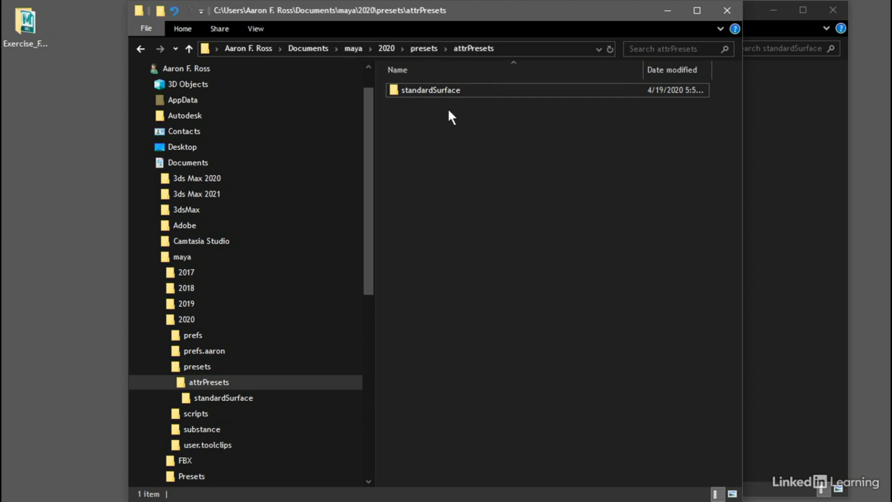
double_click(395, 89)
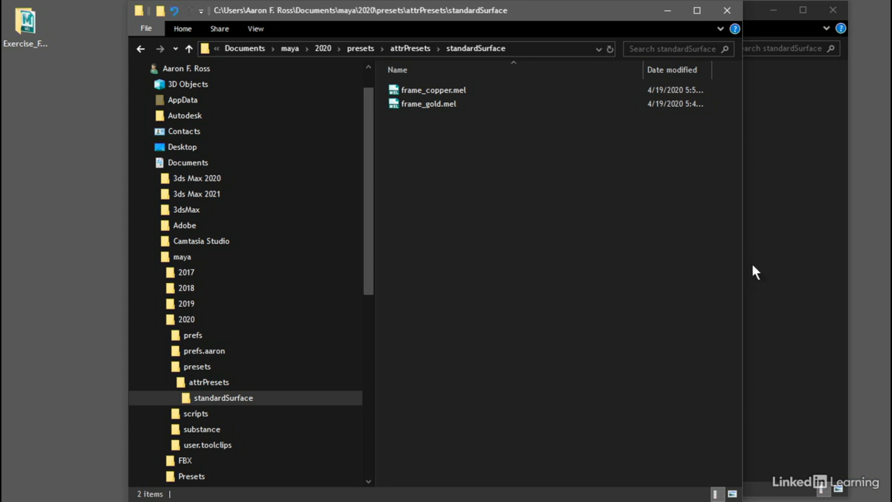
click(783, 300)
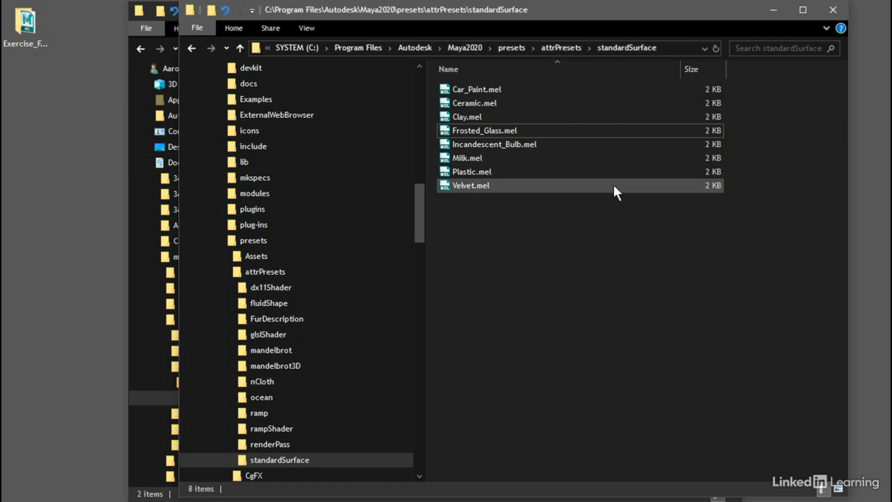
click(564, 46)
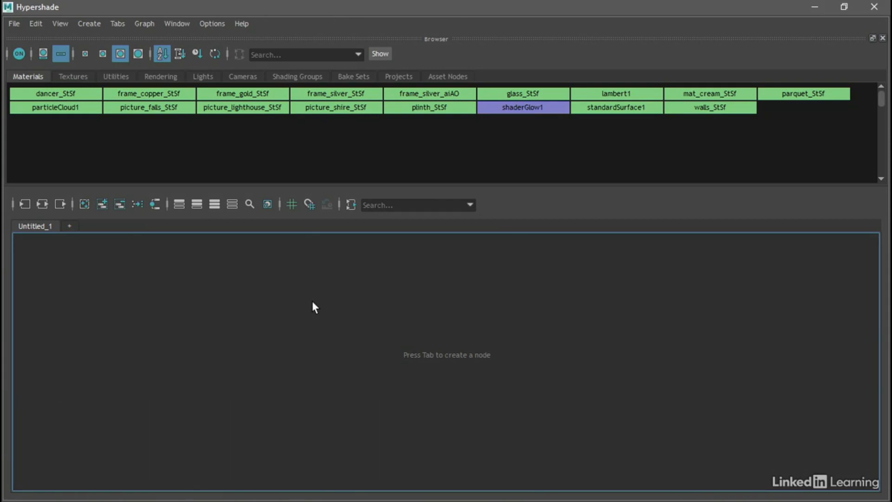
Show the Bins panel in Hypershade, dock it beside the node work area and narrow it.
click(185, 24)
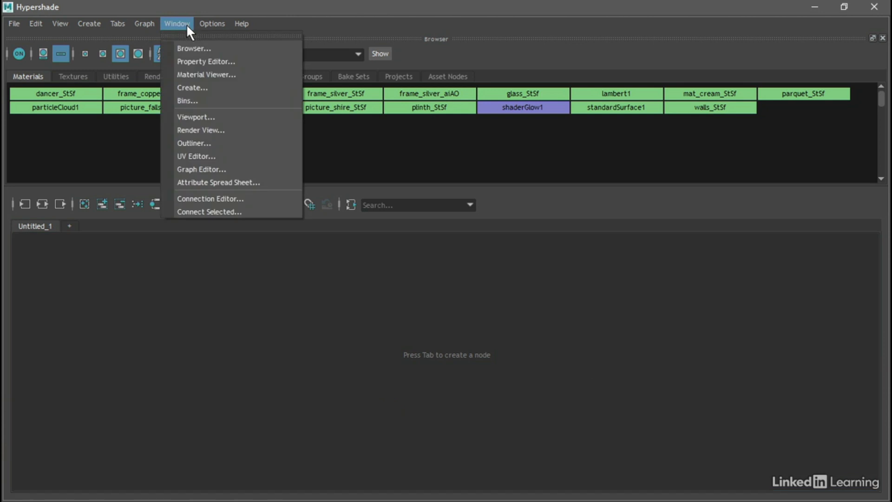
click(200, 100)
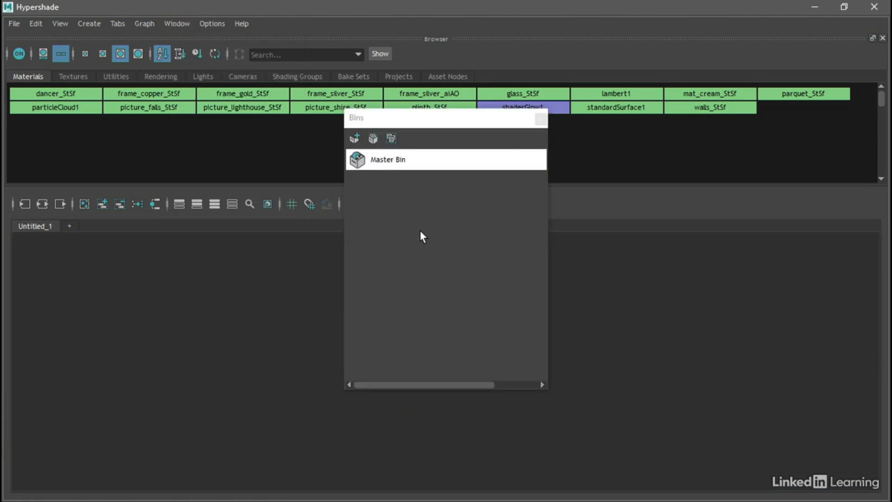
drag(475, 121, 16, 244)
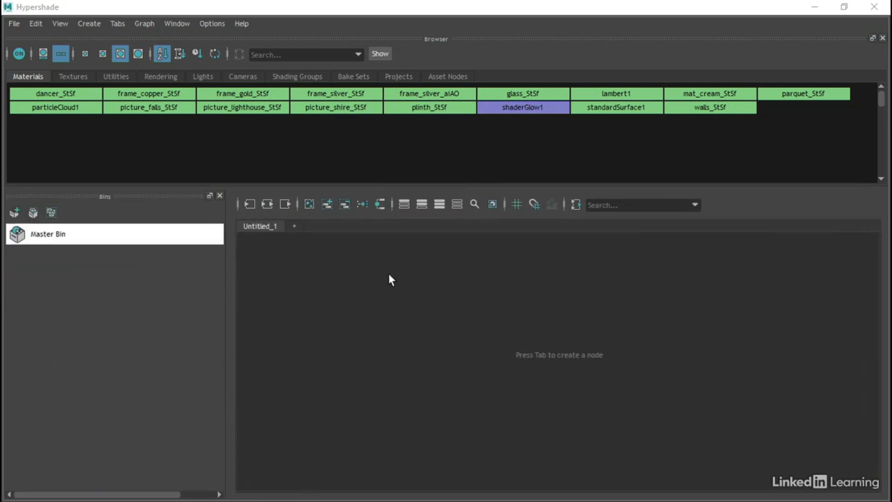
drag(230, 279, 162, 279)
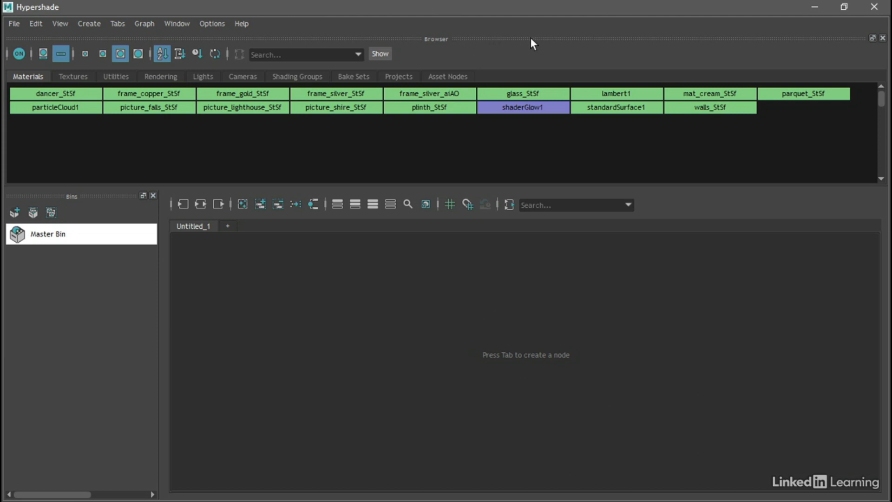
Dock the Browser above the Bins panel, then widen and heighten it to fit all materials in two columns.
drag(531, 38, 106, 88)
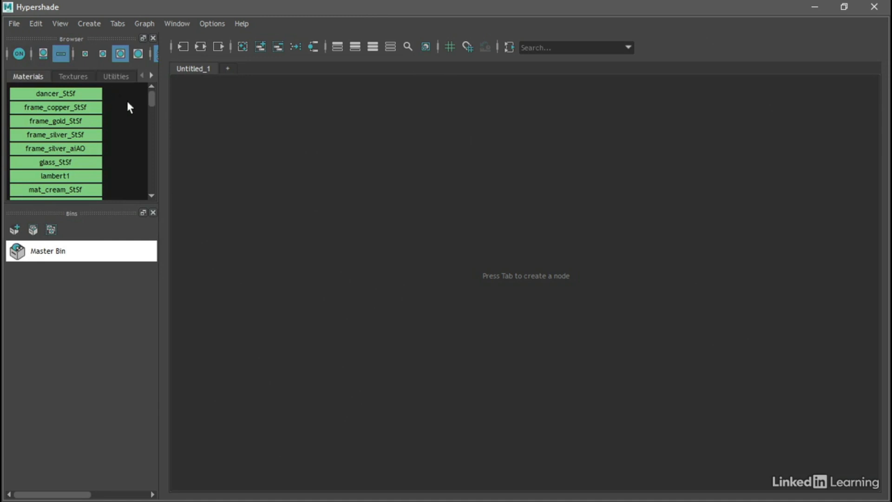
drag(157, 121, 226, 123)
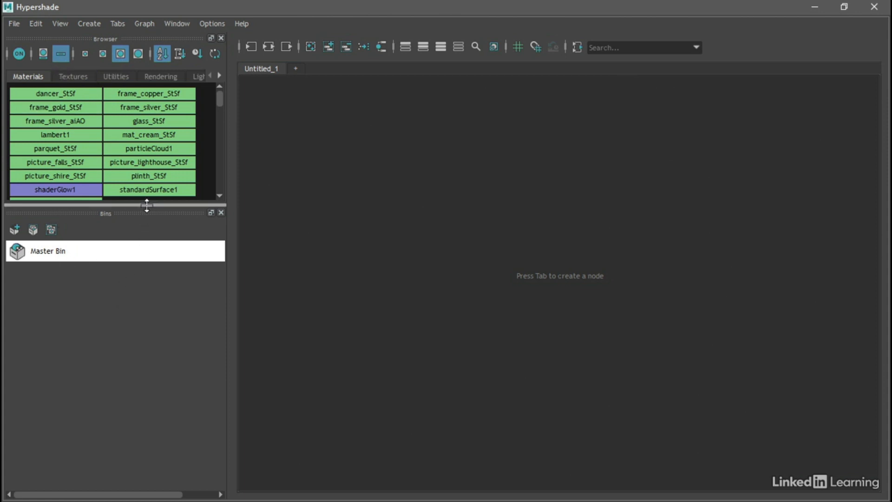
drag(145, 204, 151, 258)
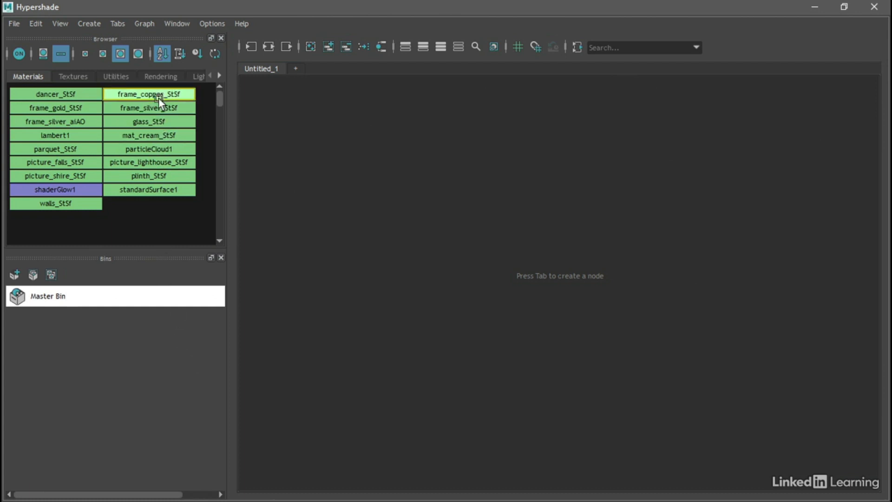
Create a bin named frames from the frame_copper_StSf, frame_gold_StSf, frame_silver_StSf and frame_silver_aiAO materials and check its contents against the Master Bin.
drag(158, 98, 113, 105)
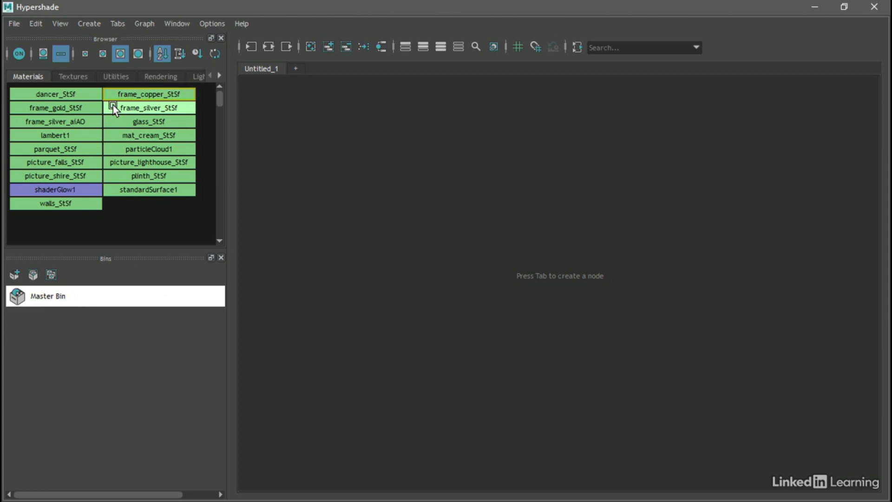
shift+click(83, 108)
shift+click(137, 110)
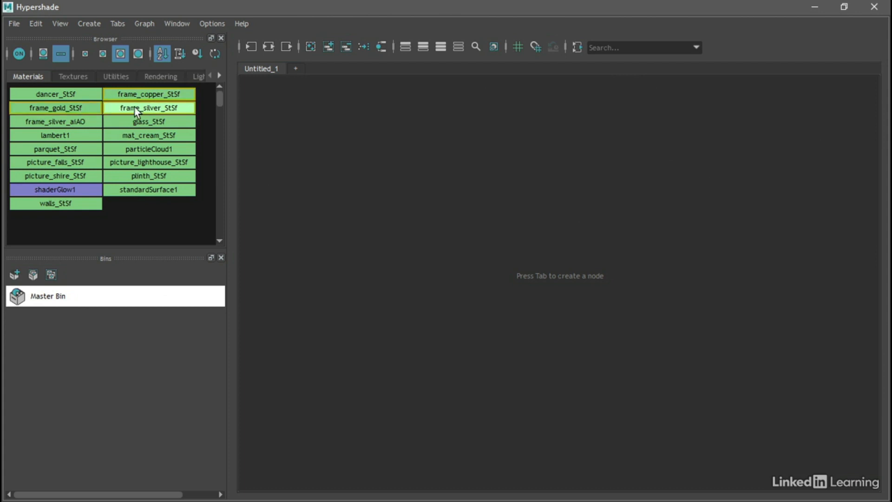
shift+click(90, 122)
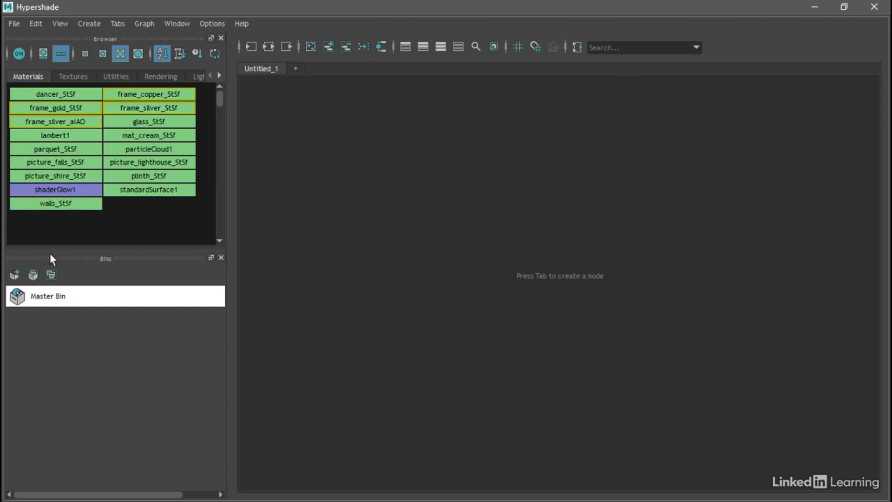
click(33, 274)
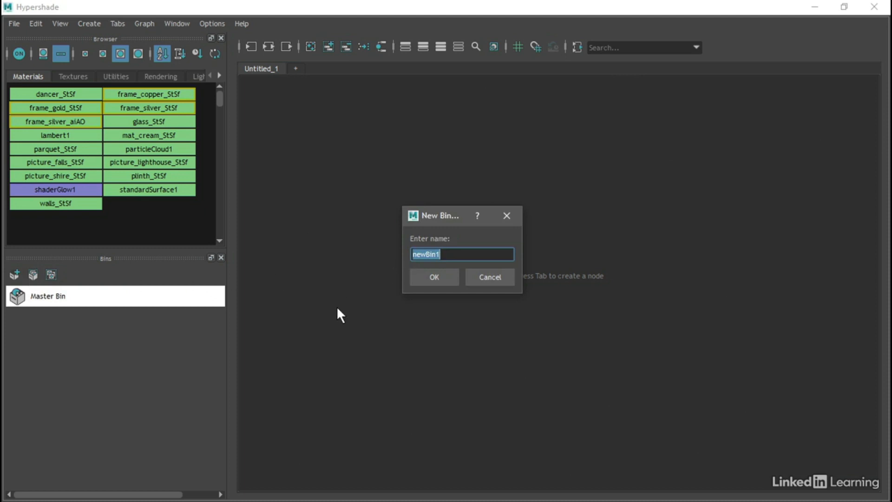
text(frames)
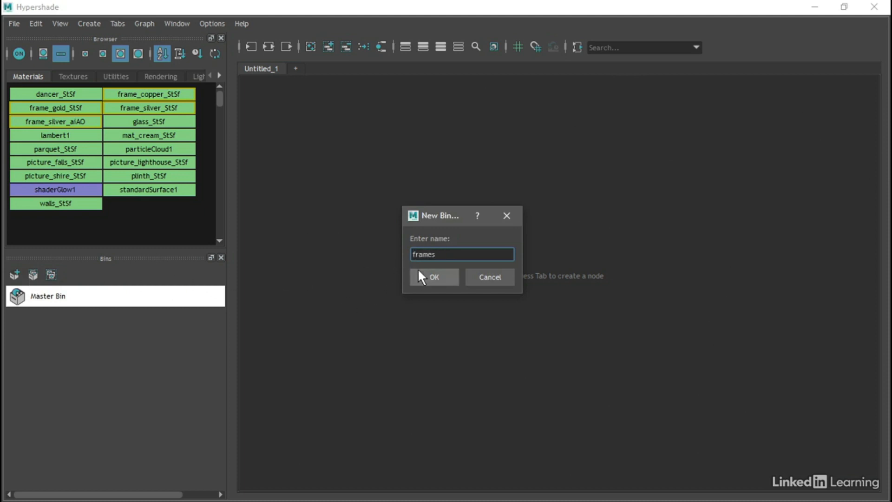
click(423, 277)
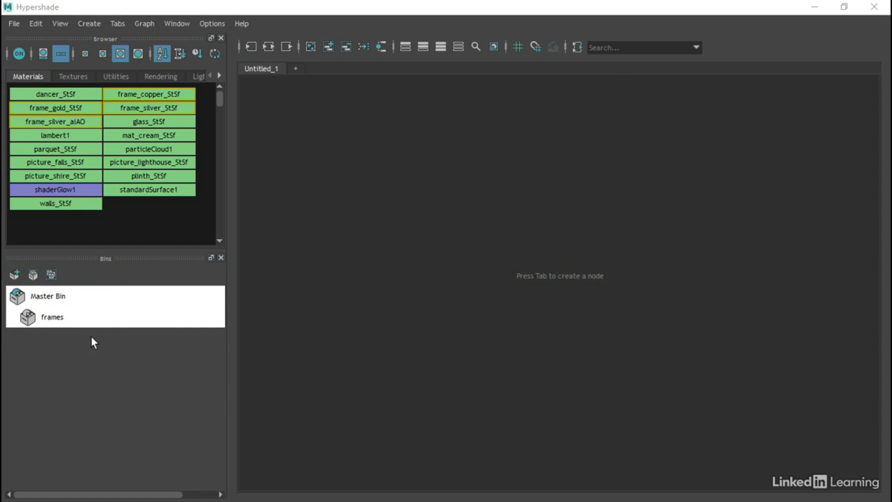
click(54, 319)
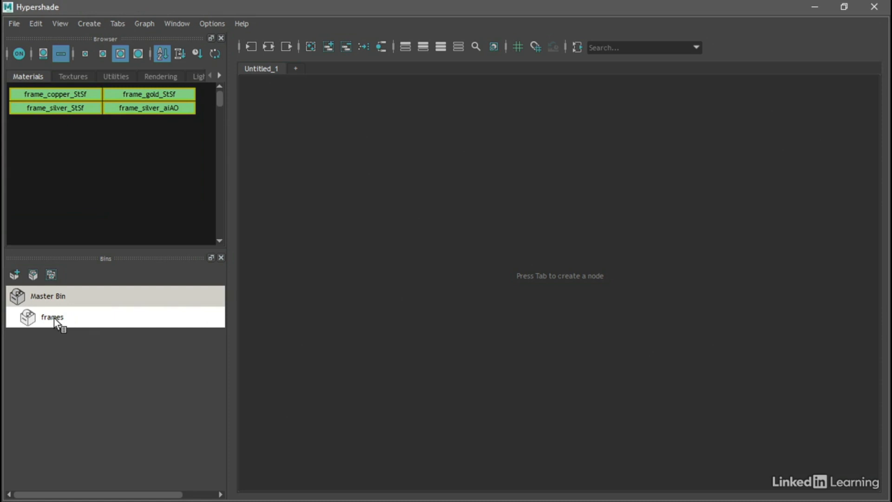
click(61, 297)
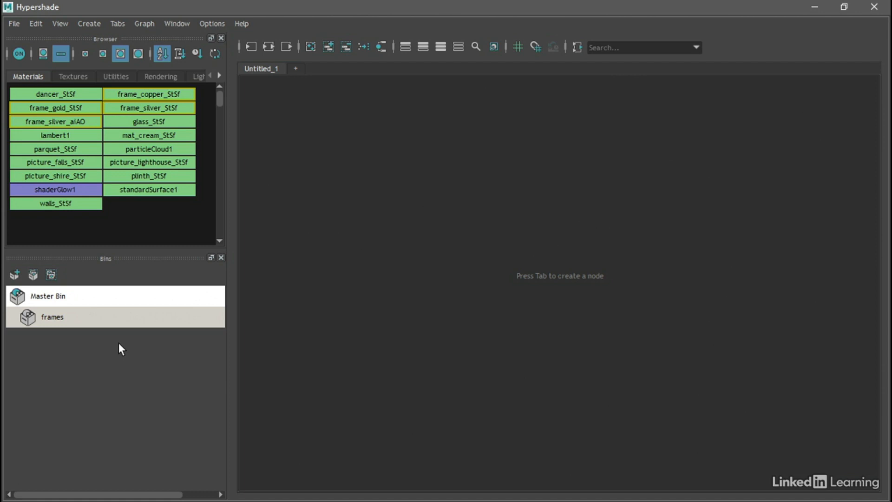
Create a bin named pictures from the picture_falls_StSf, picture_lighthouse_StSf and picture_shire_StSf materials and compare its contents with the frames bin.
click(71, 162)
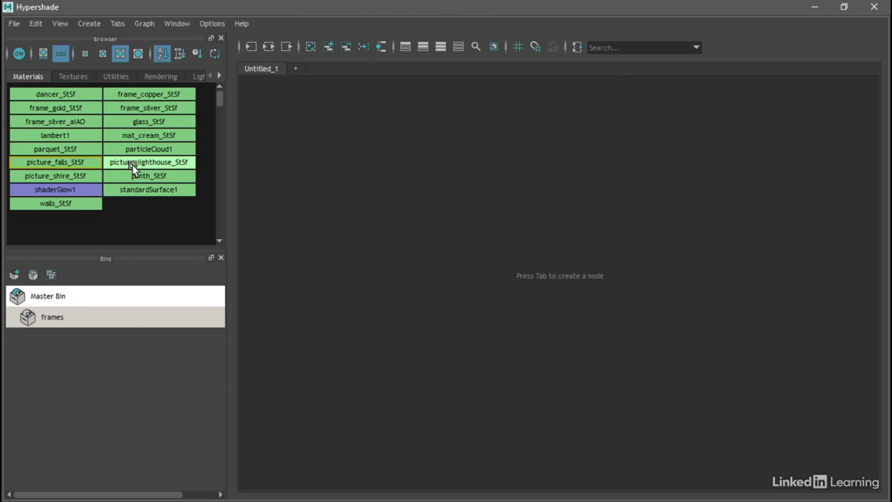
shift+click(163, 161)
shift+click(75, 176)
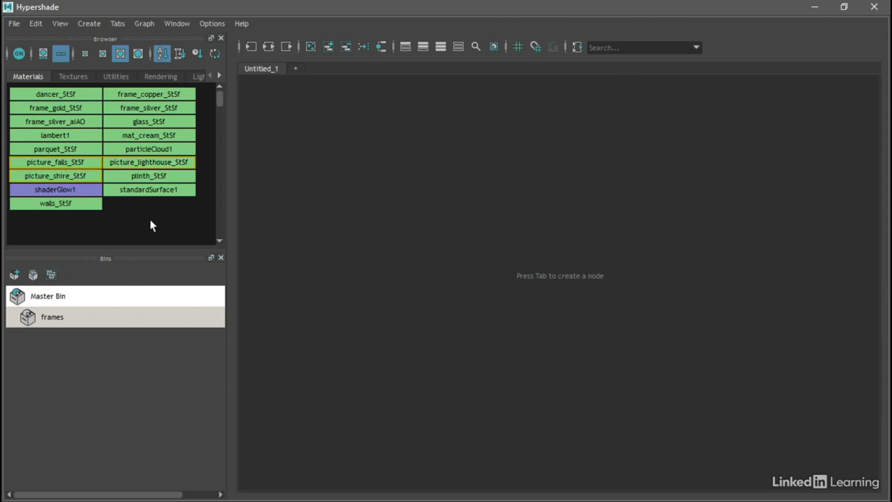
click(35, 280)
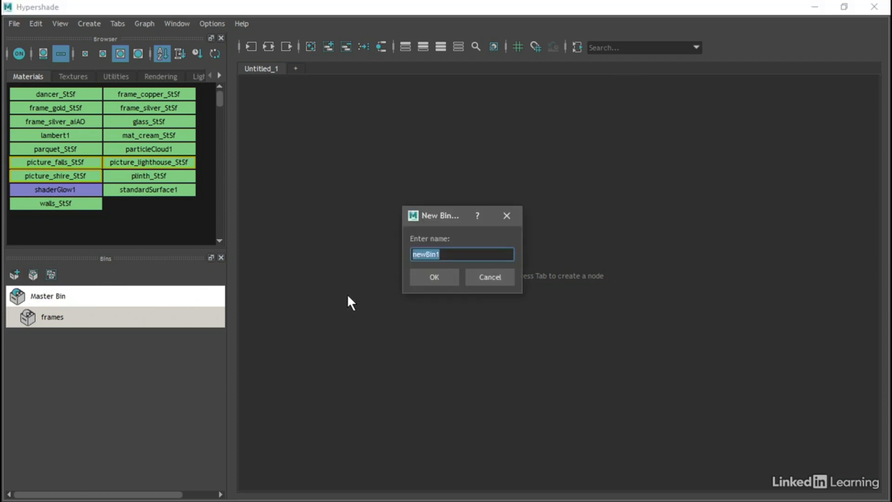
text(pictures)
click(417, 276)
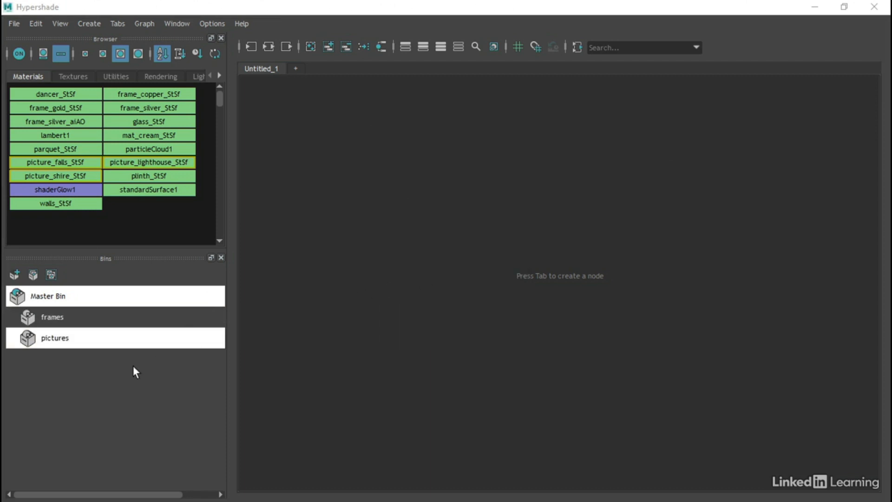
click(61, 319)
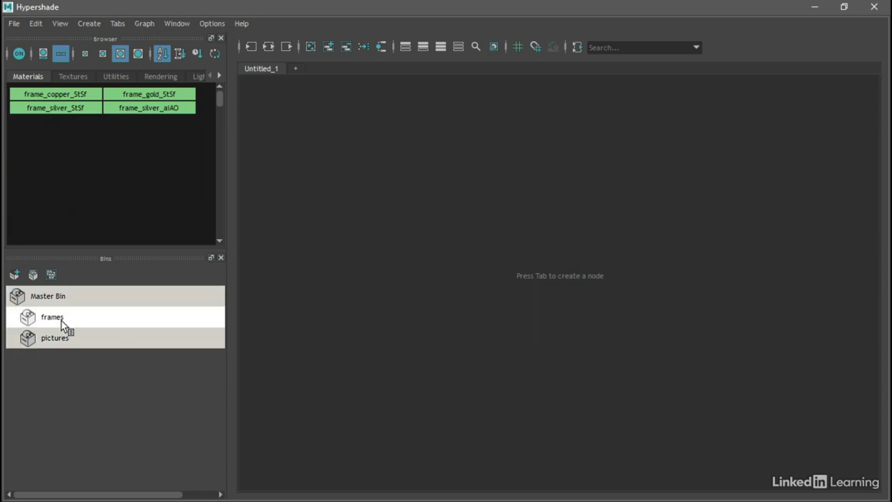
click(66, 338)
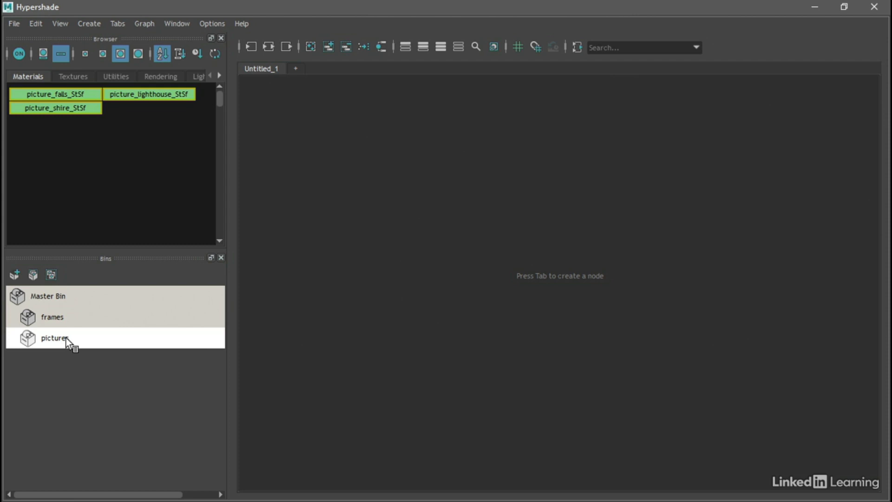
Add the mat_cream_StSf material from the Master Bin to the frames bin and display that bin's contents.
click(56, 298)
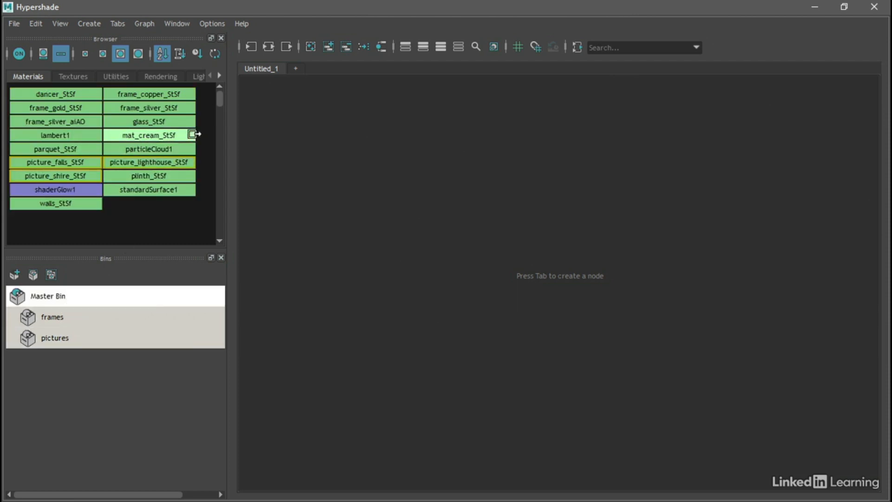
click(165, 133)
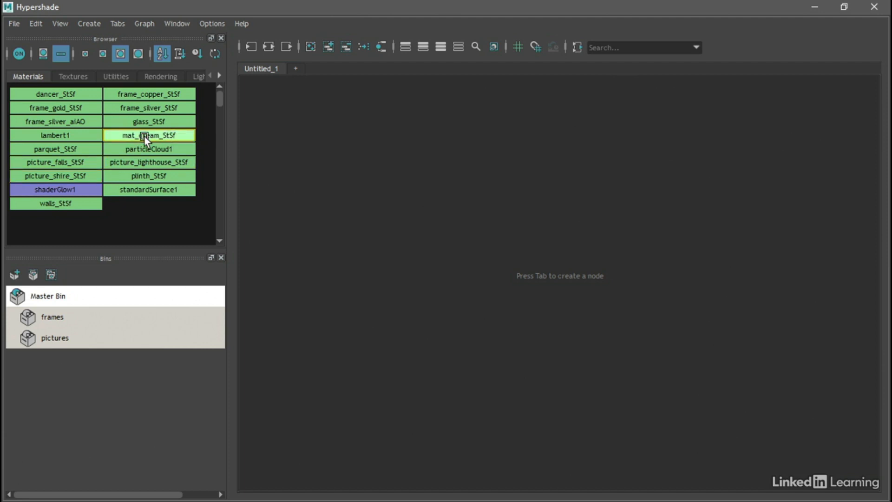
drag(145, 135, 61, 315)
click(55, 321)
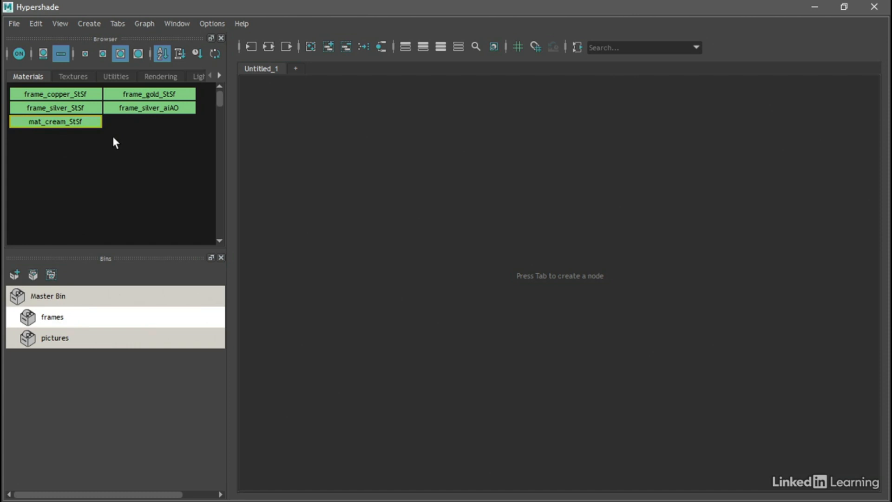
Examine the materials, textures and utilities stored in the pictures bin and return to the Master Bin's materials.
click(69, 338)
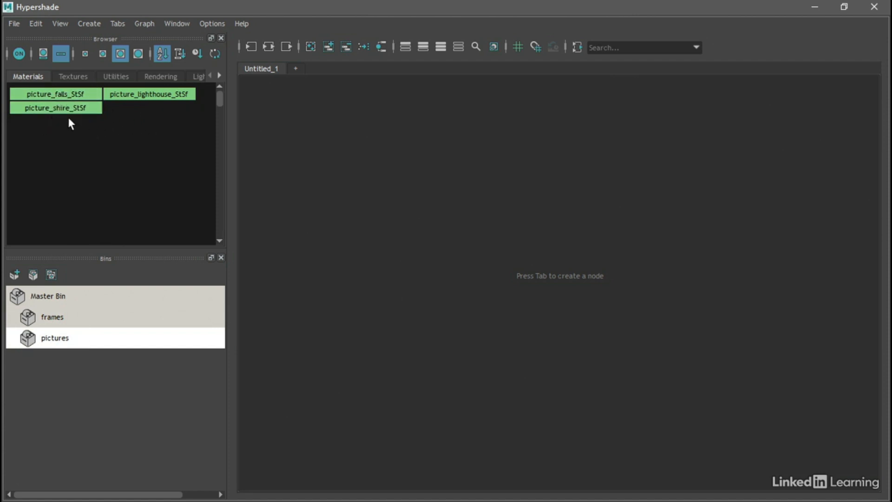
click(85, 76)
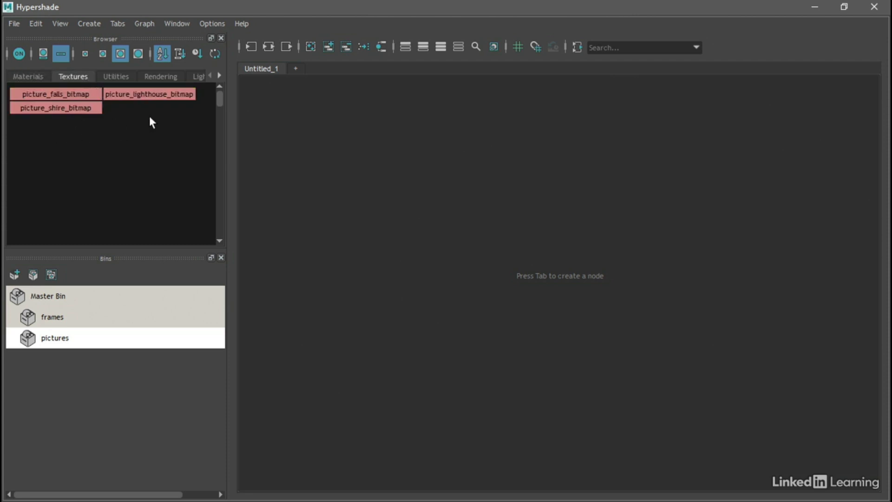
click(127, 76)
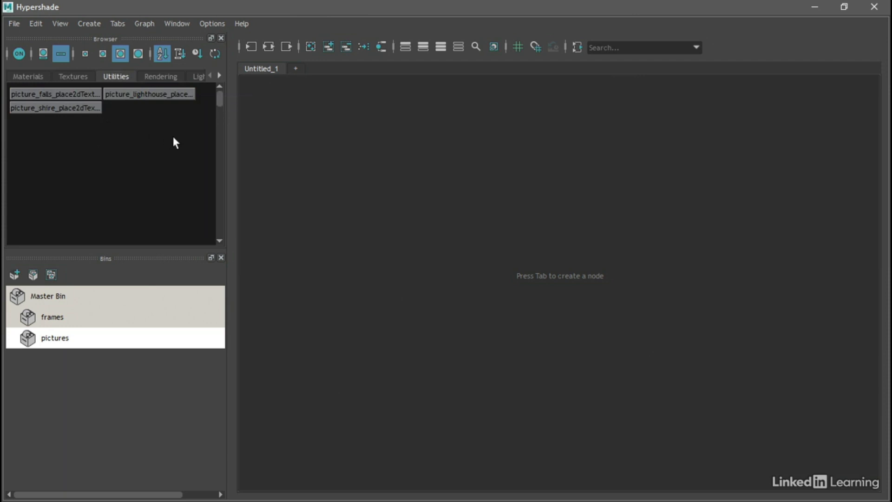
drag(93, 264, 35, 301)
click(40, 299)
click(26, 77)
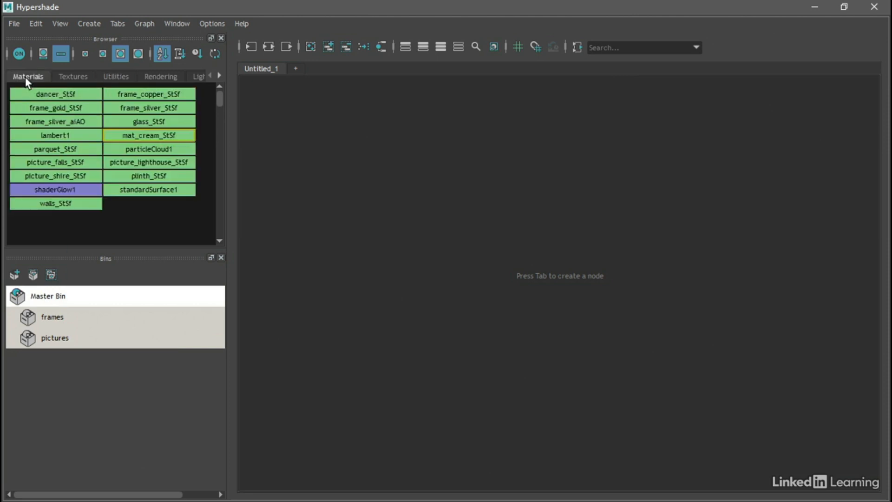
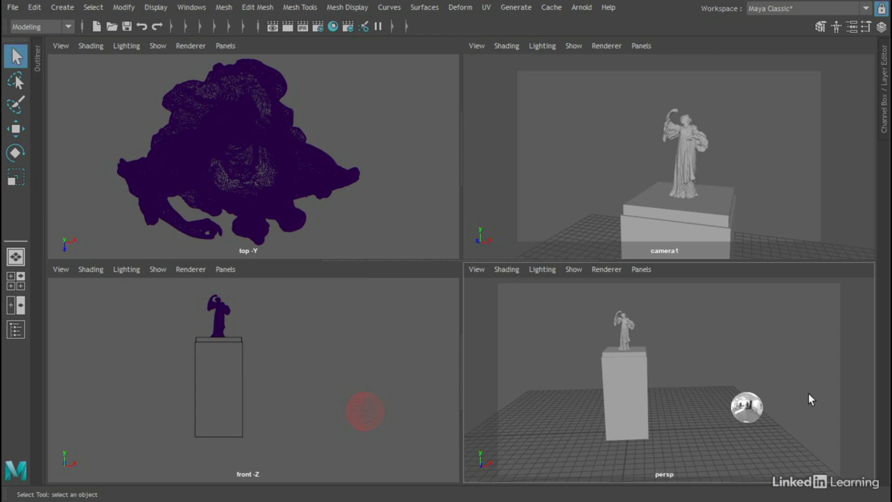
Open the sky dome light's attributes and examine its Viewport, Visibility and SkyDomeLight settings.
click(758, 412)
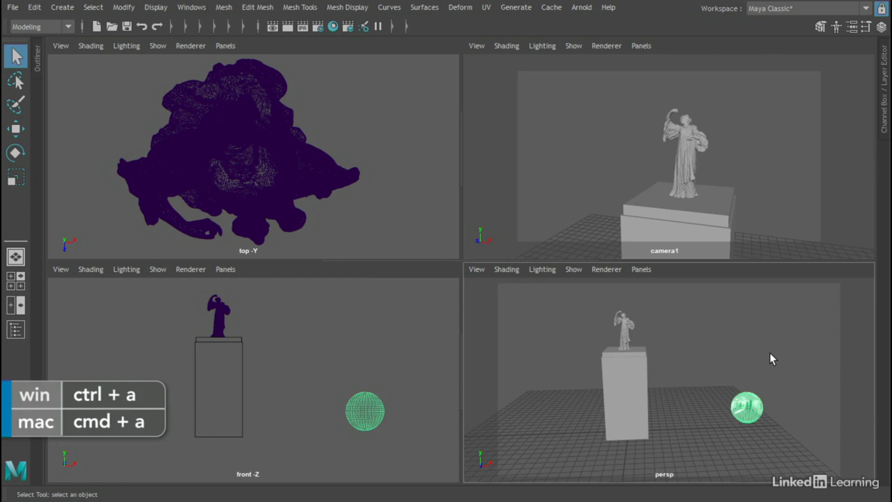
key(ctrl+a)
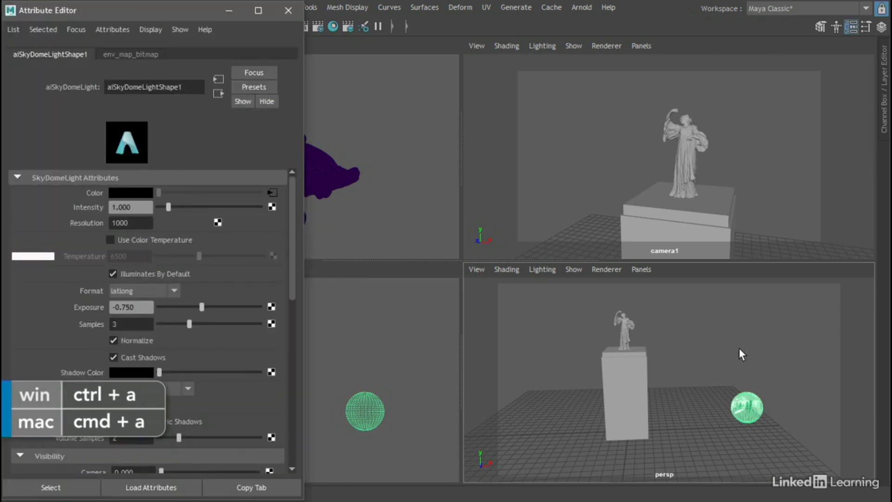
drag(294, 245, 297, 421)
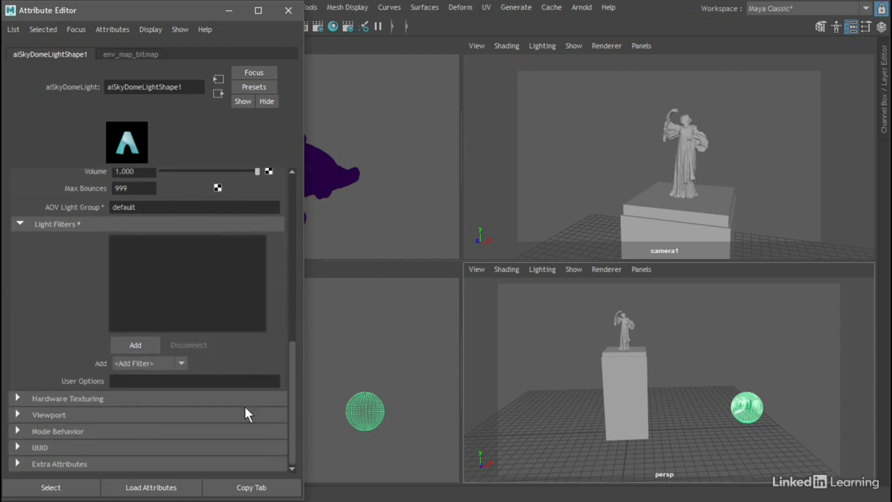
click(17, 413)
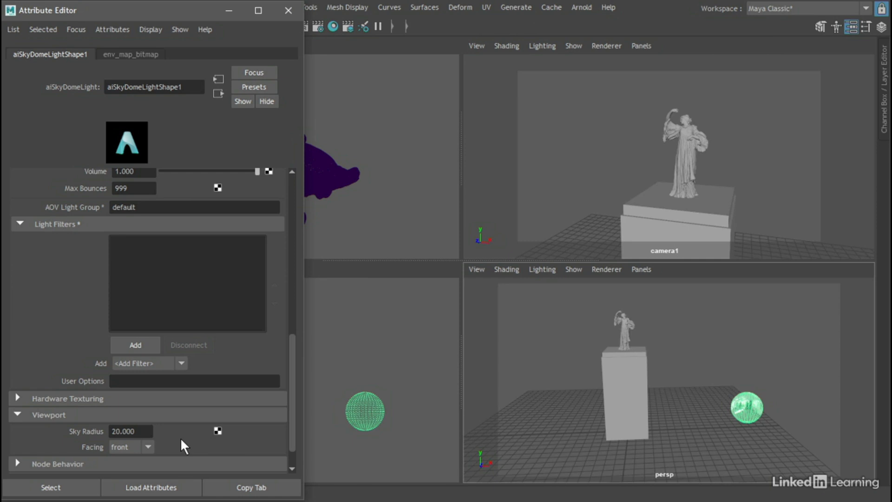
drag(290, 409, 291, 315)
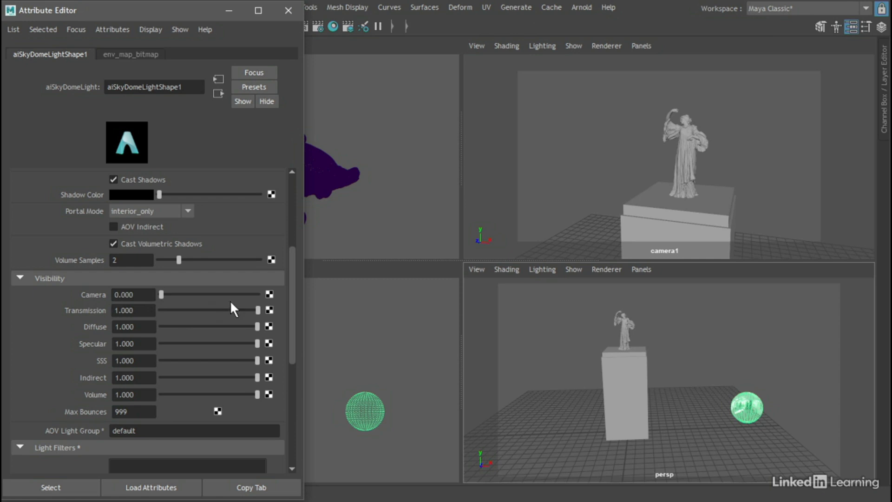
drag(291, 307, 291, 254)
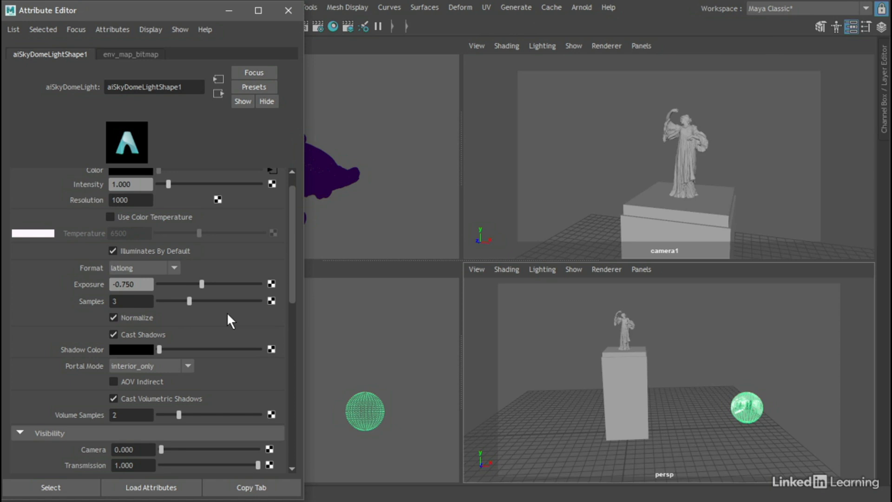
Frame the dancer sculpture in the perspective view and assign it a new Standard Surface material.
click(628, 326)
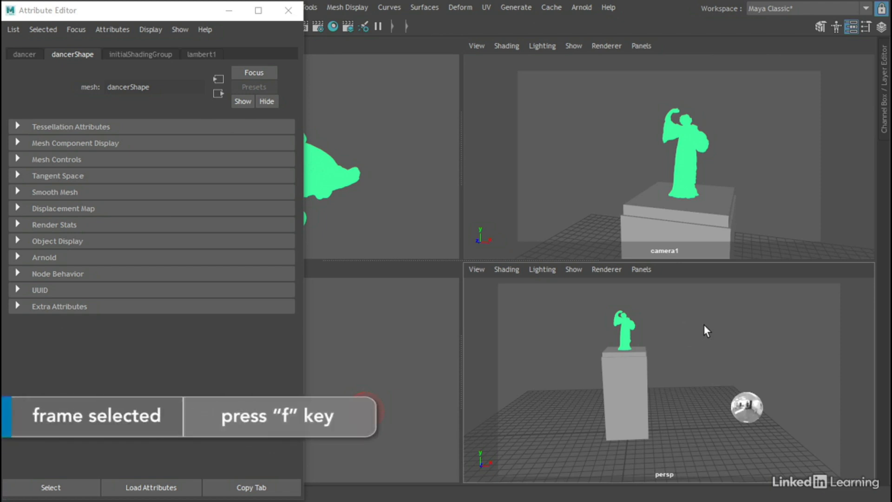
key(f)
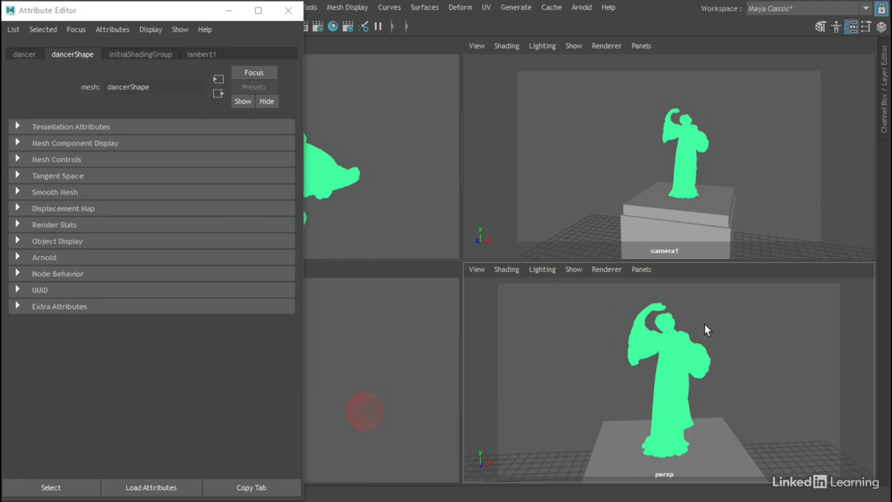
right_click(710, 298)
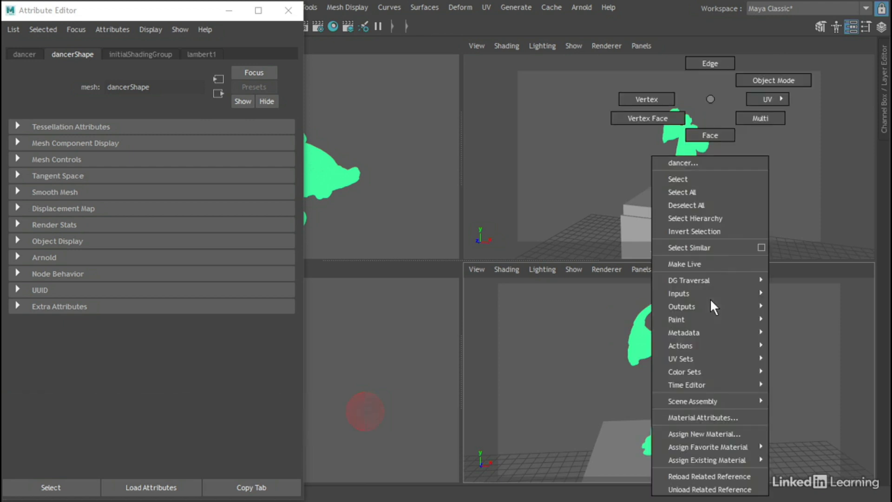
click(753, 434)
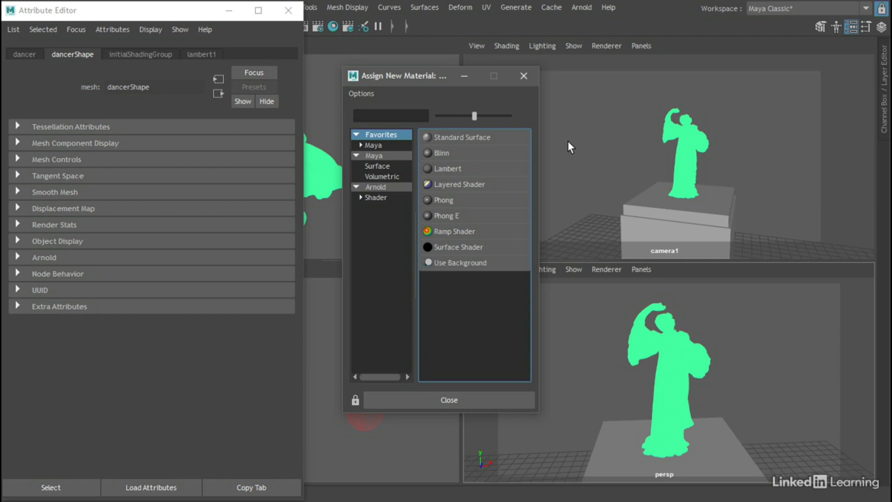
click(489, 139)
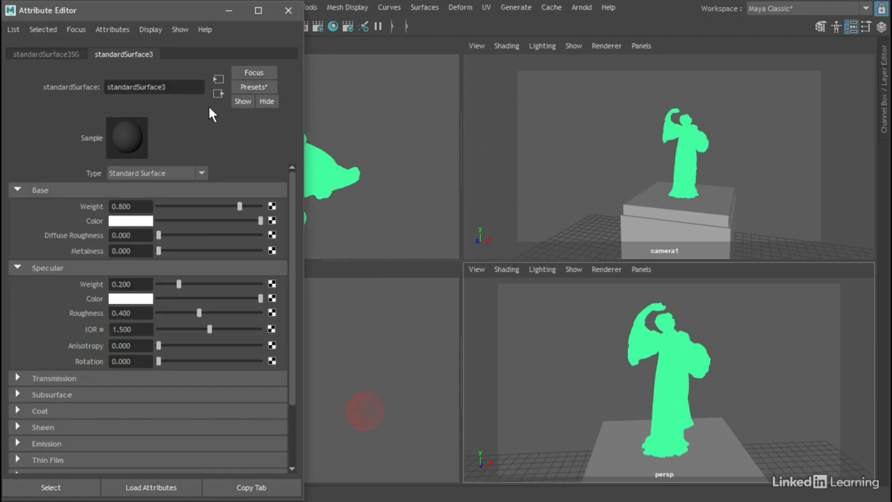
Rename the dancer's new Standard Surface material as sculpture_StSf.
drag(175, 87, 91, 85)
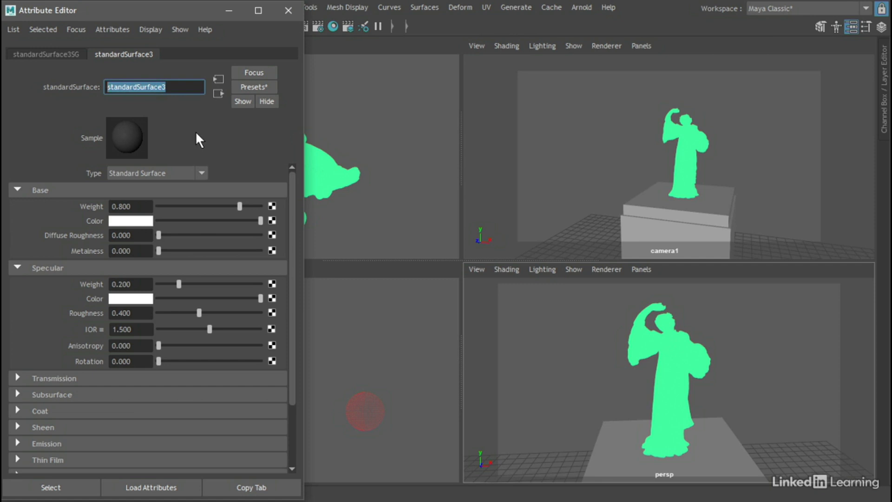
text(sculpture)
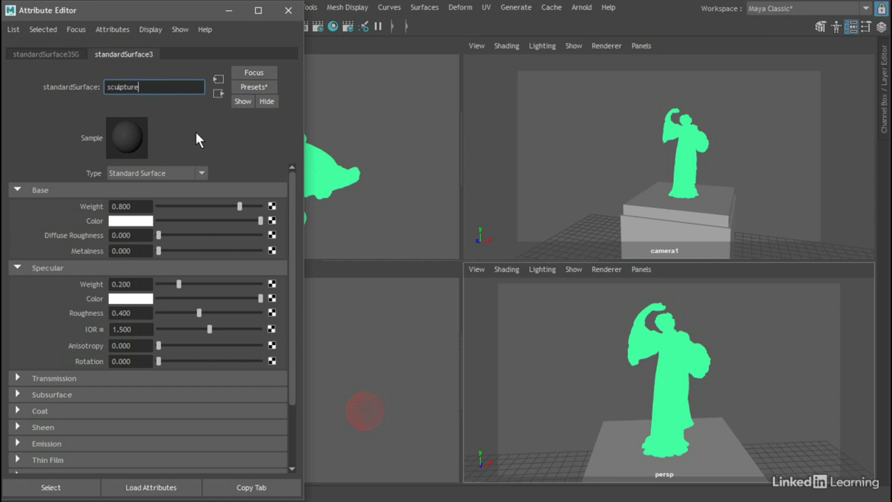
text(_StSf)
key(Return)
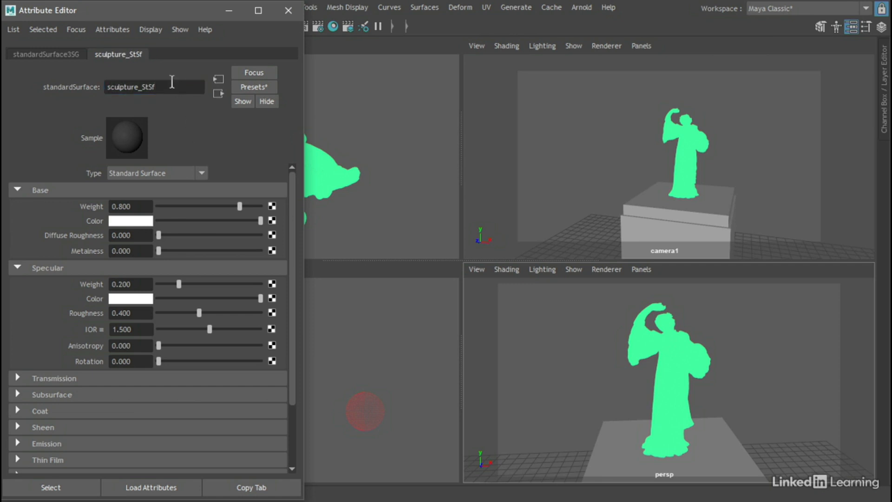
Copy the material's name to its shading group and rename the group as sculpture_StSf_SG.
double_click(104, 85)
key(ctrl+c)
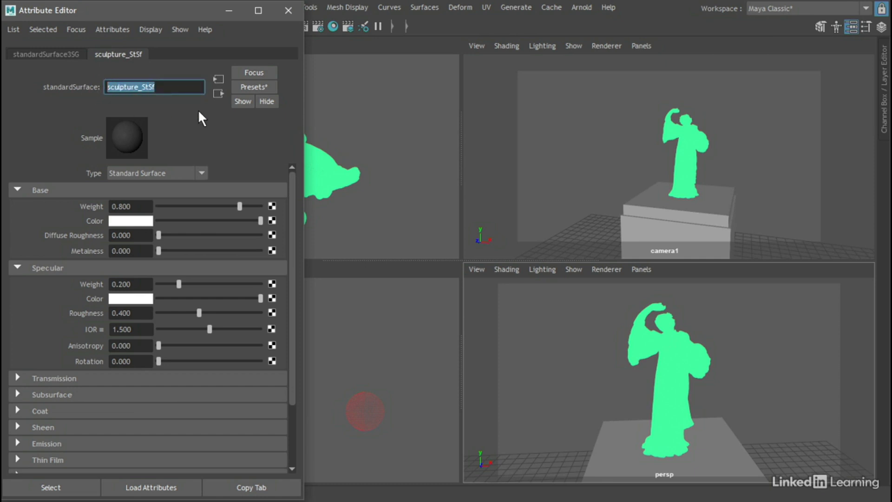
click(48, 54)
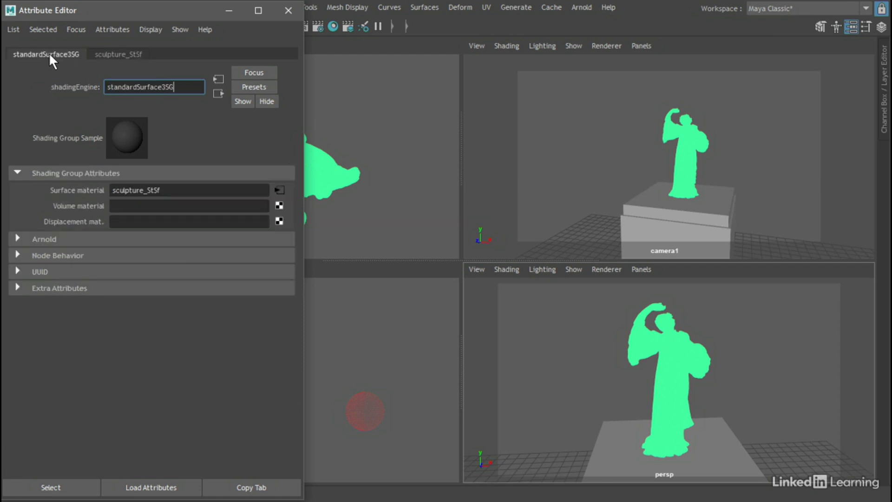
drag(166, 87, 79, 80)
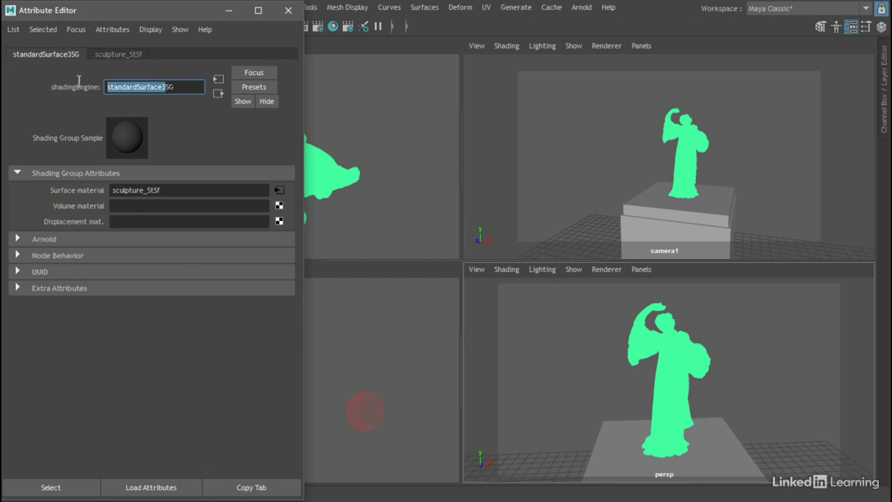
key(ctrl+v)
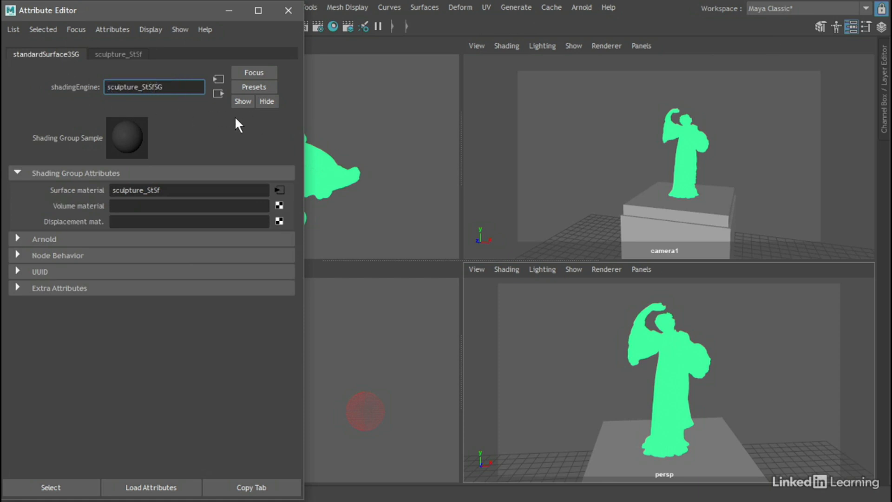
text(_)
key(Return)
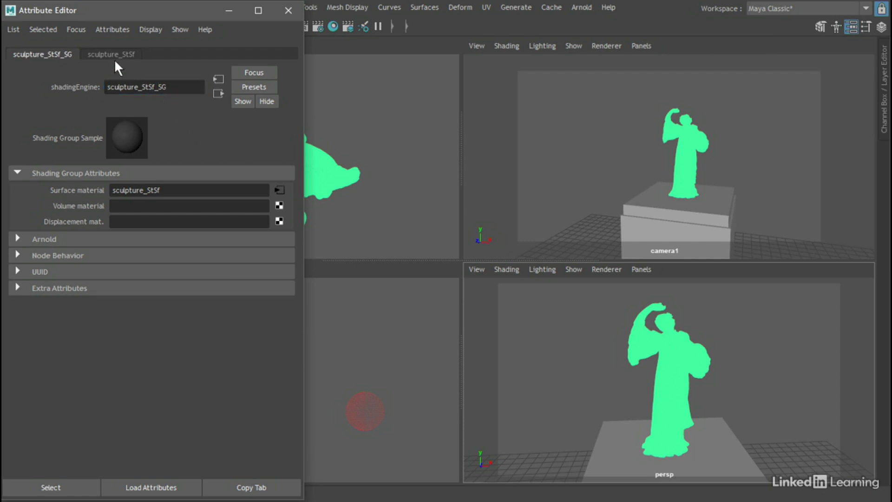
Show the sculpture_StSf material's attributes, frame the dancer's upper body in the perspective view and start an interactive Arnold render.
click(103, 54)
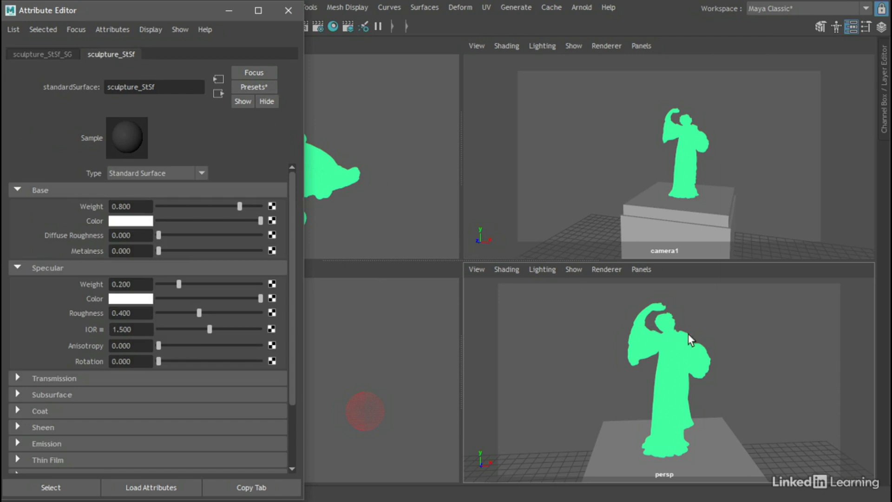
alt+right_drag(676, 320, 776, 317)
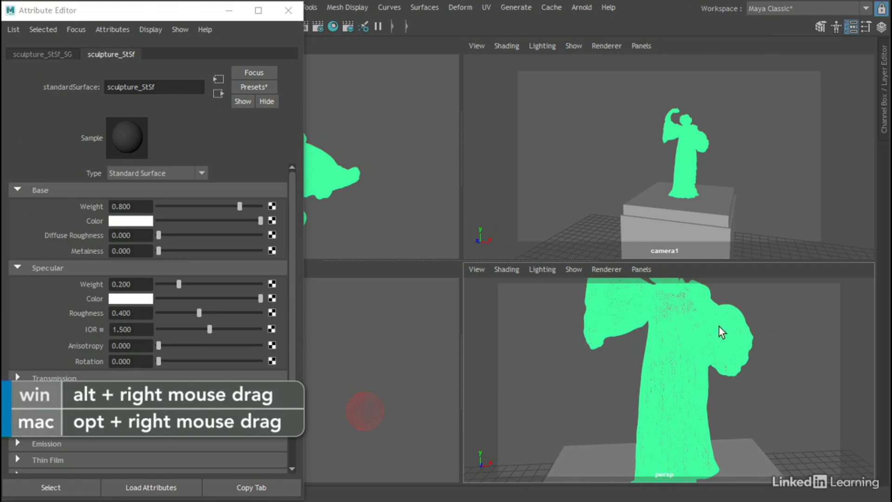
alt+middle_drag(707, 319, 716, 395)
alt+middle_drag(731, 352, 728, 335)
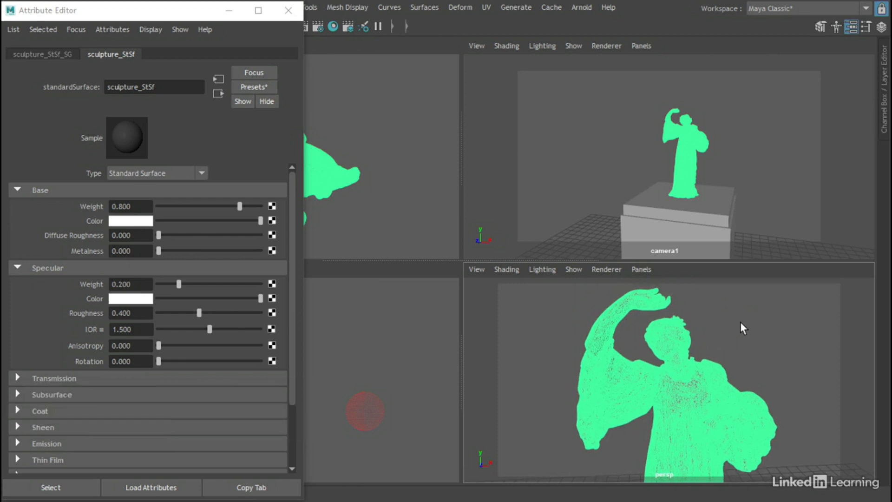
click(581, 7)
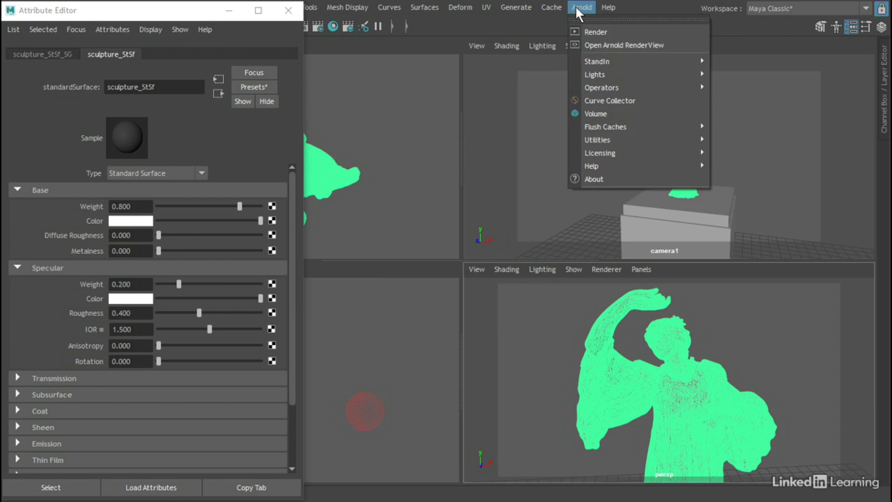
click(624, 28)
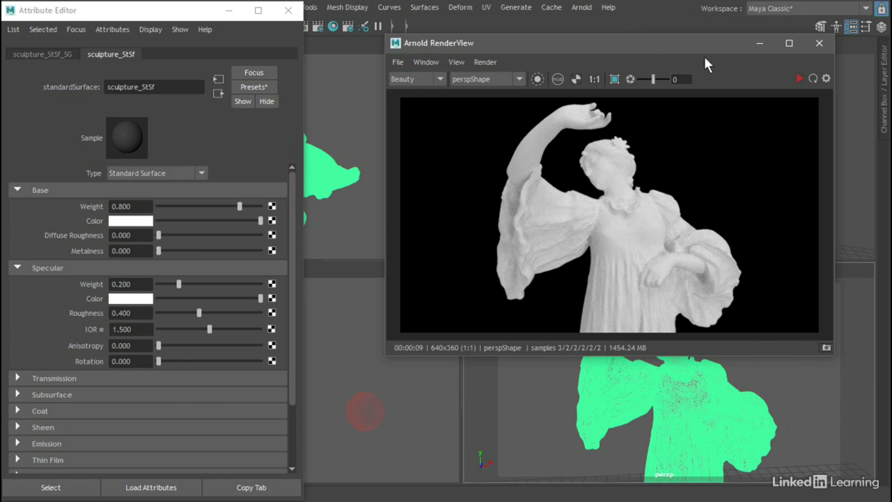
click(799, 77)
mouse_move(761, 363)
alt+middle_down()
mouse_move(728, 364)
mouse_move(762, 365)
alt+middle_up()
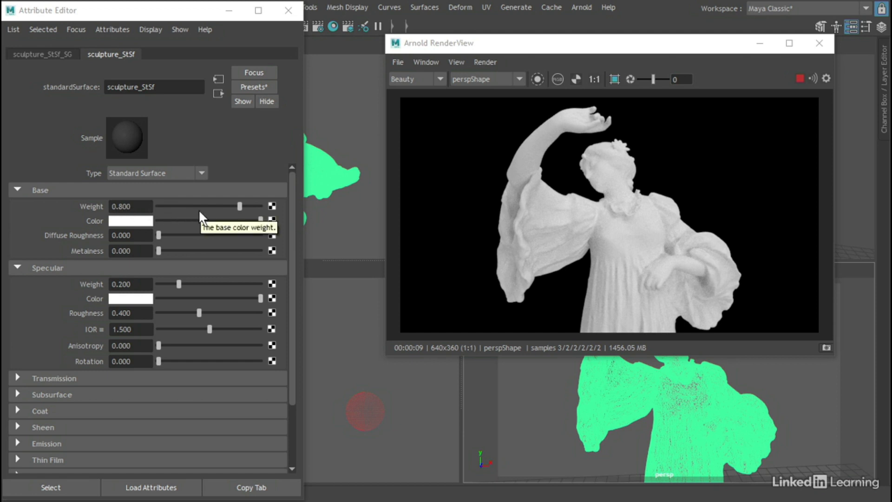
Set the sculpture material's base weight to 1 and its base color to red.
drag(240, 204, 290, 205)
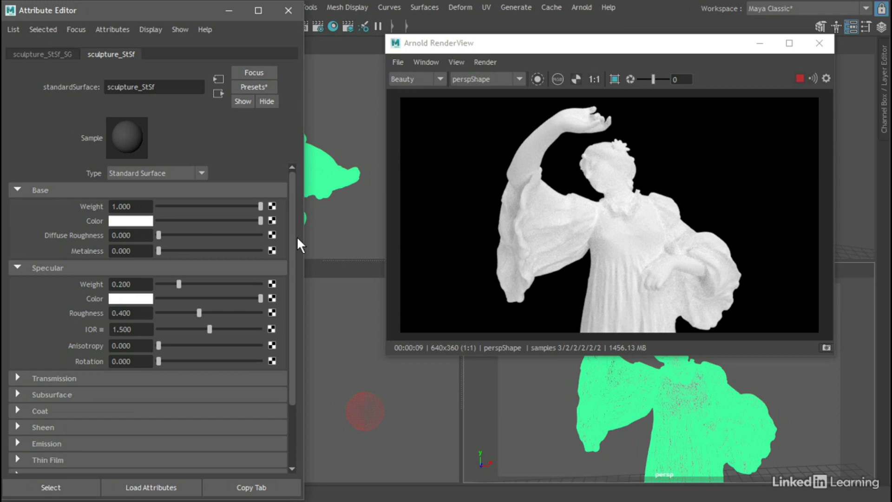
click(130, 222)
click(91, 190)
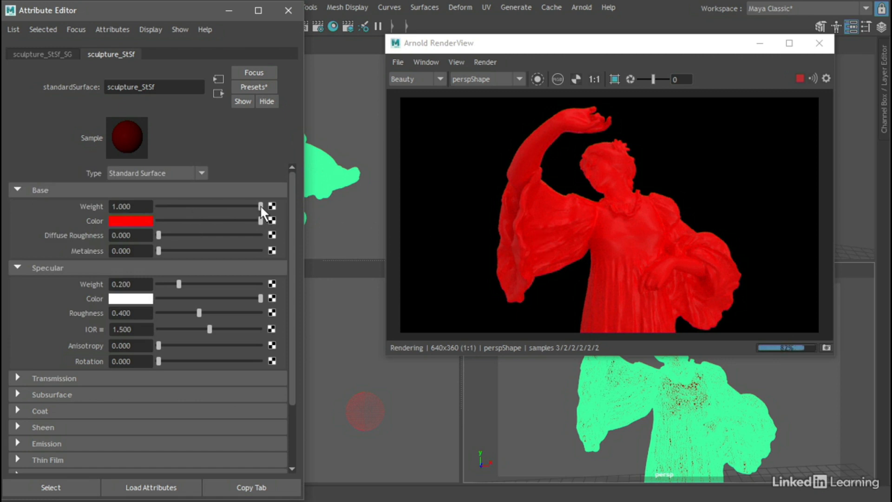
drag(260, 205, 280, 203)
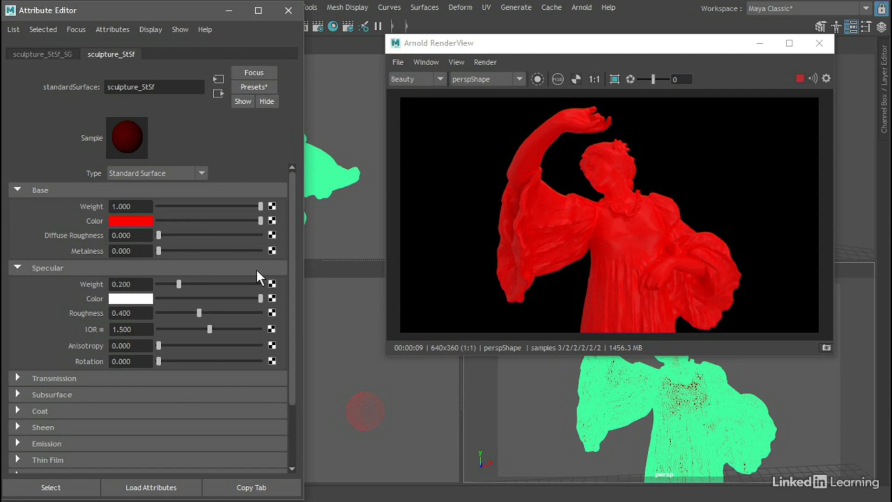
Isolate the specular reflection with base weight 0, specular weight 1 and specular roughness 1.
drag(258, 205, 127, 200)
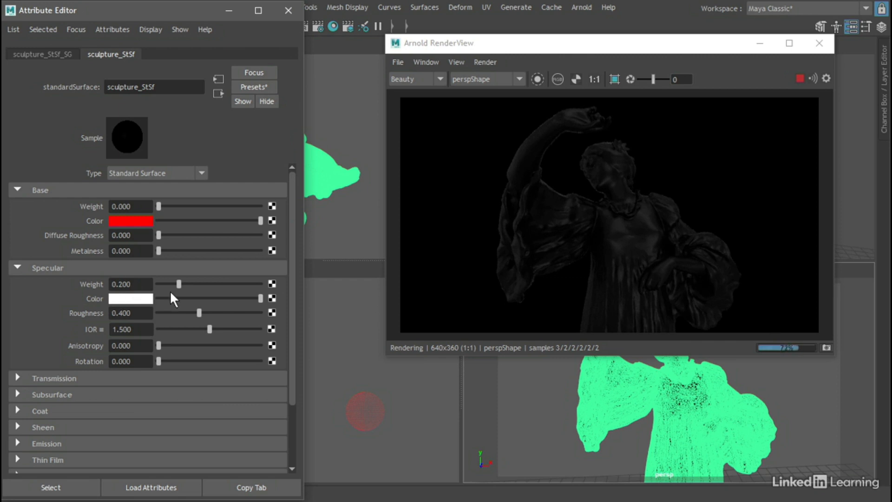
drag(178, 283, 274, 280)
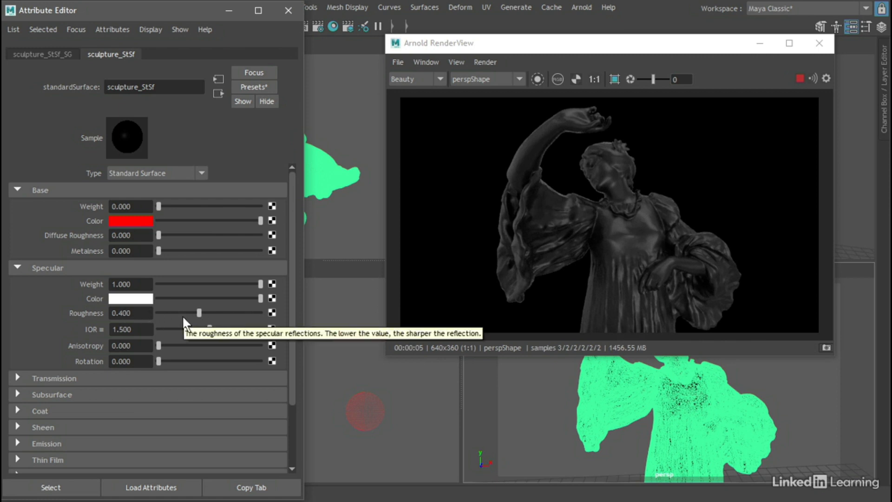
drag(199, 312, 271, 310)
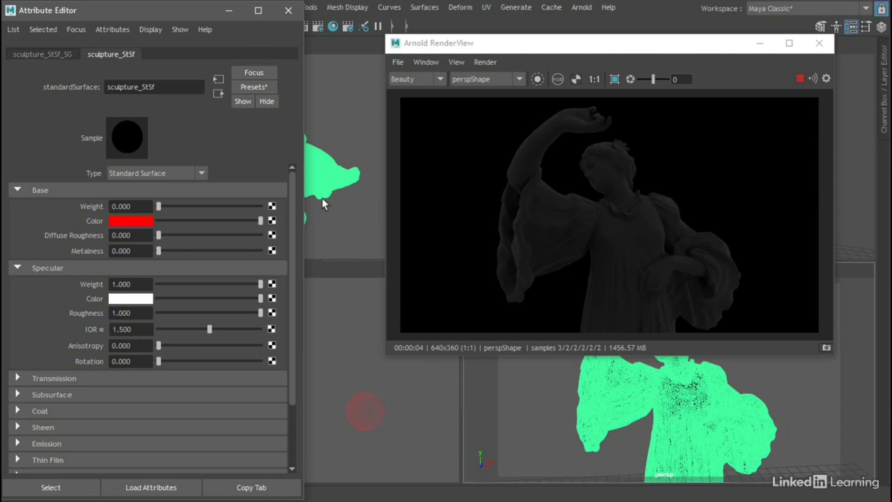
Set the material's base weight to 1 and its base color to white.
drag(157, 205, 289, 205)
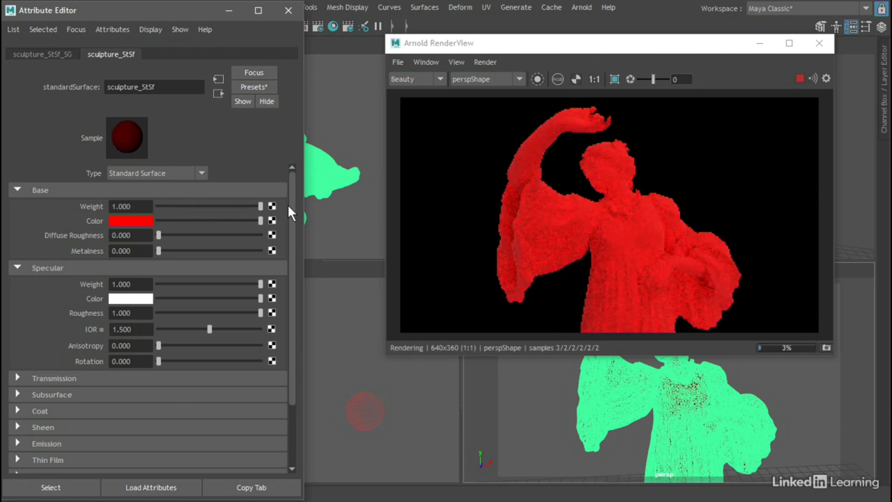
click(137, 220)
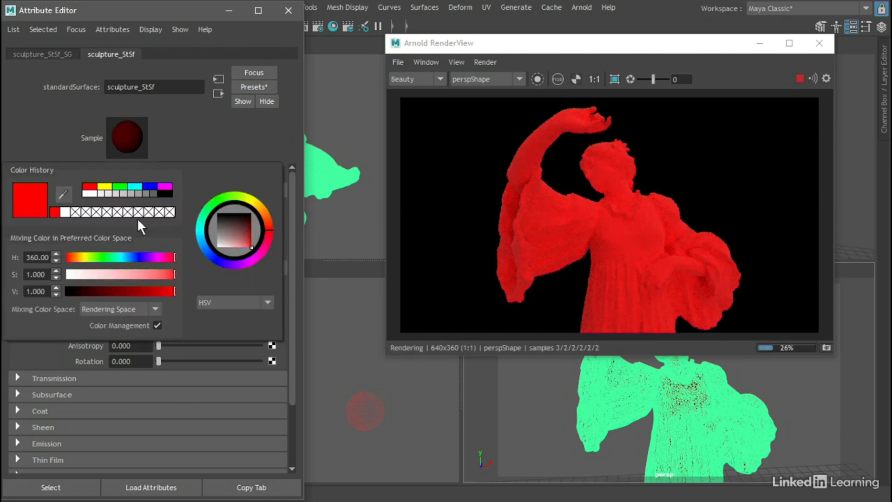
click(89, 194)
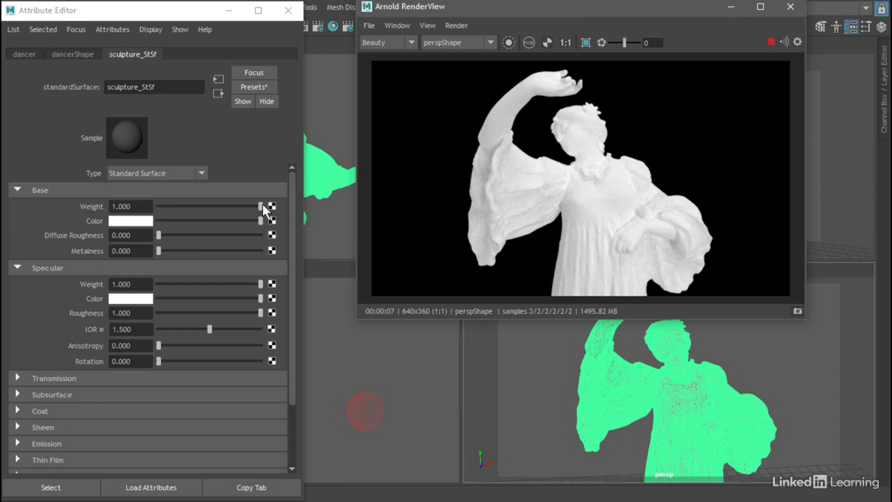
Set the base weight to 0 and lower the specular roughness to about 0.442 and on to 0.
drag(261, 206, 133, 203)
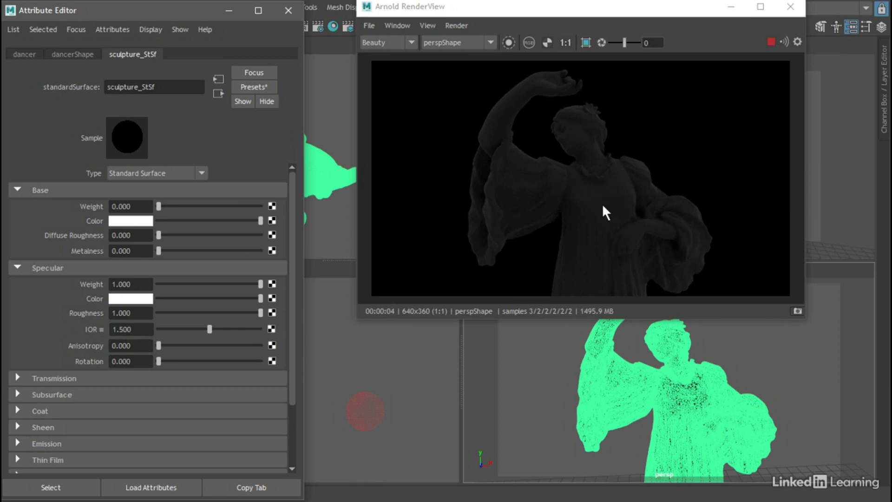
drag(261, 312, 202, 309)
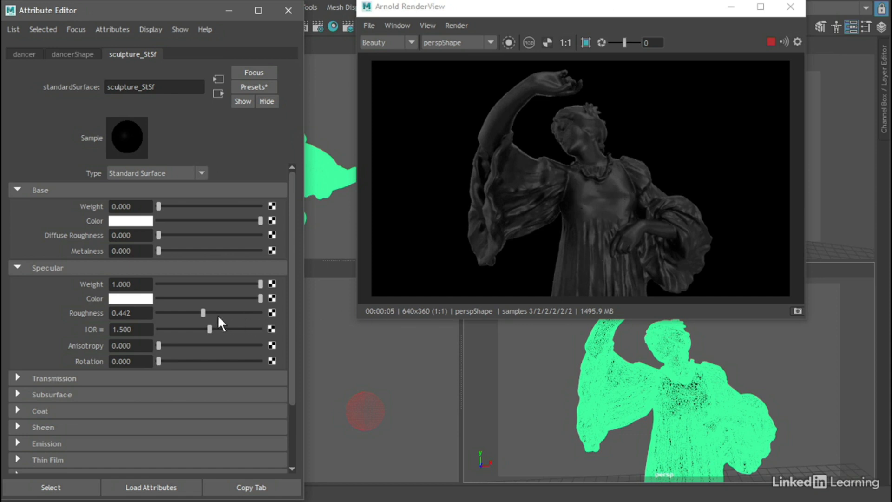
drag(203, 311, 52, 311)
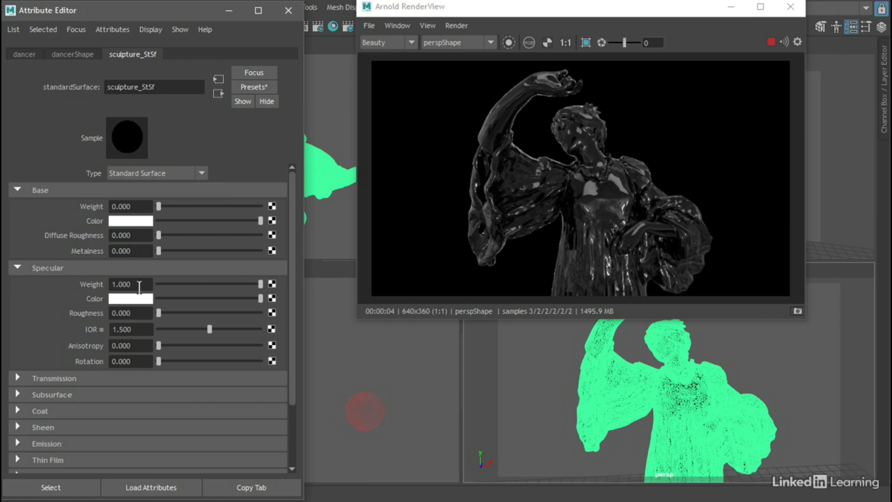
With specular weight 0 and base weight 1, try a diffuse roughness of 1 and return it to 0.
drag(260, 282, 108, 277)
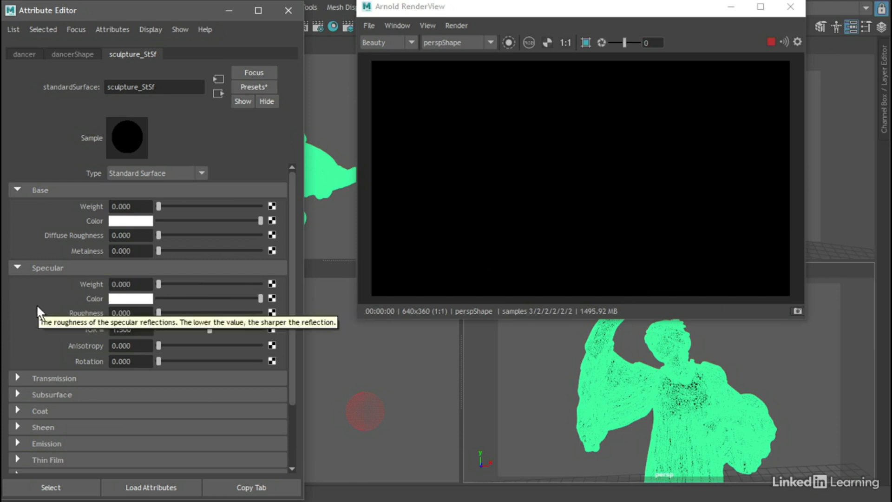
drag(158, 205, 273, 204)
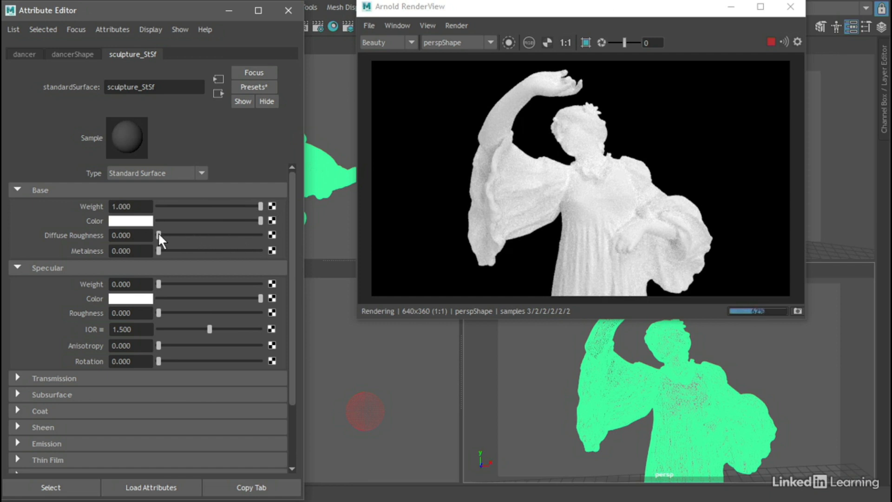
drag(158, 232, 267, 233)
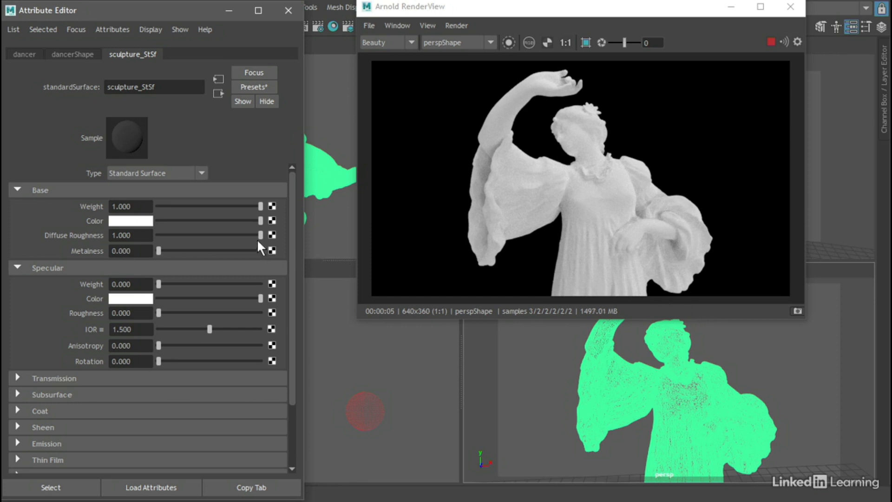
drag(261, 235, 146, 228)
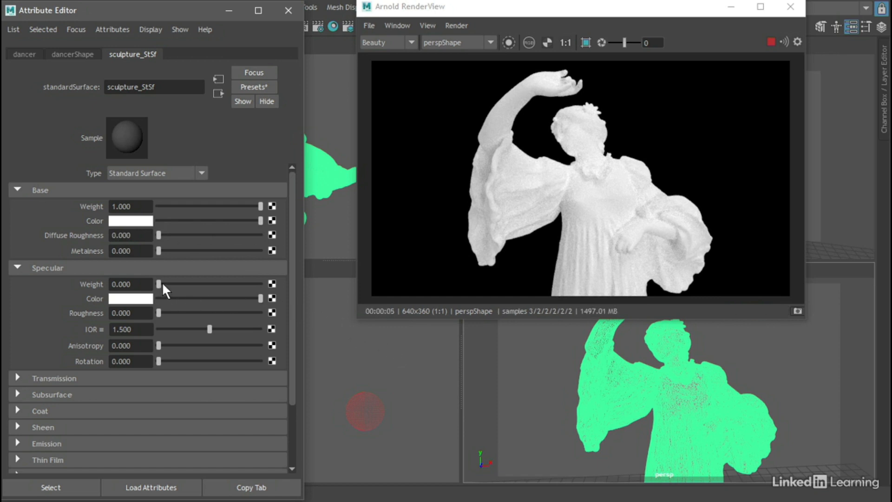
Set the specular weight to 1, expand the Transmission attributes and set the base weight to 0.
drag(158, 281, 287, 287)
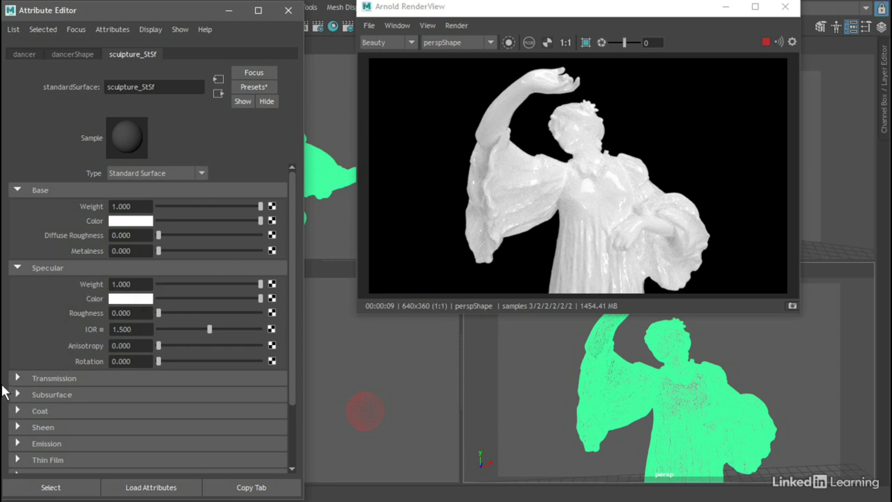
click(17, 378)
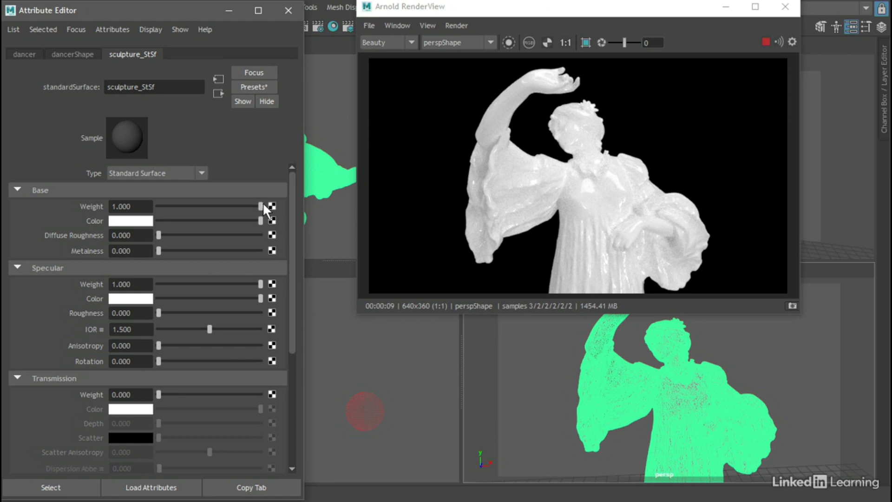
drag(263, 206, 159, 206)
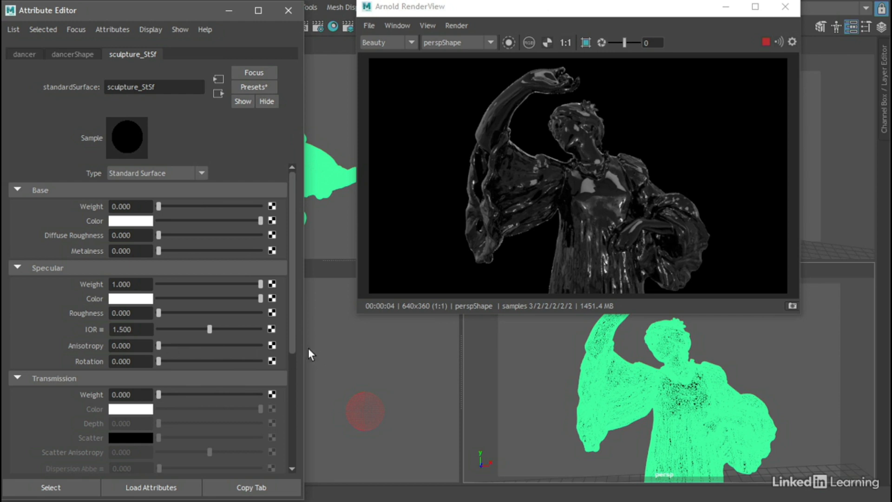
Apply the Glass and Plastic index of refraction presets to the specular IOR in turn.
click(101, 329)
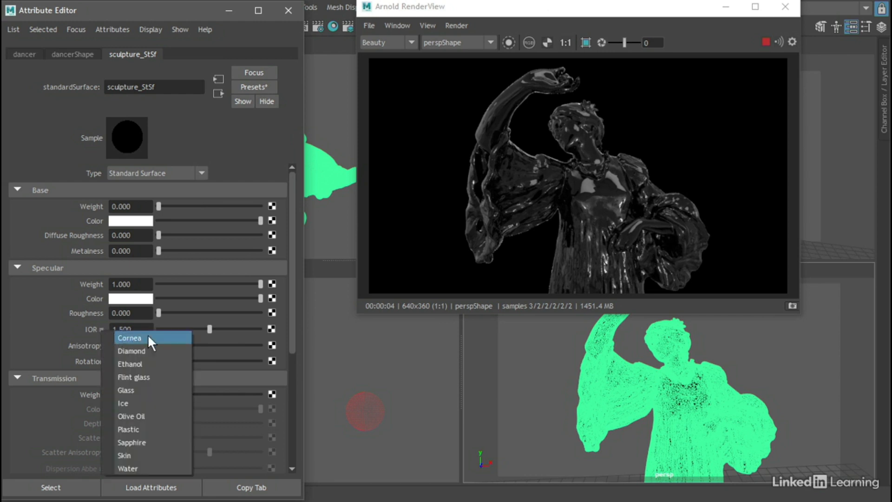
click(157, 390)
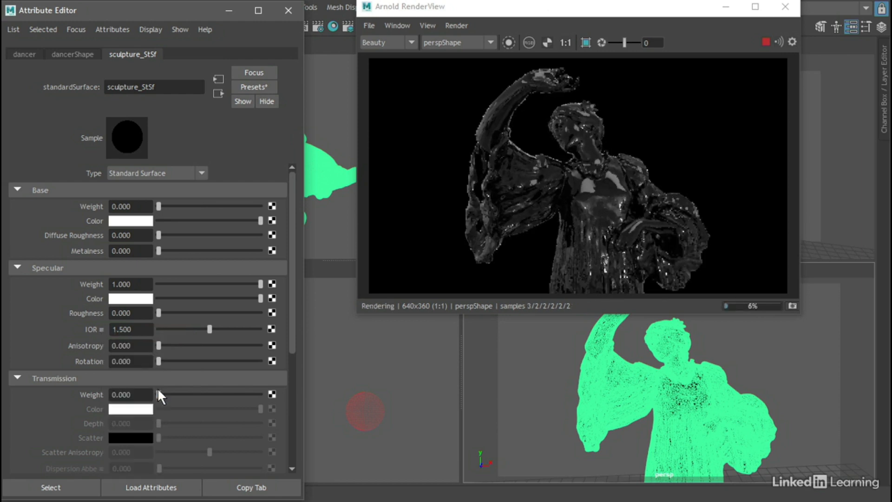
click(101, 329)
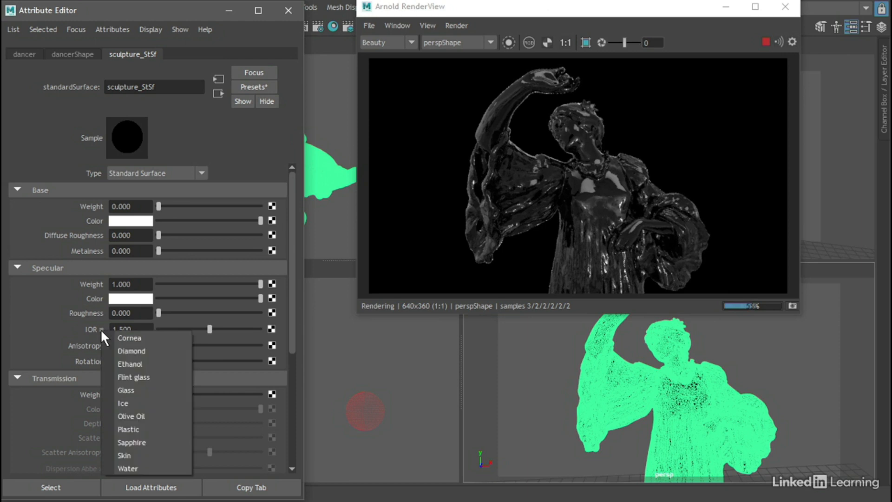
click(149, 426)
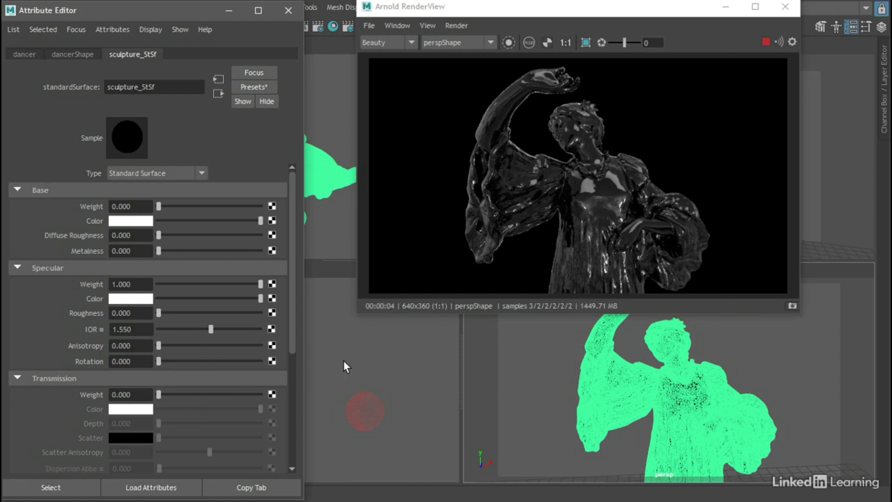
Try specular IOR values of about 2.072, 1.204 and 1.026 on the sculpture material.
mouse_move(212, 330)
mouse_down()
mouse_move(199, 330)
mouse_move(227, 329)
mouse_up()
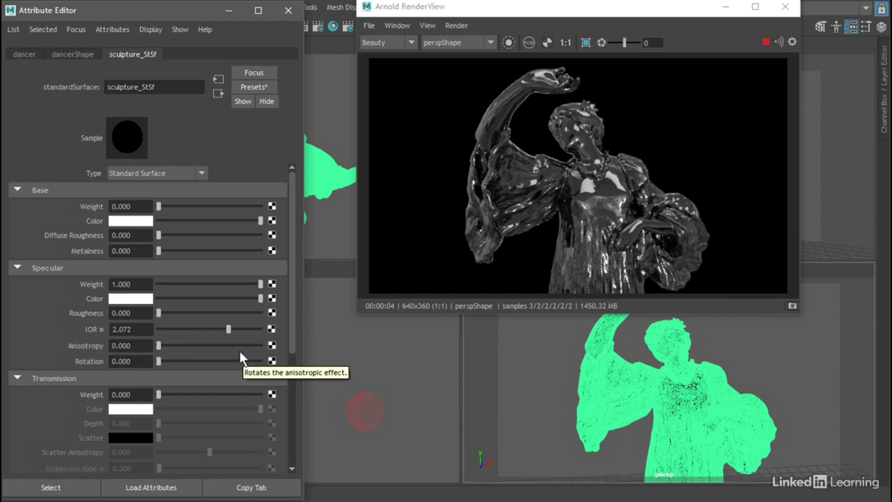
drag(231, 331, 200, 331)
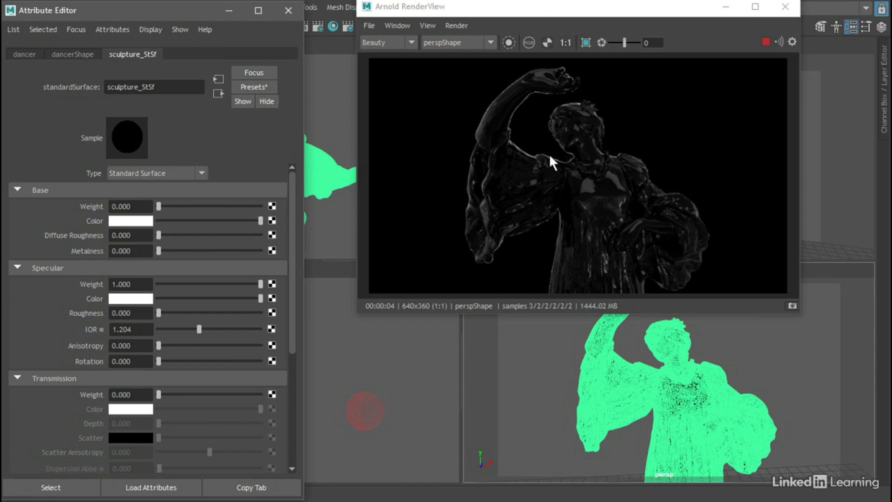
click(199, 329)
drag(199, 329, 193, 329)
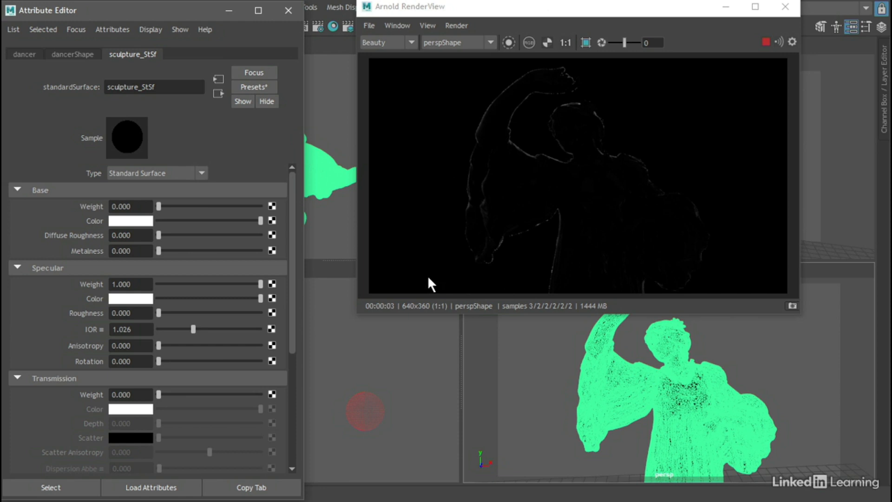
Set the specular IOR to 1 and lower it further to about 0.809.
drag(151, 329, 104, 328)
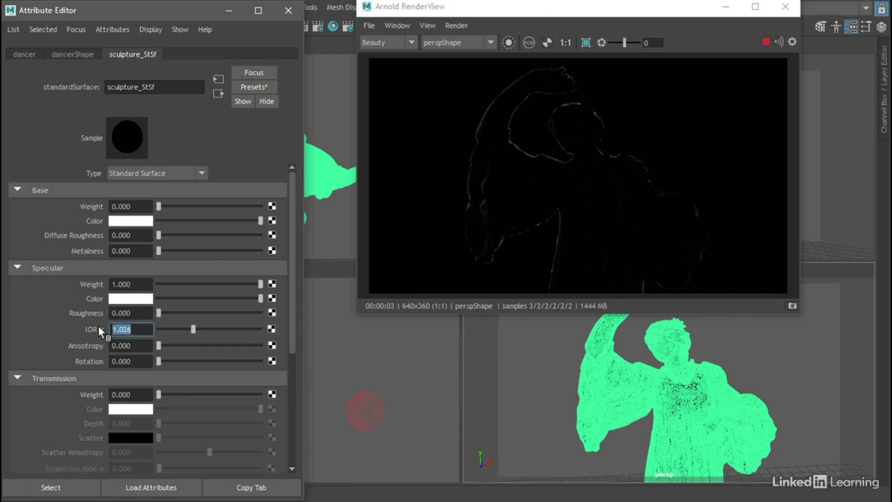
text(1)
key(Return)
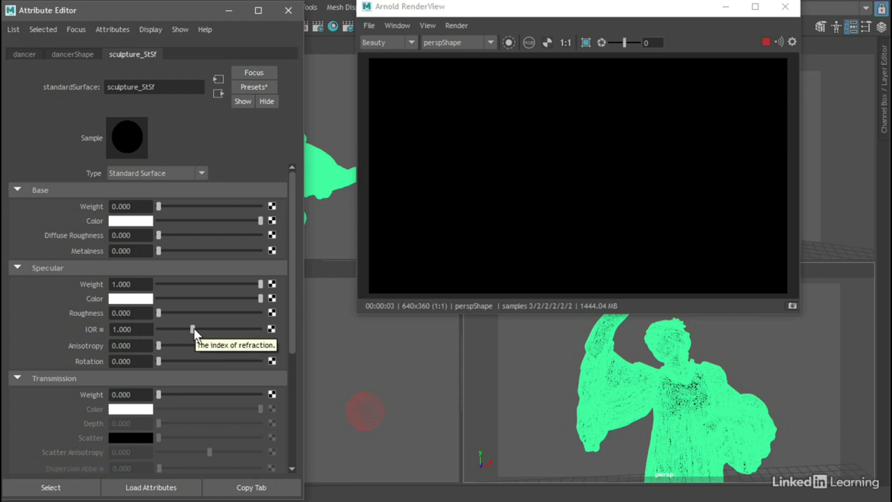
drag(194, 329, 186, 329)
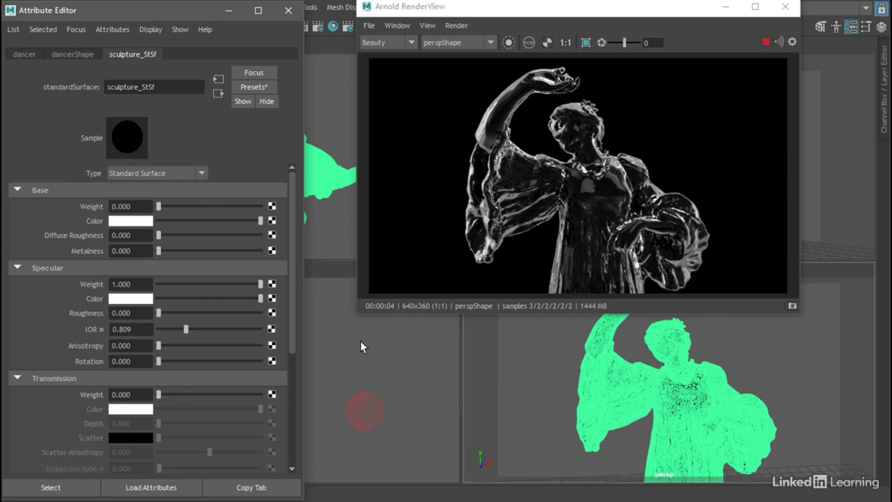
Raise the sculpture material's specular IOR to about 1.618 and its base weight to 1.
drag(186, 330, 215, 331)
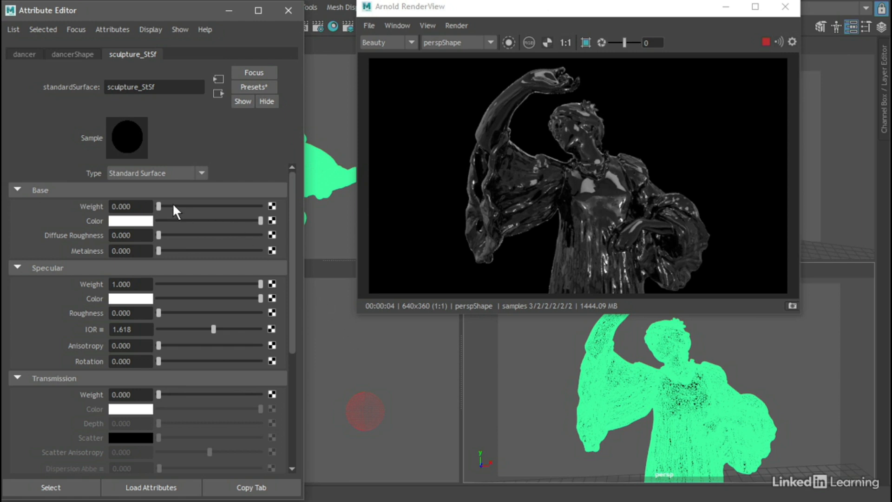
drag(159, 206, 286, 212)
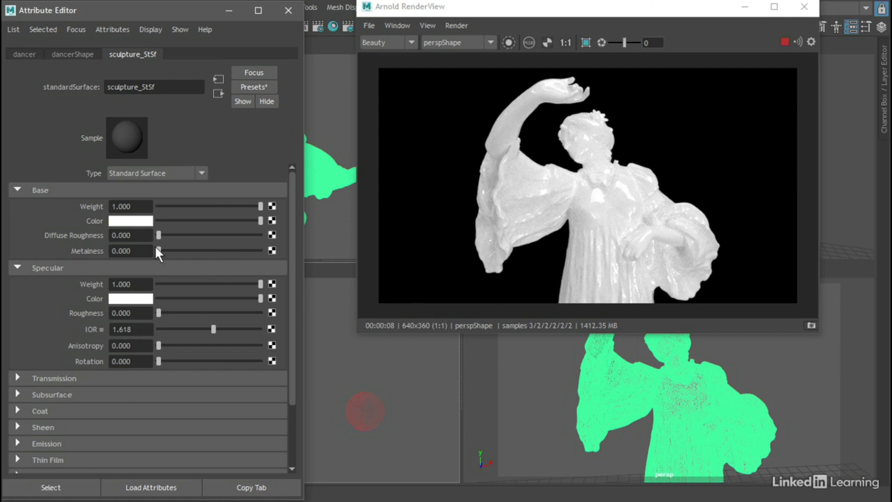
Set the base metalness to 1, try about 0.487, and return it to 1.
drag(159, 250, 304, 250)
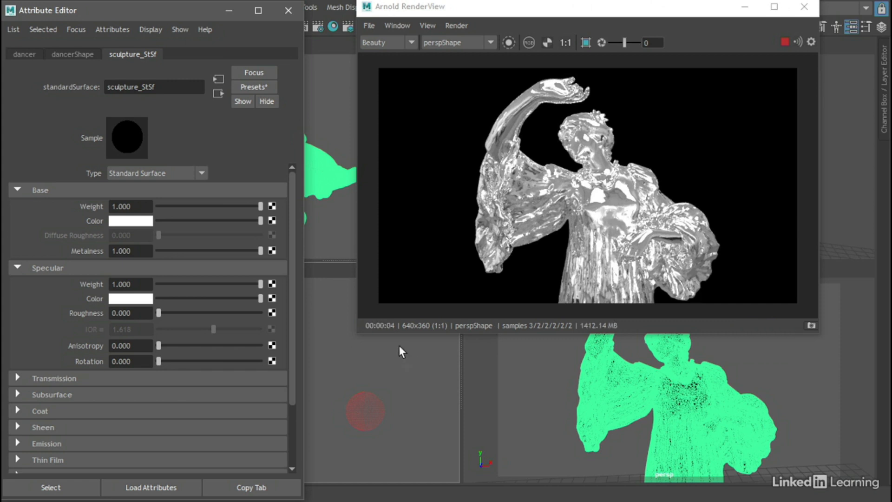
drag(255, 251, 208, 251)
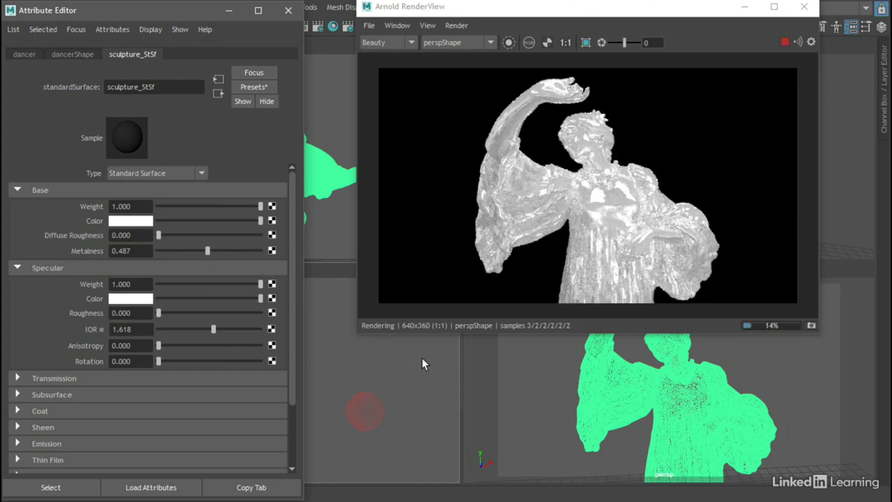
drag(211, 251, 286, 256)
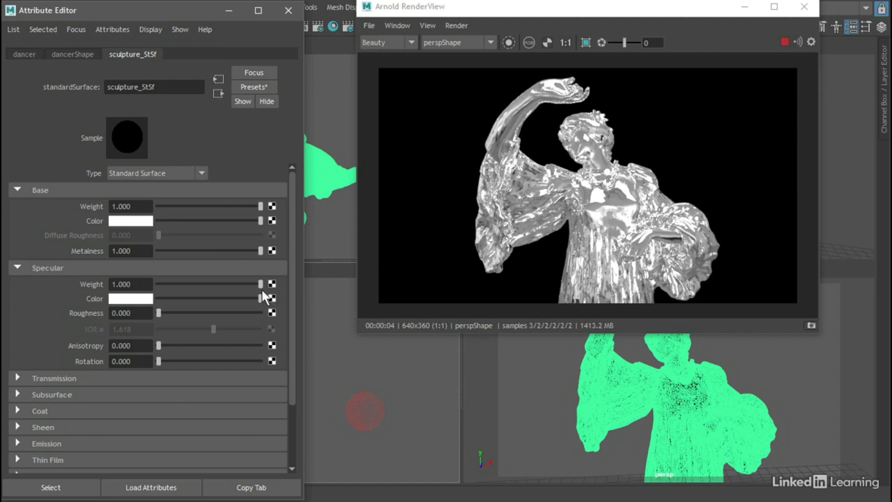
With the specular color at black, mix a golden-orange base color (hue about 32, saturation 1, value about 0.895), and return the specular color to white.
drag(259, 297, 138, 294)
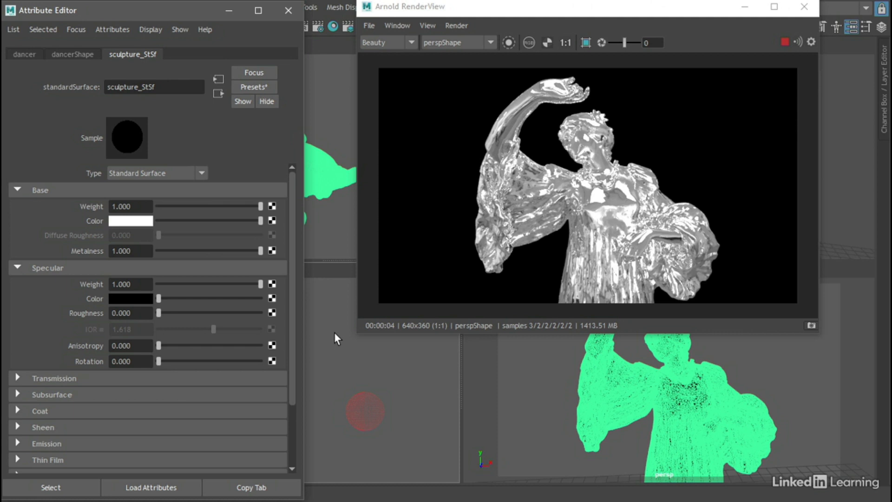
click(130, 222)
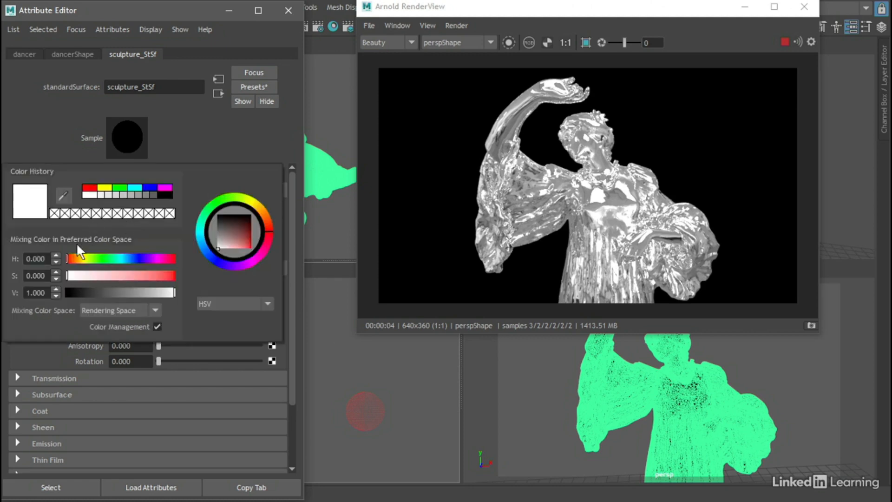
click(76, 259)
drag(69, 277, 168, 292)
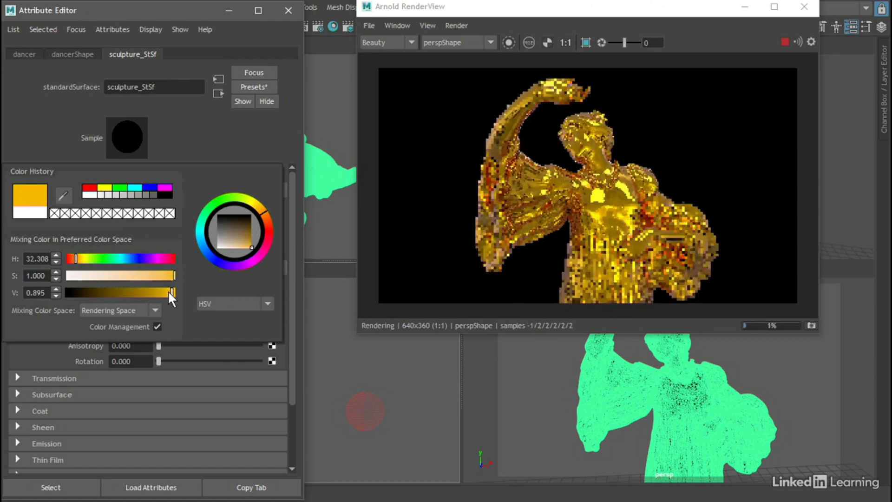
click(75, 257)
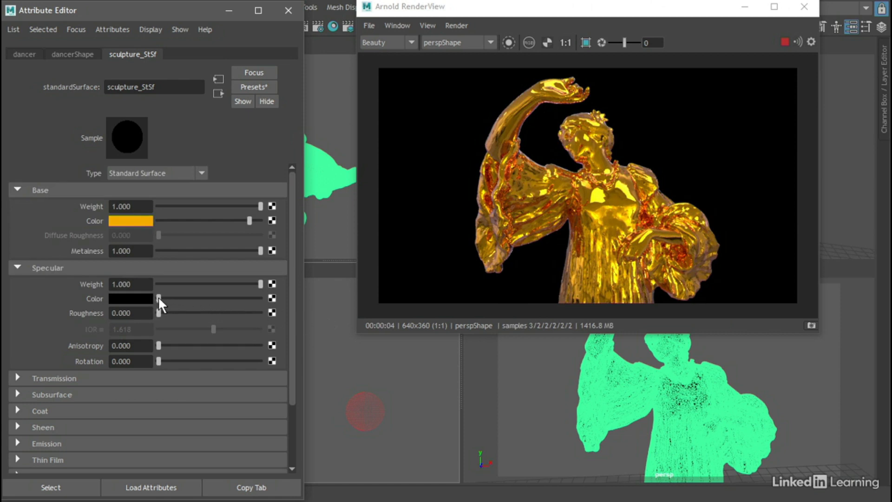
drag(158, 296, 255, 295)
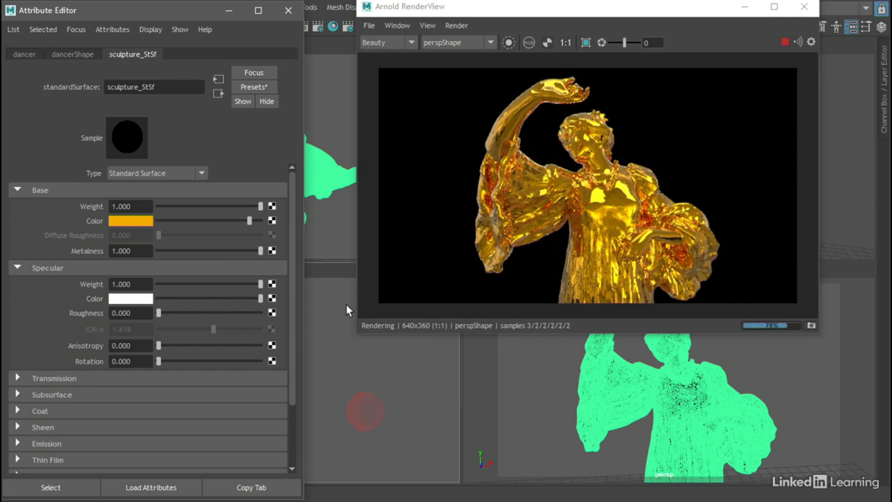
Lower the base metalness to about 0.76, 0.39 and 0.071 in turn, and set it to 0.1.
drag(260, 250, 235, 250)
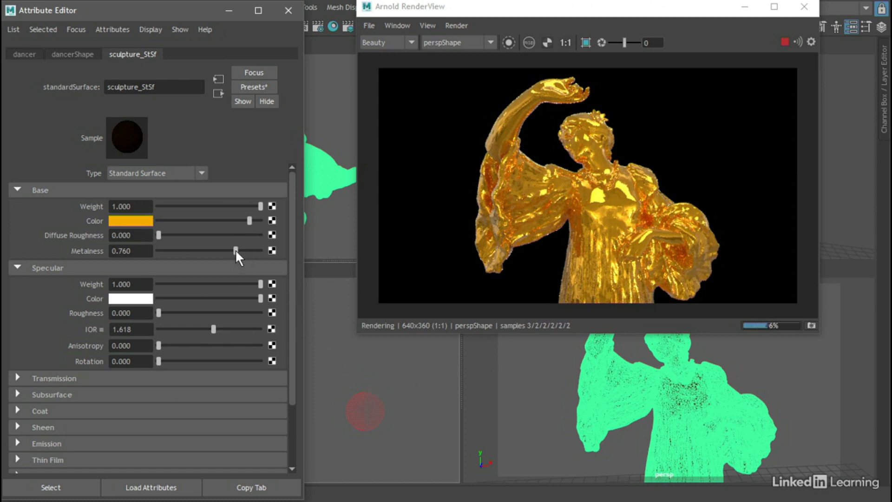
drag(235, 249, 197, 251)
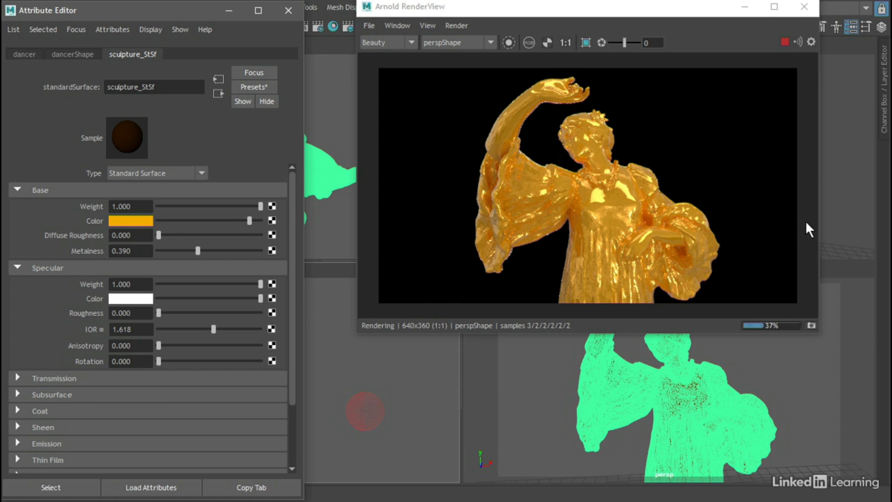
drag(197, 253, 165, 253)
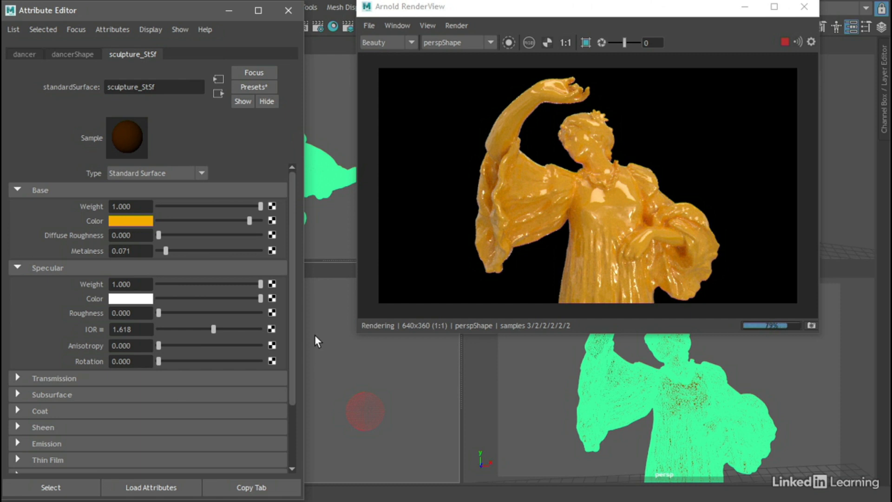
double_click(131, 251)
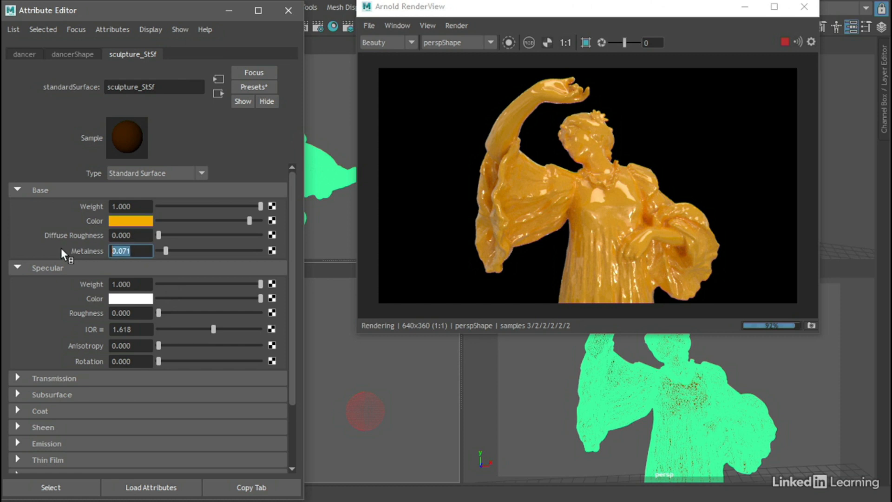
text(0.1)
key(Return)
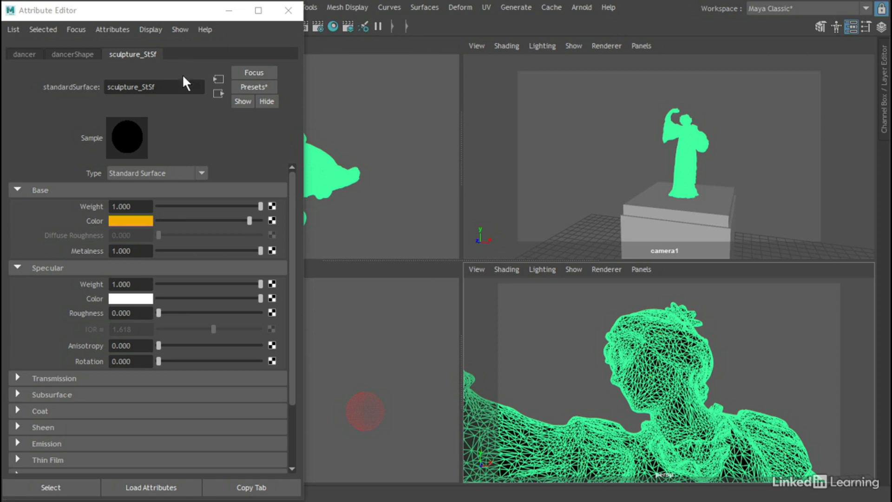
Copy the sculpture_StSf attributes into a separate window placed over the Attribute Editor, and deselect the sculpture in the persp view.
click(251, 488)
mouse_move(442, 183)
mouse_down()
mouse_move(394, 165)
mouse_move(147, 8)
mouse_move(172, 17)
mouse_up()
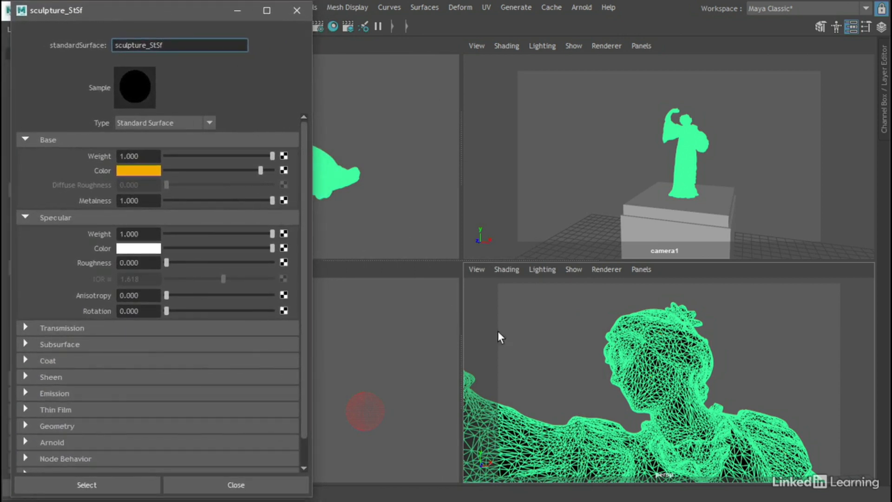
click(557, 330)
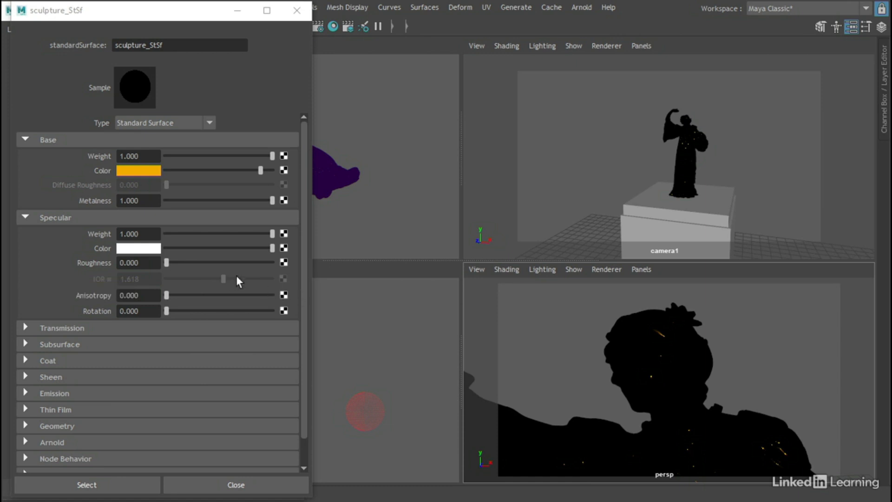
Set the specular roughness to 0.2 and raise the anisotropy to about 0.931.
drag(166, 262, 187, 263)
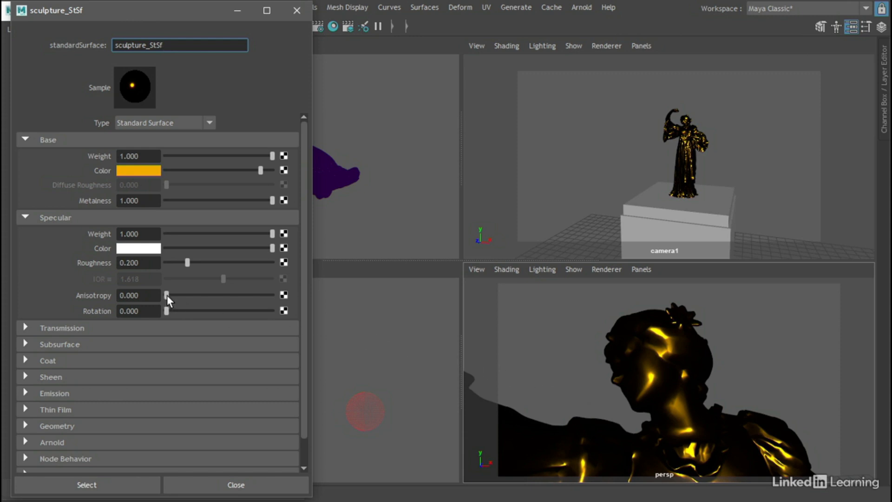
drag(167, 295, 263, 294)
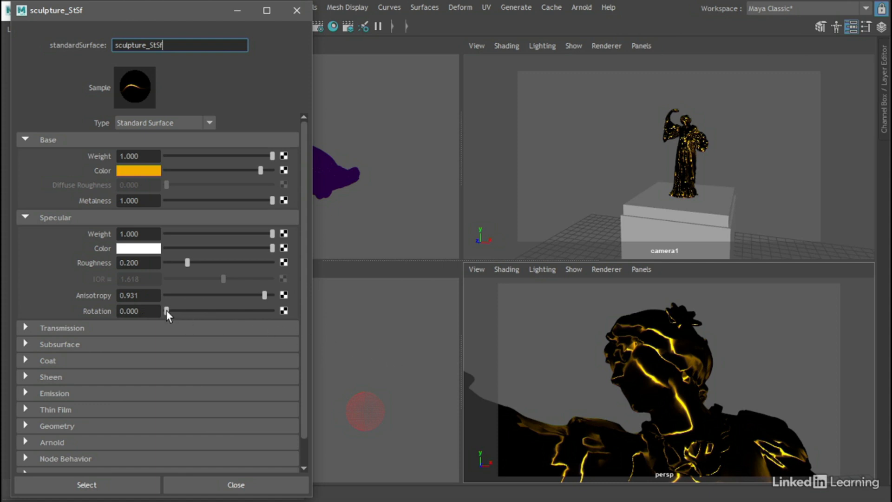
Try specular rotation values of about 0.231, 0.25, 0.5, 0.75 and 1 on the sculpture material.
drag(166, 311, 190, 309)
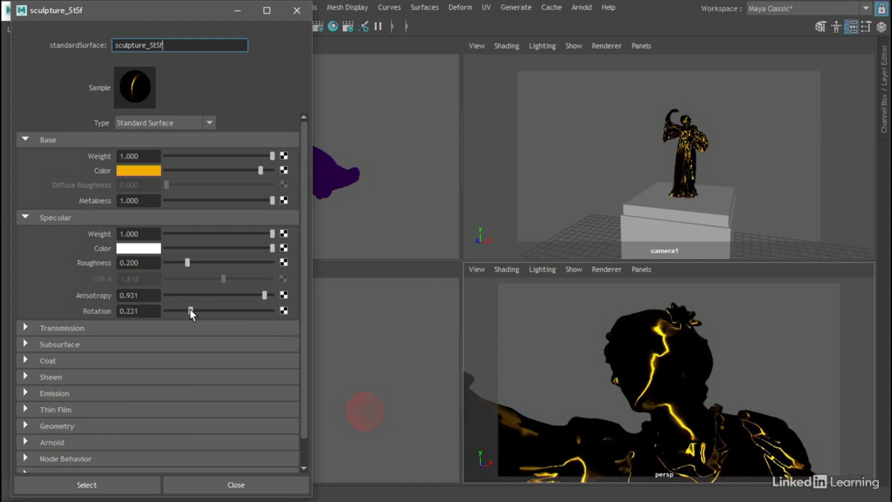
click(148, 309)
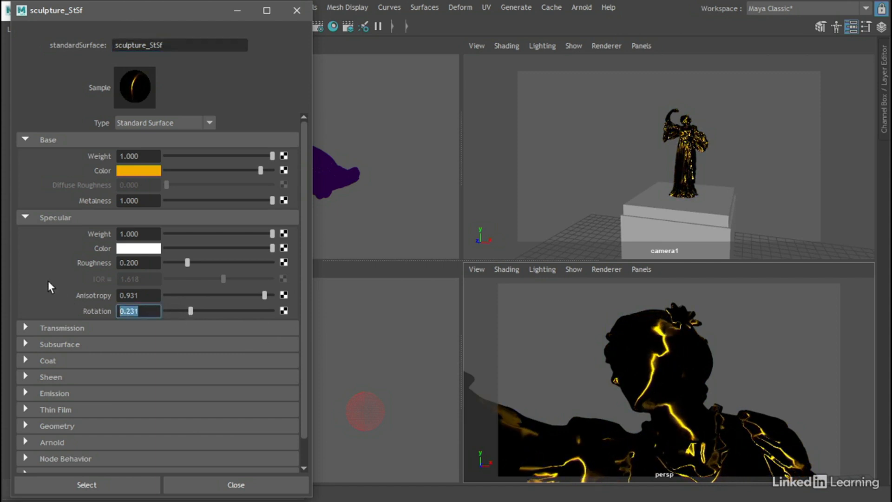
text(0.25)
key(Return)
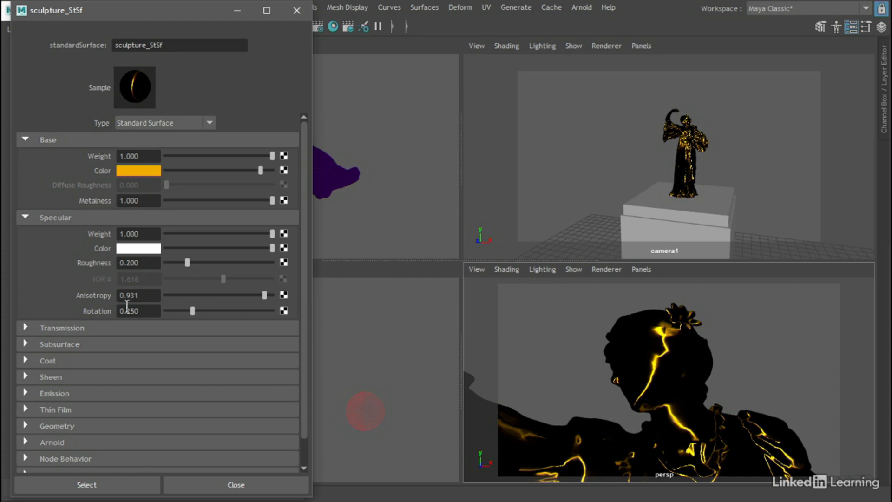
click(149, 311)
text(-5)
key(Return)
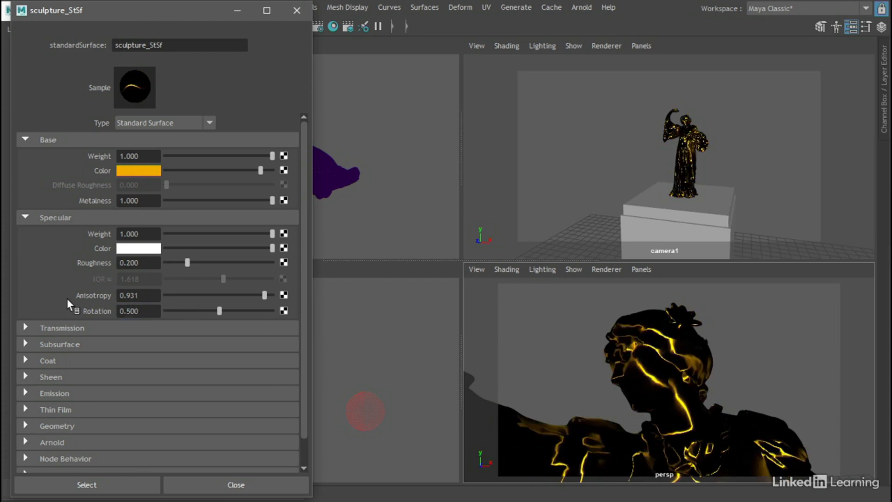
drag(156, 313, 70, 299)
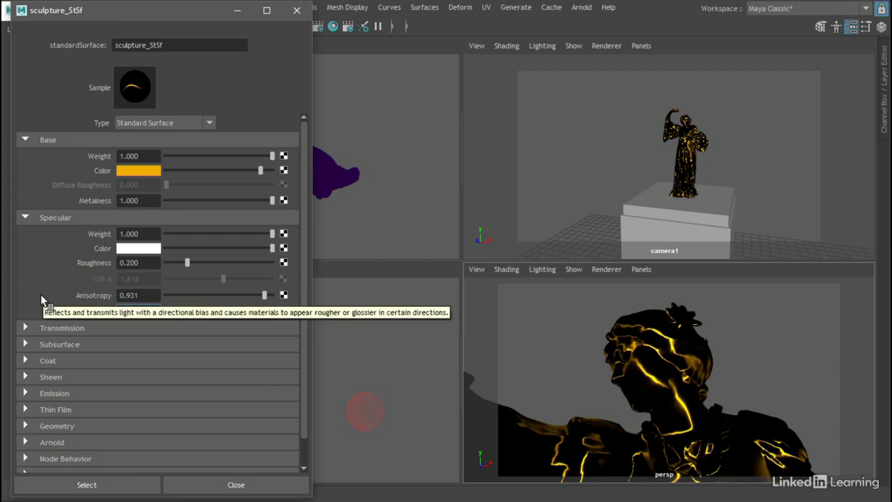
text(.75)
key(Return)
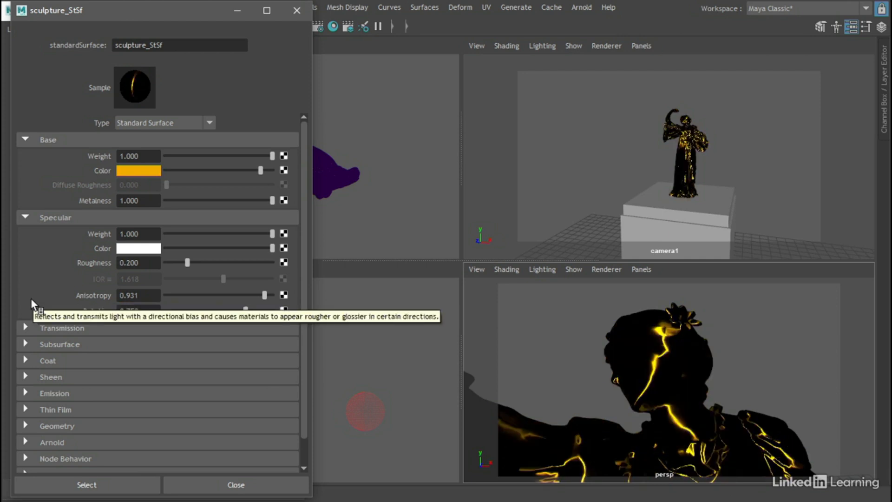
double_click(135, 311)
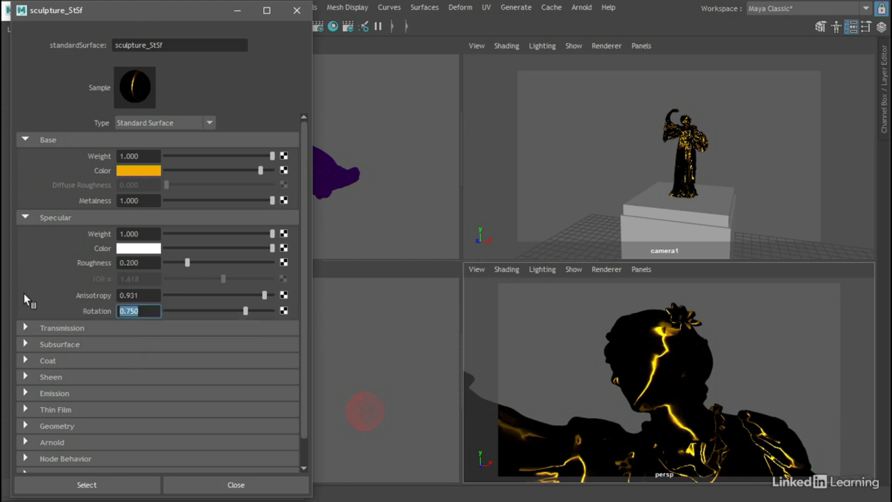
text(1)
key(Return)
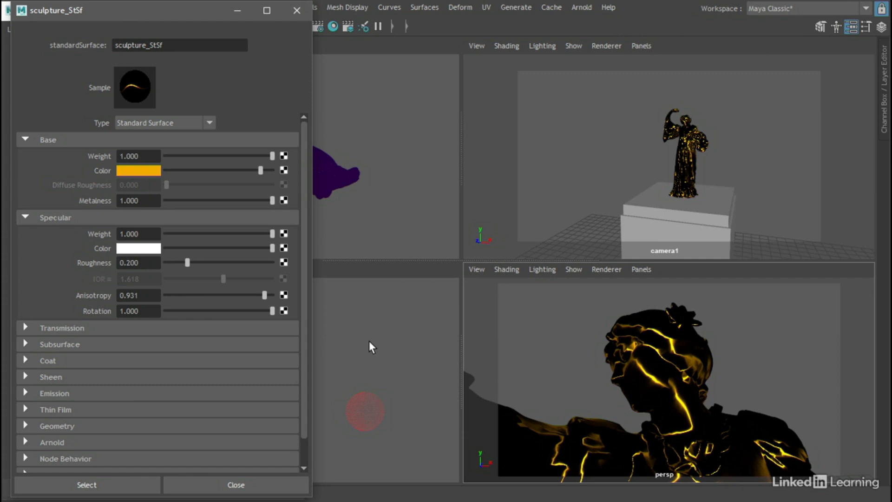
Bring the specular rotation back to 0 and set it to 0.25.
drag(271, 311, 158, 307)
click(138, 311)
text(.25)
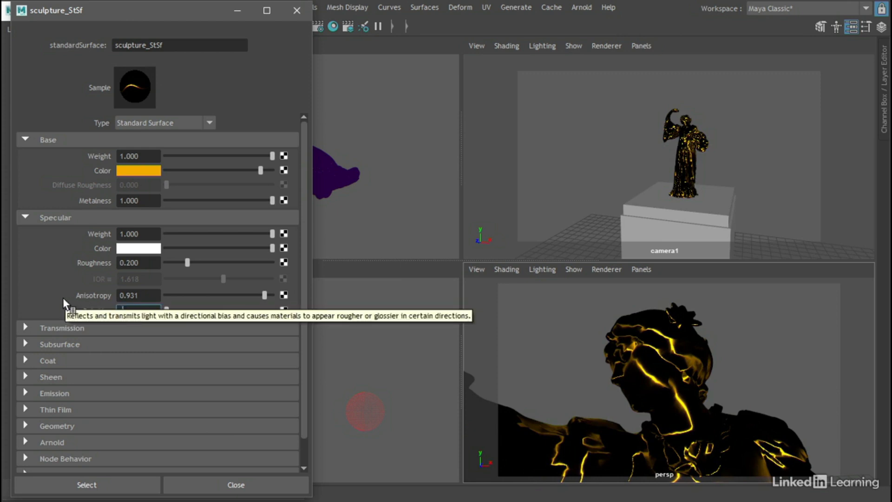
key(Return)
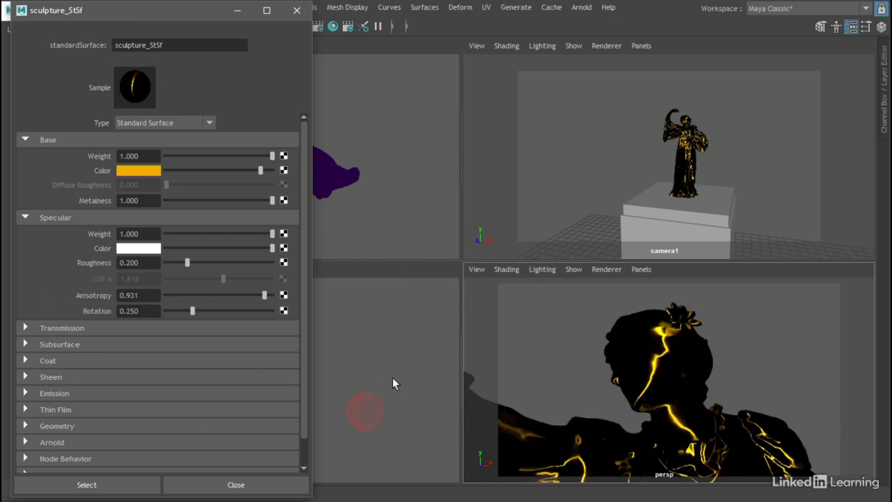
Render the persp view with Arnold and store a snapshot of the image.
click(551, 350)
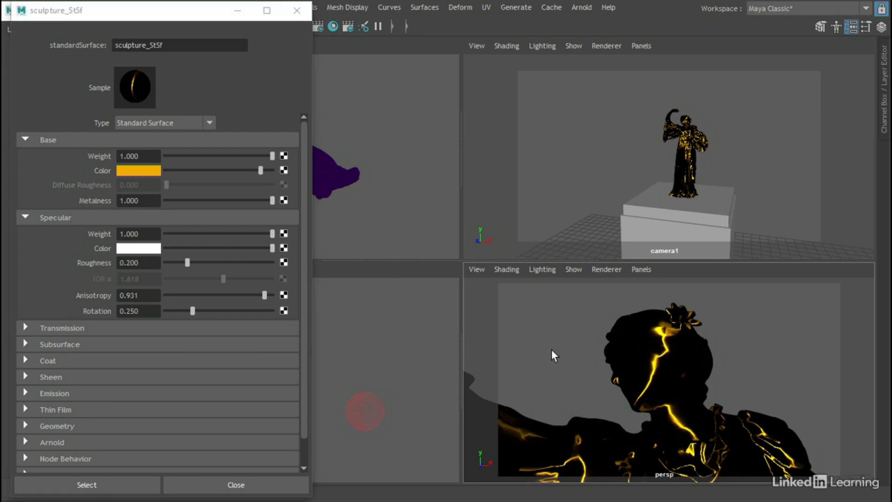
click(584, 5)
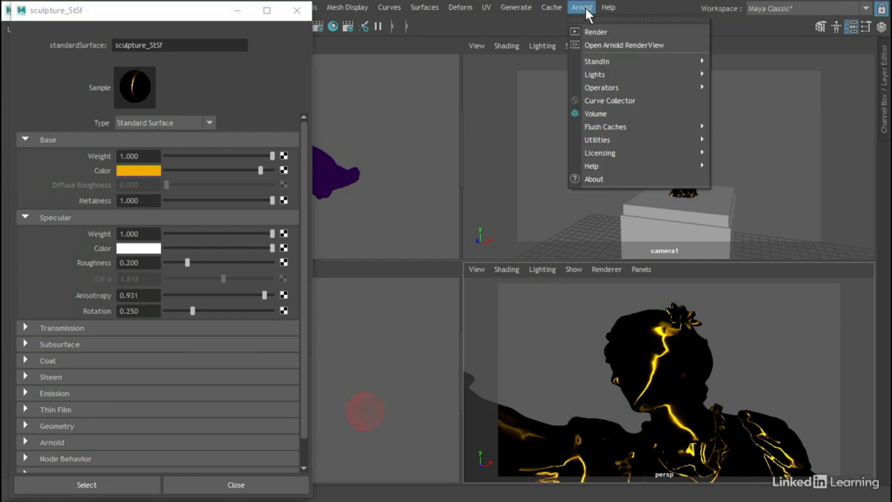
click(609, 34)
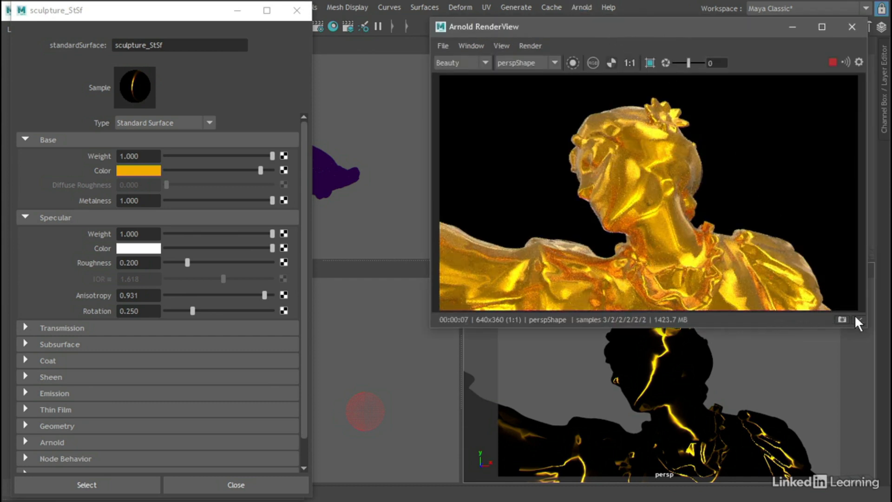
click(841, 319)
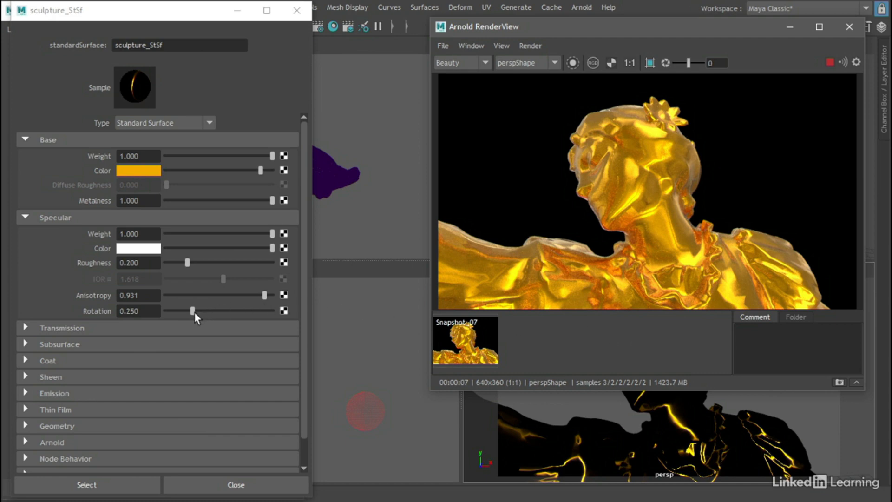
Set the specular rotation to 0 and store a second snapshot of the updated render.
drag(192, 311, 152, 308)
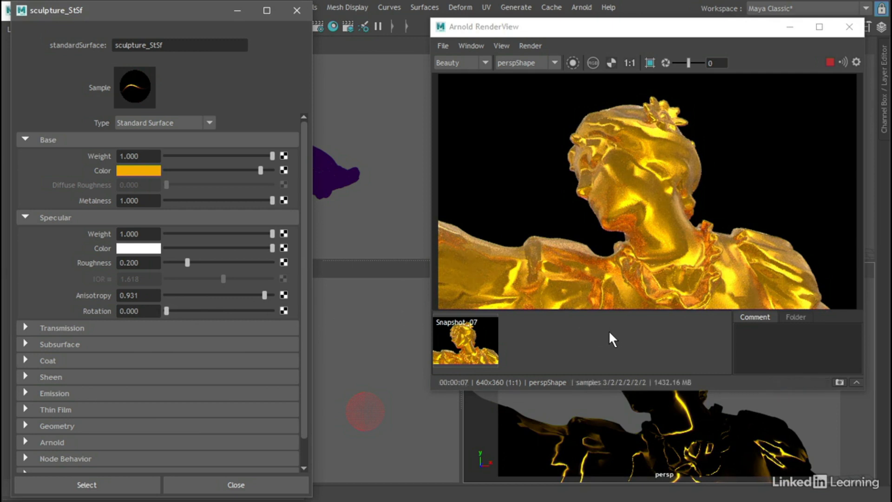
click(839, 382)
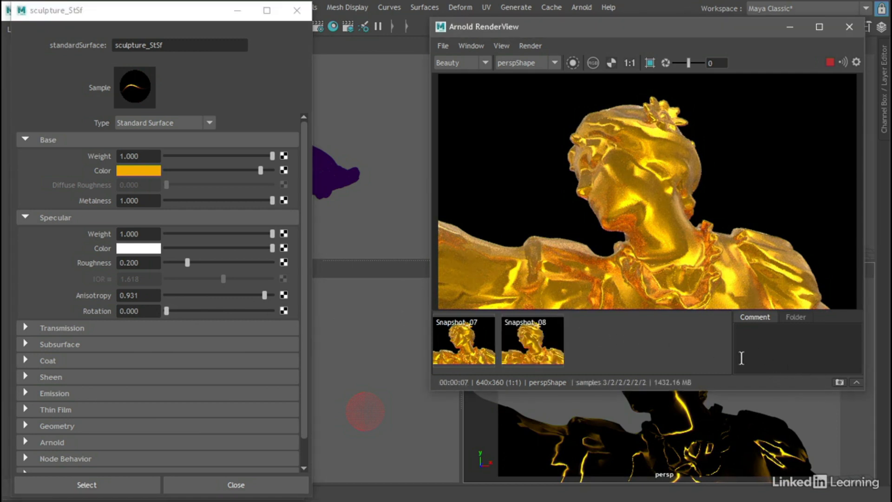
Compare the two stored render snapshots by switching back and forth between them, and return to the live render.
click(467, 336)
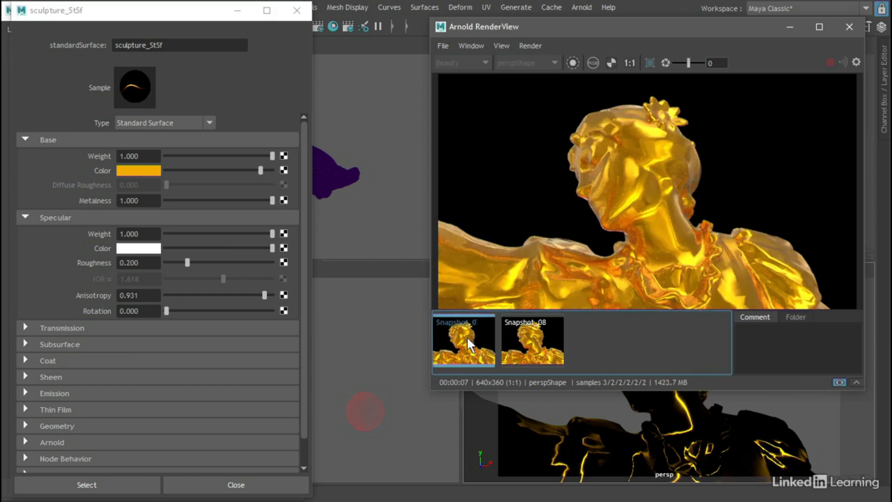
click(537, 338)
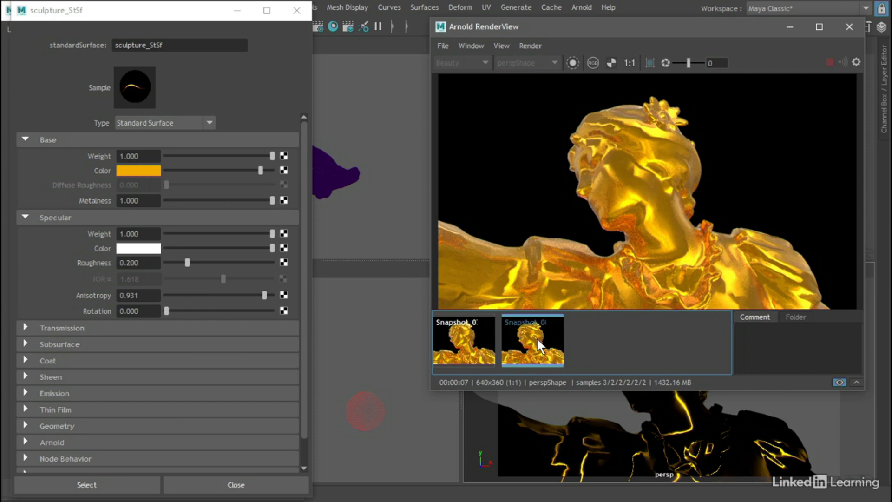
click(482, 338)
click(528, 338)
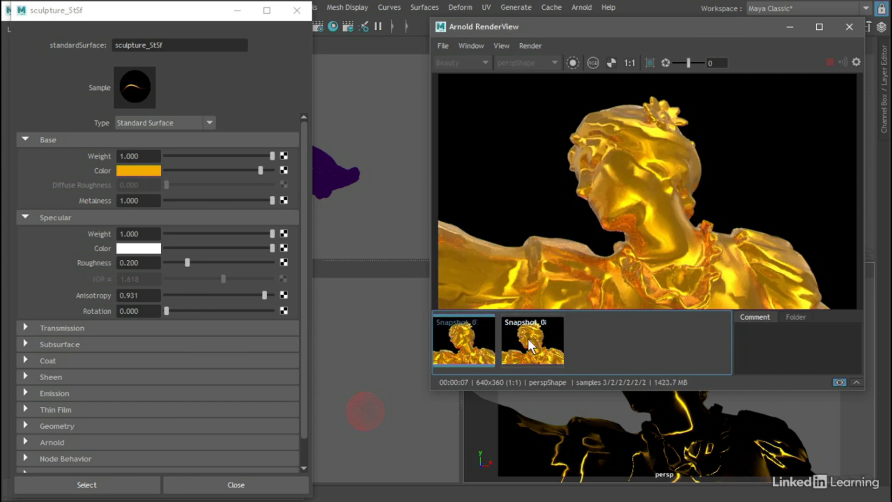
click(474, 336)
click(473, 336)
click(531, 337)
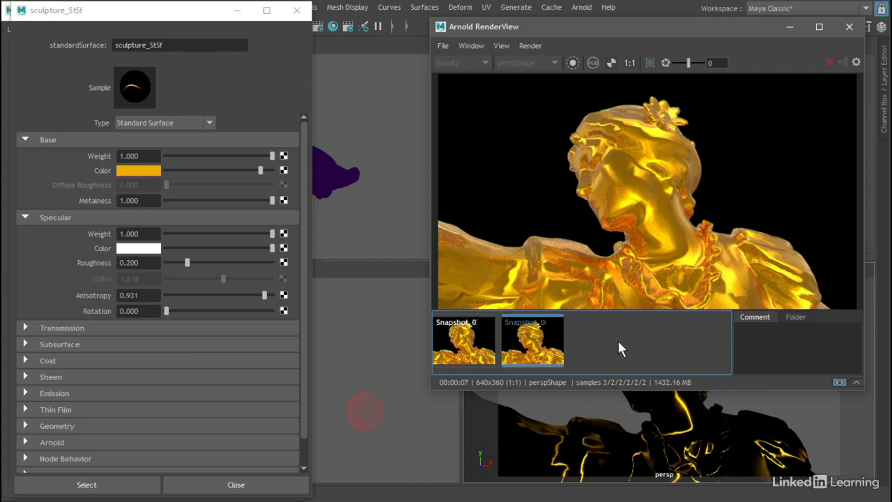
click(839, 383)
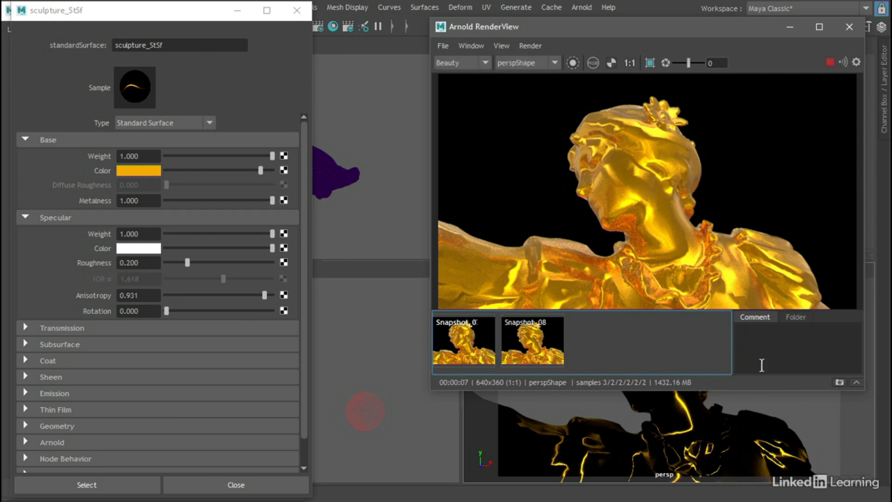
Set the specular anisotropy to 0, store a third snapshot of the render, and compare it with the two earlier ones.
drag(264, 294, 152, 291)
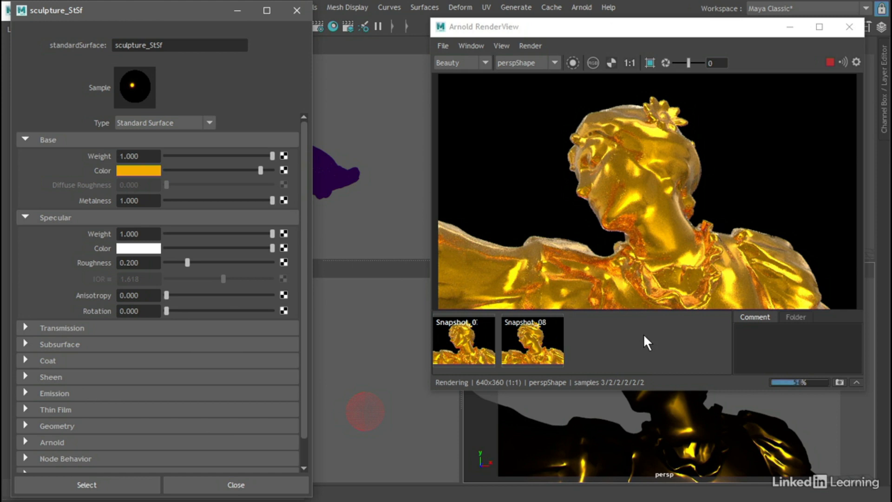
click(840, 382)
click(611, 335)
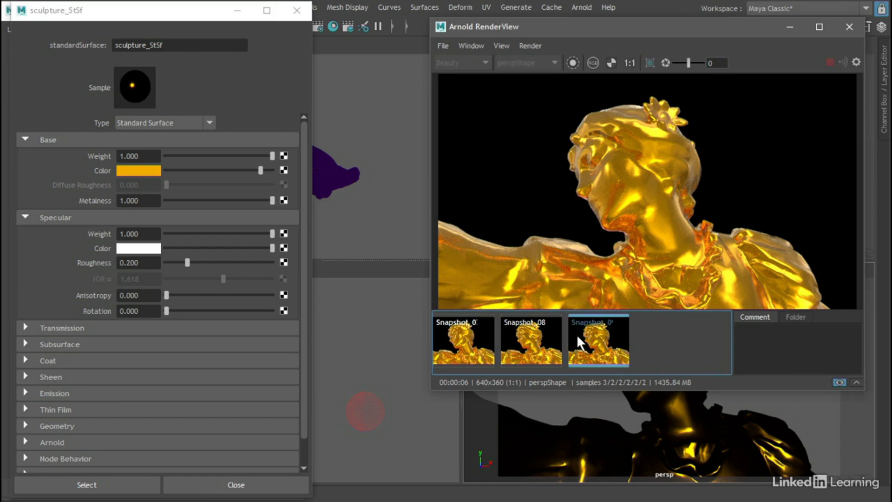
click(531, 333)
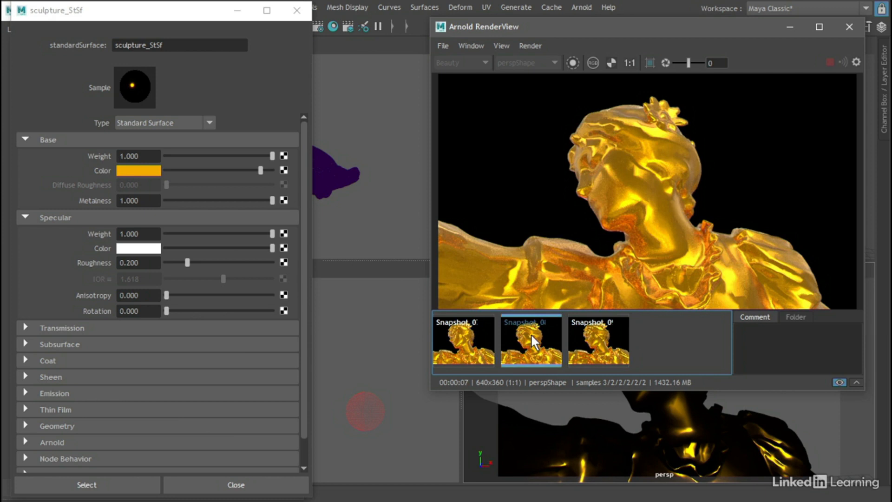
click(472, 334)
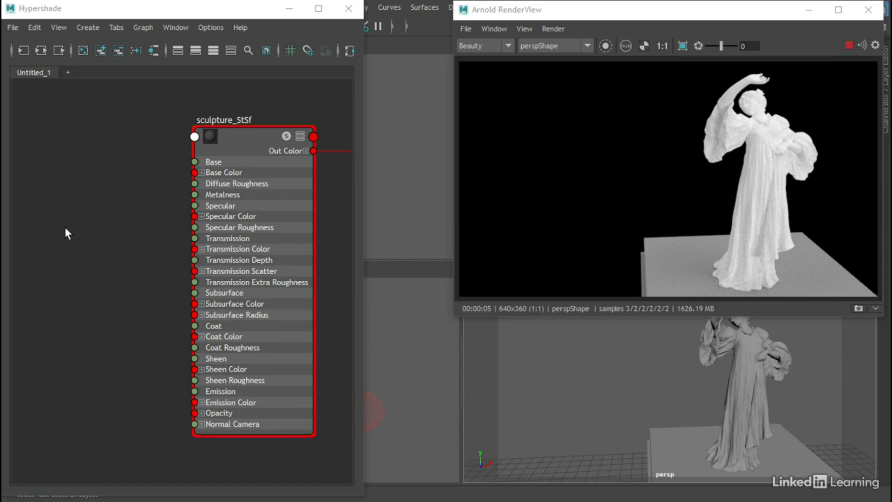
Create a file texture node in the Hypershade graph next to the sculpture_StSf material.
click(76, 277)
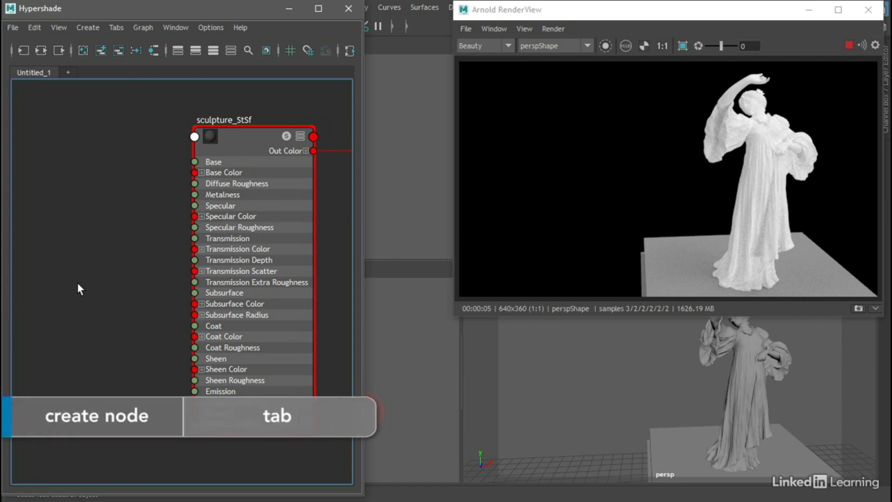
key(Tab)
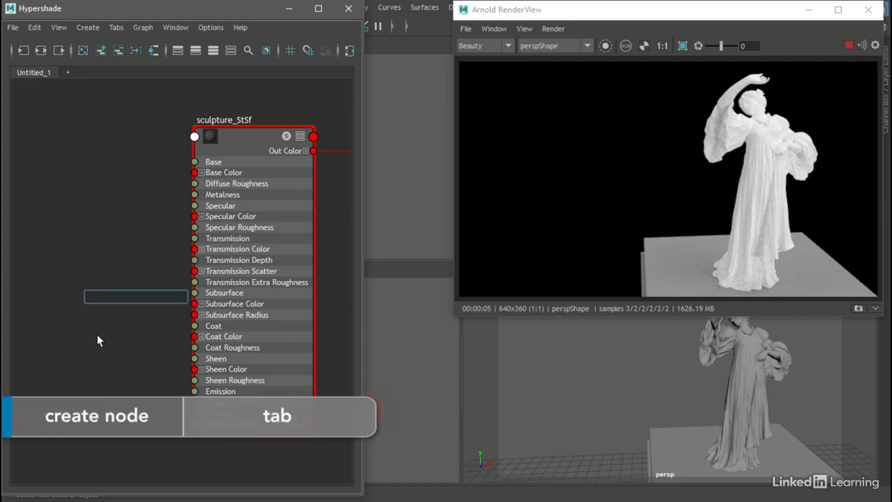
text(fil)
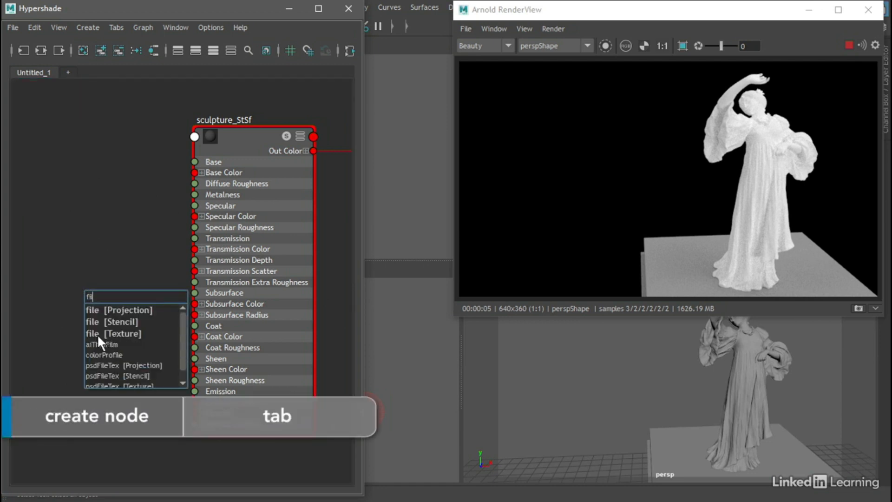
text(e)
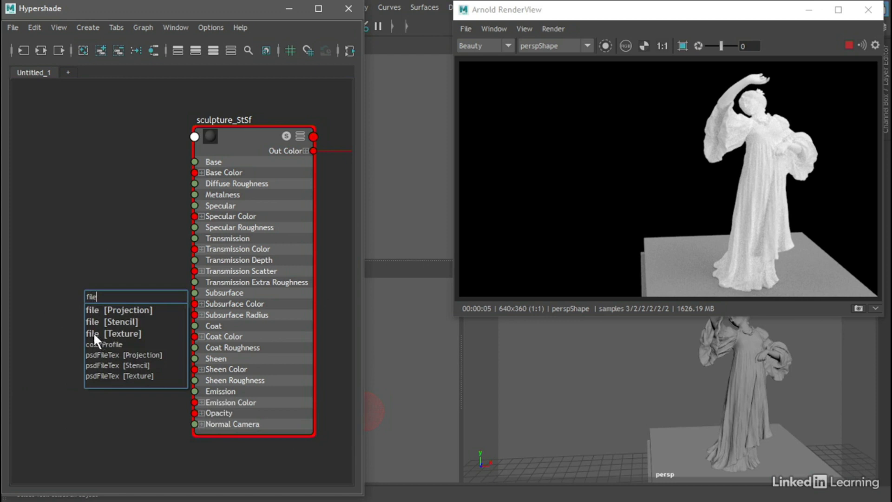
click(129, 332)
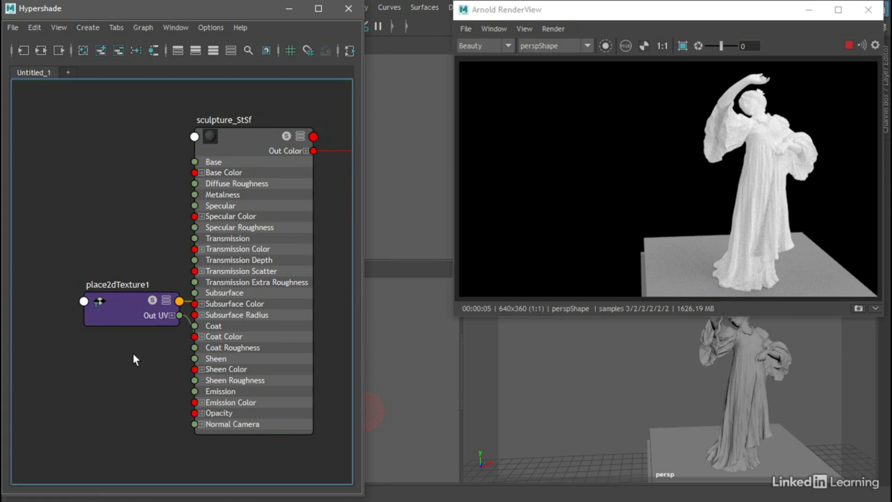
Select the connected place2dTexture and file nodes and move them clear of the sculpture_StSf node, level with its upper inputs.
click(114, 307)
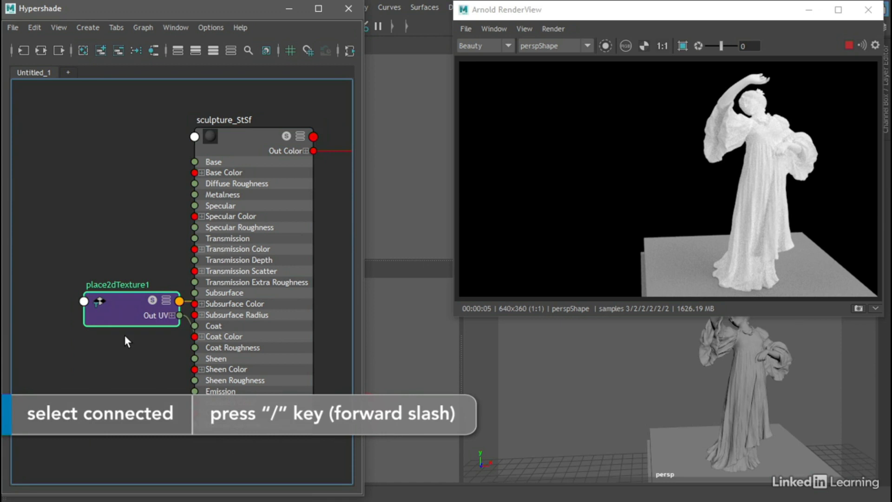
key(slash)
drag(138, 306, 20, 166)
drag(135, 163, 97, 160)
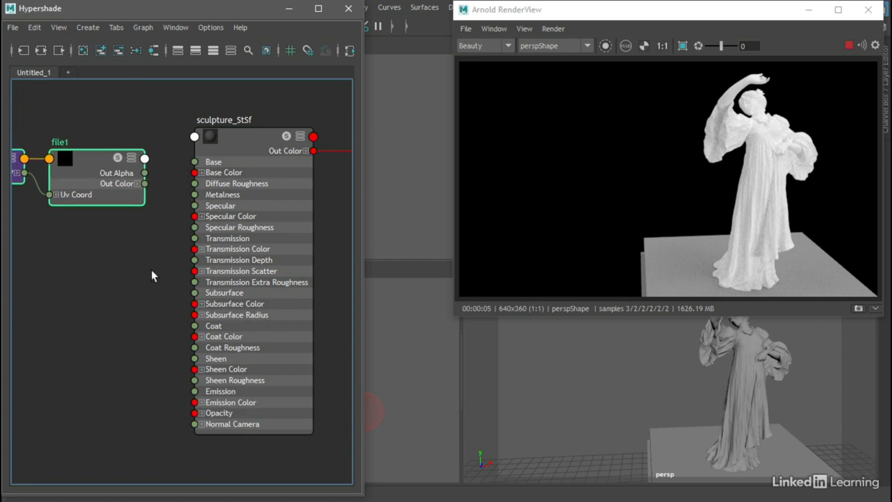
click(151, 269)
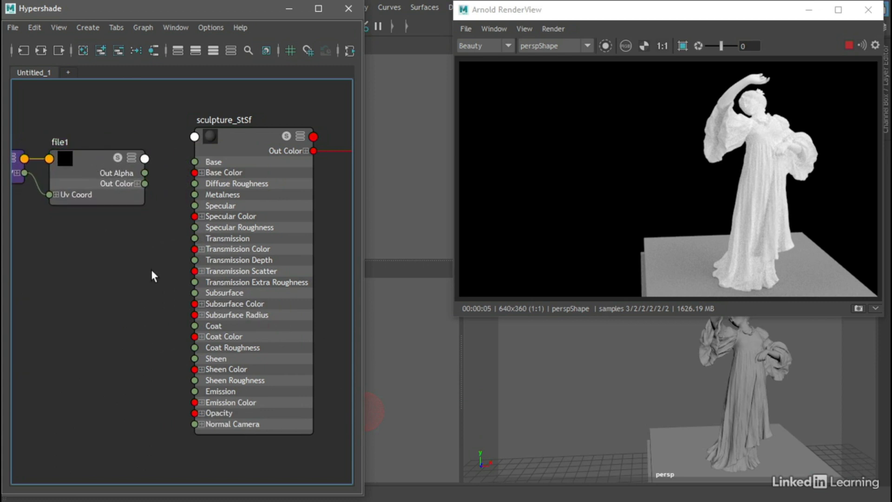
Load dancer_4096_occlusion.png from the sourceimages folder as the image of the file texture node.
click(87, 159)
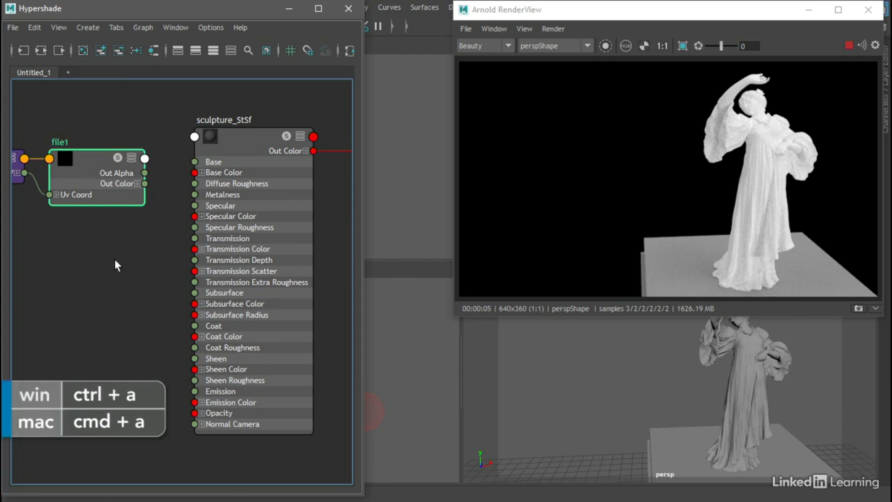
key(ctrl+a)
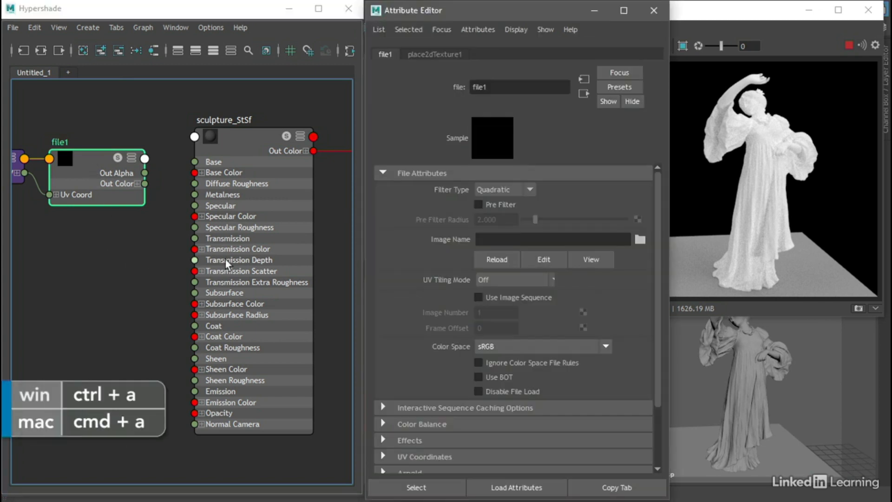
click(640, 239)
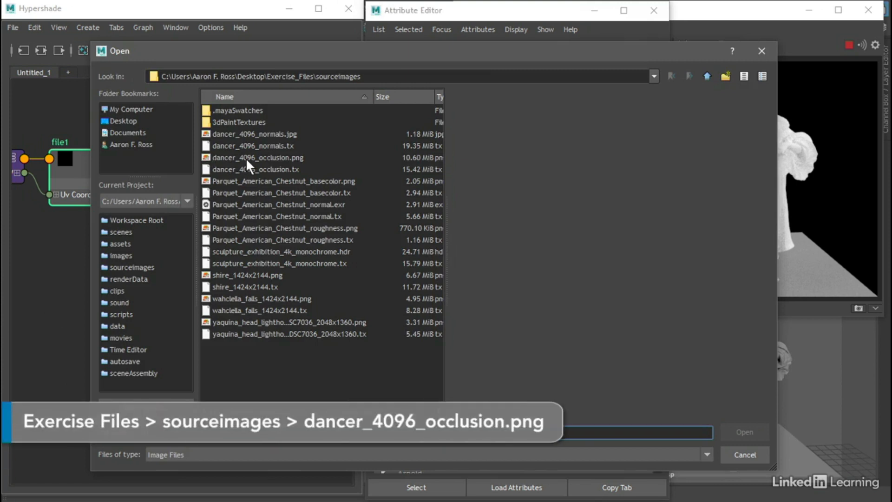
click(277, 157)
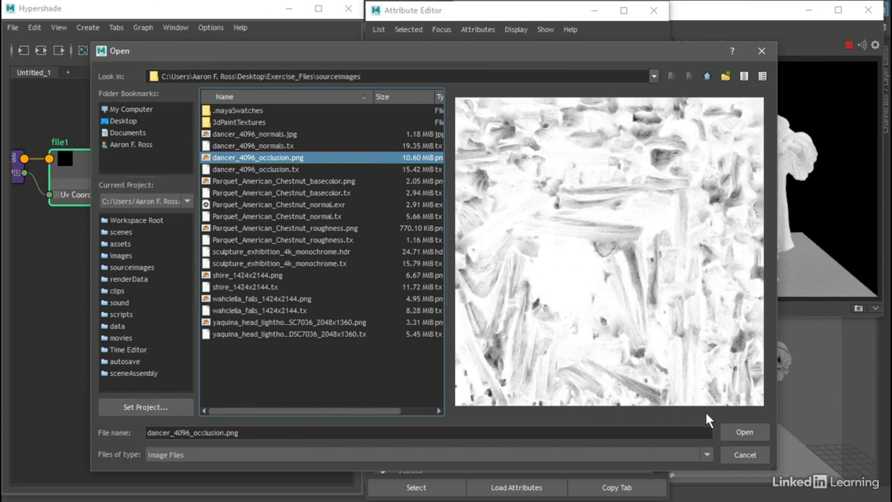
click(739, 432)
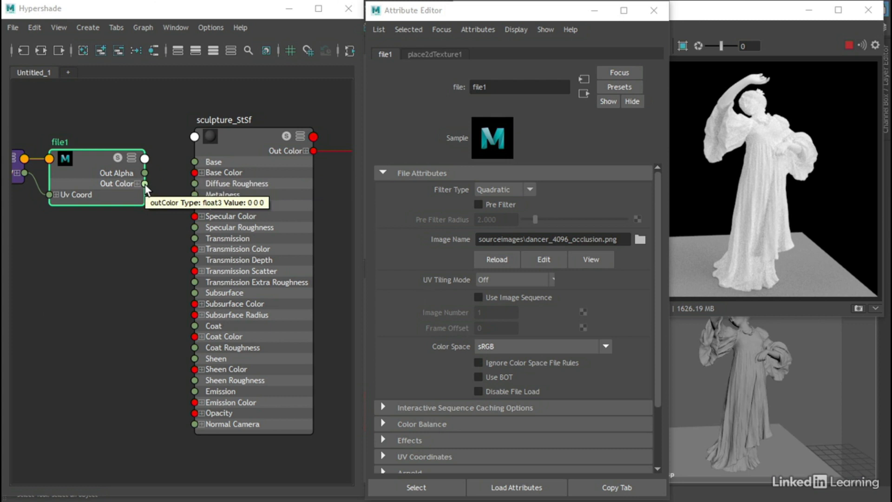
Try driving sculpture_StSf's Base Color with the file texture's Out Color, view the material's attributes, and cut the connection.
drag(146, 185, 197, 176)
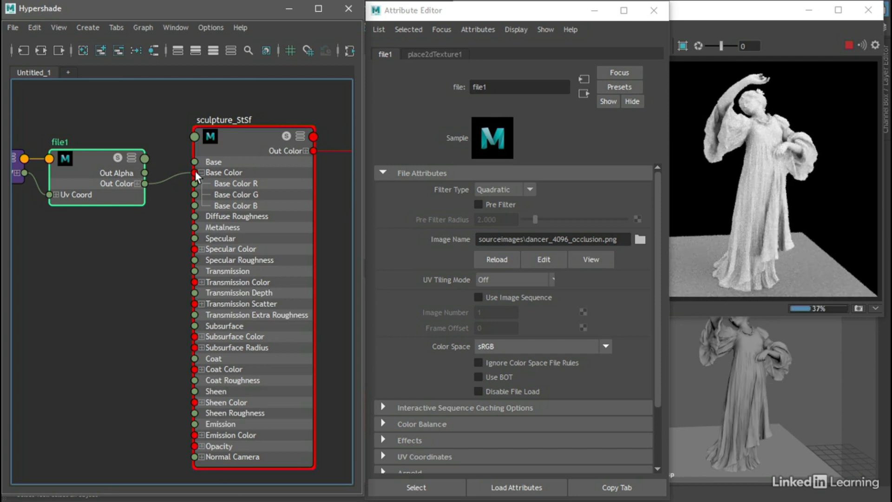
click(242, 135)
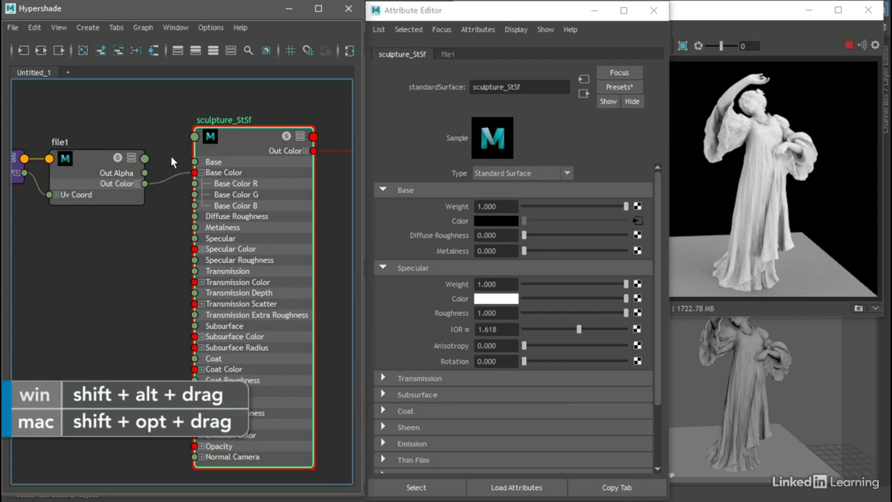
alt+shift+drag(171, 156, 160, 220)
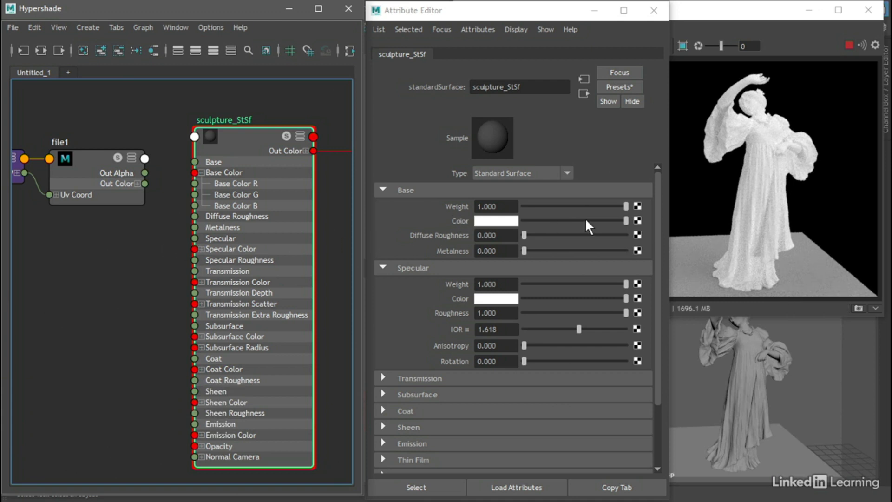
Change sculpture_StSf's base color to a pale peach with hue about 18.46, saturation about 0.423 and value 1.
click(494, 228)
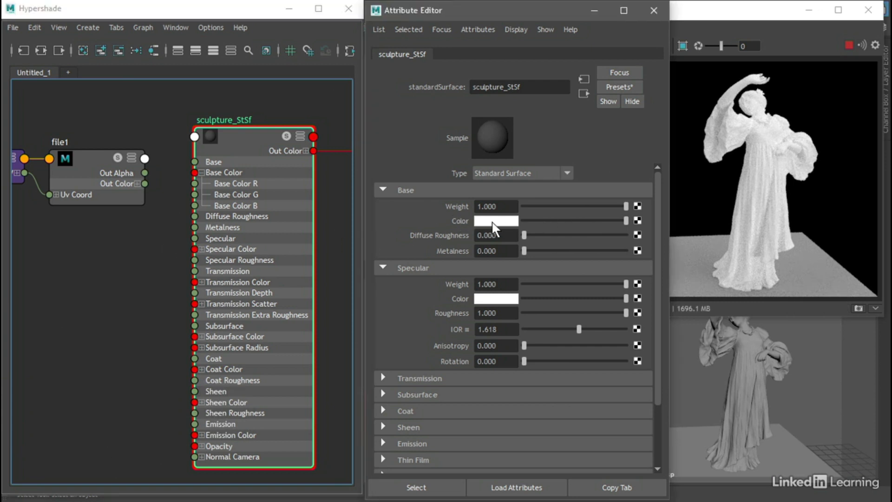
click(492, 222)
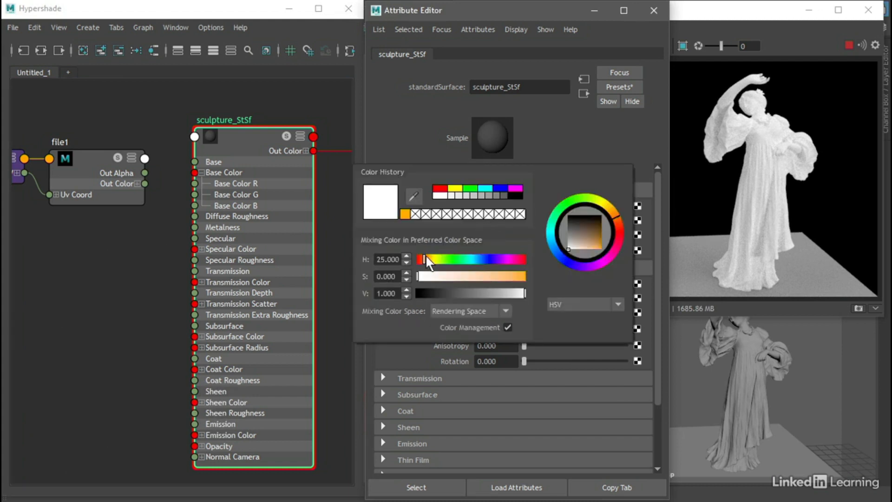
drag(426, 255, 463, 273)
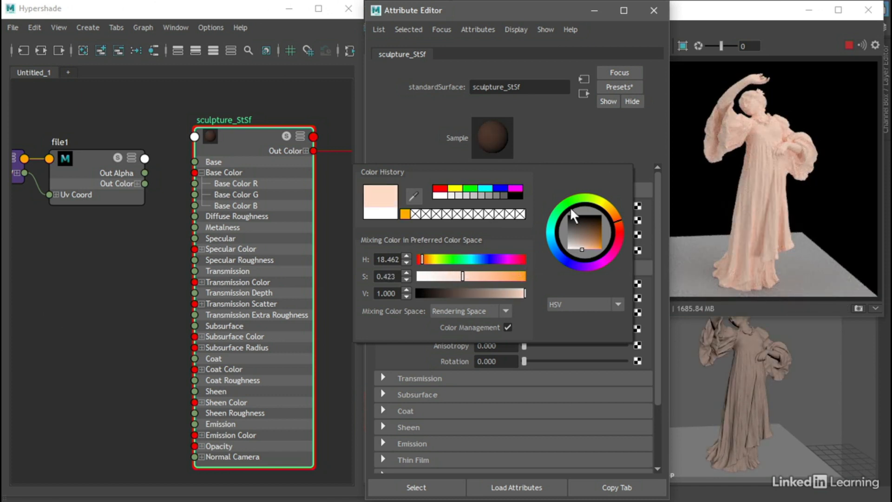
click(622, 136)
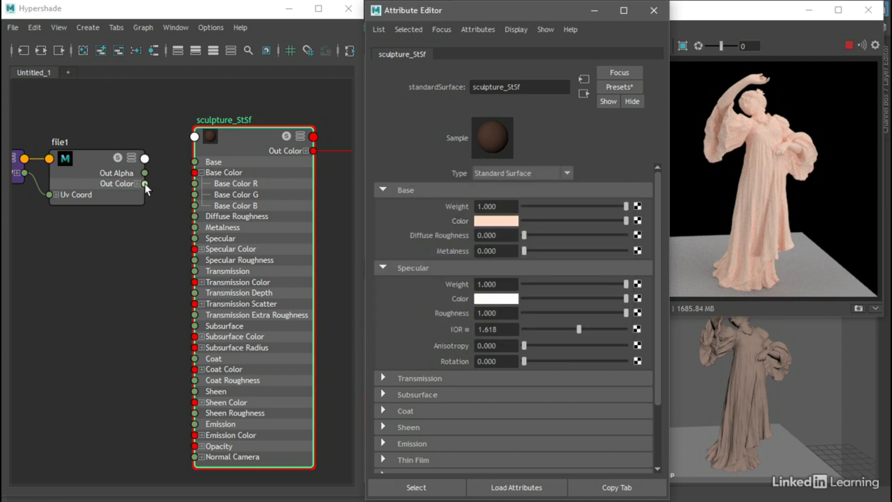
Try connecting the file texture's Out Color G channel to sculpture_StSf's Base weight, and delete that connection.
mouse_move(144, 183)
mouse_down()
mouse_move(195, 159)
mouse_move(166, 188)
mouse_up()
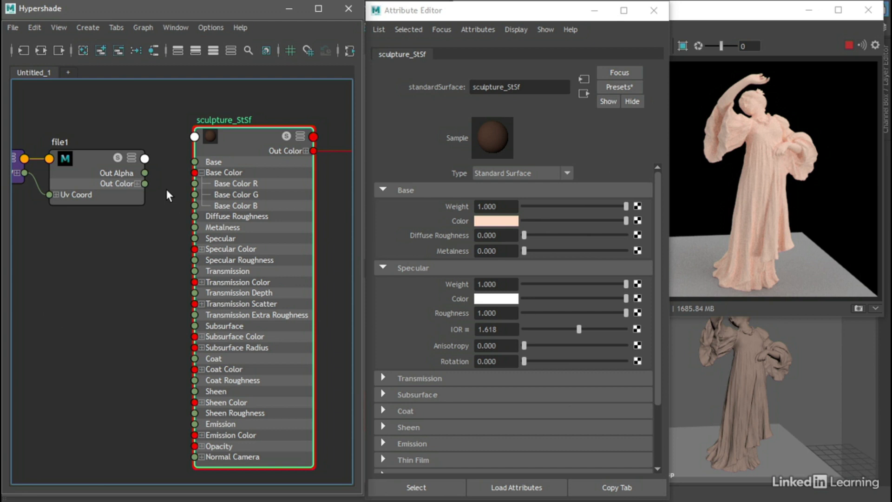
click(137, 183)
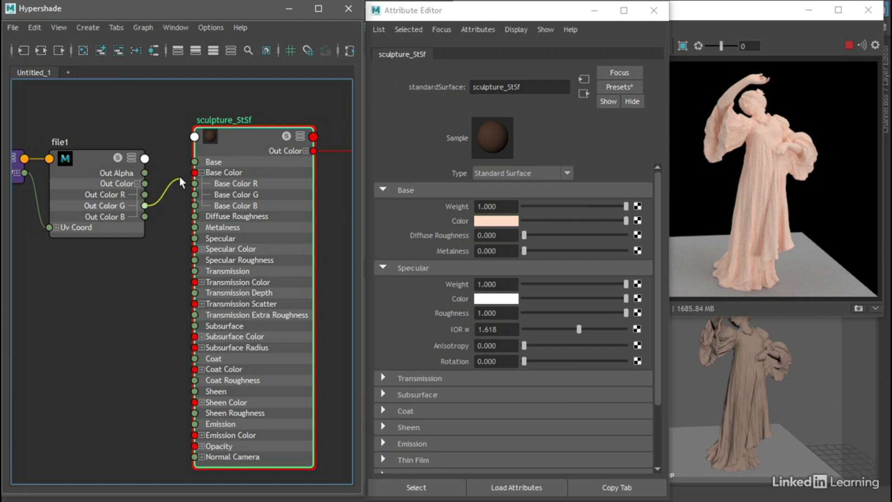
drag(179, 177, 193, 159)
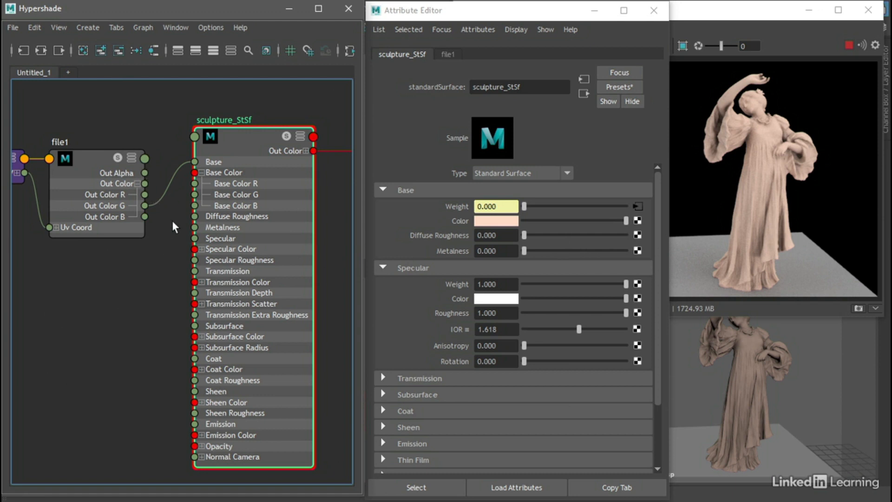
click(166, 165)
key(Delete)
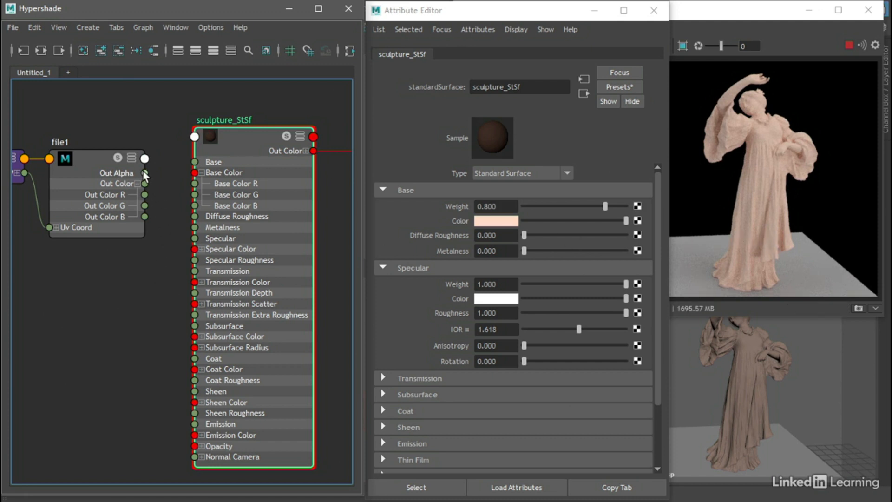
Connect the file texture's Out Alpha to sculpture_StSf's Base weight and display the file node's attributes.
drag(145, 173, 196, 162)
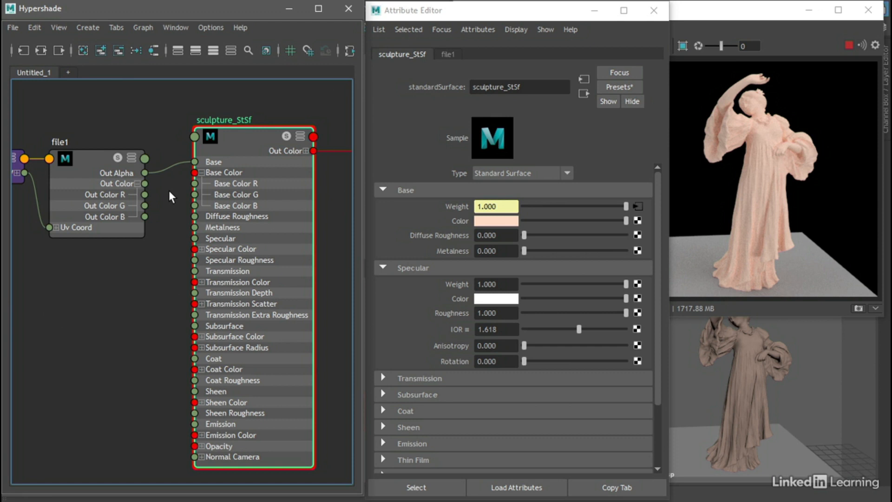
click(98, 161)
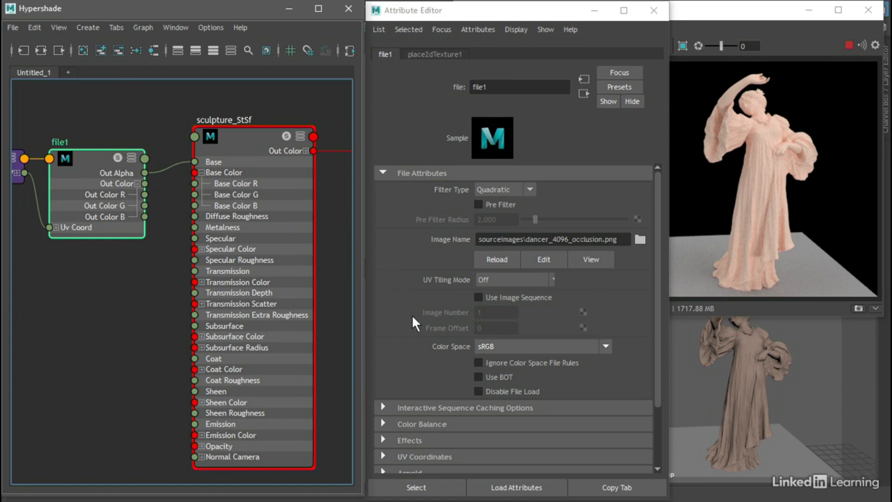
Reveal the file texture's Color Balance settings and enable Alpha Is Luminance.
click(384, 423)
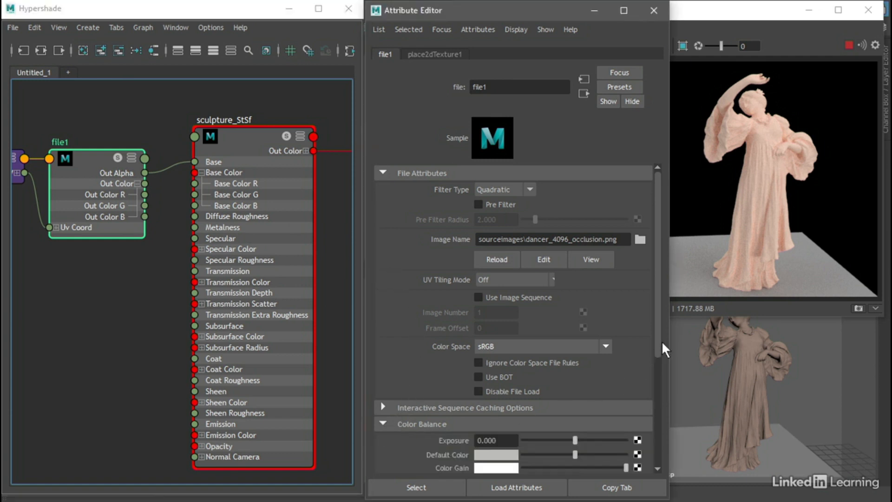
drag(659, 300, 666, 385)
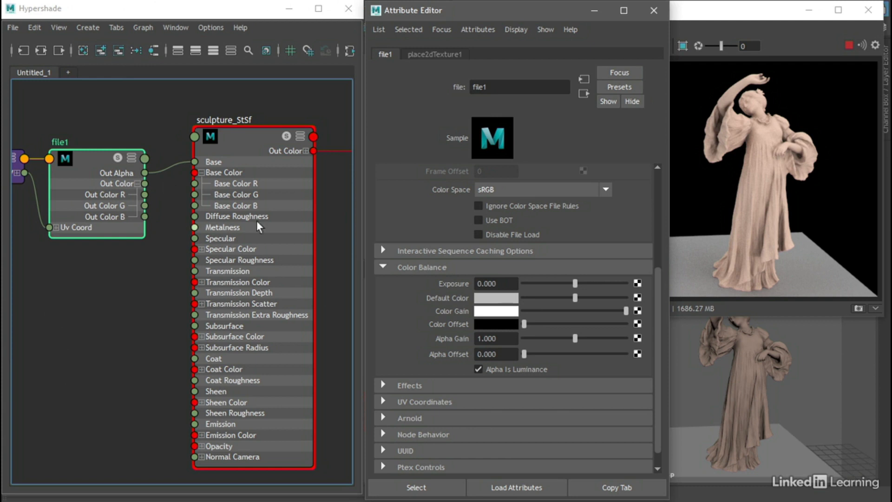
Try adjusting the file texture's Color Offset and an Exposure of about -0.26, and reset Exposure to 0.
drag(525, 323, 495, 320)
mouse_move(575, 282)
mouse_down()
mouse_move(589, 281)
mouse_move(572, 283)
mouse_up()
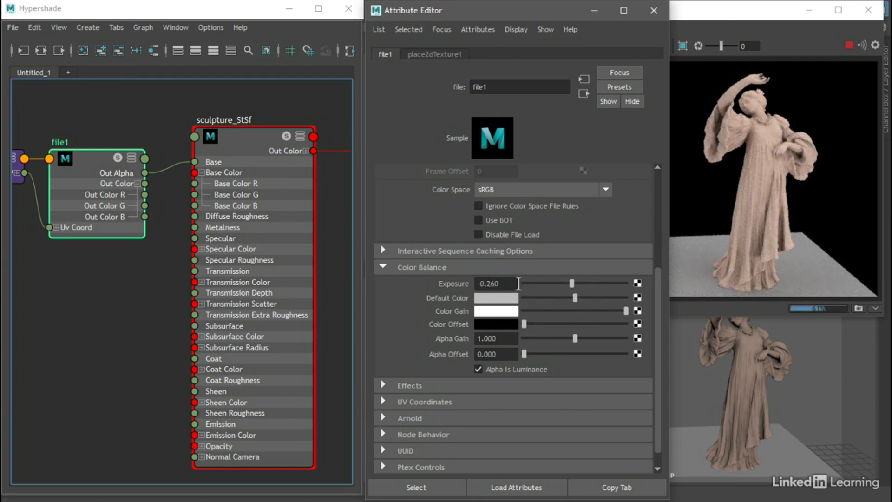
click(495, 283)
text(0)
key(Return)
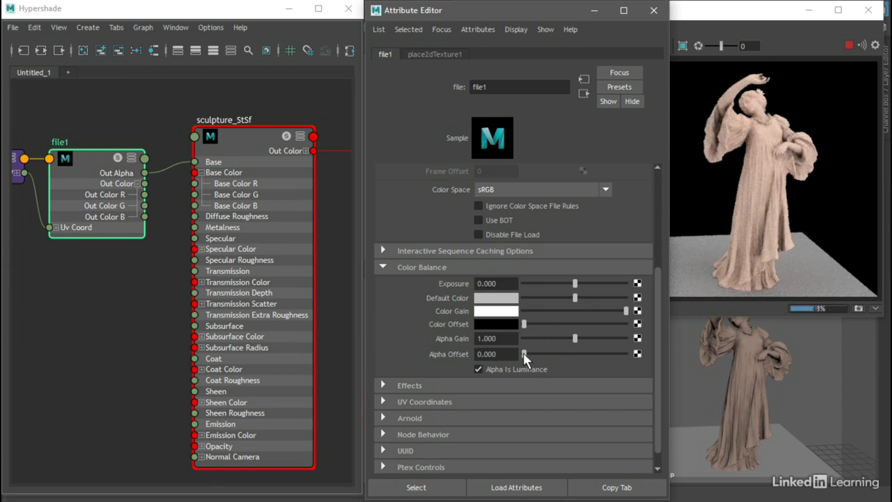
Try adjusting the file texture's Alpha Offset and an Alpha Gain of about 1.39, and reset Alpha Gain to 1.
drag(524, 354, 503, 350)
drag(574, 337, 593, 336)
double_click(479, 338)
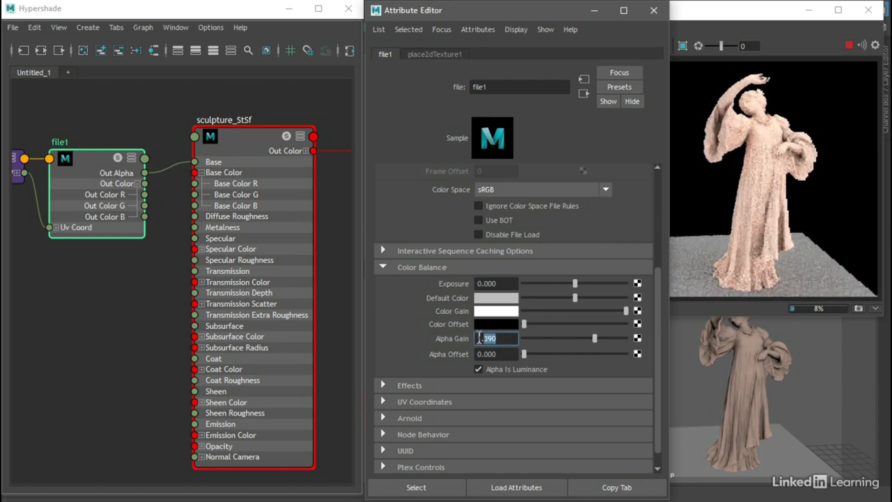
text(1)
key(Return)
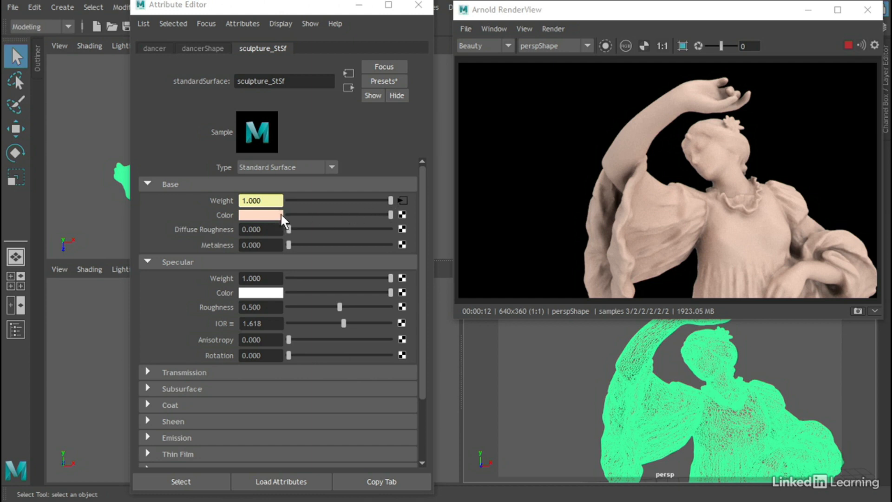
Change sculpture_StSf's base color to black and store a snapshot of the render.
click(261, 215)
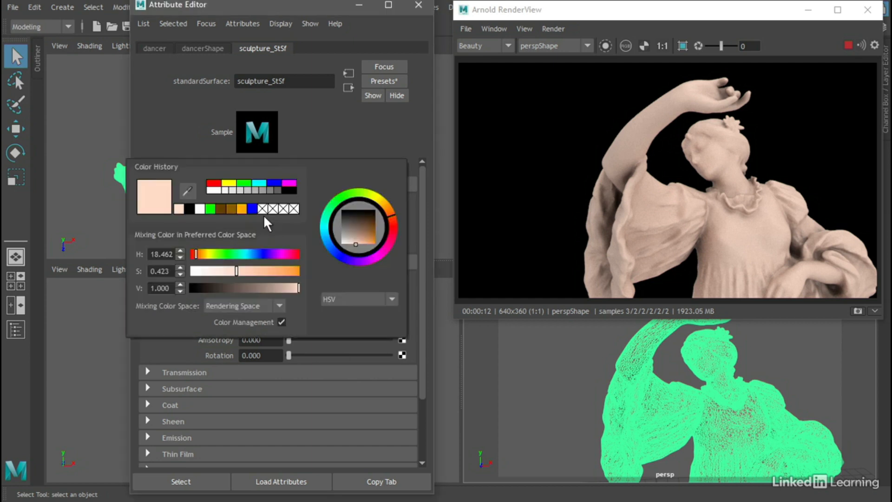
click(291, 191)
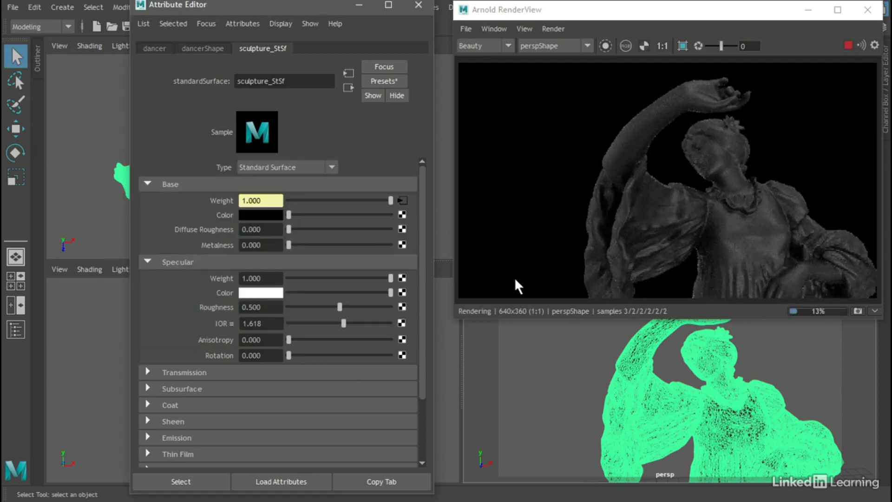
click(724, 318)
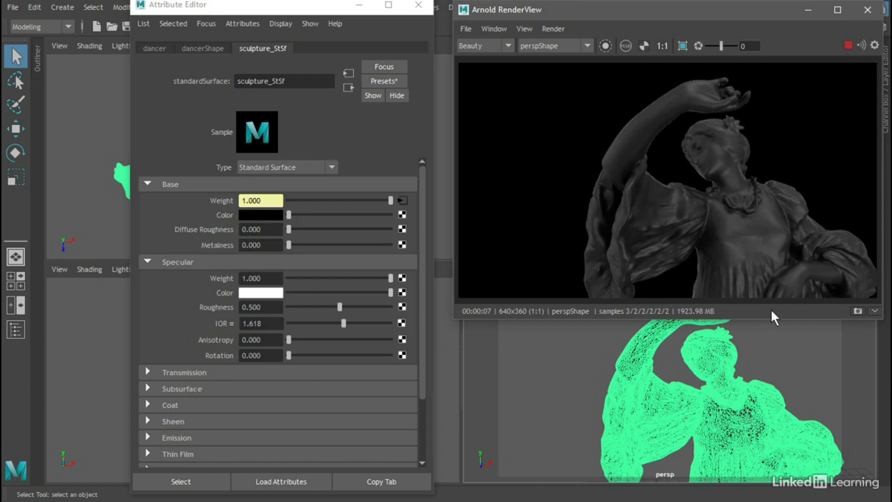
click(857, 311)
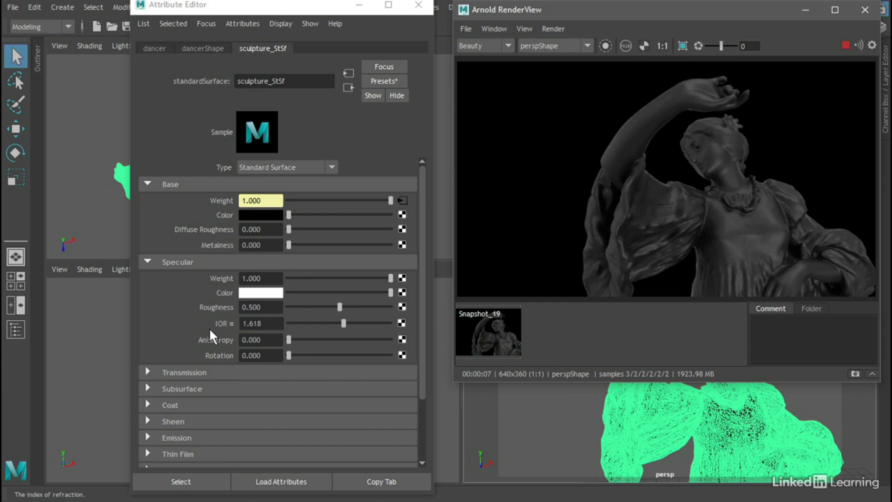
Set sculpture_StSf's coat weight to 1 and its coat IOR to 1.7.
click(147, 406)
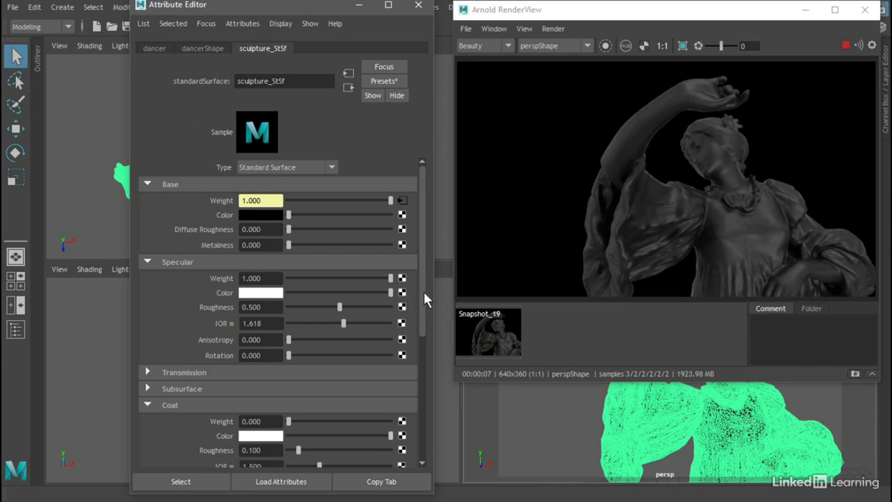
drag(424, 293, 424, 324)
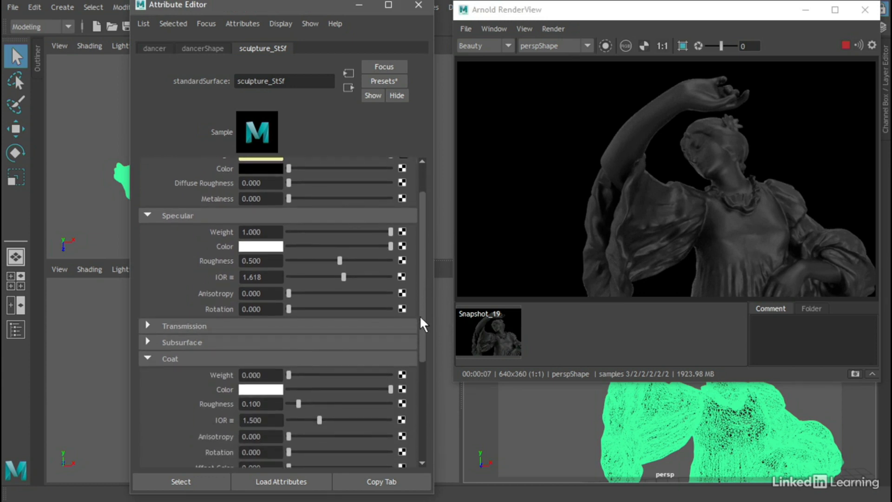
drag(289, 376, 407, 381)
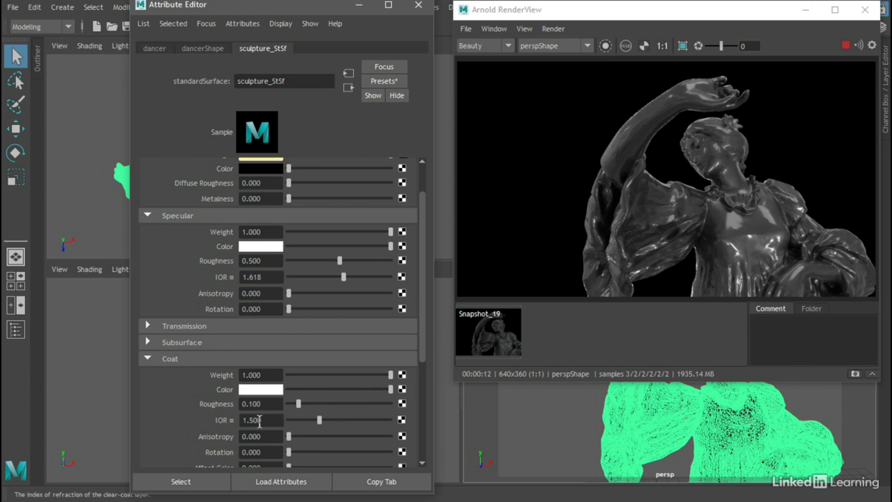
drag(249, 420, 278, 420)
text(7)
key(Return)
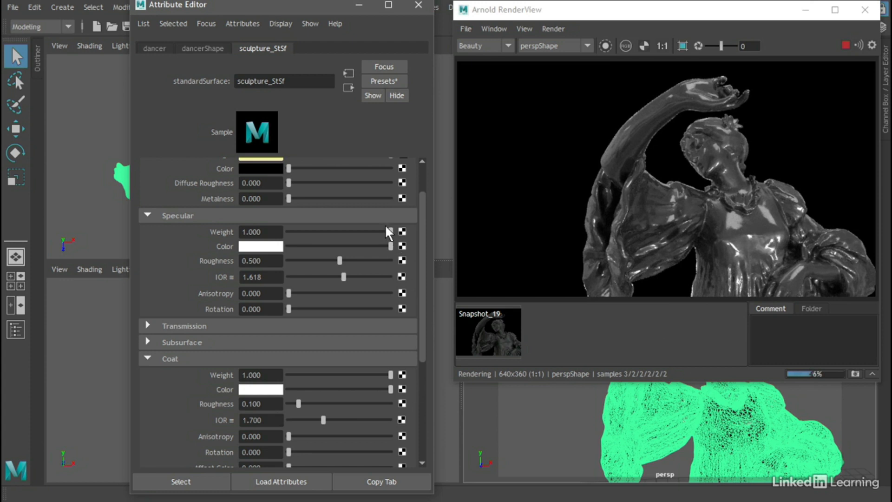
Snapshot the coated render with specular weight 0, compare it with the uncoated snapshot, and return to the live render.
drag(390, 231, 239, 233)
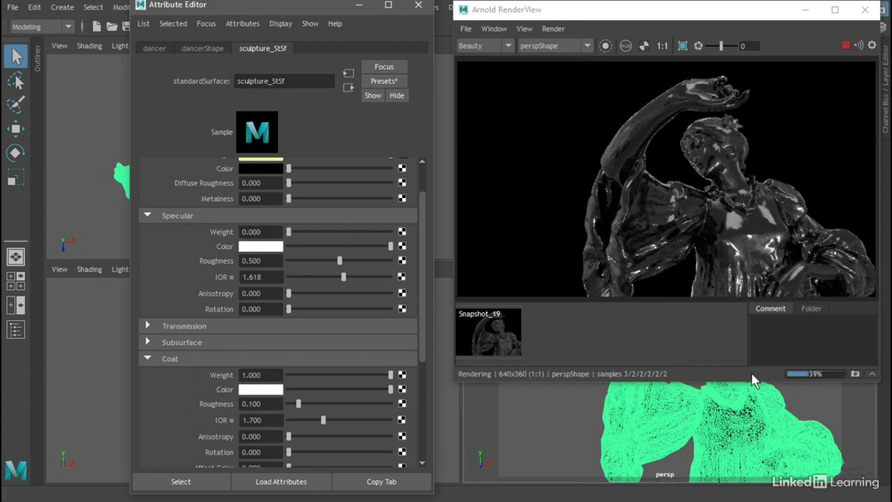
click(855, 374)
click(492, 342)
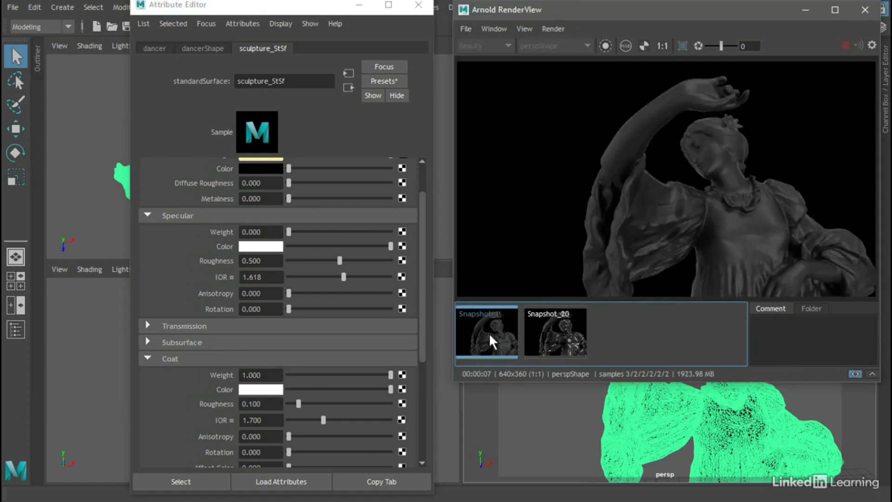
click(559, 343)
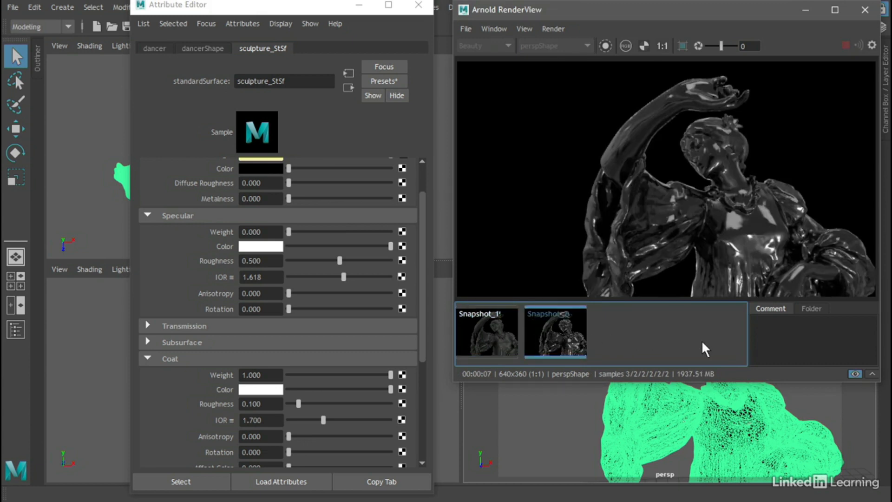
click(855, 374)
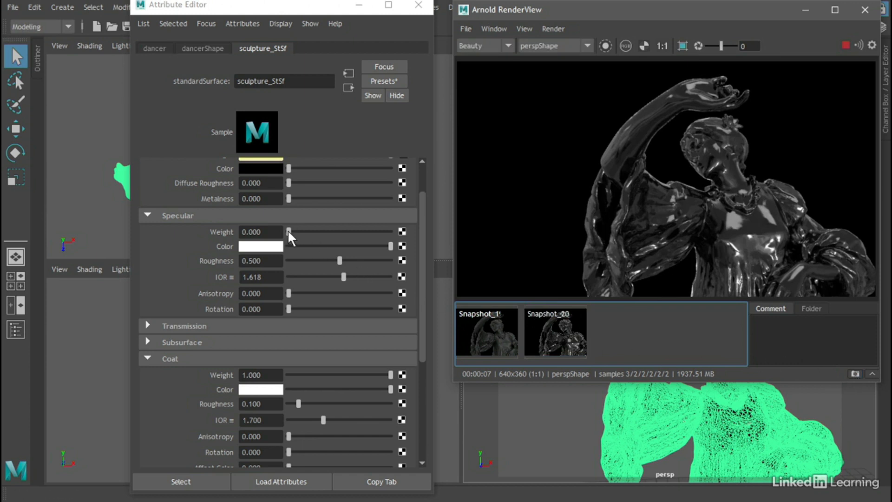
Snapshot the coated render with specular weight 1, compare it with the two earlier snapshots, and return to the live render.
drag(290, 232, 424, 235)
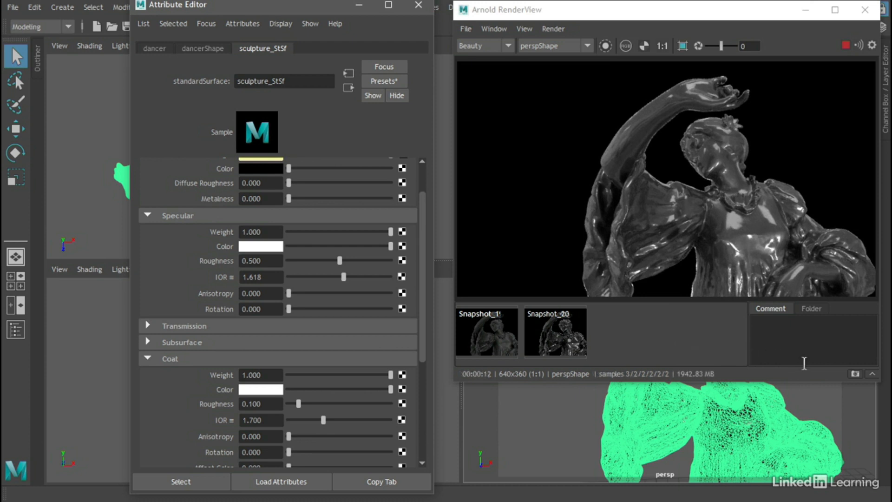
click(856, 374)
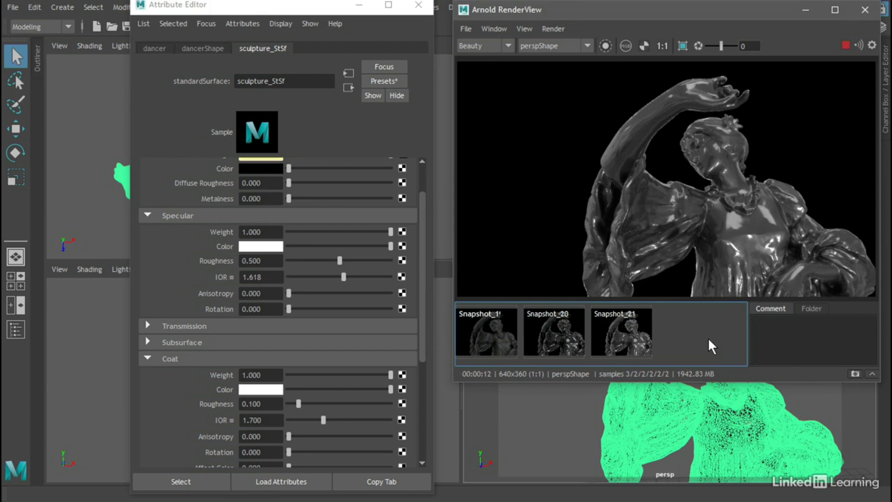
click(488, 342)
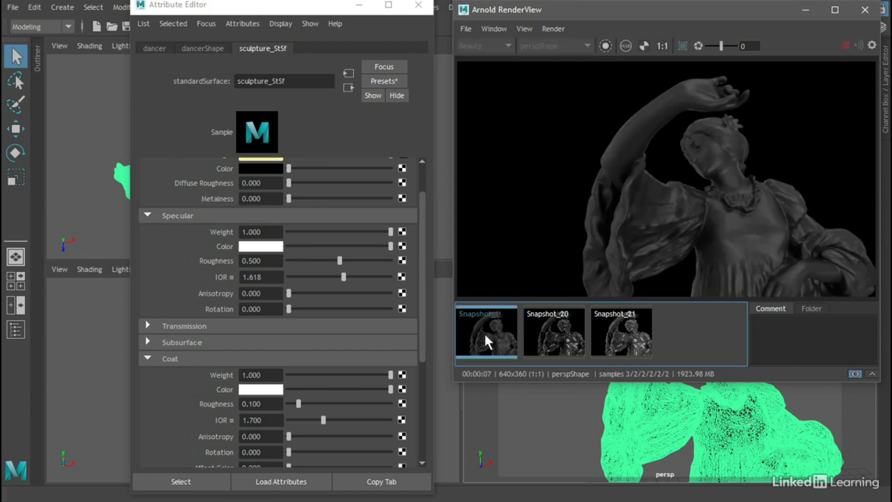
click(558, 342)
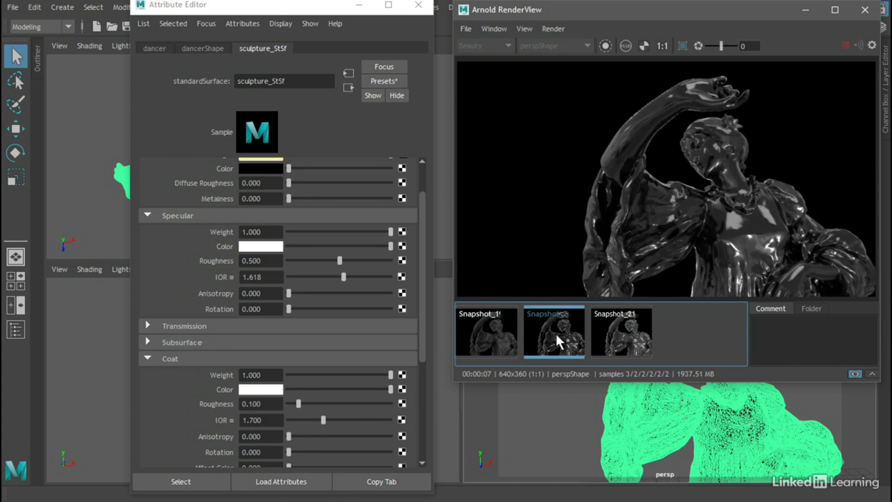
click(627, 342)
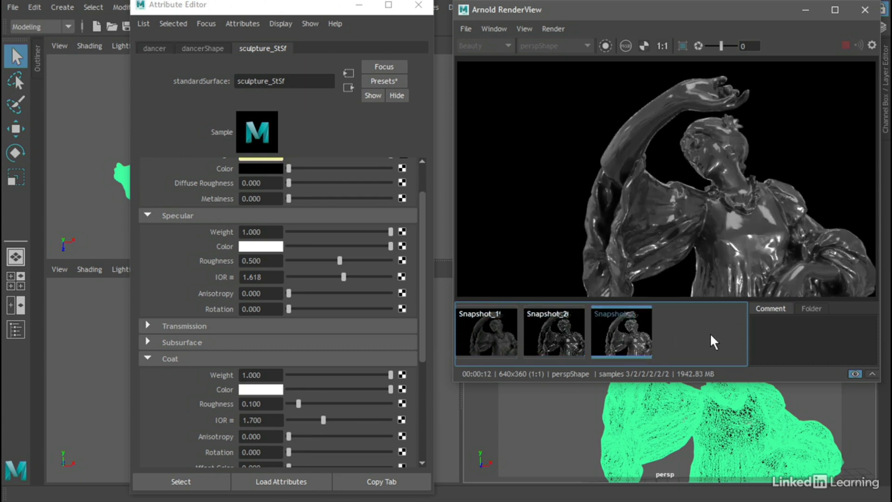
click(856, 374)
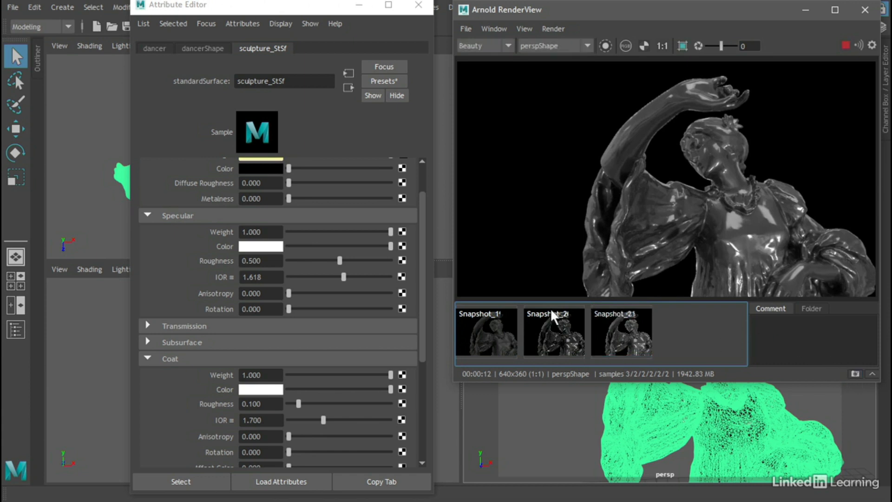
Set sculpture_StSf's base color back to the recently used pale peach.
drag(422, 268, 416, 237)
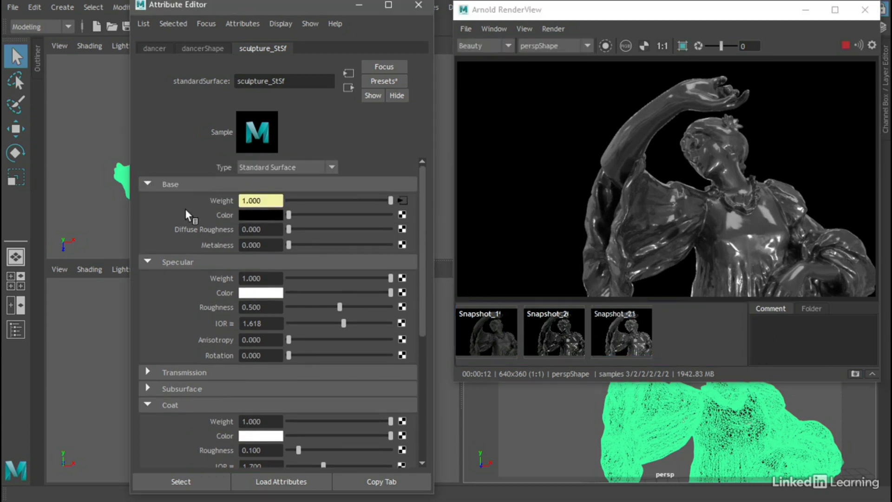
click(256, 217)
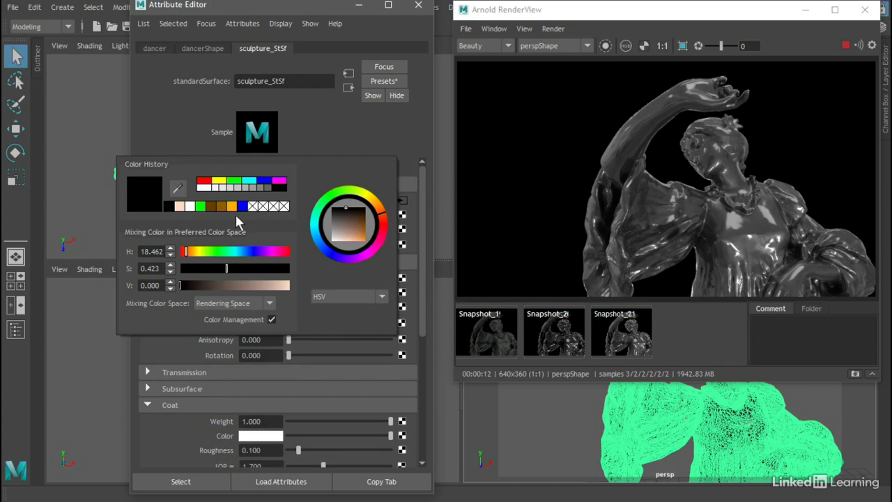
click(178, 208)
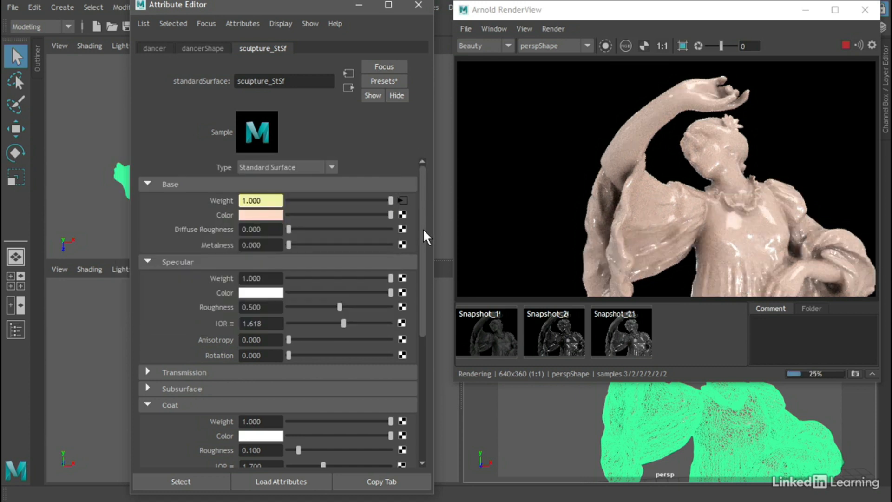
drag(424, 233, 424, 250)
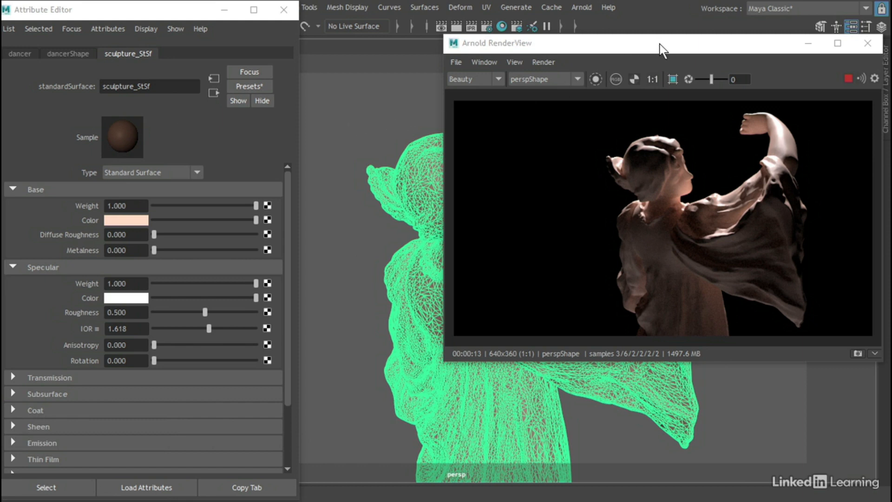
Store render snapshots of the backlit sculpture before and after lowering sculpture_StSf's specular weight to 0.
click(858, 354)
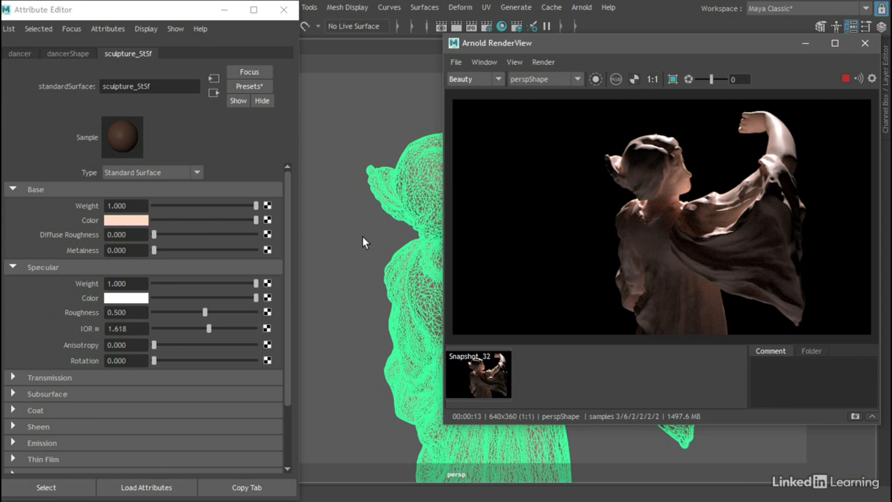
drag(258, 284, 154, 283)
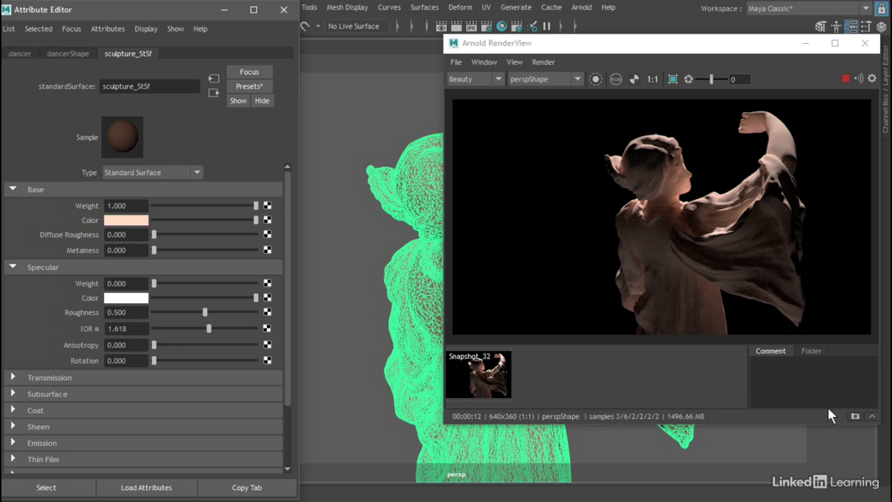
click(856, 416)
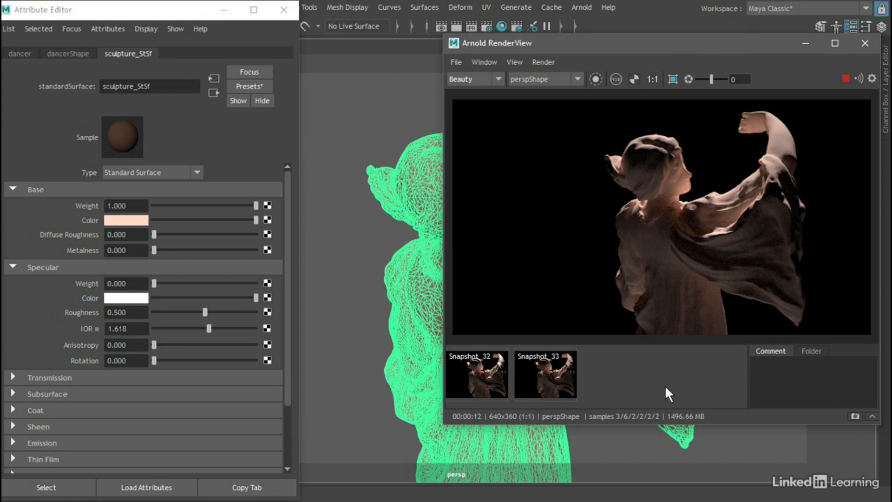
Collapse the Specular attributes, reveal the Subsurface attributes, and set sculpture_StSf's subsurface weight to 1.
click(11, 265)
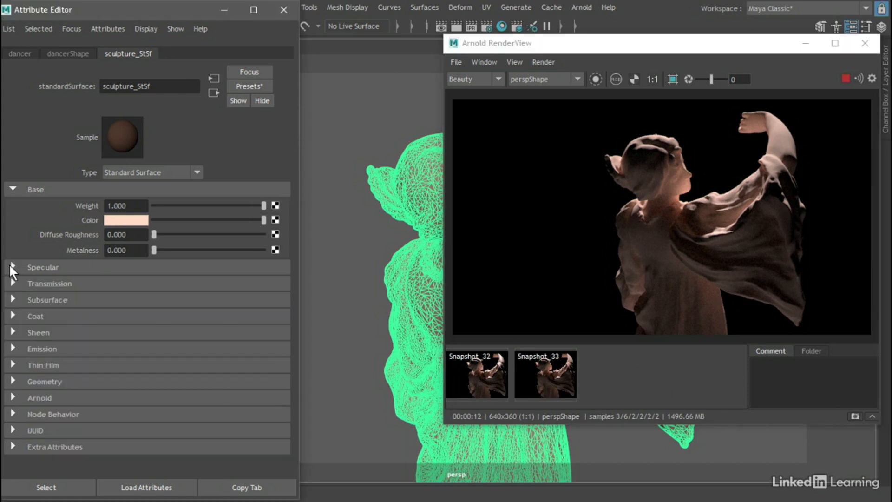
click(12, 299)
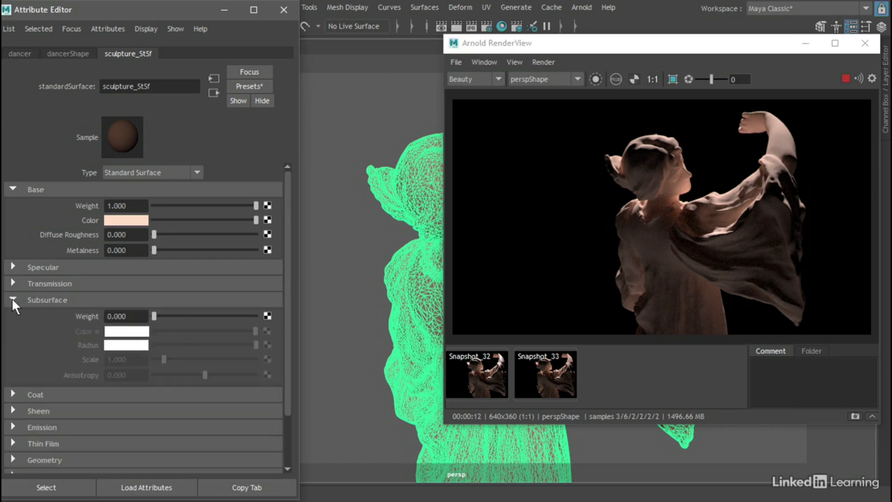
drag(154, 315, 271, 309)
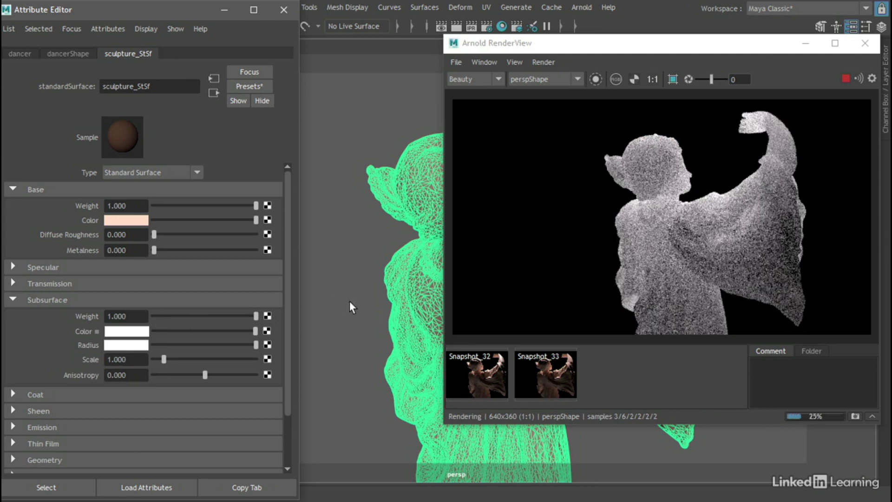
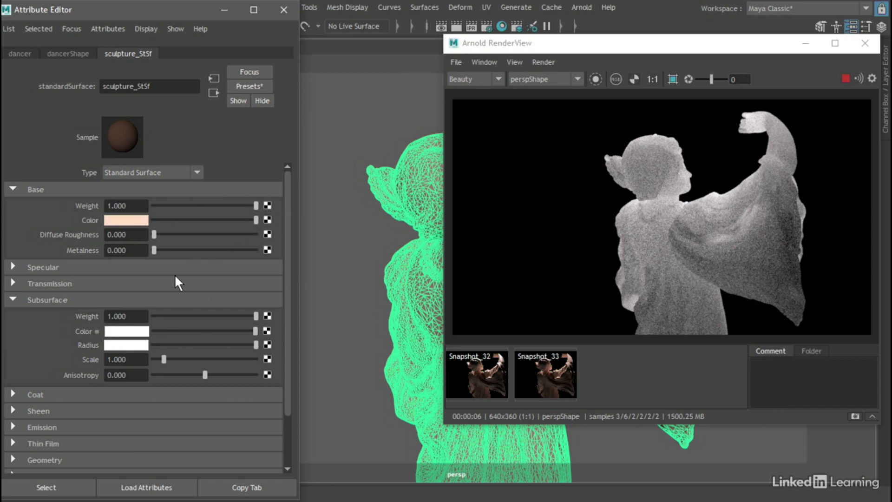
Try a subsurface weight of 0.5 on sculpture_StSf, and return the weight to 1.
click(143, 314)
text(.5)
key(Return)
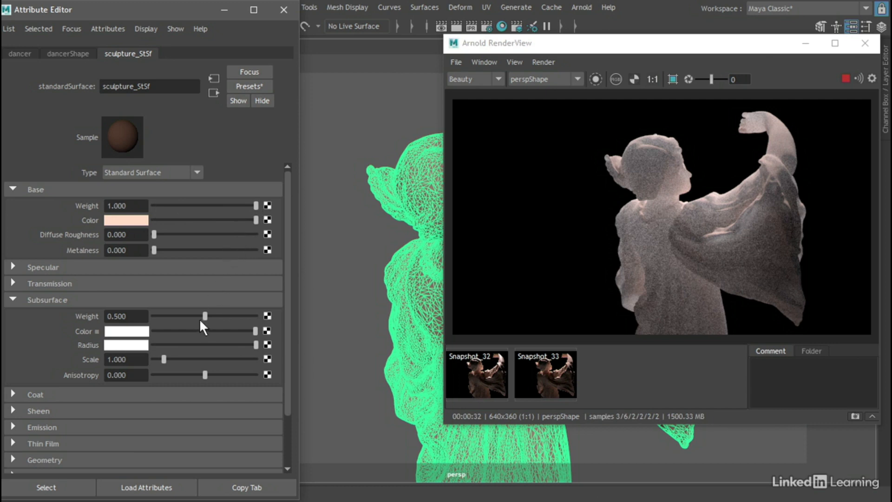
drag(205, 314, 283, 312)
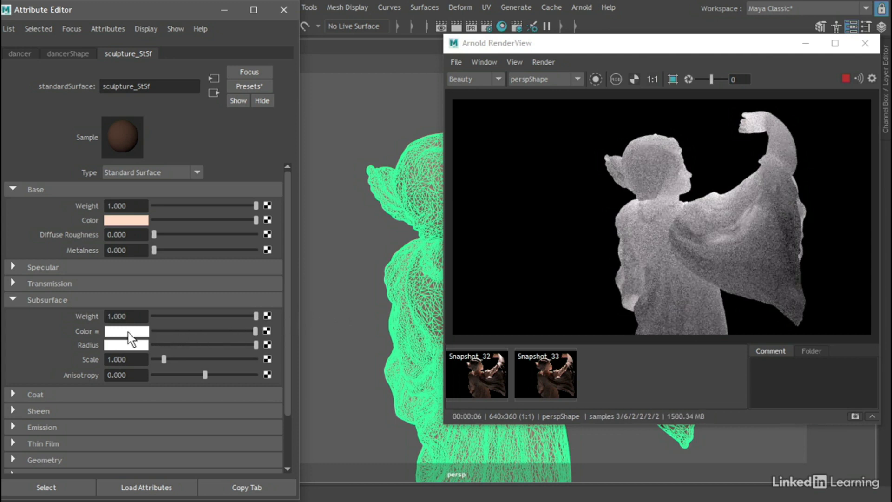
Set sculpture_StSf's subsurface color to the pure red preset.
middle_drag(127, 333, 60, 332)
click(122, 330)
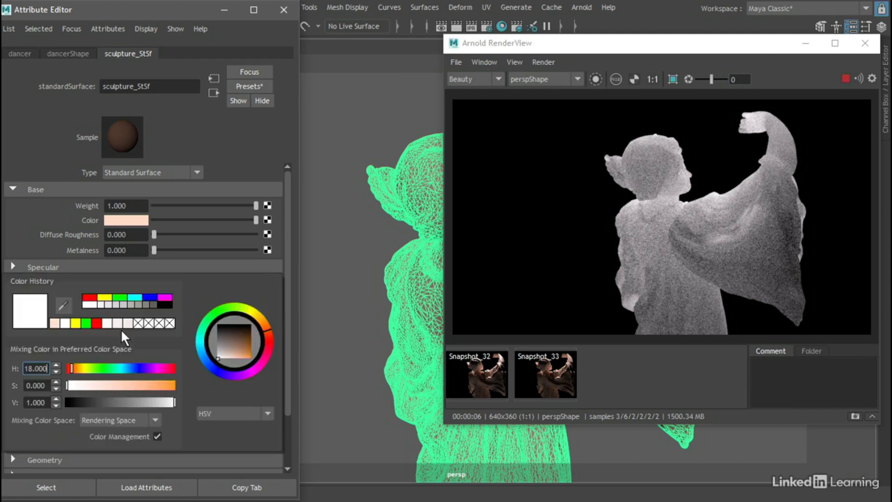
click(88, 297)
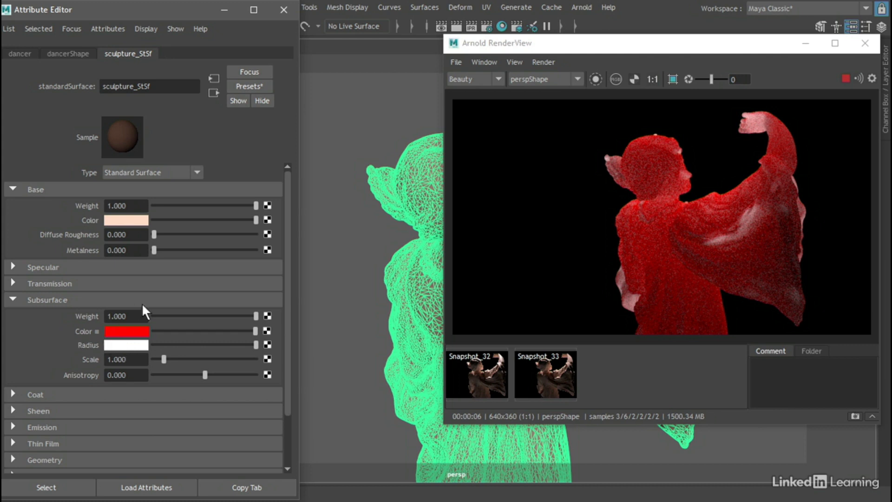
Set sculpture_StSf's subsurface color to a pale peach with hue 18 and saturation 0.35.
click(127, 332)
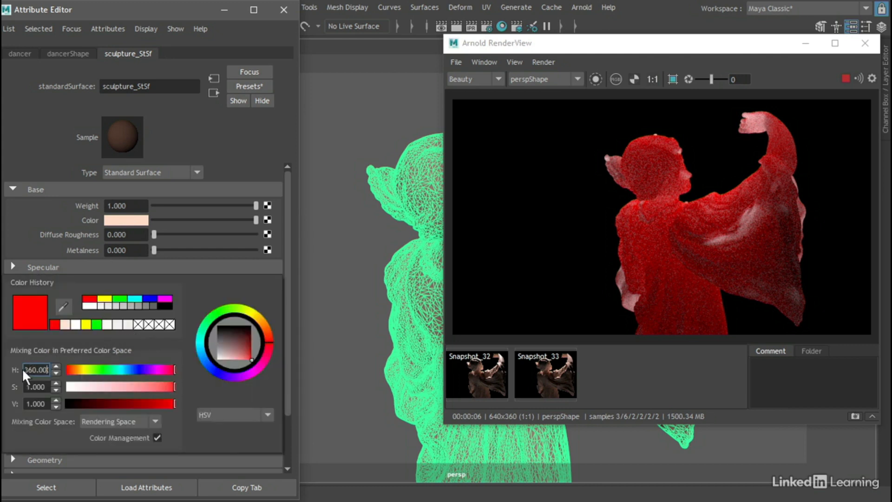
drag(21, 368, 51, 367)
text(18)
key(Tab)
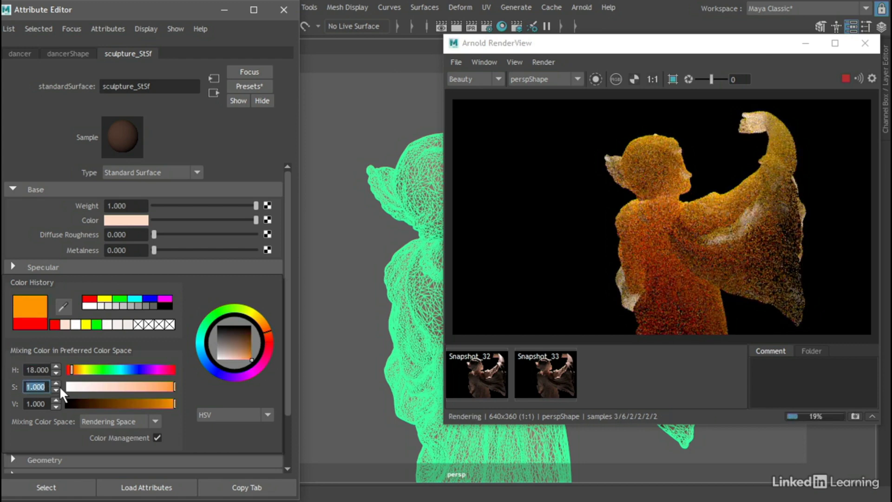
text(.35)
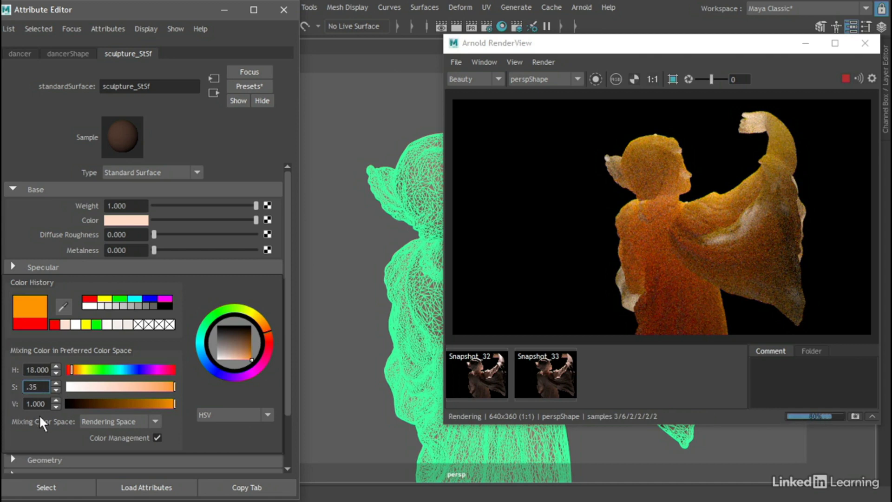
key(Return)
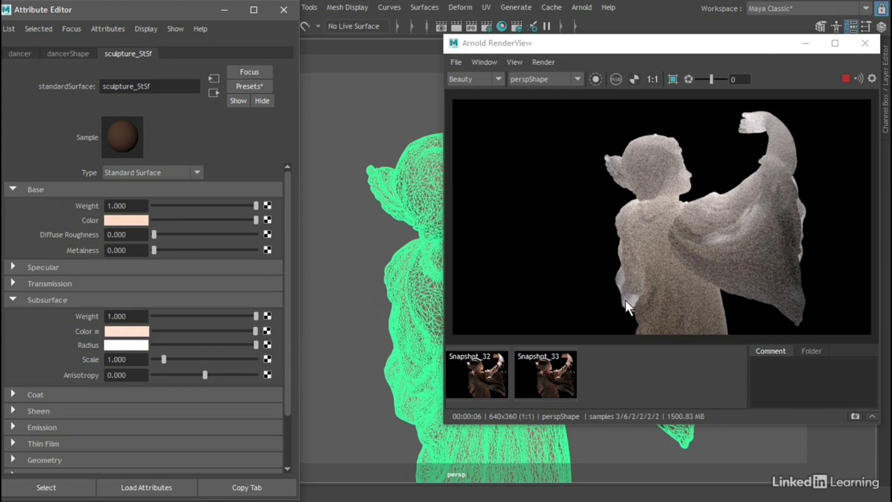
Set sculpture_StSf's subsurface radius to the recently used pale peach and its subsurface scale to 0.1.
click(129, 345)
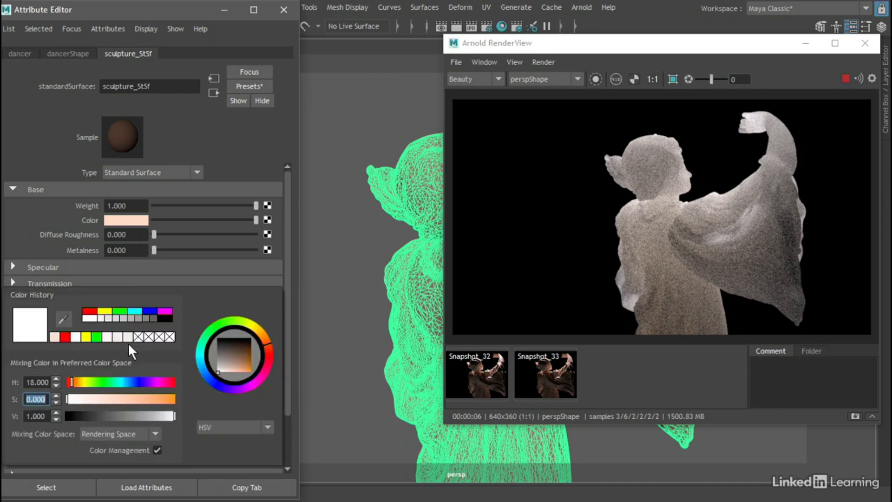
click(54, 336)
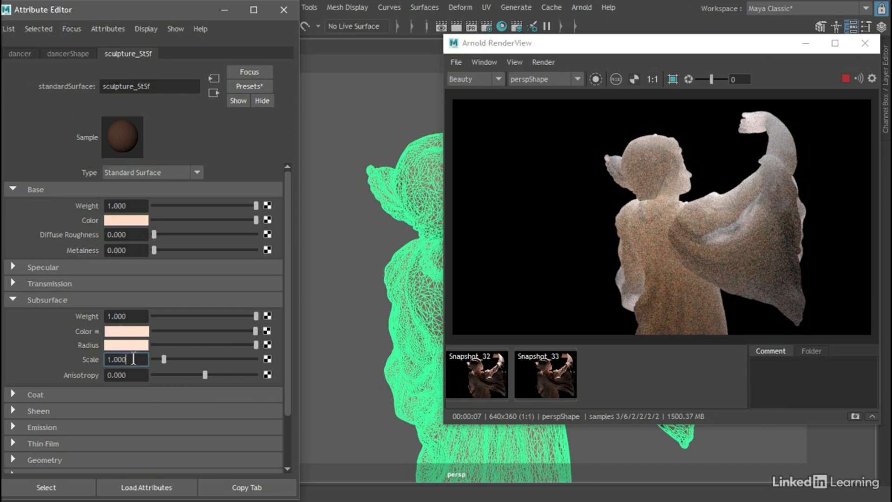
double_click(133, 359)
text(.1)
key(Return)
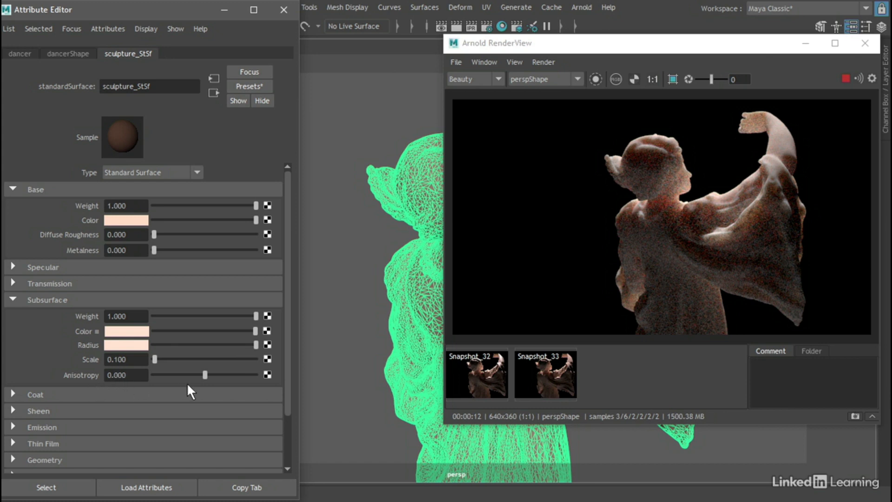
Try subsurface anisotropy values of -1 and 1 on sculpture_StSf, and restore the anisotropy to 0.
drag(206, 373, 149, 372)
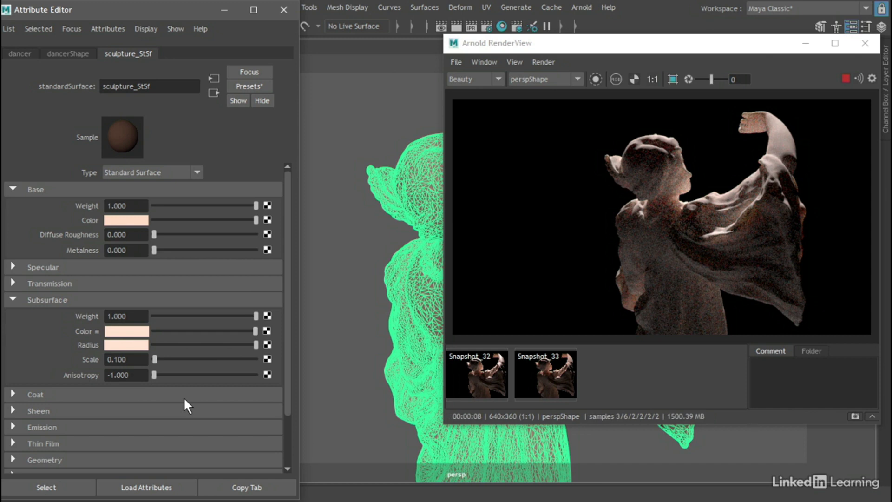
drag(154, 373, 274, 373)
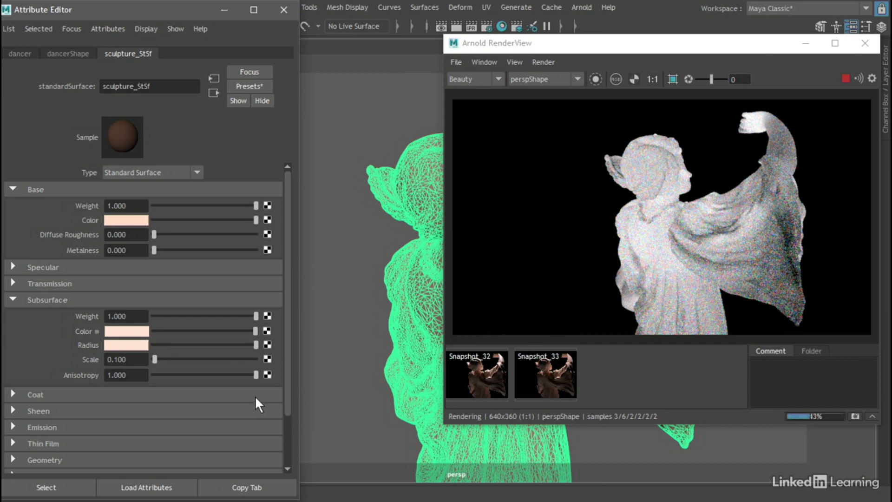
click(120, 375)
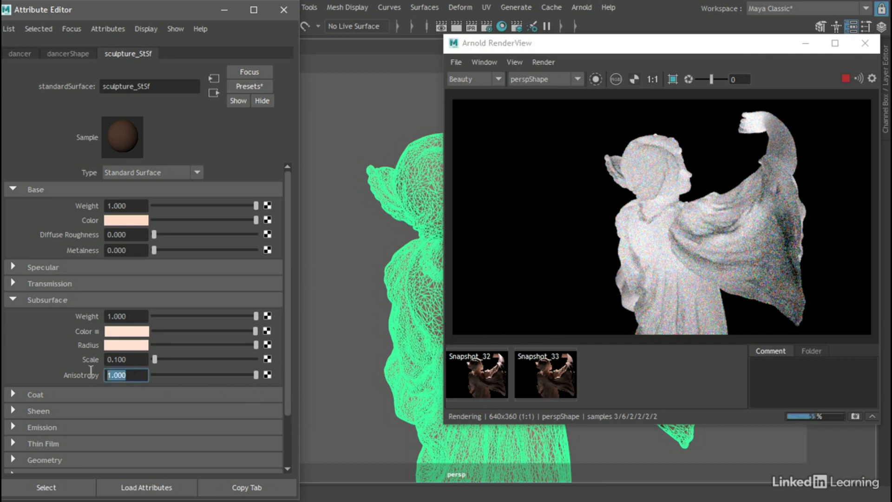
text(0)
key(Return)
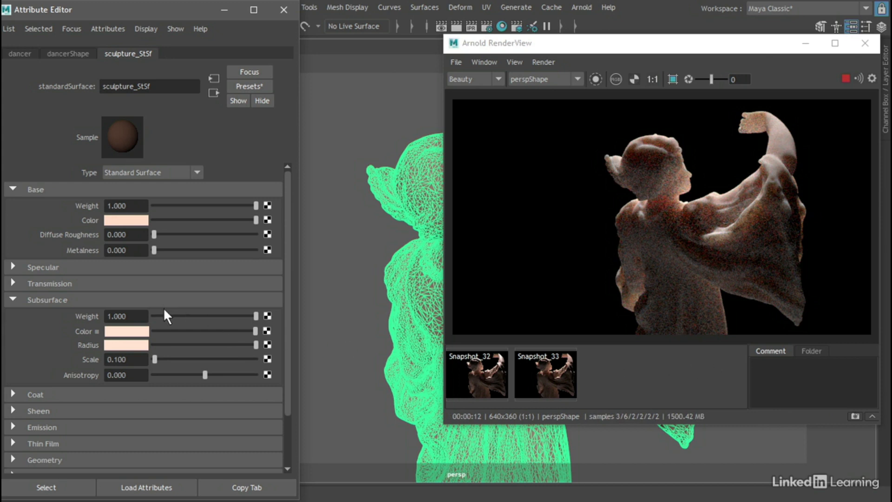
Set sculpture_StSf's subsurface weight to 0.5 and store a snapshot of the finished render.
click(129, 316)
text(0.5)
key(Return)
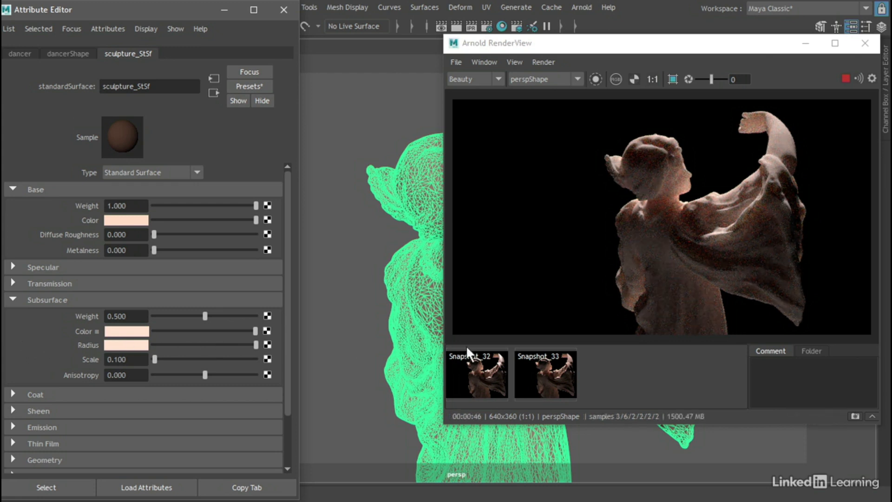
click(855, 416)
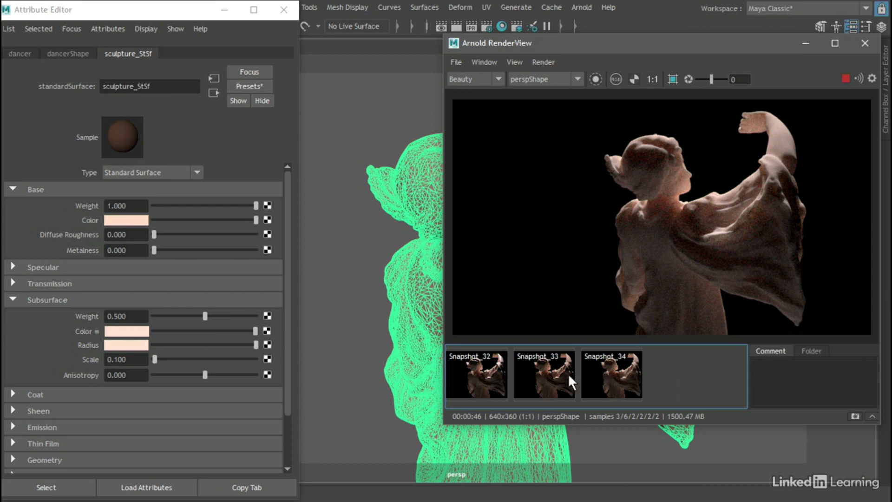
Compare Snapshot_33, without subsurface scattering, against Snapshot_34, and return to the live render.
click(548, 382)
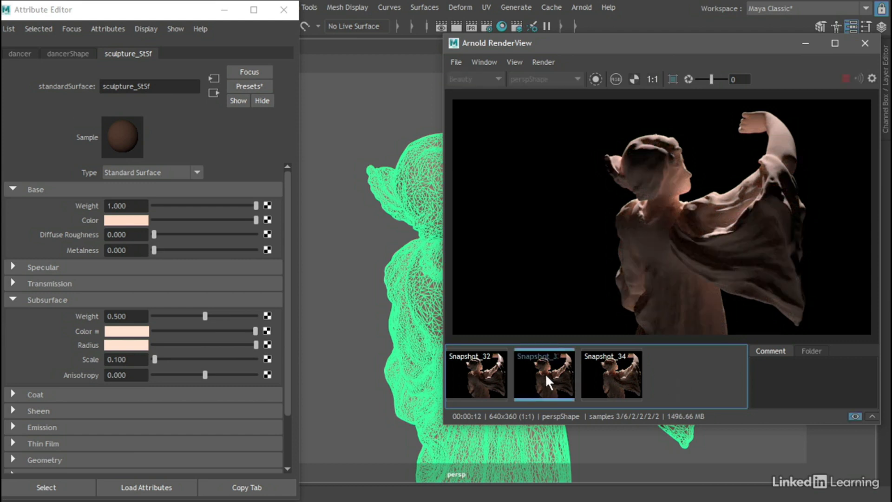
click(612, 375)
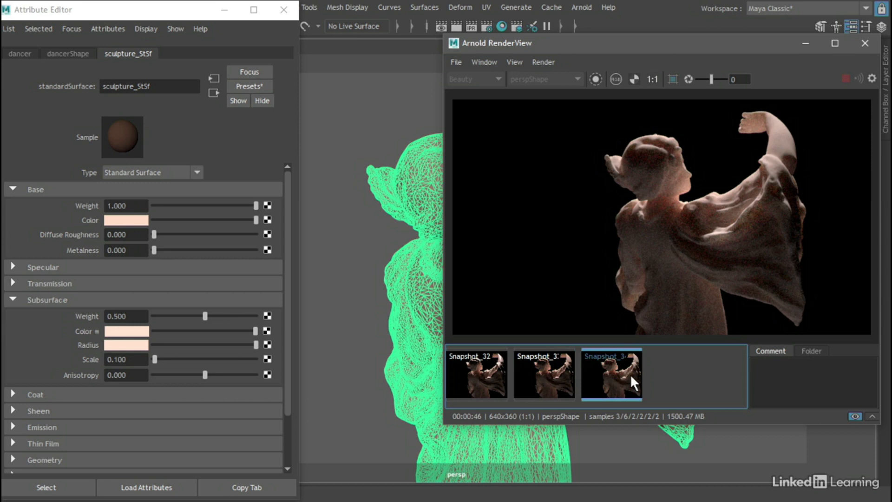
click(630, 374)
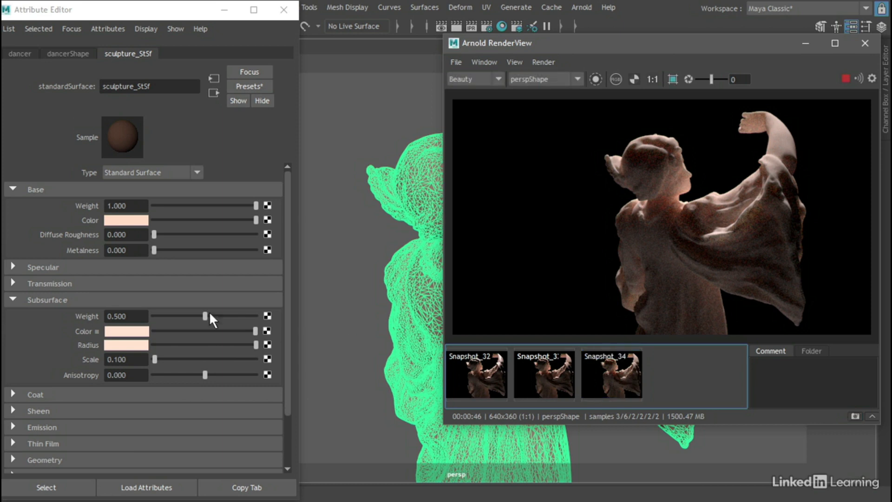
Reveal the Specular attributes, set sculpture_StSf's specular weight to 1, and store another render snapshot.
click(13, 264)
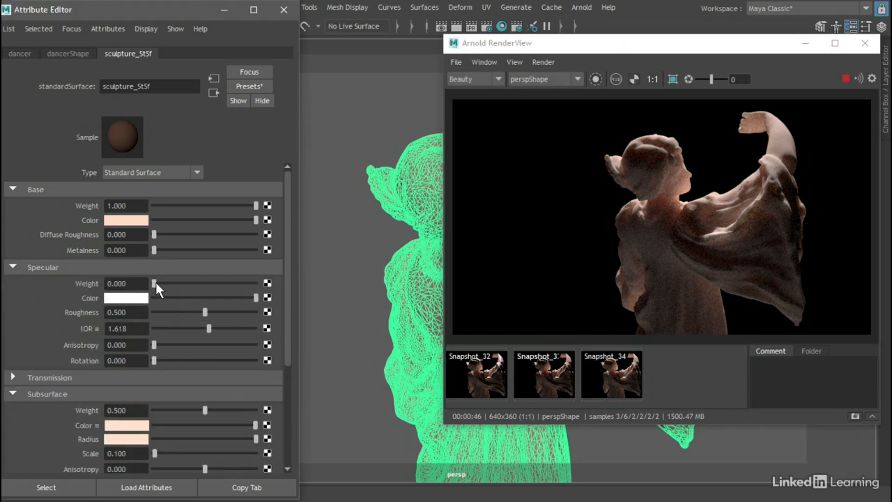
drag(156, 282, 270, 282)
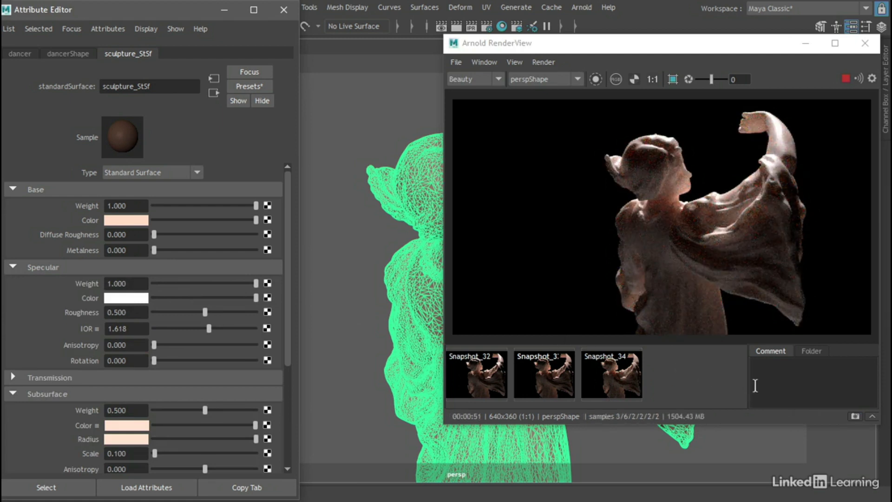
click(856, 416)
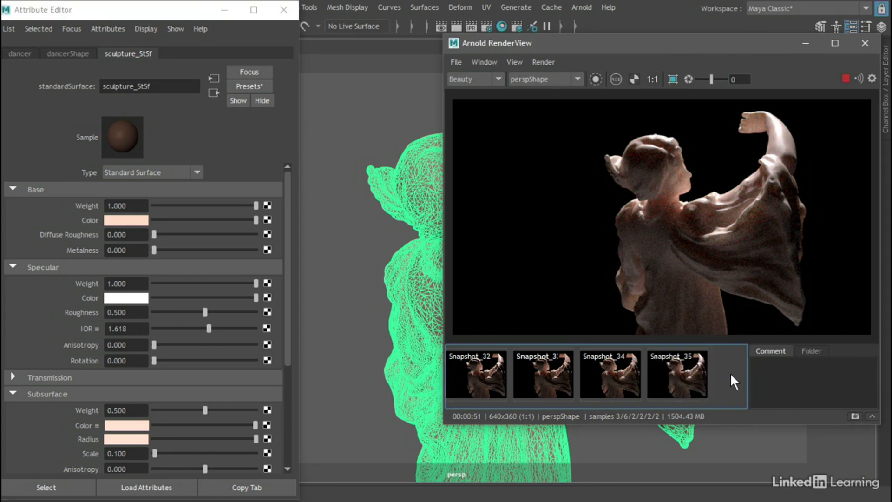
Compare Snapshot_35 repeatedly with Snapshot_32 to judge subsurface scattering on the sculpture with specular reflection enabled.
click(682, 369)
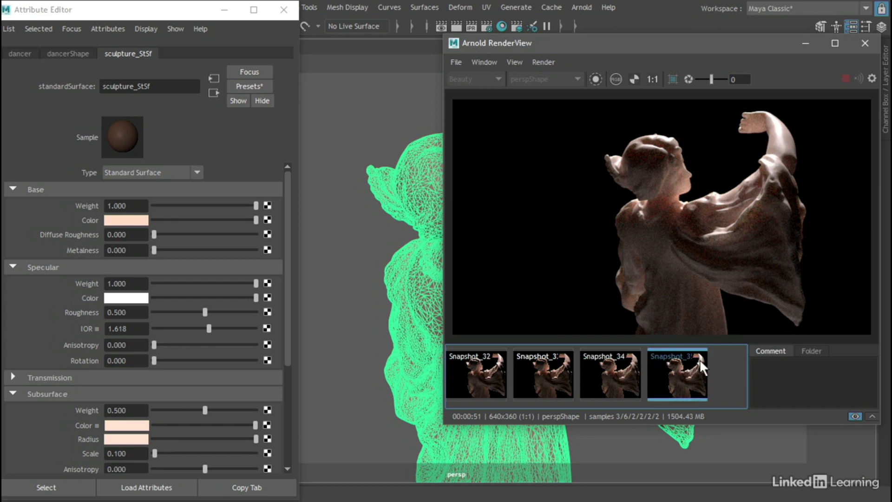
click(473, 372)
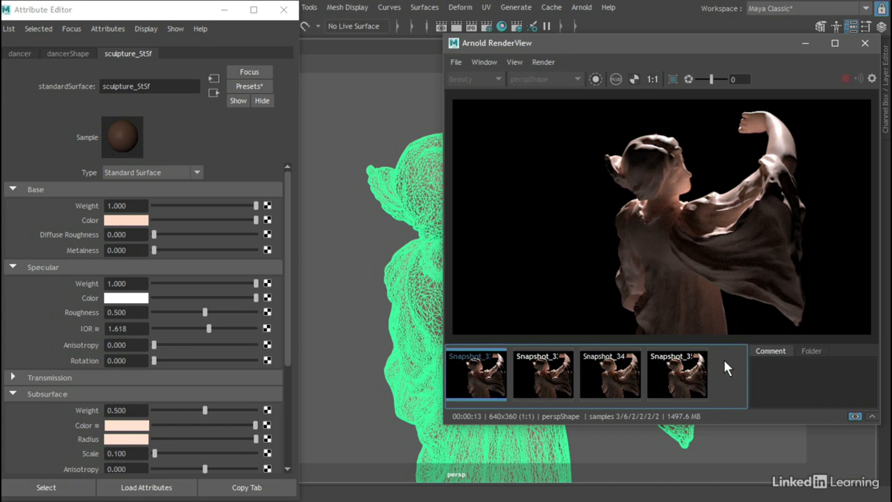
click(679, 372)
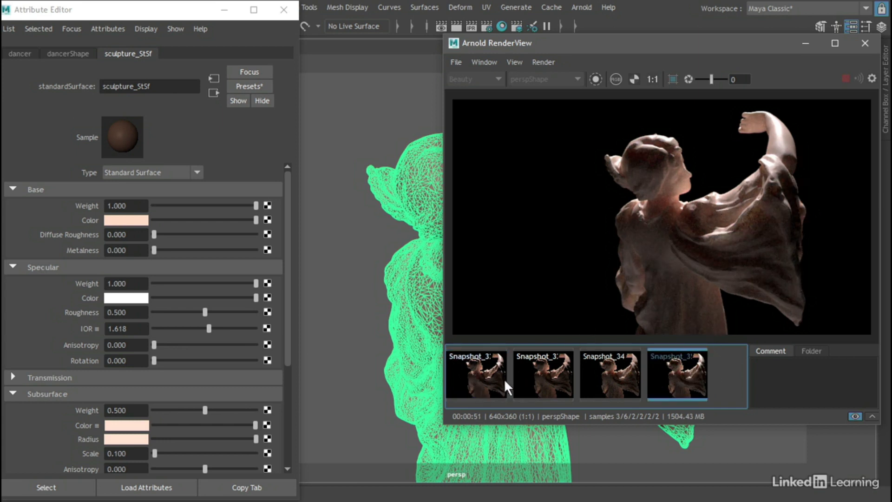
click(486, 378)
click(679, 376)
click(489, 375)
click(679, 375)
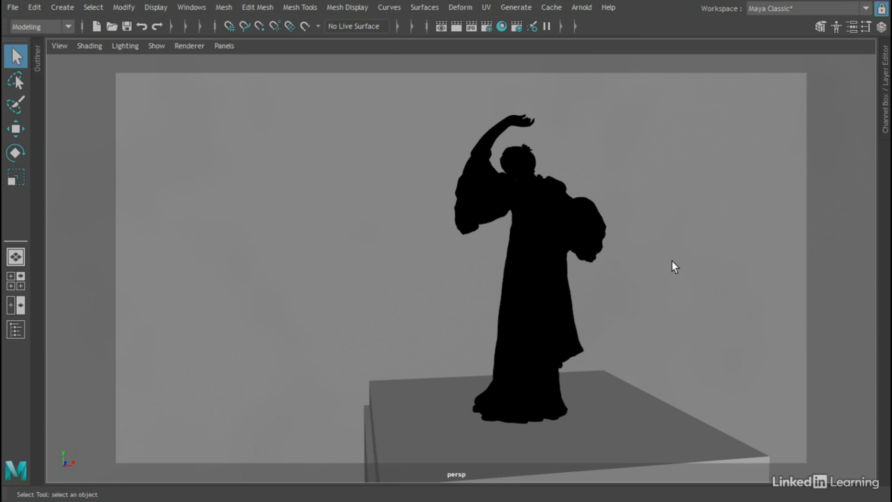
Open the Arnold RenderView and show the dancer's emission_StSf shader in the Attribute Editor.
click(586, 11)
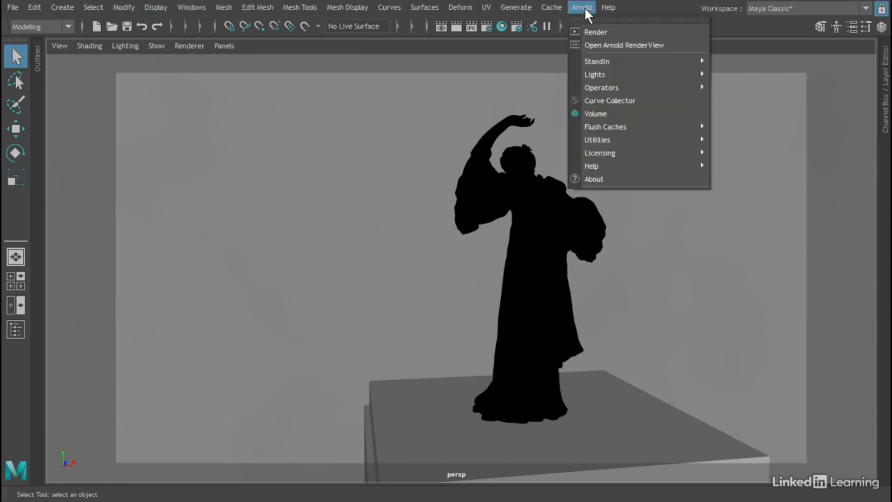
click(632, 37)
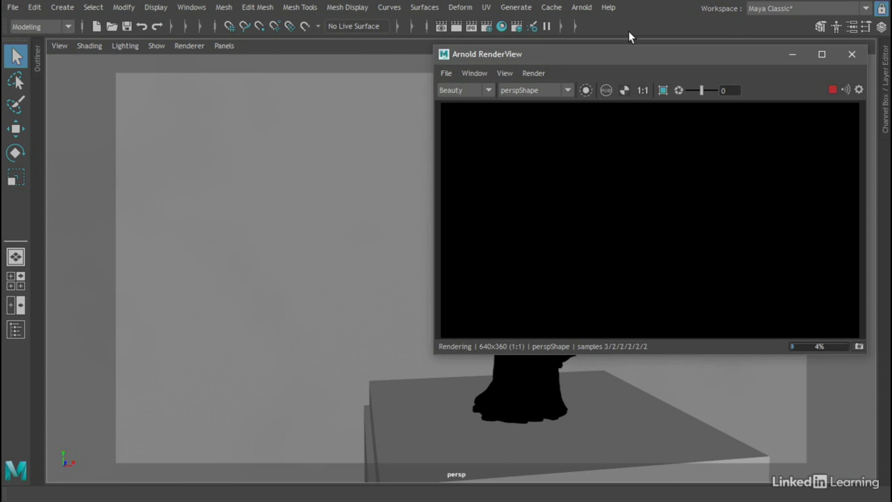
click(525, 383)
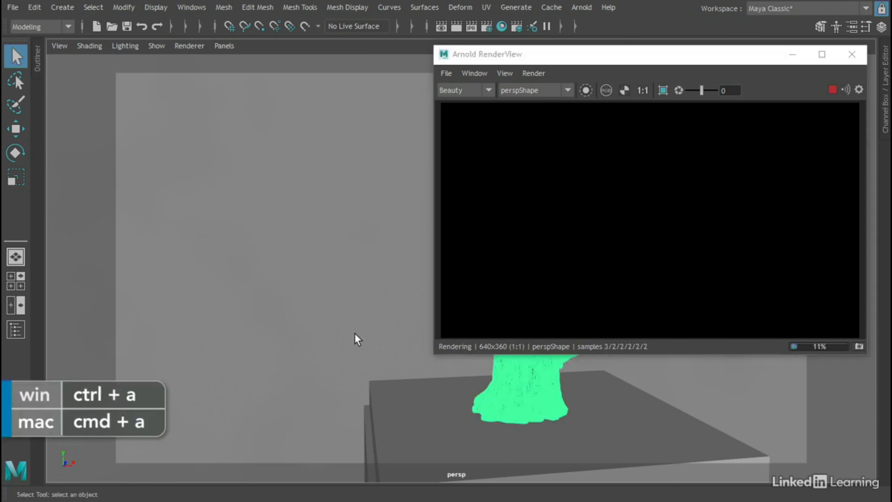
key(ctrl+a)
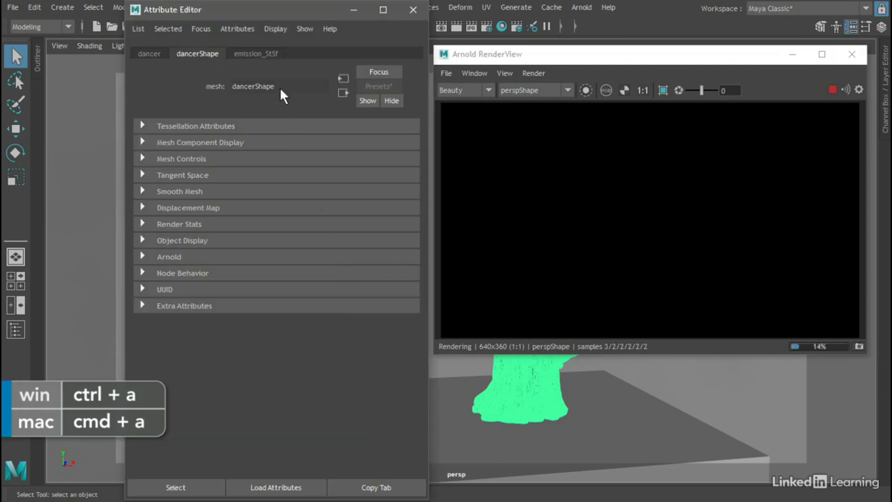
click(256, 54)
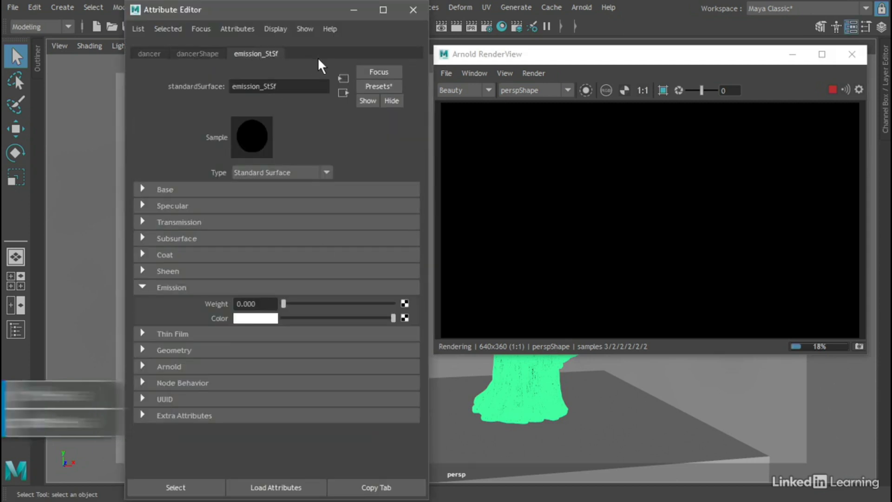
Check the Base and Specular attributes of emission_StSf, and collapse the Specular attributes again.
click(144, 189)
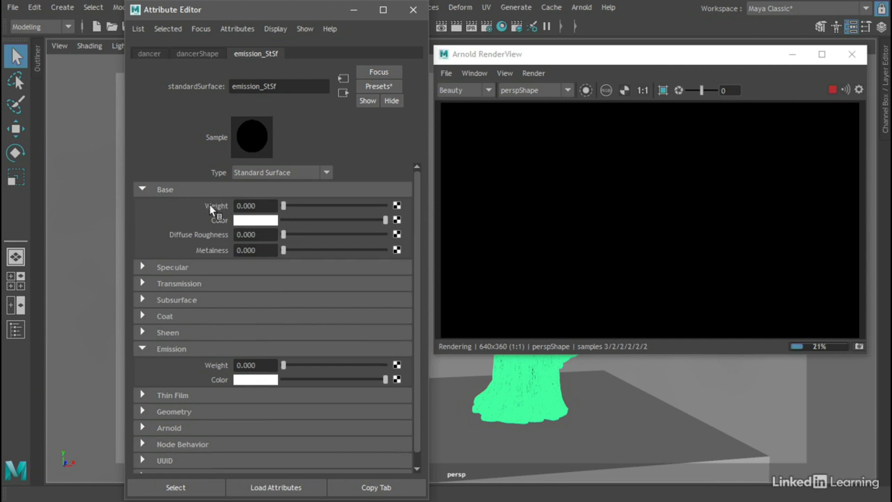
click(145, 268)
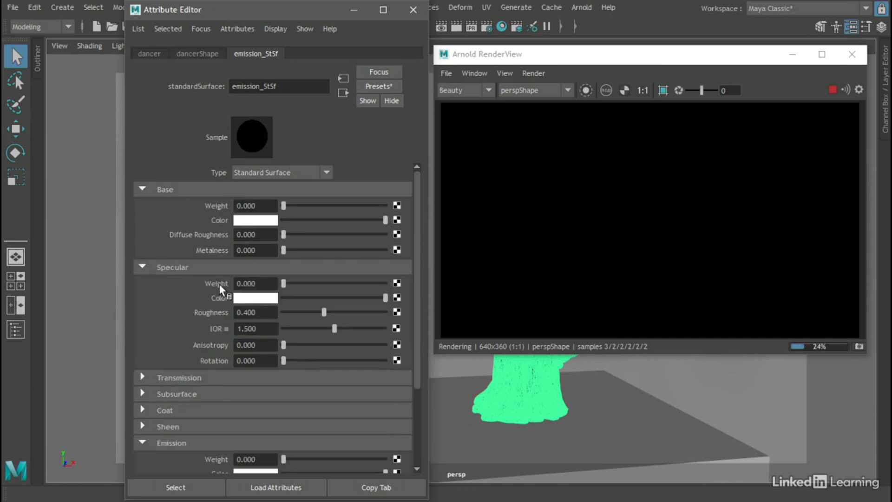
click(143, 267)
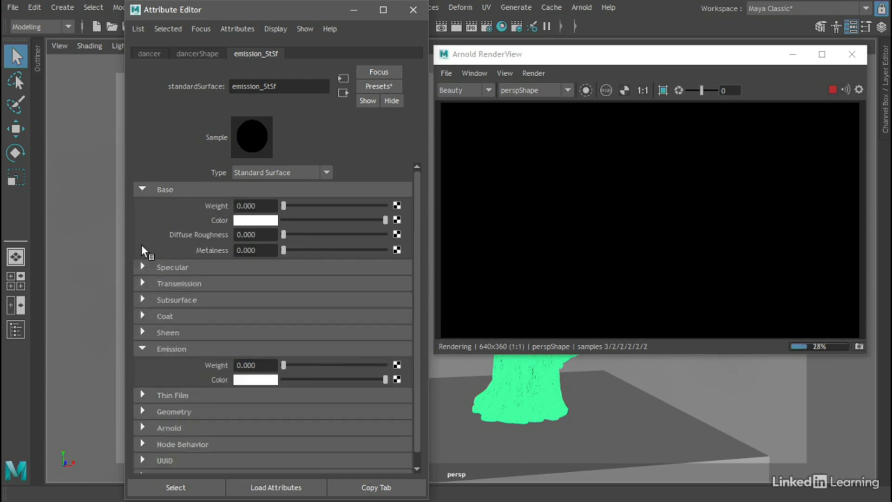
Collapse the Base attributes, set emission_StSf's emission weight to 1, and store a snapshot of the render.
click(142, 189)
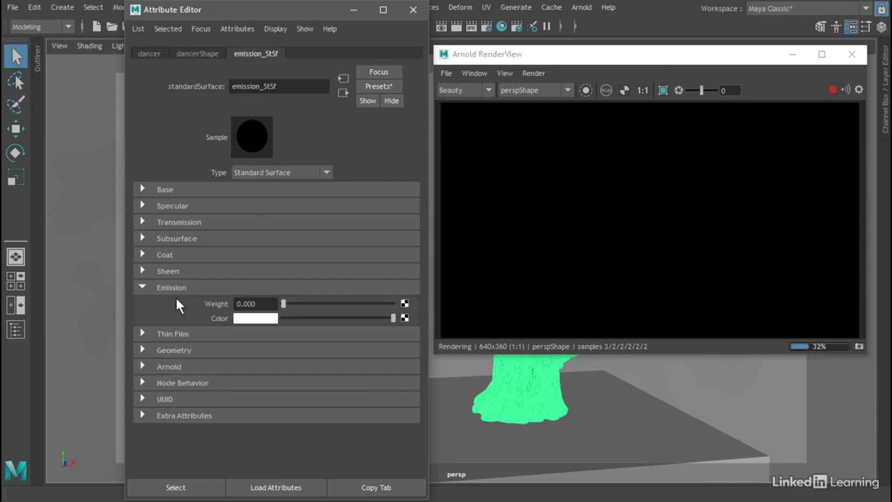
drag(284, 304, 403, 307)
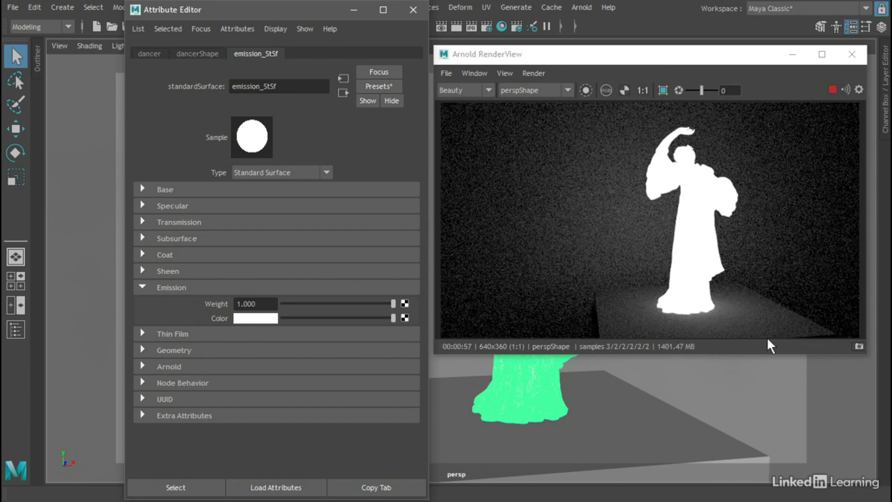
click(860, 347)
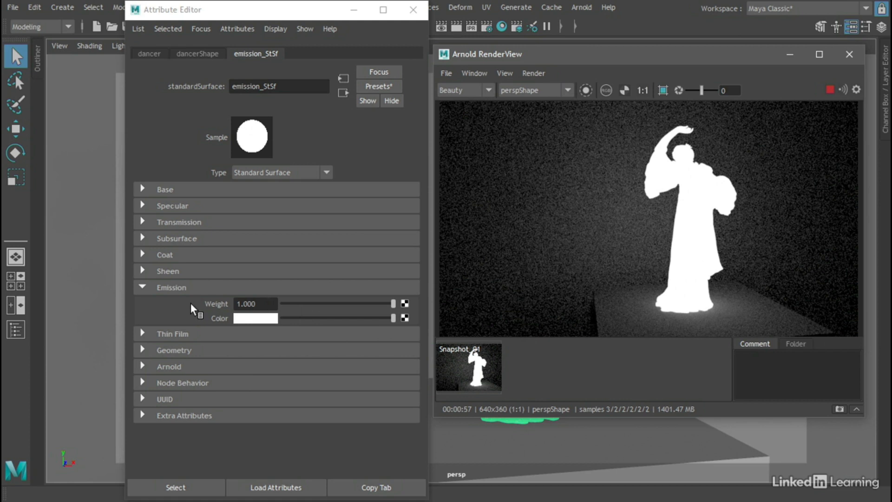
Set the emission weight of emission_StSf to 5 and store a second render snapshot.
drag(393, 305, 401, 302)
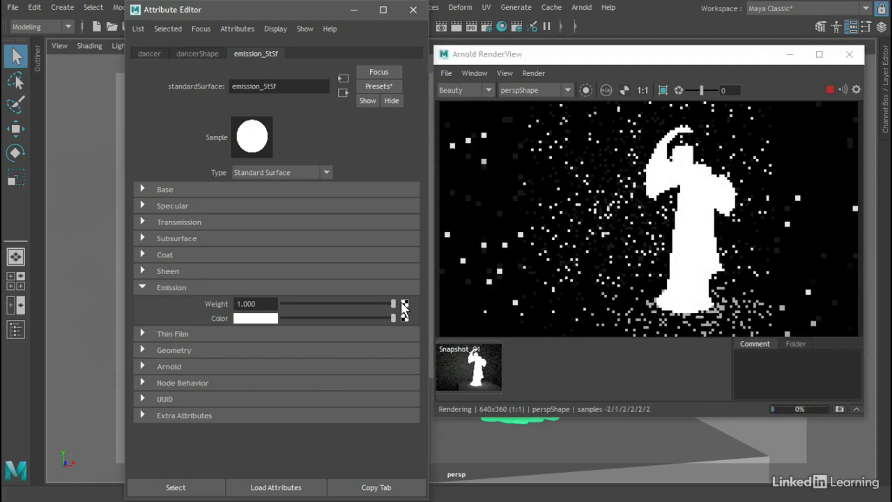
click(254, 304)
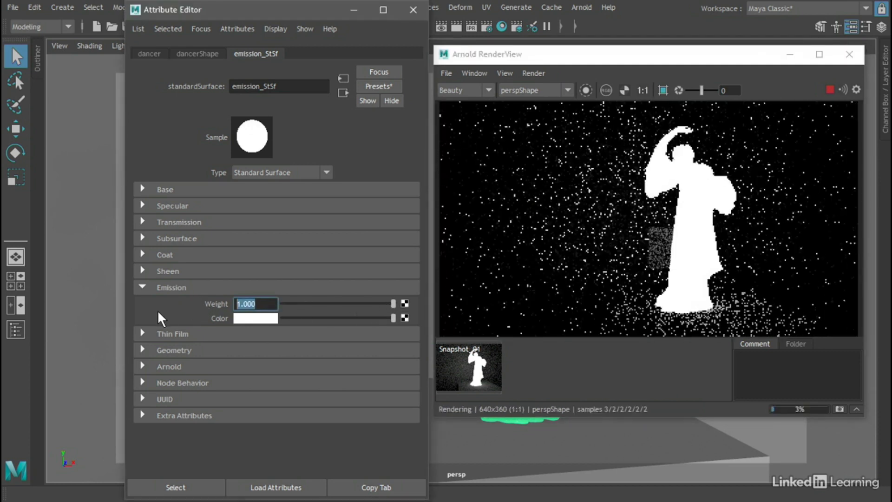
text(5)
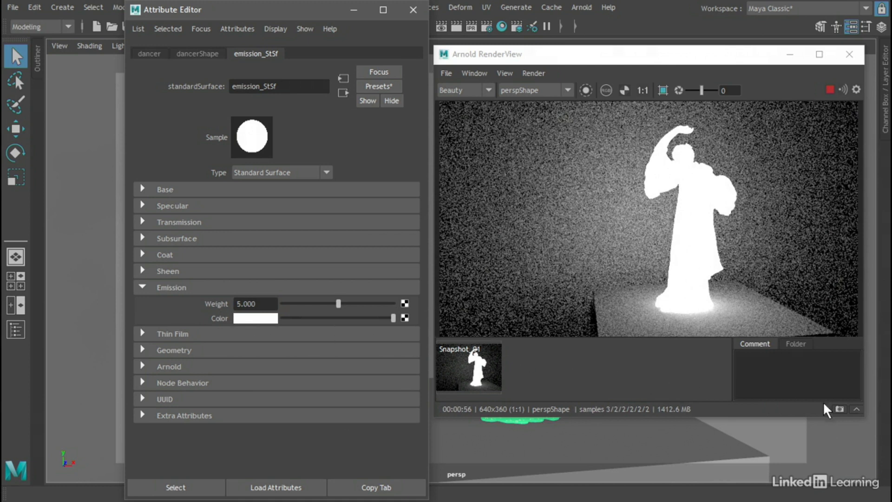
click(839, 409)
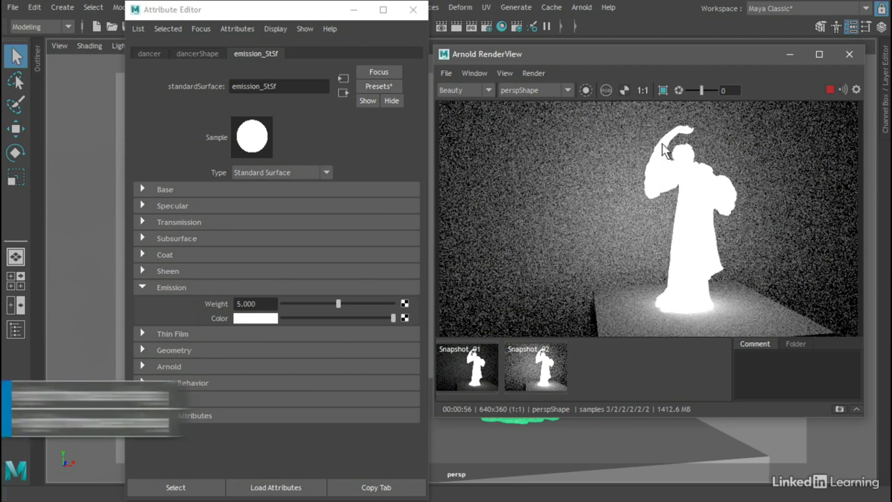
Compare the two emission snapshots up close around the dancer's raised hand and head to judge edge antialiasing.
alt+right_drag(659, 120, 817, 138)
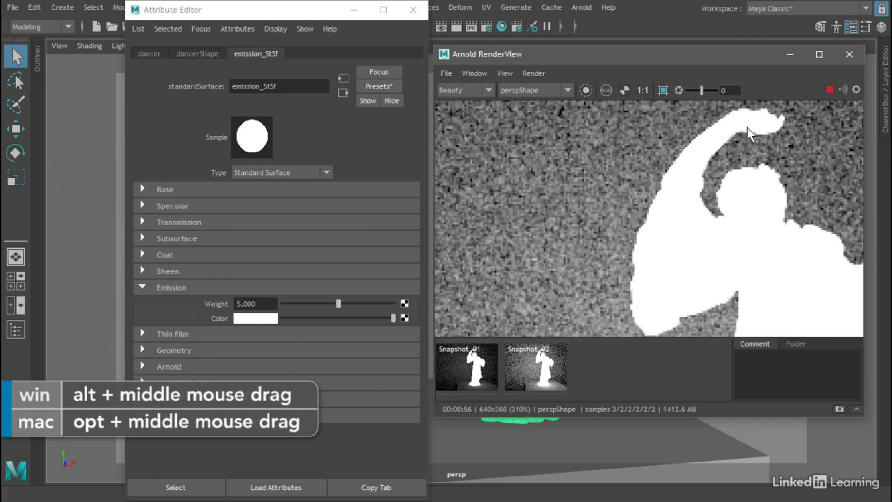
alt+middle_drag(777, 151, 631, 181)
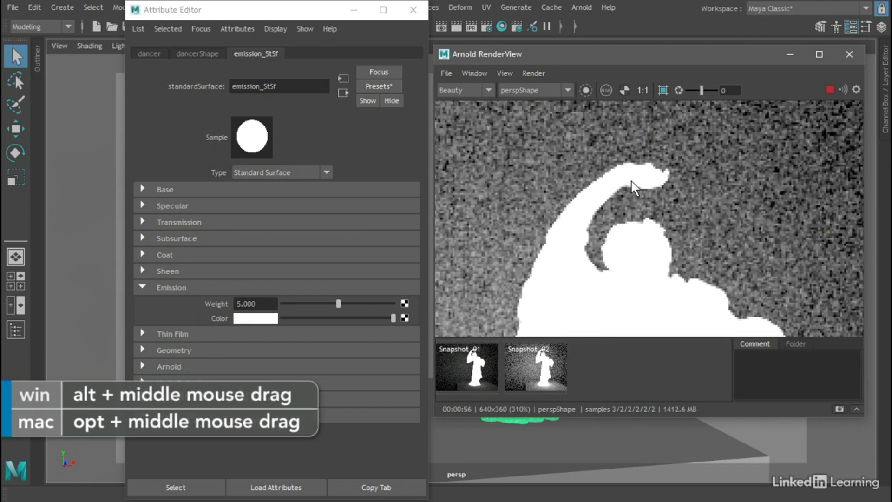
click(461, 366)
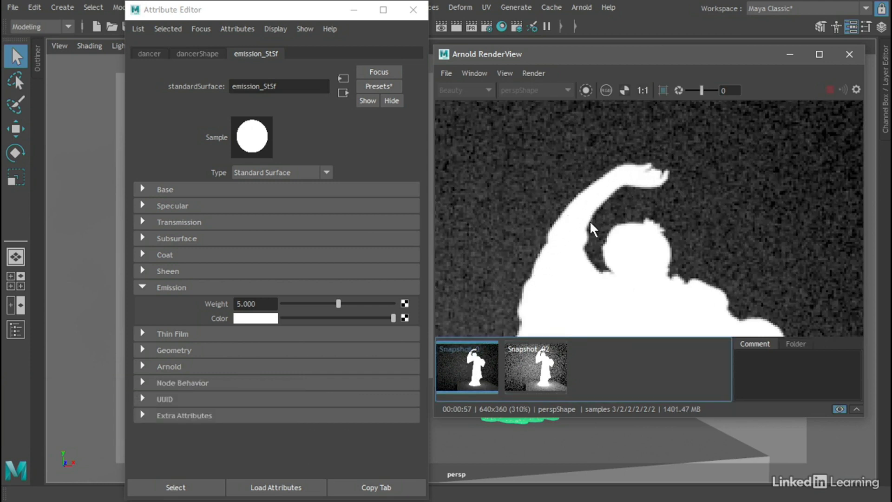
click(539, 372)
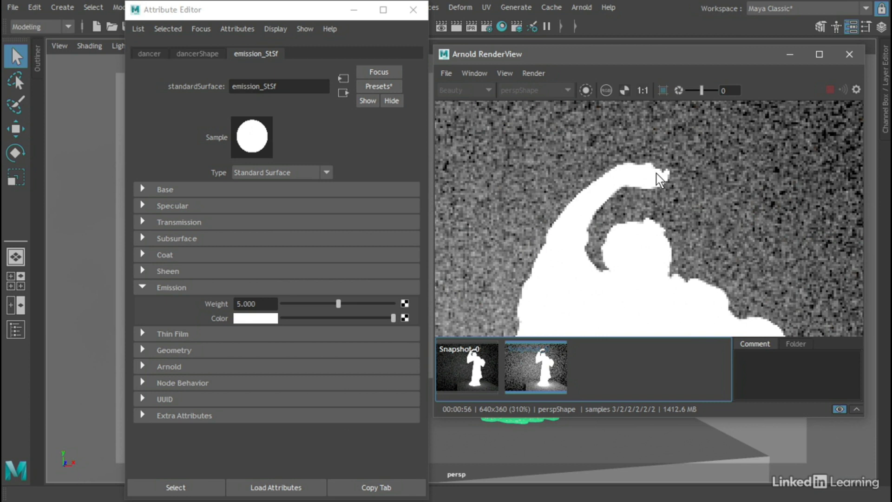
click(458, 359)
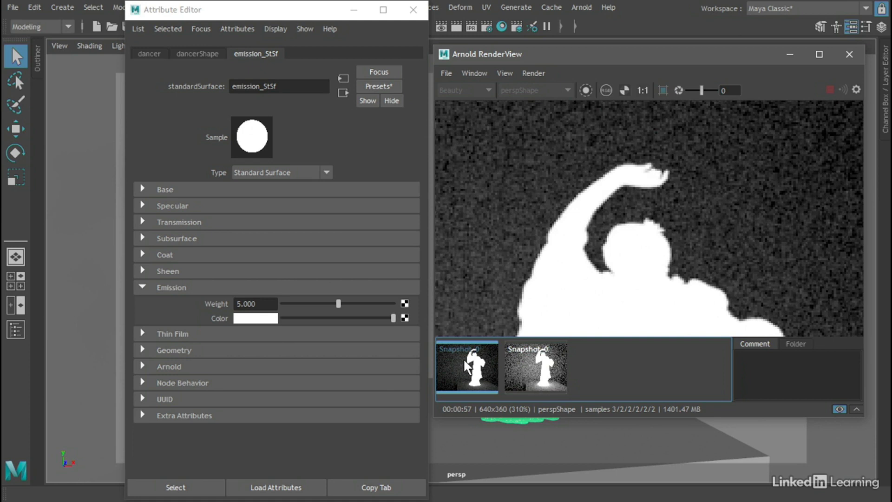
click(456, 359)
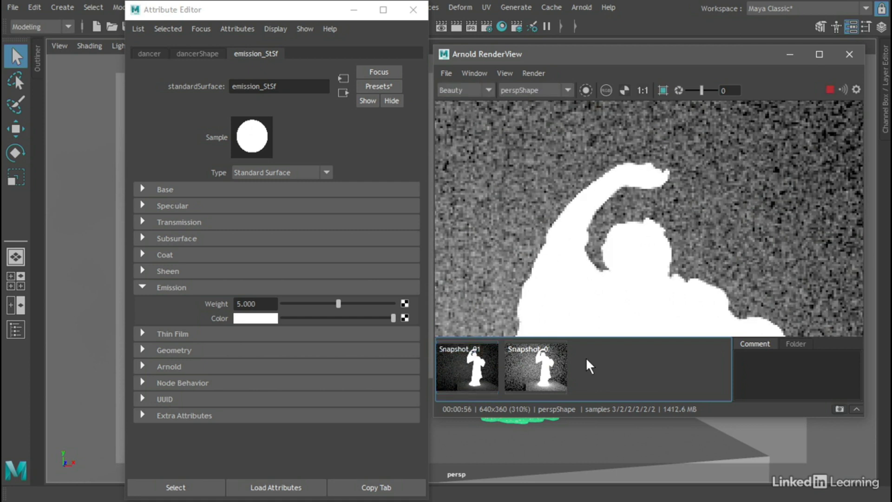
Enable Clamp AA Samples with an AA Clamp Value of 1 in the Arnold render settings, and store a snapshot at actual size.
click(486, 28)
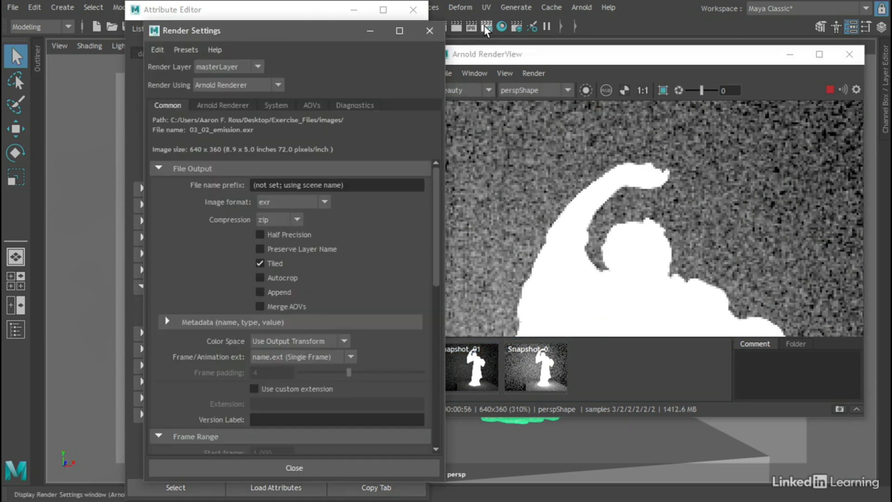
click(232, 106)
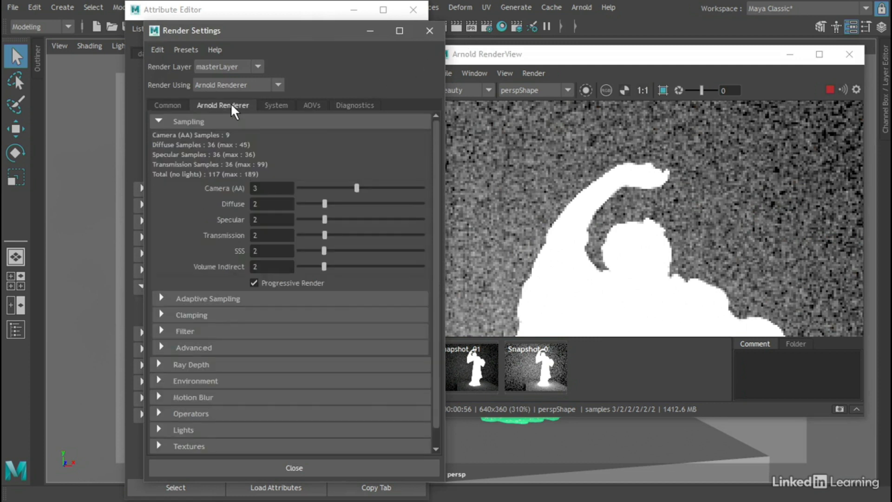
click(161, 316)
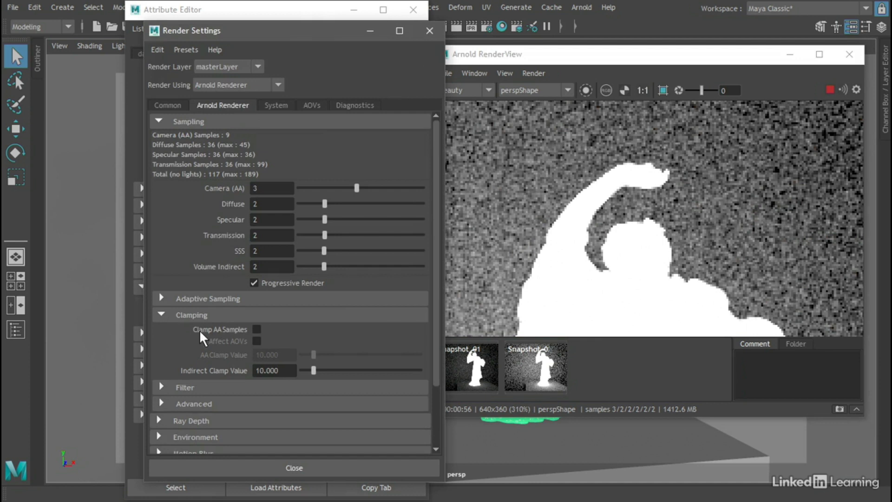
click(256, 329)
double_click(292, 354)
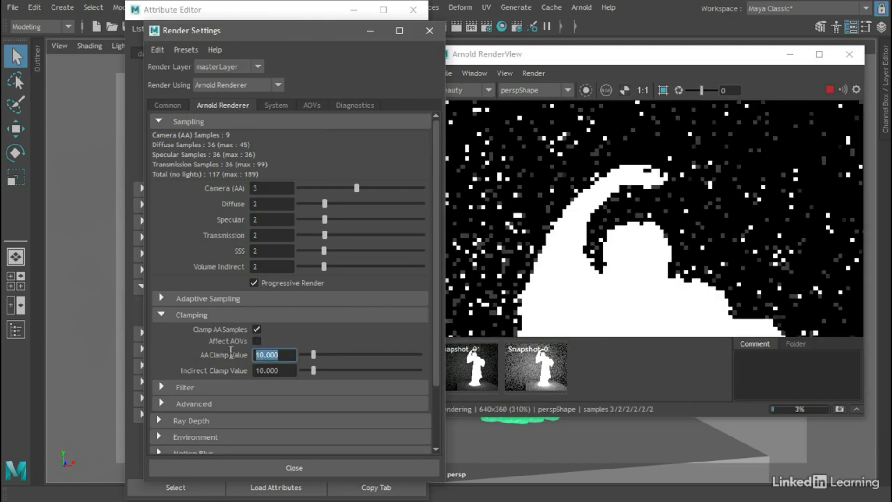
text(1)
key(Return)
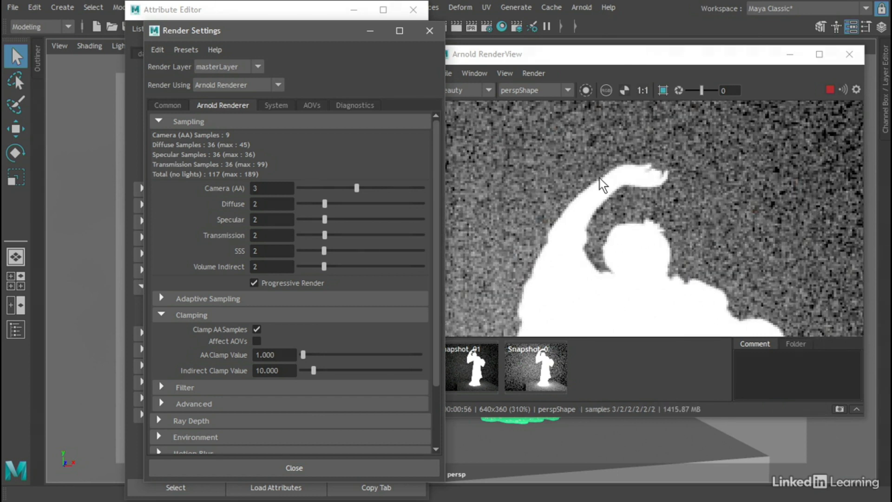
click(642, 91)
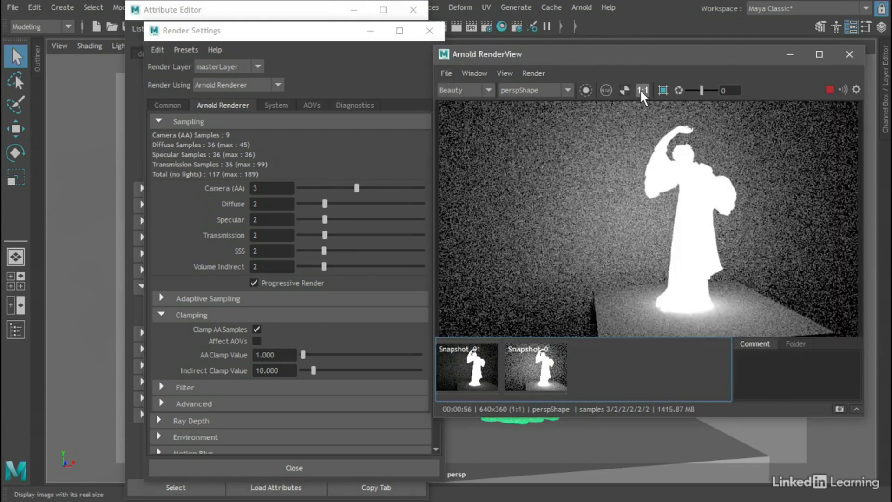
click(840, 409)
Compare the three stored snapshots to judge the effect of emission weight and sample clamping, and return to the live render.
click(475, 372)
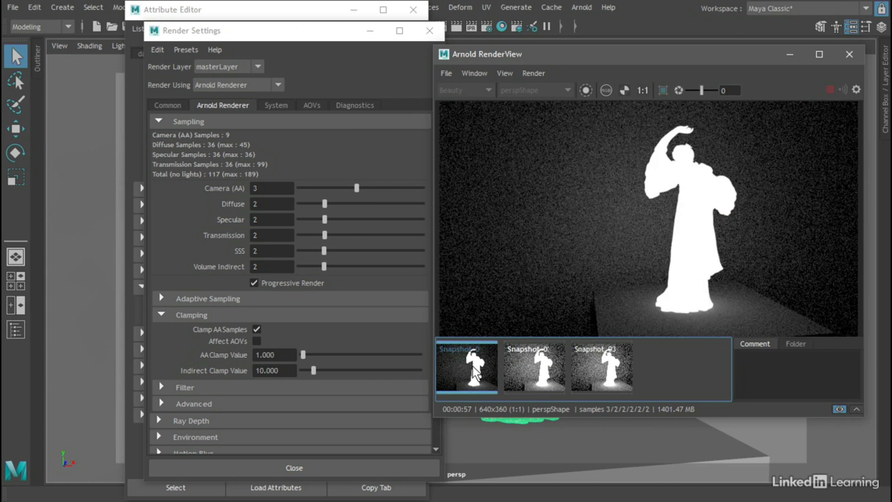
click(535, 374)
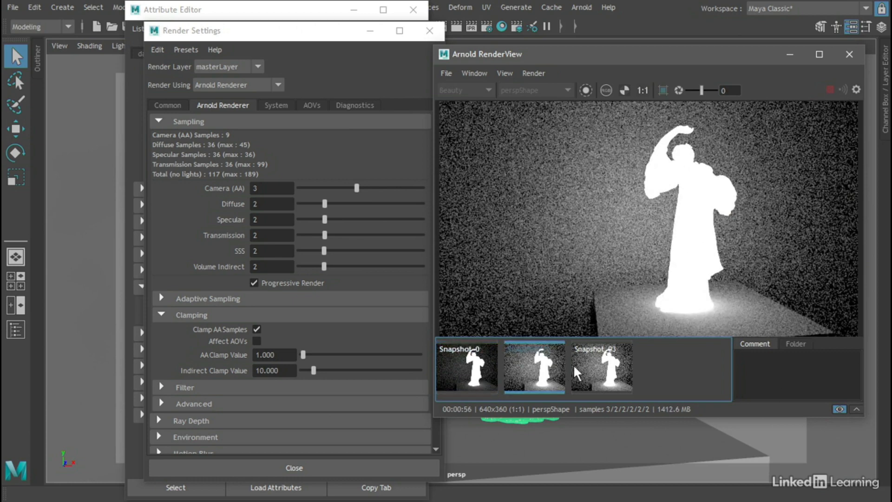
click(603, 371)
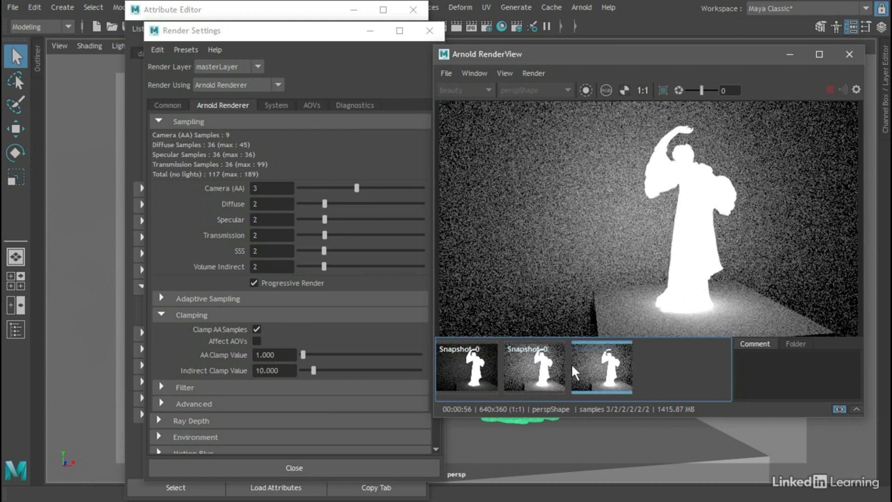
click(546, 372)
click(586, 369)
click(660, 366)
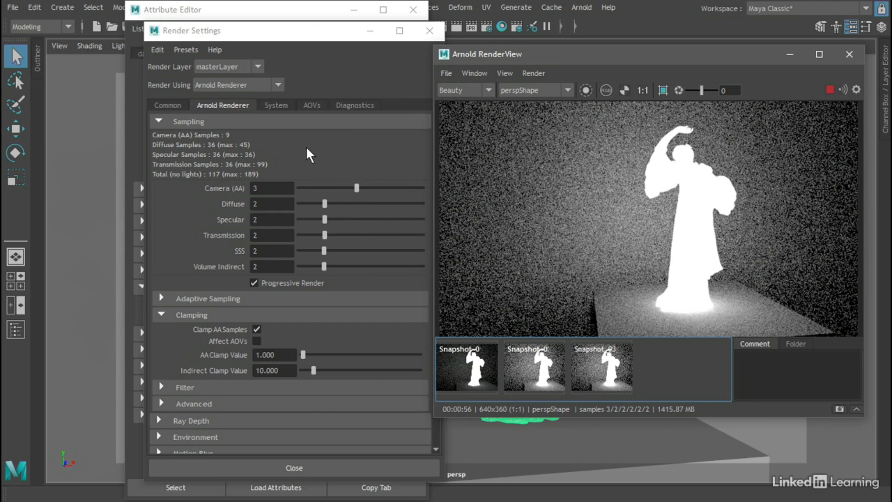
Set the Diffuse samples to 10, store a snapshot of the cleaner render, and close the render settings.
drag(325, 202, 441, 202)
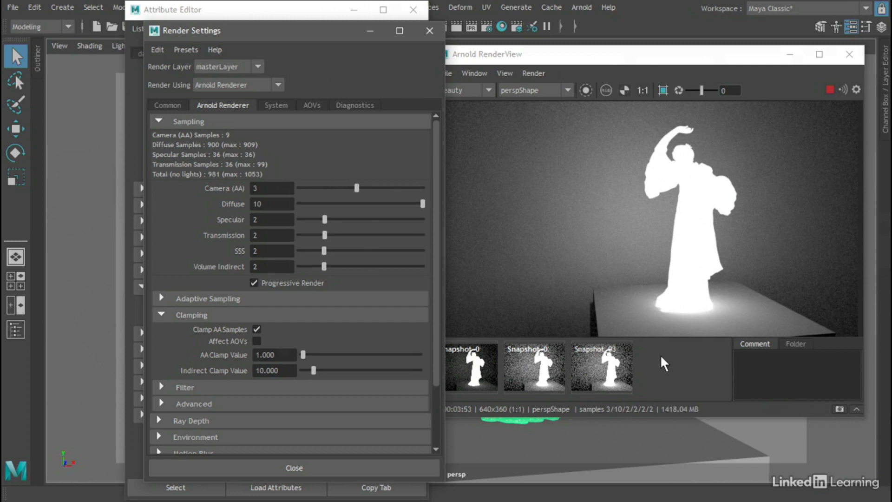
click(838, 408)
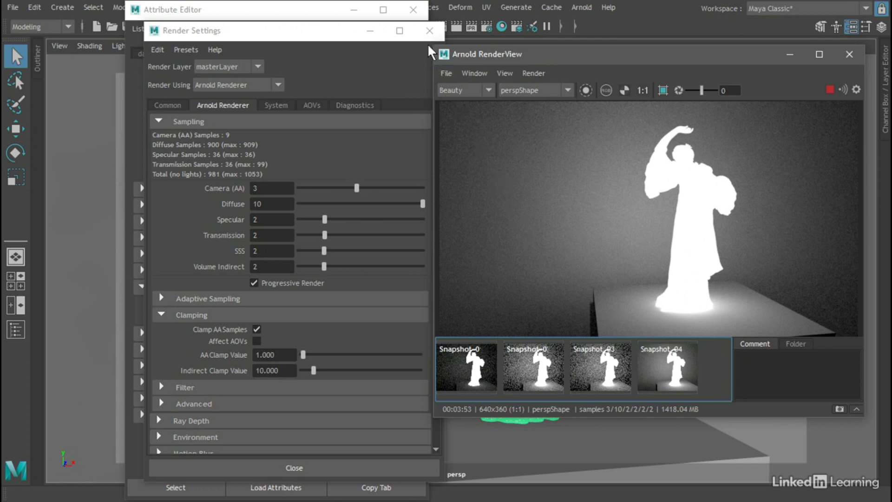
click(428, 32)
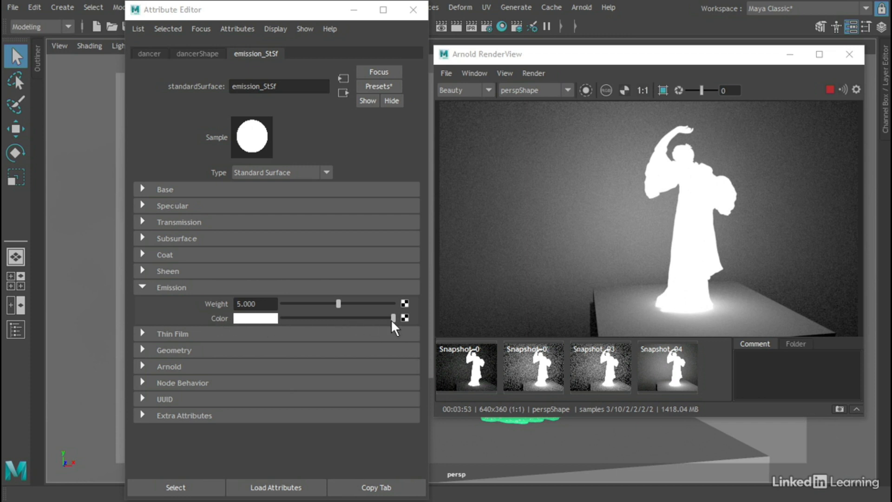
Map a Crater 3D texture to the emission color of emission_StSf.
click(405, 318)
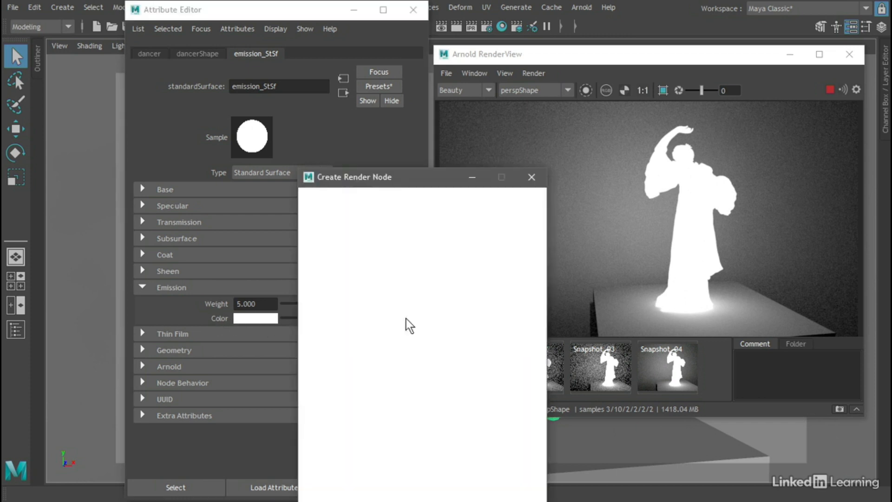
drag(433, 178, 429, 27)
click(327, 157)
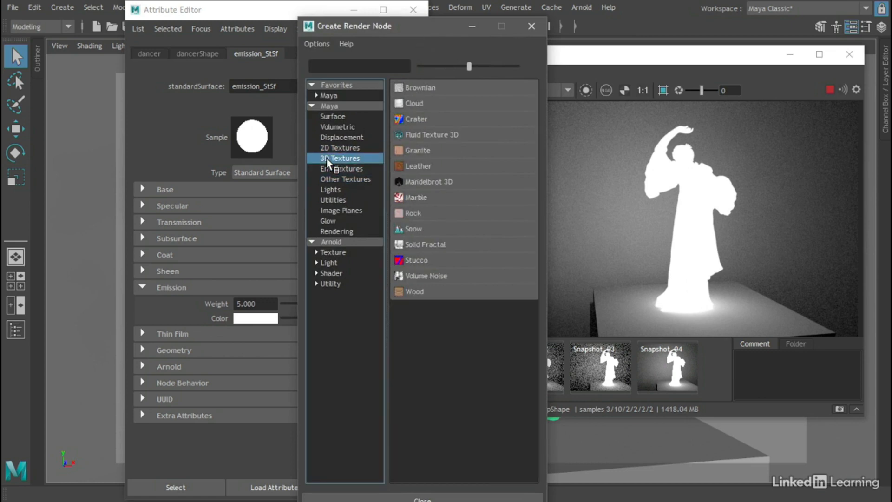
click(413, 119)
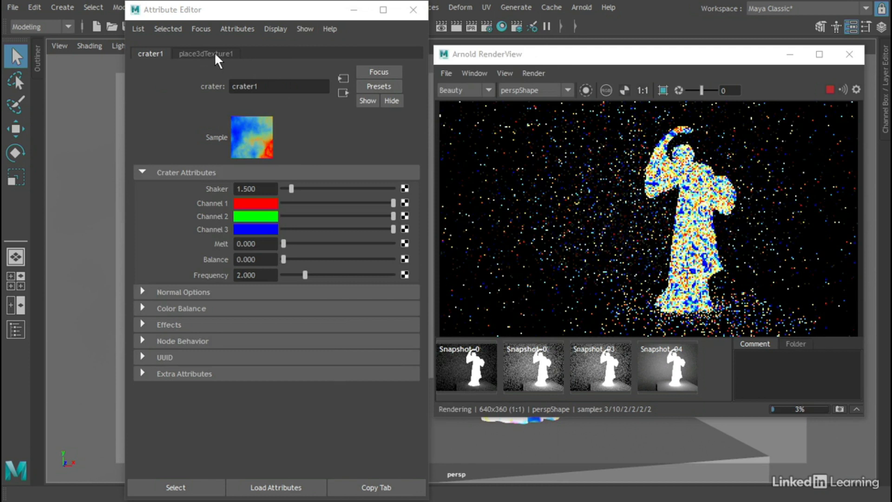
Scale the crater texture's 3D placement node to 10 in X, Y and Z.
click(202, 52)
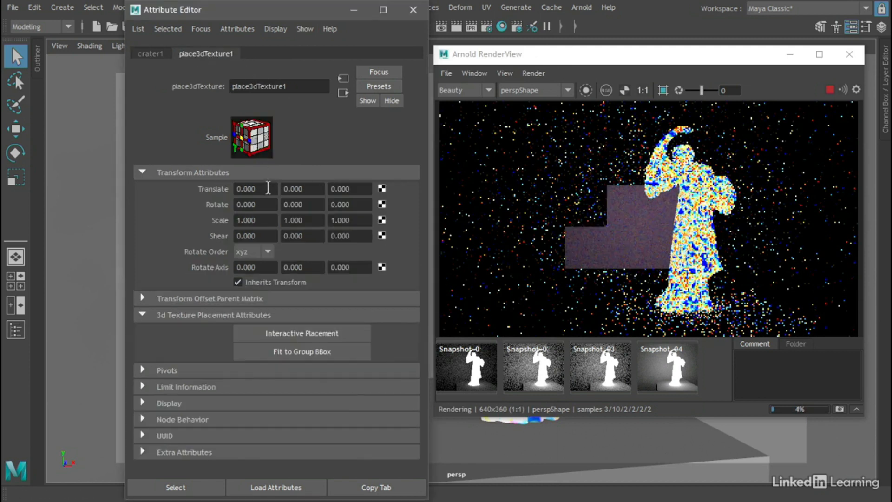
double_click(251, 220)
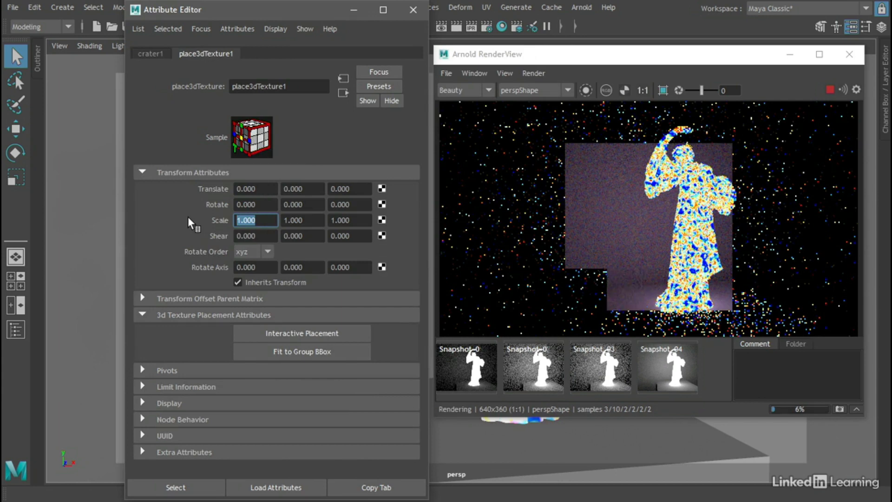
text(10)
key(Tab)
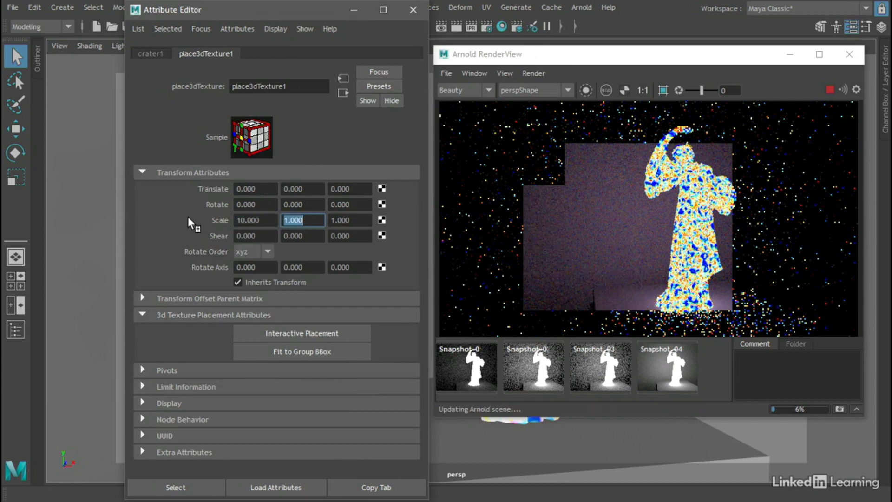
text(10)
key(Tab)
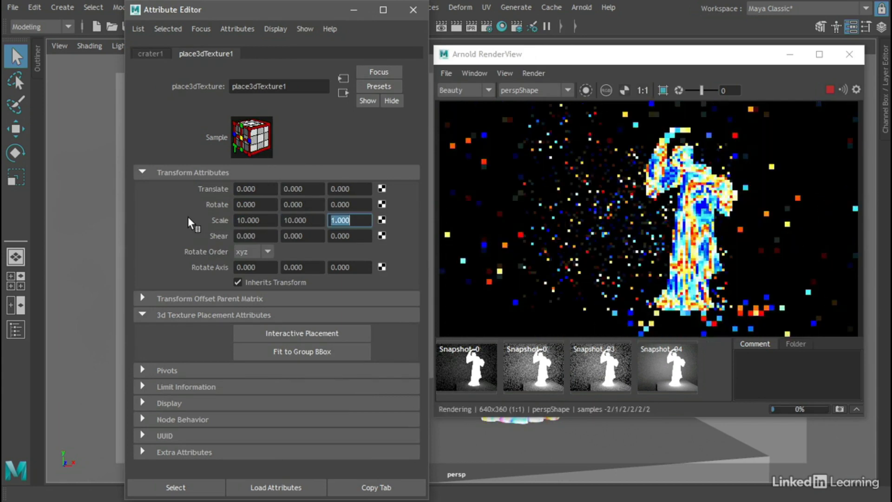
text(10)
key(Return)
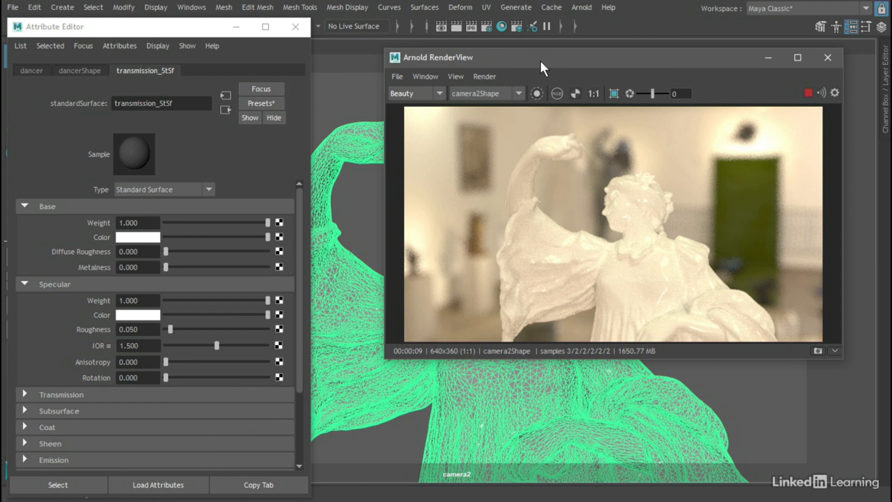
Store a snapshot of the opaque dancer render with the transmission_StSf shader, as seen through camera2.
click(818, 351)
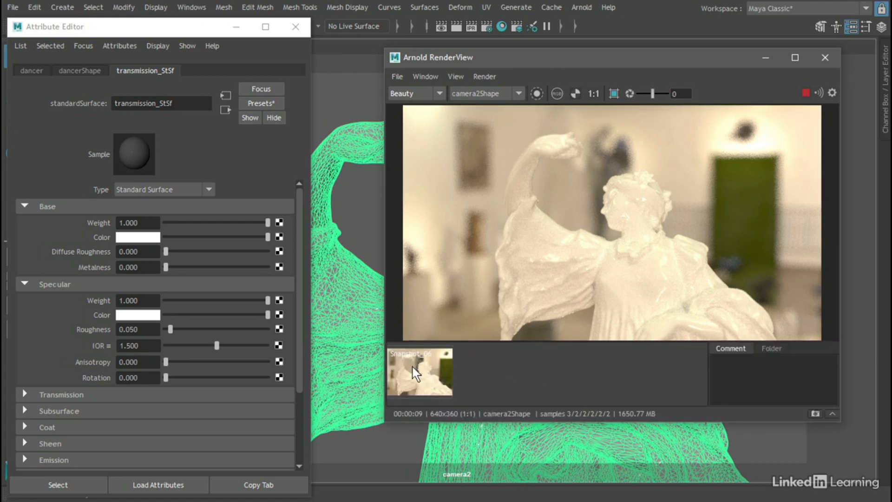
Set the Transmission weight of transmission_StSf to 1 and store a snapshot of the clear dancer render.
click(25, 394)
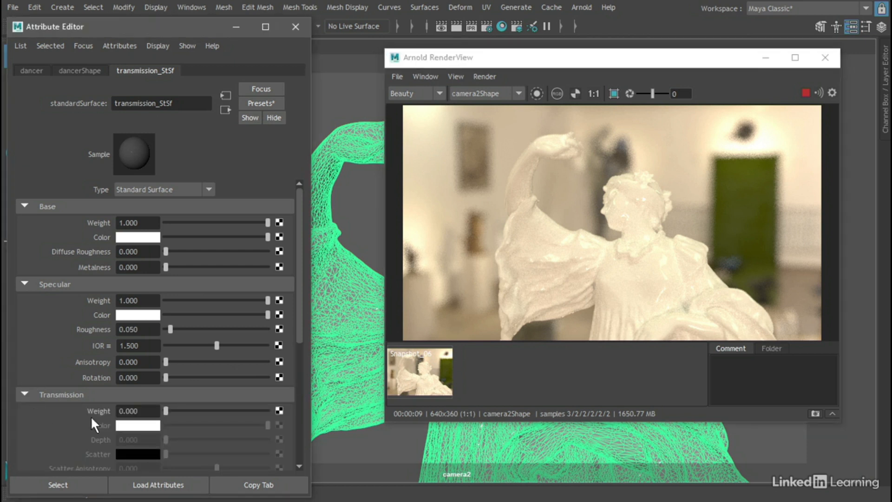
drag(166, 410, 285, 403)
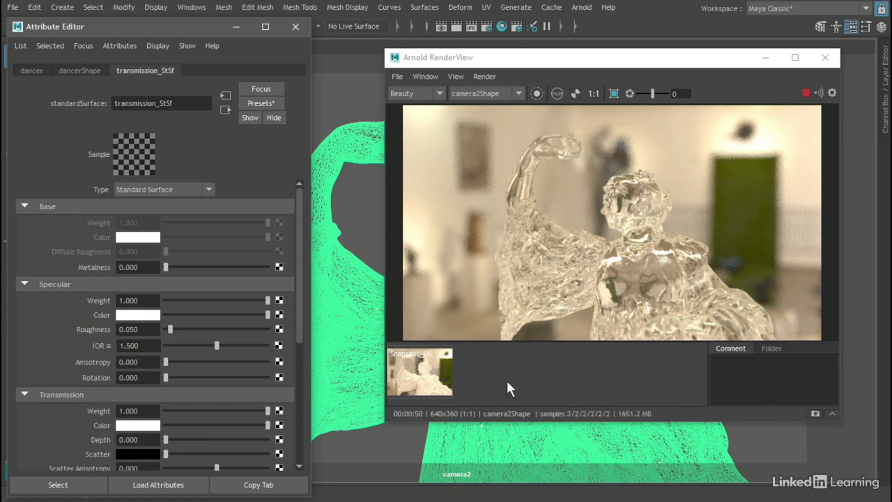
click(815, 413)
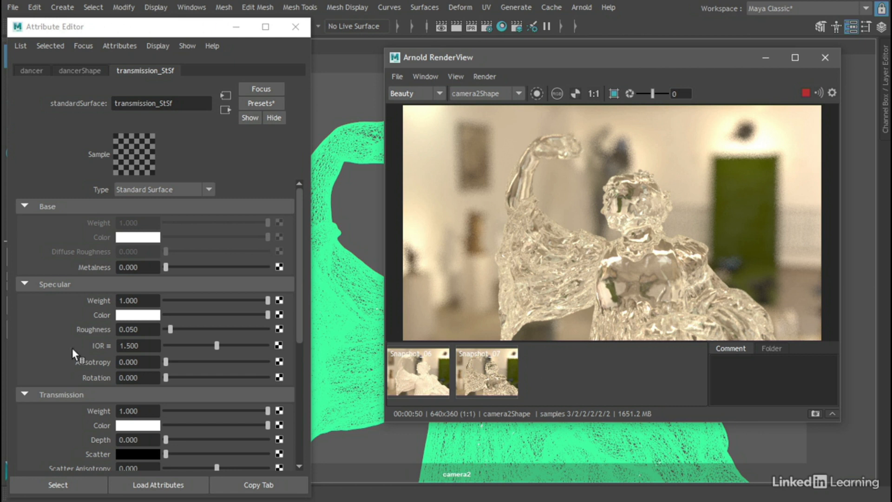
Set the specular IOR of transmission_StSf to 1.7, store a snapshot of the updated render, and stop rendering.
double_click(125, 346)
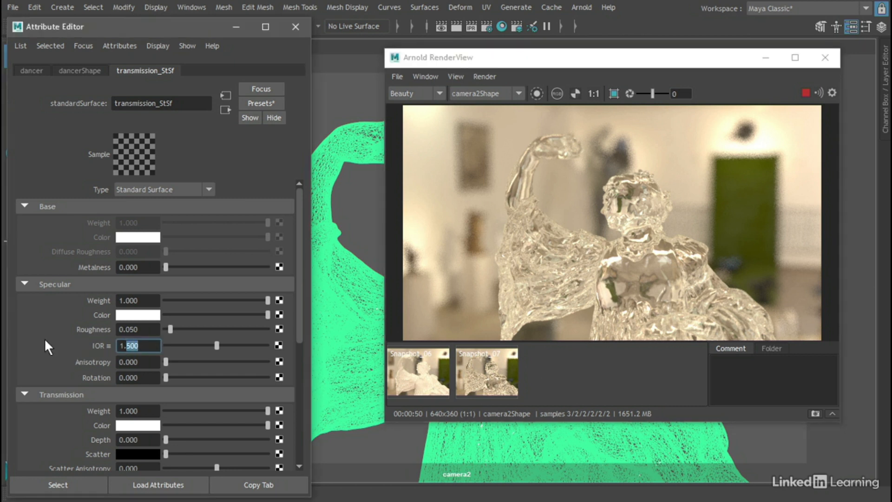
text(7)
key(Return)
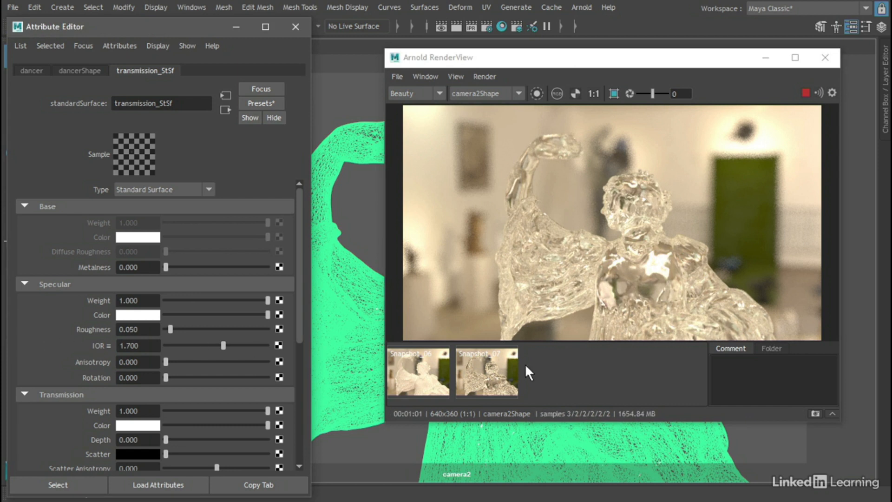
click(815, 413)
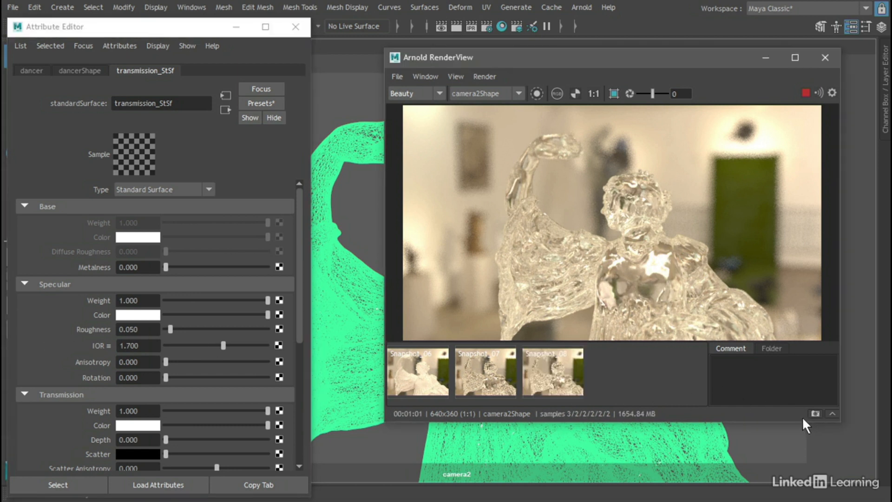
click(805, 93)
Compare the stored snapshots of the glass dancer at IOR 1.5 and 1.7, and return to the live render.
click(553, 371)
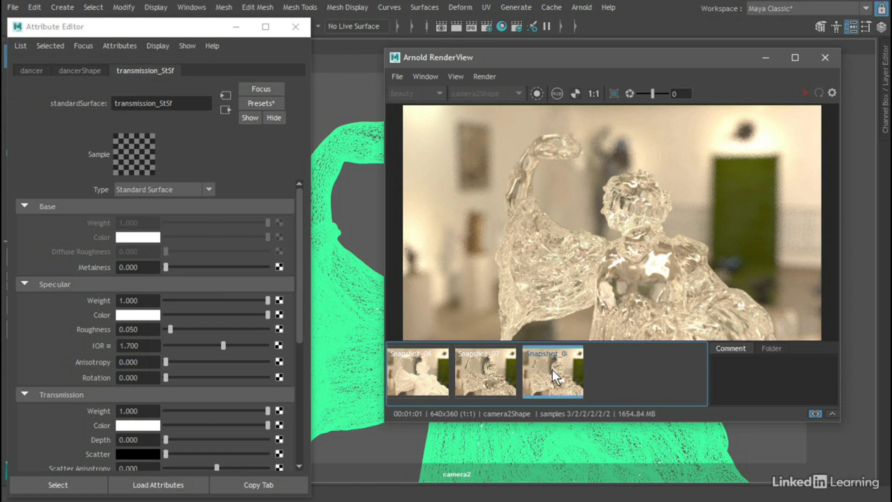
click(481, 370)
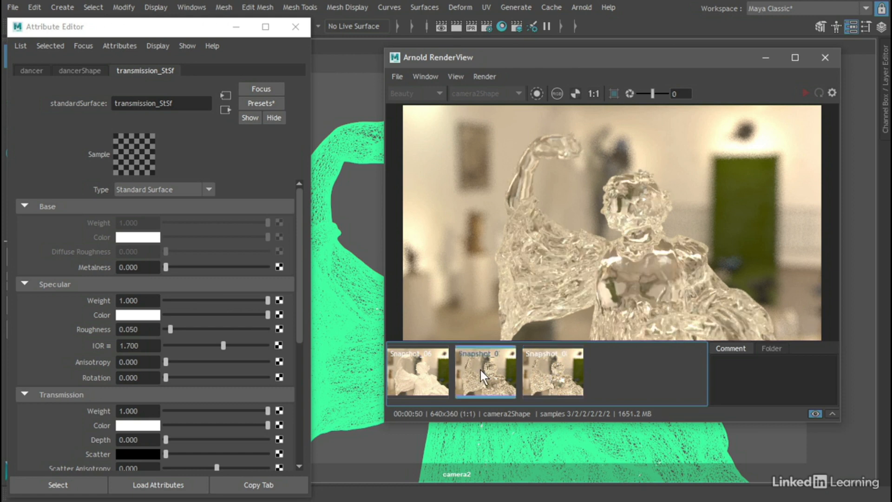
click(545, 372)
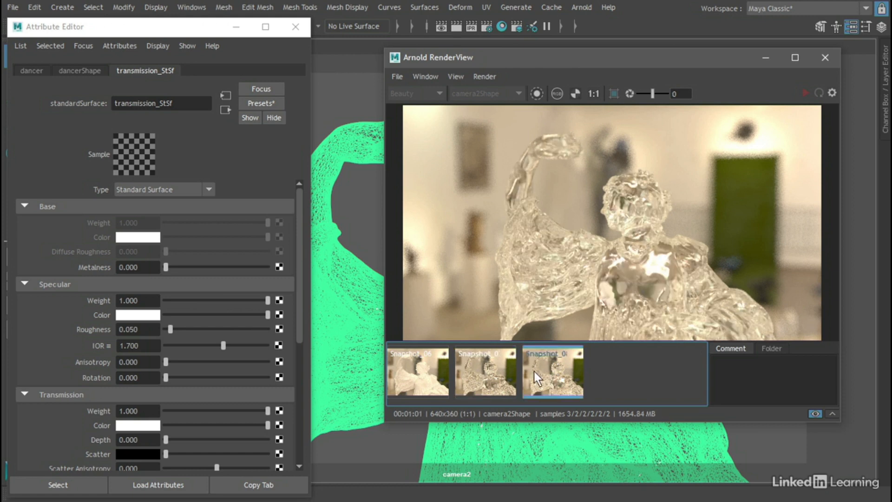
click(489, 369)
click(554, 373)
click(562, 372)
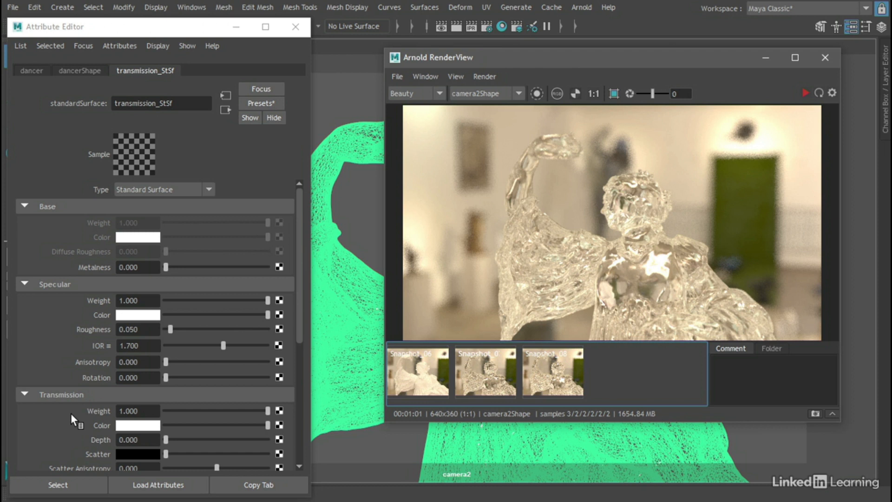
Examine the Arnold attributes of dancerShape, including its Opaque and visibility options, and return to the transmission_StSf shader attributes.
click(78, 71)
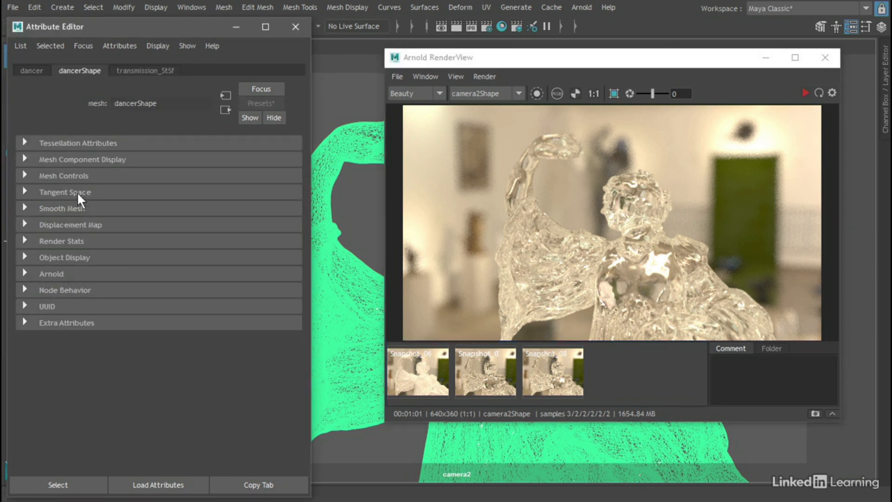
click(24, 274)
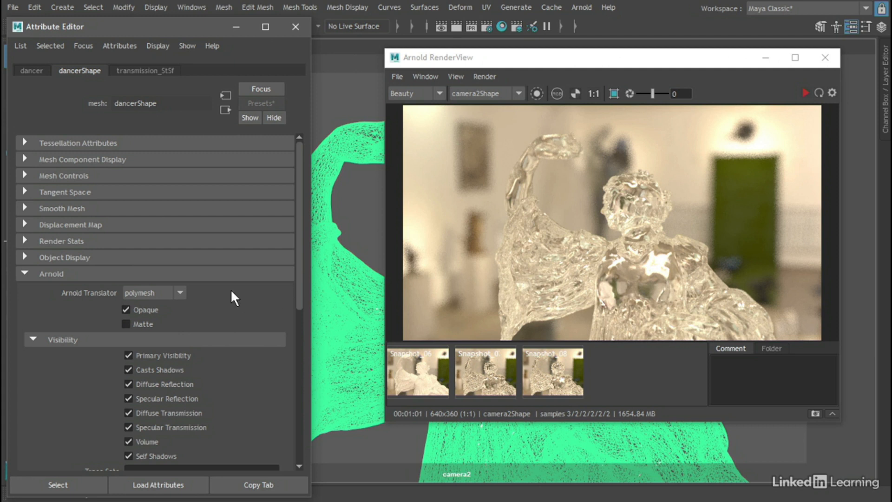
click(139, 72)
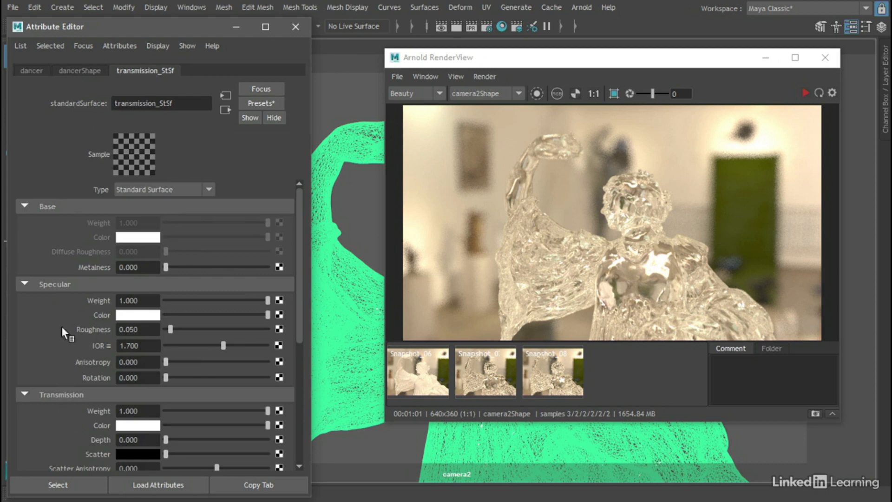
click(78, 71)
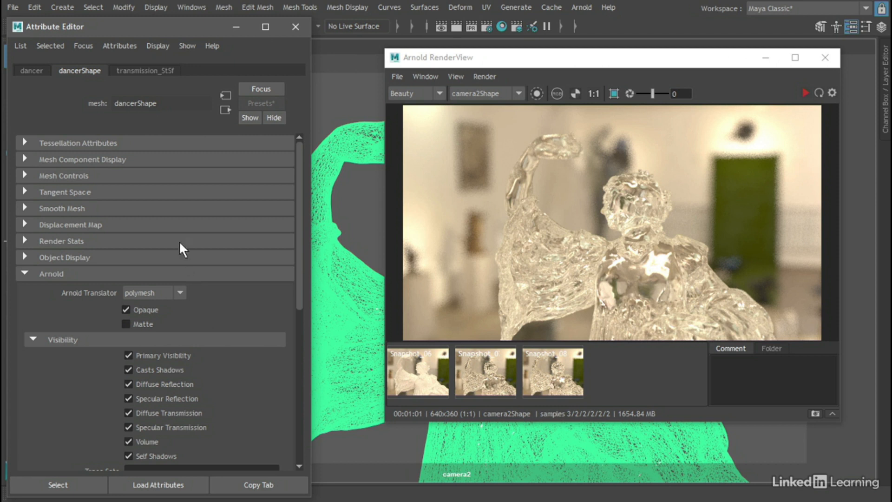
click(145, 70)
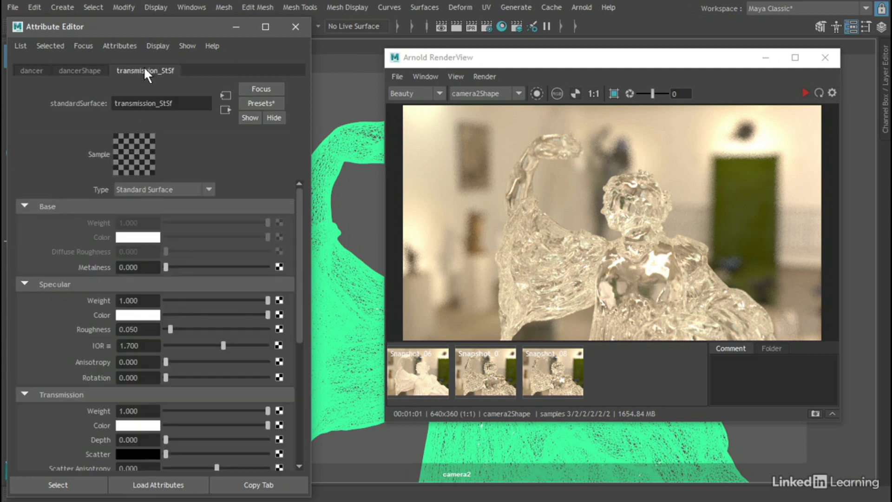
Set the Transmission weight of transmission_StSf to 0.98, restart the render, and store a snapshot of it.
drag(147, 412, 70, 411)
text(0.98)
key(Return)
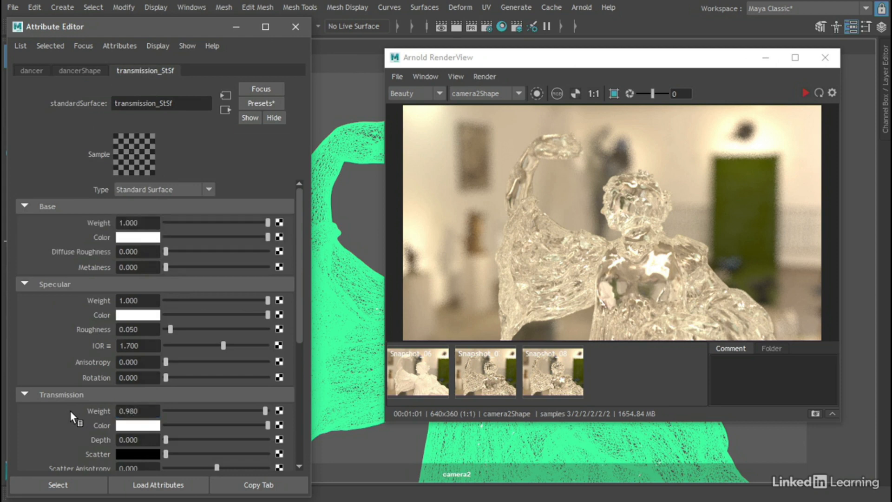
click(806, 91)
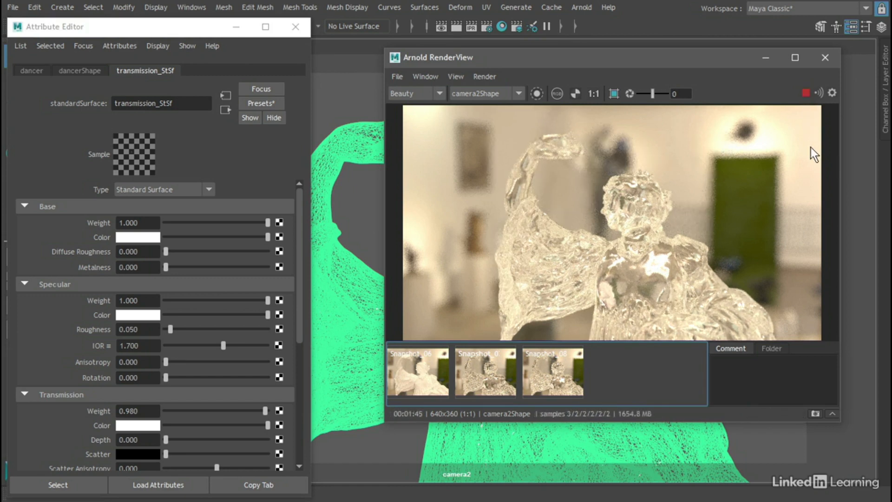
click(815, 412)
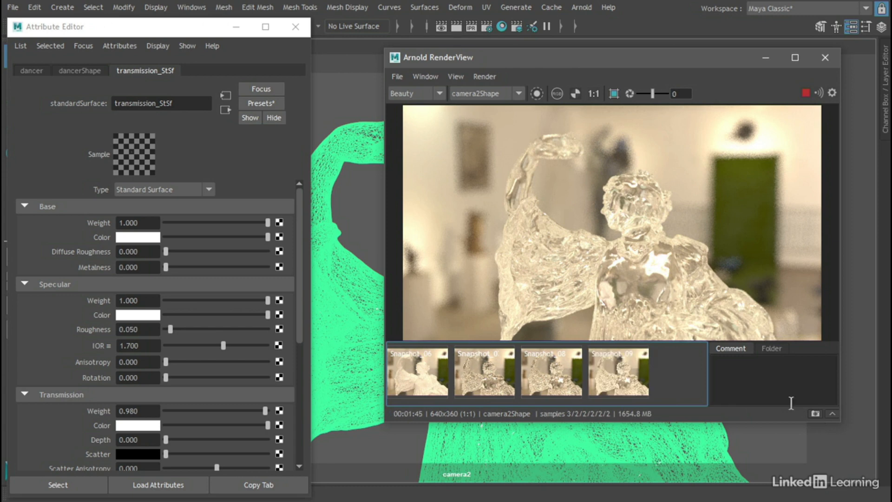
Compare the stored snapshots of the glass dancer at Transmission weight 1 and 0.98.
click(551, 376)
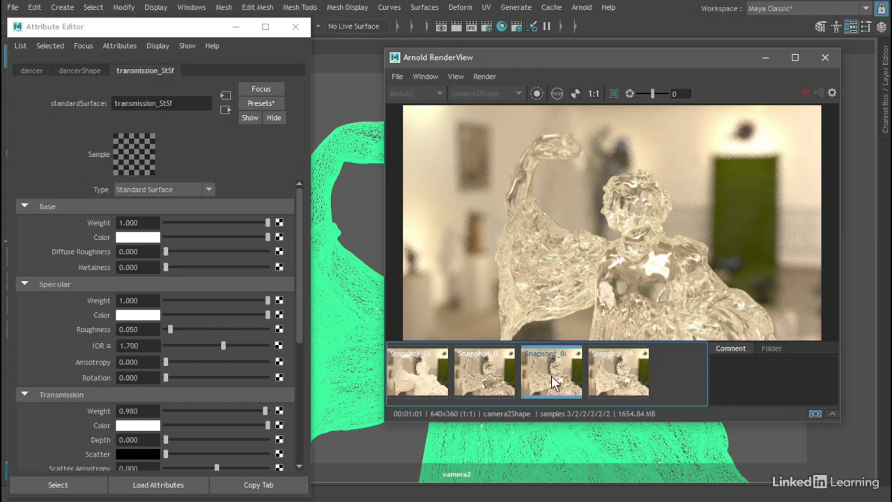
click(620, 374)
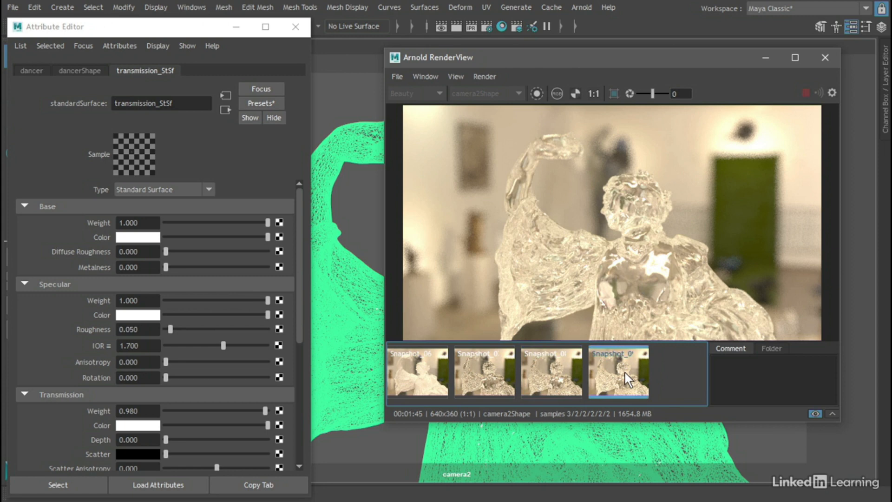
click(554, 372)
click(622, 374)
click(554, 373)
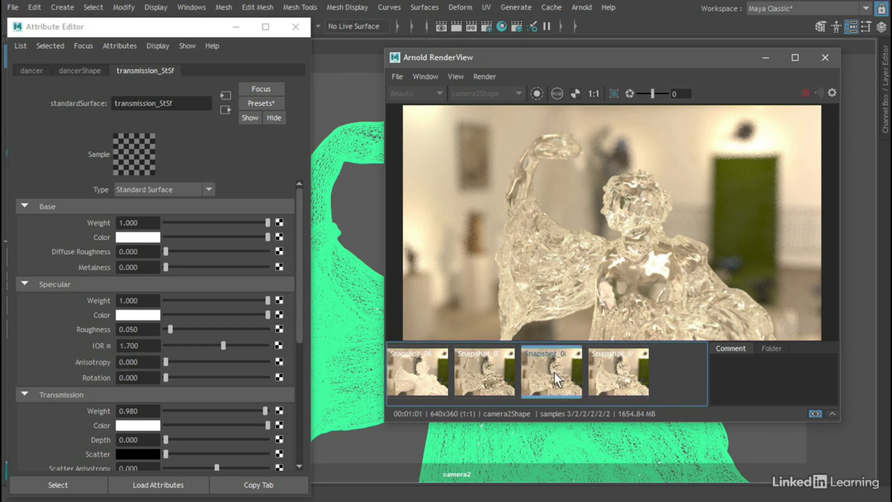
click(621, 373)
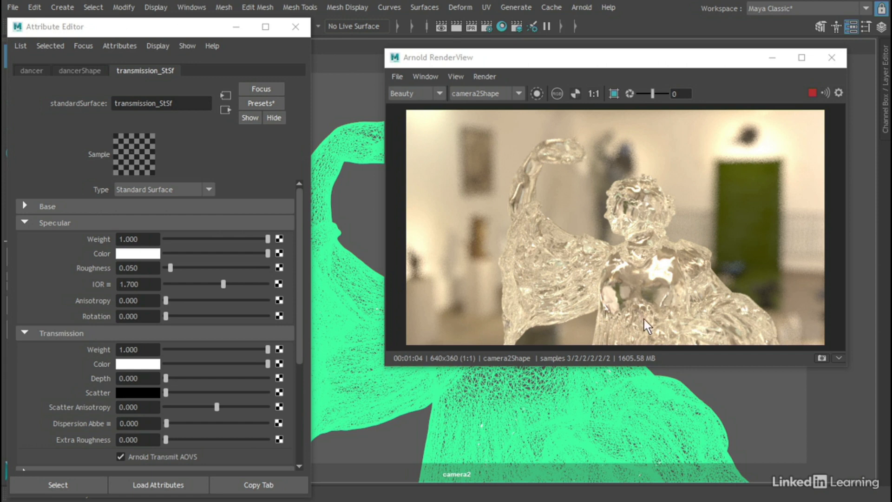
Set the Transmission color of transmission_StSf to pure blue, storing a render snapshot before and after the change.
click(822, 358)
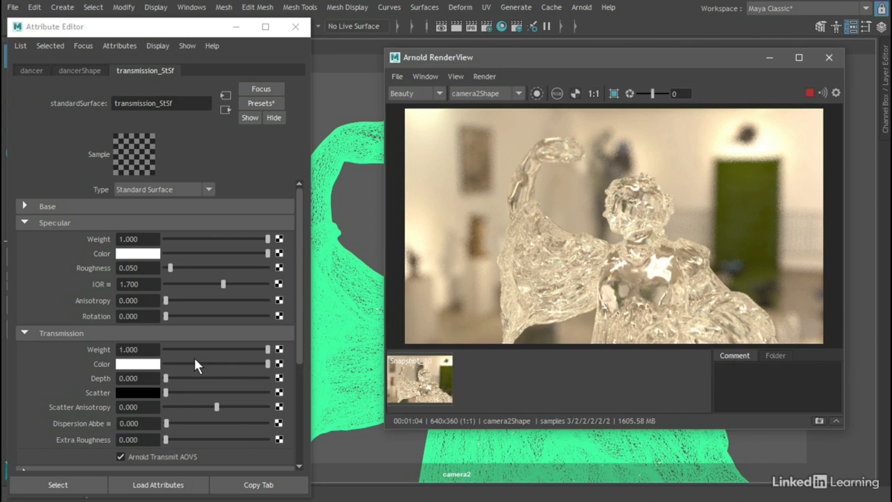
click(136, 363)
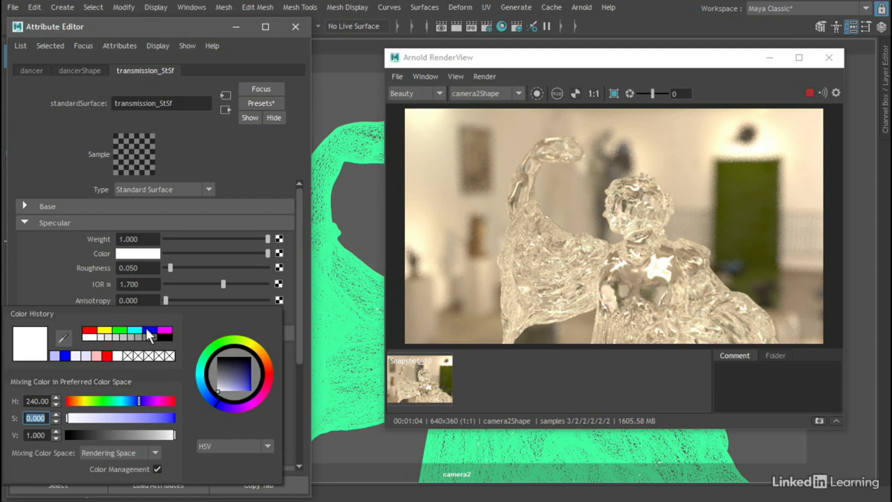
click(147, 327)
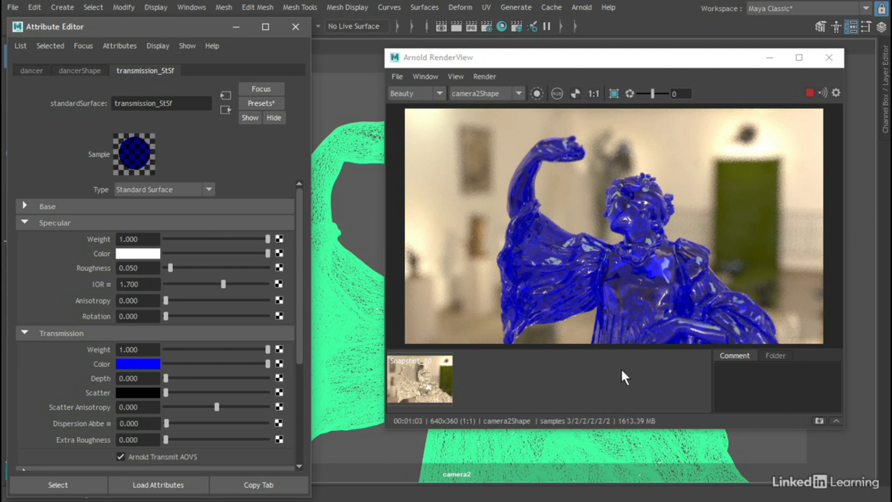
click(819, 420)
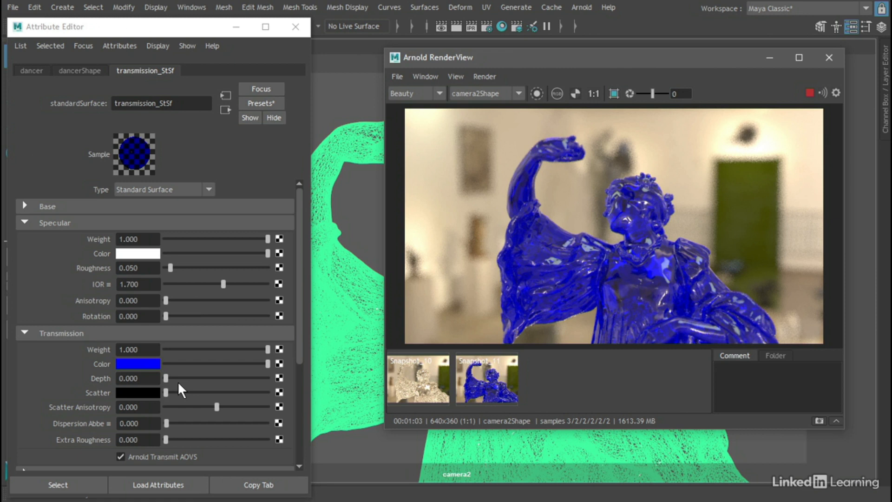
Open the Transmission color of transmission_StSf for editing.
click(142, 365)
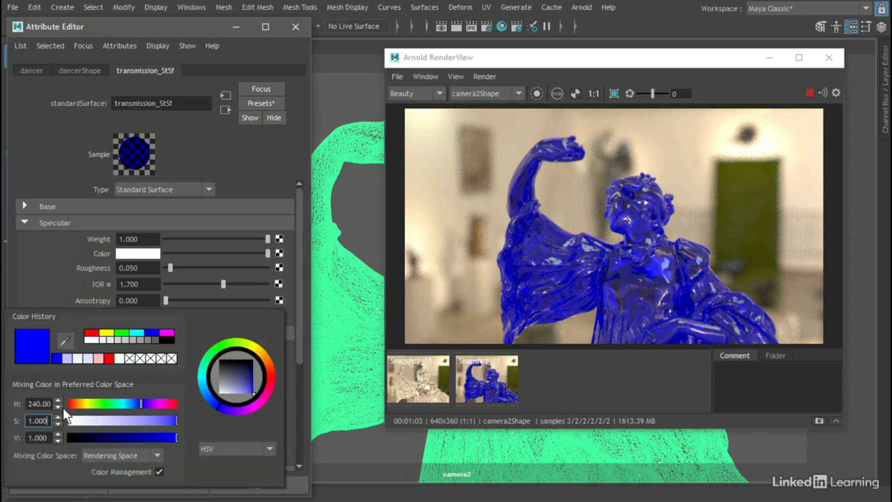
Set the blue transmission color's saturation to 0.5 and store a snapshot of the render.
double_click(49, 419)
text(0.5)
key(Return)
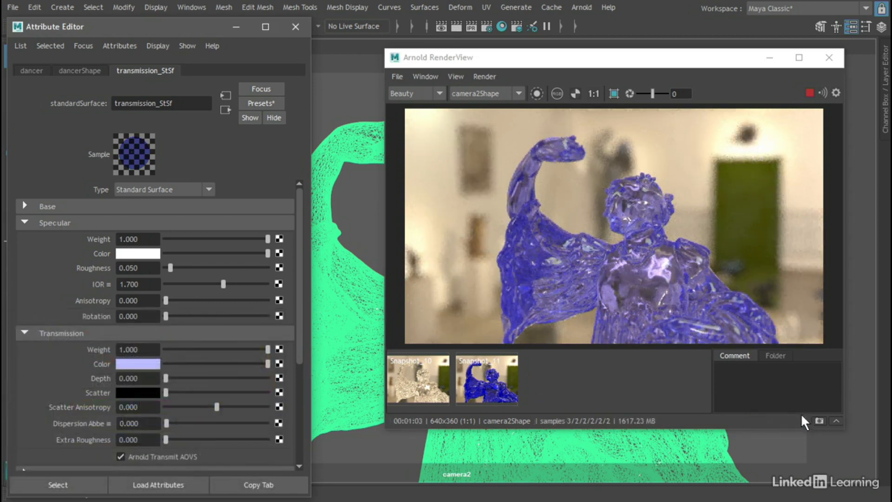
click(819, 421)
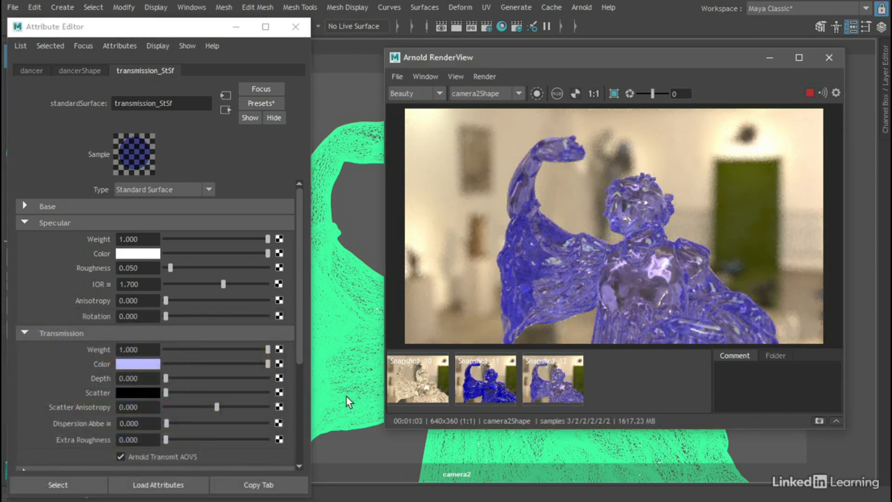
Set the transmission depth to 2 and store a snapshot of the updated render.
click(148, 378)
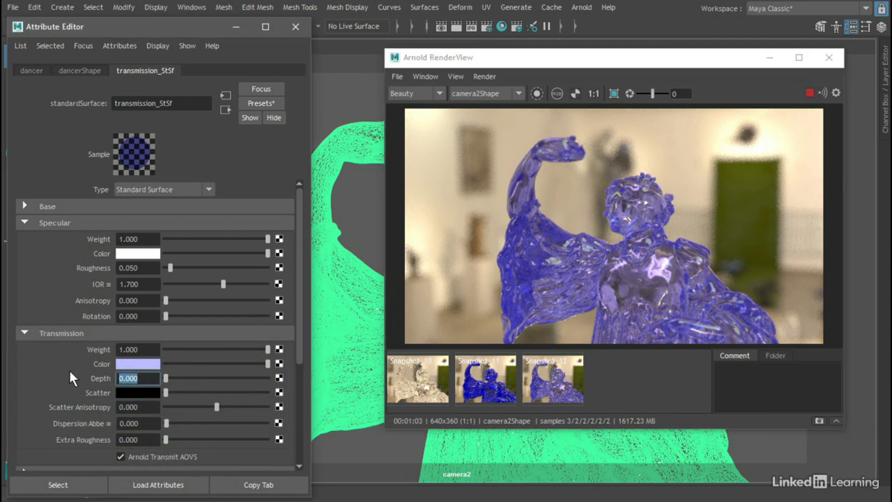
text(2)
key(Return)
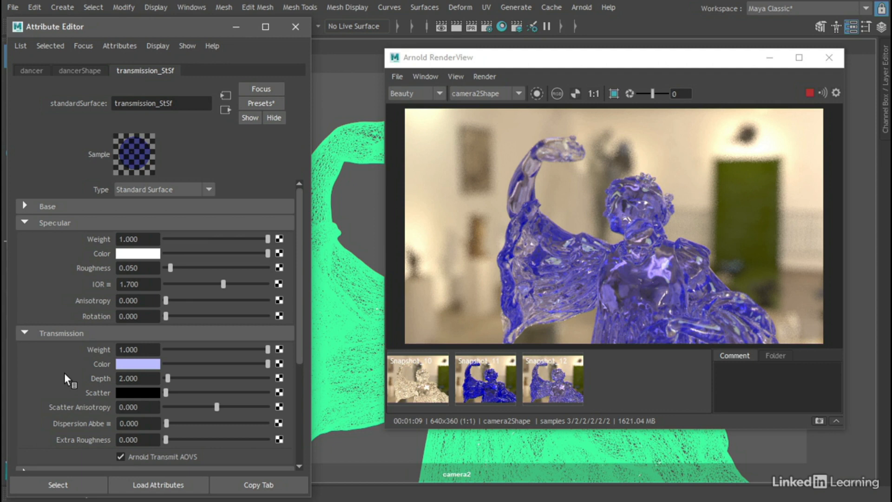
click(820, 421)
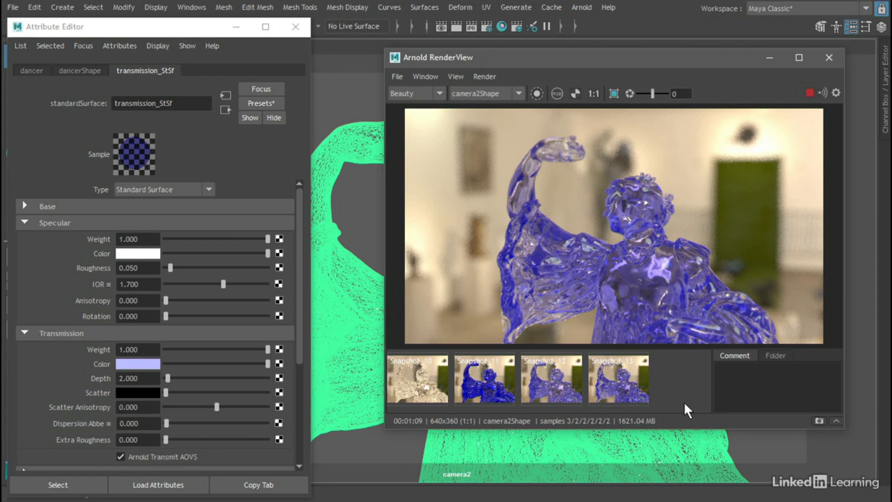
Set the transmission depth to 10 and store another snapshot of the render.
drag(144, 379, 92, 378)
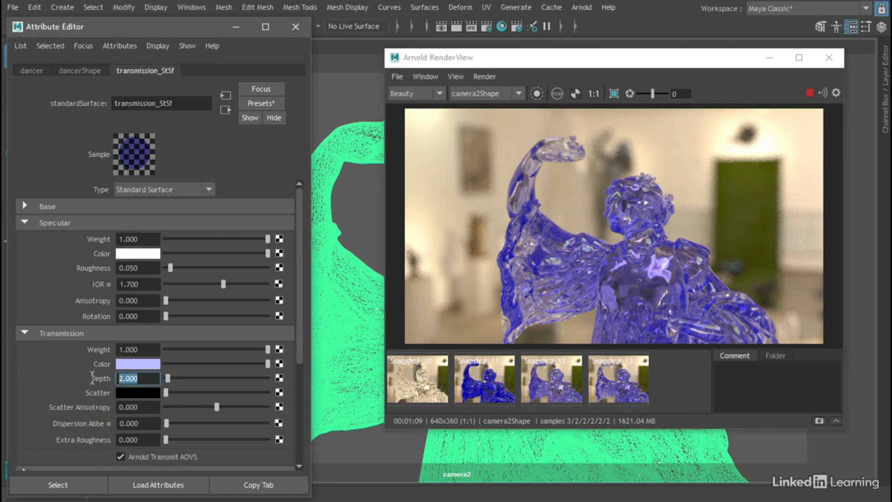
text(10)
key(Return)
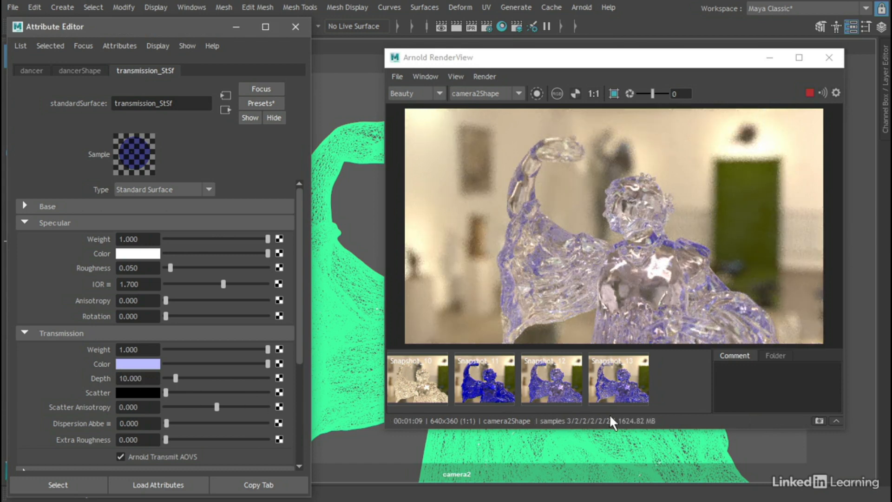
click(818, 420)
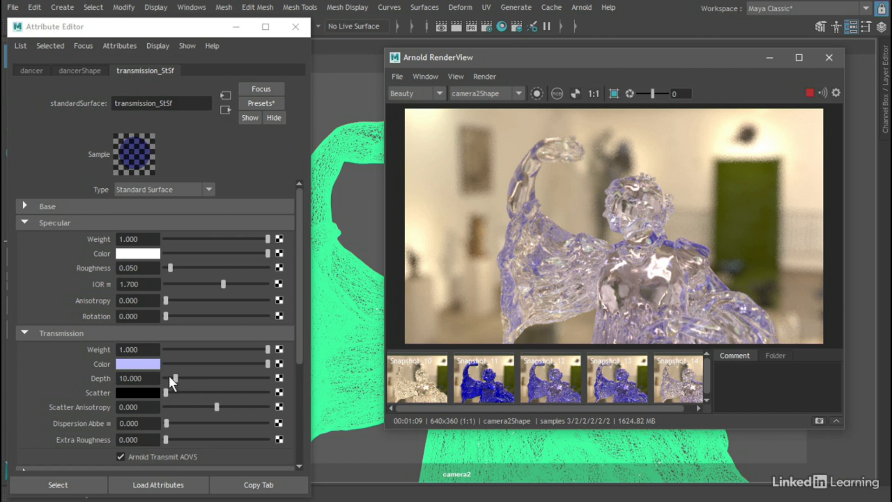
Set the transmission depth to 100.
click(142, 378)
text(100)
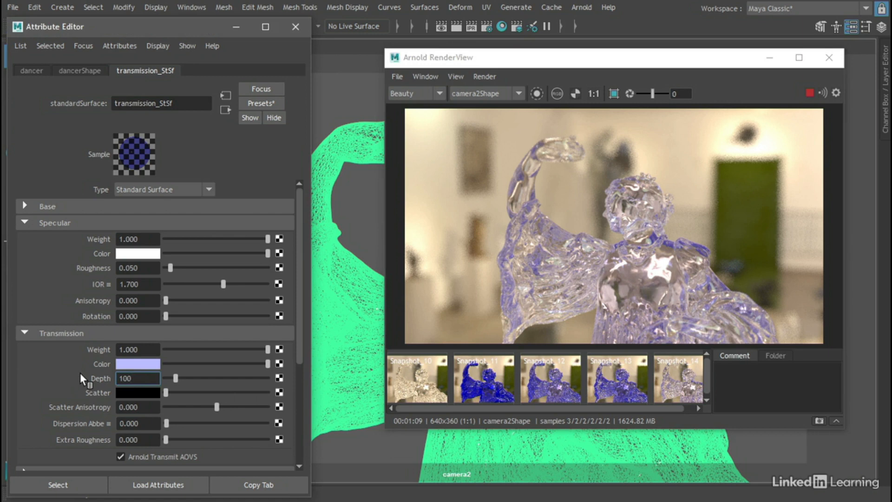
key(Return)
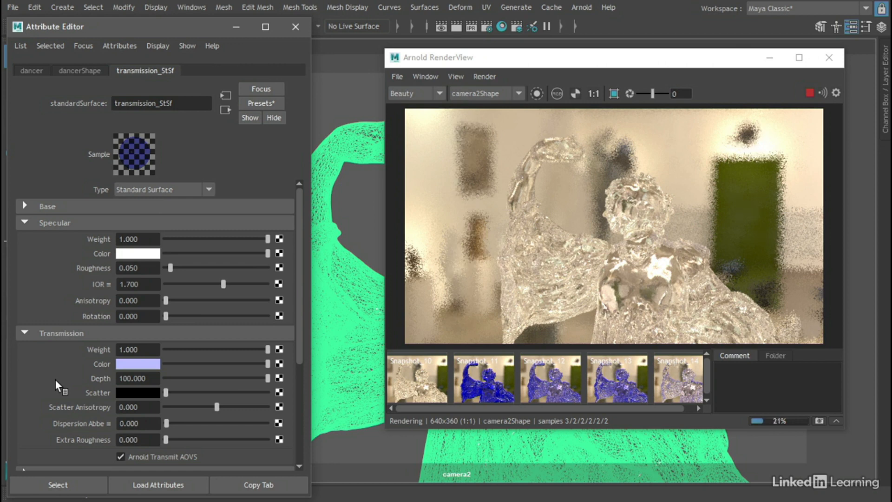
Set the transmission depth back to 2 and stop the running render.
drag(151, 380, 115, 384)
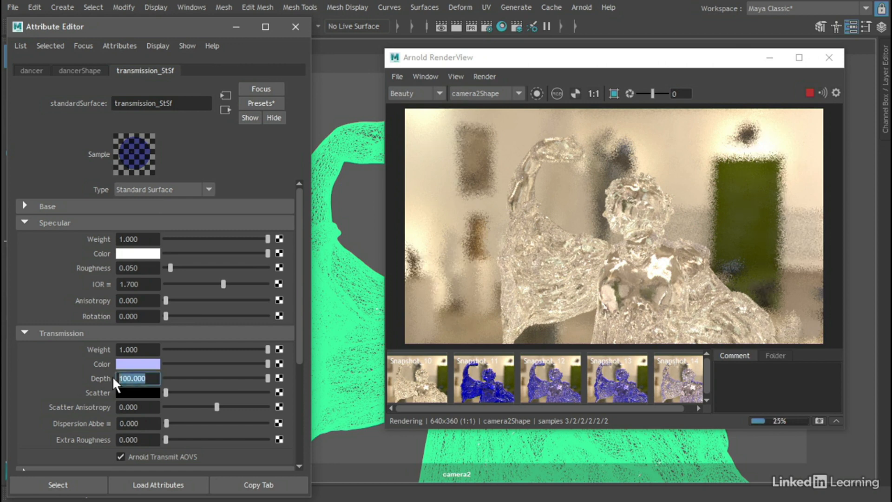
text(2)
key(Return)
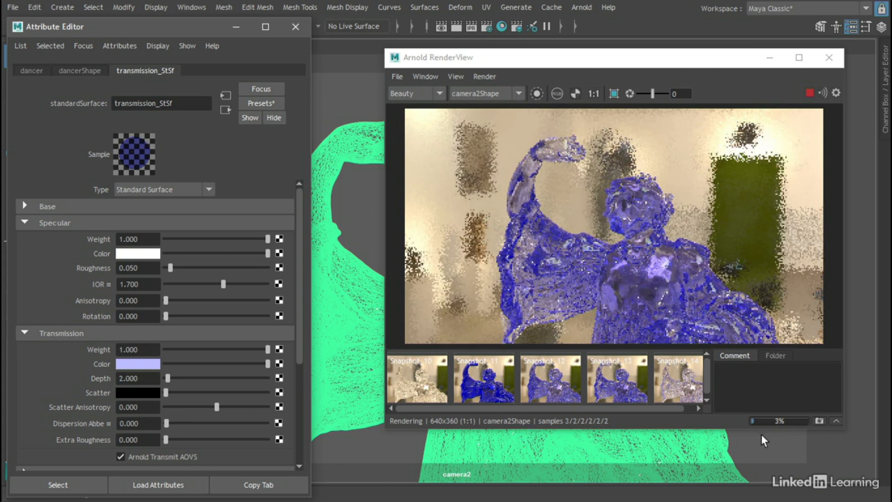
click(810, 93)
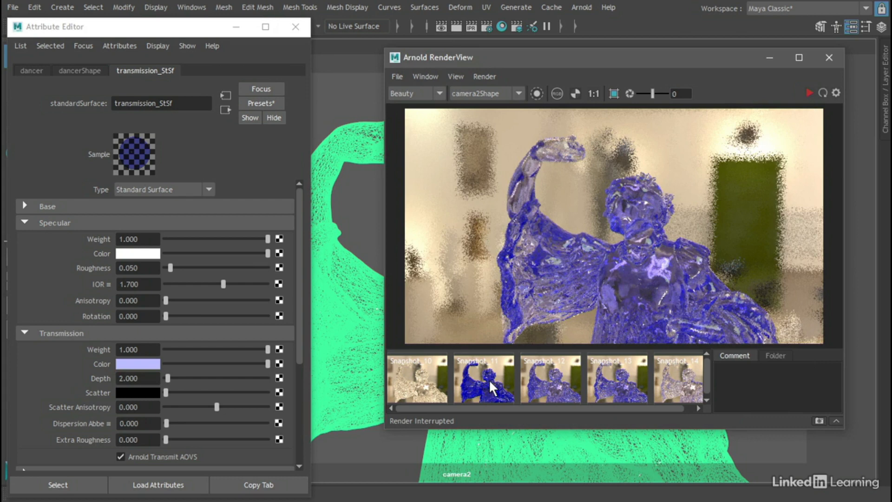
Compare the stored snapshots 11 to 14 showing the different transmission colors and depths.
click(489, 387)
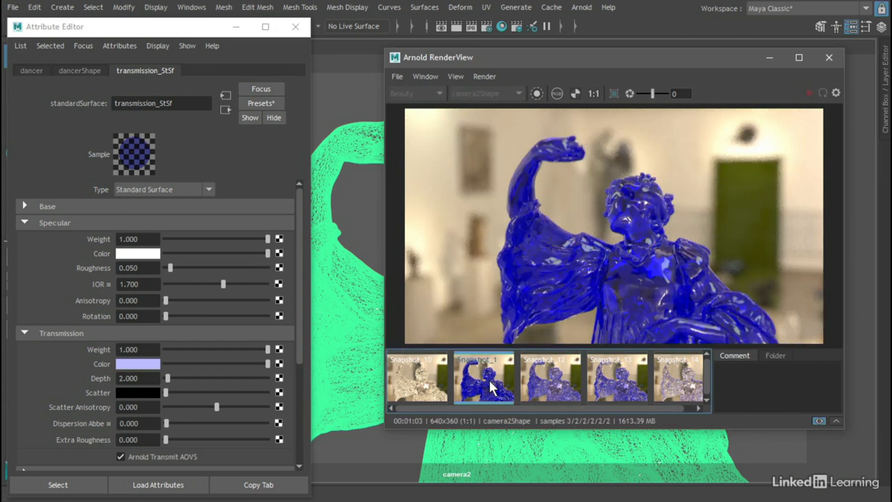
click(555, 380)
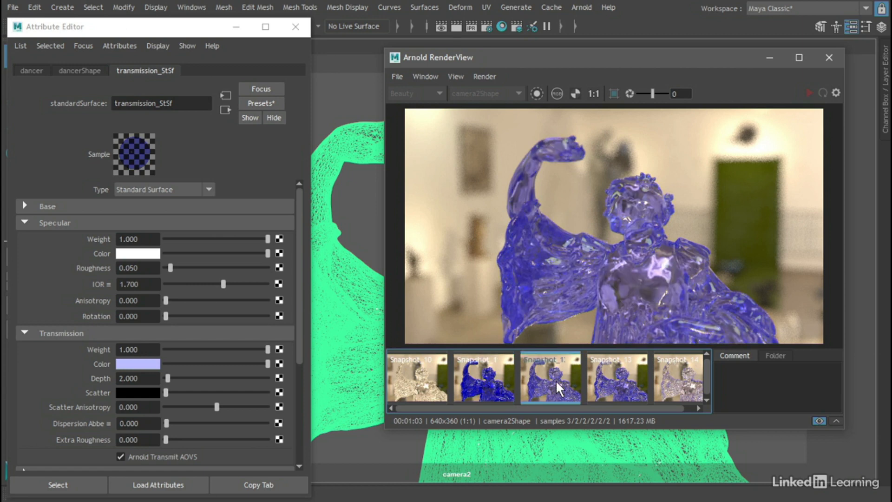
click(623, 382)
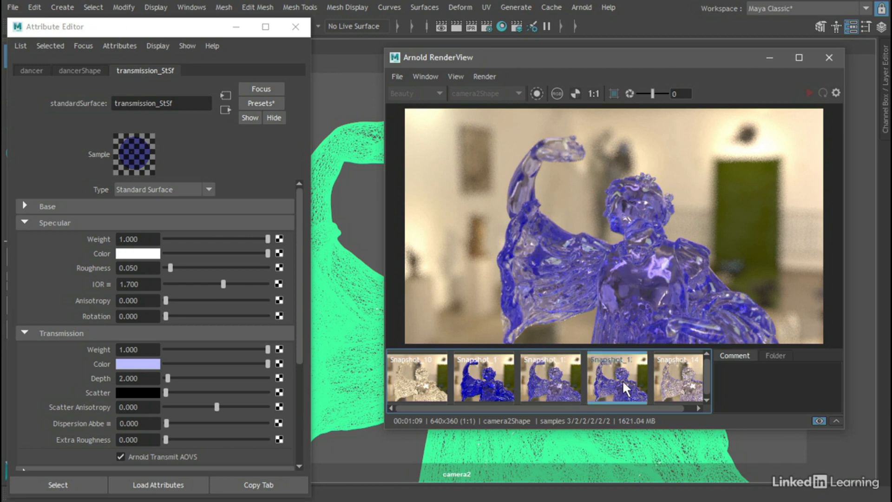
click(681, 379)
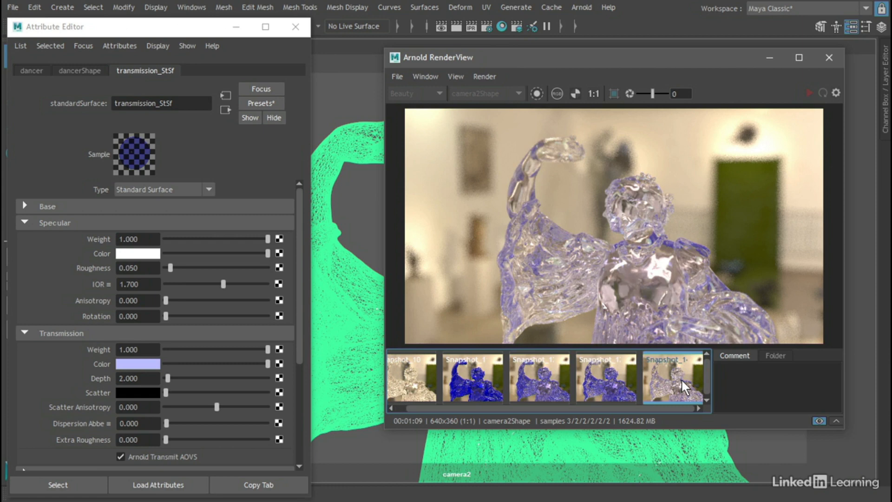
click(610, 381)
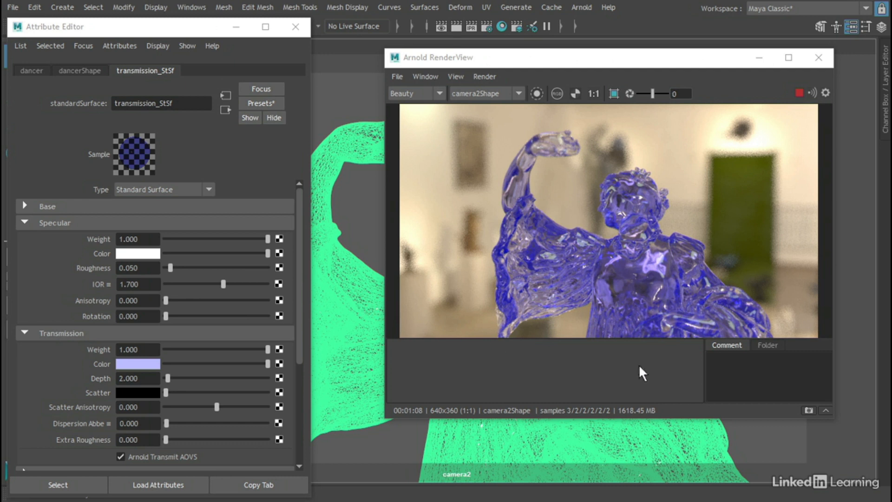
Set the specular roughness to 0.4, storing a render snapshot before and after the change.
click(809, 411)
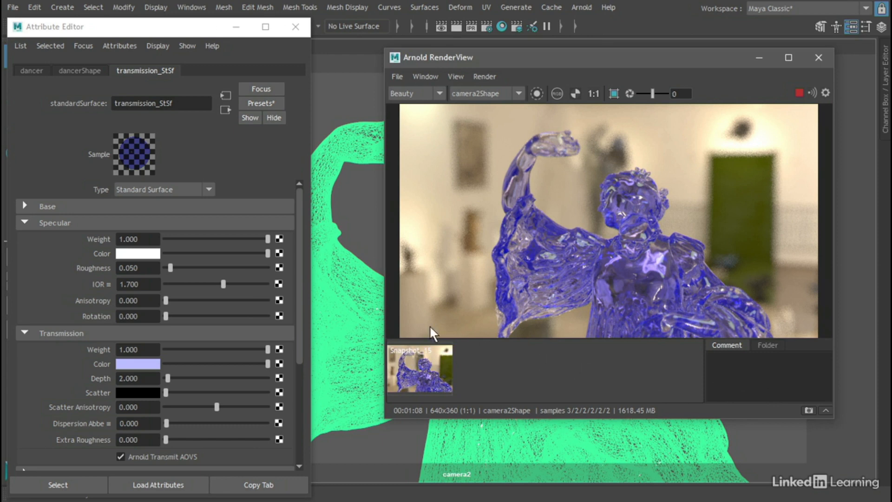
drag(170, 267, 199, 268)
drag(145, 268, 62, 261)
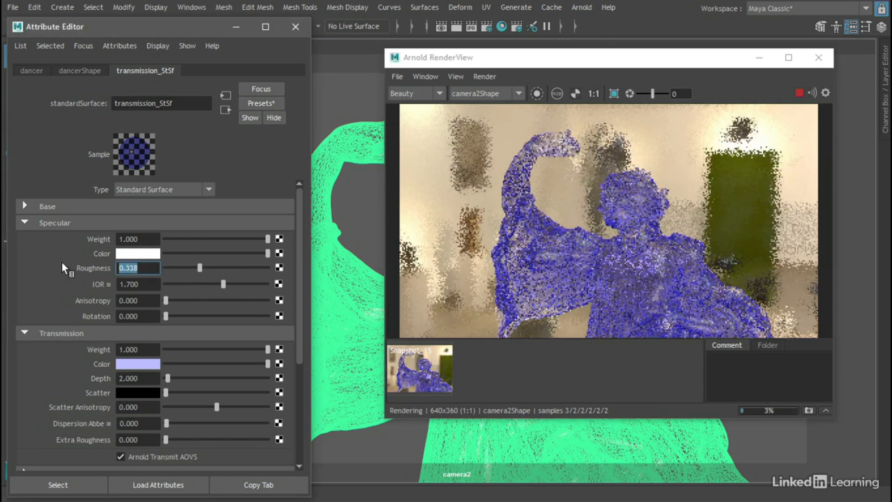
text(.4)
key(Return)
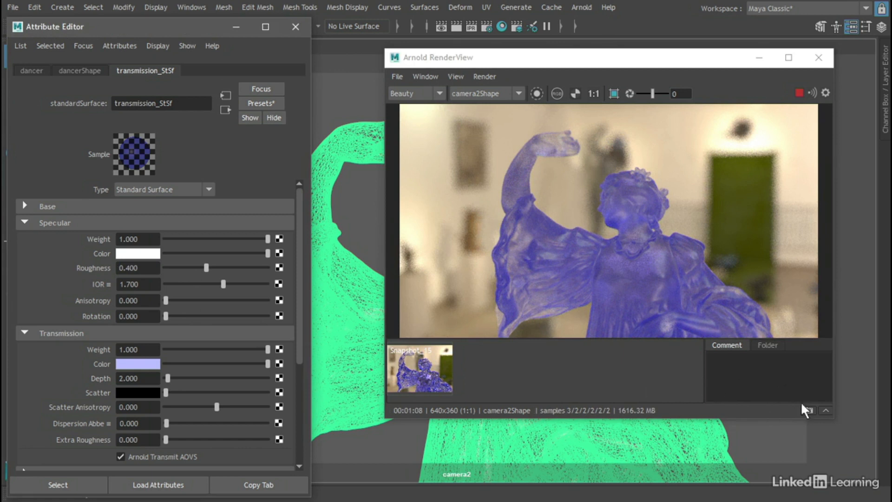
click(809, 410)
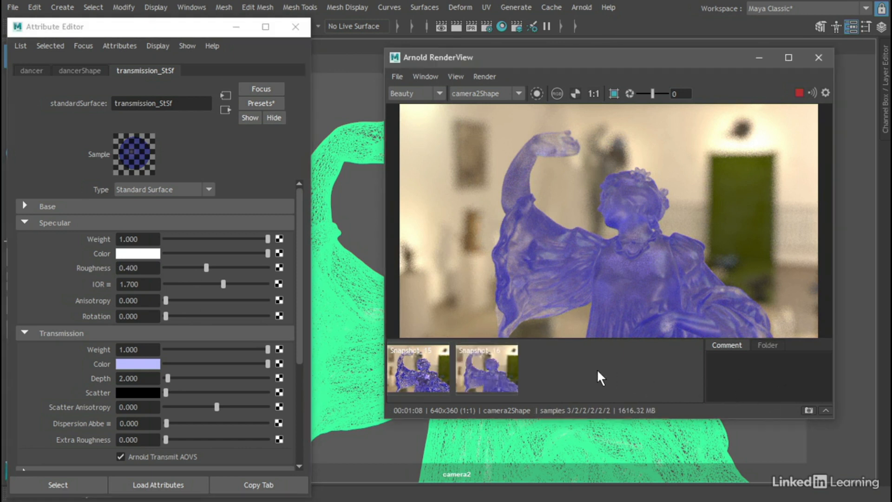
Compare the low-roughness and high-roughness snapshots and return to the live render.
click(426, 373)
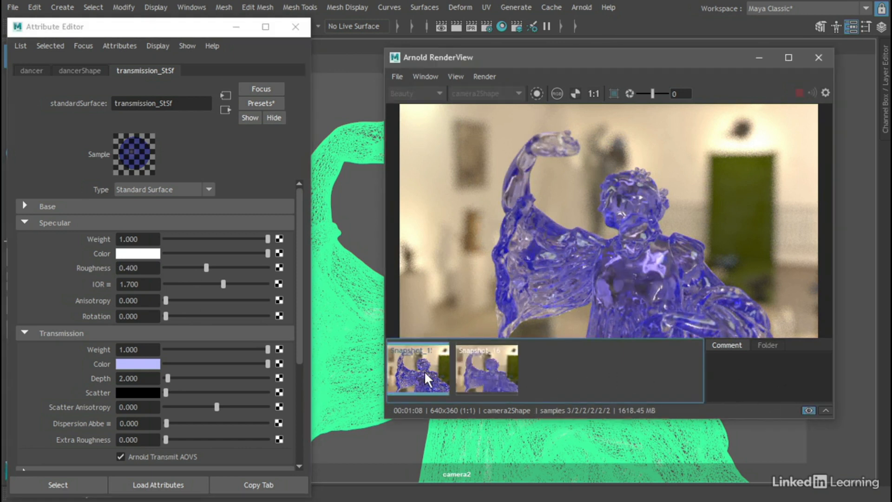
click(483, 371)
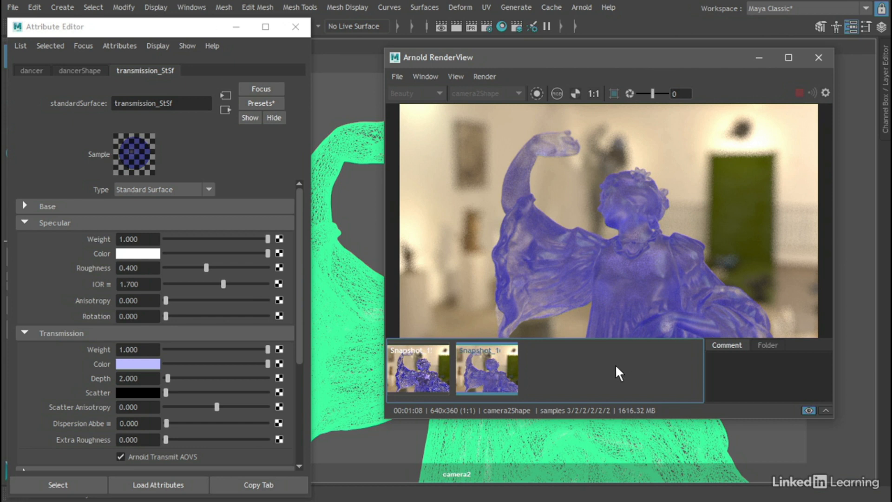
click(495, 365)
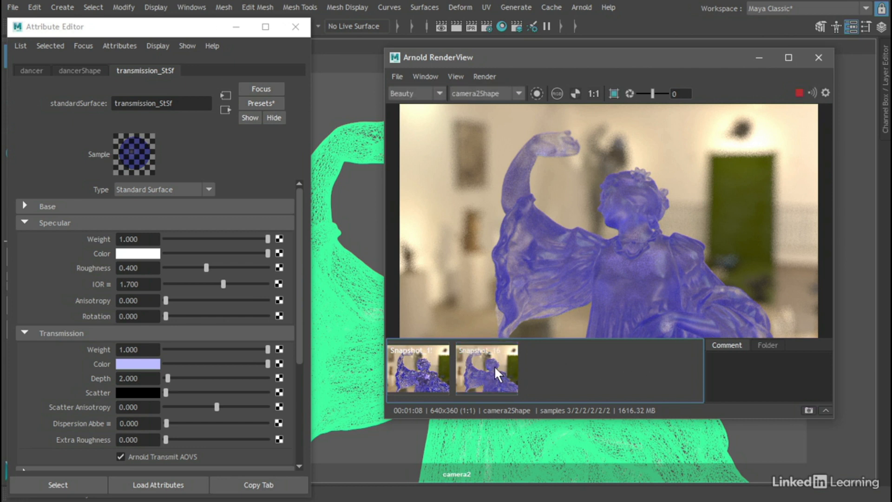
Set the specular roughness back to 0.05.
click(139, 268)
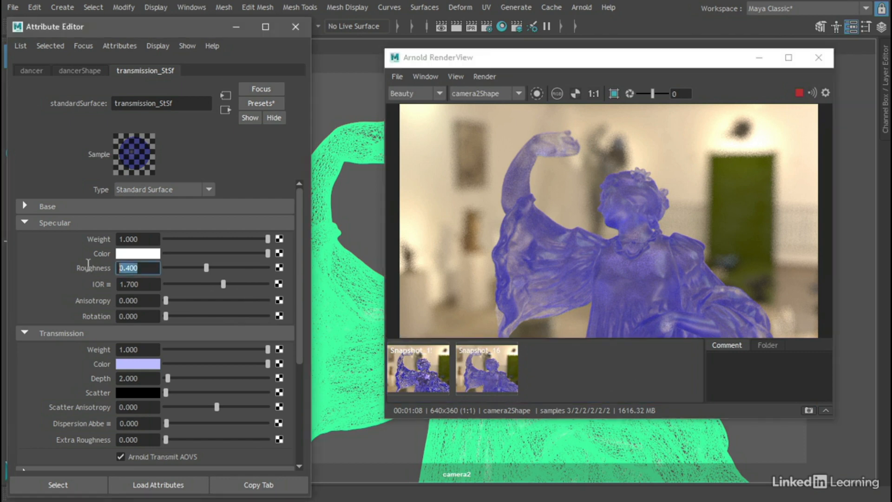
text(0.05)
key(Return)
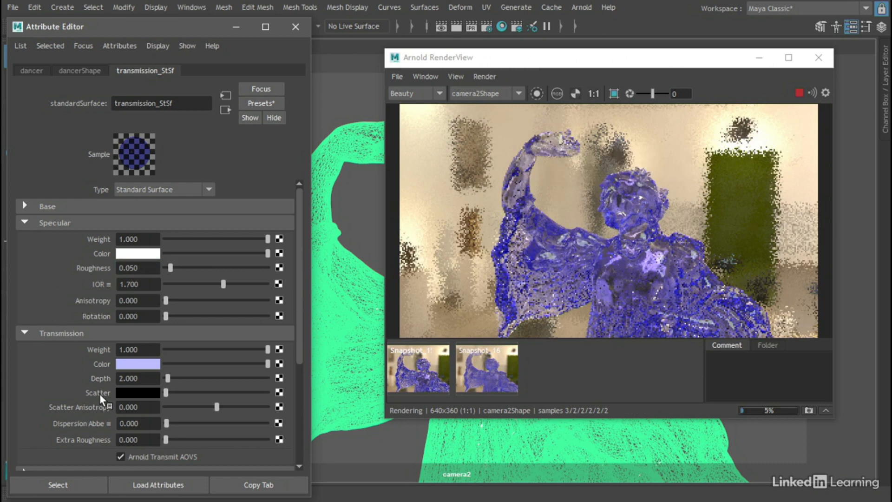
Raise the transmission scatter to a light grey with value 0.76 and compare its snapshot with the one without scatter.
drag(166, 391, 242, 387)
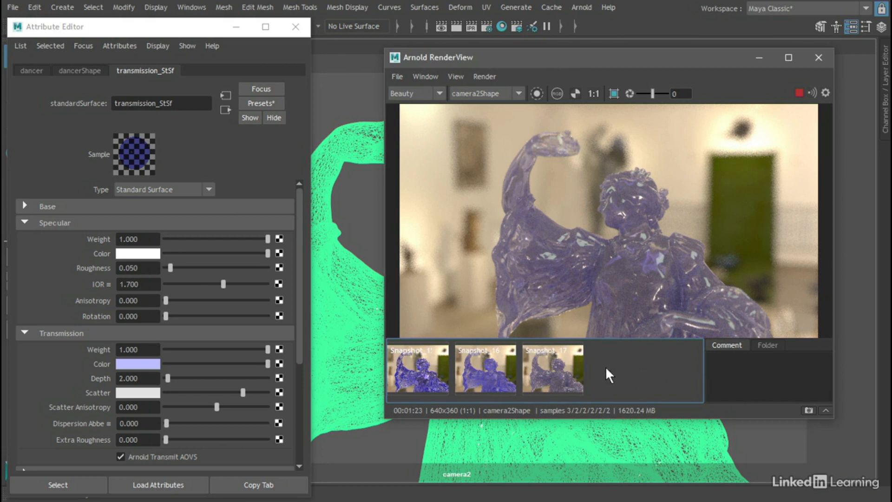
click(425, 366)
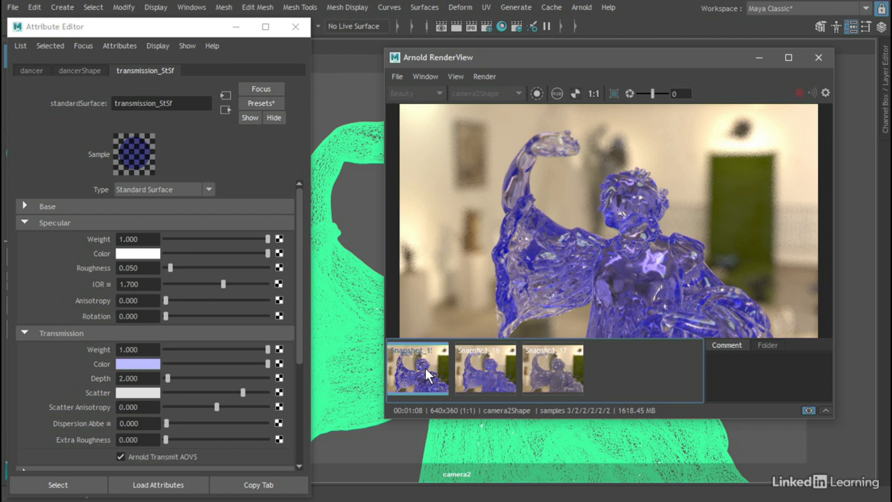
click(556, 370)
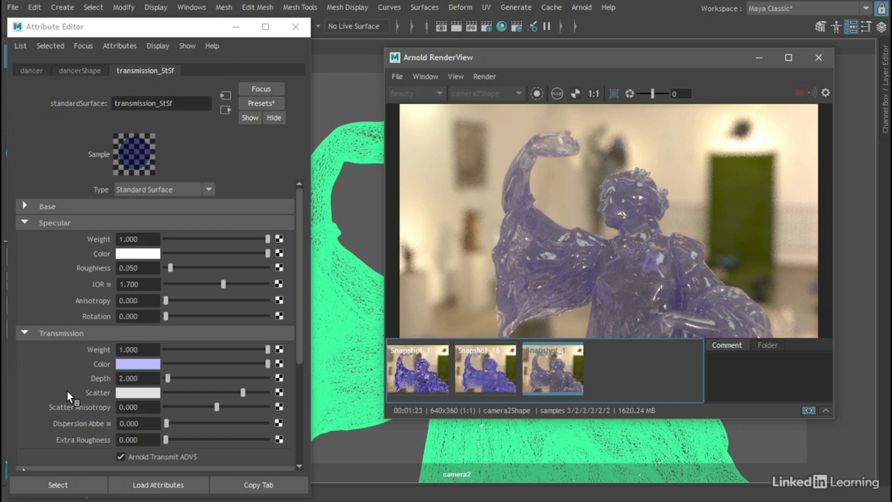
Change the transmission scatter color to blue with saturation 0.5 and store a snapshot of the live render.
click(134, 393)
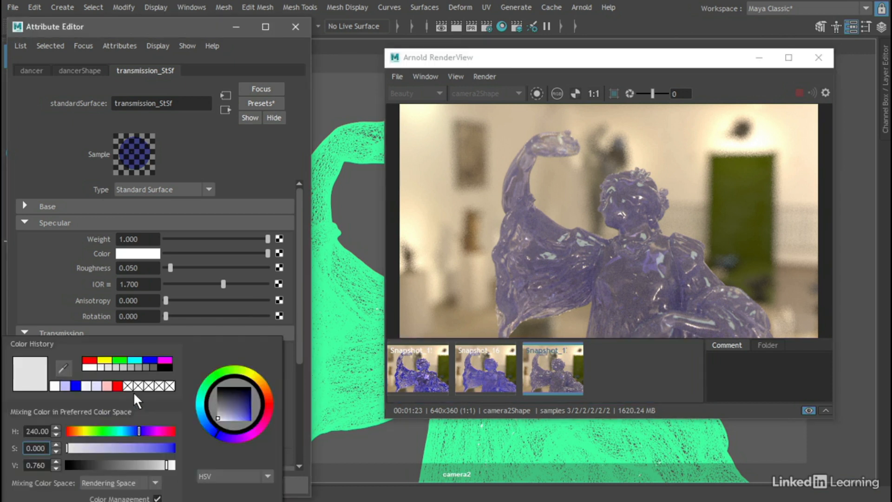
click(148, 360)
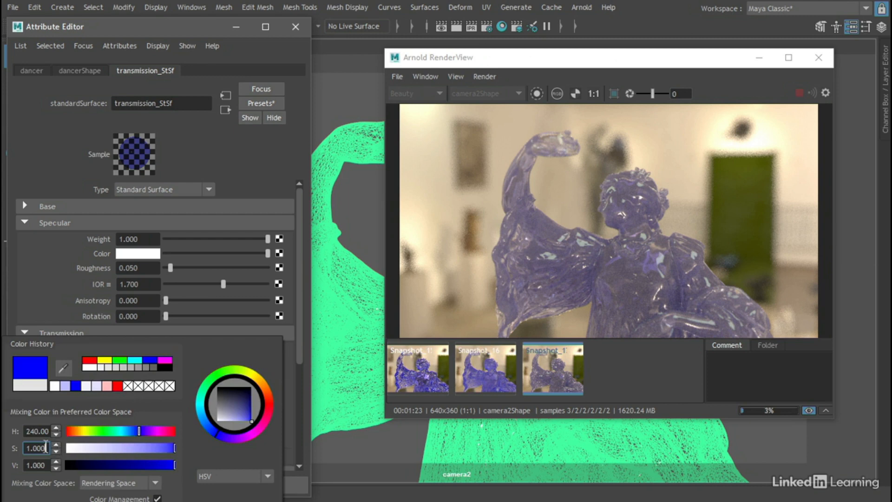
drag(48, 448, 14, 441)
text(.5)
key(Return)
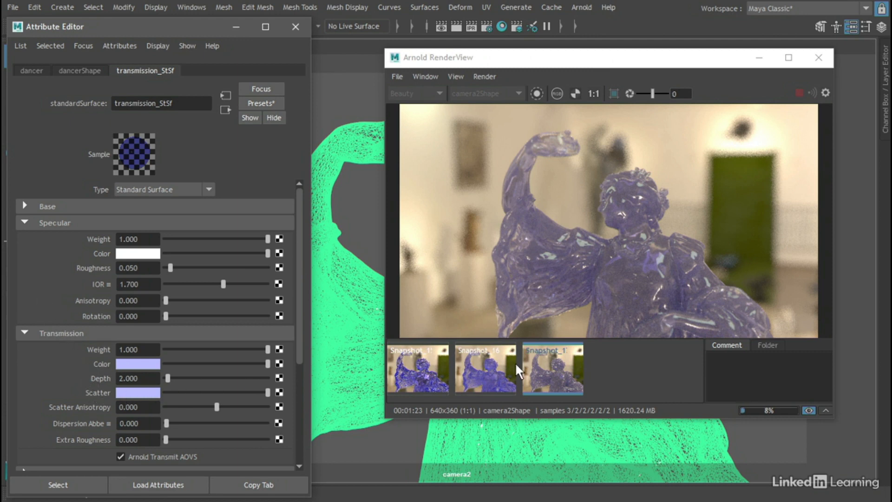
click(560, 363)
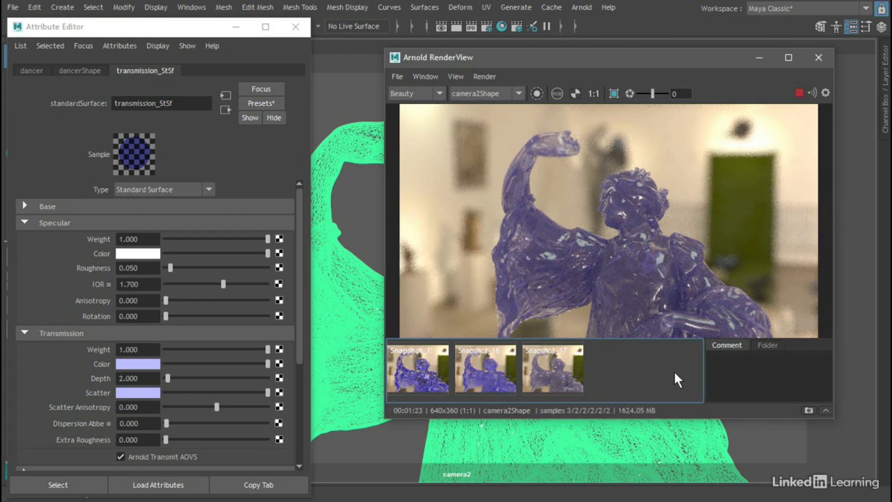
click(809, 409)
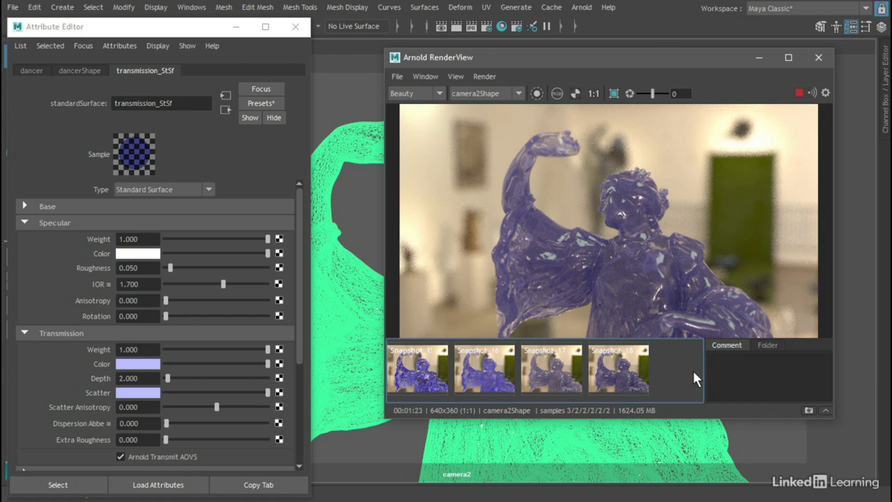
Compare the snapshot with light grey scatter against the one with blue scatter and return to the live render.
click(557, 367)
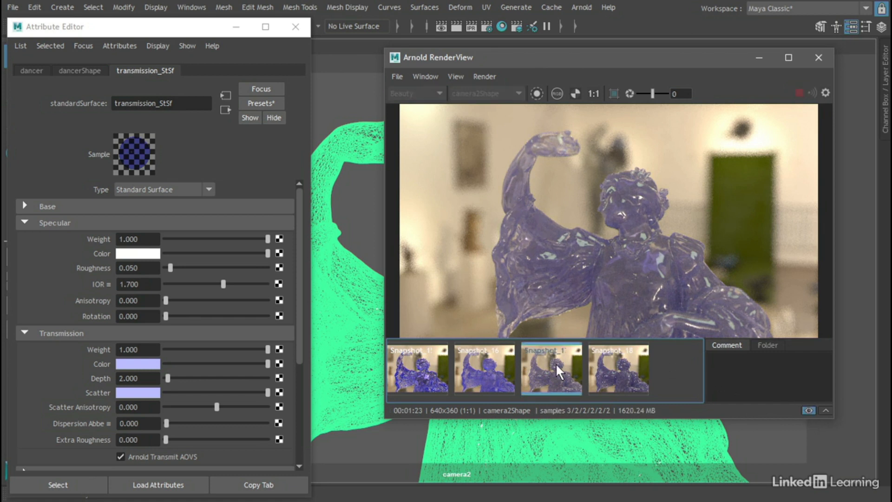
click(622, 368)
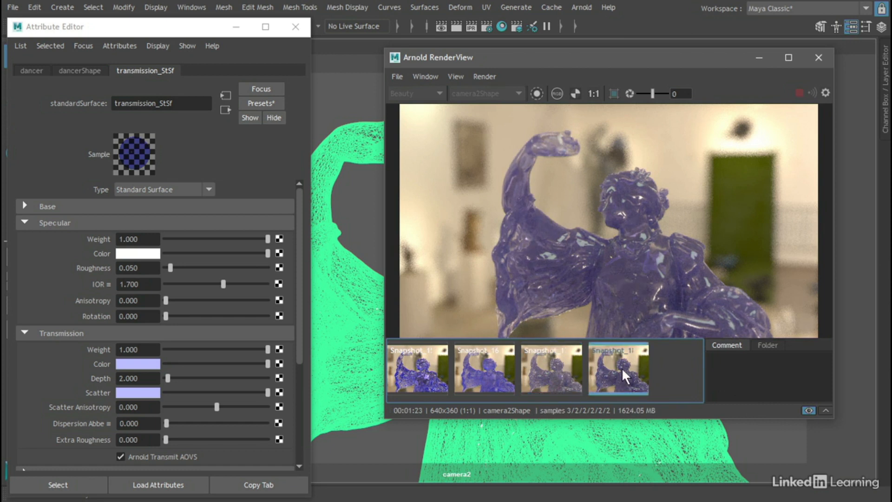
click(650, 371)
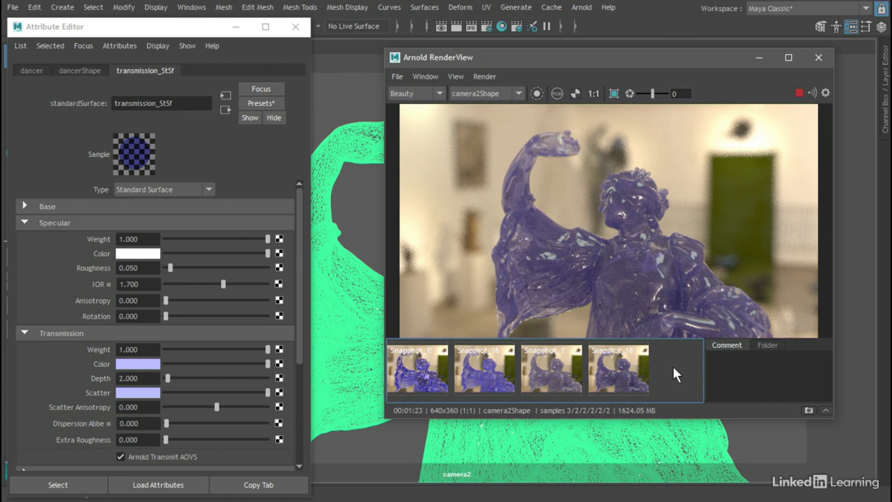
Set the specular roughness of the transmission material to 0.4 and store a snapshot of the render.
click(138, 269)
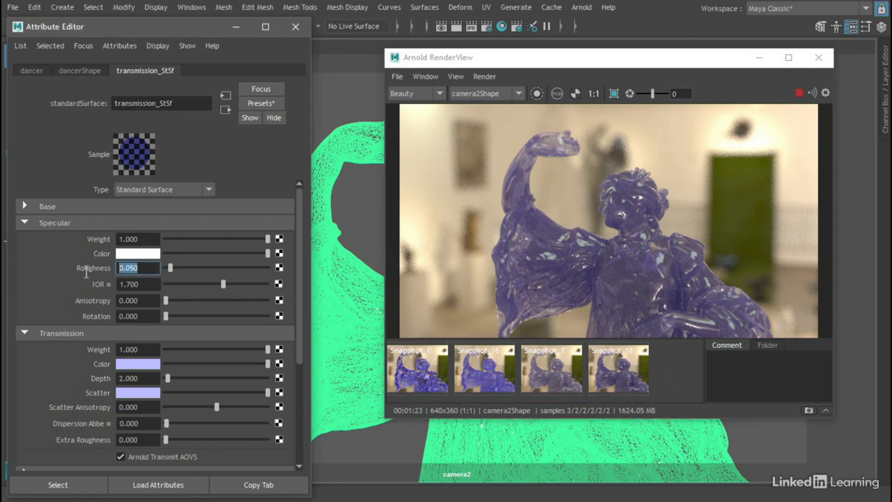
text(0.4)
key(Return)
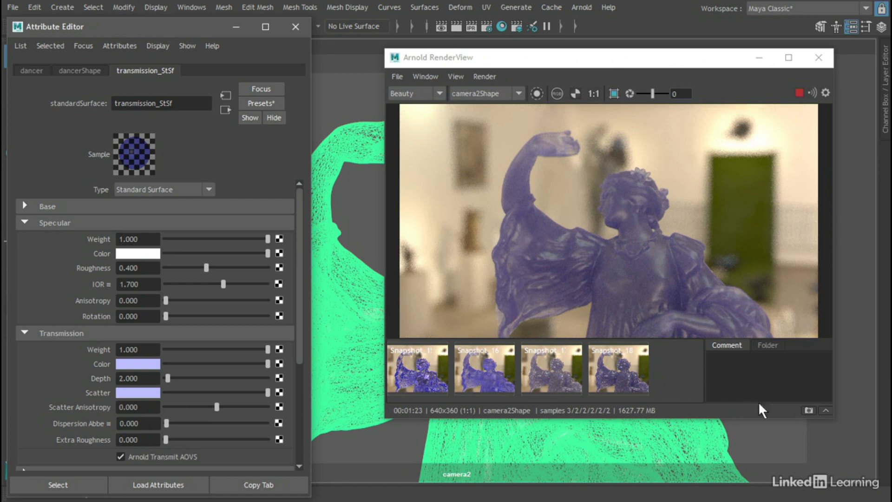
click(808, 410)
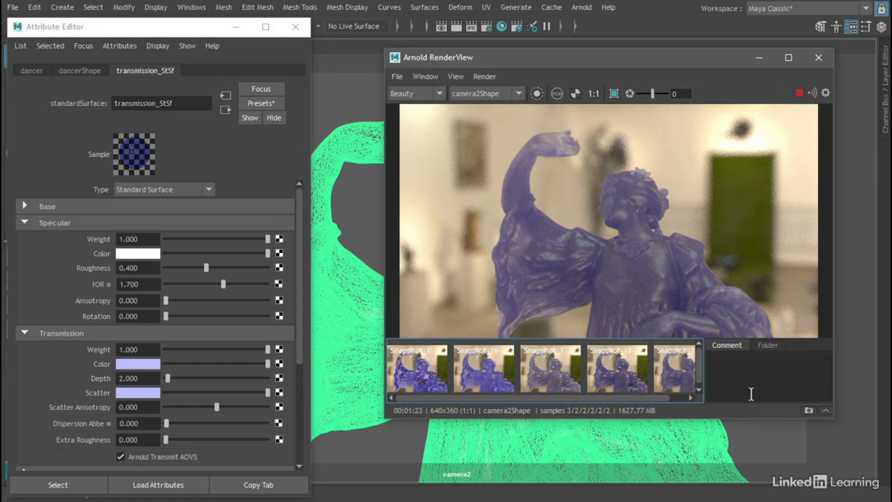
Compare the stored snapshots in order, from the clear blue version without scatter to the rough version with blue scatter.
click(422, 375)
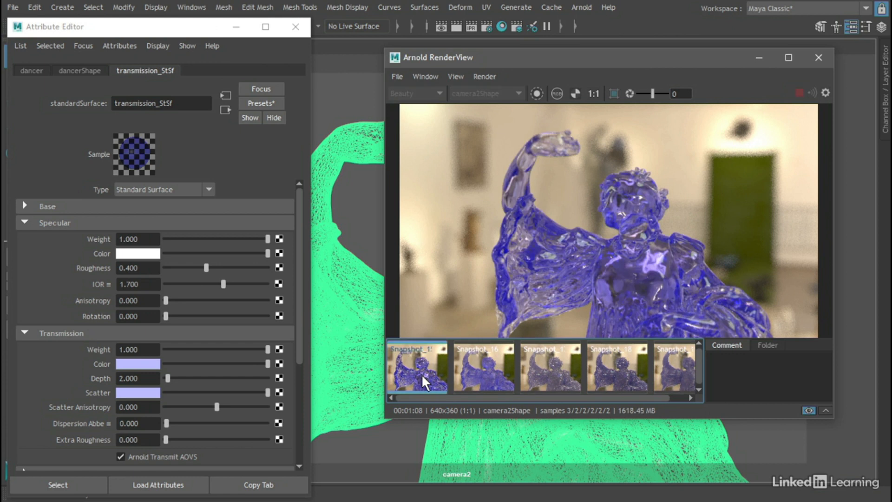
click(481, 373)
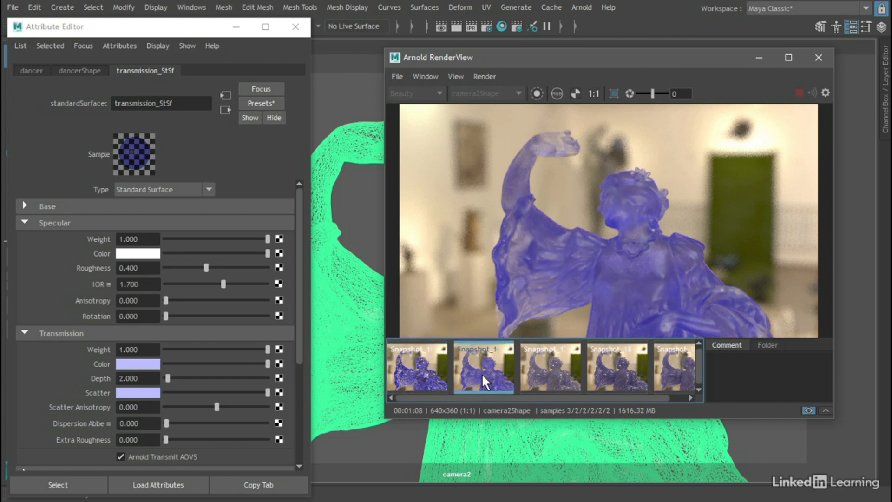
click(545, 374)
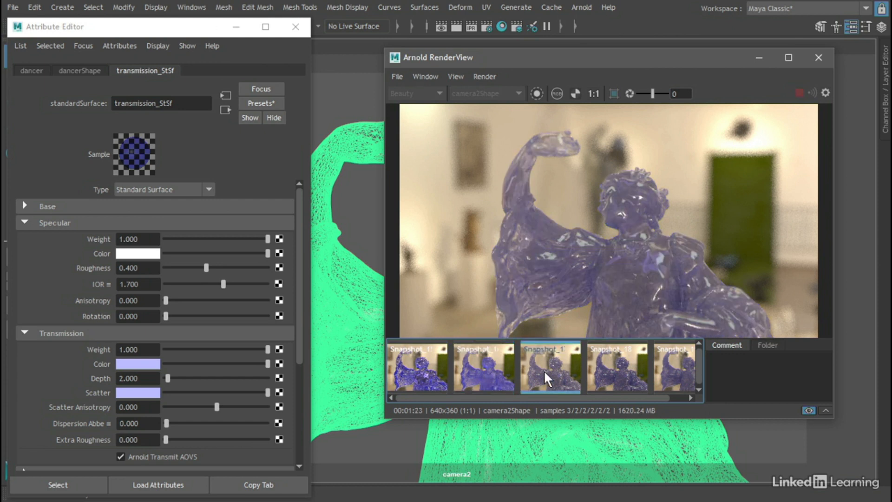
click(618, 374)
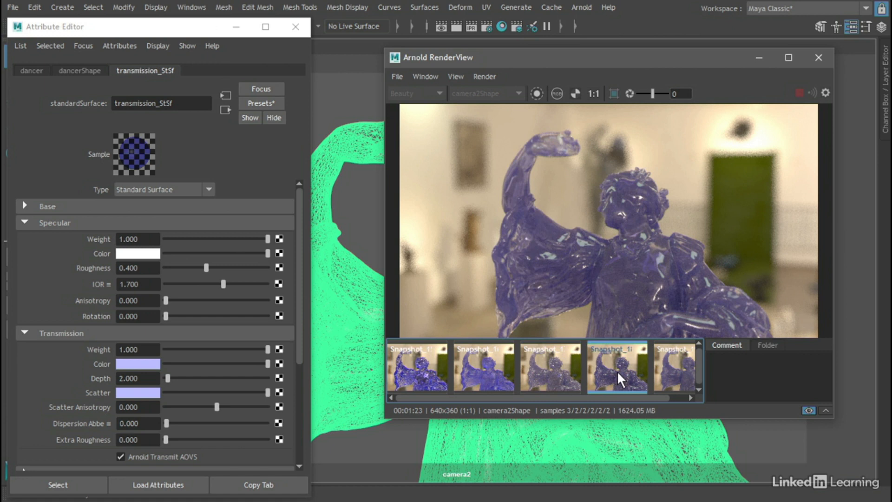
click(679, 372)
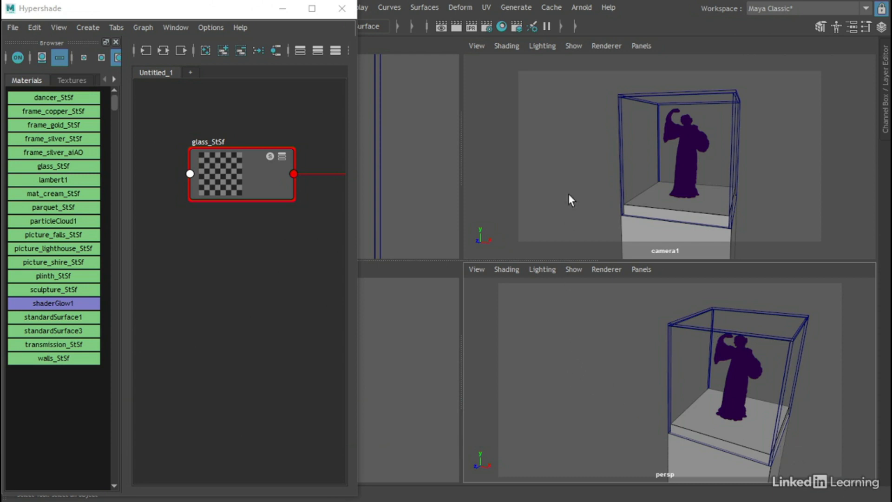
Render the perspective view of the glass display case with Arnold, store a snapshot and close the render window.
click(582, 7)
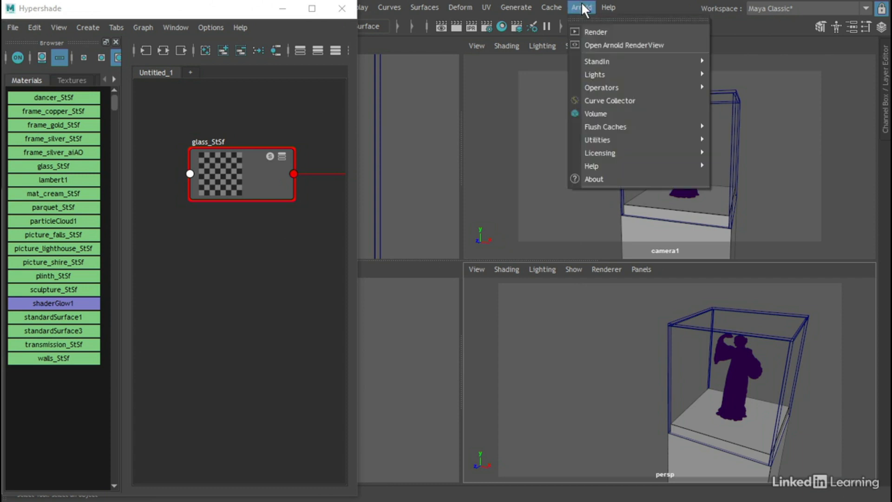
click(626, 29)
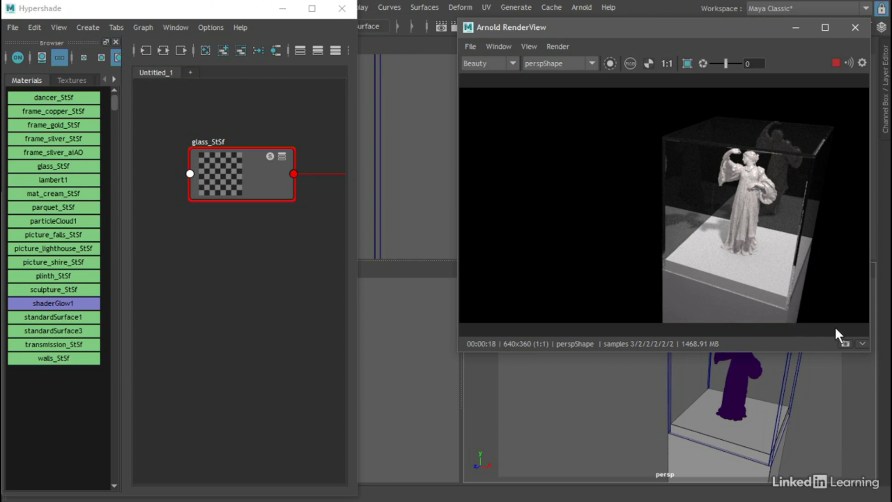
click(846, 343)
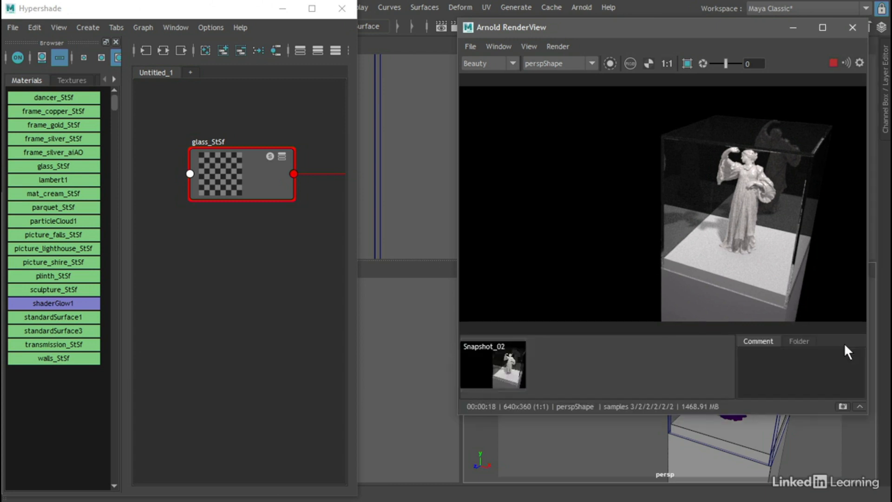
click(852, 28)
Duplicate the glass_StSf material and place the copy below the original in the node graph.
click(275, 279)
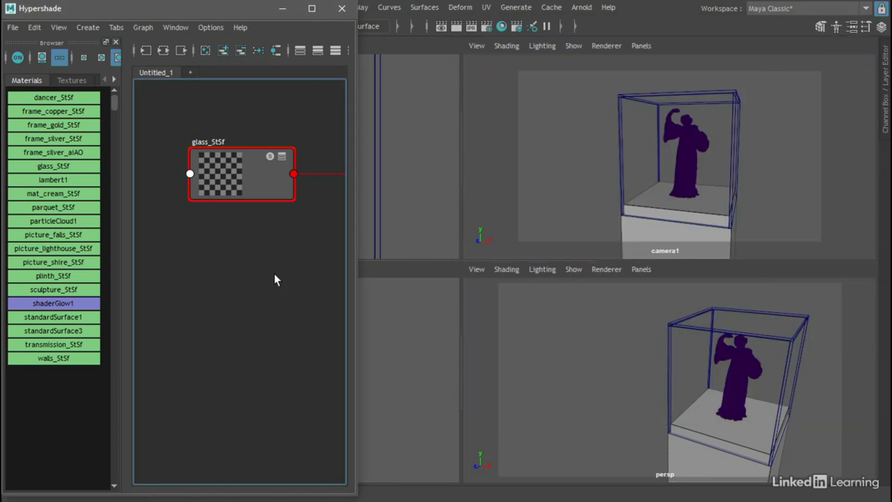
click(255, 176)
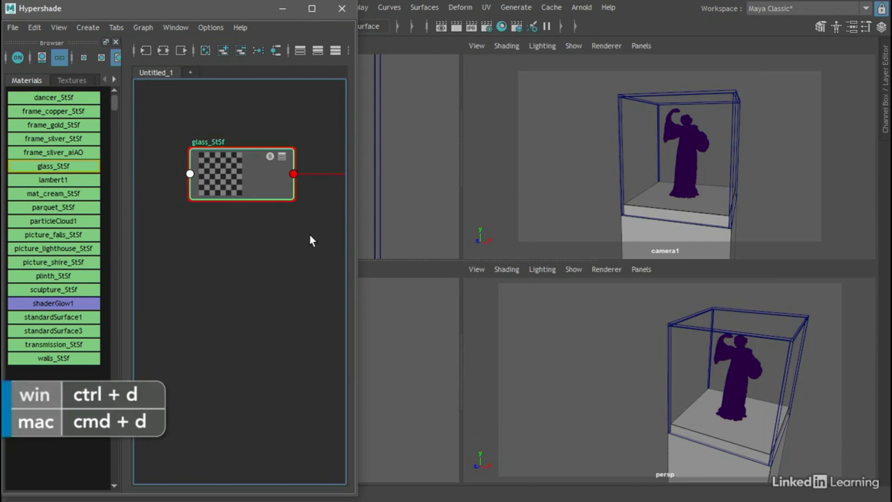
key(ctrl+d)
drag(225, 249, 281, 330)
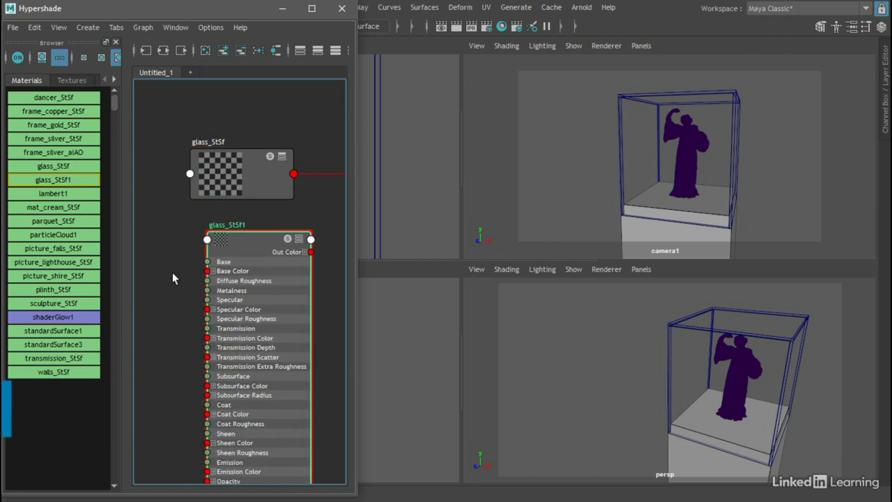
Open the duplicated glass material's attributes and rename it glass_edge_StSf.
key(ctrl+a)
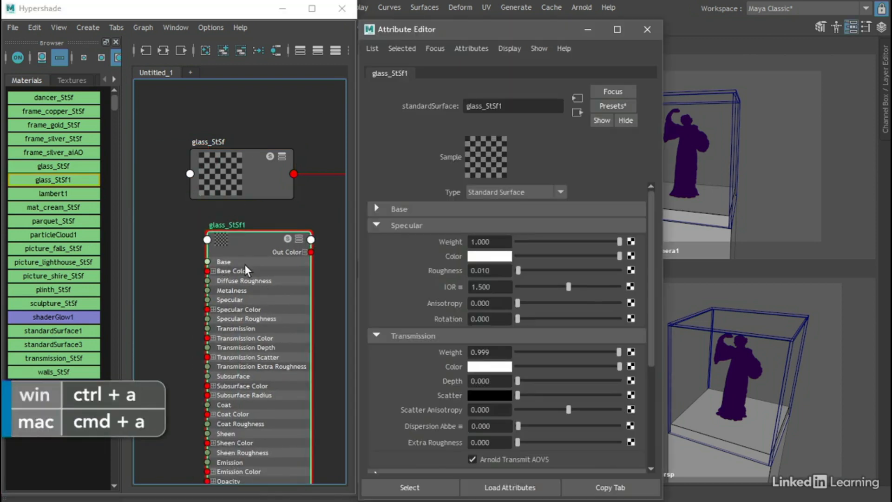
click(486, 106)
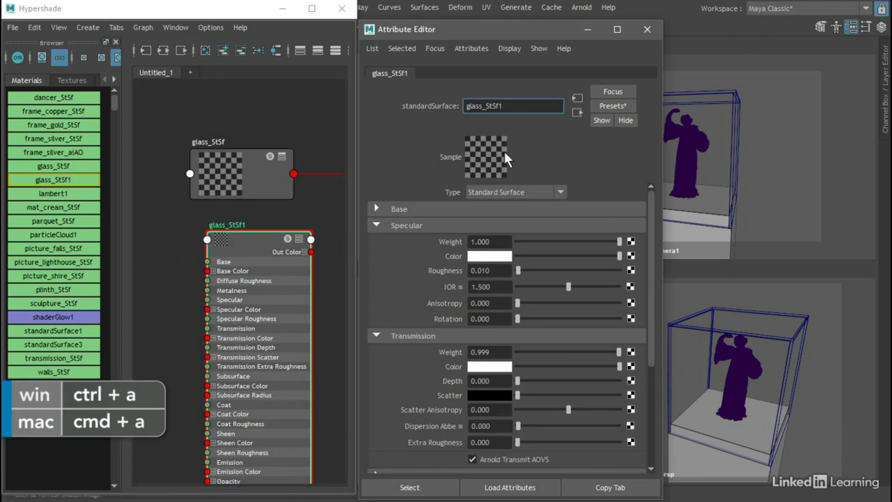
text(edge_)
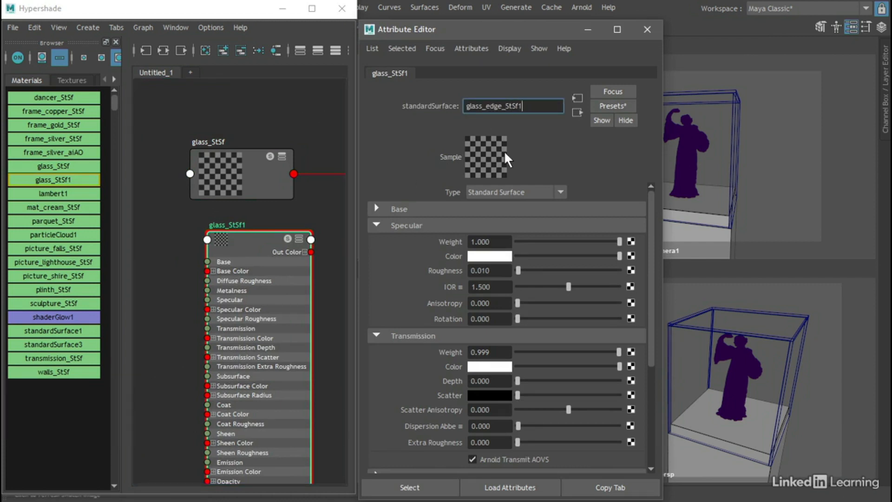
key(End)
key(BackSpace)
key(Return)
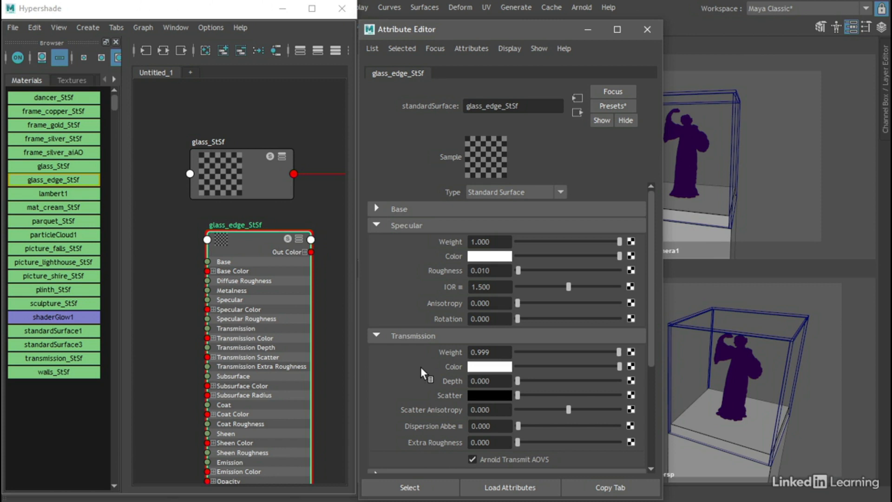
Set the transmission color of glass_edge_StSf to light green with hue 120 and saturation 0.4, and close its attributes.
click(495, 367)
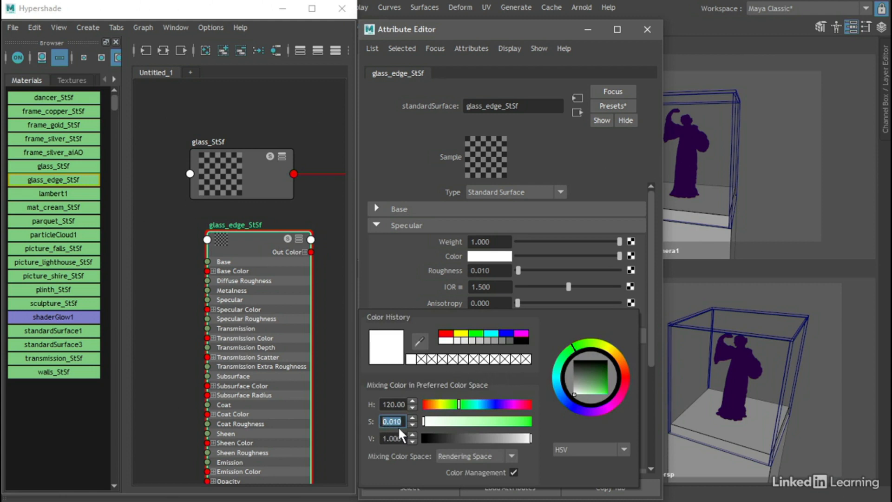
drag(423, 422, 464, 421)
drag(390, 422, 424, 422)
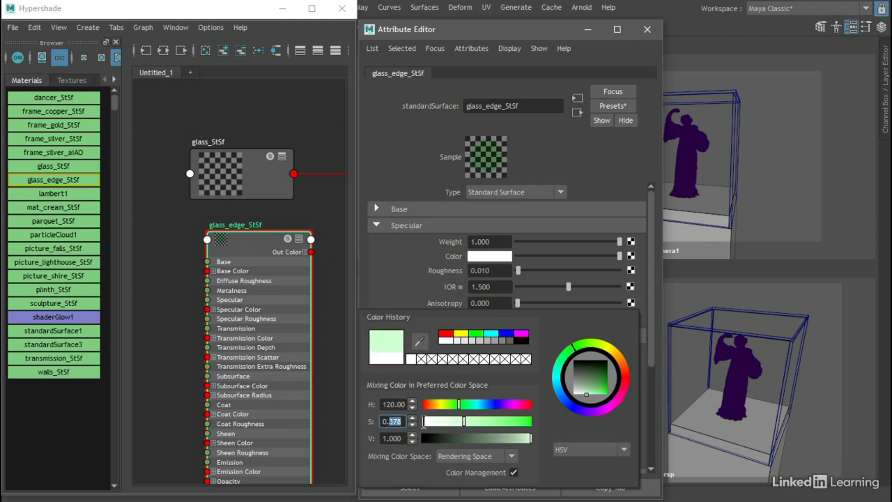
text(400)
key(Return)
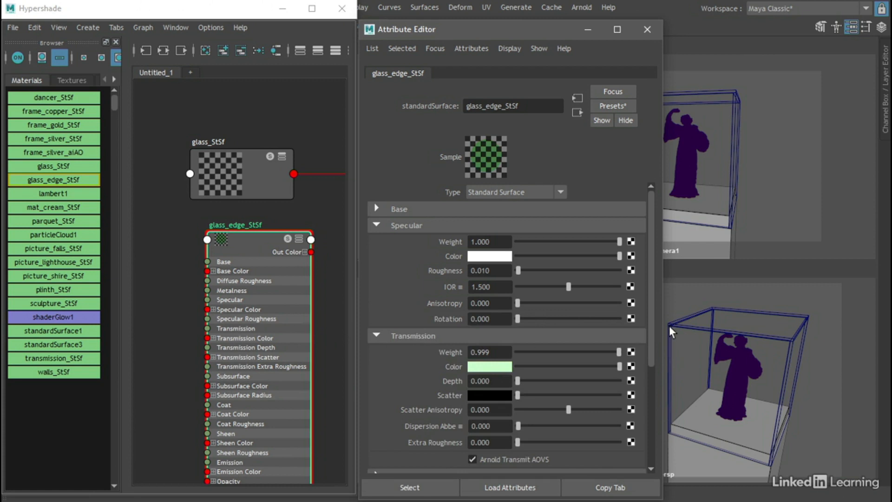
click(647, 30)
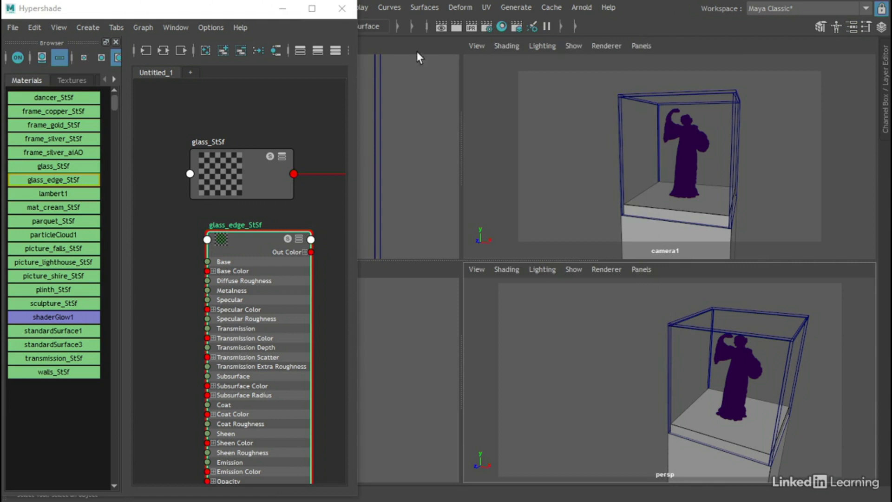
Hide the Hypershade and select the thin edge faces of the display case's top glass panel in the front view.
click(281, 8)
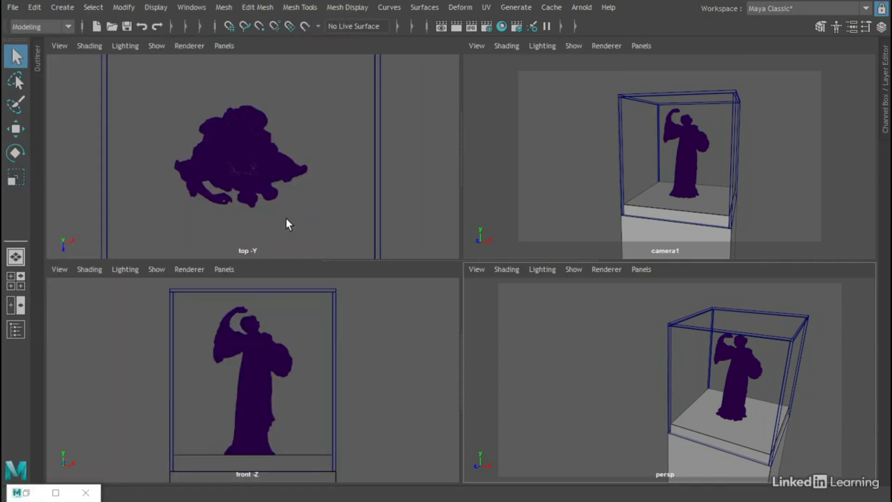
click(251, 290)
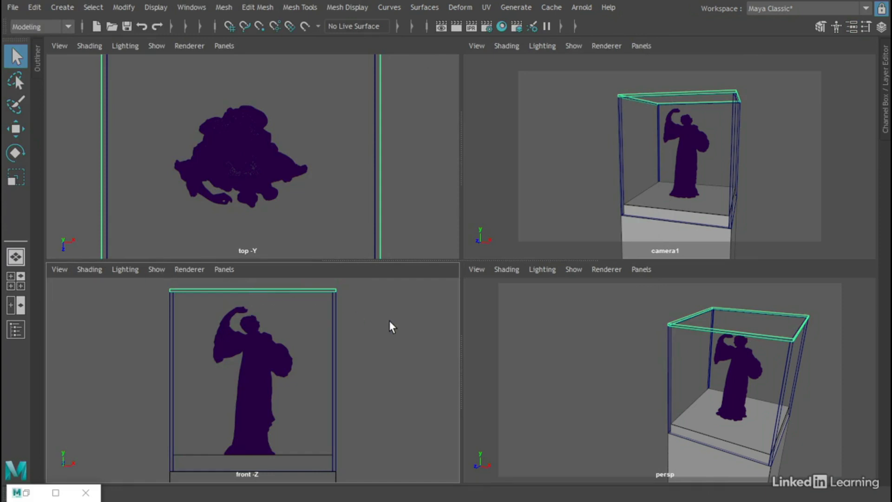
key(f)
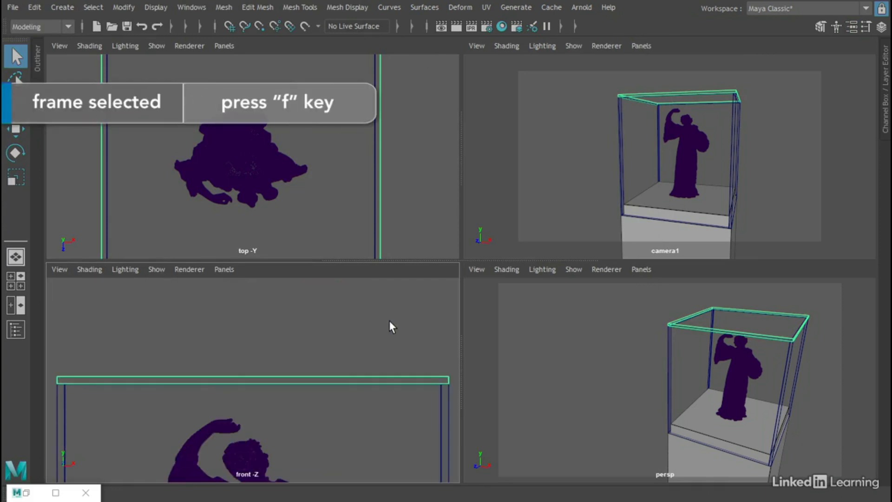
right_click(364, 319)
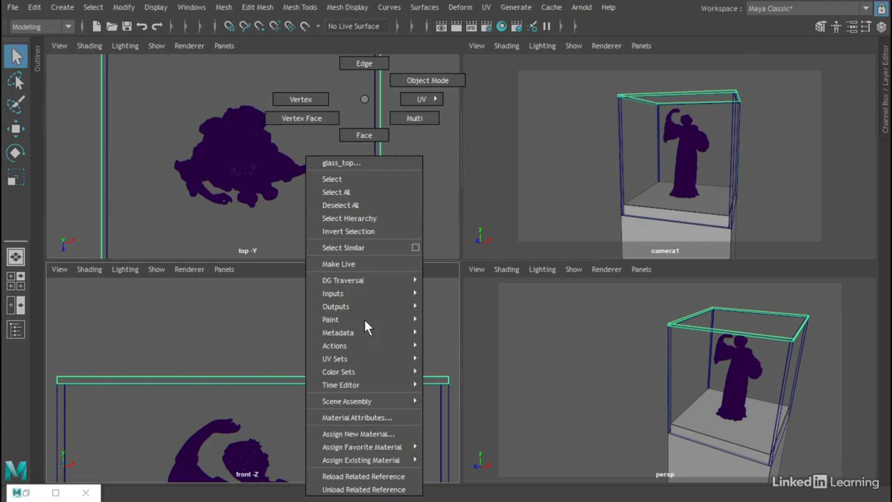
click(352, 135)
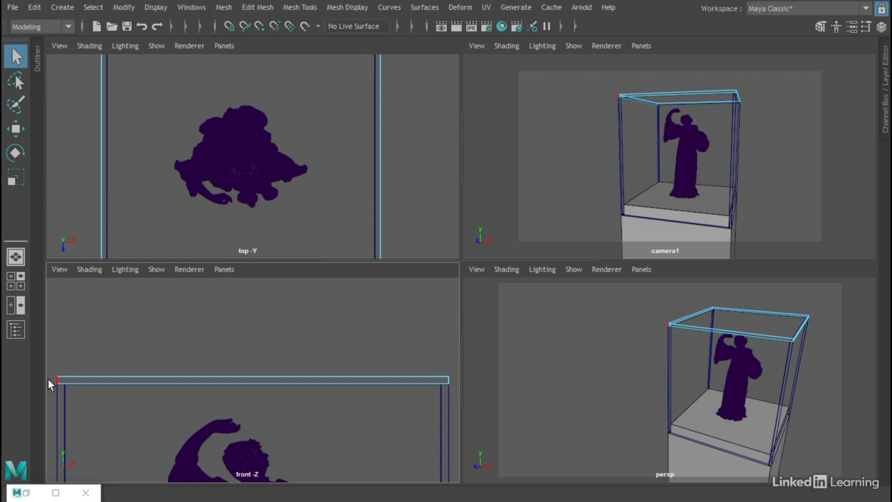
drag(48, 378, 458, 380)
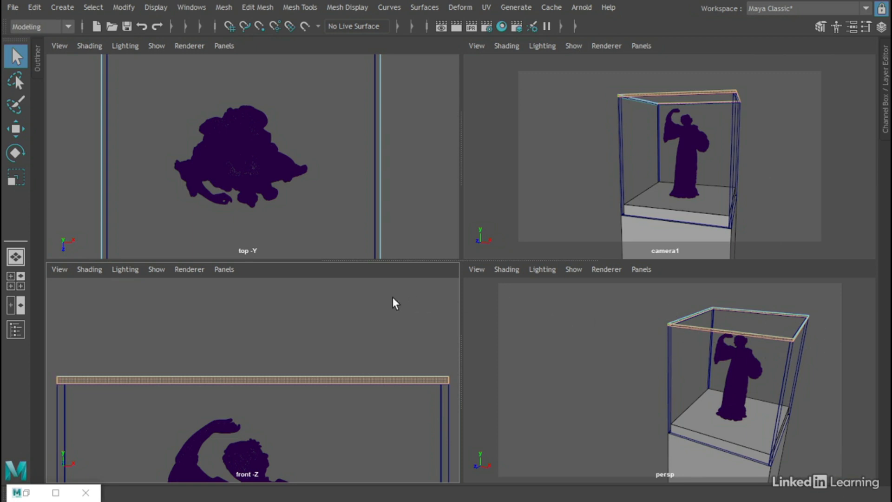
Restore the Hypershade, assign glass_edge_StSf to the selected edge faces and widen the window to see the shading groups.
click(26, 493)
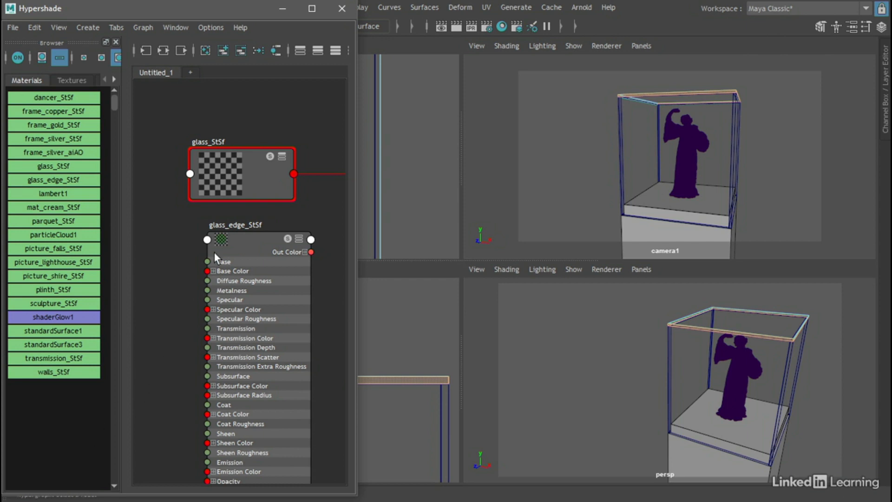
right_click(244, 238)
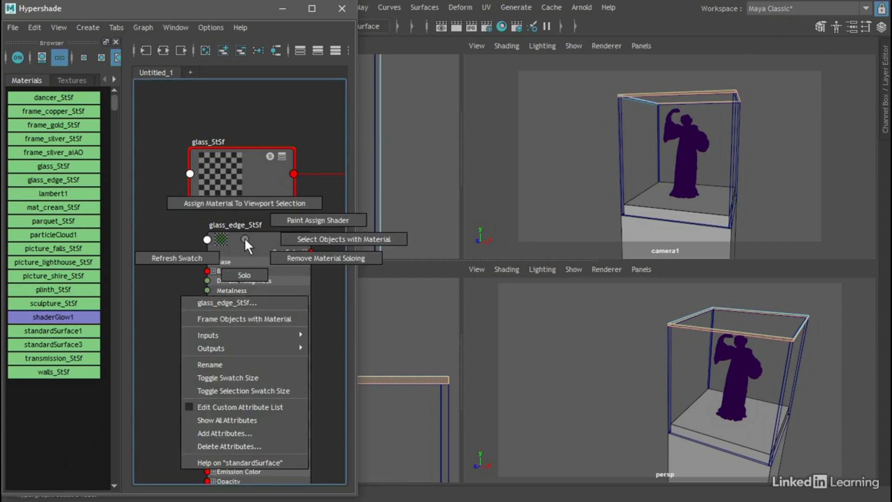
click(244, 203)
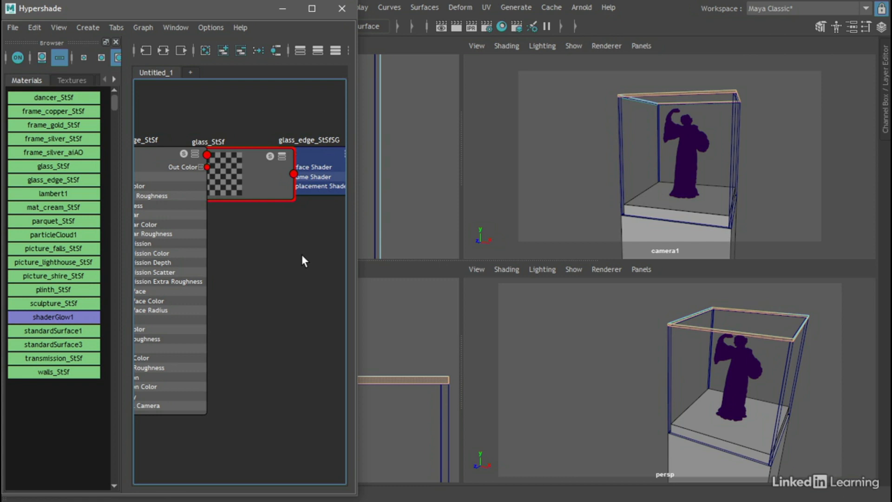
drag(358, 256, 475, 257)
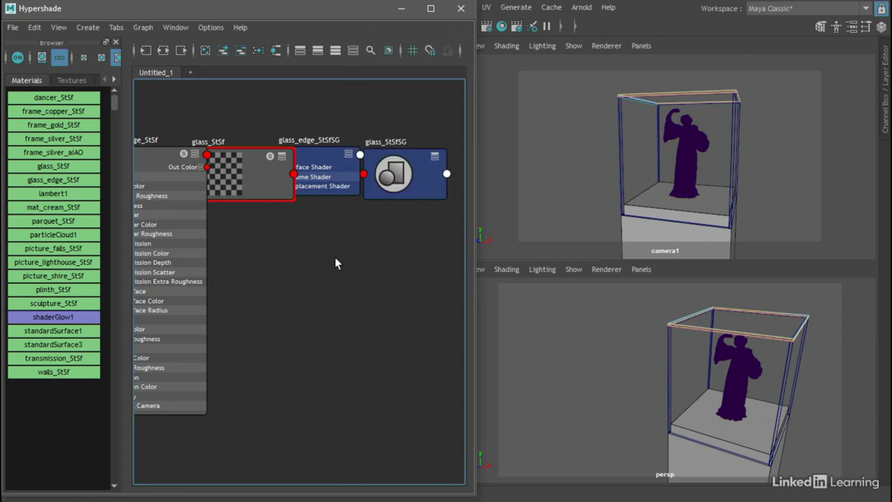
Rearrange the shader graph, then check the top glass panel's edges in an Arnold render of the perspective view and close the render window.
click(257, 49)
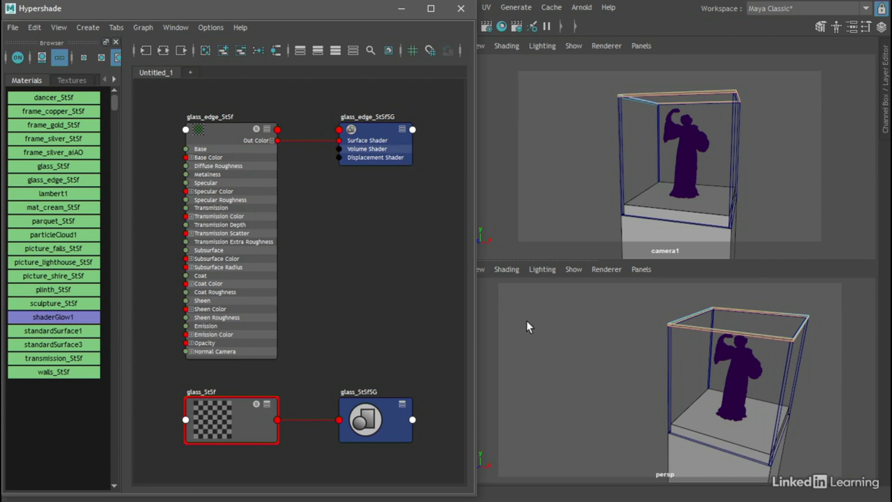
click(541, 341)
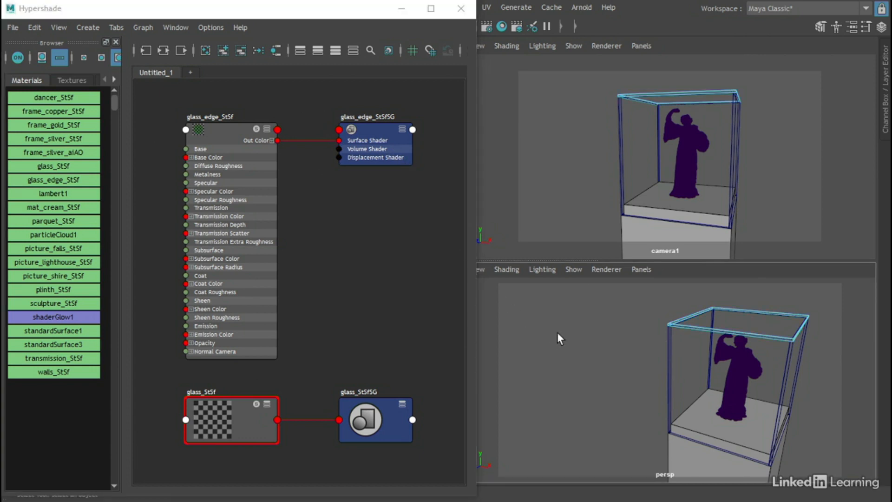
click(587, 7)
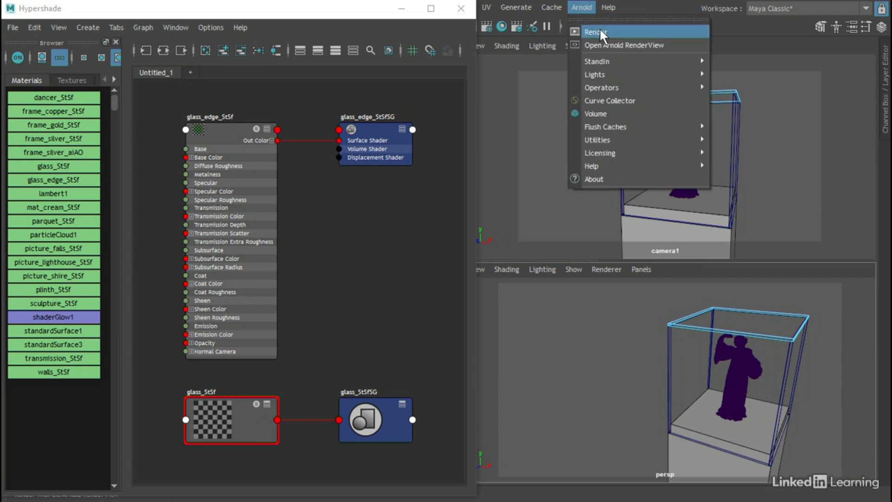
click(600, 28)
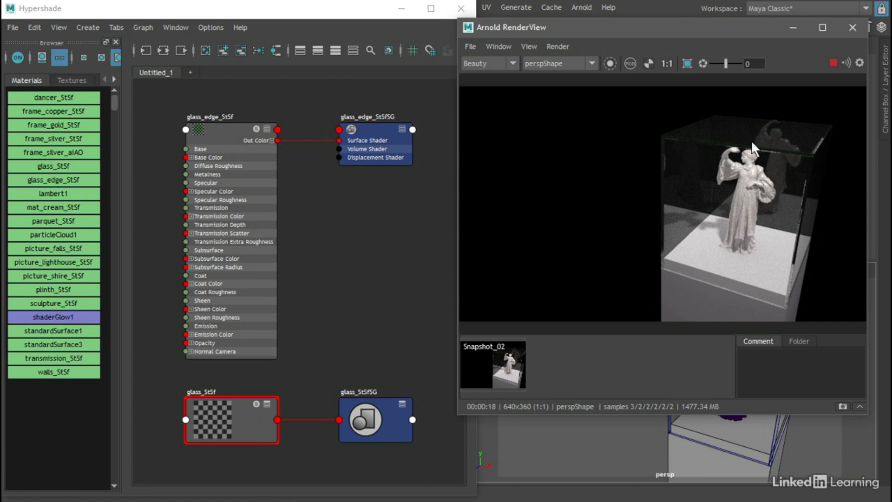
click(849, 27)
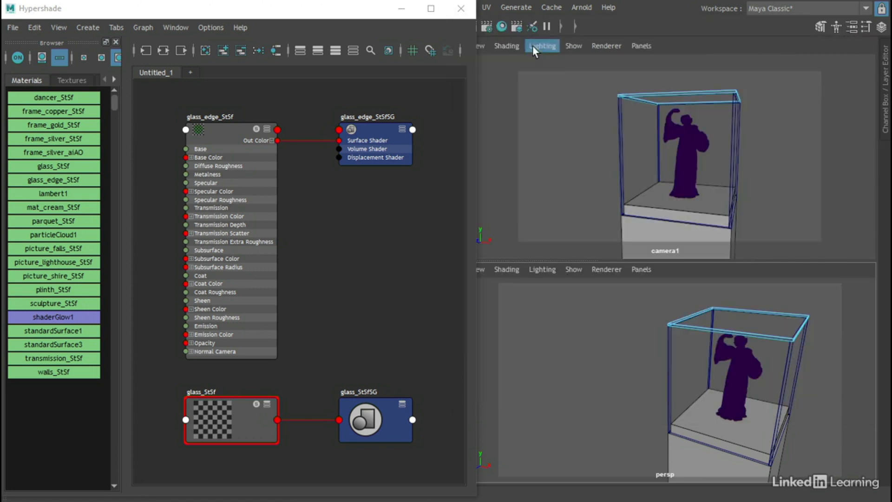
Hide the Hypershade and select the thin edge faces of the display case's right glass panel in the maximized front view.
click(401, 8)
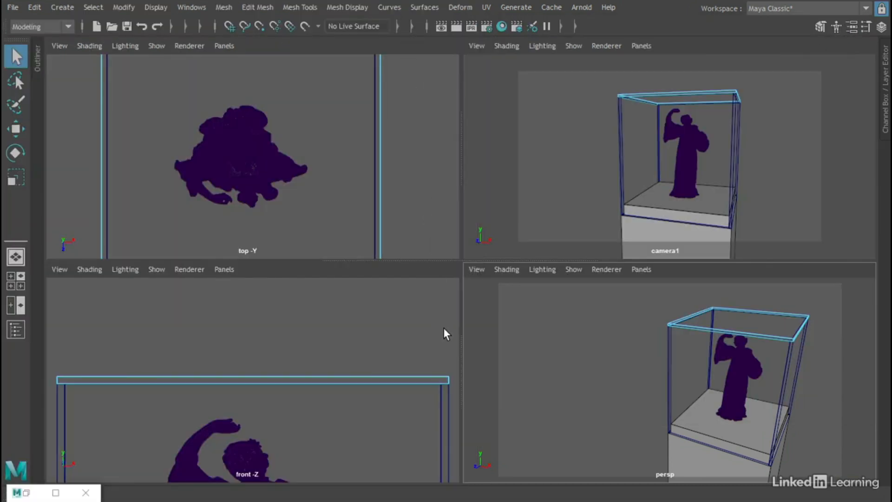
right_click(286, 330)
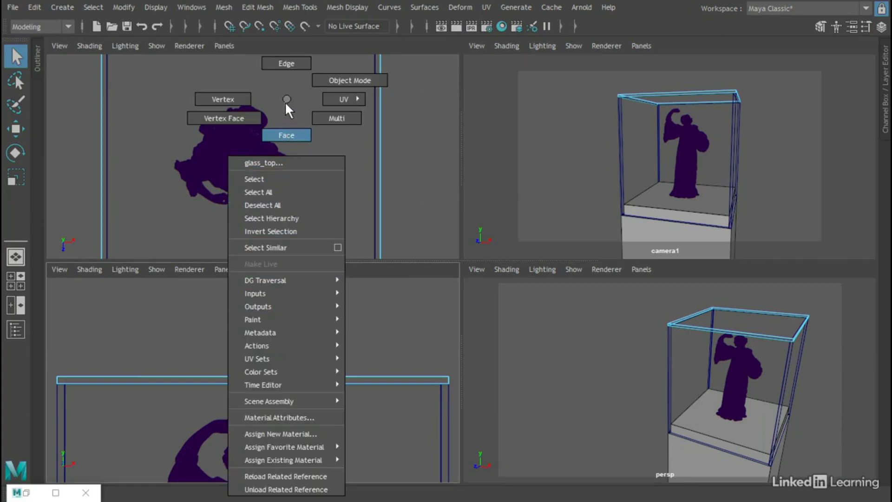
click(330, 78)
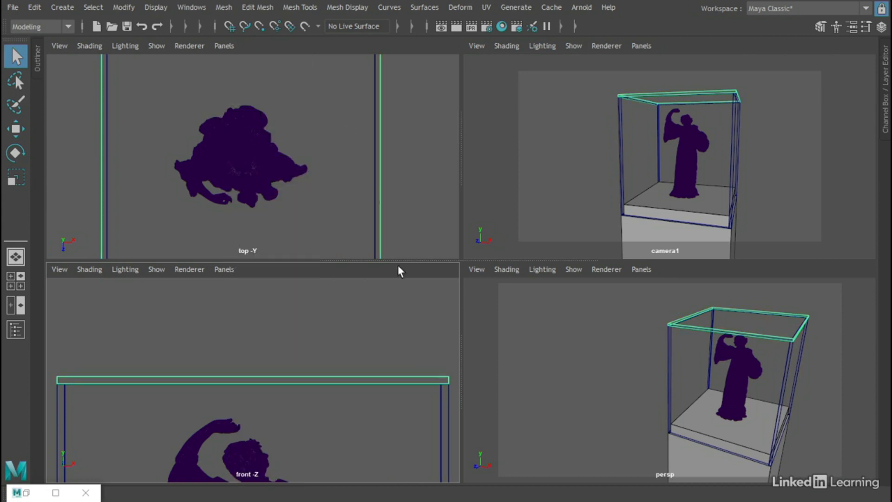
click(449, 404)
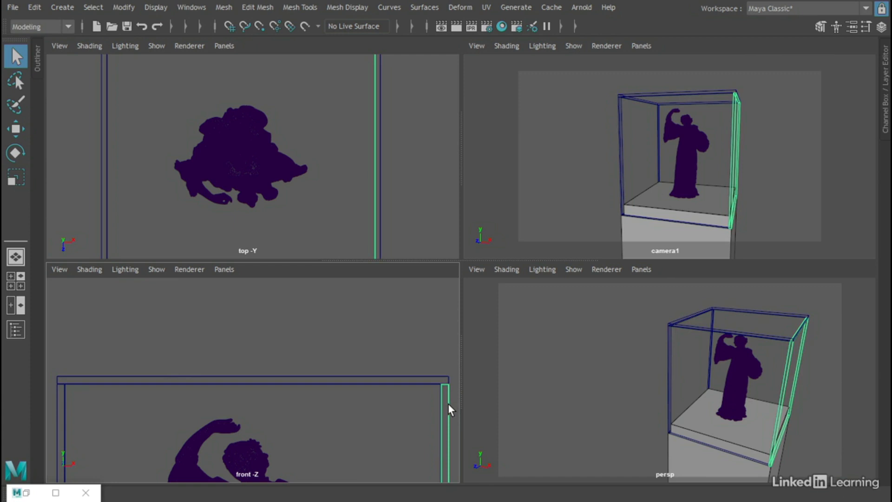
key(f)
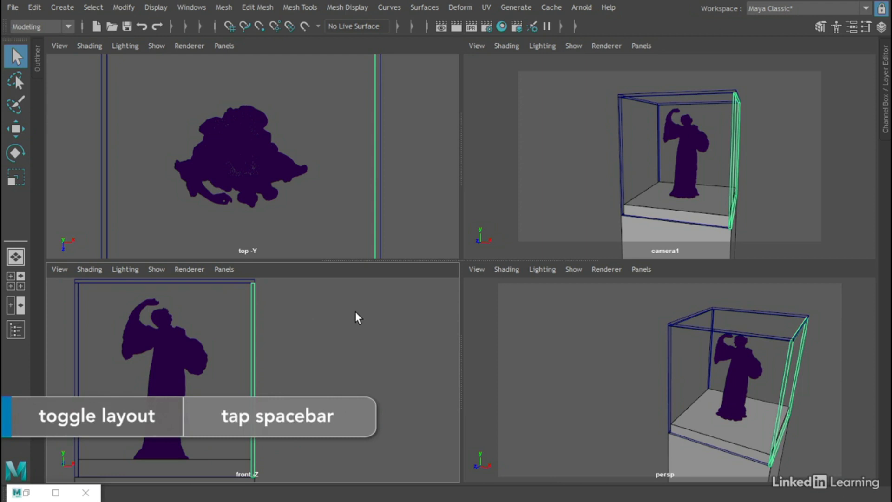
key(space)
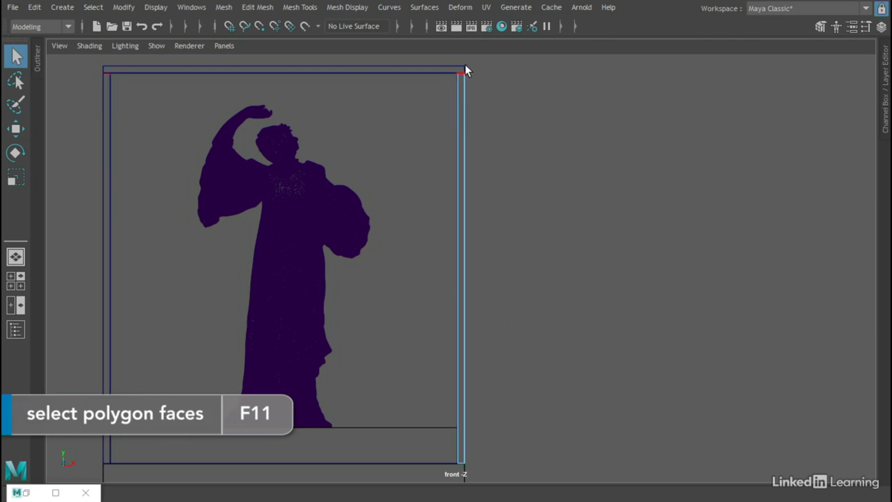
drag(461, 63, 462, 475)
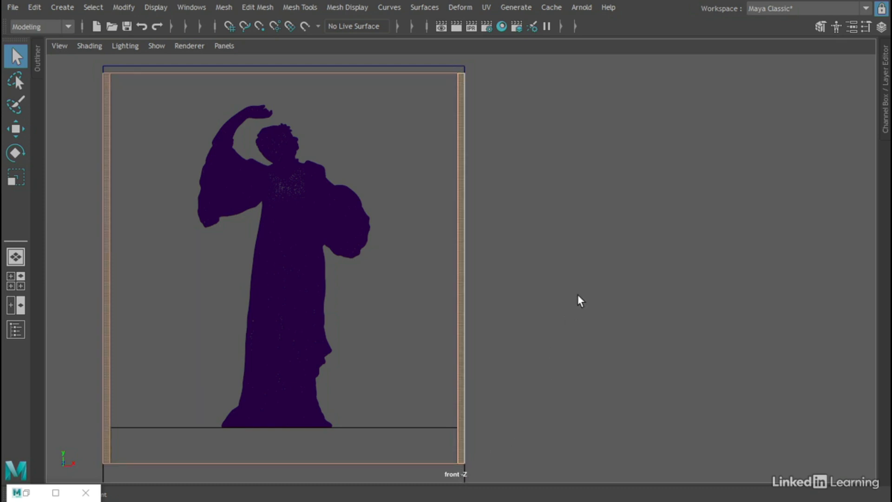
key(space)
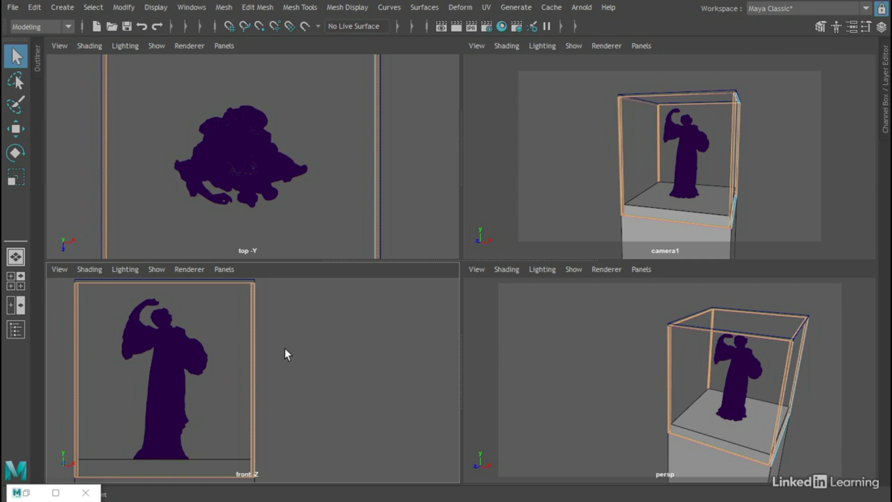
Assign glass_edge_StSf to the right panel's selected edge faces, hide the Hypershade and return to object mode with nothing selected.
click(27, 493)
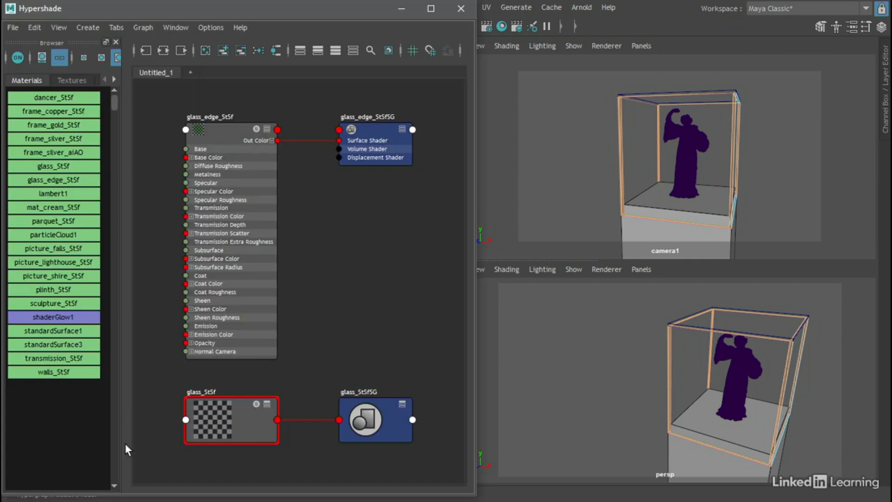
right_click(216, 127)
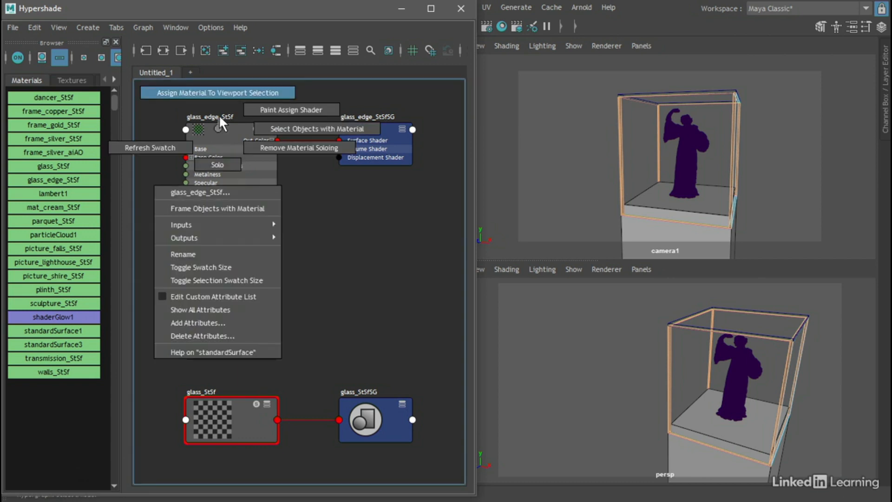
click(228, 92)
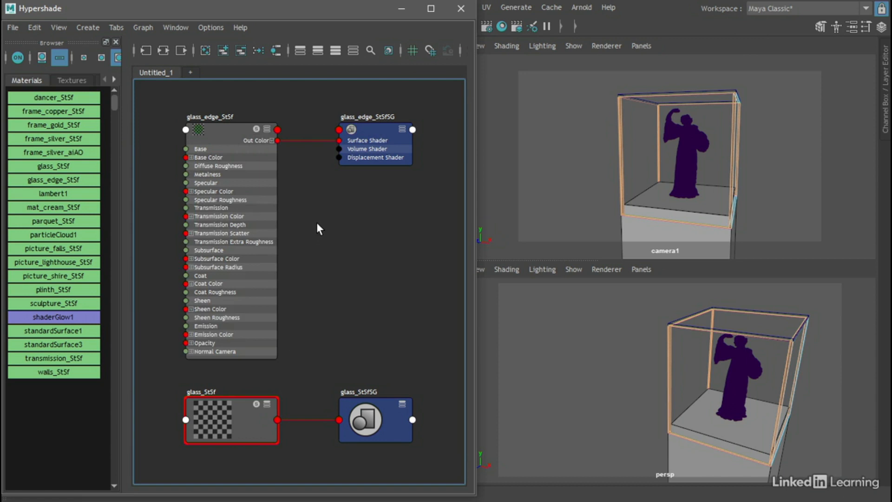
click(402, 9)
right_drag(339, 336, 381, 79)
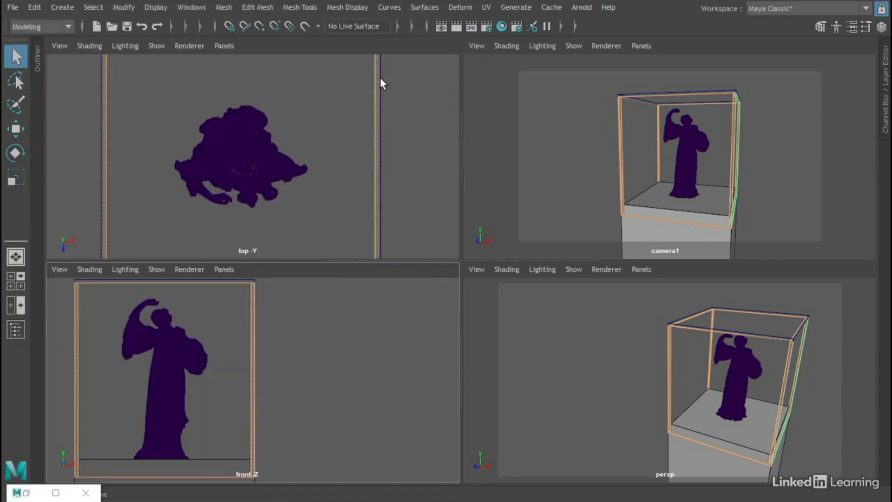
click(589, 369)
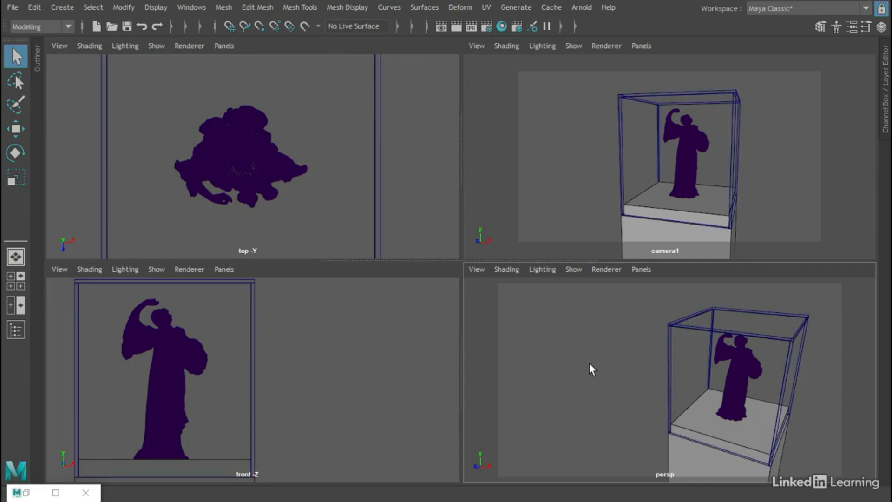
Render the perspective view with Arnold, store a snapshot and compare it with the previous snapshot.
click(581, 7)
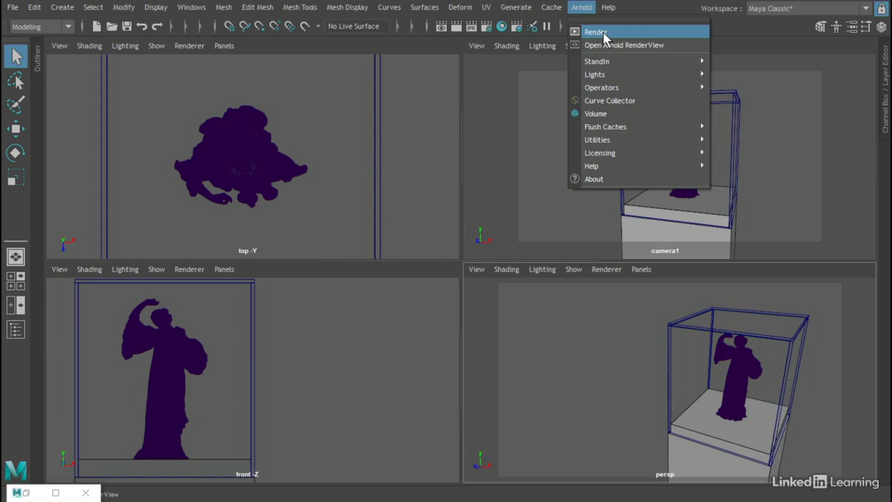
click(604, 31)
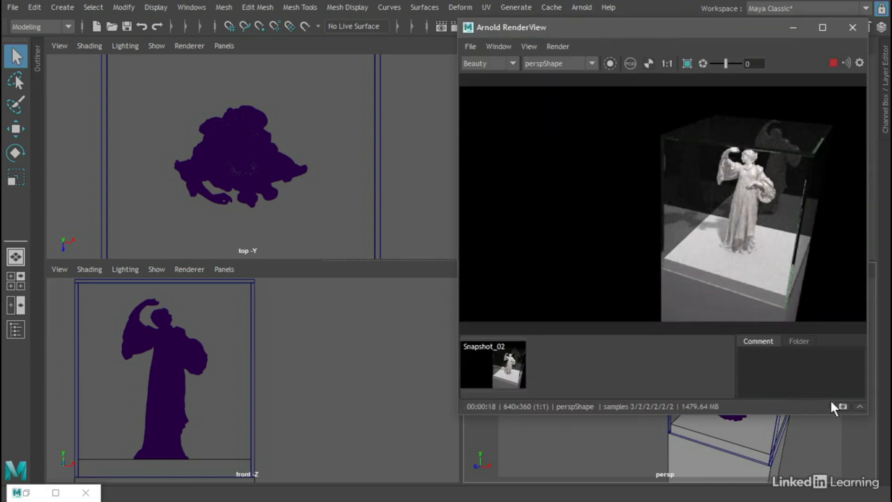
click(842, 407)
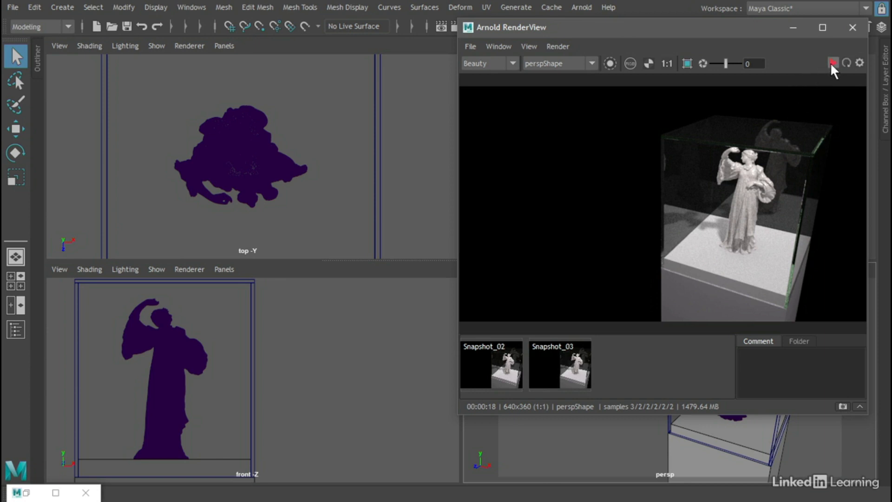
click(495, 369)
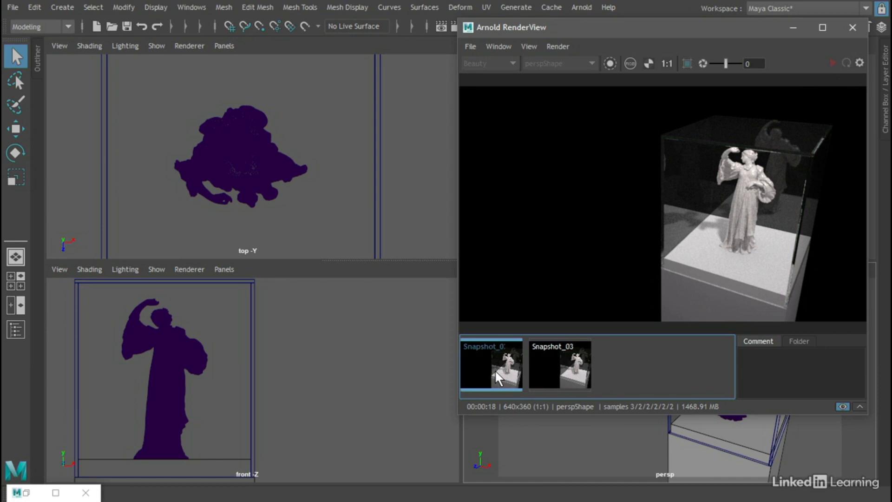
click(559, 370)
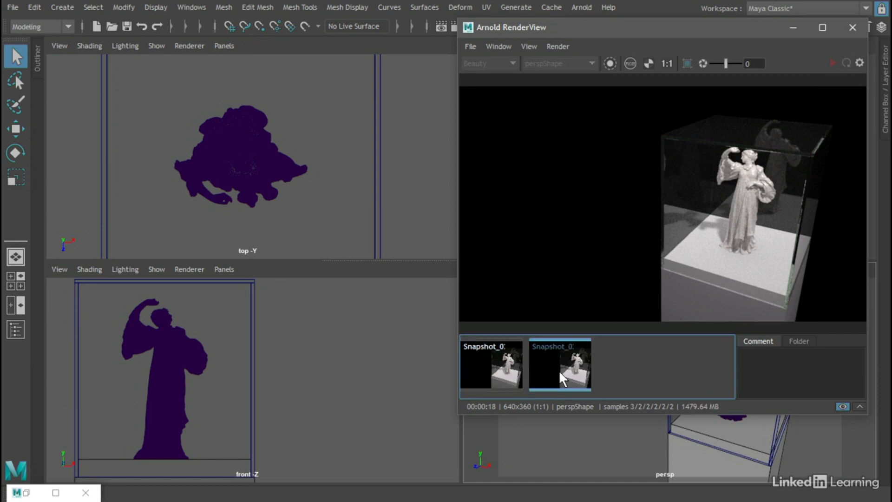
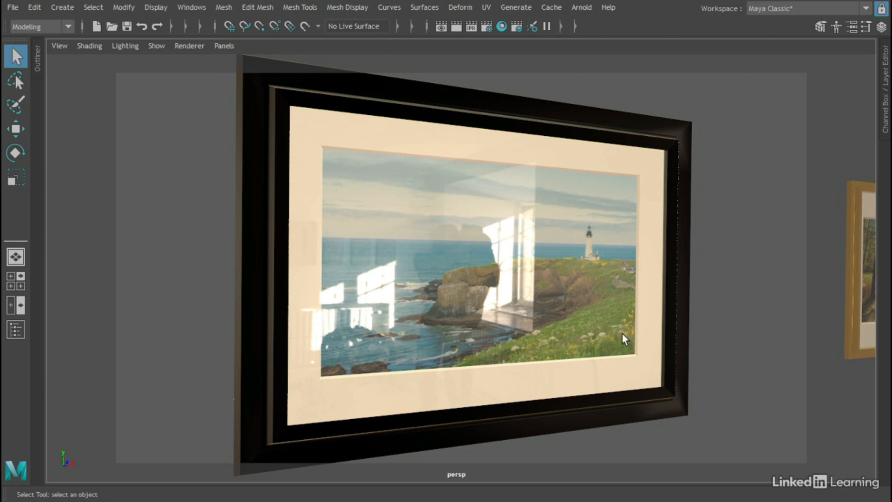
Select glass_lighthouse under picture_lighthouse_locator in the Outliner and open the attributes of its material glass_picture_StSf.
click(37, 58)
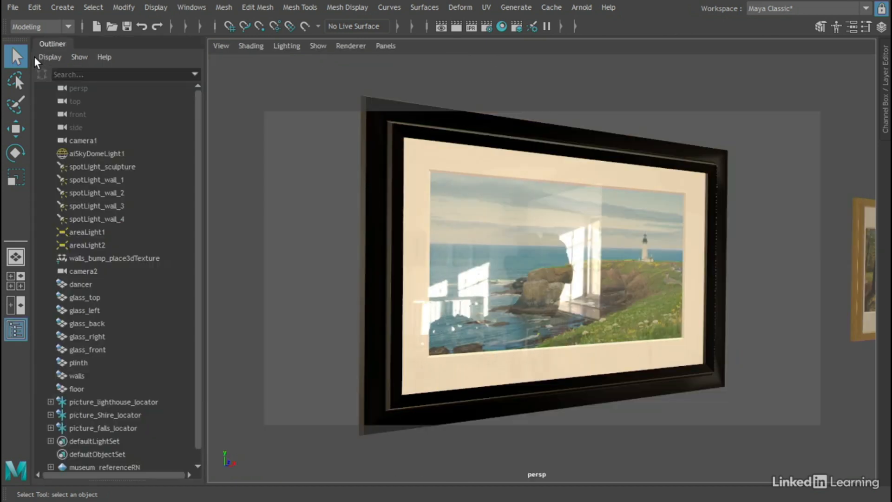
scroll(198, 213, down, 1)
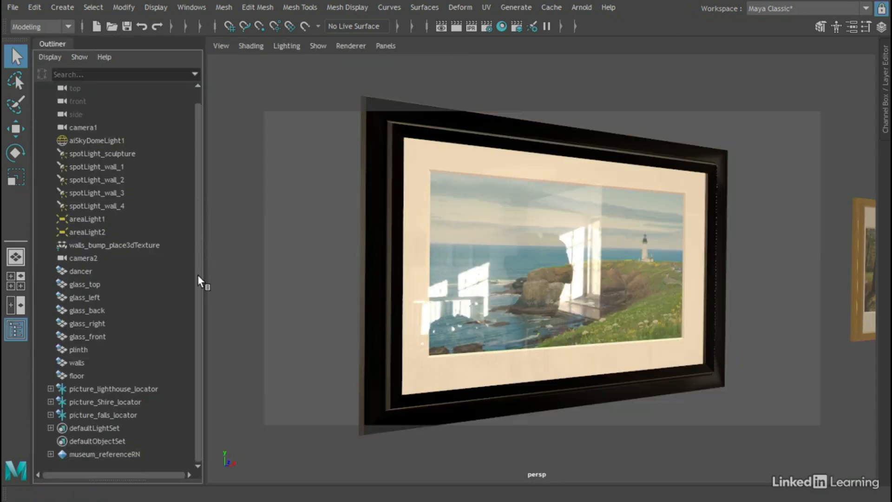
click(51, 389)
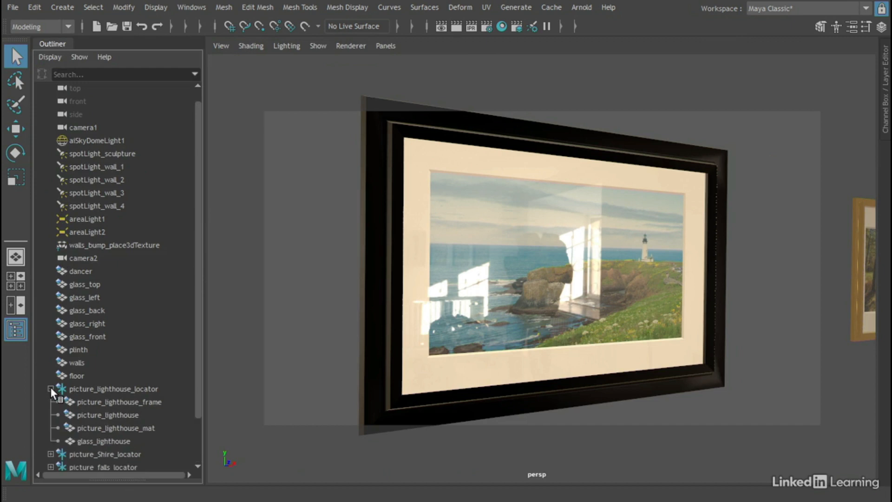
click(111, 442)
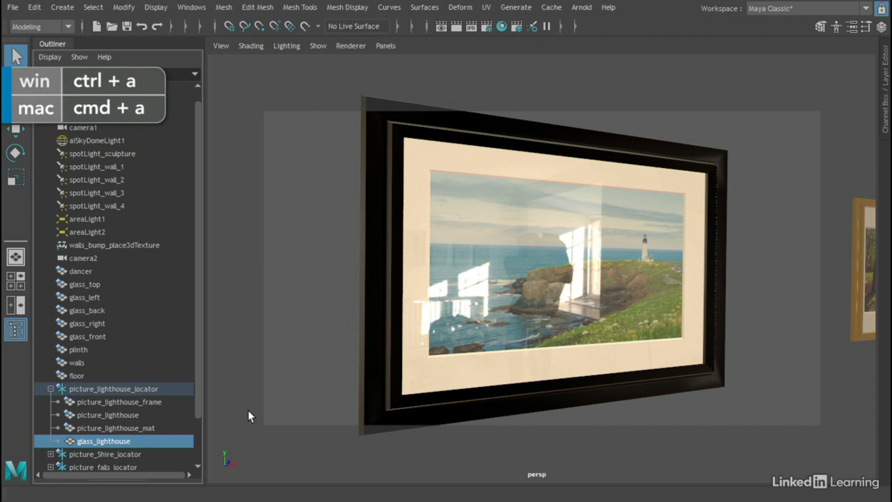
key(ctrl+a)
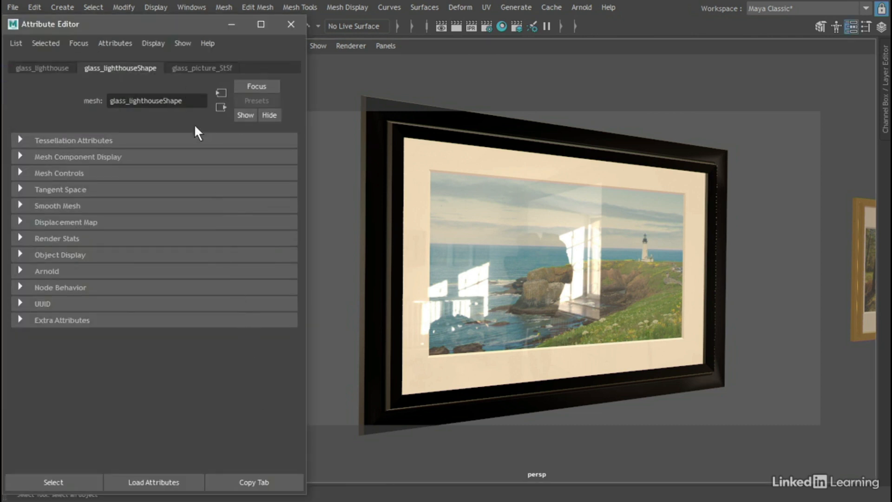
click(192, 69)
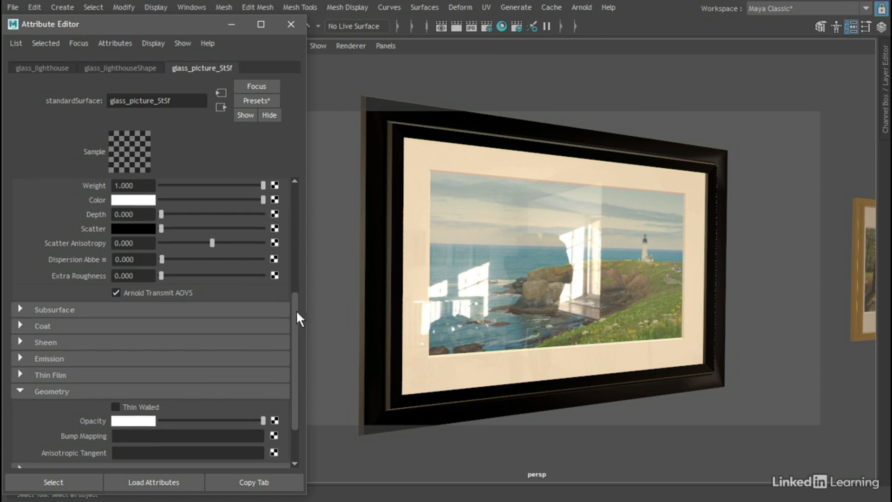
Review the specular and transmission settings of glass_picture_StSf and enable Thin Walled in its geometry settings.
drag(297, 311, 293, 219)
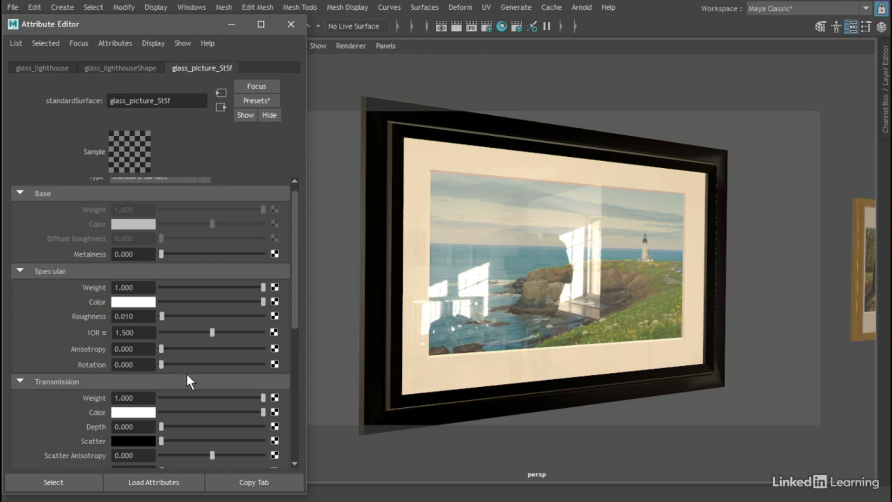
drag(294, 311, 295, 430)
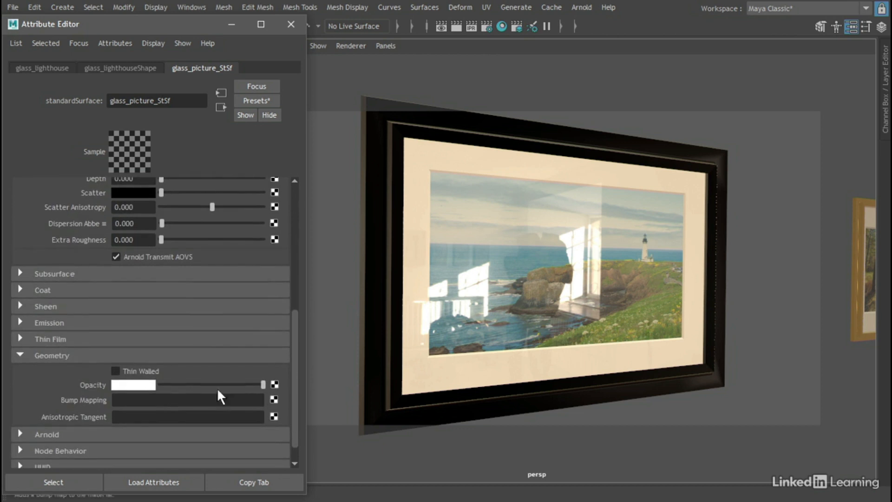
click(116, 371)
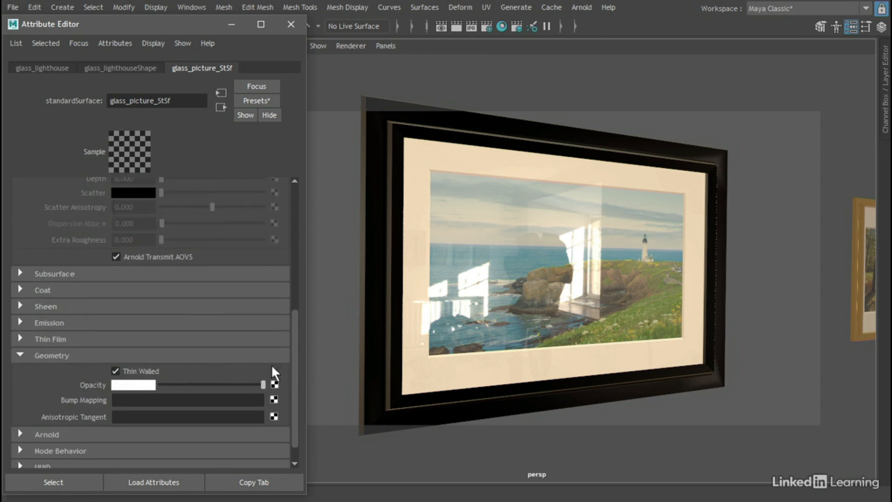
drag(295, 354, 296, 325)
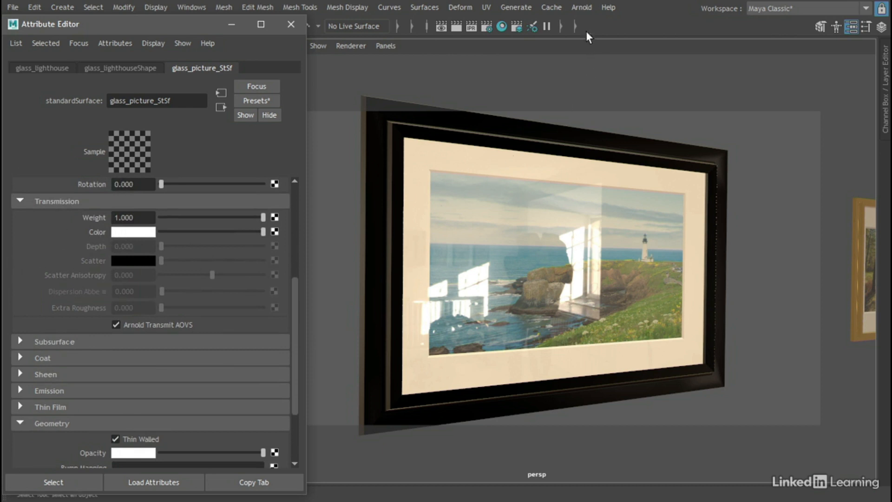
Render the framed lighthouse picture in the perspective view with Arnold.
click(584, 8)
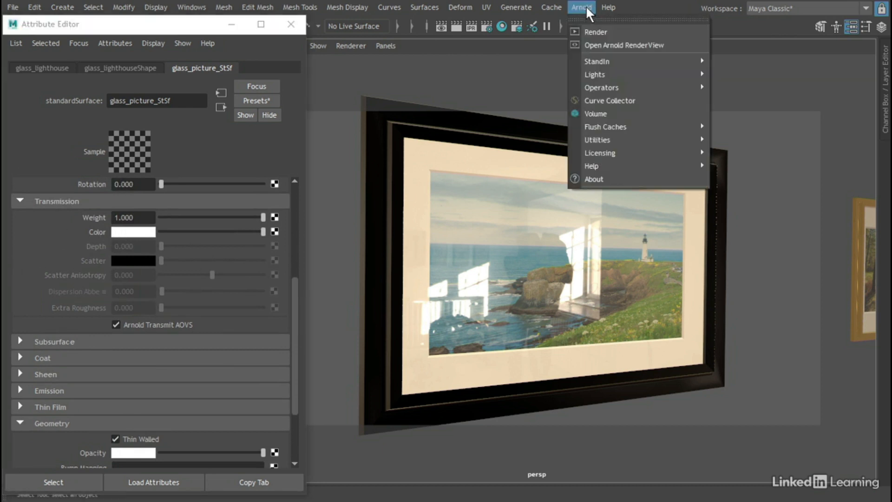
click(628, 32)
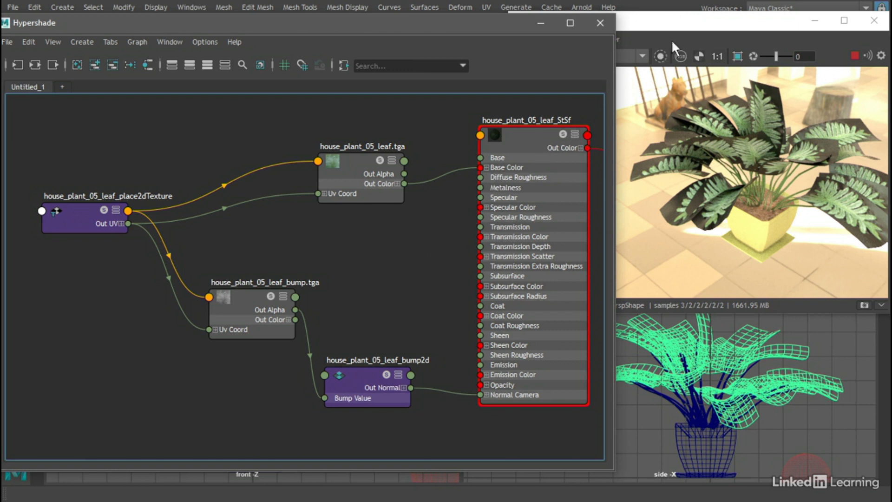
Enable Thin Walled in the geometry settings of the plant leaf material house_plant_05_leaf_StSf.
click(684, 29)
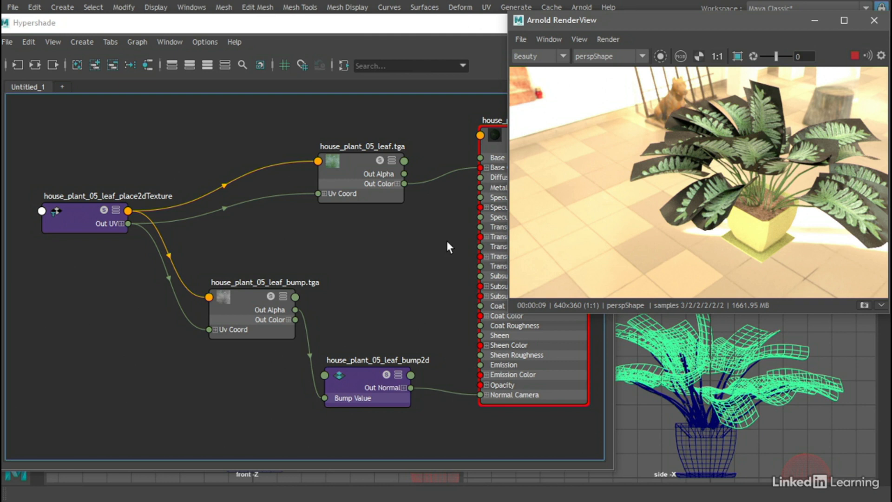
click(496, 238)
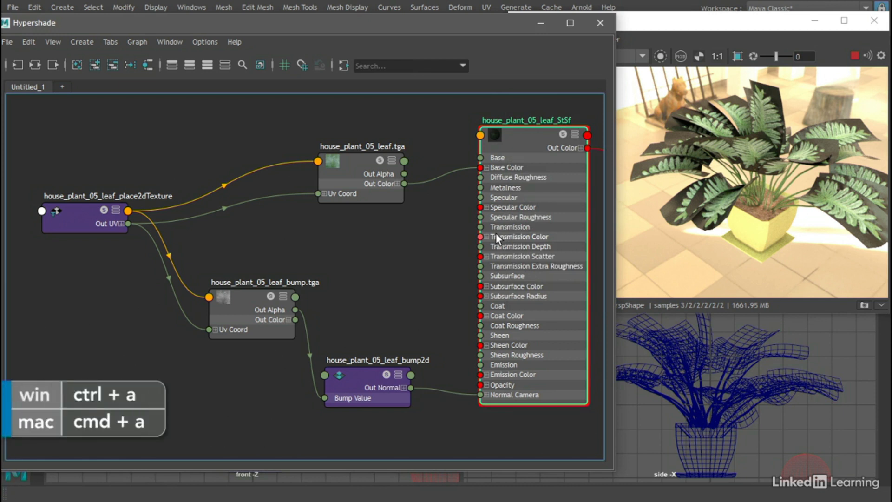
key(ctrl+a)
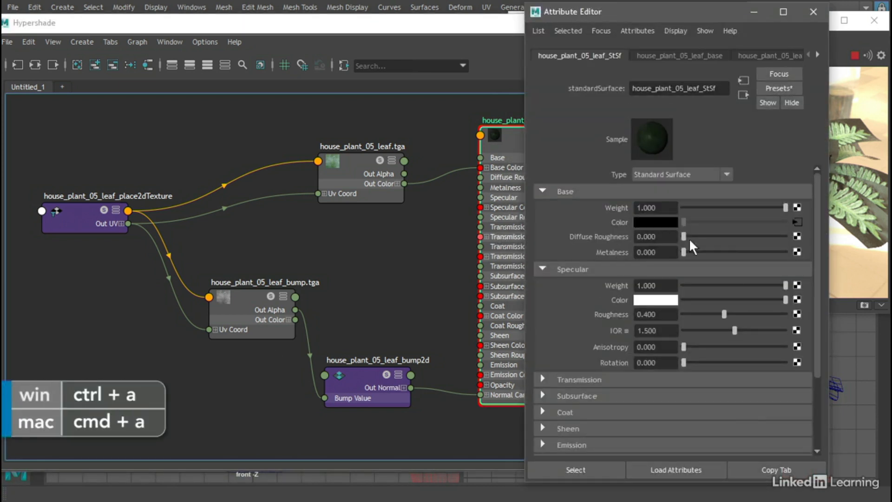
drag(812, 205, 813, 287)
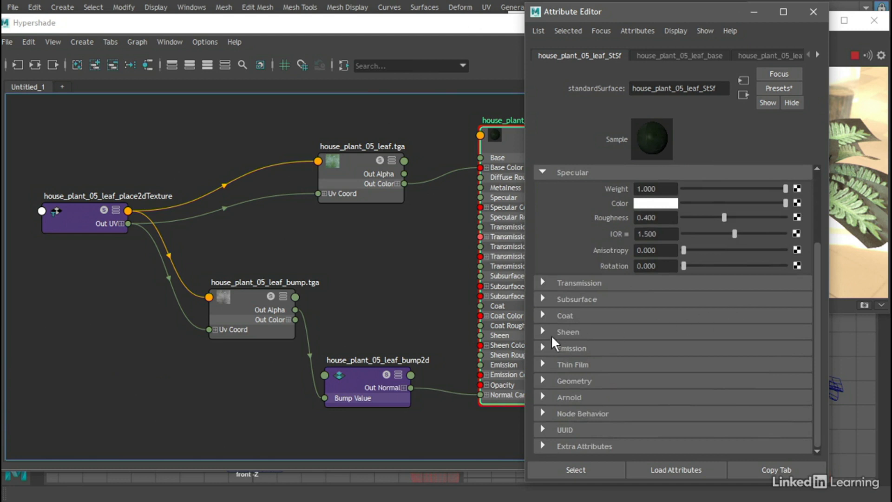
click(543, 380)
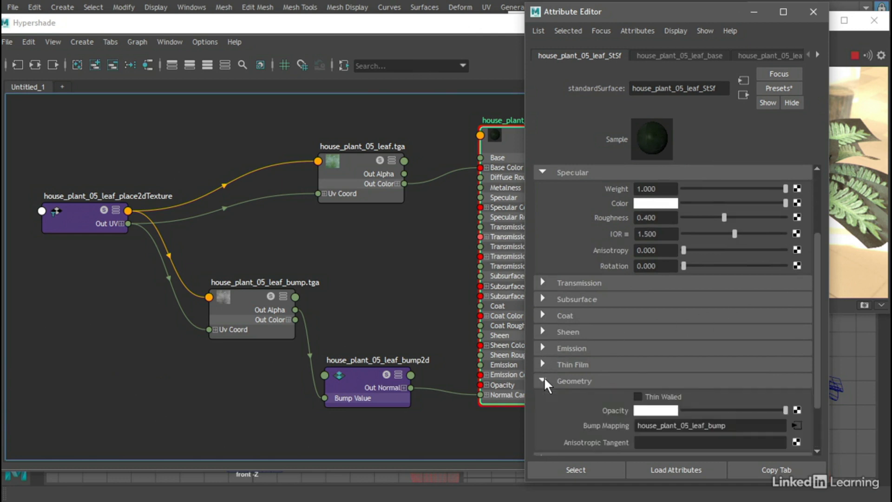
click(638, 397)
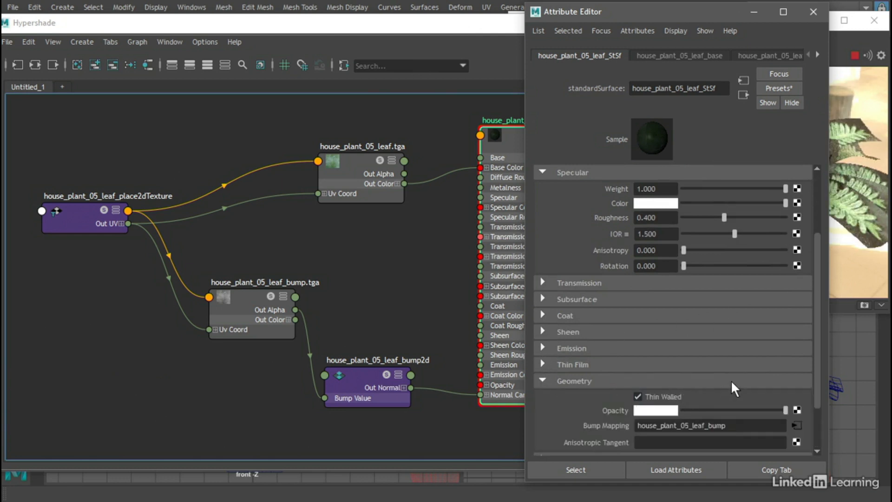
click(813, 12)
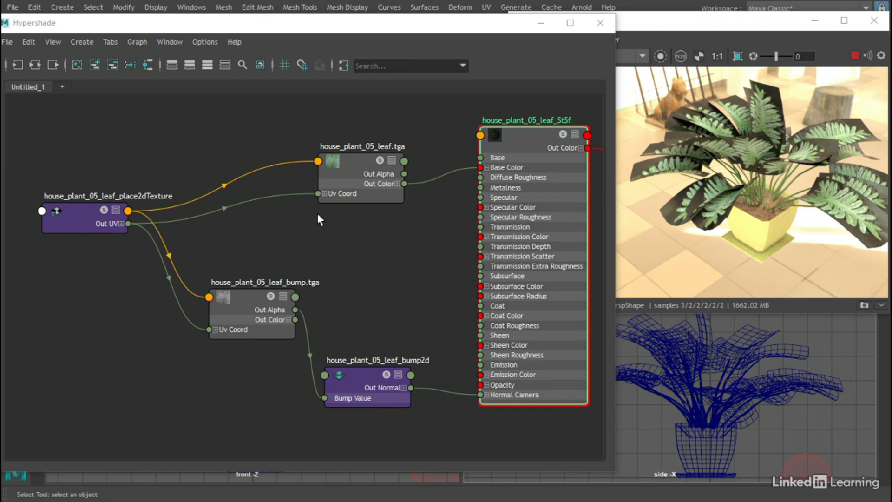
Duplicate the house_plant_05_leaf.tga texture node with connections to its network and place the copy above the leaf bump2d node.
click(353, 162)
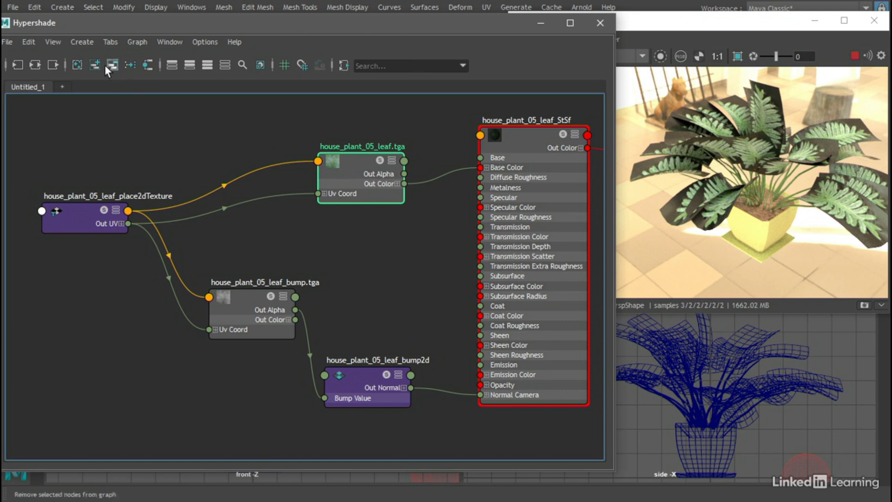
click(31, 42)
mouse_move(52, 179)
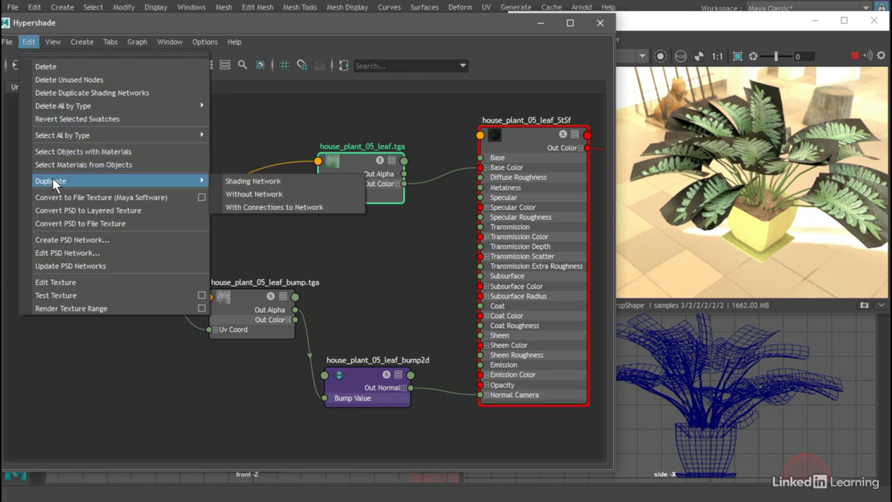
click(344, 209)
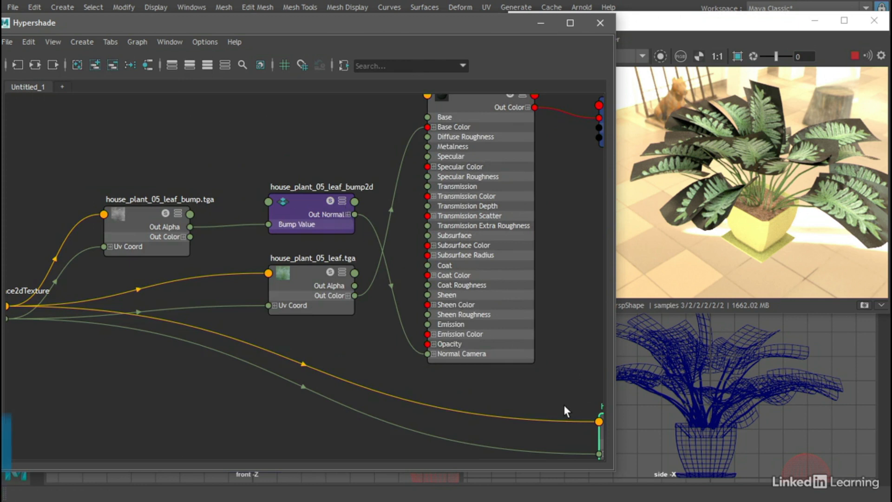
alt+middle_drag(568, 406, 478, 379)
drag(540, 395, 209, 100)
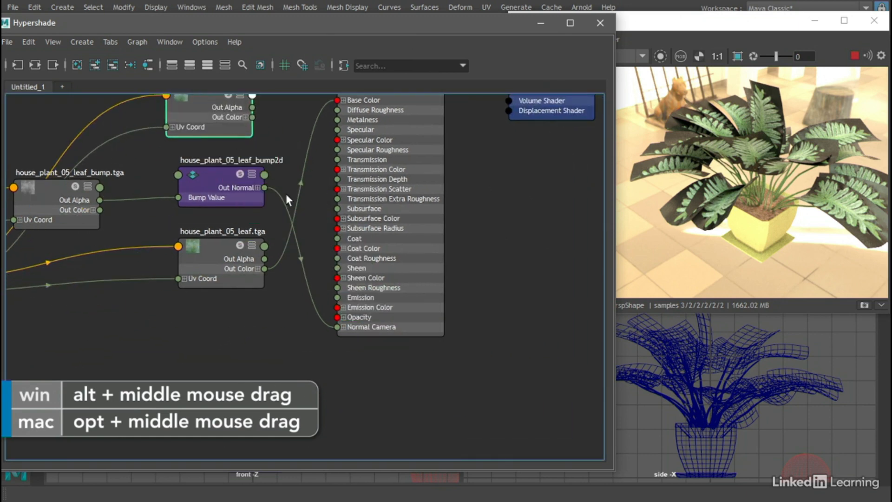
alt+middle_drag(286, 194, 348, 344)
drag(266, 244, 270, 215)
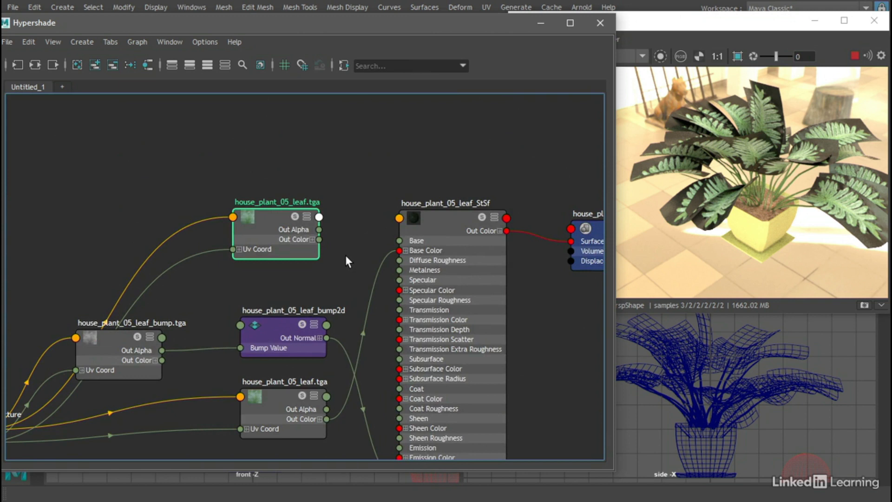
Rename the duplicated file node house_plant_05_leaf_opacity and load house_plant_05_leaf_alpha.tga from sourceimages as its image.
key(ctrl+a)
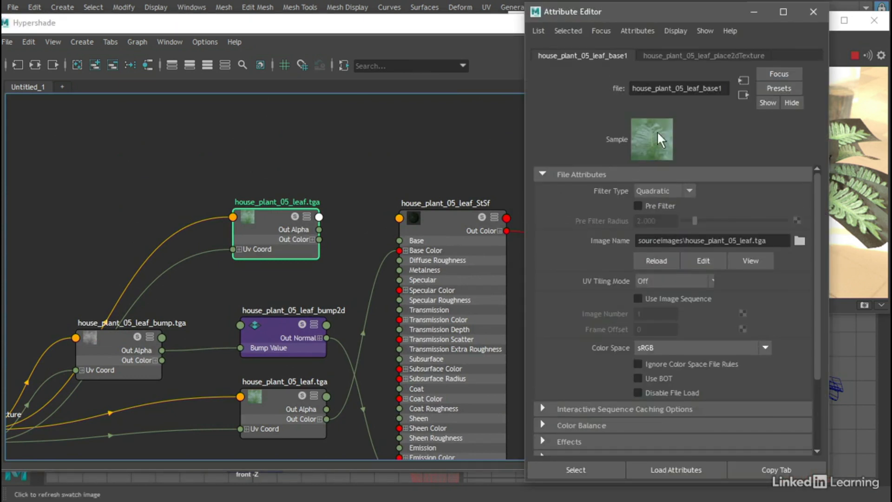
double_click(710, 88)
text(opacity)
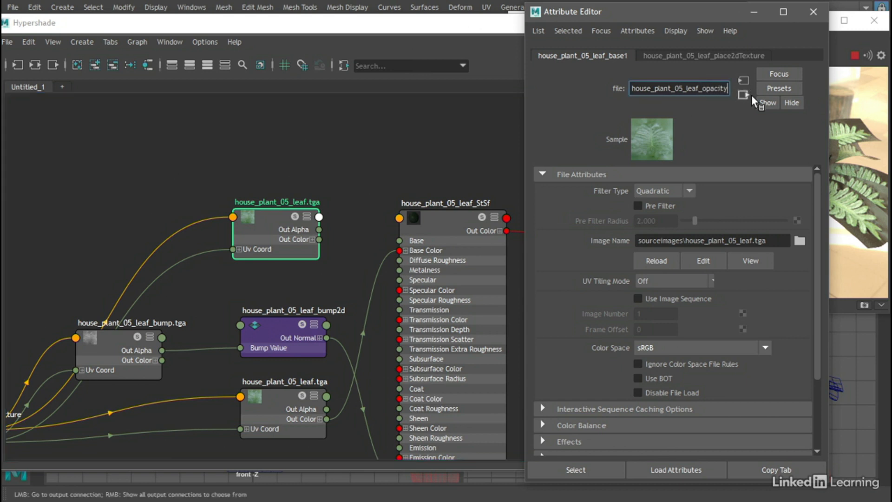
key(Return)
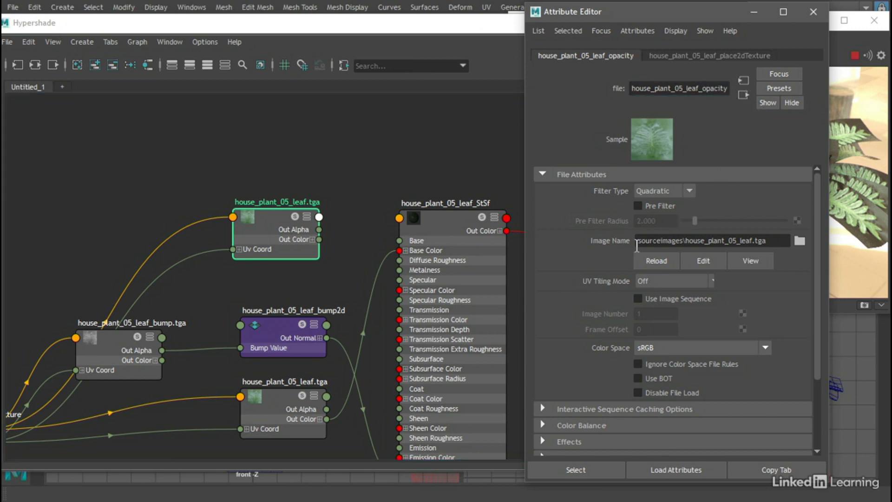
click(800, 241)
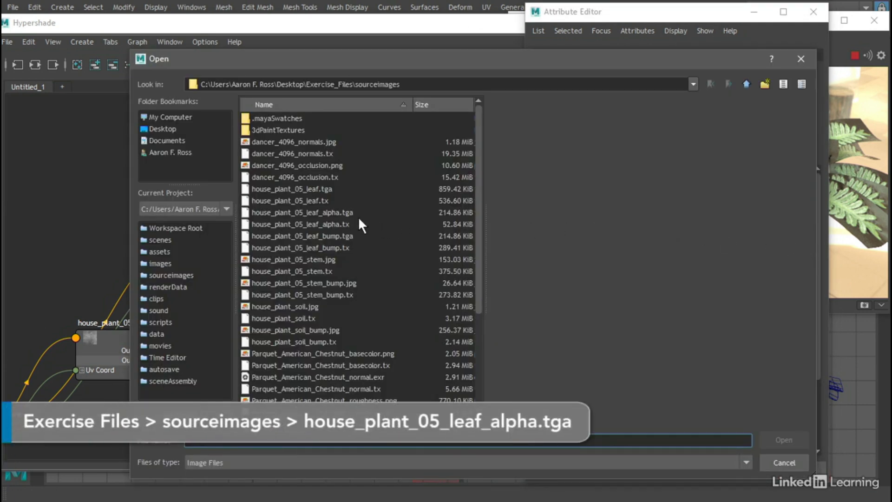
click(319, 212)
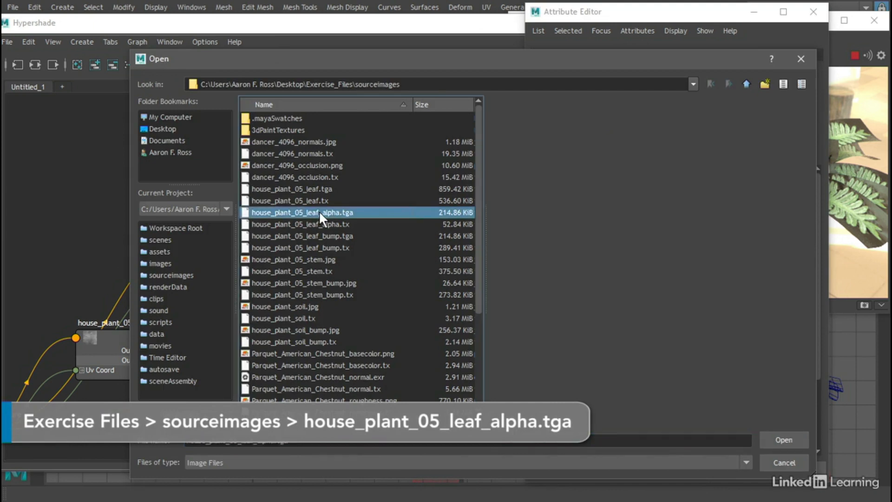
click(769, 439)
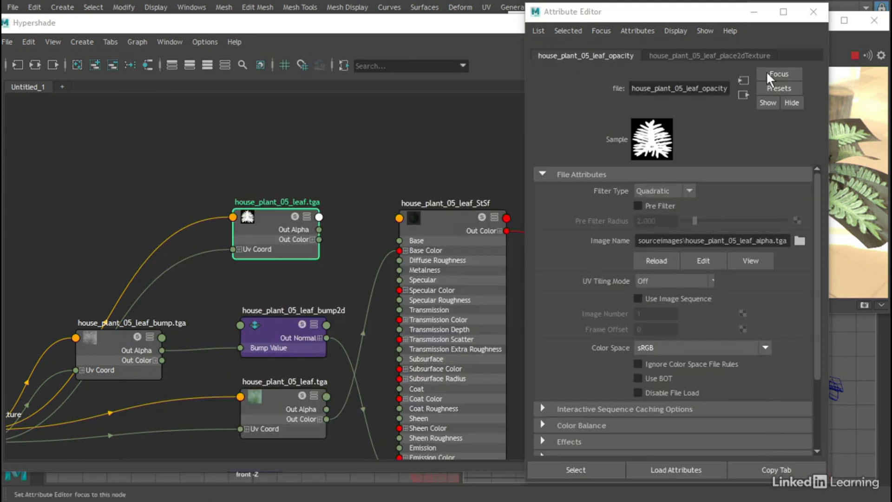
click(813, 11)
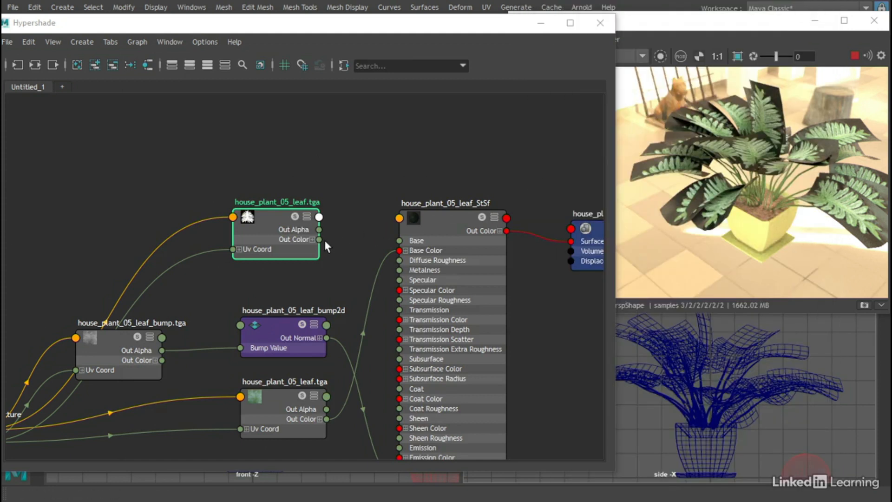
Connect the leaf opacity texture's Out Color to the Opacity input of house_plant_05_leaf_StSf.
alt+middle_drag(325, 239, 296, 156)
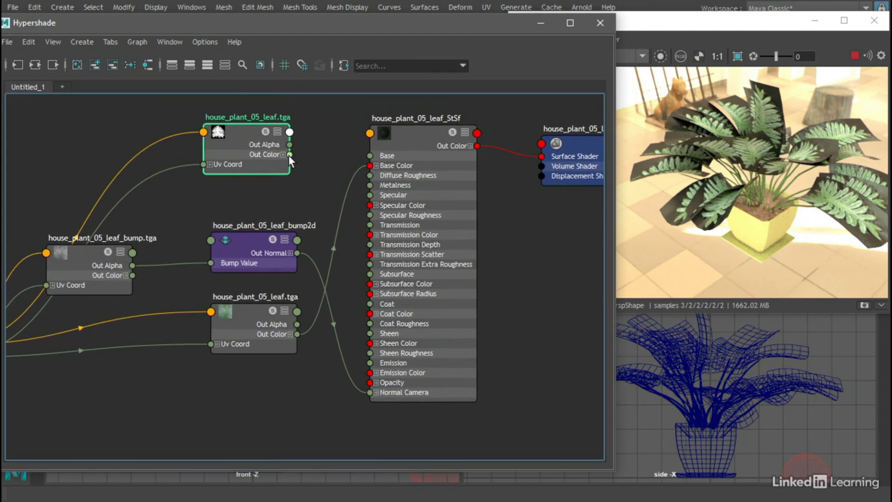
drag(298, 172, 373, 380)
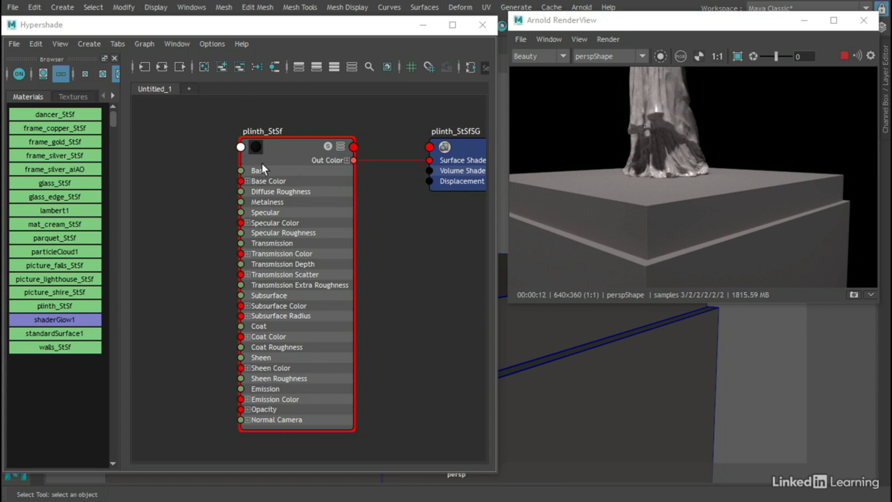
Add the existing walls_bump_volumeNoise texture to the plinth_StSf graph and place it well ahead of the material's inputs.
click(77, 96)
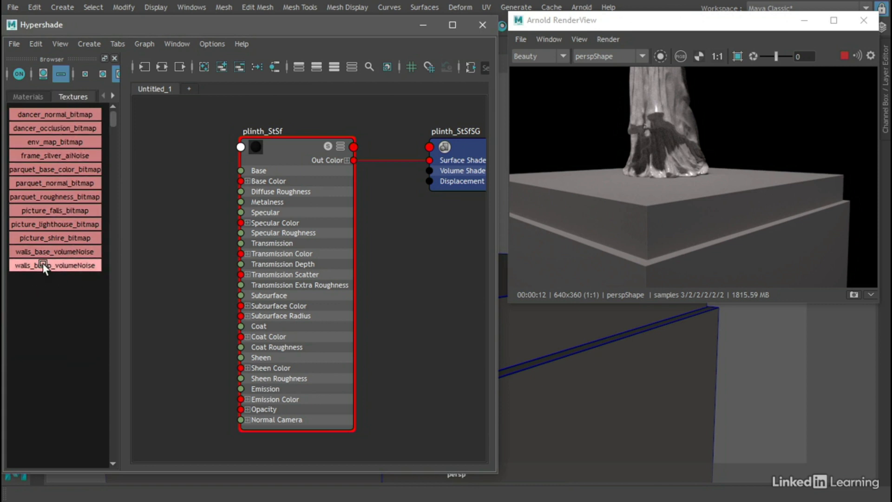
drag(43, 263, 123, 253)
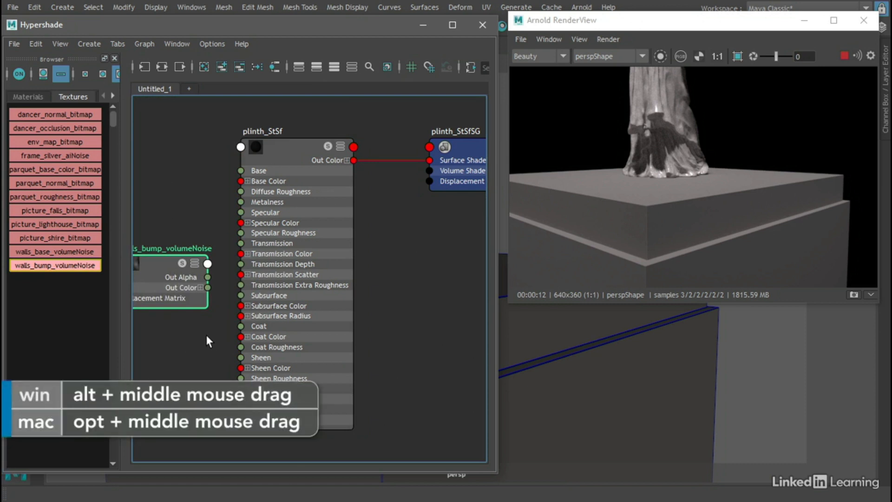
alt+middle_drag(195, 331, 356, 333)
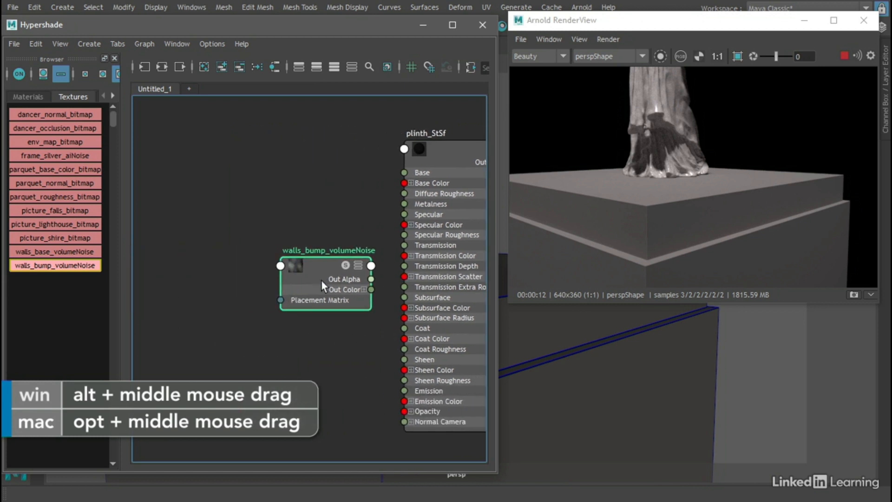
drag(322, 280, 209, 283)
Create a bump3d node in the plinth graph and place it between the volume noise texture and plinth_StSf.
click(297, 301)
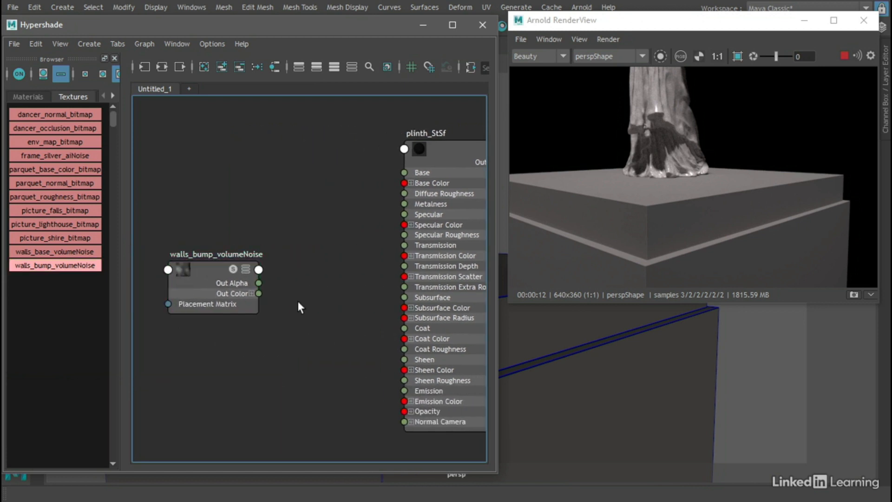
key(Tab)
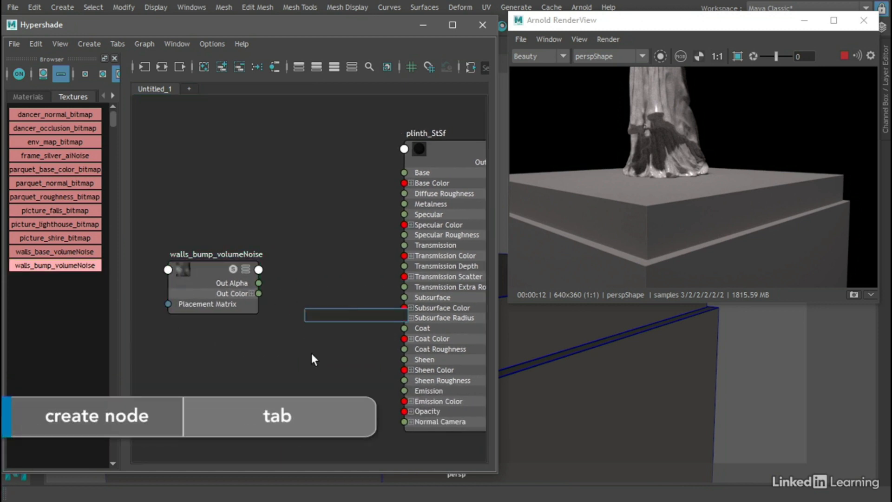
text(bump3)
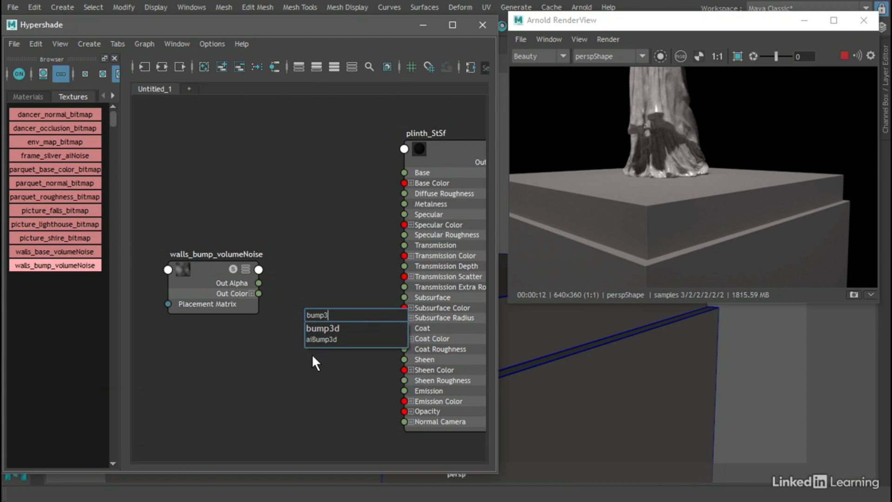
click(339, 327)
drag(339, 326, 303, 352)
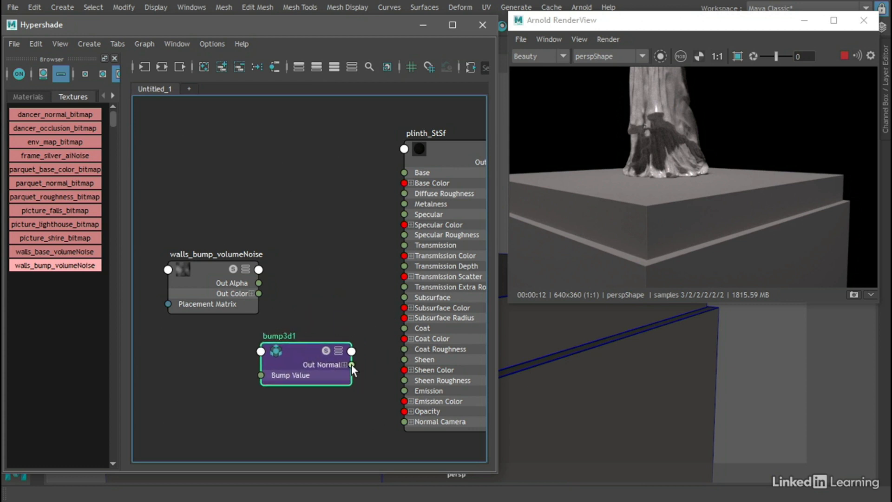
Connect the bump3d node's Out Normal to plinth_StSf's Normal Camera and walls_bump_volumeNoise's Out Alpha to the bump node's Bump Value.
drag(351, 365, 404, 422)
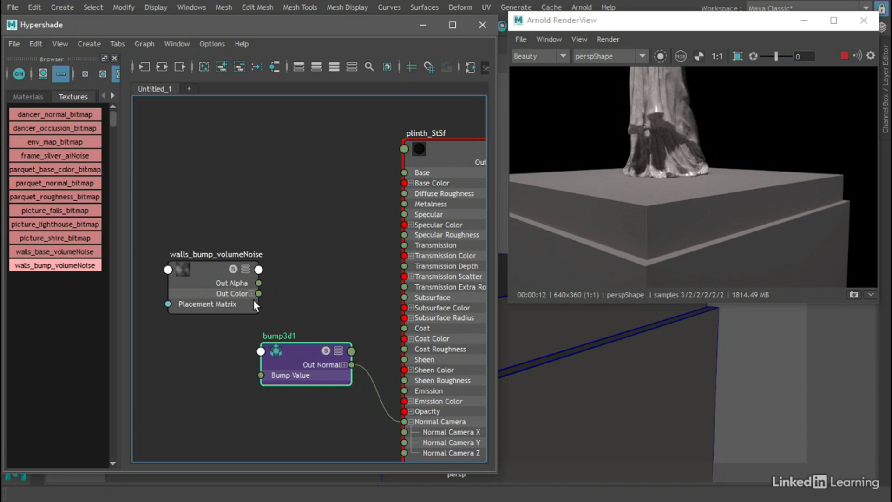
drag(223, 272, 201, 279)
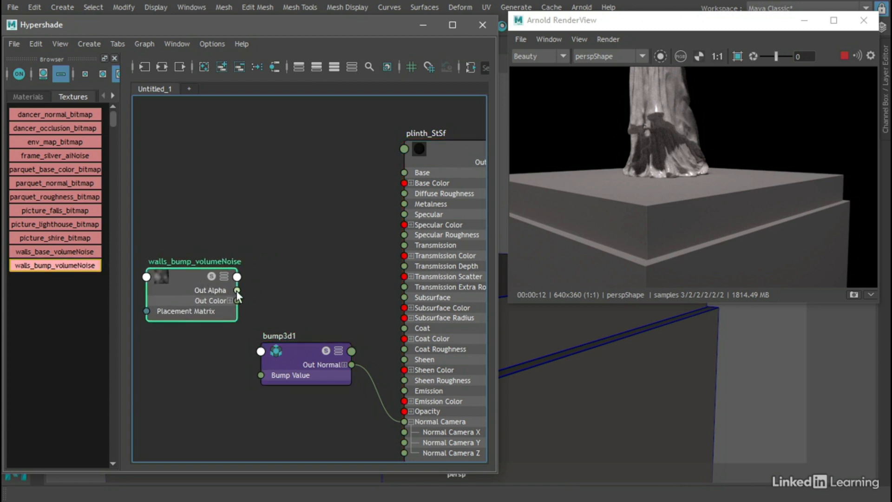
drag(232, 331, 262, 371)
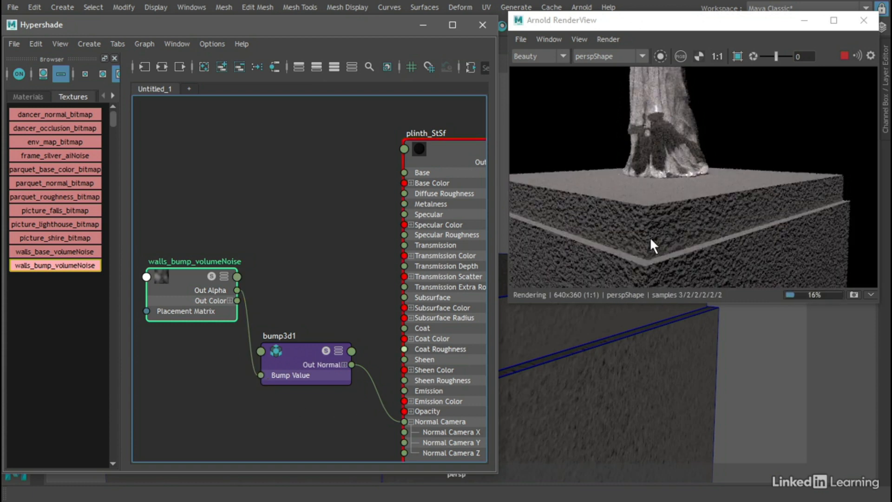
Open the attributes of the plinth's bump3d node and place the editor clear of the render preview.
click(294, 354)
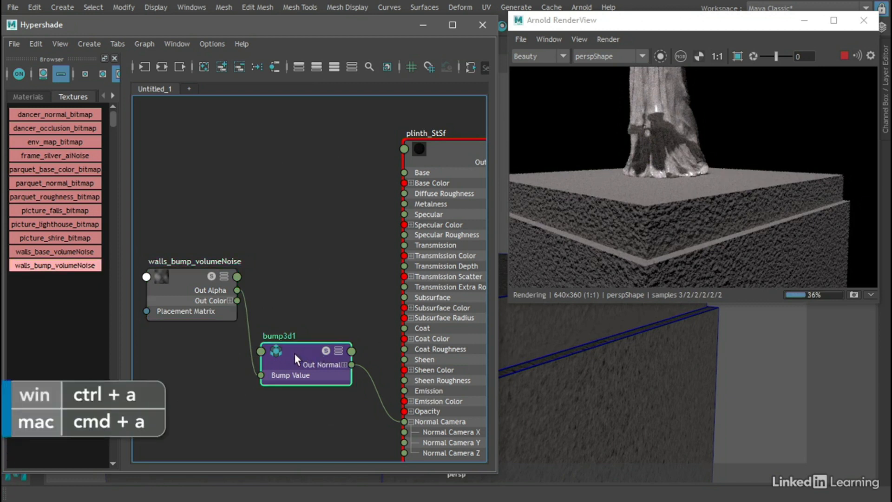
key(ctrl+a)
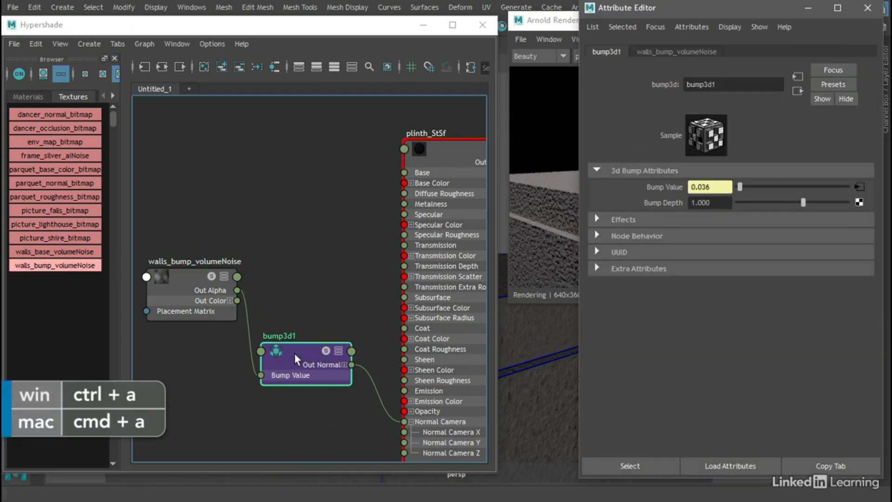
drag(708, 10, 281, 27)
Try the bump3d node's Bump Depth at about -4, then at 0.2, on the plinth.
drag(374, 218, 320, 219)
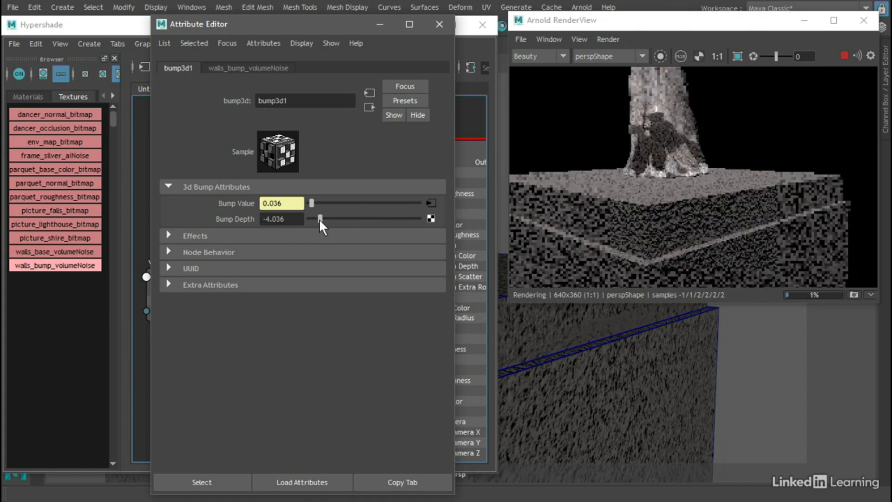
click(282, 219)
text(0.2)
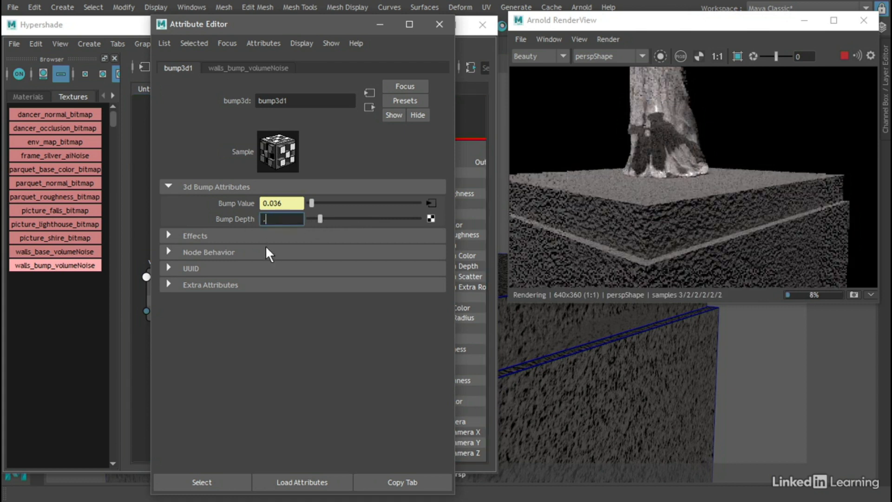
key(Return)
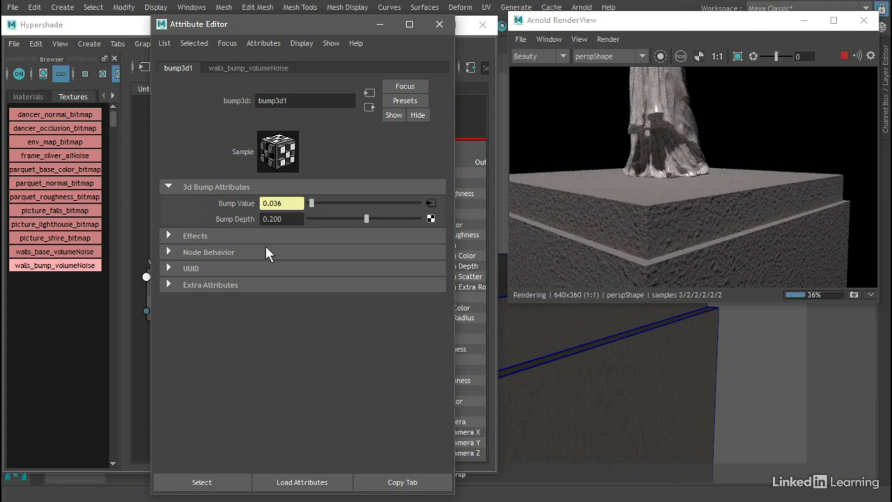
Set the bump3d node's Bump Depth to 0.1.
double_click(271, 216)
text(0.1)
key(Return)
Graph the full input and output connections of plinth_StSf and open the attributes of walls_bump_place3dTexture.
drag(334, 31, 610, 26)
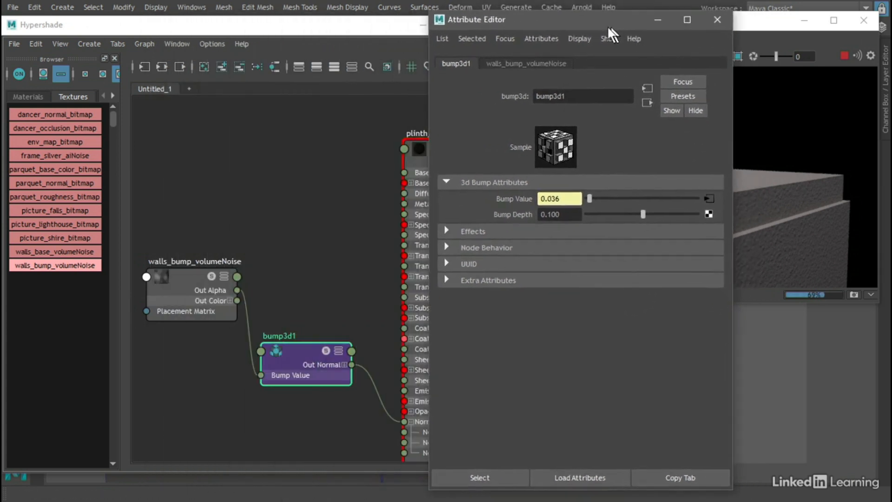
click(176, 276)
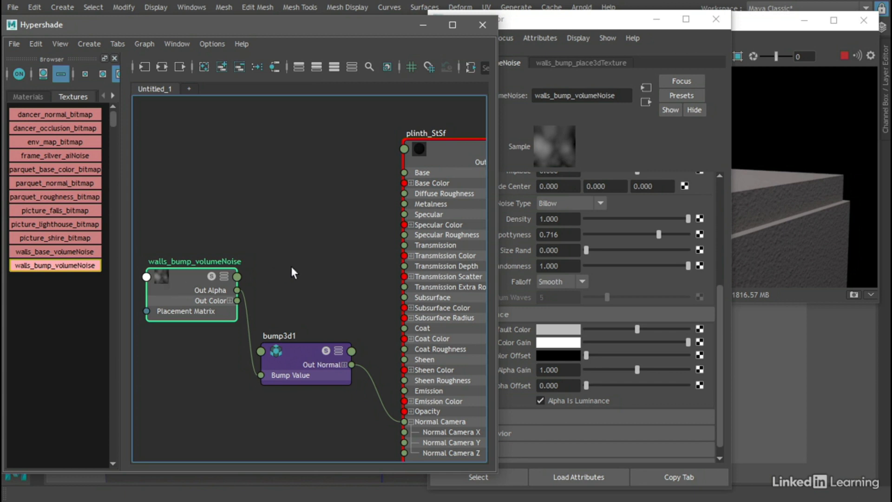
click(448, 149)
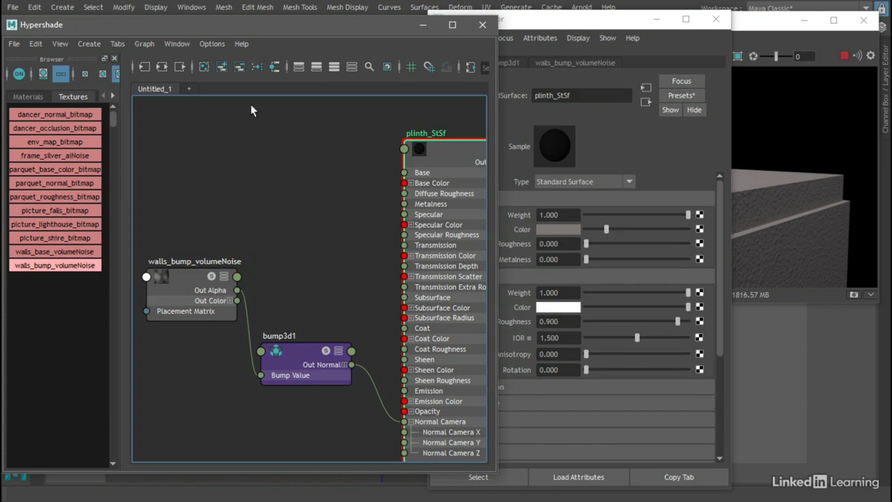
click(164, 68)
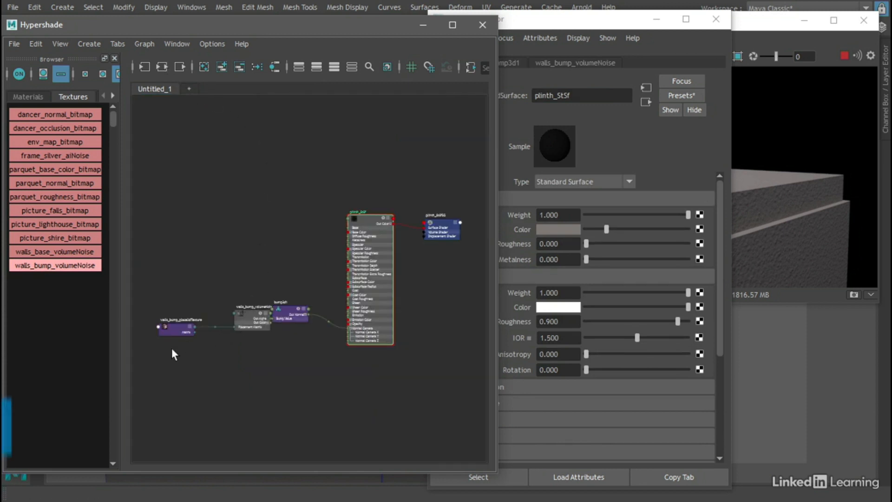
alt+right_drag(156, 350, 425, 308)
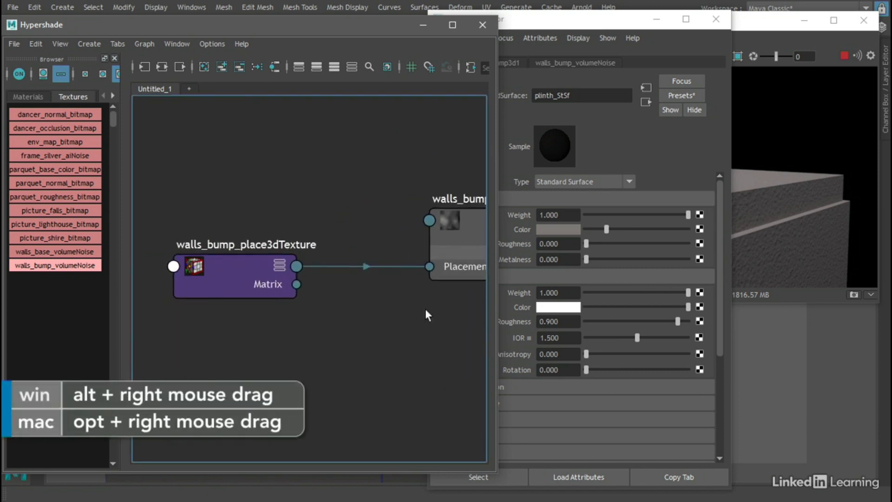
click(242, 268)
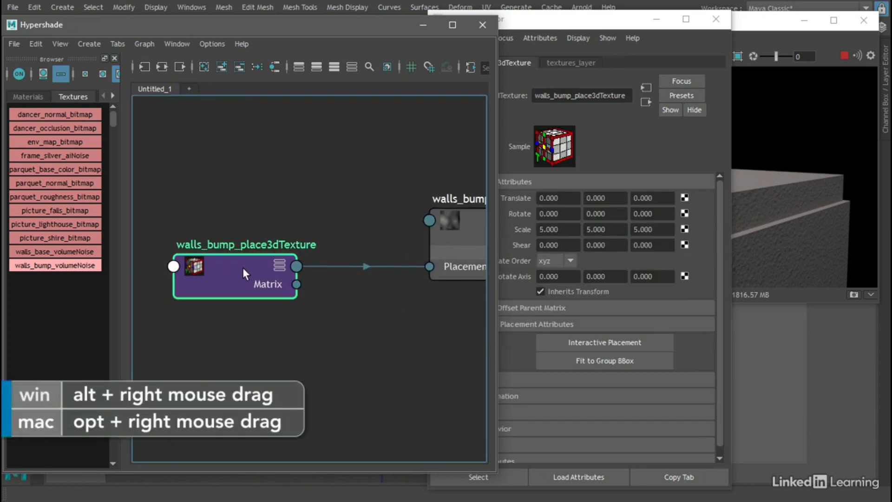
drag(528, 24, 403, 25)
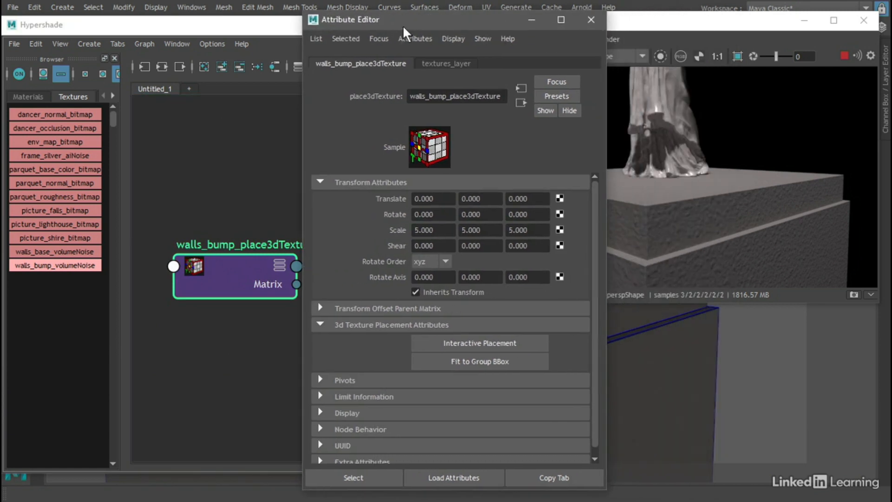
Set the Scale of walls_bump_place3dTexture to 10, 10, 10.
click(445, 231)
text(10)
key(Tab)
text(10)
key(Tab)
text(10)
key(Return)
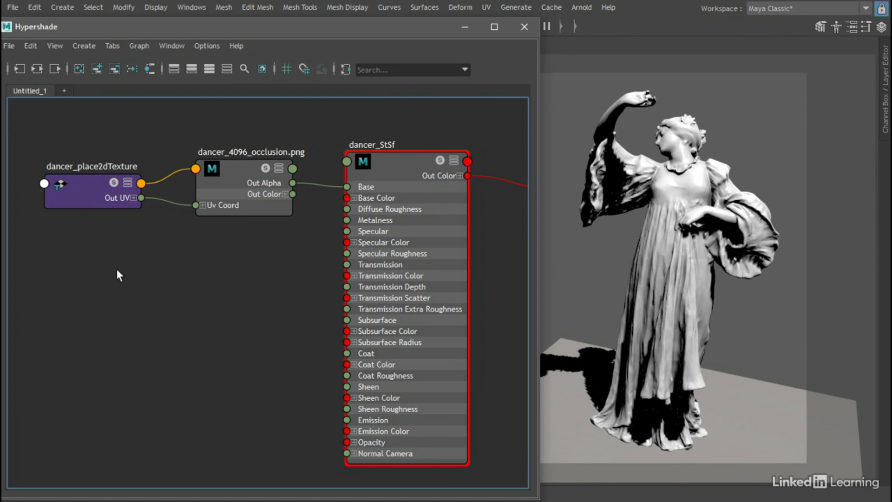
Duplicate the dancer_4096_occlusion.png texture with connections to the network and place the copy below the original.
click(233, 167)
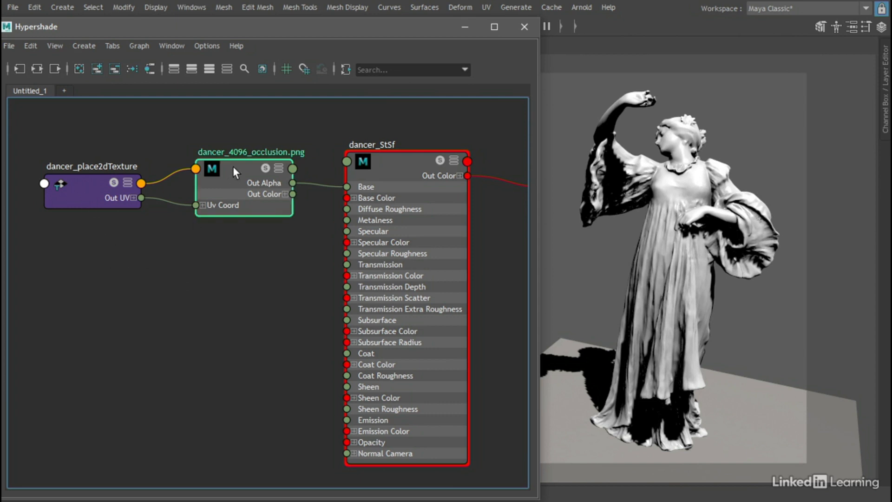
click(26, 45)
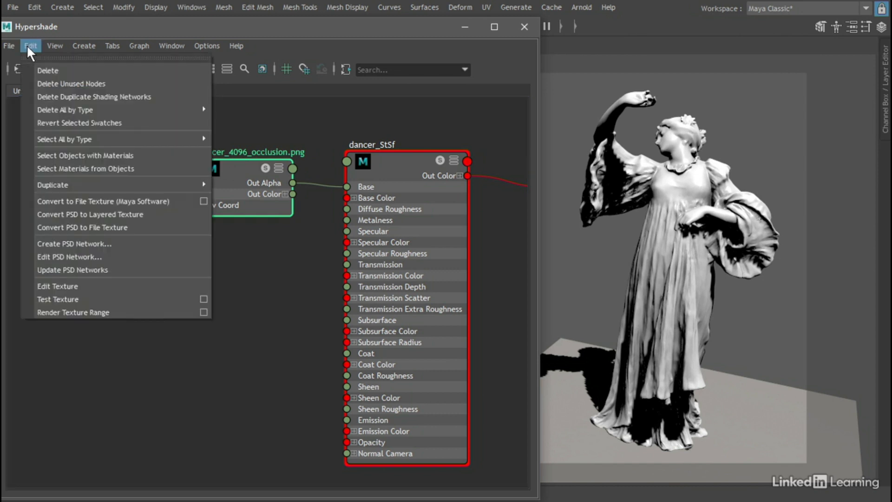
mouse_move(52, 185)
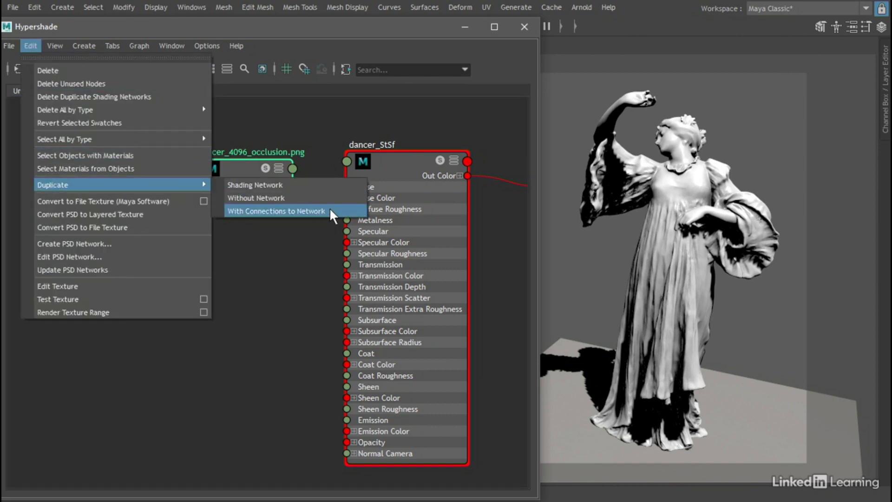
click(288, 211)
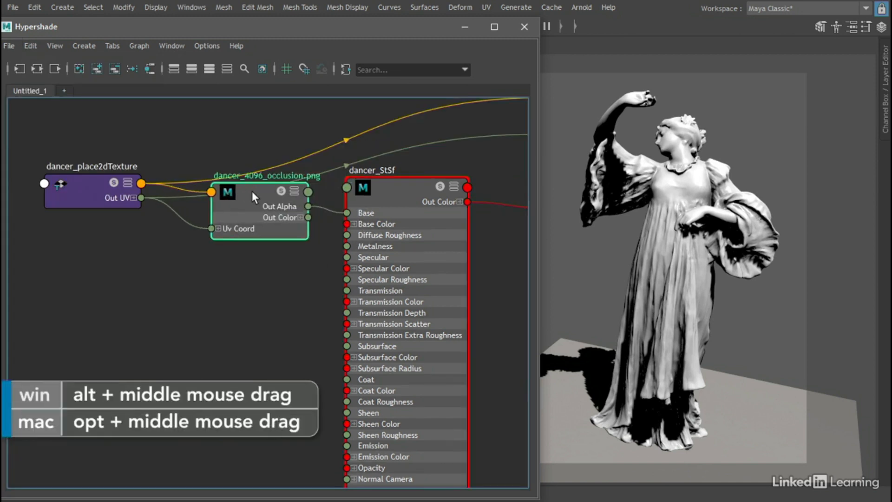
alt+middle_drag(471, 283, 367, 340)
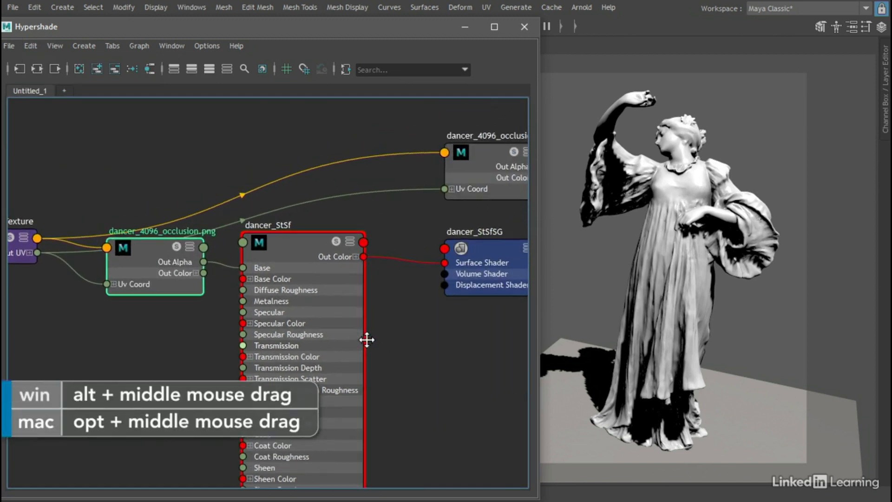
drag(459, 169, 119, 370)
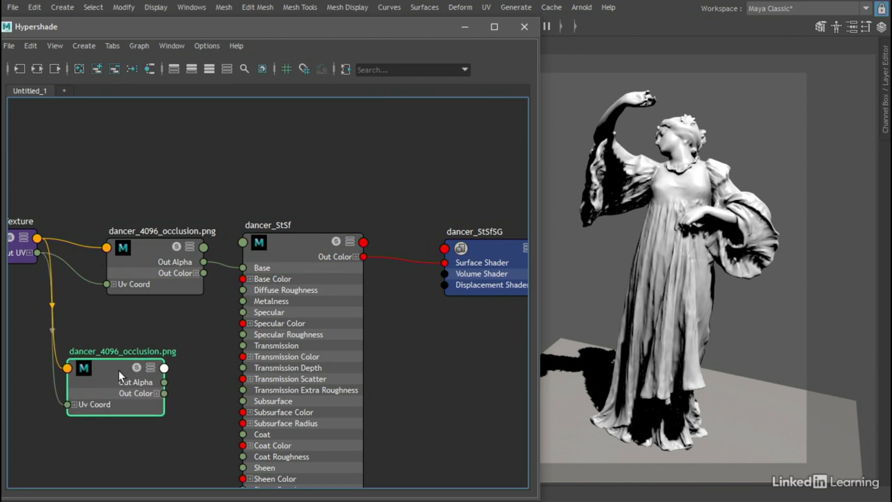
alt+middle_drag(118, 370, 239, 292)
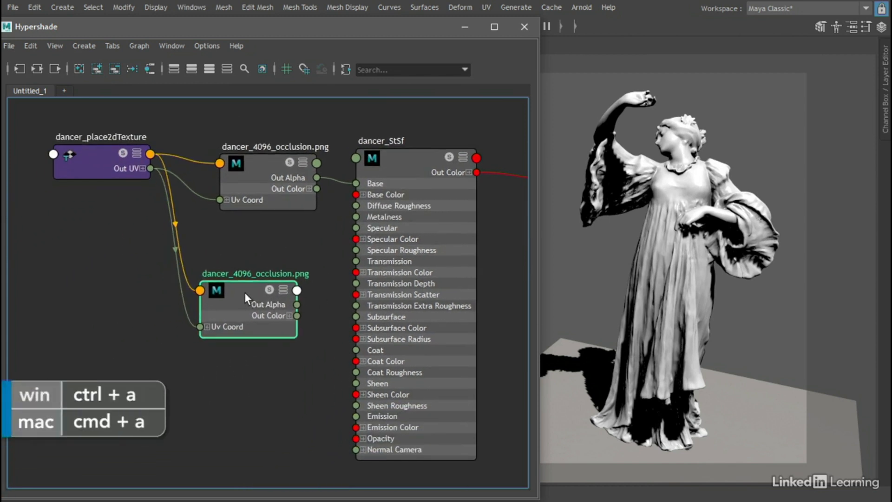
Rename the duplicated dancer file node as dancer_normal_bitmap.
key(ctrl+a)
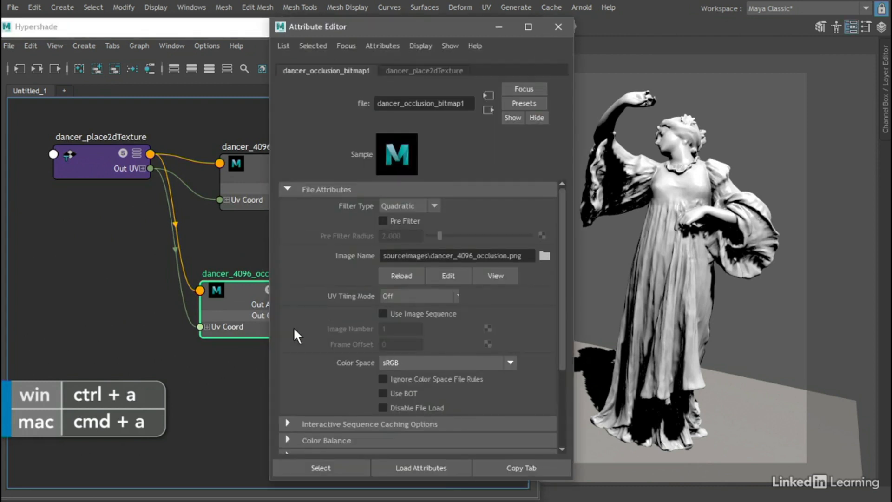
drag(404, 103, 436, 102)
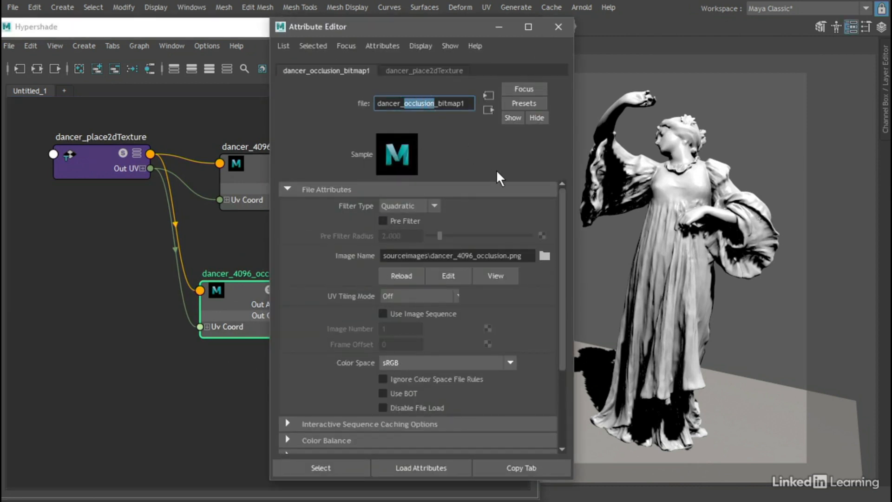
text(normal)
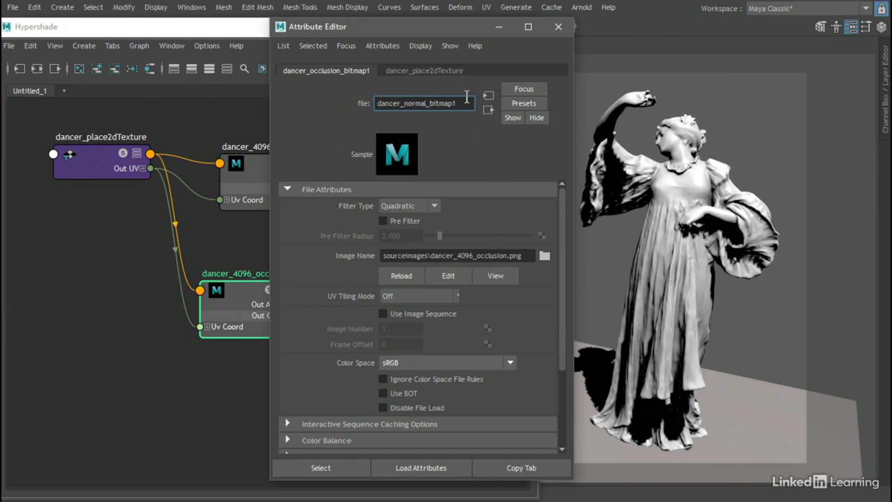
key(BackSpace)
key(Return)
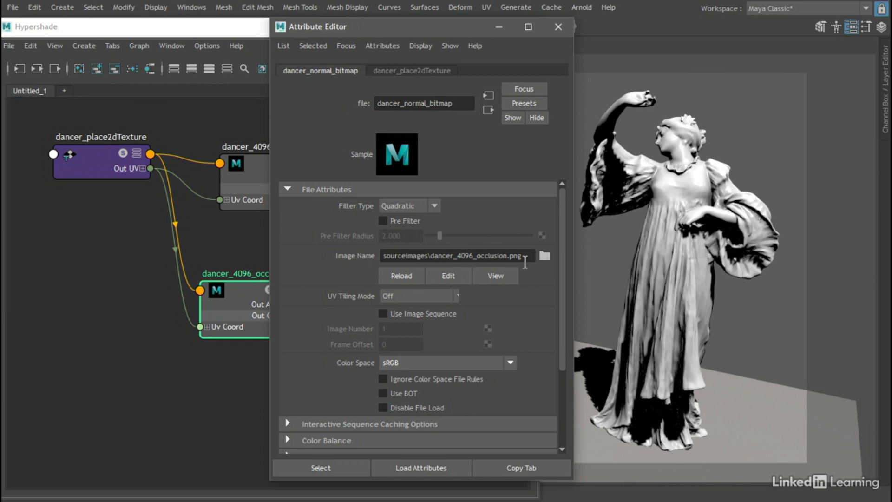
Load dancer_4096_normals.jpg from sourceimages into dancer_normal_bitmap and set its Color Space to Raw.
click(544, 256)
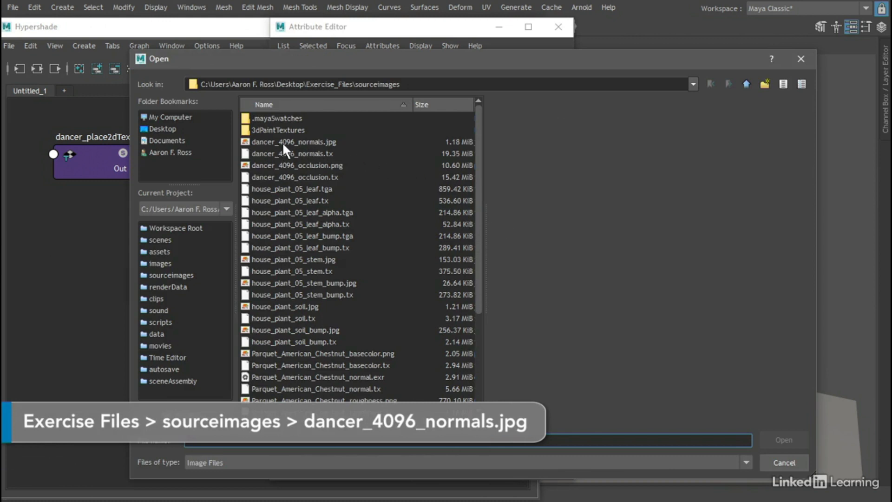
click(313, 142)
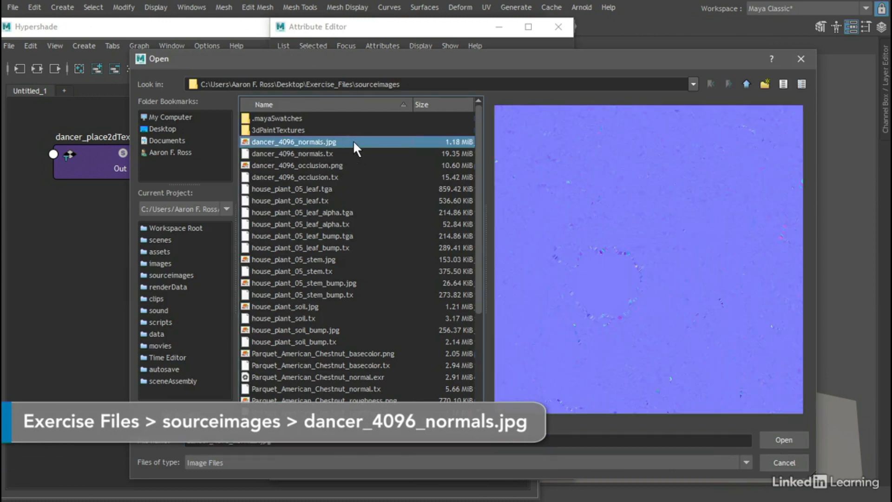
click(771, 439)
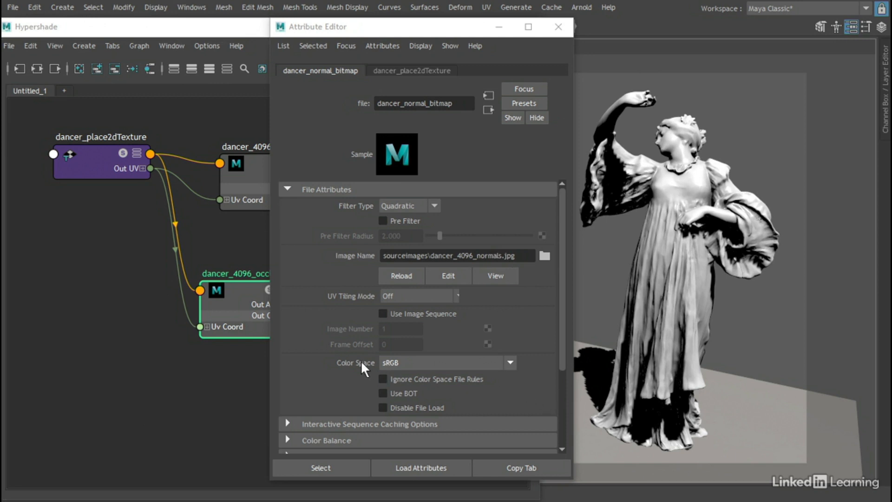
click(502, 363)
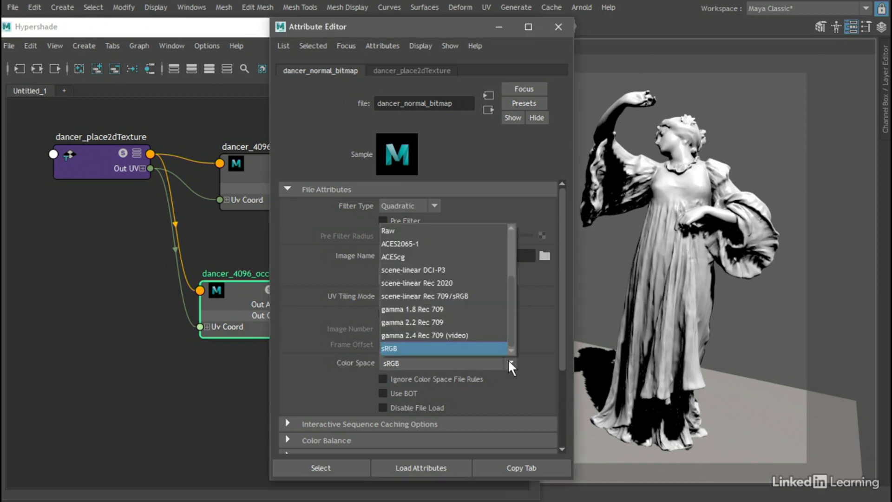
click(426, 231)
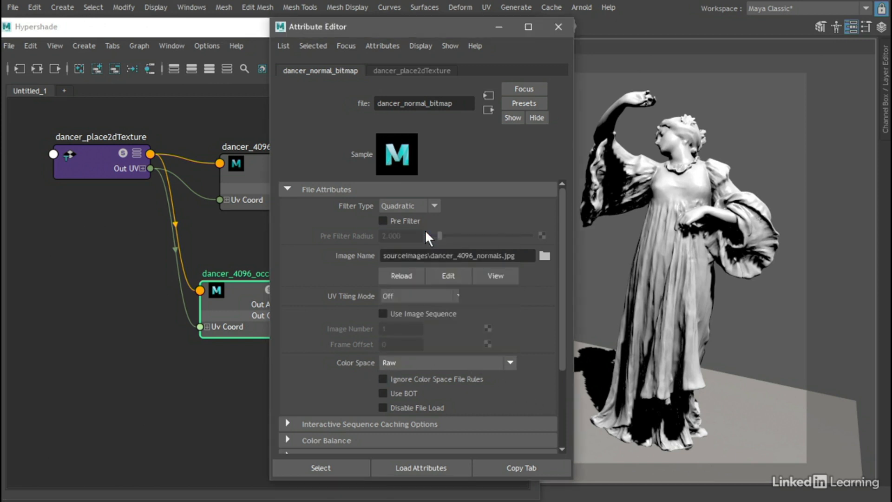
Move dancer_place2dTexture and the duplicated file node farther from dancer_StSf to free space between them.
click(218, 33)
drag(100, 154, 54, 163)
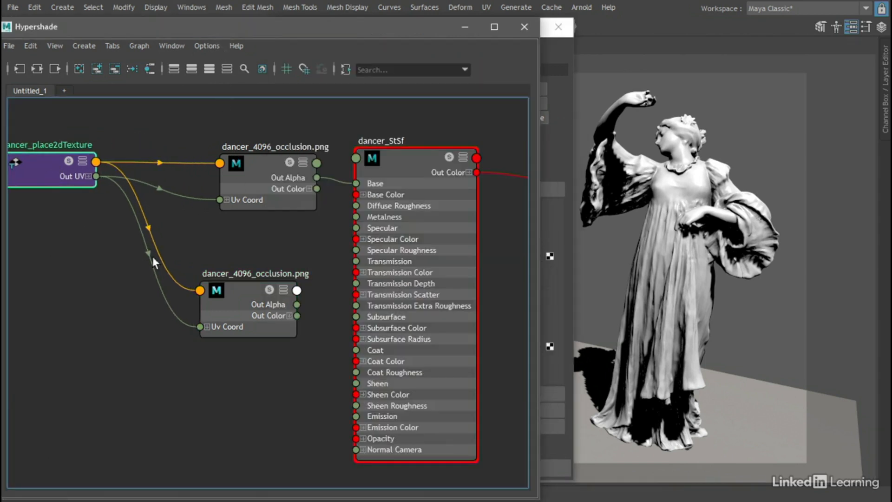
drag(207, 291, 117, 284)
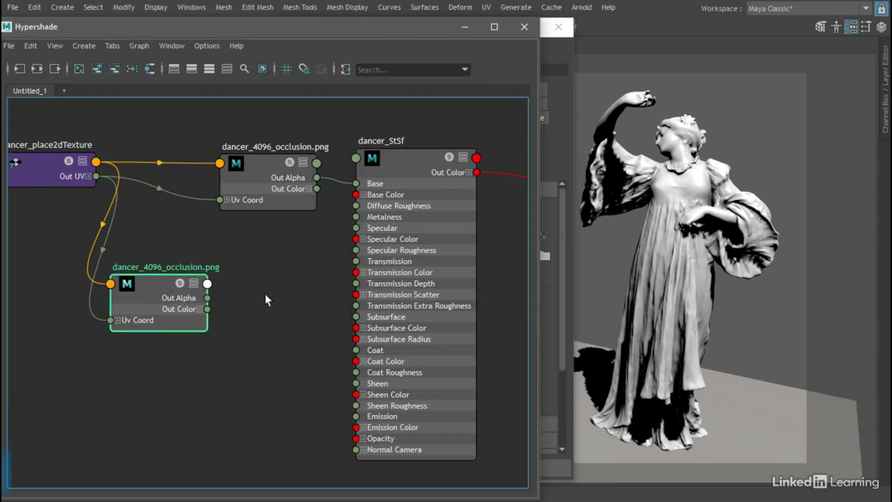
Create a bump2d node in the dancer graph and place it between the duplicated file texture and dancer_StSf.
click(271, 269)
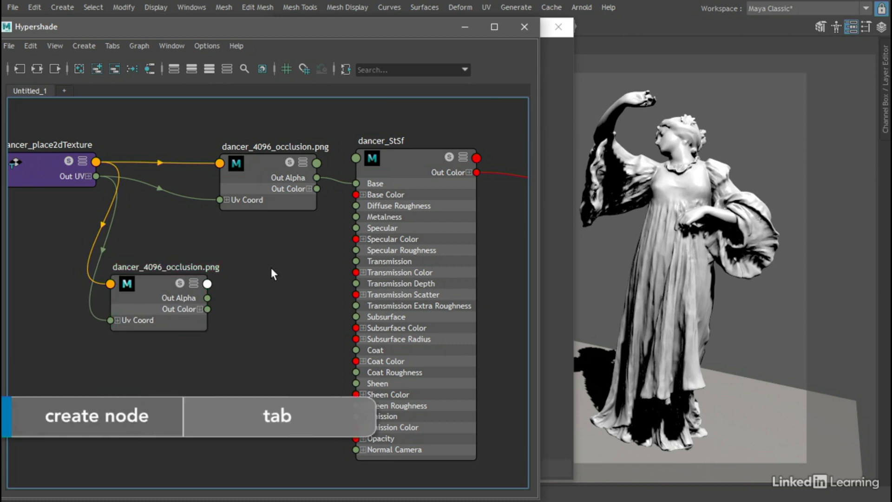
key(Tab)
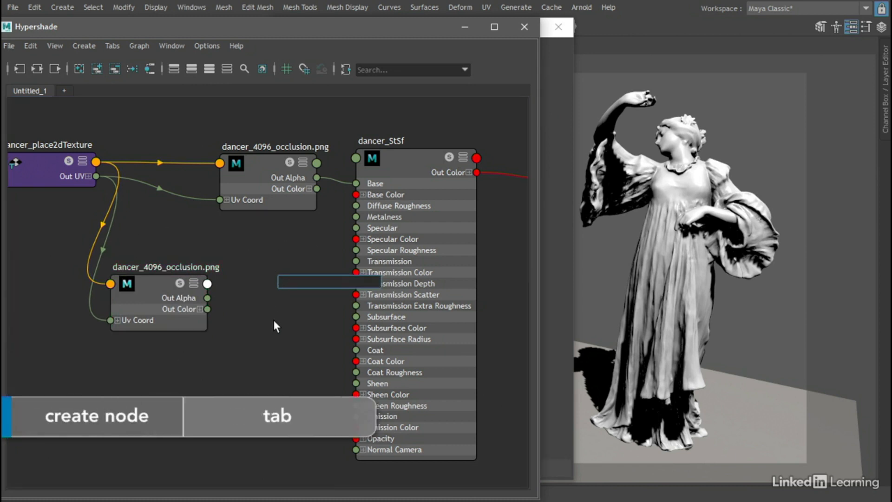
text(bump2)
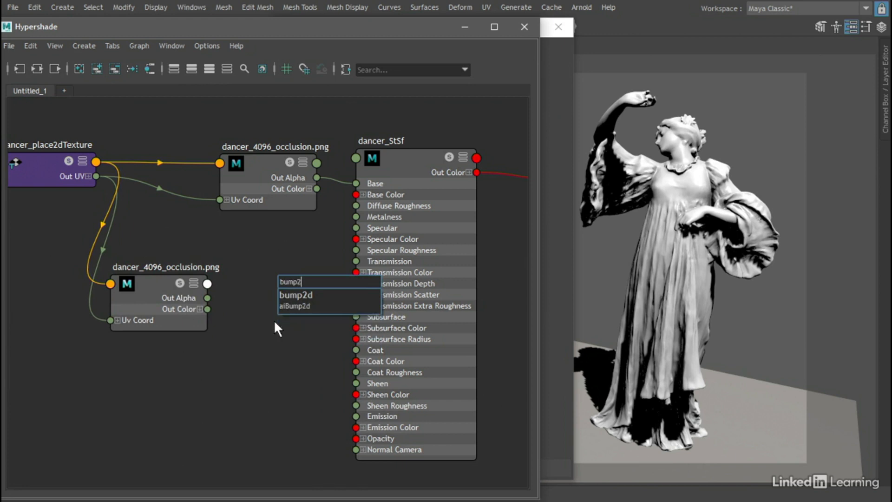
click(309, 295)
drag(312, 289, 272, 291)
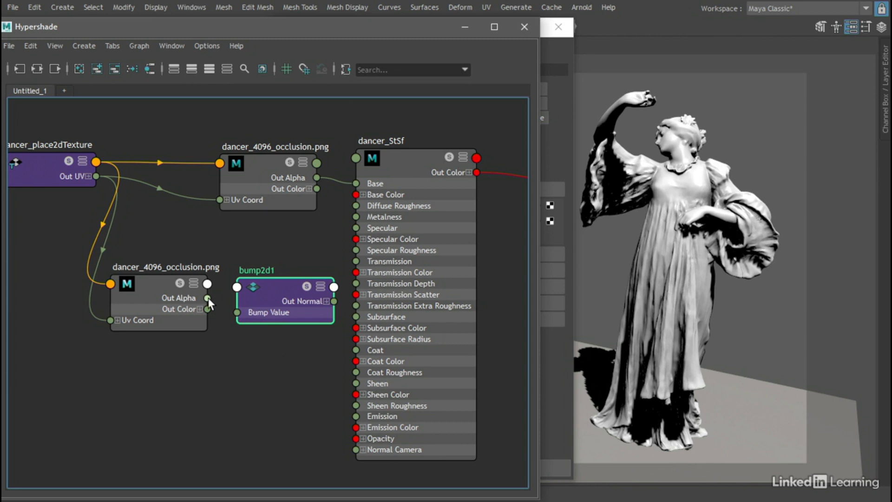
Connect the duplicated file texture's Out Alpha to bump2d1's Bump Value and set Use As to Tangent Space Normals.
drag(224, 304, 238, 313)
click(551, 360)
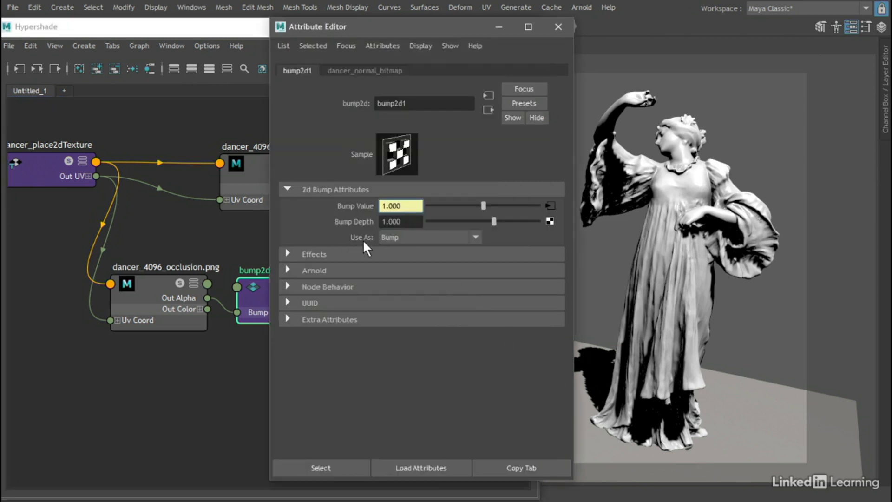
click(425, 236)
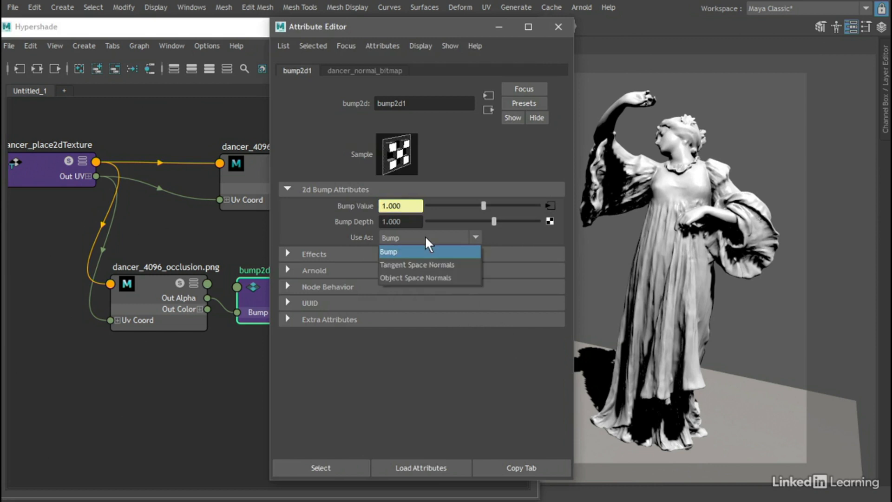
click(464, 265)
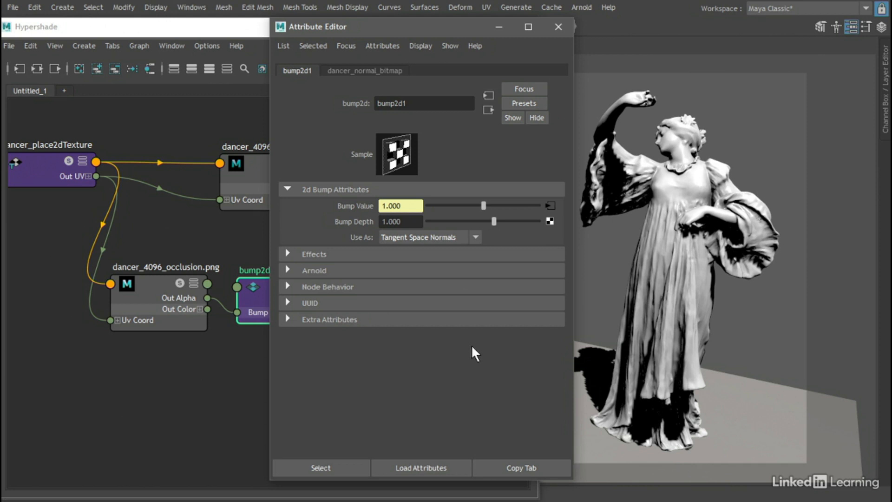
Connect bump2d1's Out Normal to the Normal Camera input of dancer_StSf.
click(172, 371)
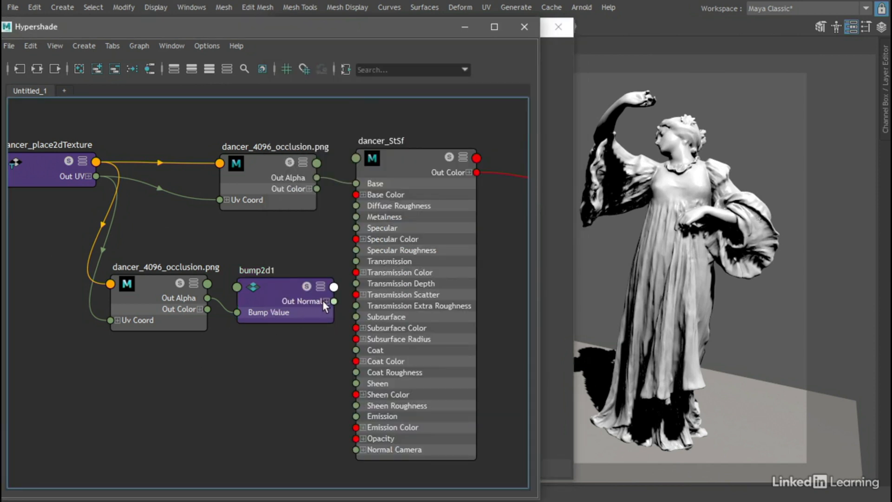
drag(333, 305, 353, 451)
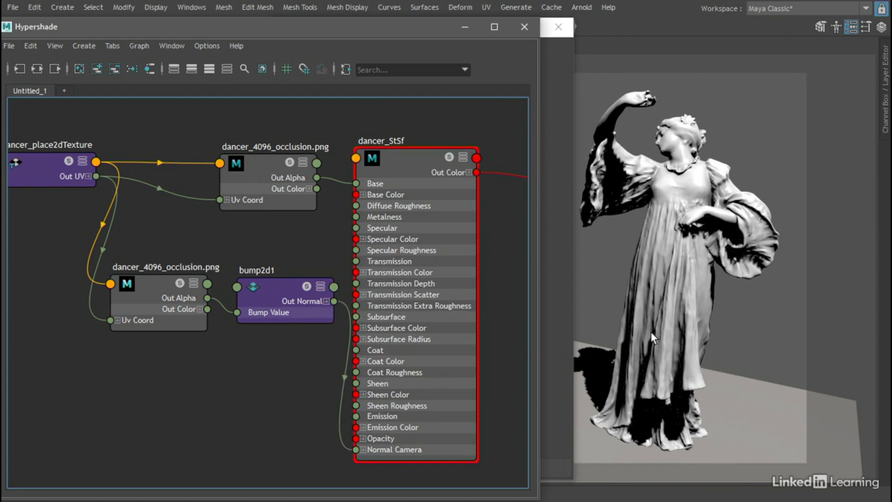
Try a Bump Depth of 5 on bump2d1 and settle on a value of 2.
click(561, 329)
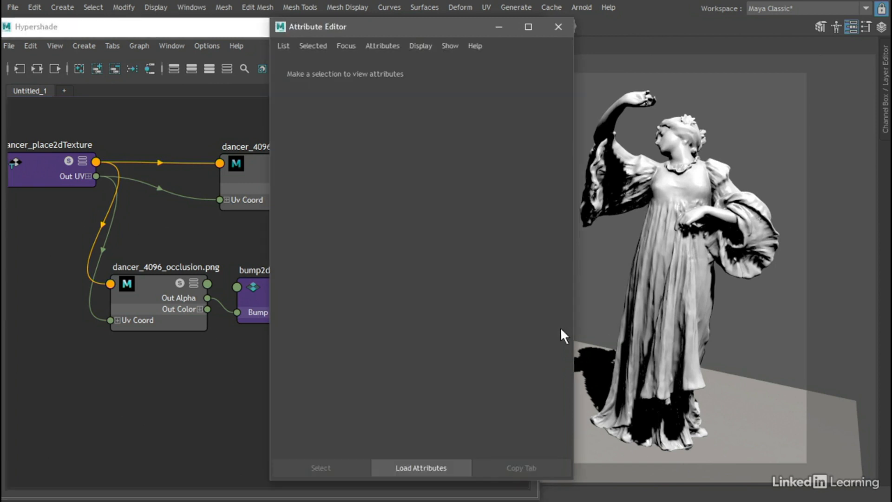
click(254, 297)
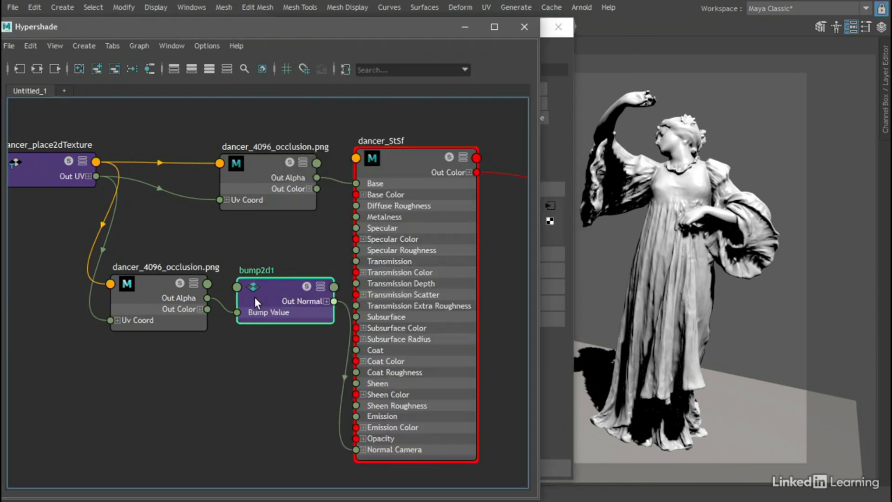
click(557, 362)
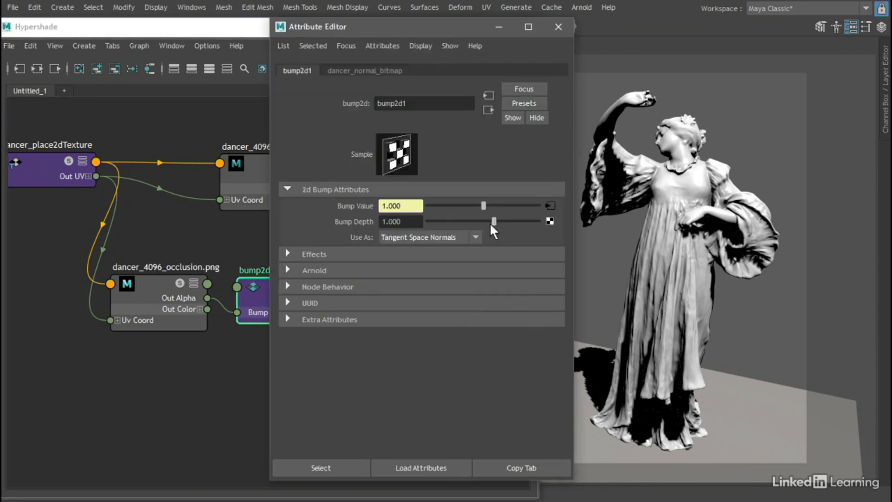
drag(491, 224, 548, 218)
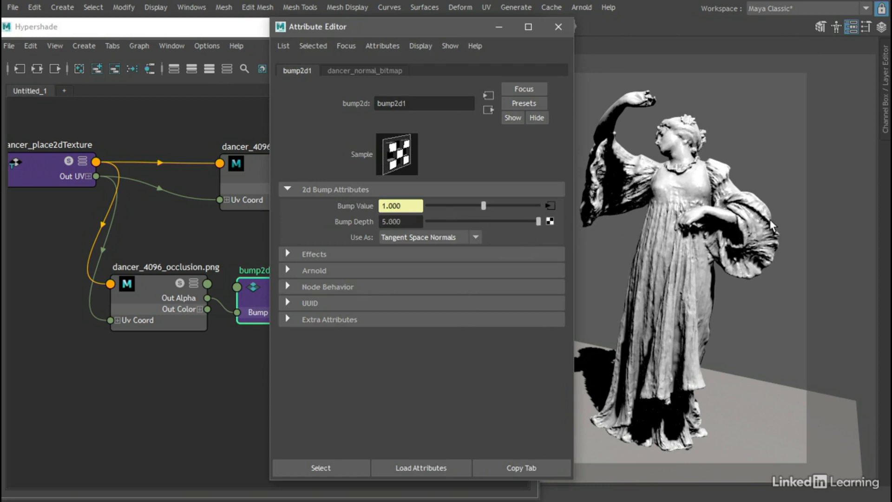
click(402, 222)
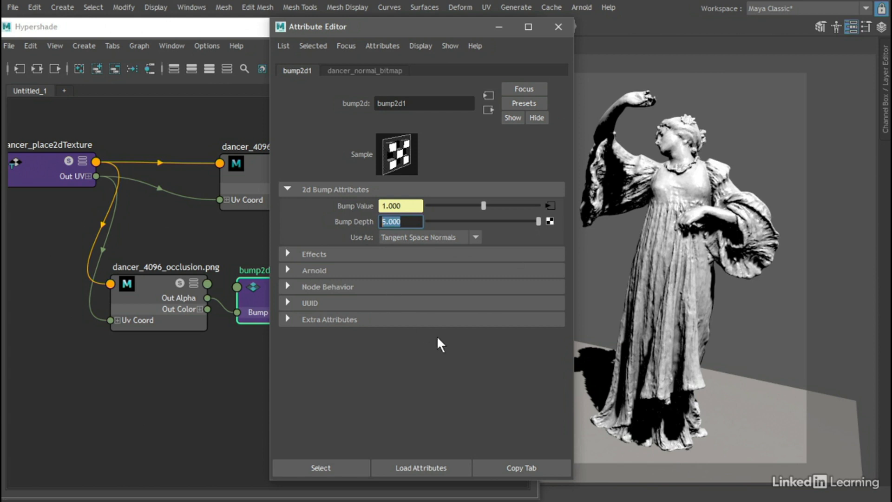
text(2)
key(Return)
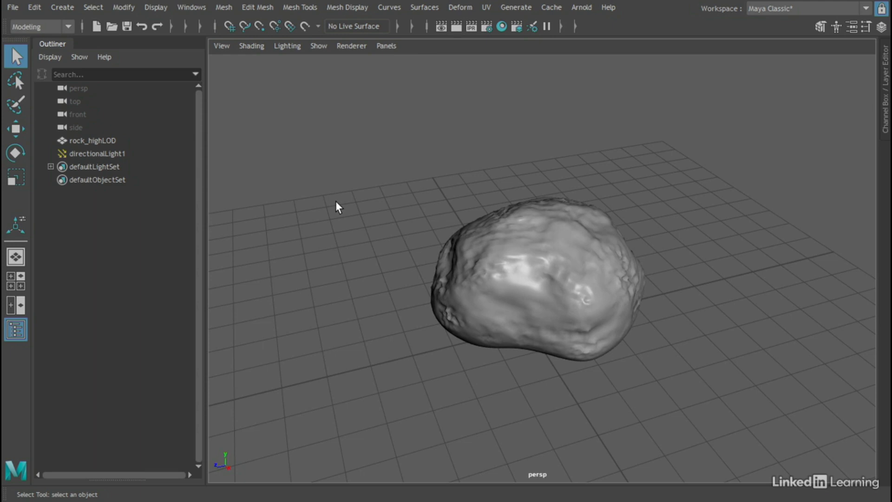
Turn on the Poly Count heads-up display for the rock scene.
click(158, 6)
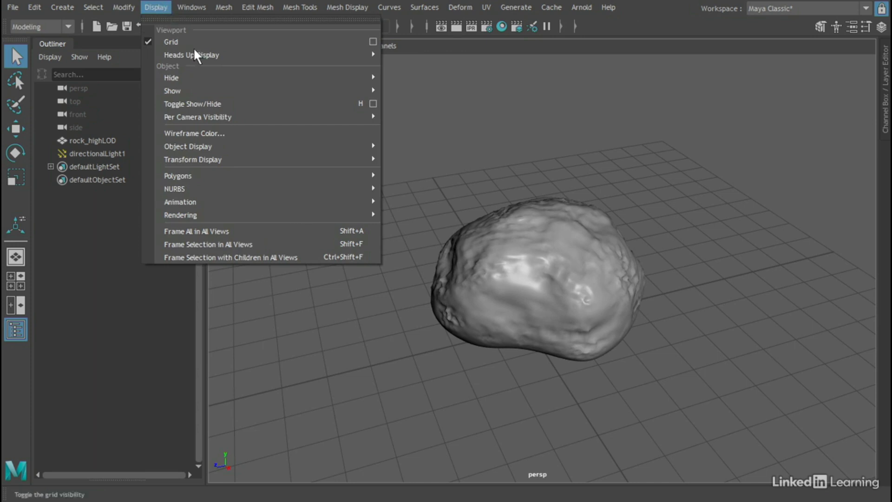
mouse_move(197, 55)
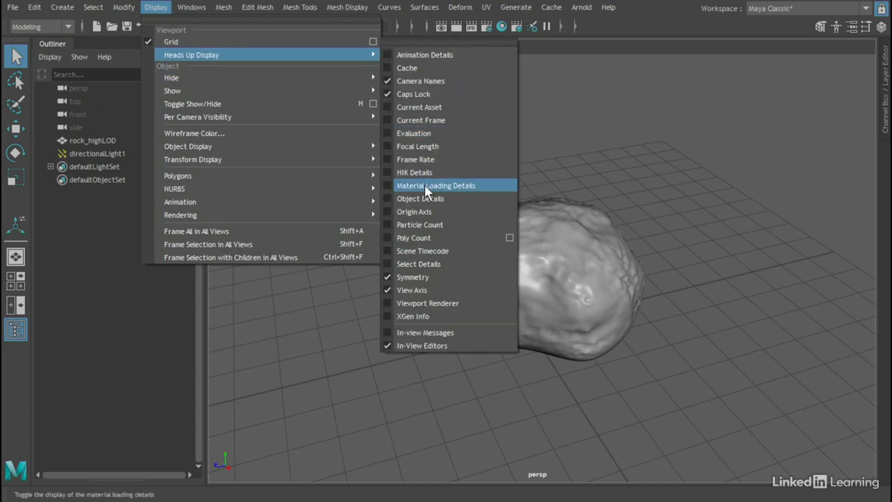
click(434, 238)
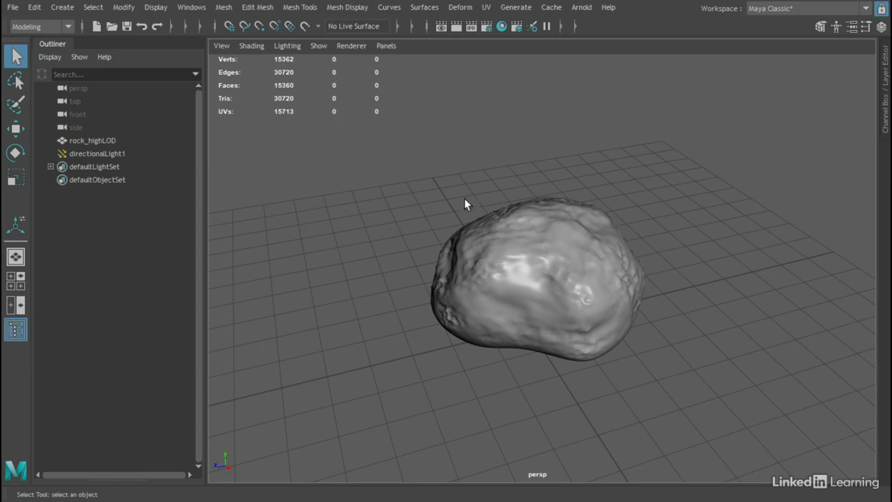
Duplicate rock_highLOD and rename the copy as rock_lowLOD.
click(523, 232)
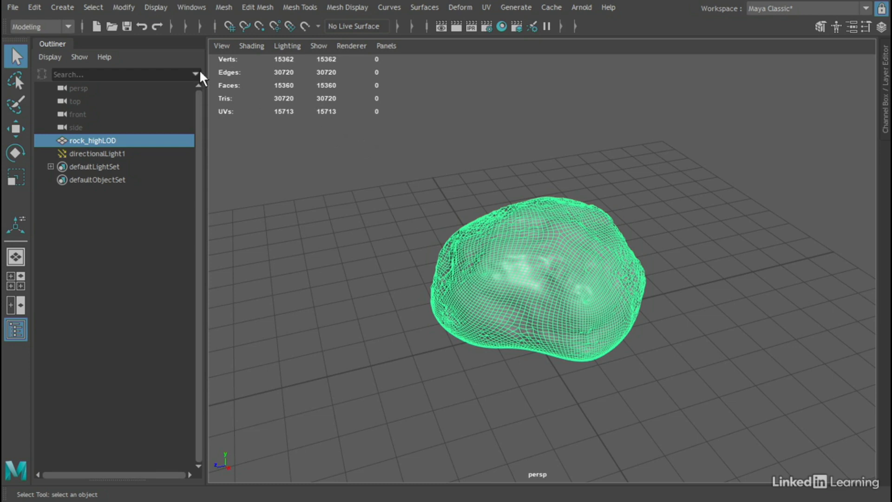
click(38, 9)
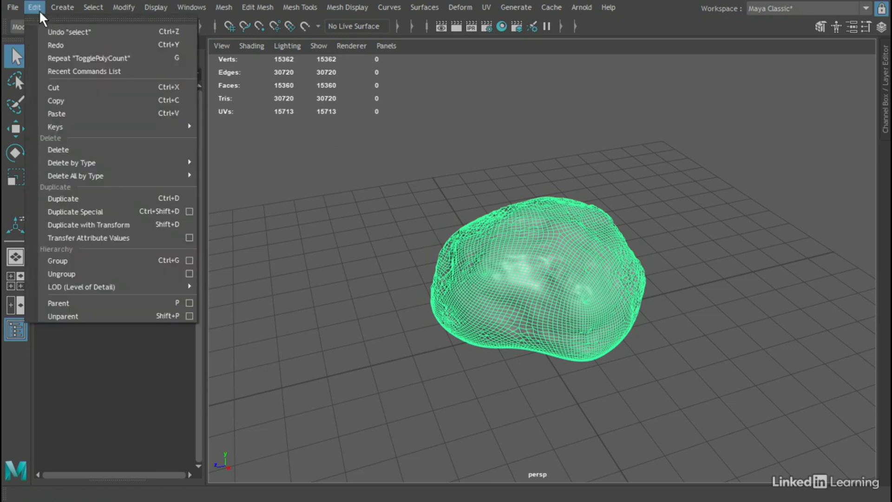
click(113, 197)
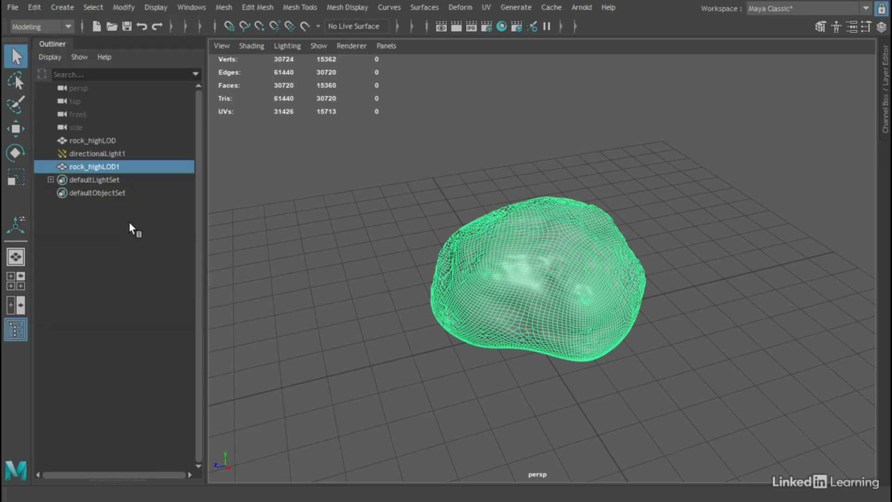
double_click(102, 168)
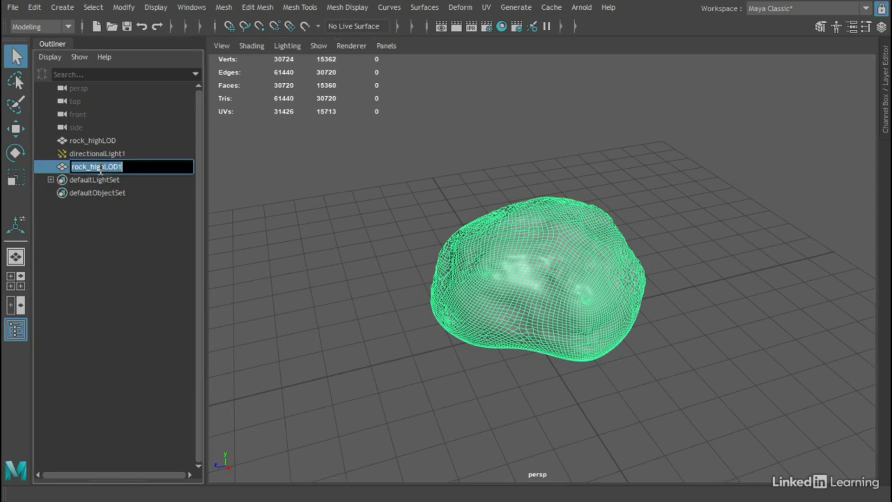
drag(123, 167, 91, 167)
text(lowLOD)
key(Return)
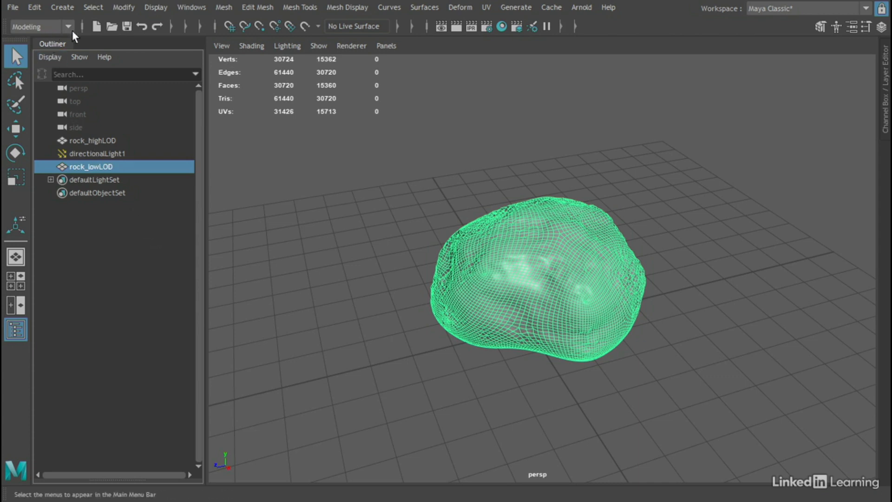
Reduce the rock_lowLOD mesh with a reduction percentage of 98.
click(221, 9)
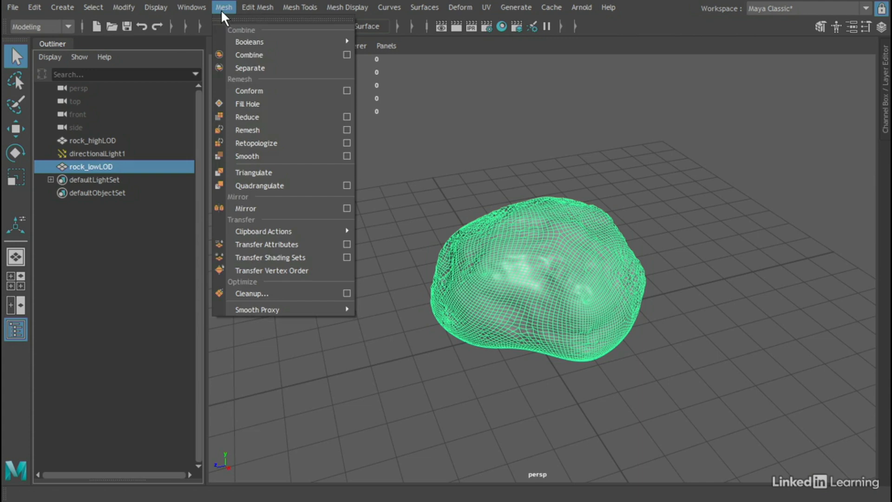
click(266, 116)
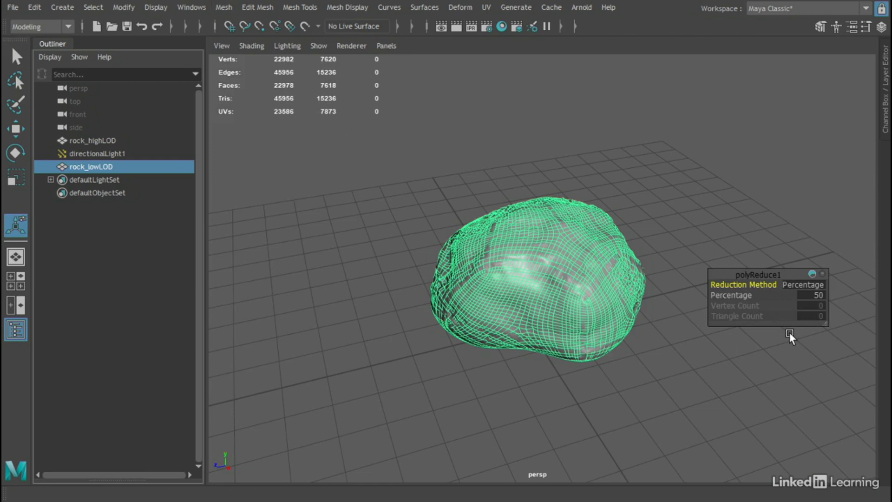
click(814, 292)
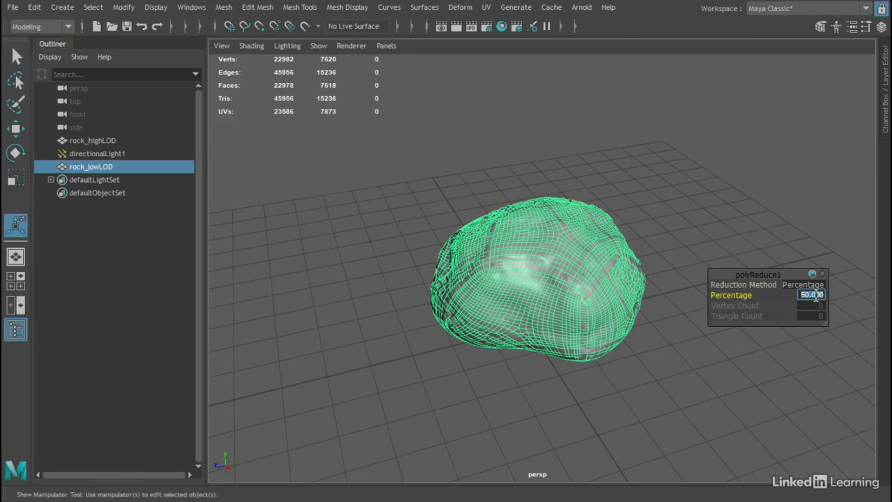
text(98)
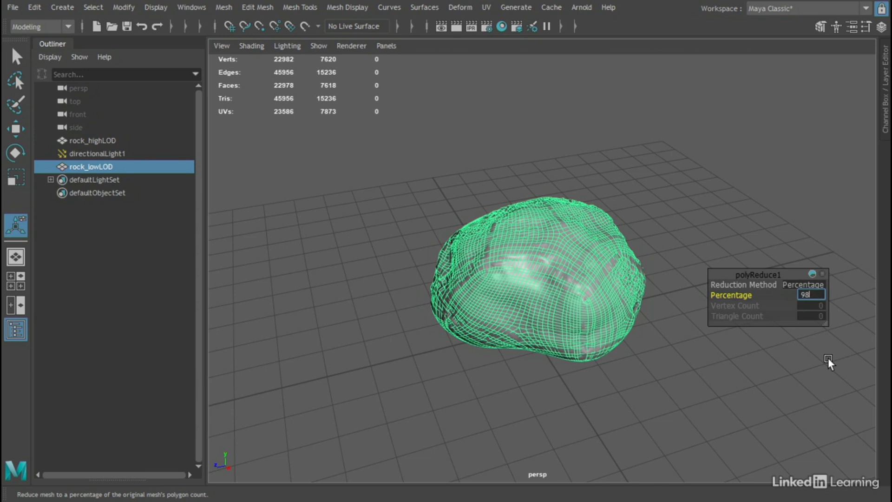
key(Return)
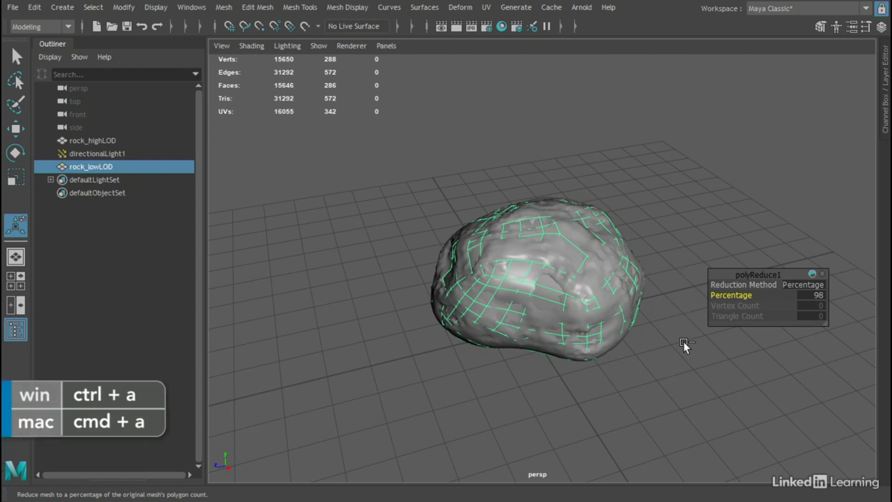
Inspect the polyReduce1 settings of rock_lowLOD and delete the mesh's construction history.
key(ctrl+a)
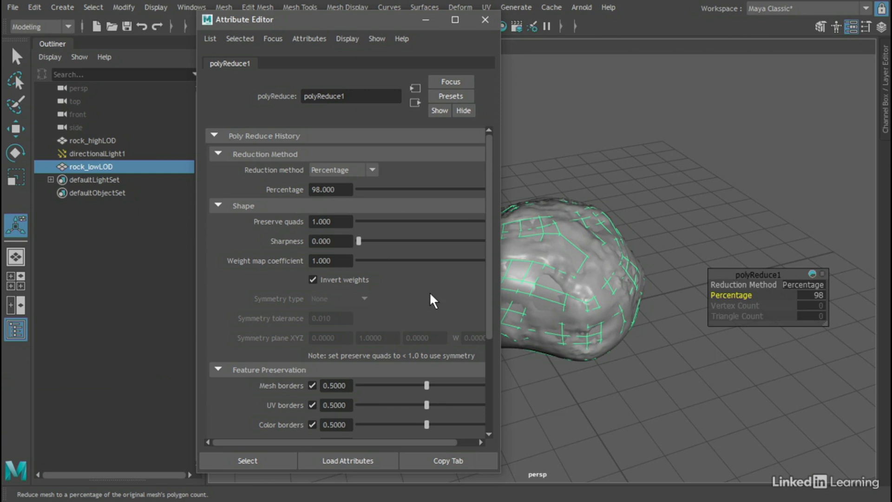
click(71, 166)
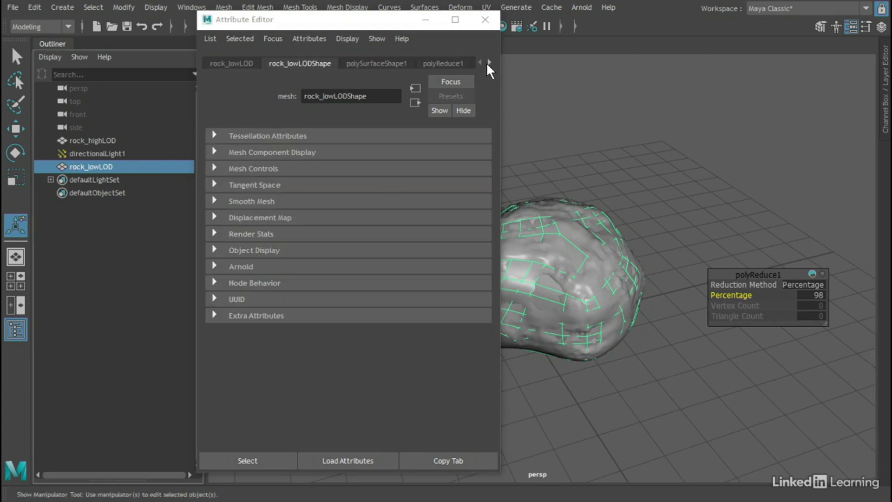
click(439, 65)
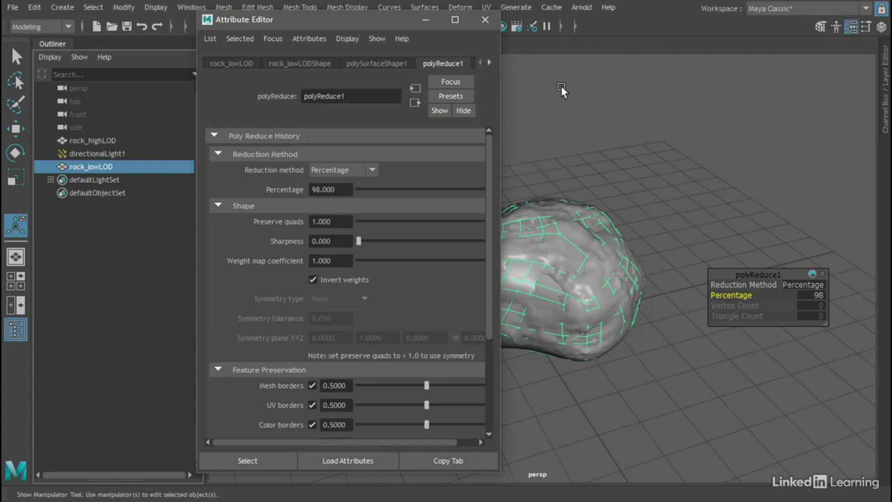
click(35, 7)
mouse_move(84, 160)
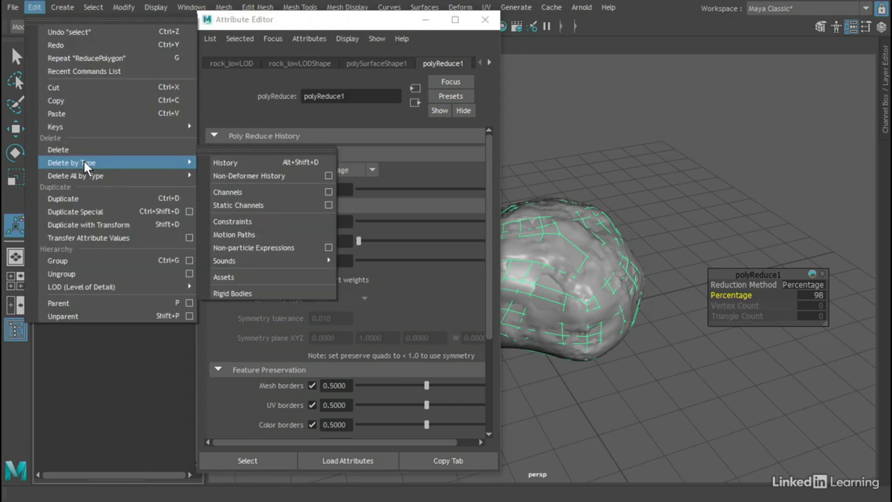
click(223, 163)
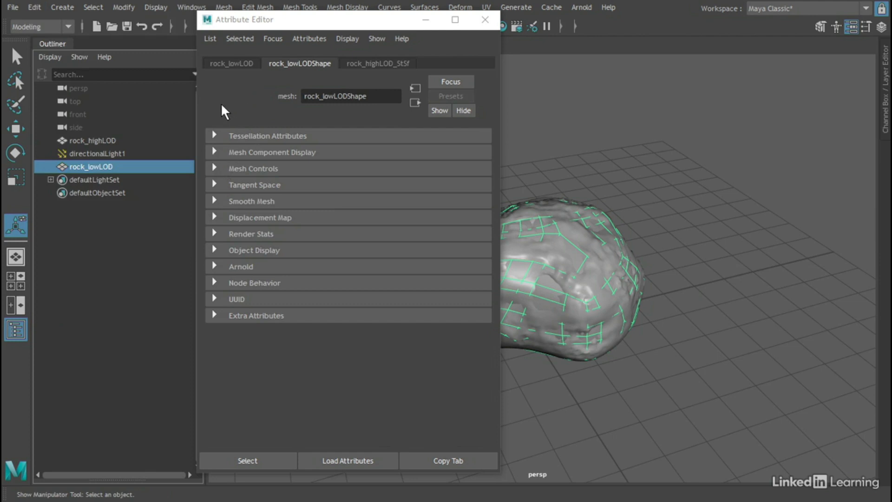
click(485, 20)
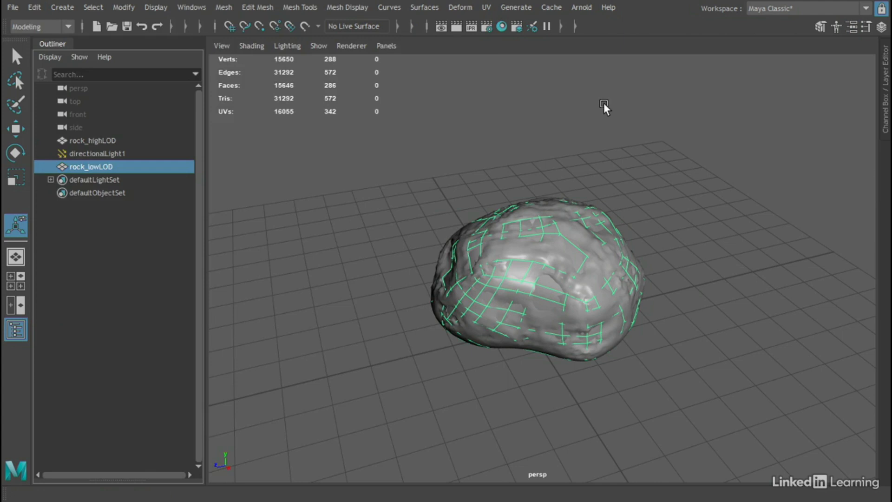
Move rock_lowLOD about -68 units along Z, clear of rock_highLOD, and select the high-detail rock to check its poly count.
key(w)
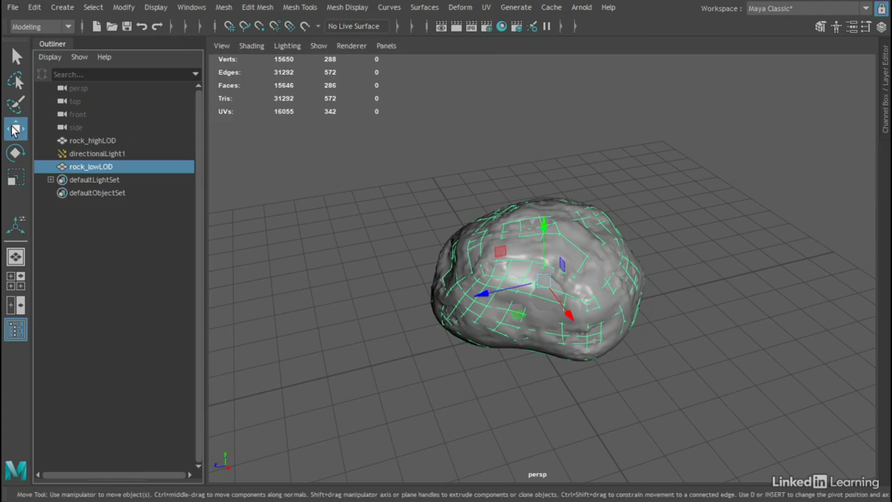
drag(486, 298, 714, 243)
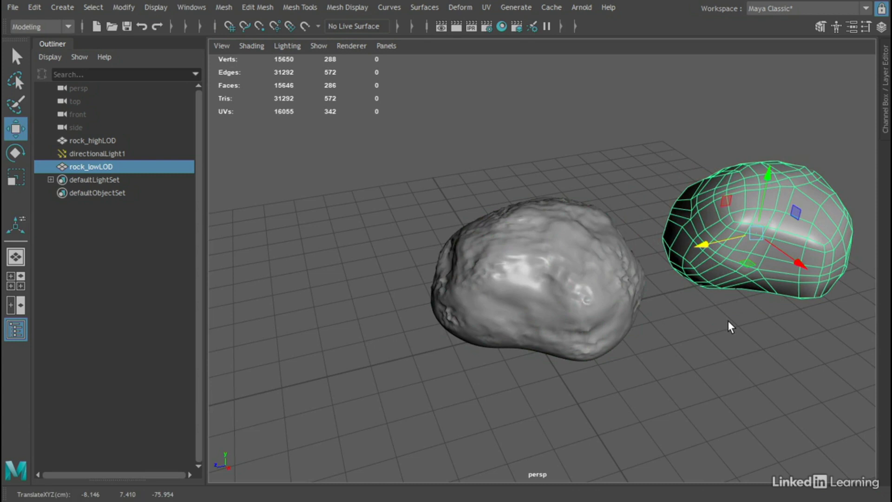
click(512, 273)
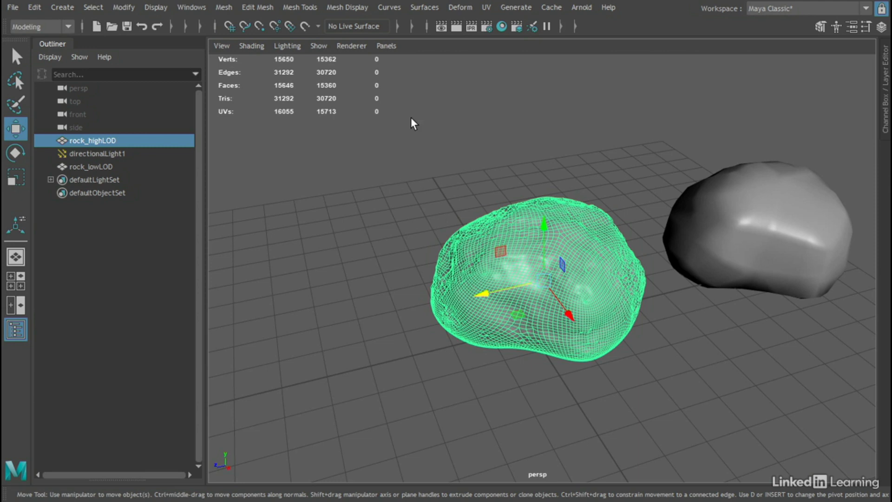
Set rock_lowLOD's Translate Z to 0 so that it overlaps rock_highLOD.
click(723, 215)
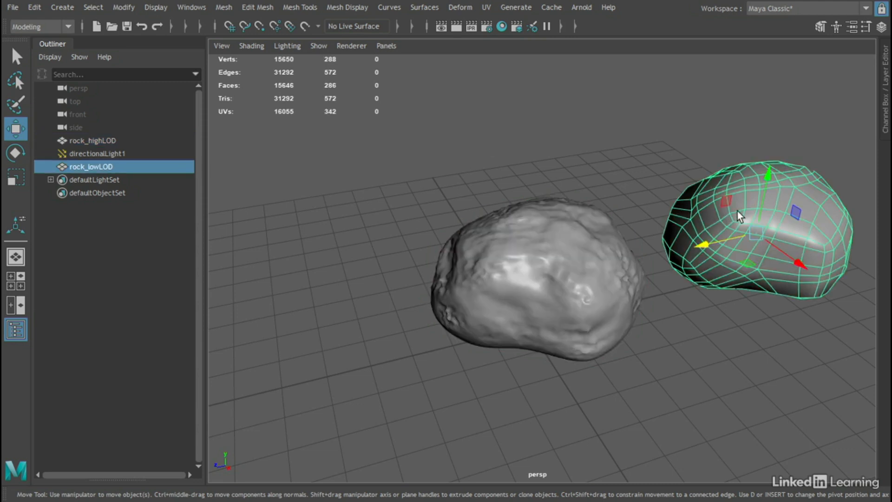
click(886, 93)
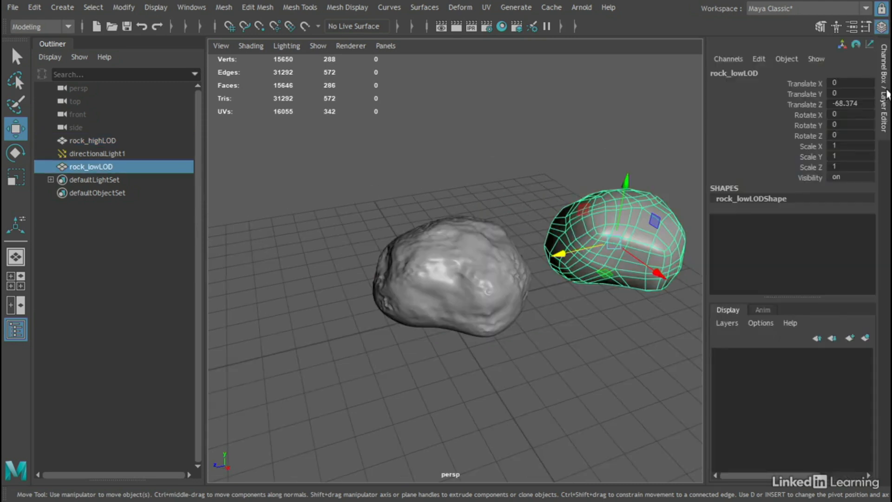
click(855, 103)
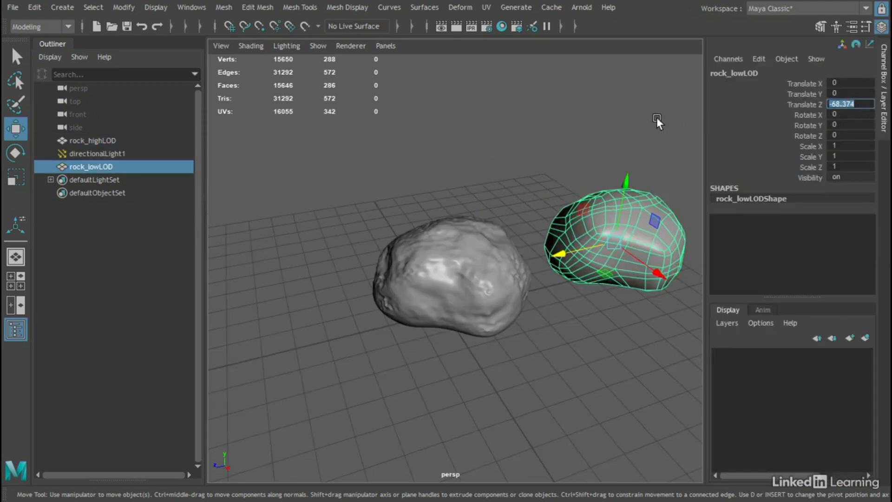
text(0)
key(Return)
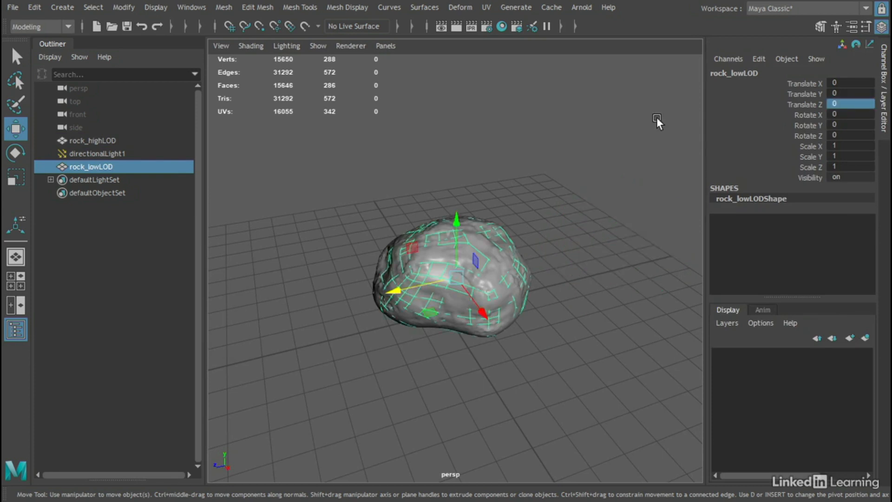
click(618, 120)
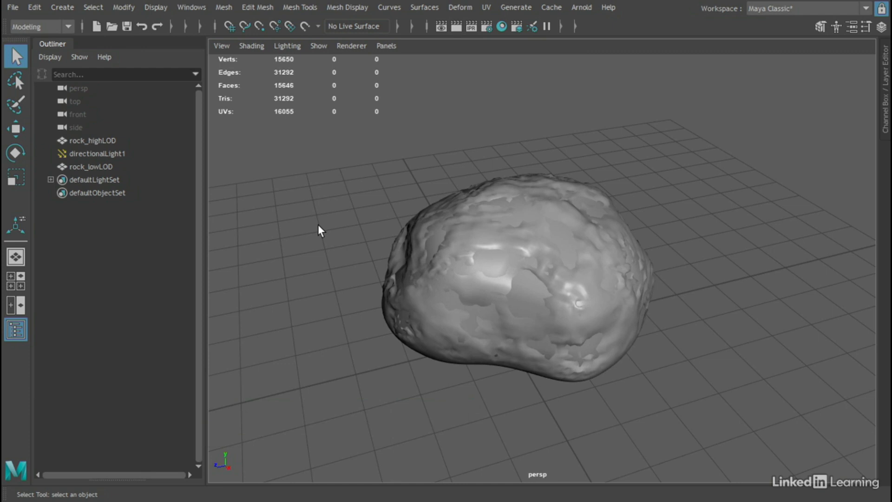
Open Transfer Maps from the Rendering menu set with rock_lowLOD as the target mesh.
click(97, 166)
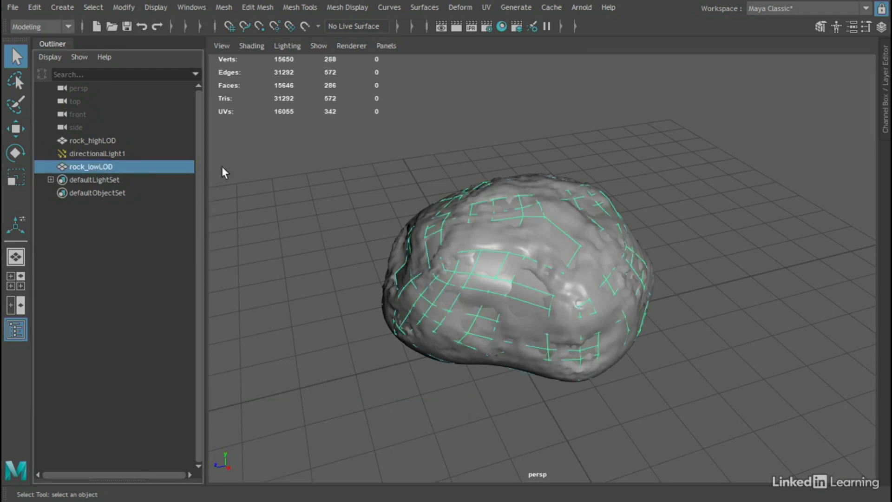
click(69, 26)
click(29, 93)
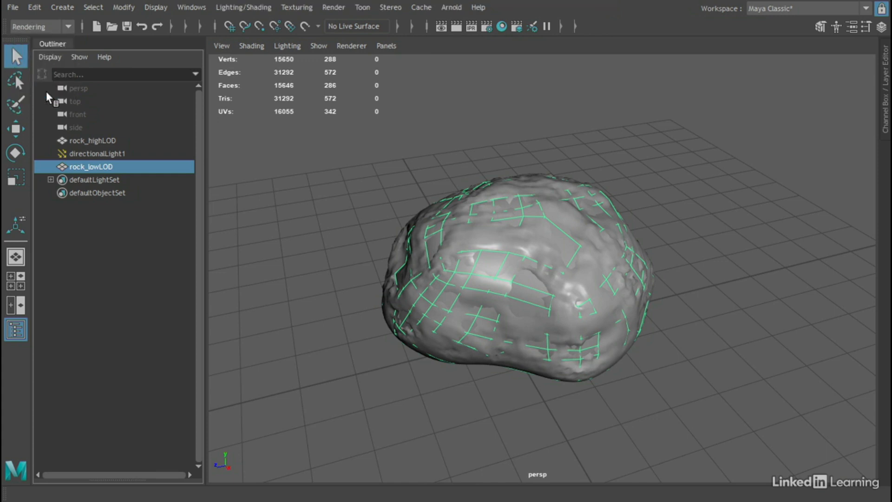
click(247, 10)
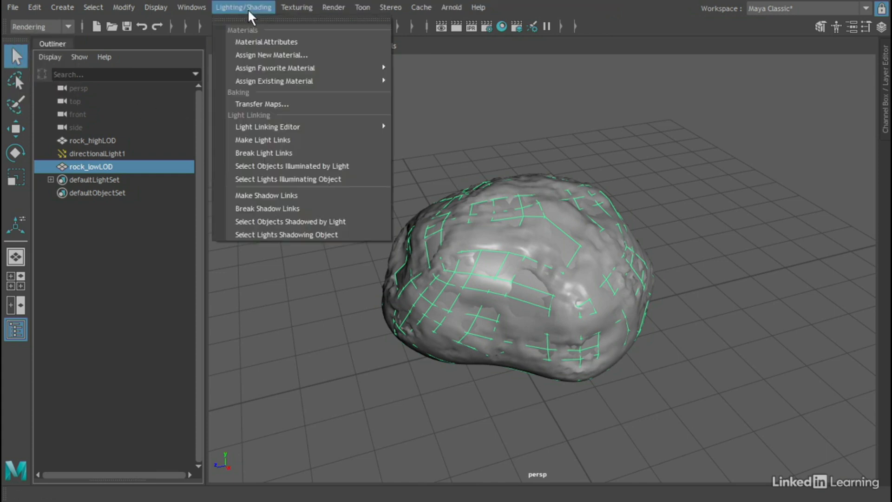
click(319, 110)
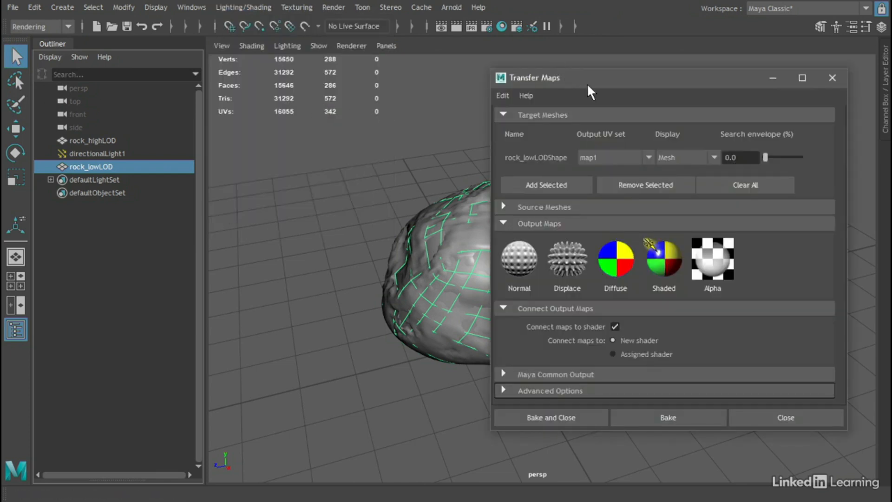
drag(587, 82, 613, 78)
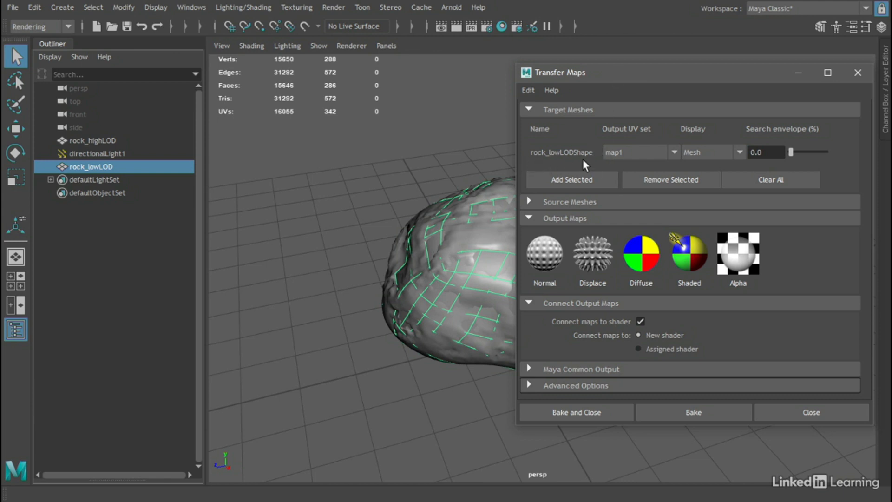
Add rock_highLOD as the source mesh for the map transfer.
click(529, 201)
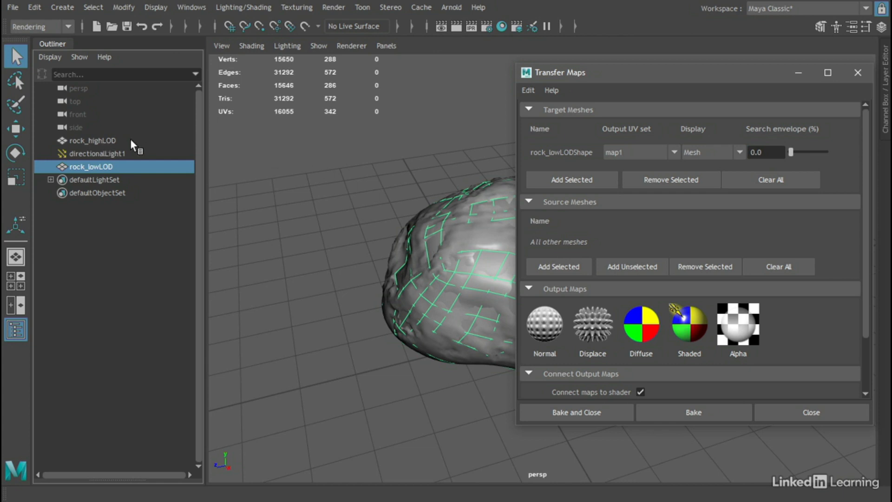
click(92, 141)
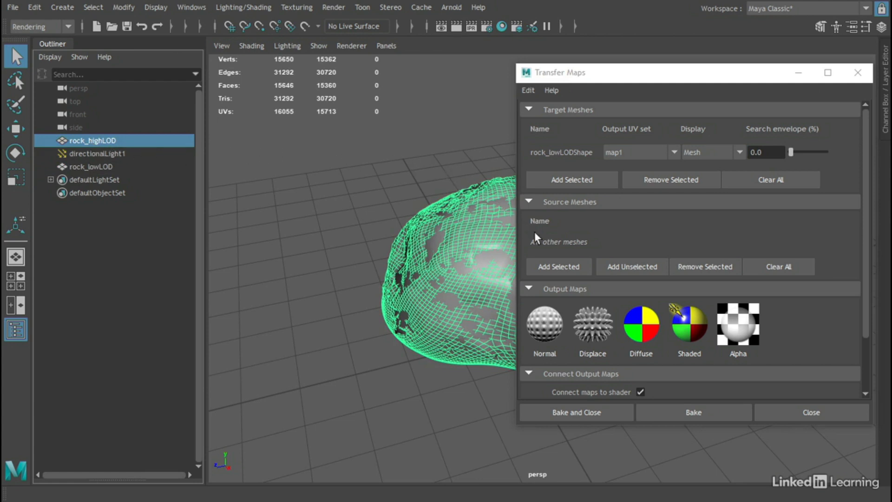
click(575, 268)
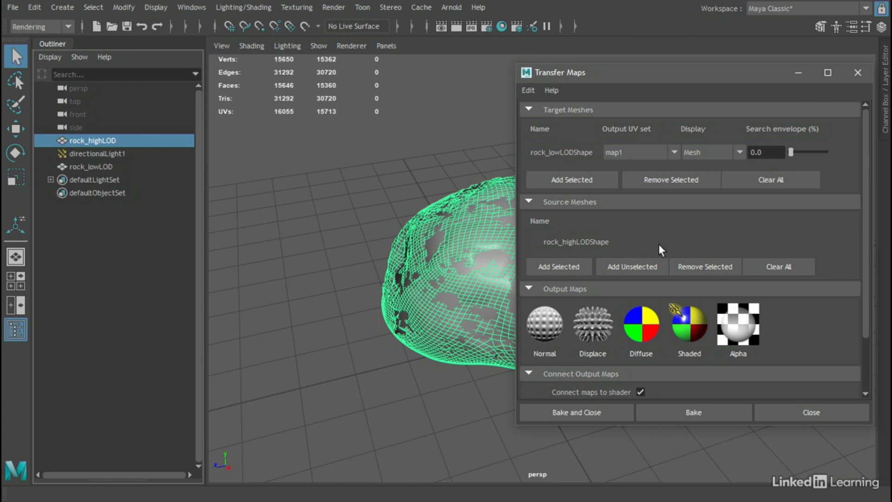
Add a normal map output and save it as a PNG named rock_normals in the project's sourceimages folder.
scroll(864, 195, down, 3)
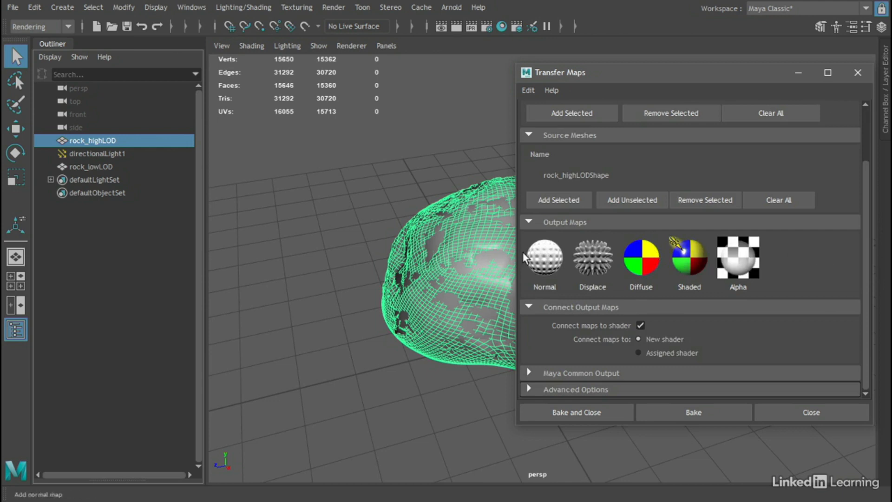
click(539, 252)
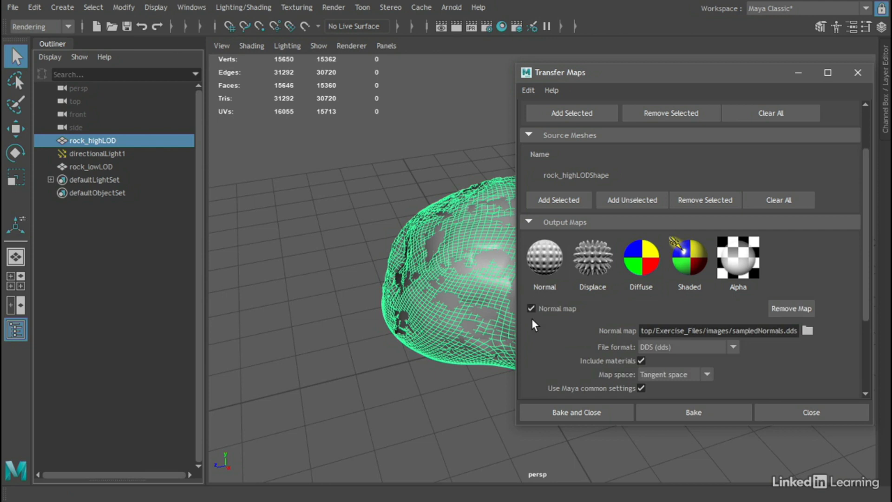
click(811, 331)
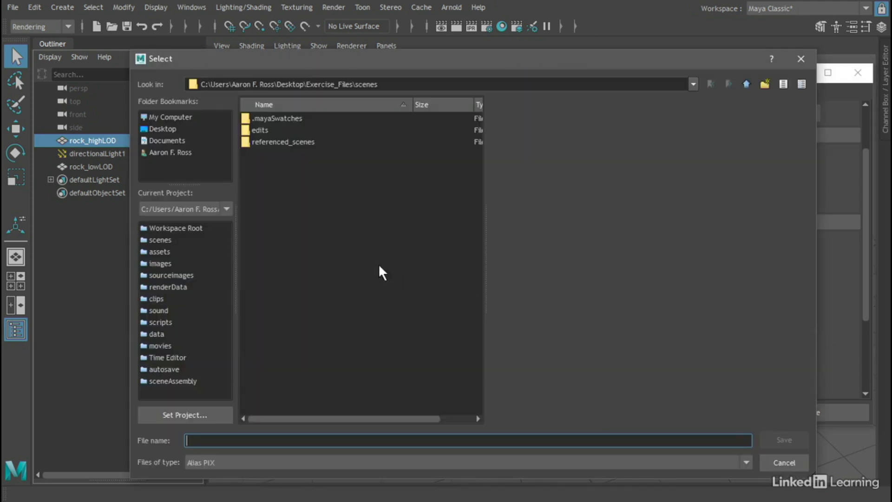
click(182, 275)
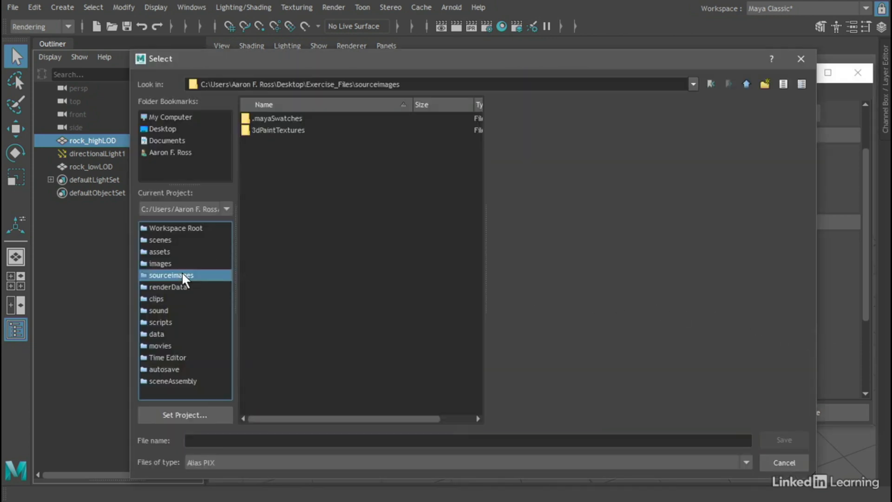
click(202, 441)
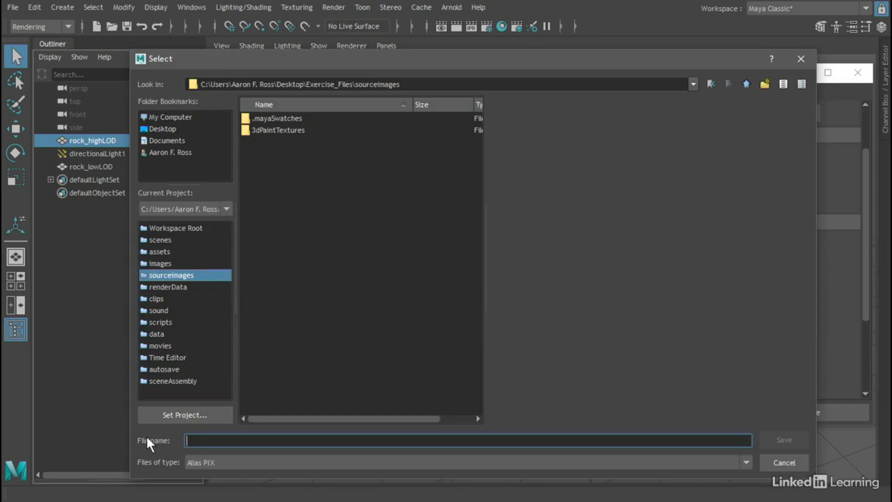
text(rock_normals)
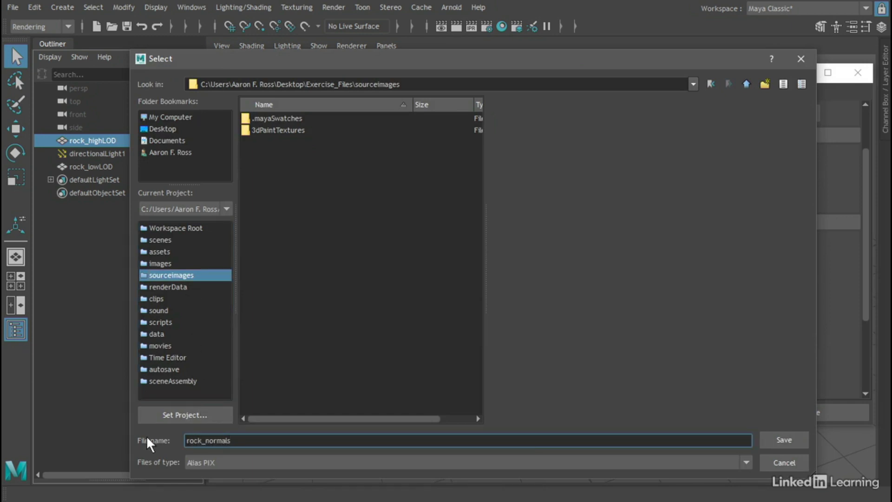
click(246, 463)
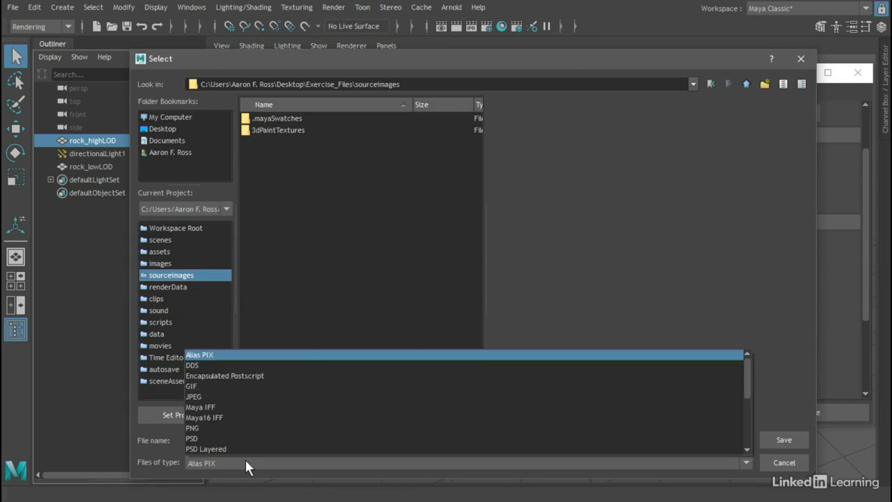
click(224, 428)
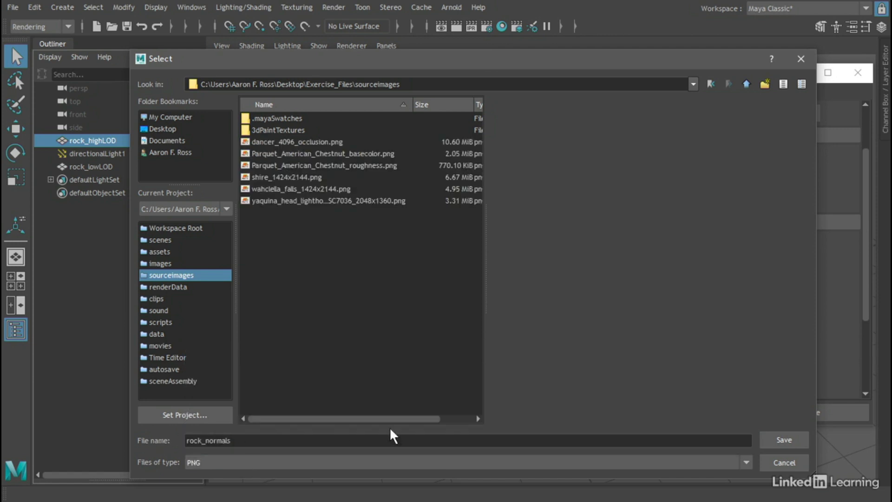
click(795, 437)
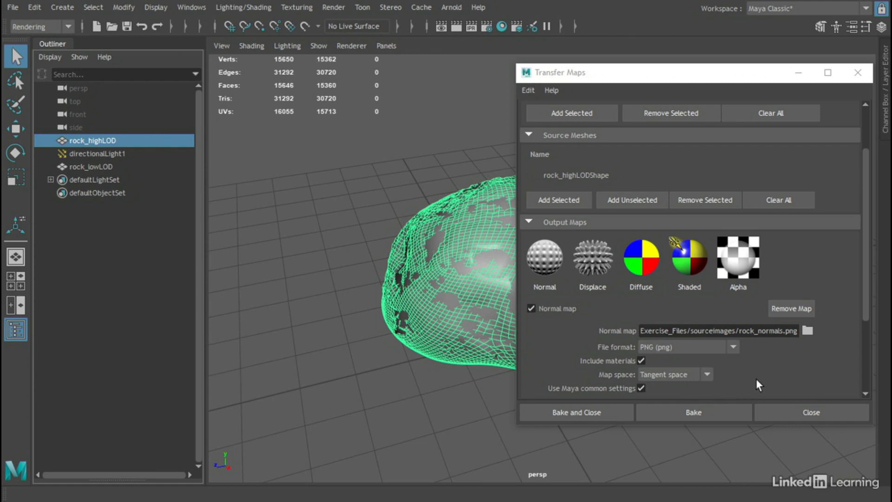
Set the output map width and height to 2048, then bake the normal map and close Transfer Maps.
drag(864, 302, 870, 389)
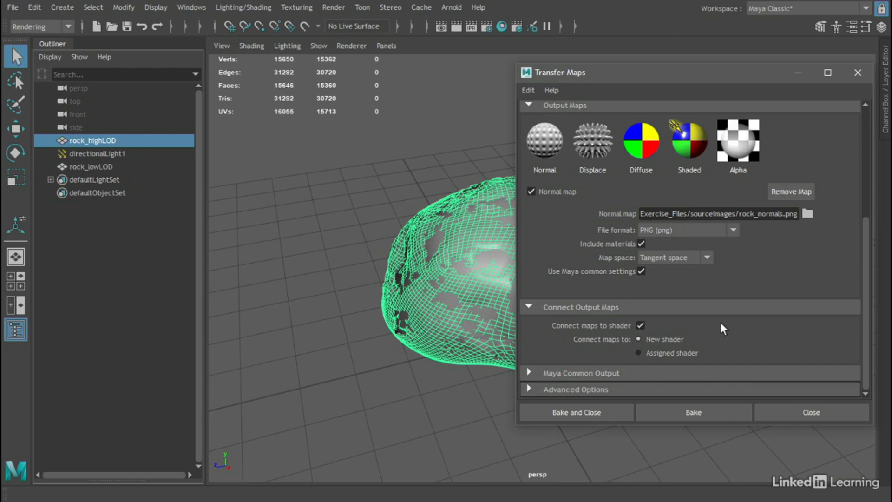
click(529, 373)
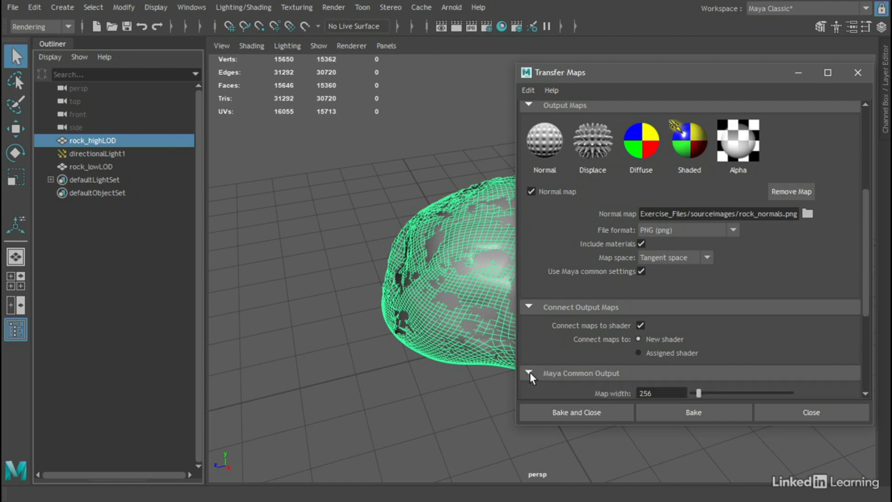
scroll(860, 271, down, 5)
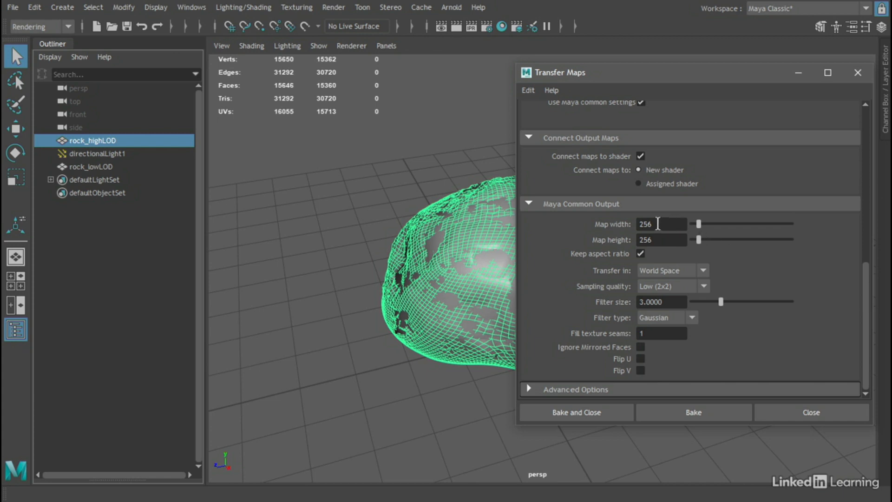
double_click(660, 224)
text(2048)
key(Return)
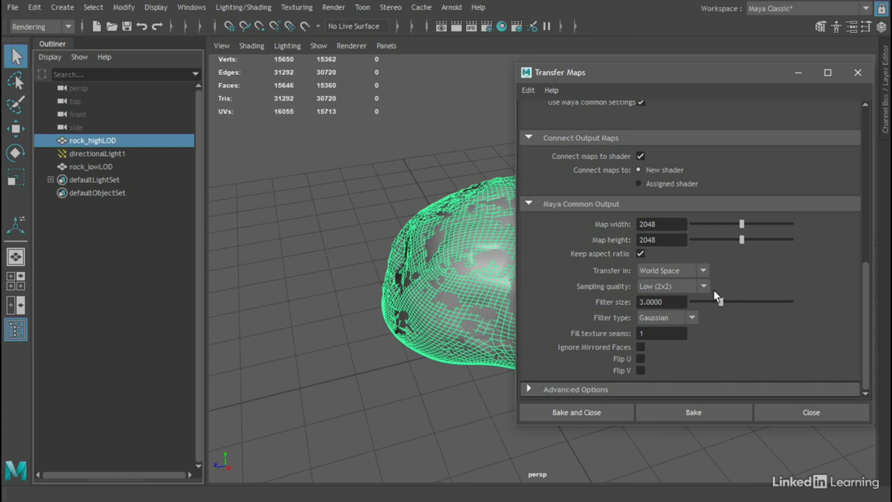
click(599, 413)
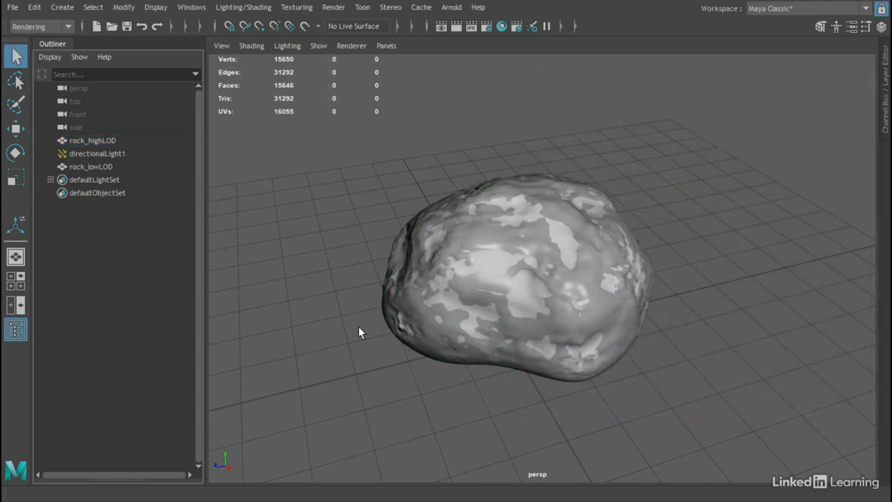
Move rock_lowLOD about -69 cm along Z, clear of rock_highLOD, and compare the surfaces of the two rocks.
click(92, 166)
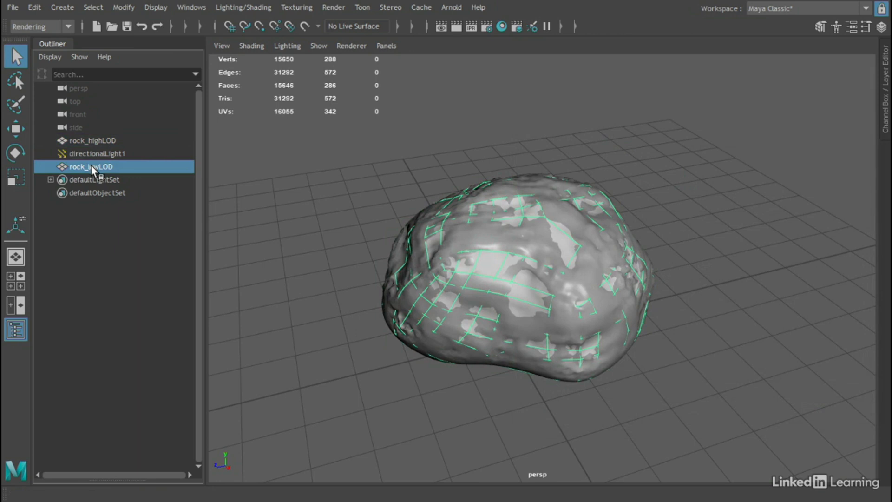
click(16, 130)
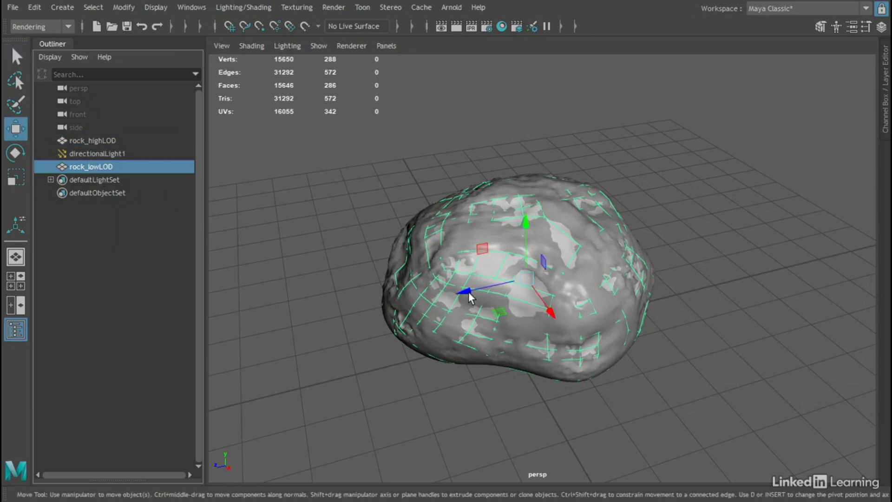
drag(466, 292, 719, 231)
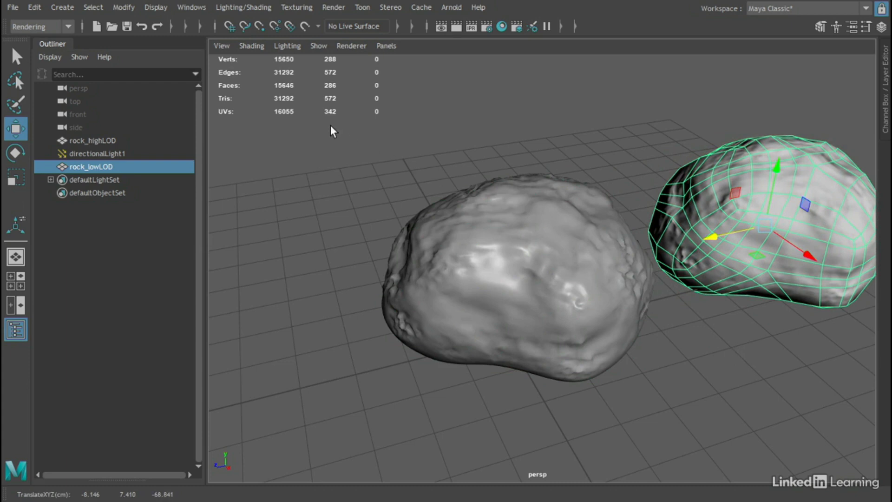
click(551, 131)
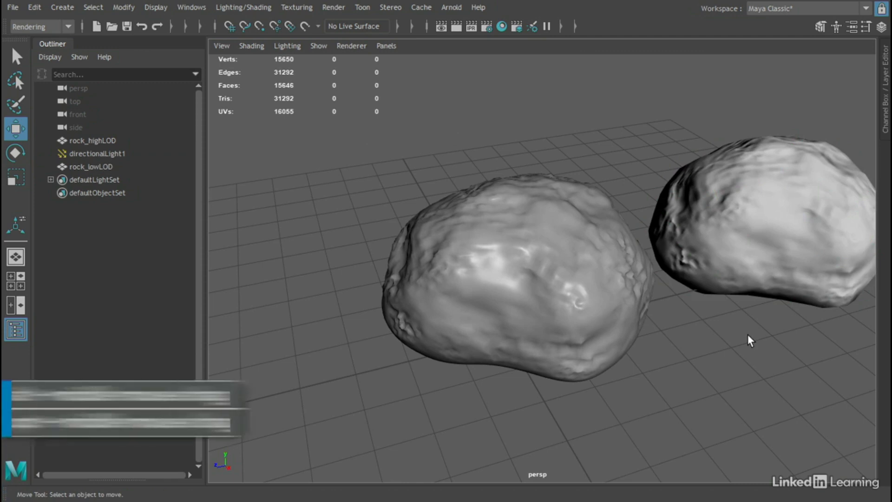
alt+middle_drag(749, 333, 708, 344)
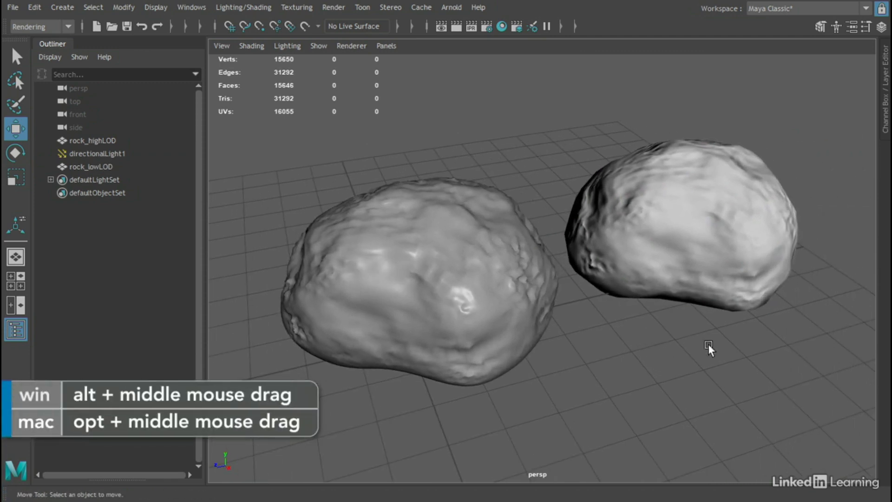
alt+drag(745, 344, 721, 356)
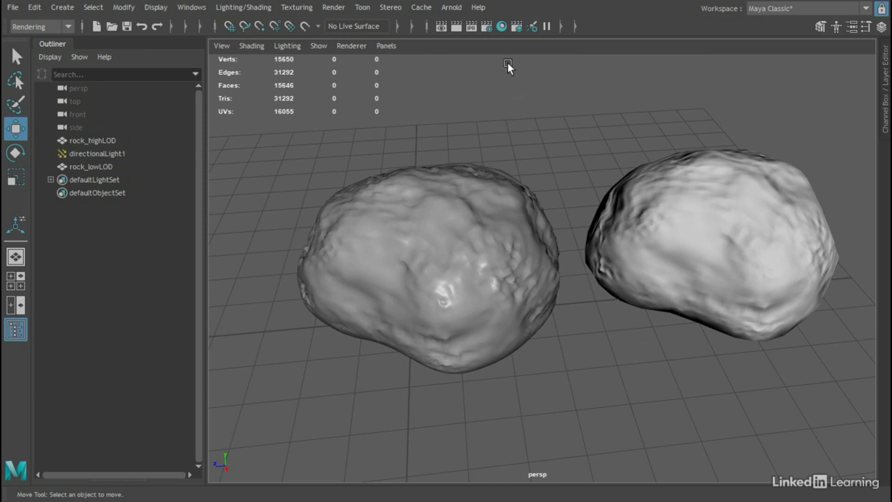
Open the Hypershade and graph the rock_highLOD_StSf material with its shading group.
click(502, 26)
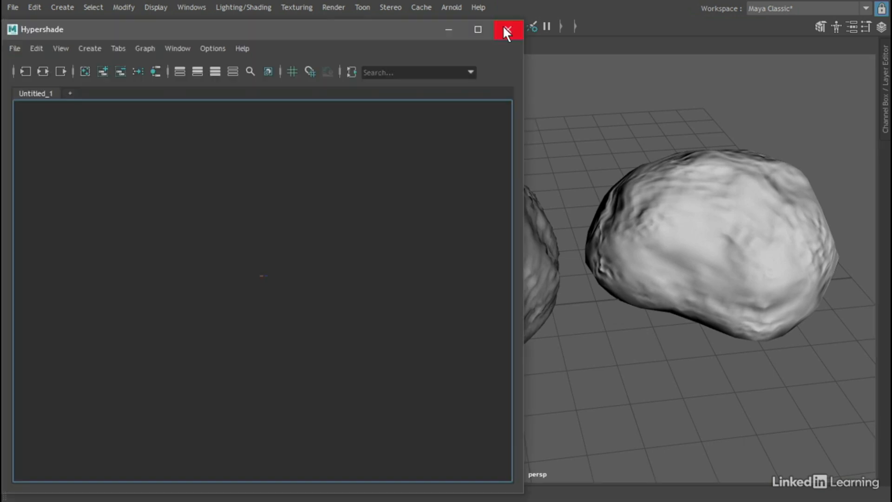
click(138, 71)
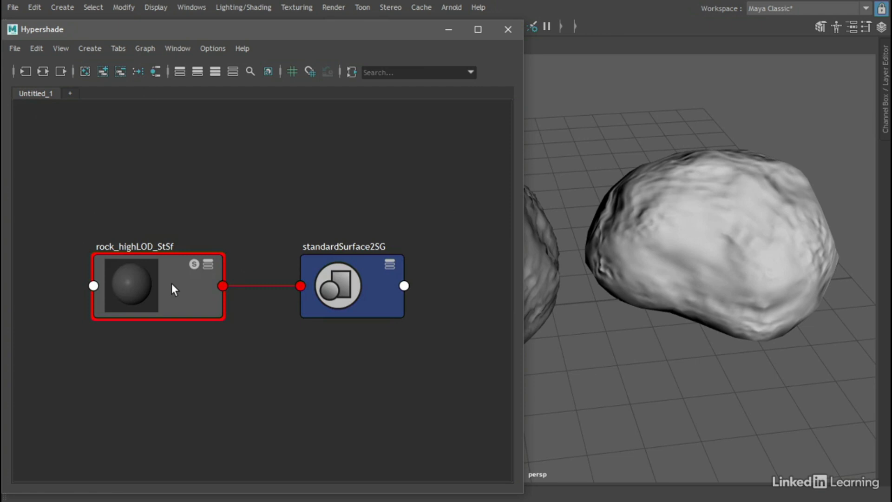
right_click(224, 173)
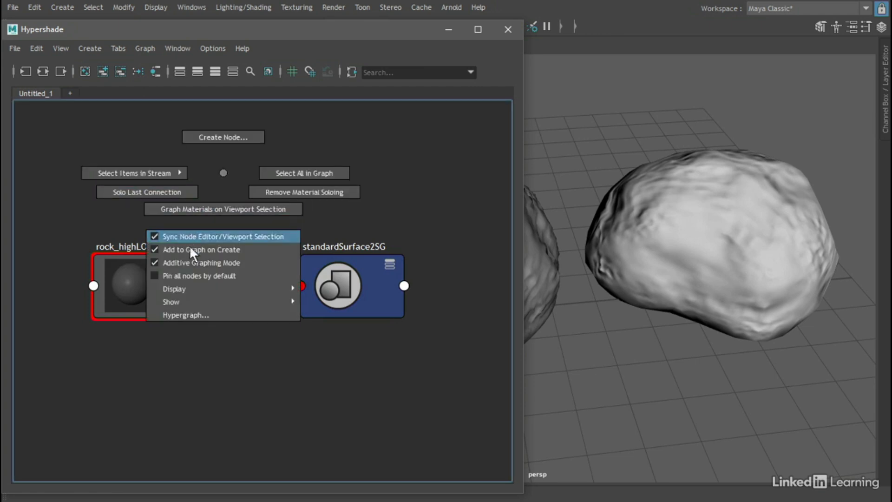
right_drag(189, 263, 221, 176)
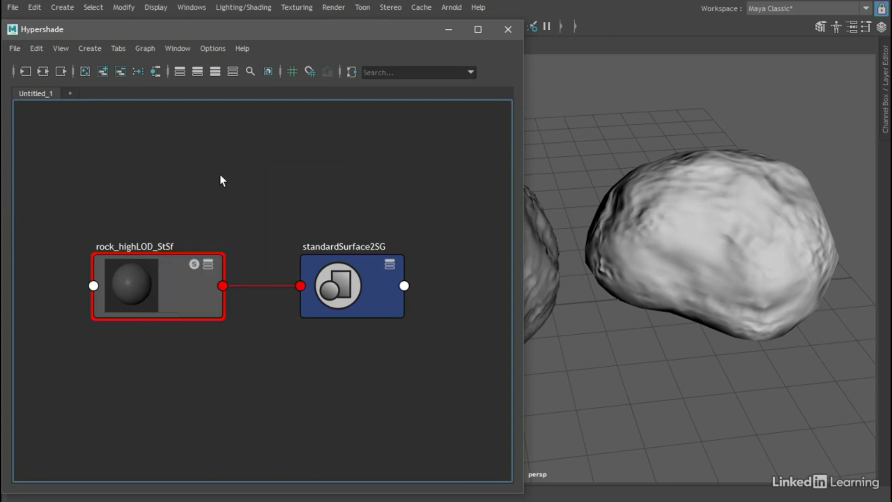
Graph the materials of the low-detail rock alongside the existing network and rearrange the nodes.
click(629, 210)
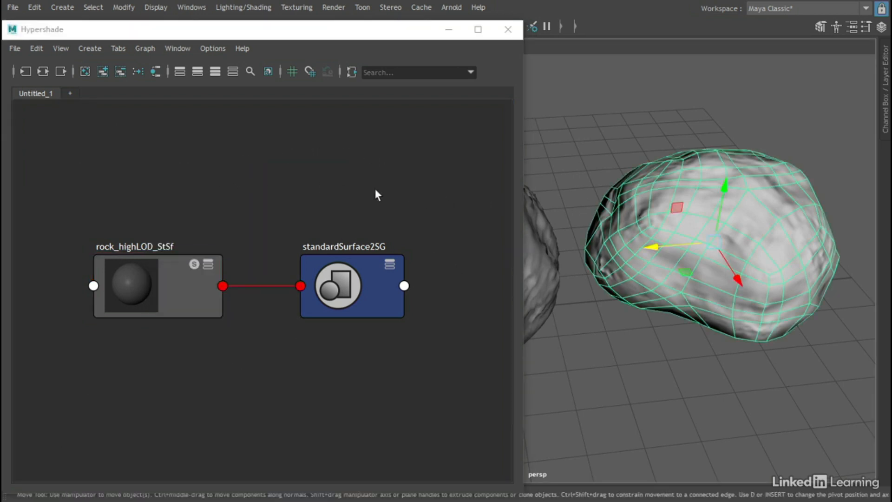
click(145, 49)
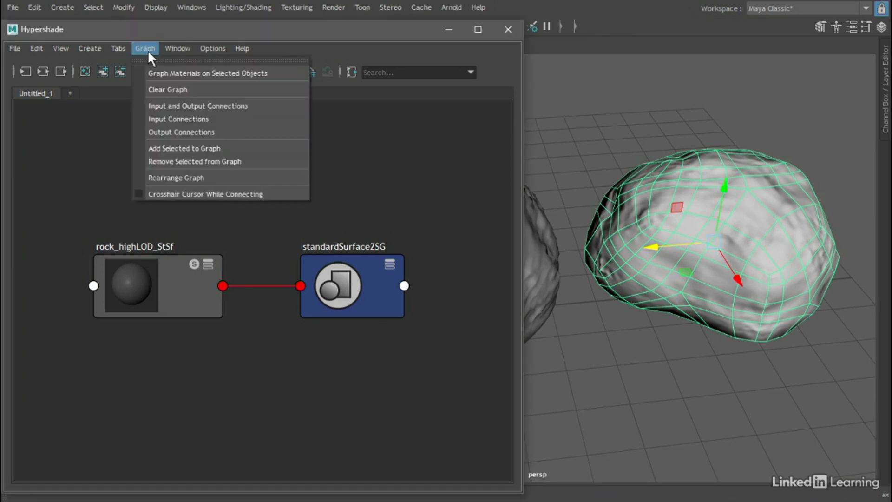
click(281, 73)
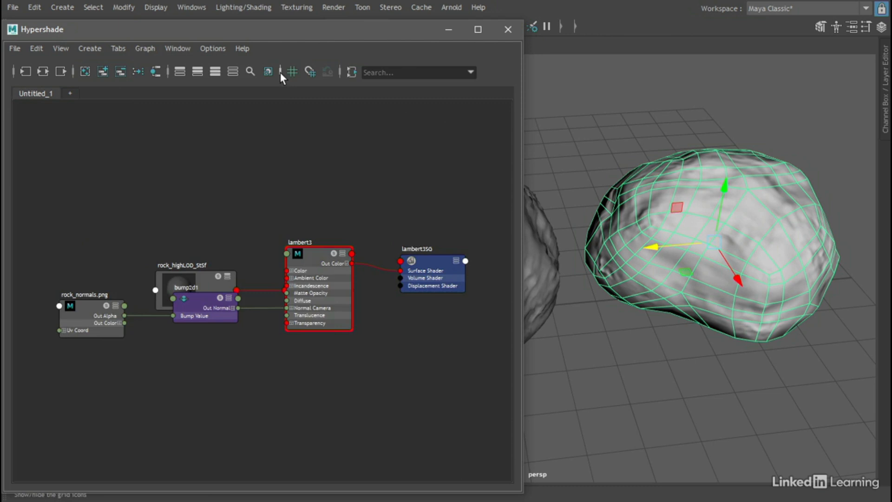
click(136, 72)
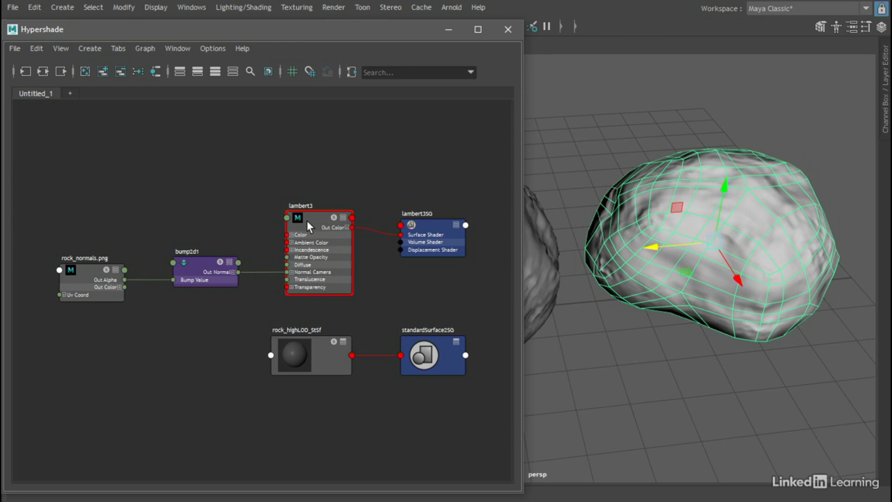
Duplicate the rock_highLOD_StSf material and rename the copy rock_lowLOD_StSf.
click(325, 350)
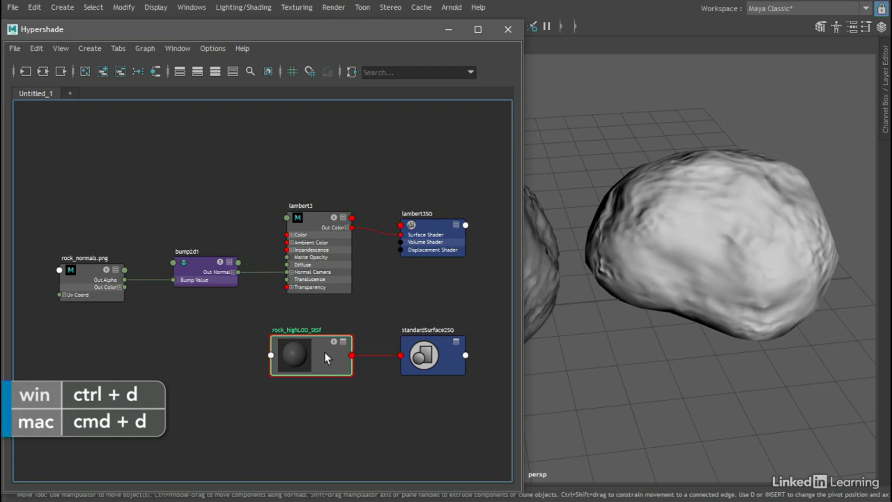
key(ctrl+d)
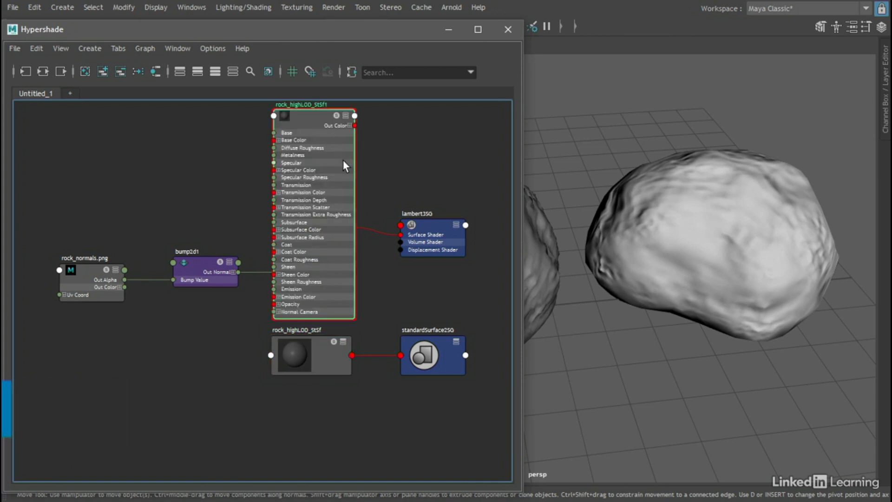
alt+right_drag(352, 174, 408, 159)
alt+middle_drag(408, 159, 388, 292)
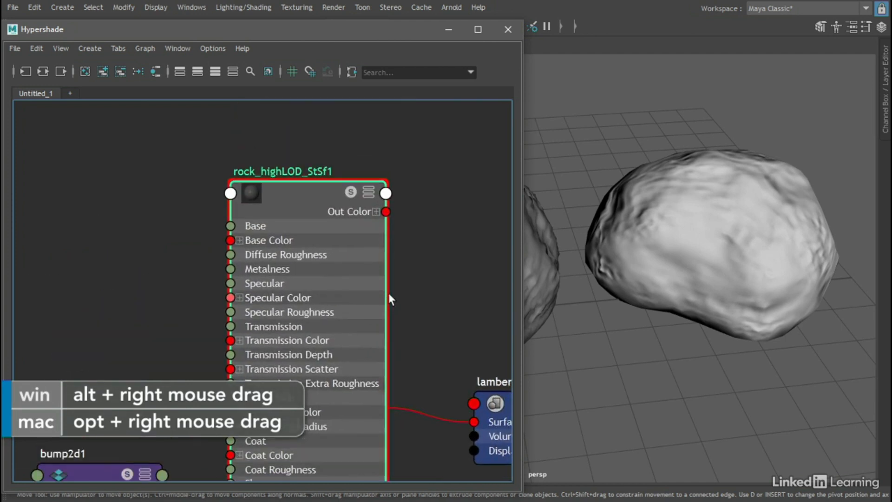
double_click(292, 170)
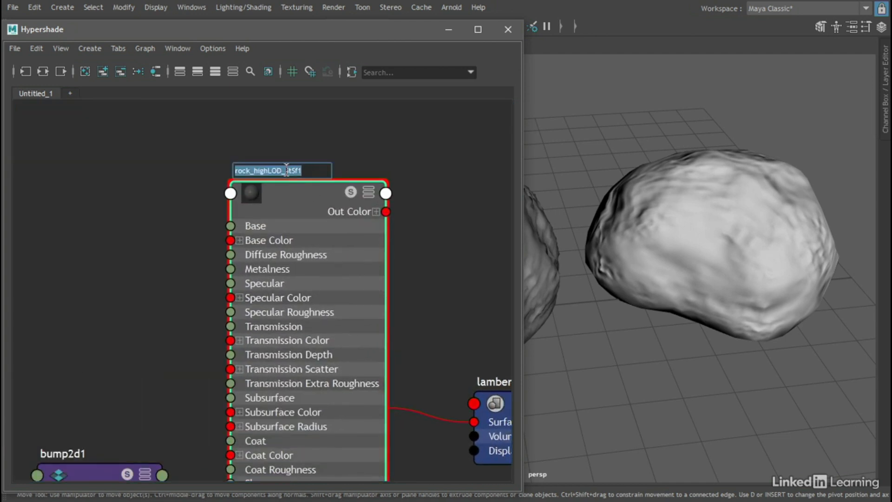
drag(254, 170, 268, 171)
text(low)
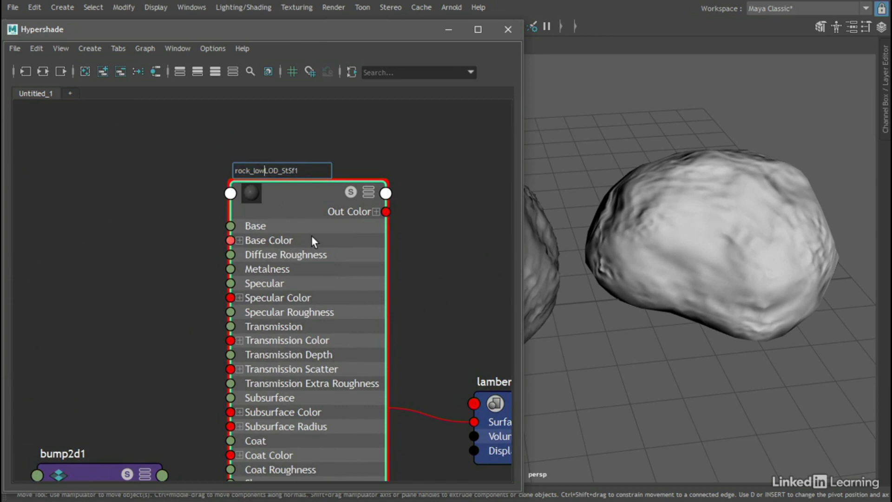
click(314, 171)
key(BackSpace)
key(Return)
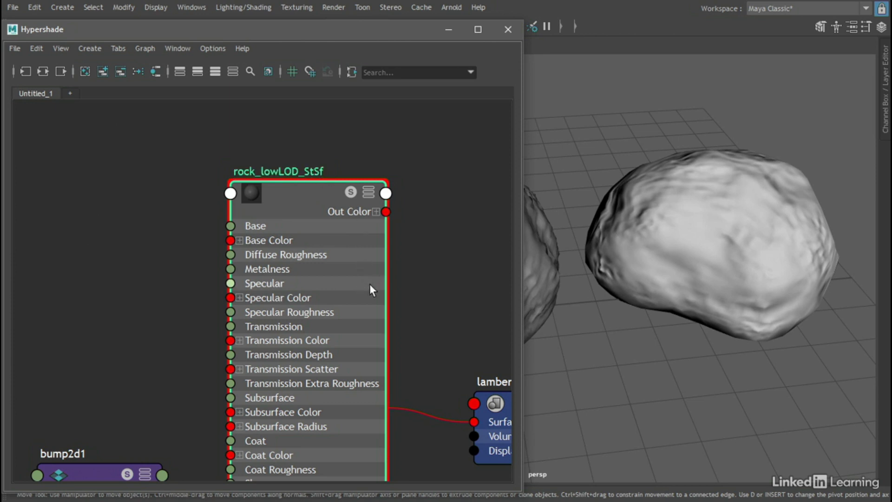
Assign the rock_lowLOD_StSf material to the low-detail rock.
click(657, 224)
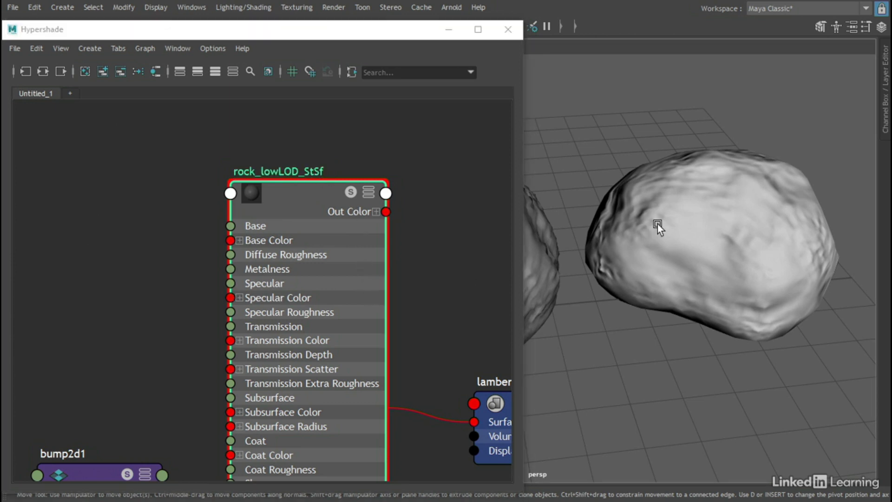
click(288, 190)
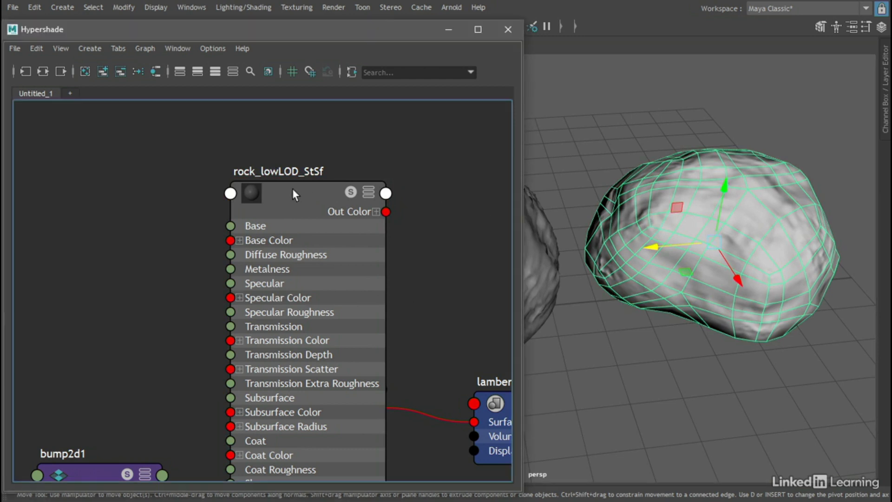
right_drag(292, 188, 282, 152)
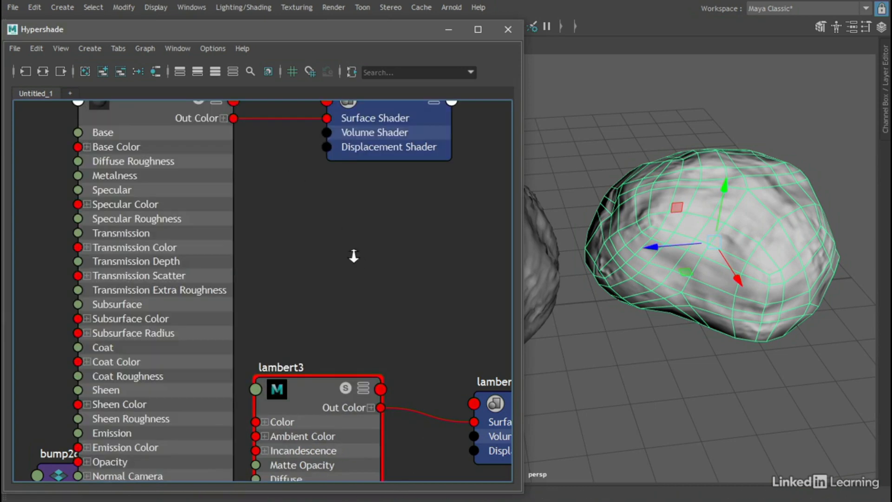
Connect the Out Normal of bump2d1 to the Normal Camera input of rock_lowLOD_StSf.
scroll(355, 255, down, 2)
click(228, 158)
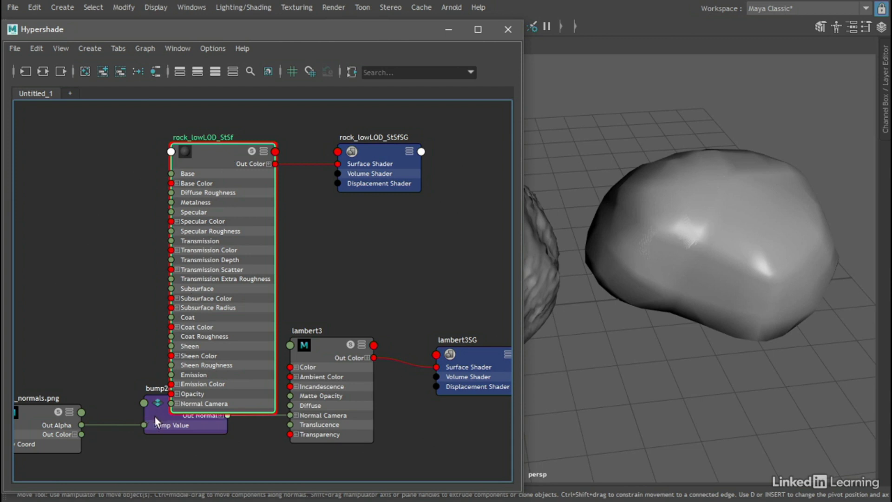
drag(154, 417, 55, 304)
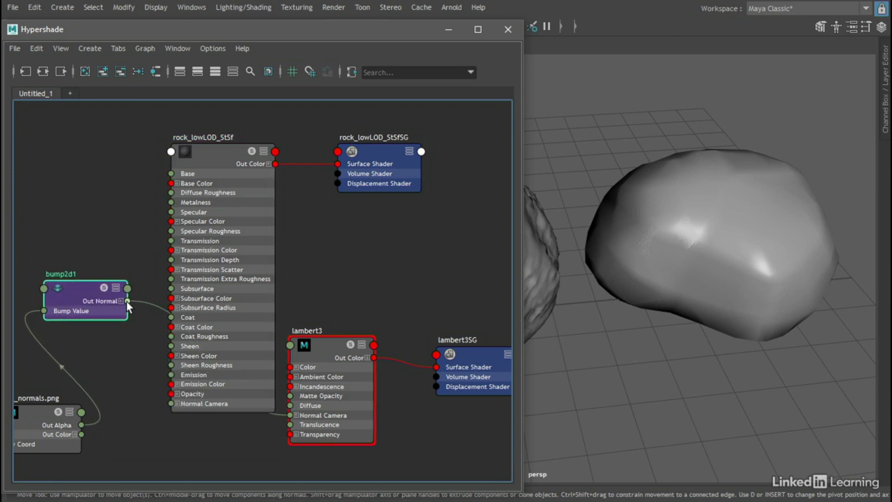
drag(126, 301, 173, 403)
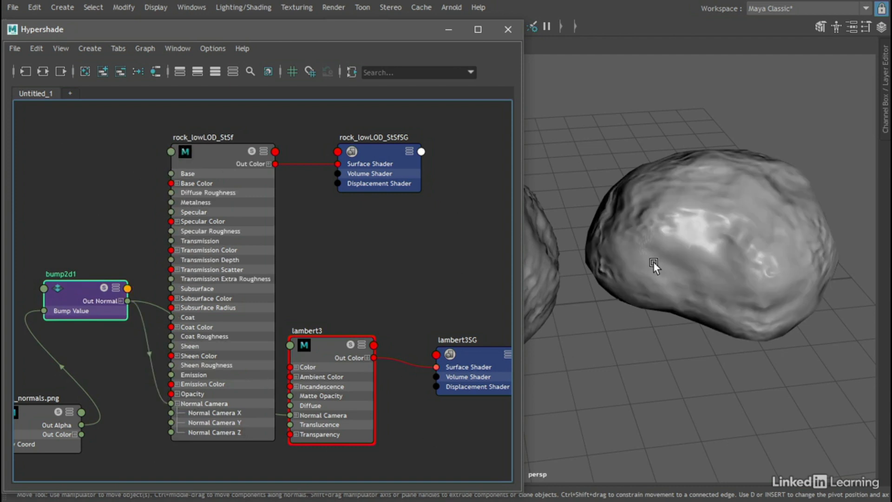
Minimise the Hypershade and compare the normal-mapped low-detail rock with rock_highLOD from different angles.
alt+drag(680, 338, 654, 301)
click(449, 30)
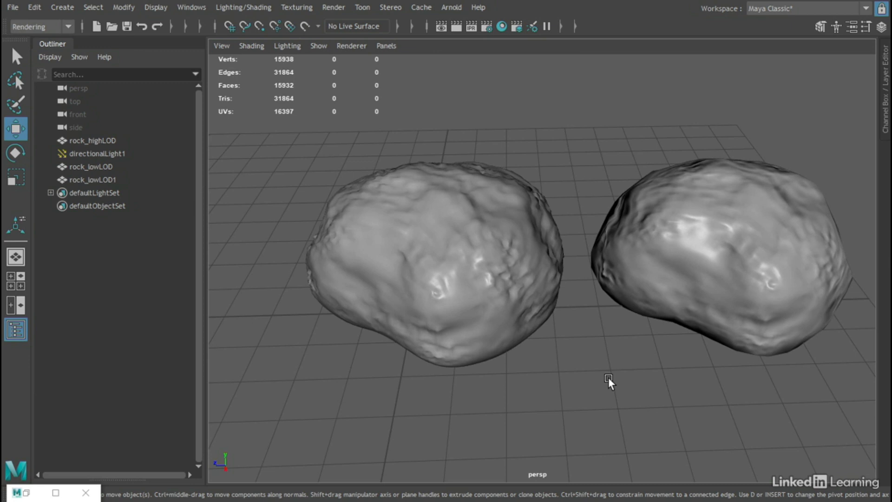
click(679, 294)
click(482, 301)
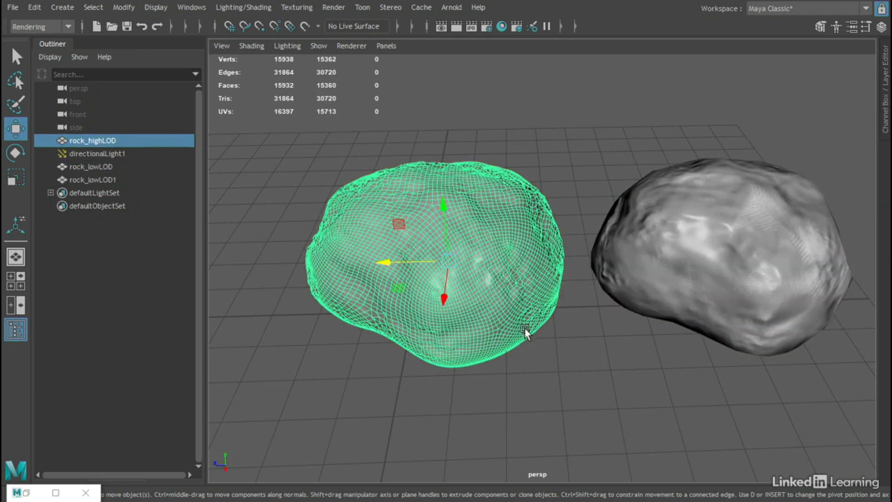
click(585, 362)
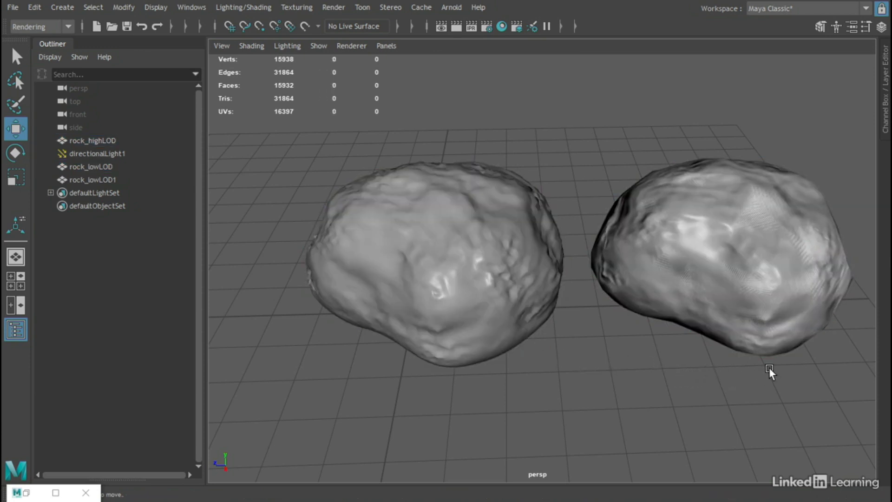
alt+drag(771, 370, 575, 372)
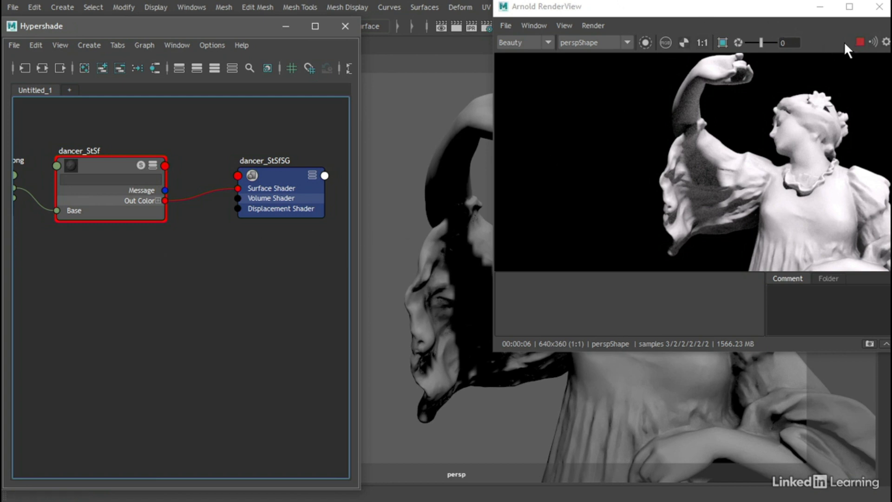
Store a snapshot of the current dancer render in Arnold RenderView.
click(870, 344)
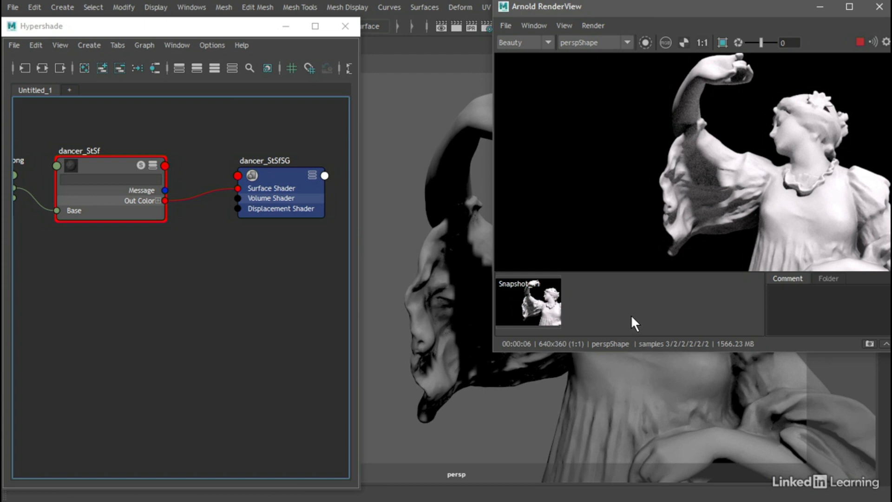
Create a displacementShader node and connect its displacement output to the Displacement Shader input of dancer_StSfSG.
click(281, 176)
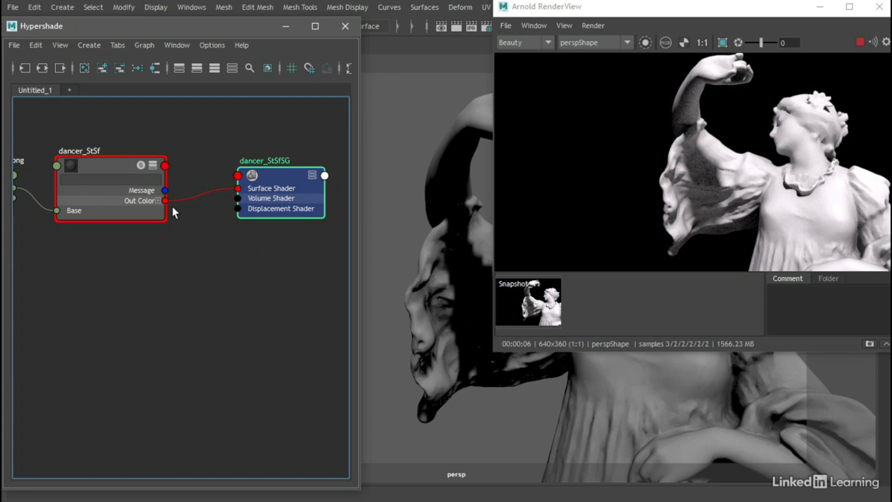
drag(222, 195, 260, 189)
click(161, 242)
key(Tab)
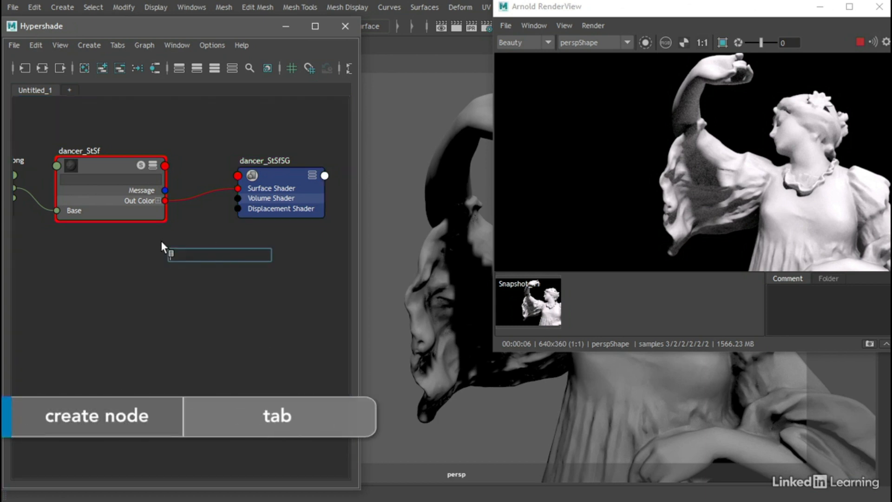
text(disp)
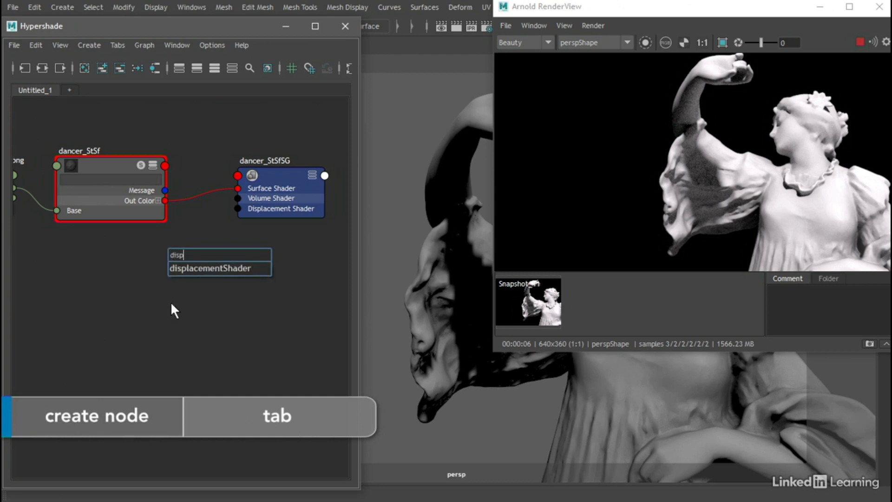
click(257, 269)
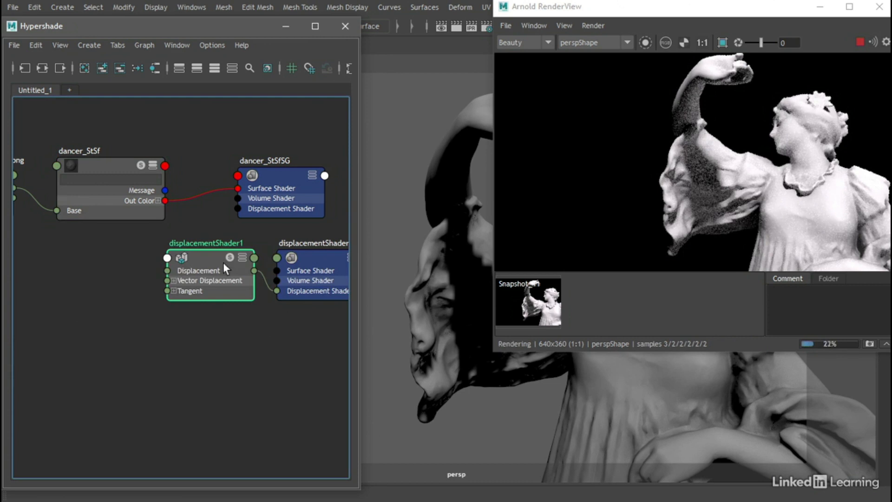
drag(225, 266, 143, 279)
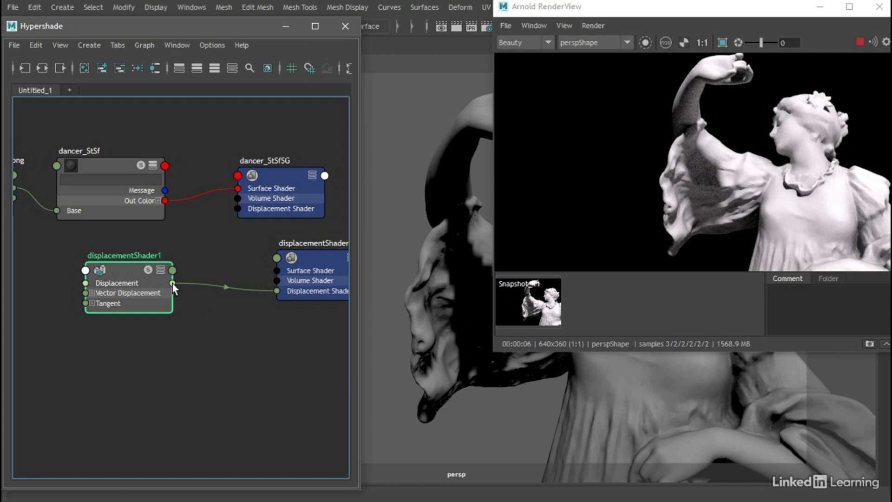
drag(172, 284, 241, 206)
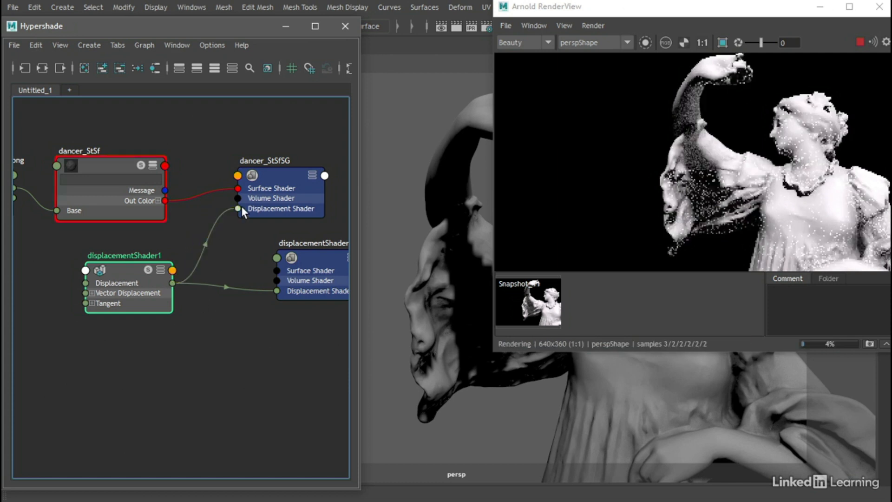
Delete the unneeded displacementShader1SG shading group.
click(324, 254)
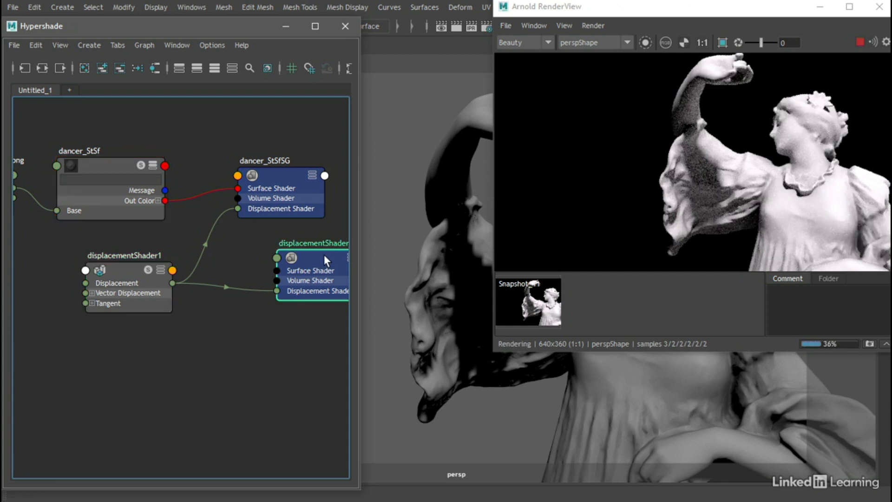
drag(325, 255, 272, 260)
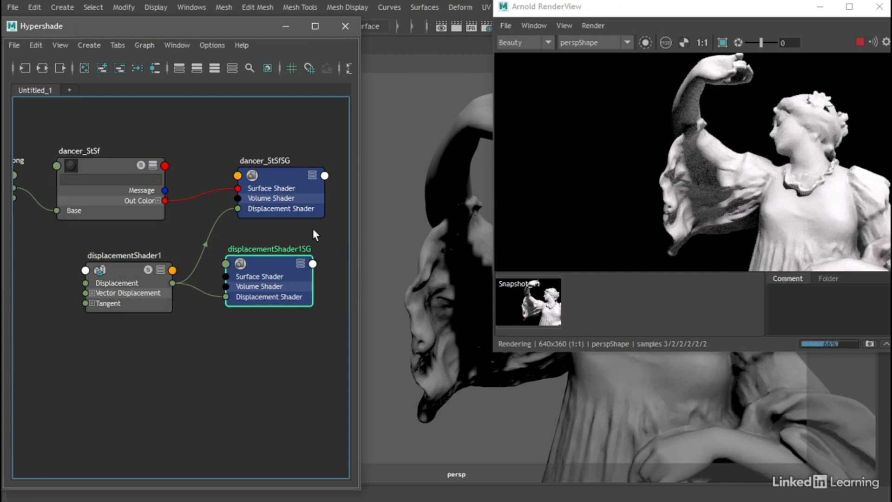
key(Delete)
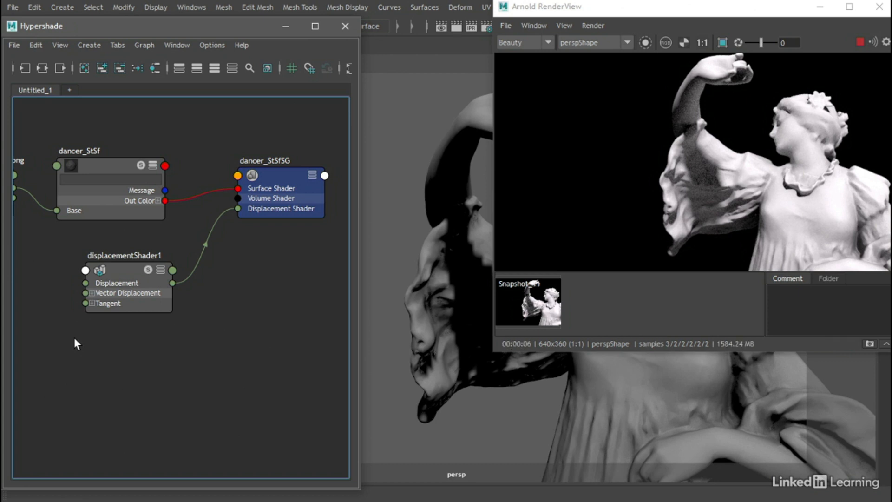
Create a volumeNoise texture node below displacementShader1 in the Hypershade graph.
key(Tab)
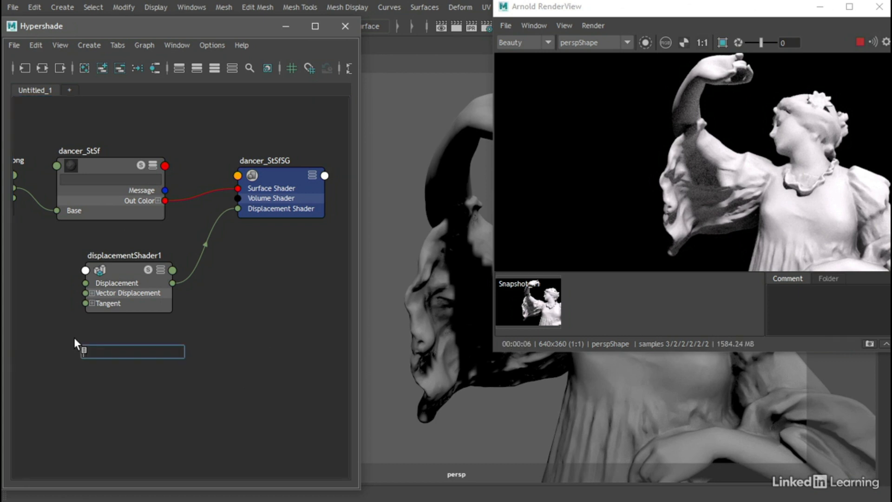
text(volum)
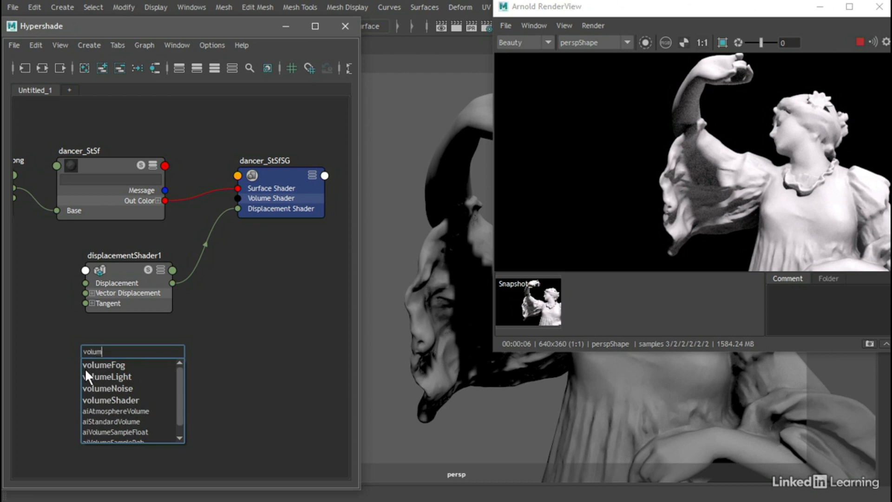
text(e)
click(132, 386)
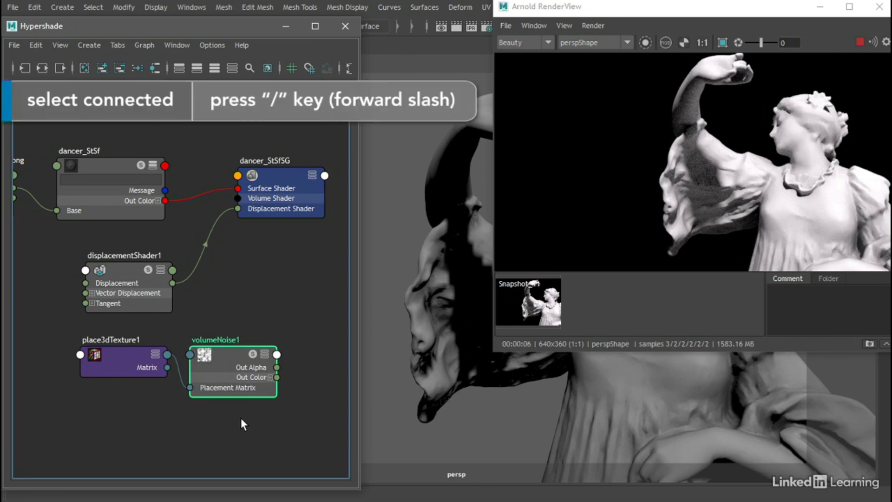
Place the volumeNoise network beside the displacement shader and connect the noise's Out Alpha to its Displacement input.
key(slash)
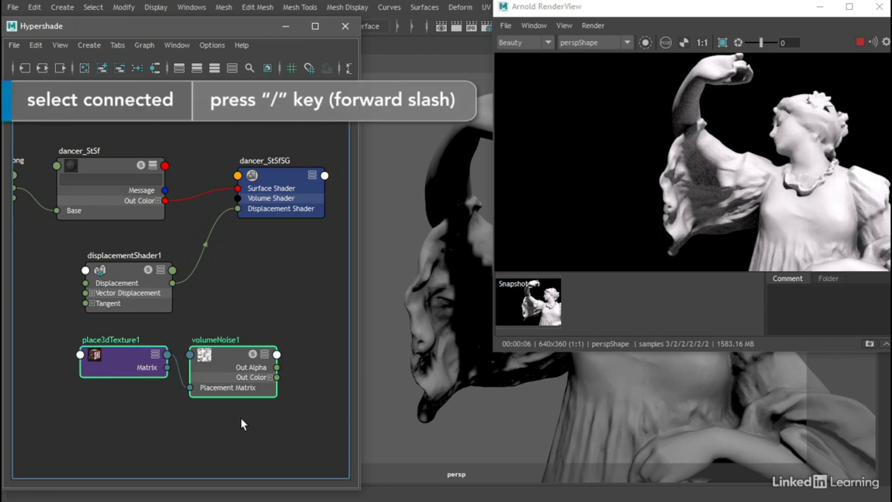
drag(238, 357, 2, 269)
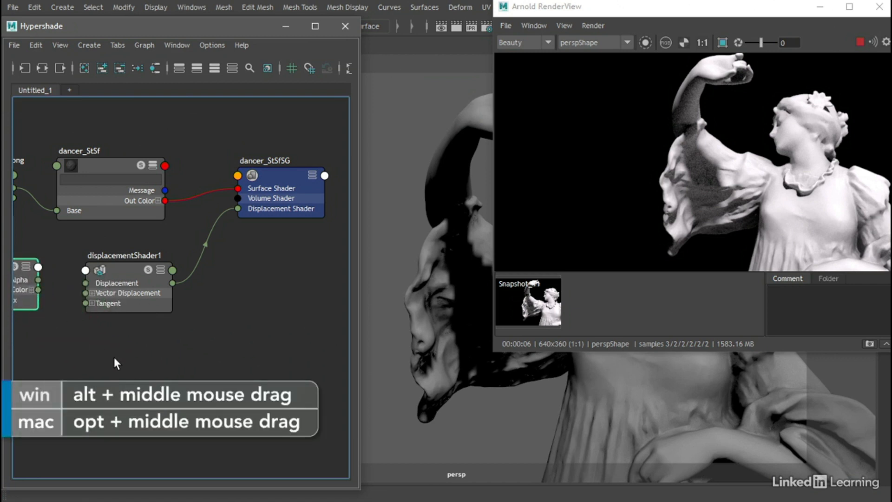
alt+middle_drag(88, 357, 189, 355)
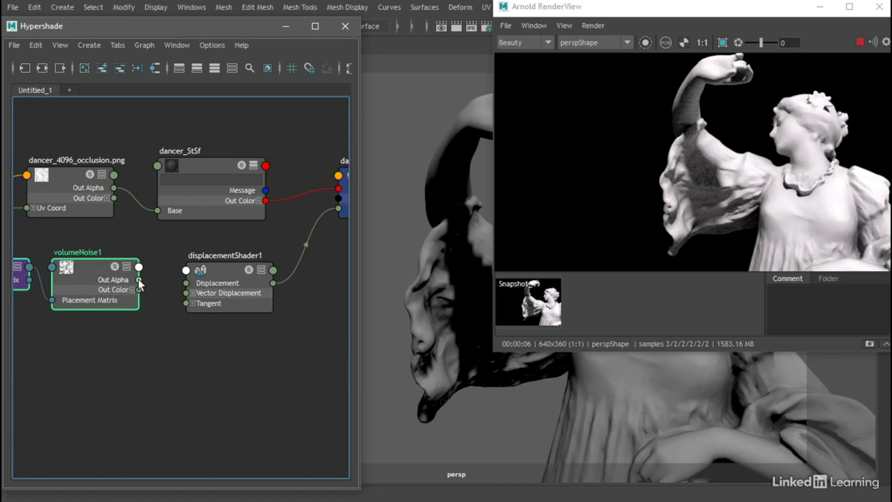
drag(138, 279, 186, 283)
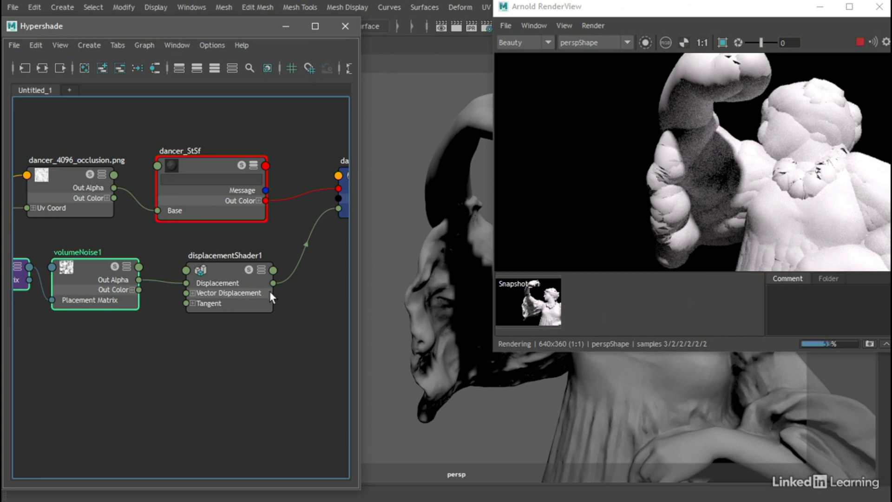
Enable Alpha Is Luminance in the Color Balance attributes of volumeNoise1.
key(ctrl+a)
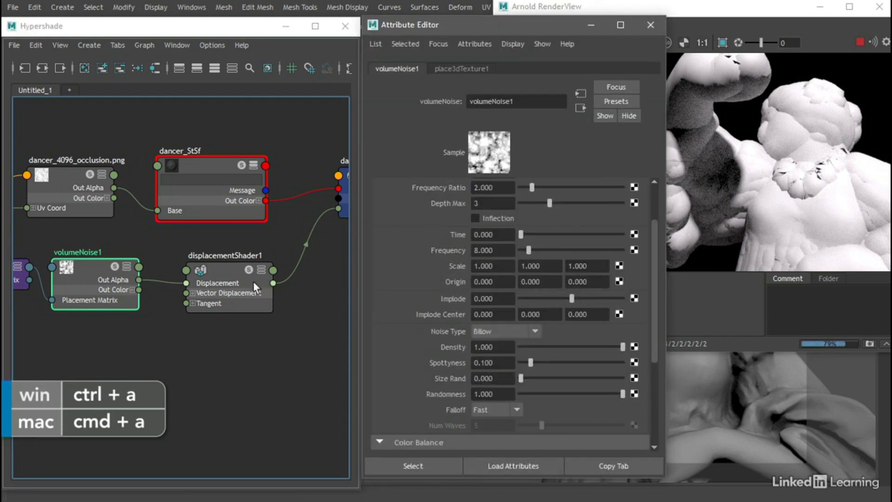
drag(655, 256, 655, 340)
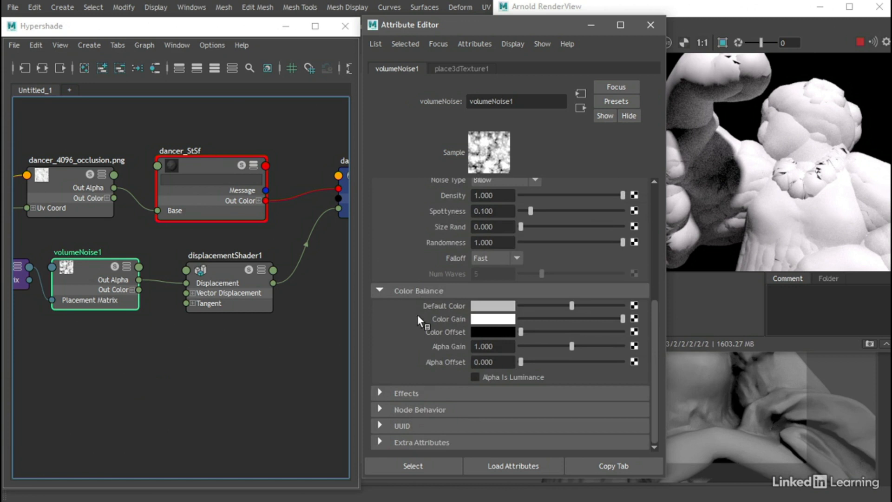
click(475, 377)
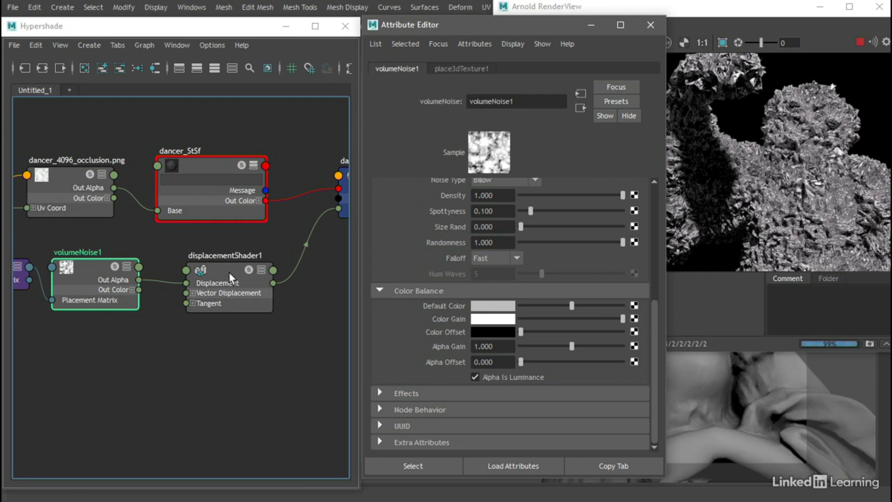
Set the Scale of displacementShader1 to 0.2.
click(213, 271)
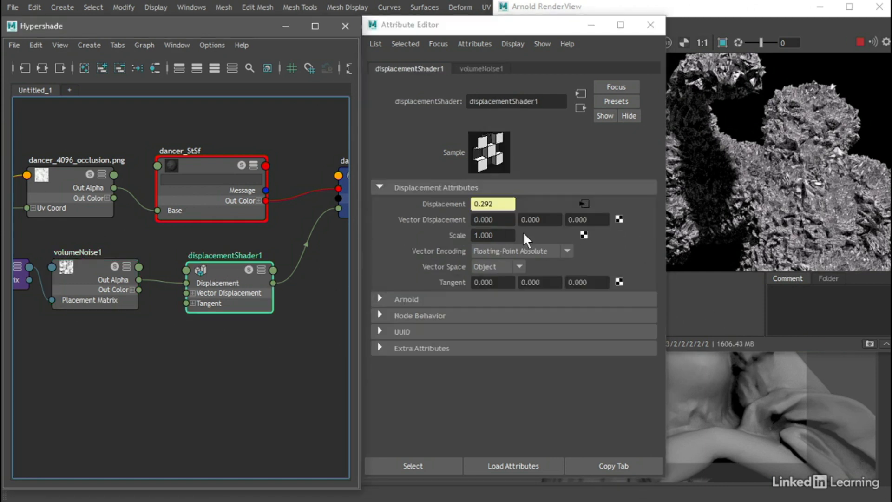
double_click(493, 235)
text(.)
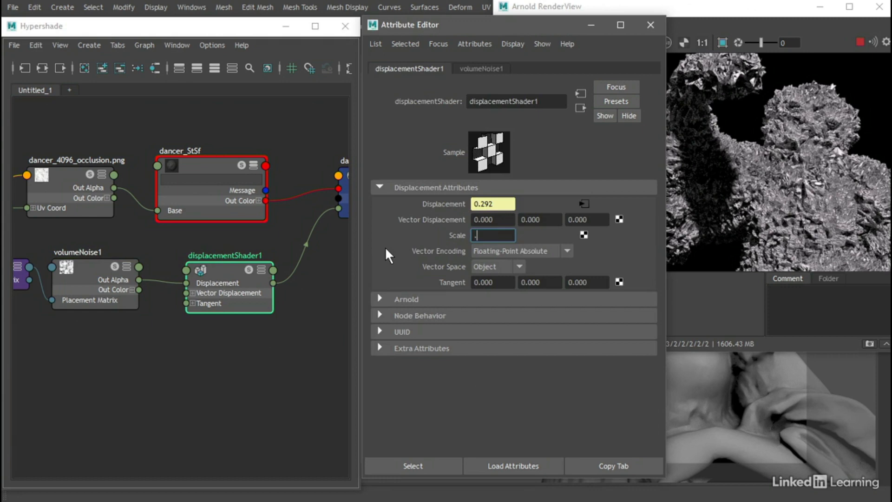
text(2)
key(Return)
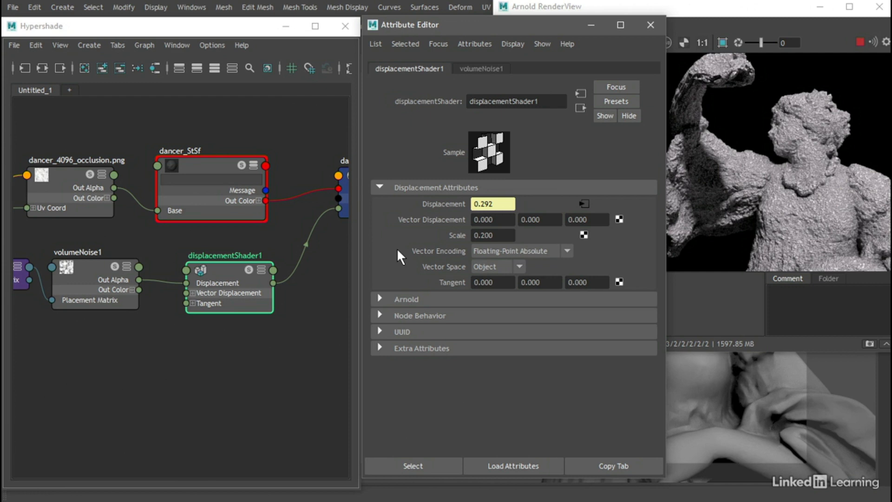
Change the volumeNoise1 noise type to Perlin Noise and set its Frequency to 2.
click(88, 267)
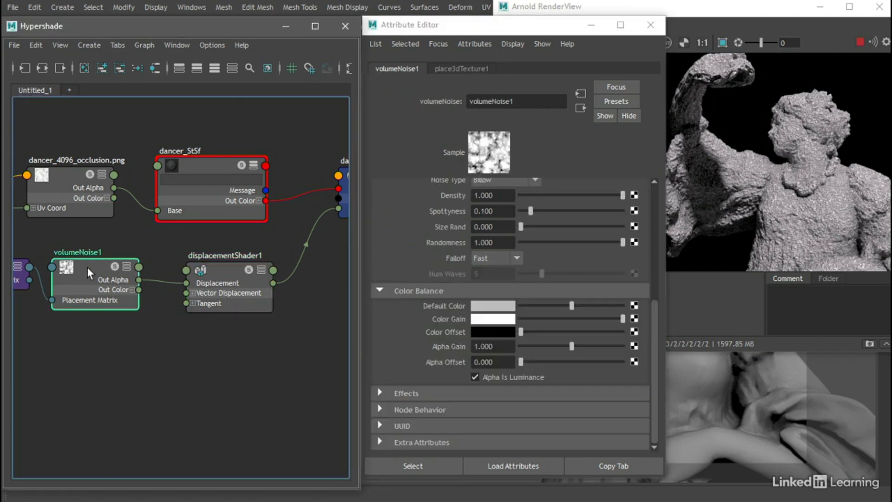
scroll(653, 292, up, 5)
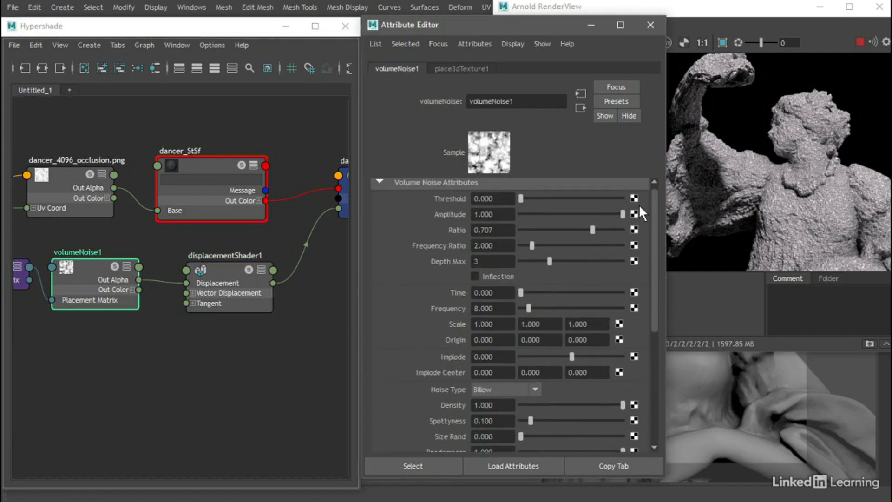
click(525, 391)
click(518, 400)
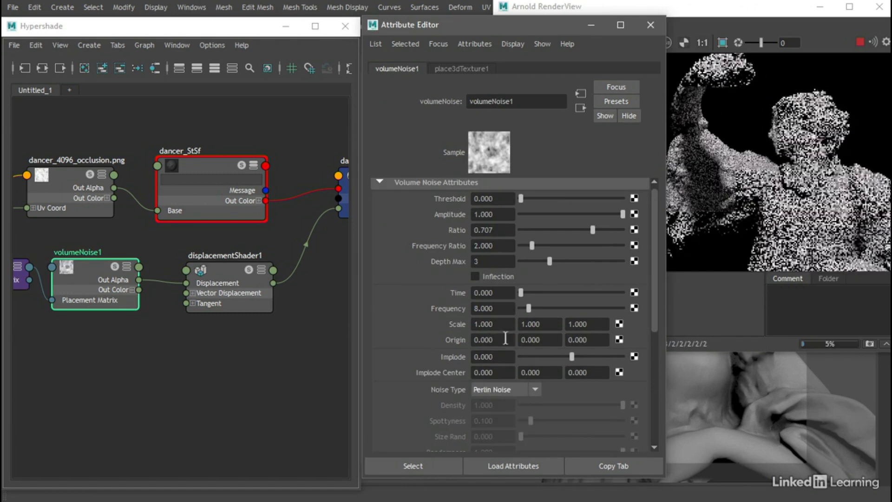
drag(504, 308, 387, 303)
text(2)
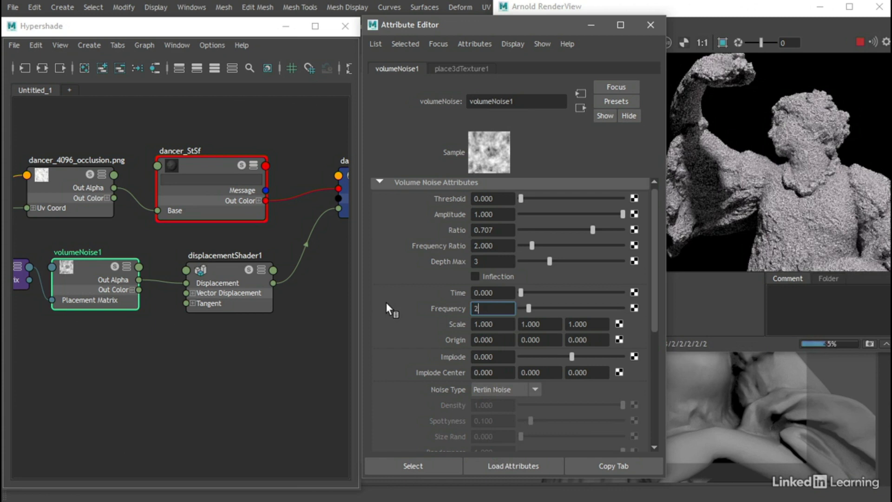
key(Return)
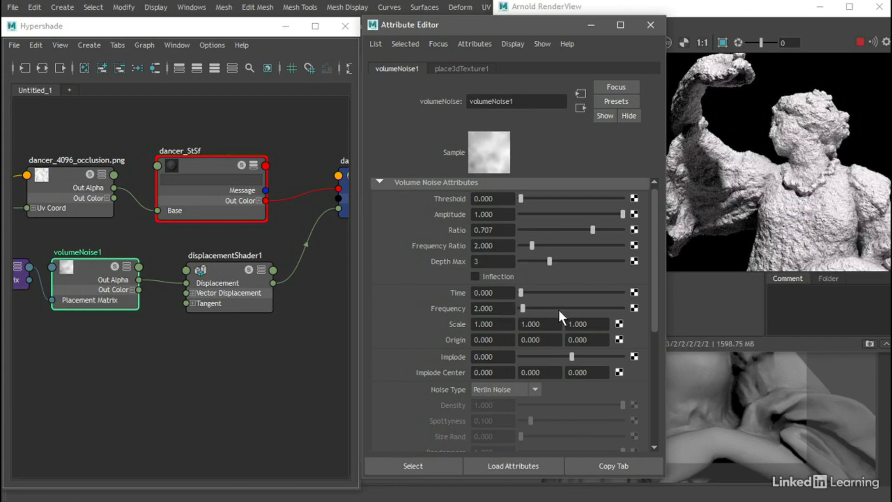
Store a snapshot of the displaced dancer render, compare it with the undisplaced snapshot, and return to the live render.
click(870, 344)
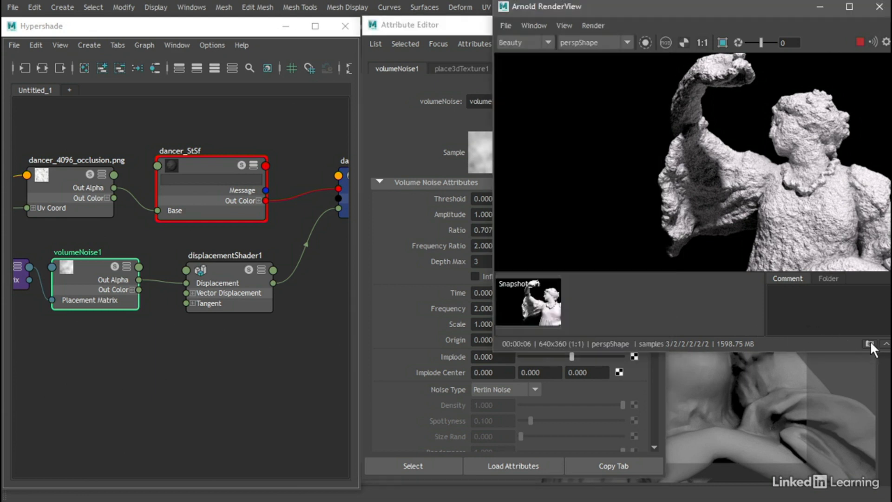
click(539, 300)
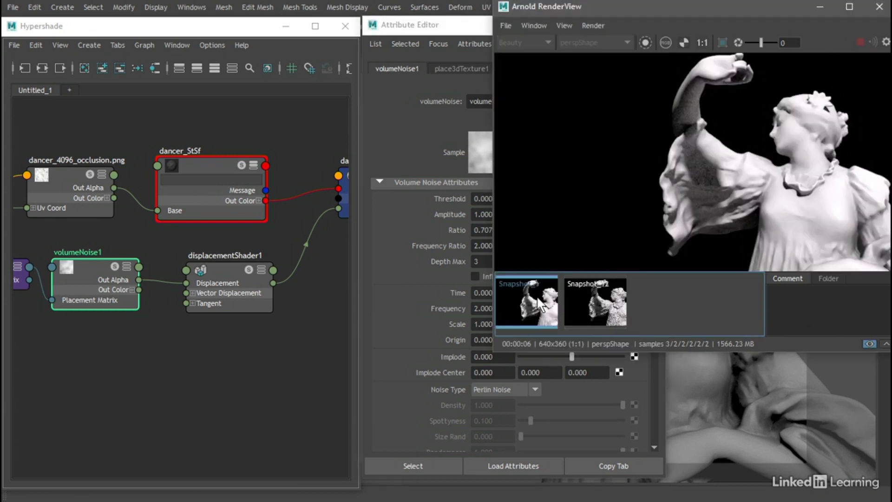
click(592, 295)
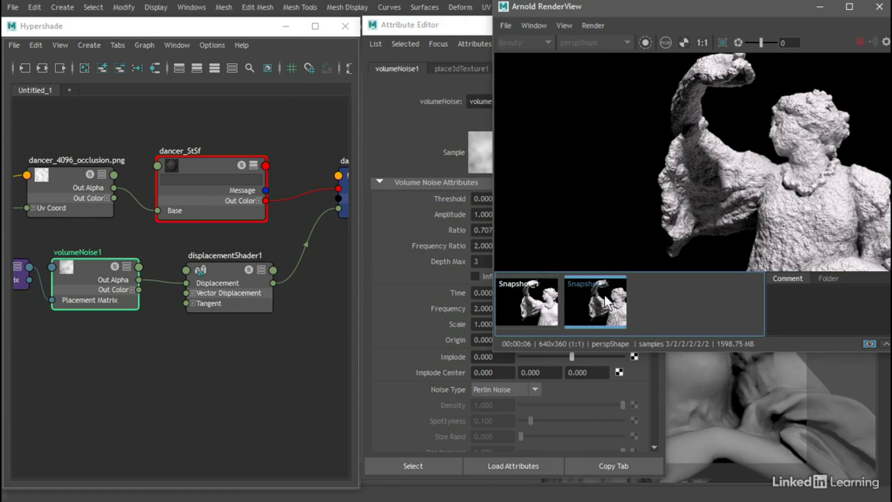
click(603, 294)
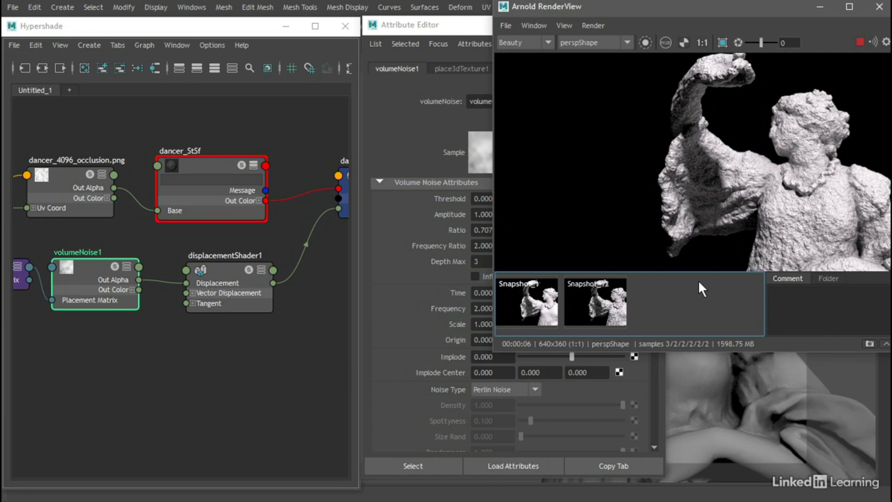
Enable Autobump in the Arnold Displacement Attributes of the dancer's mesh shape.
click(760, 370)
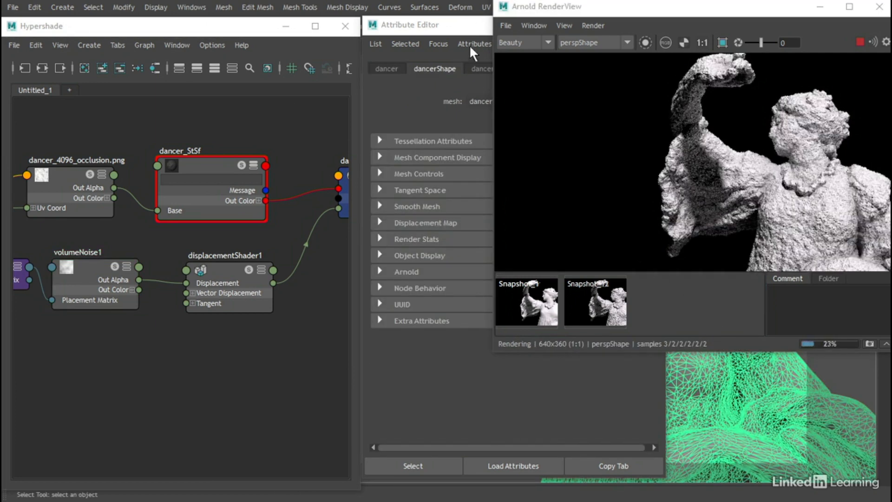
click(468, 26)
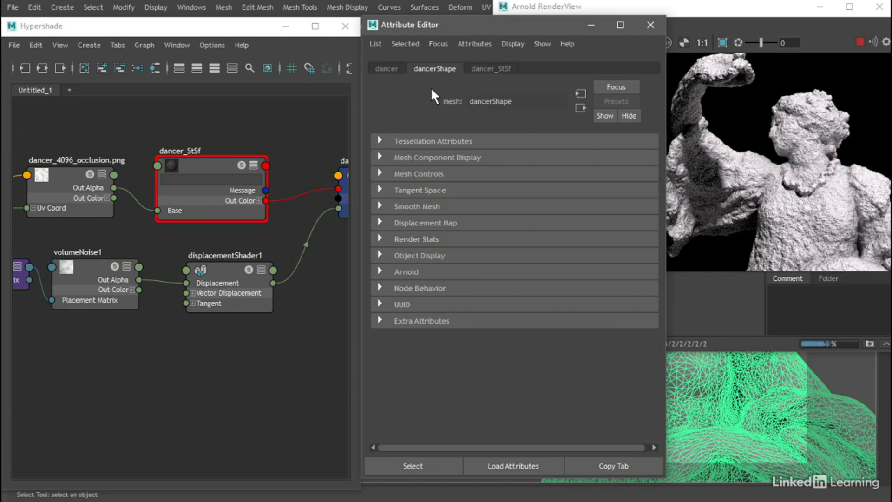
click(380, 271)
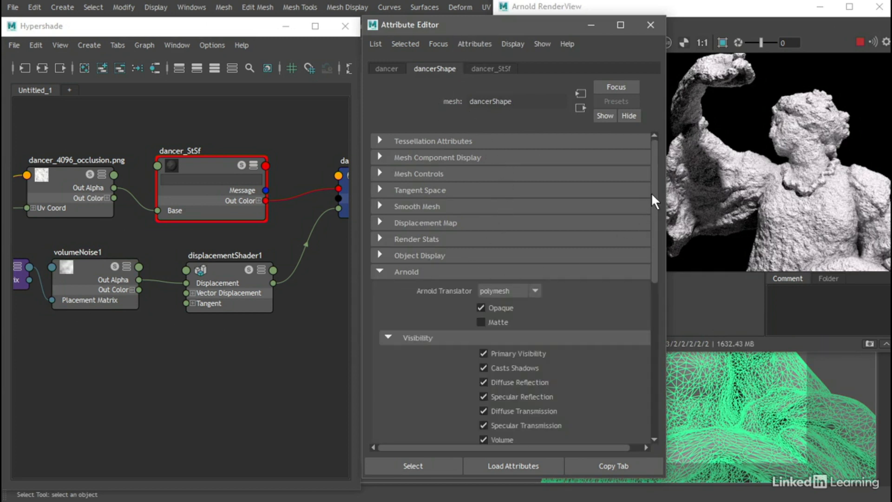
drag(654, 194, 644, 349)
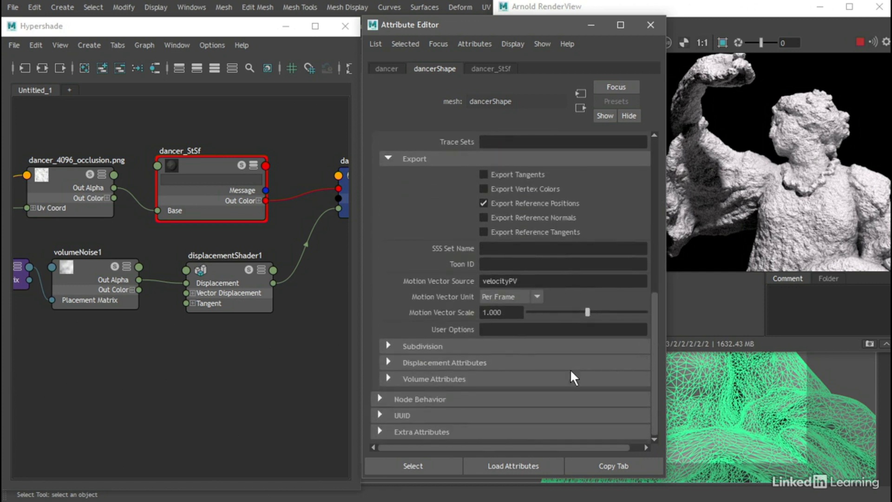
click(387, 362)
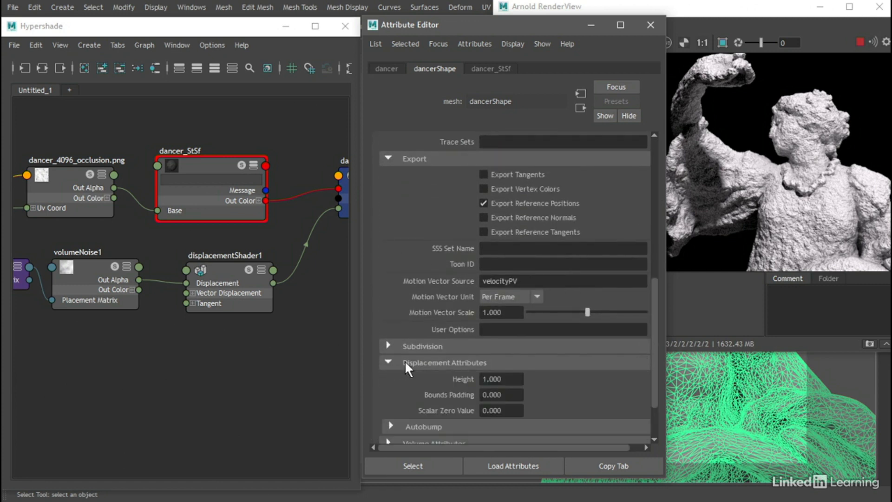
scroll(648, 291, down, 3)
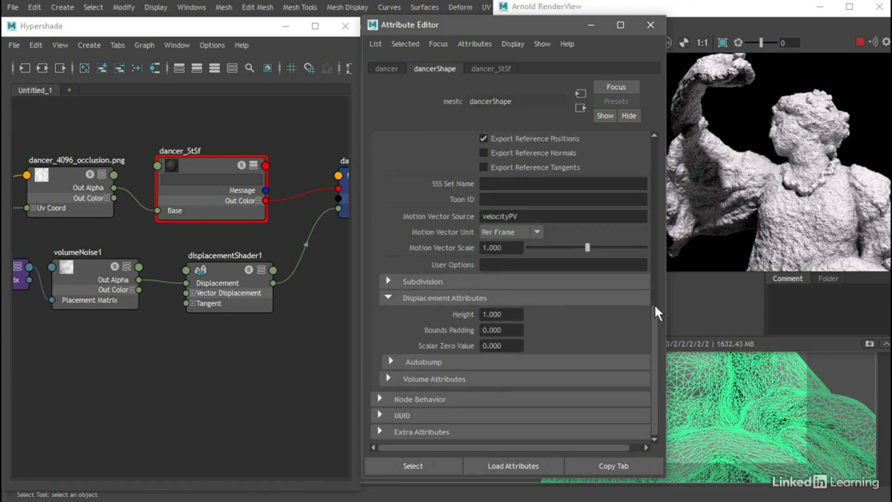
click(391, 361)
drag(656, 302, 661, 332)
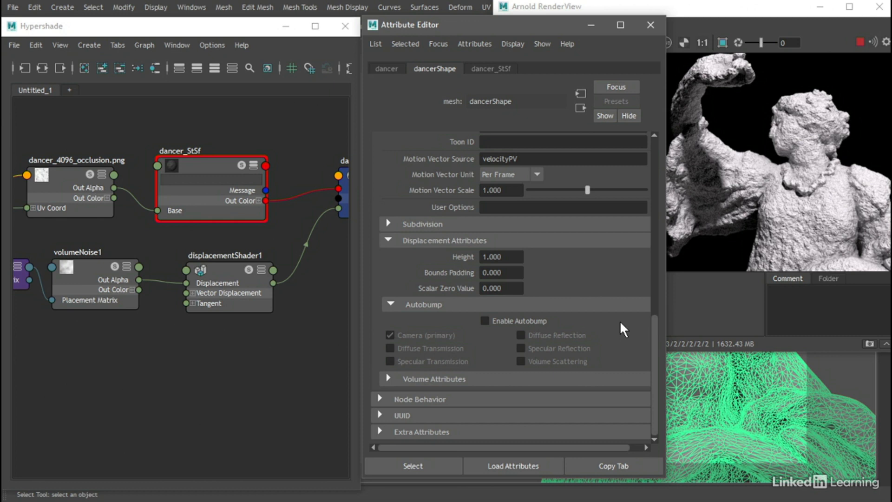
click(486, 320)
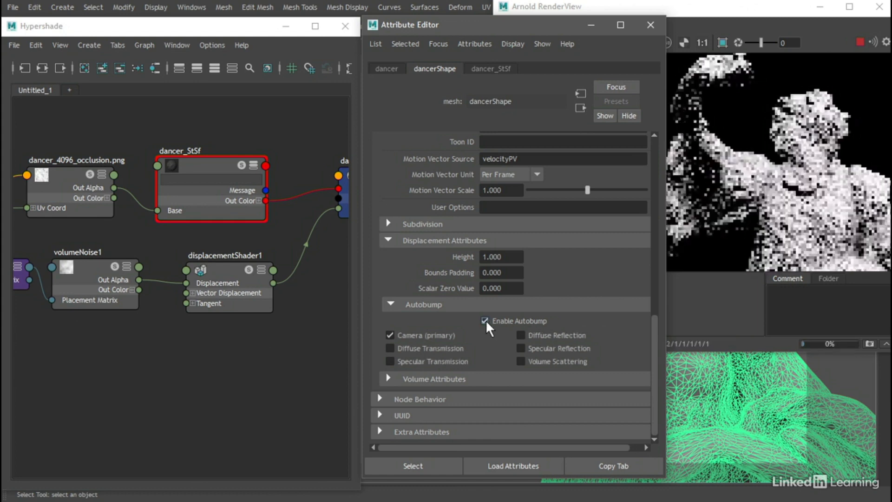
Turn Camera (primary) autobump off and back on to compare its effect on the dancer render.
click(391, 334)
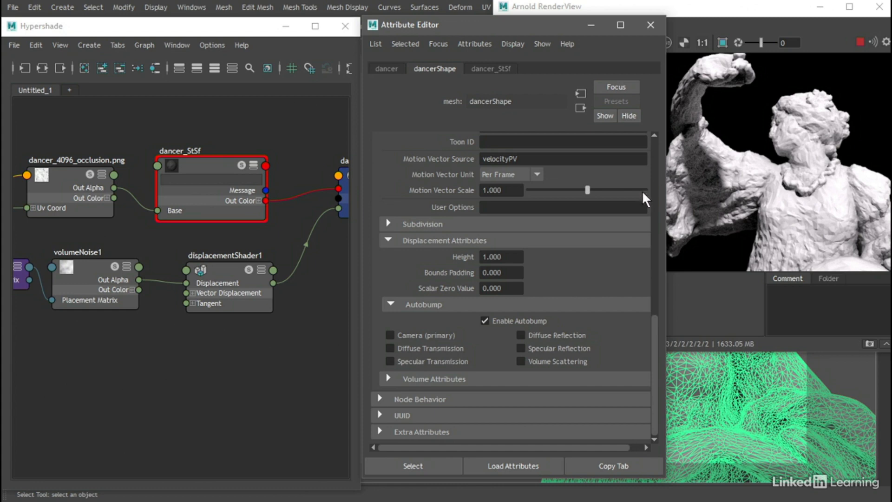
click(390, 335)
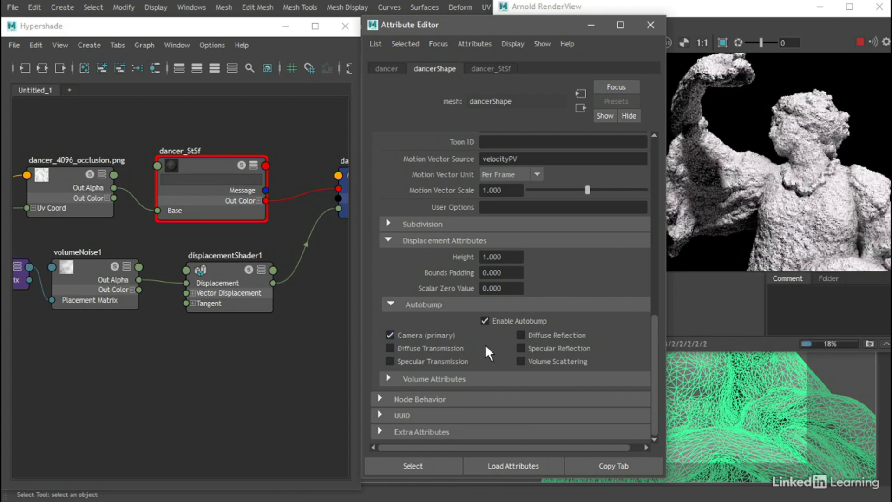
click(713, 307)
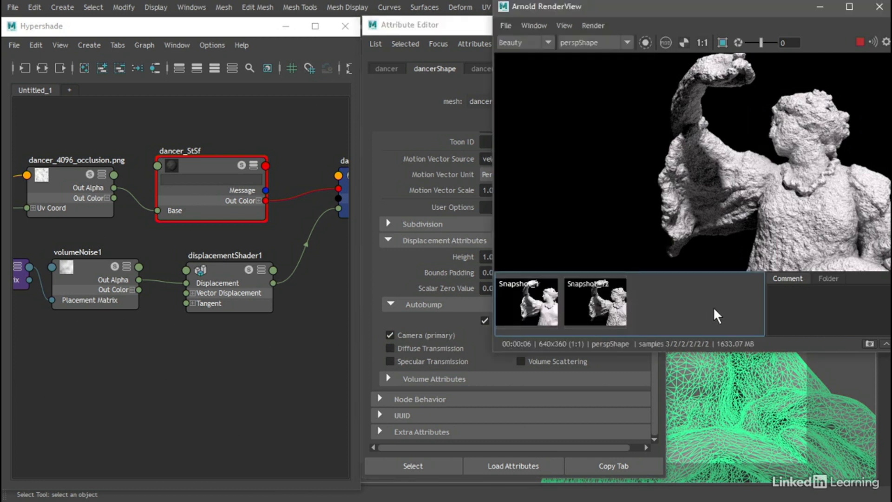